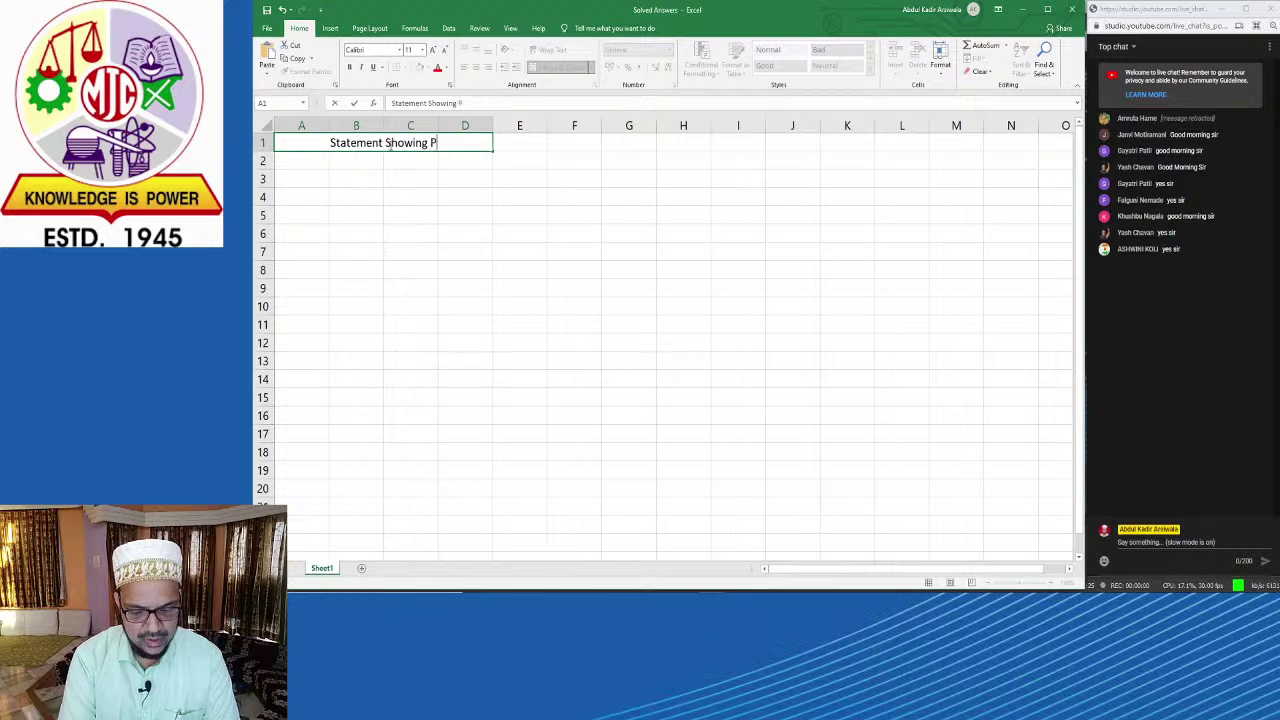
Step: Complete the merged row 1 title as "Statement Showing Purchase Consideration" and widen columns A and C to about double their width
text(urchase )
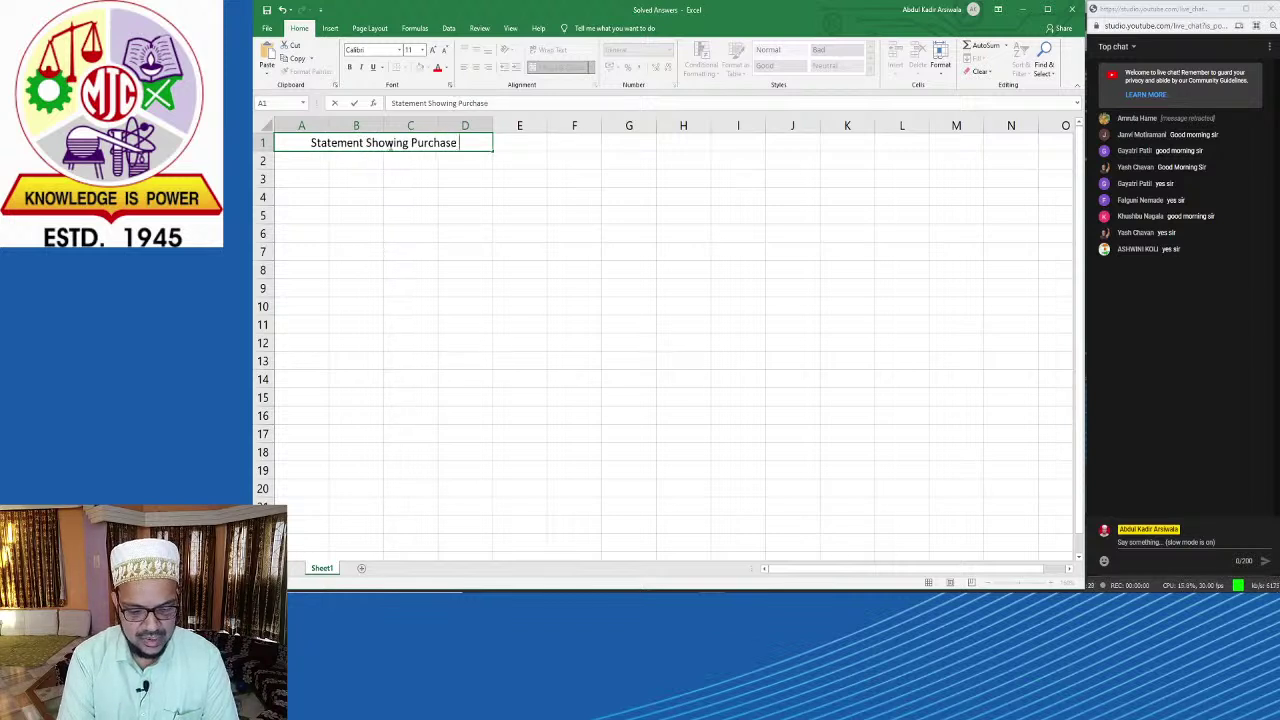
text(Consideration)
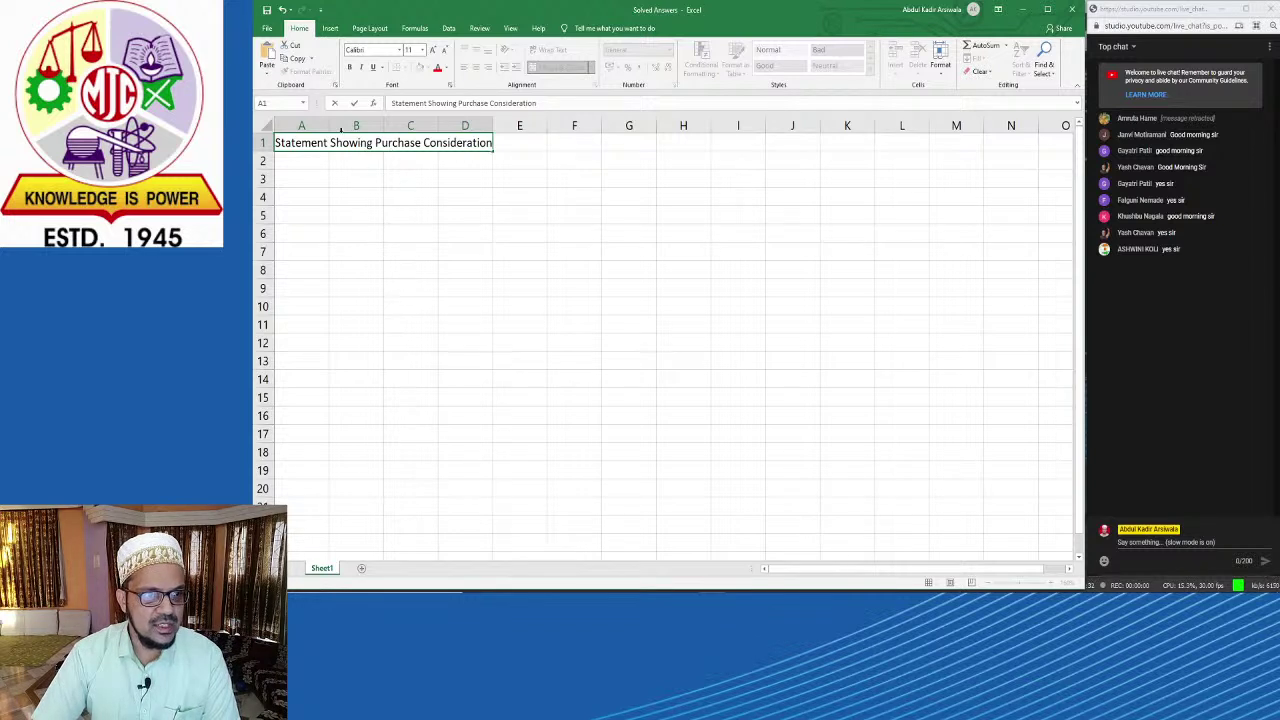
click(345, 197)
drag(329, 127, 385, 141)
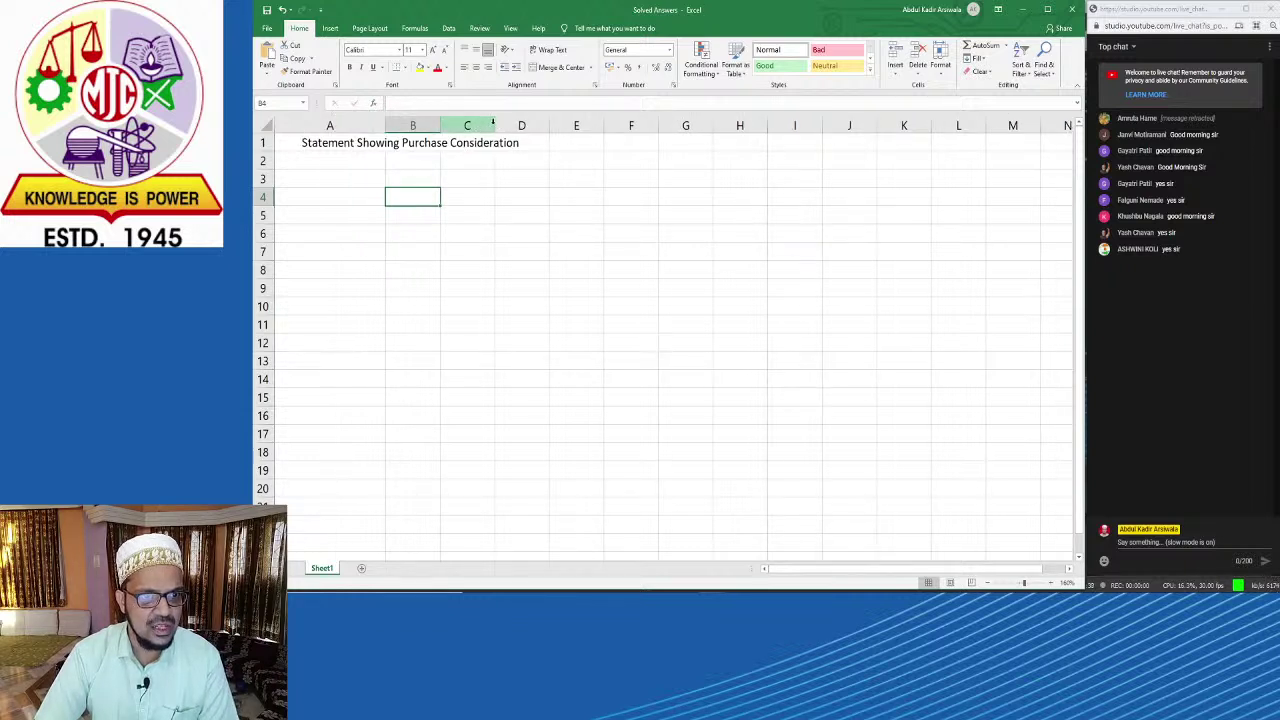
drag(492, 121, 548, 139)
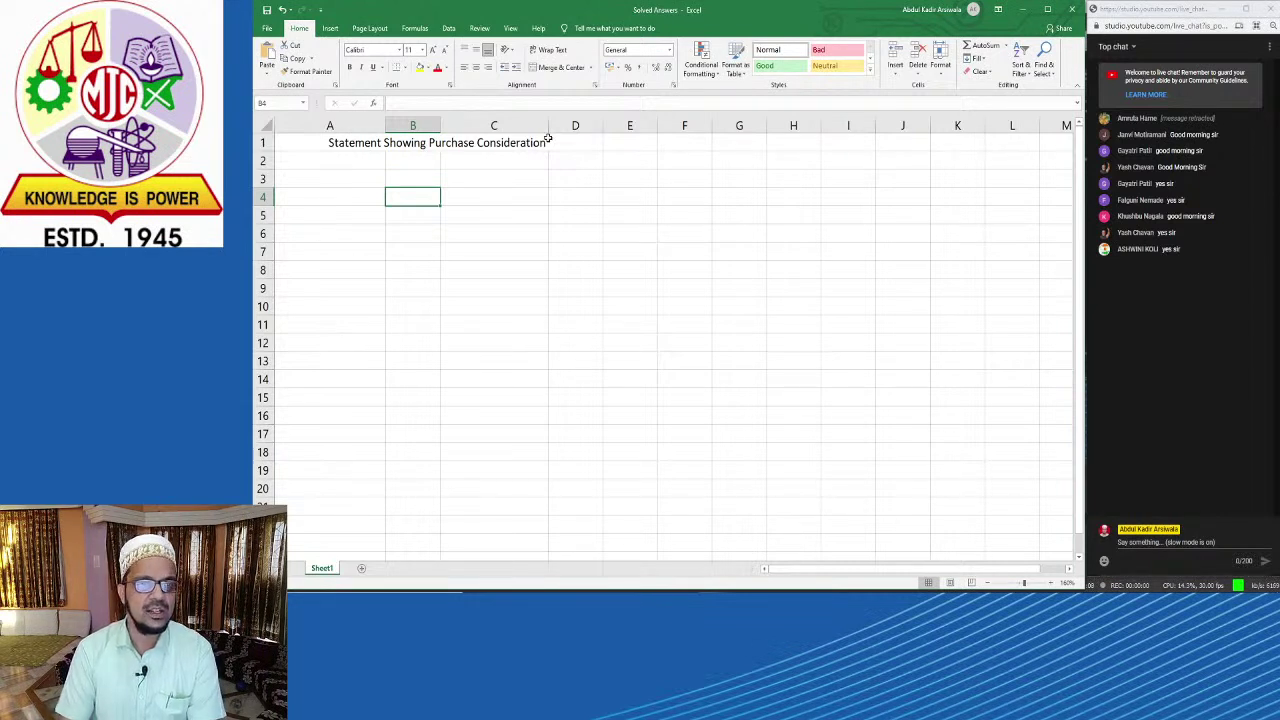
drag(500, 151, 330, 143)
key(alt+h)
key(m)
key(c)
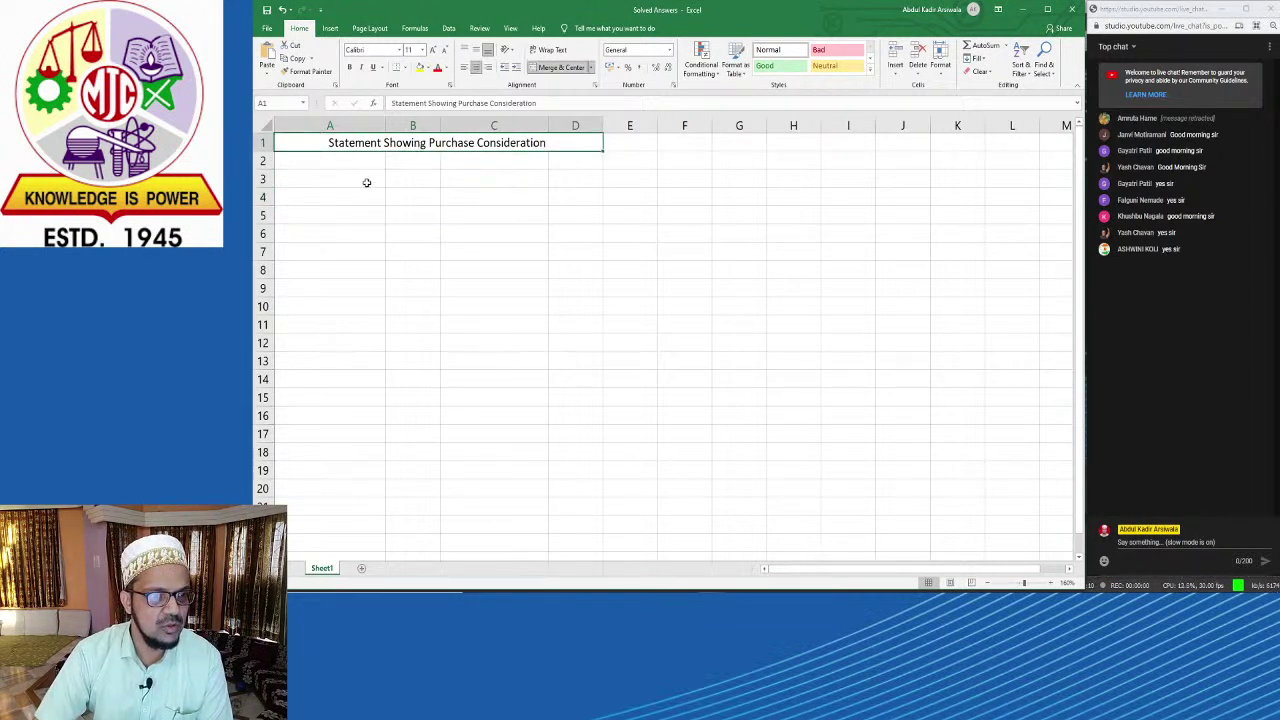
Step: Enter the heading "Particulars" in cell A2
click(344, 162)
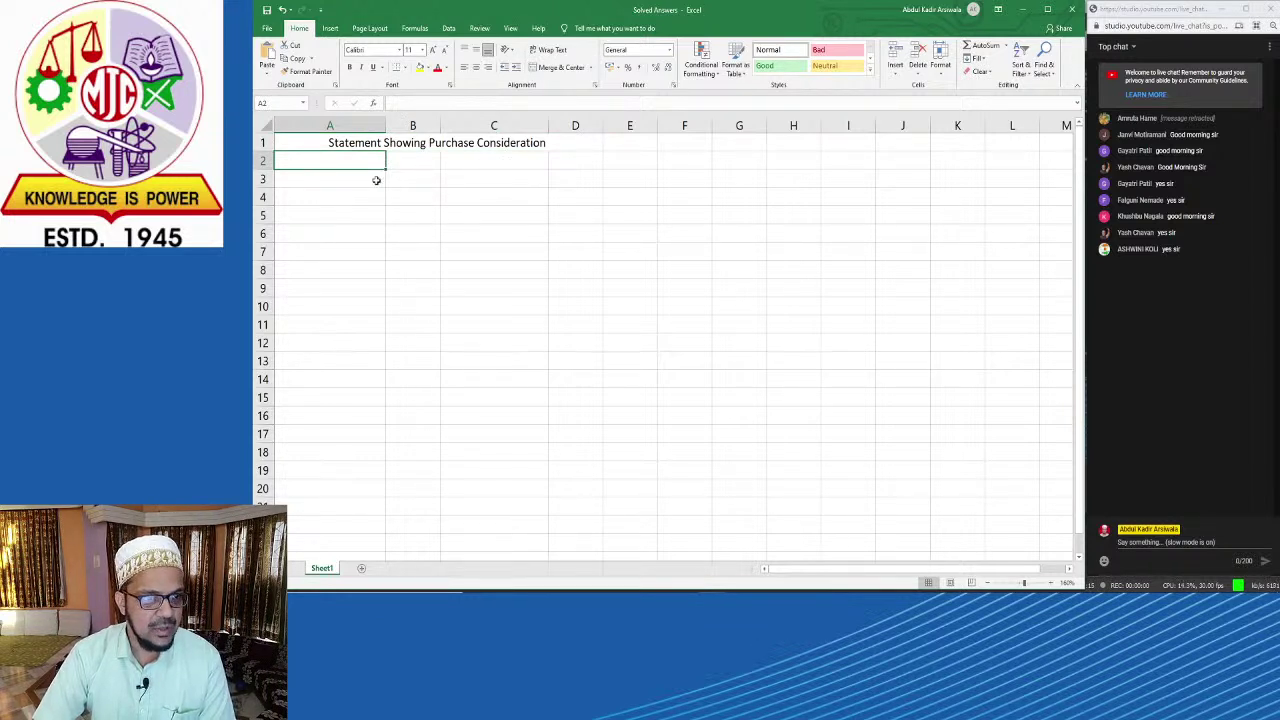
text(Parti)
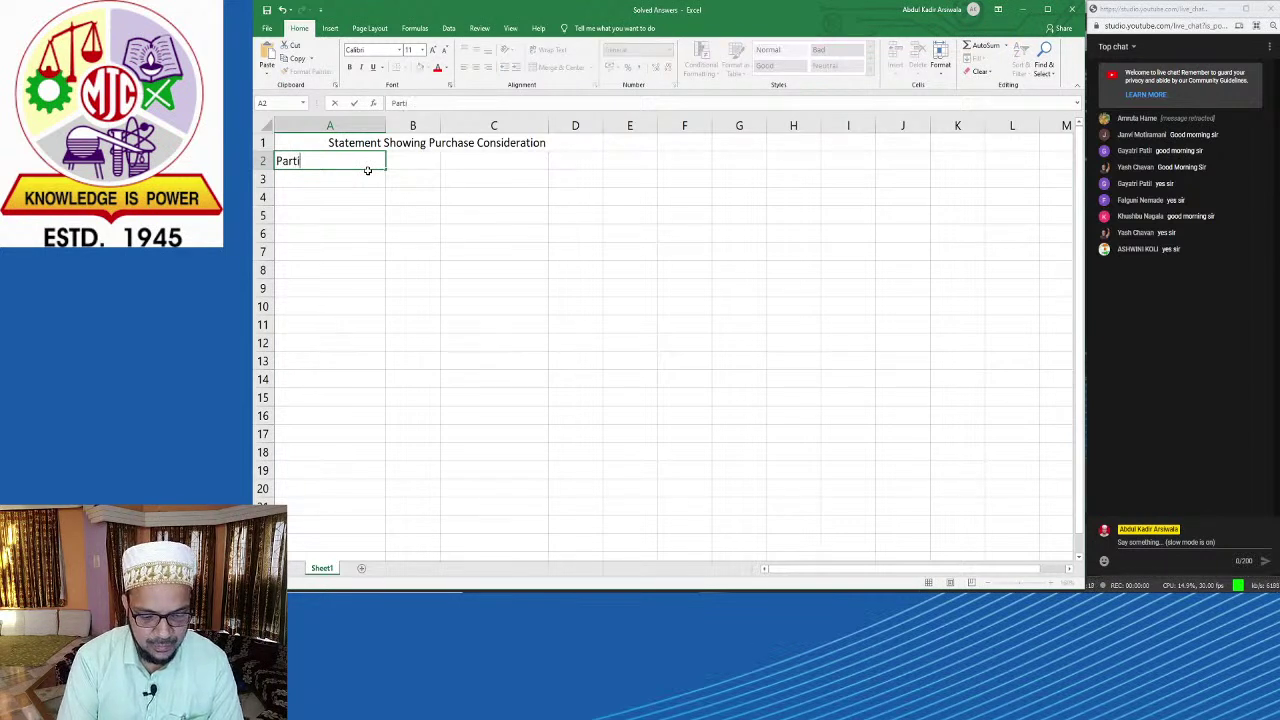
text(culars)
key(Tab)
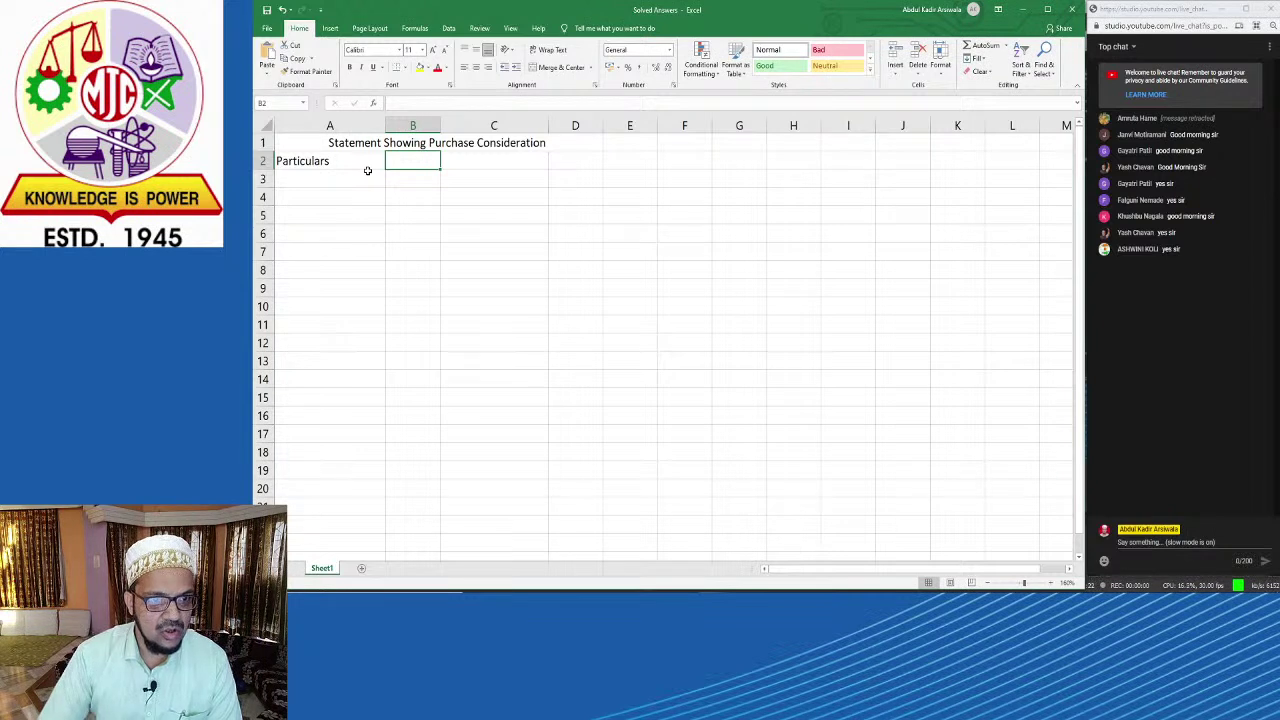
Step: Widen column A further and narrow column C
drag(386, 125, 437, 125)
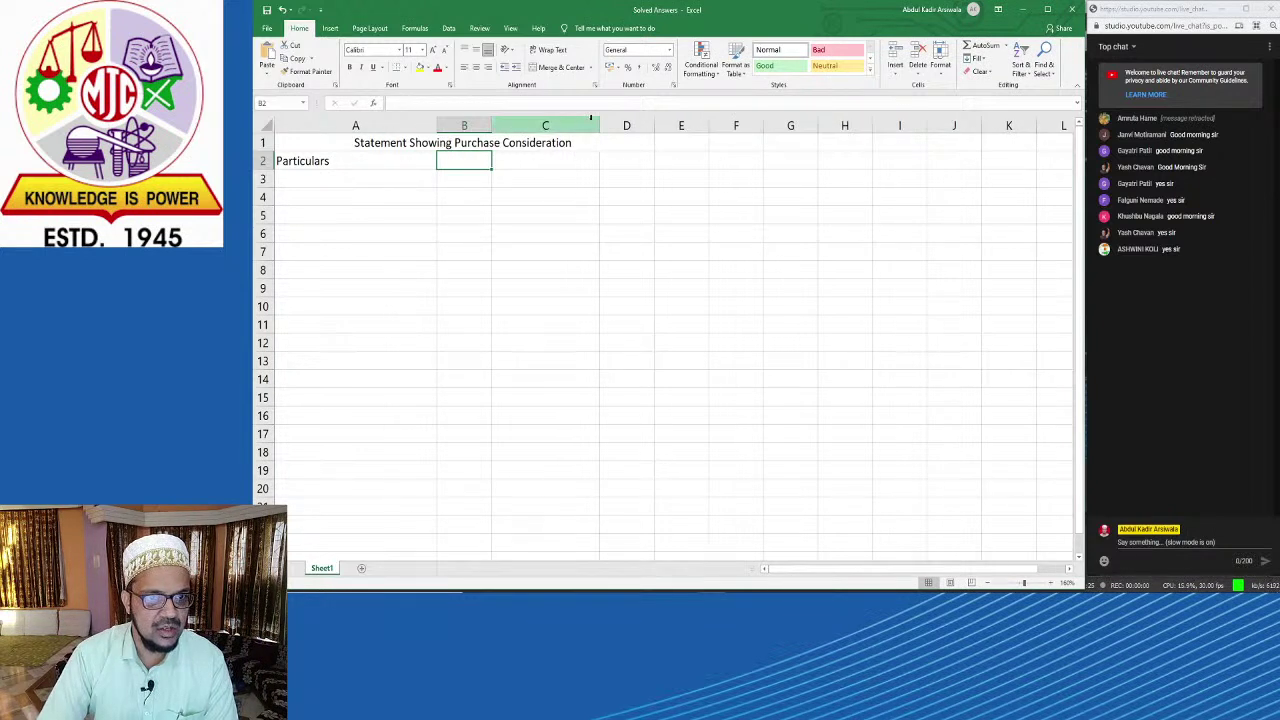
click(597, 119)
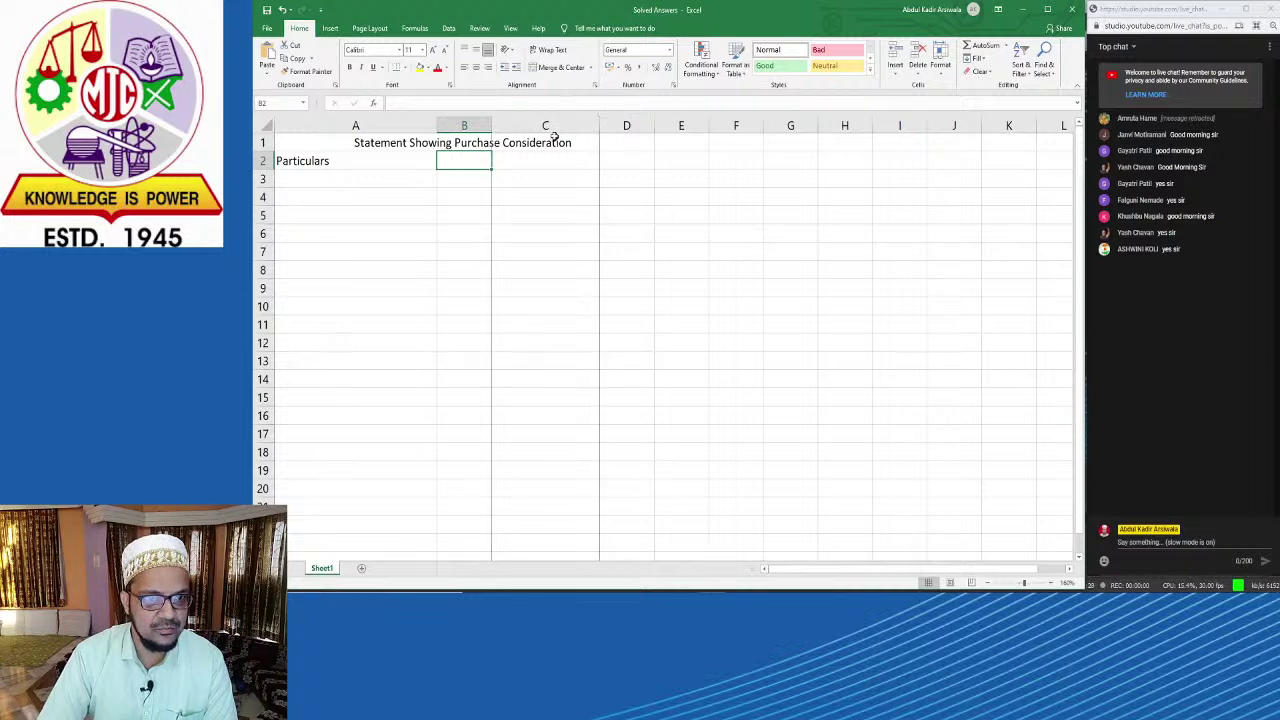
drag(555, 137, 558, 125)
right_click(585, 125)
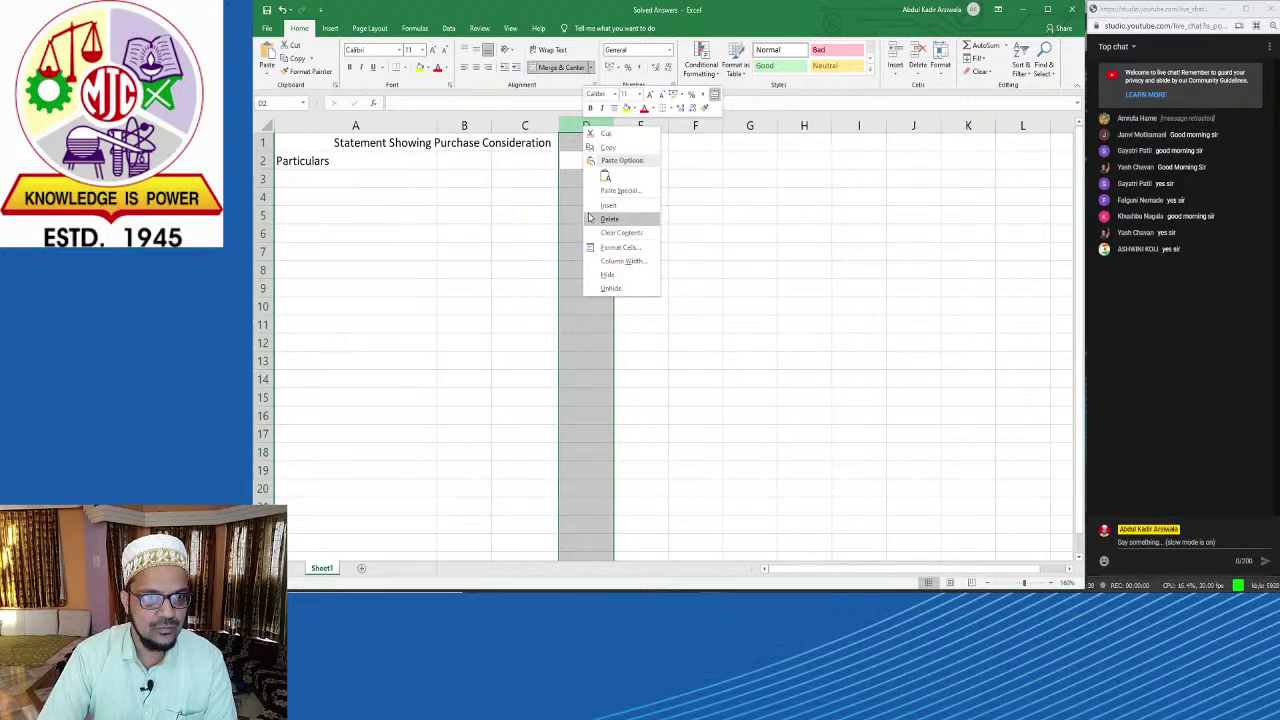
click(588, 217)
click(538, 244)
click(447, 156)
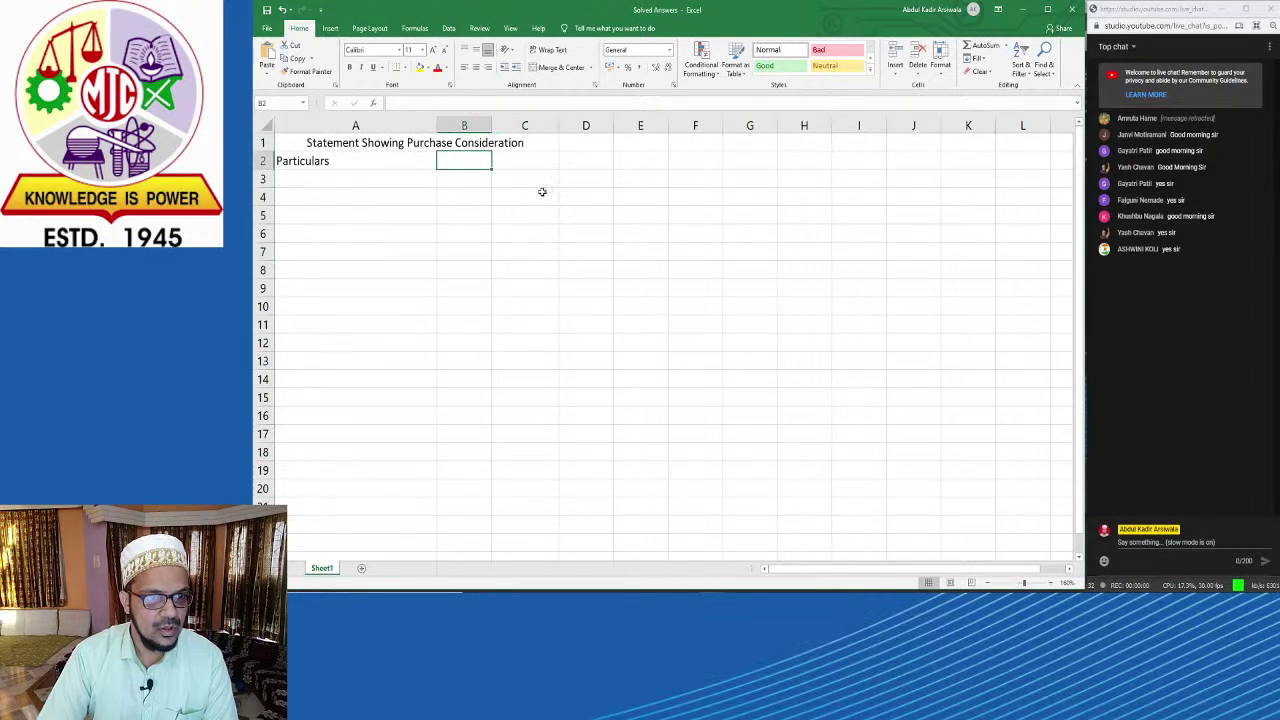
text(A)
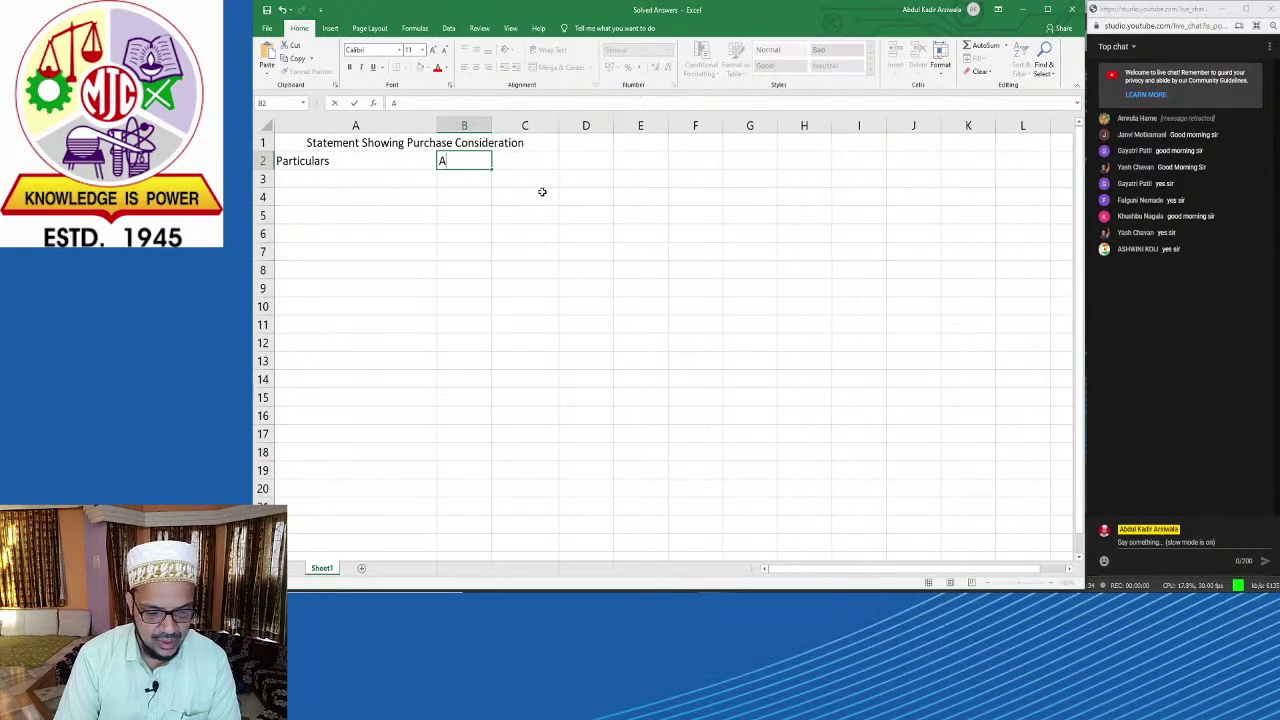
key(BackSpace)
text(A)
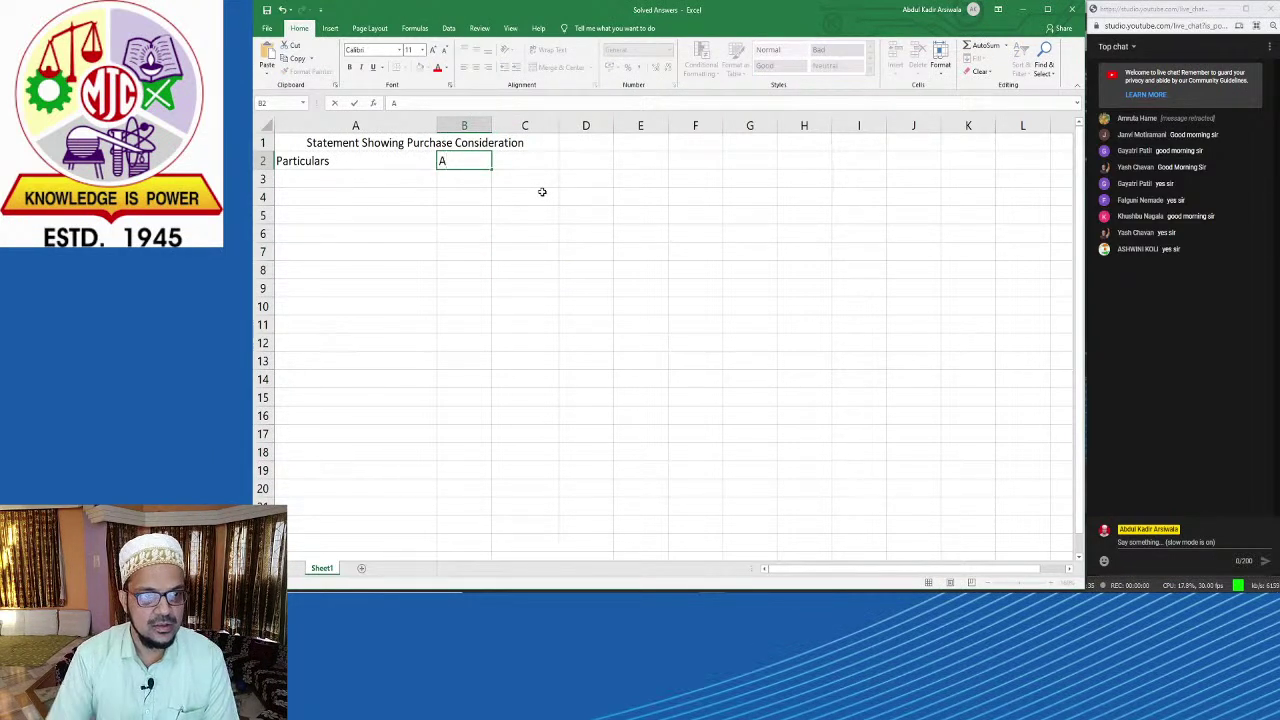
key(Escape)
key(ctrl+z)
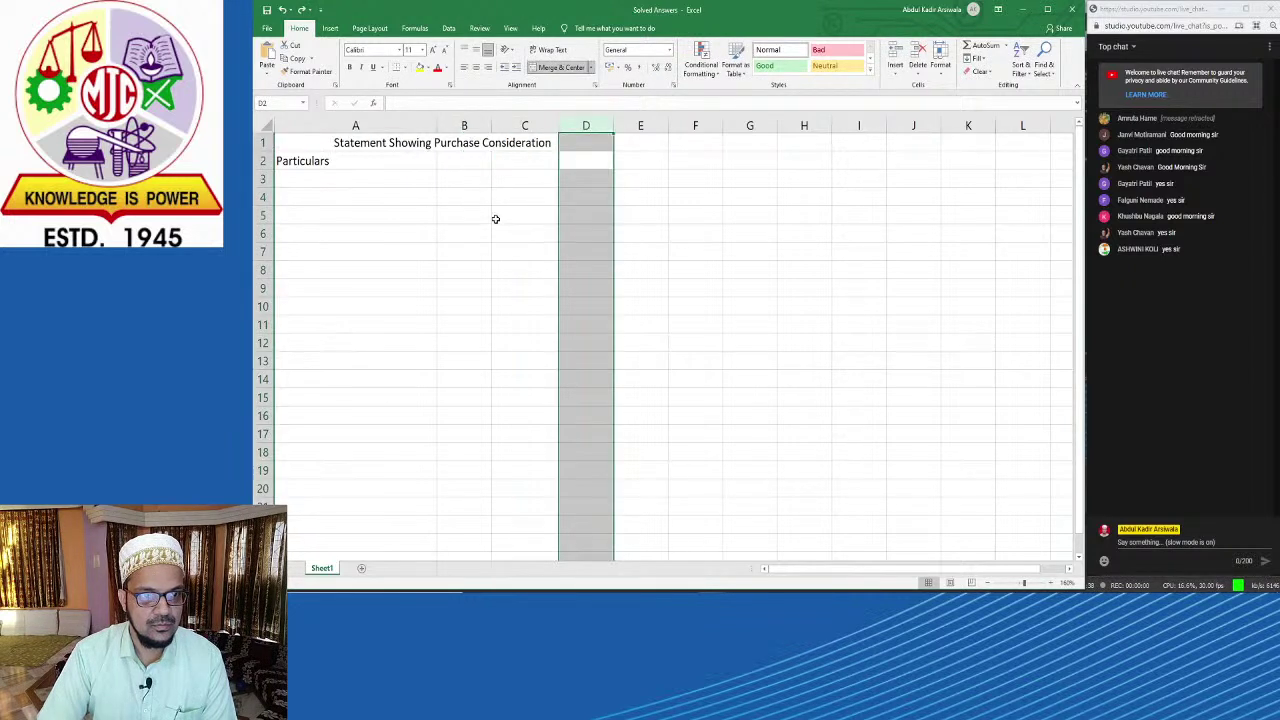
Step: Enter the column headings "A & B", "X & Y" and "Total" in cells B2 to D2
click(495, 219)
click(475, 164)
text(A & B)
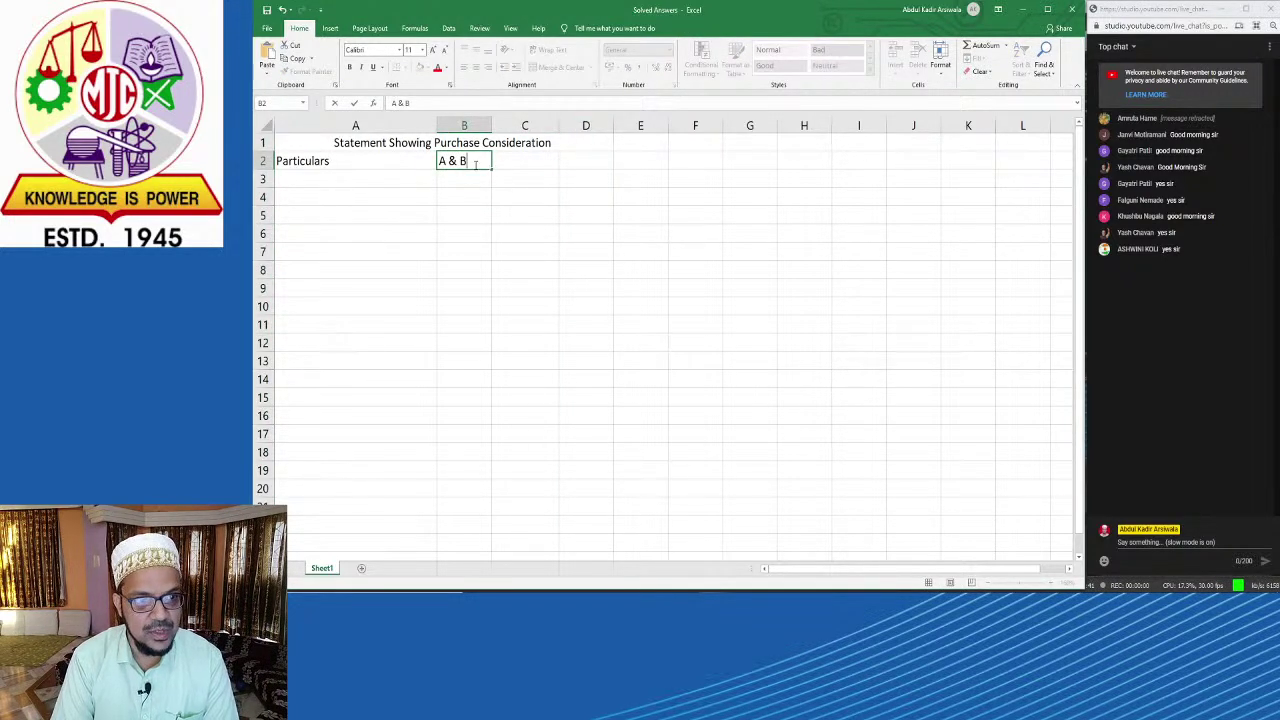
key(Tab)
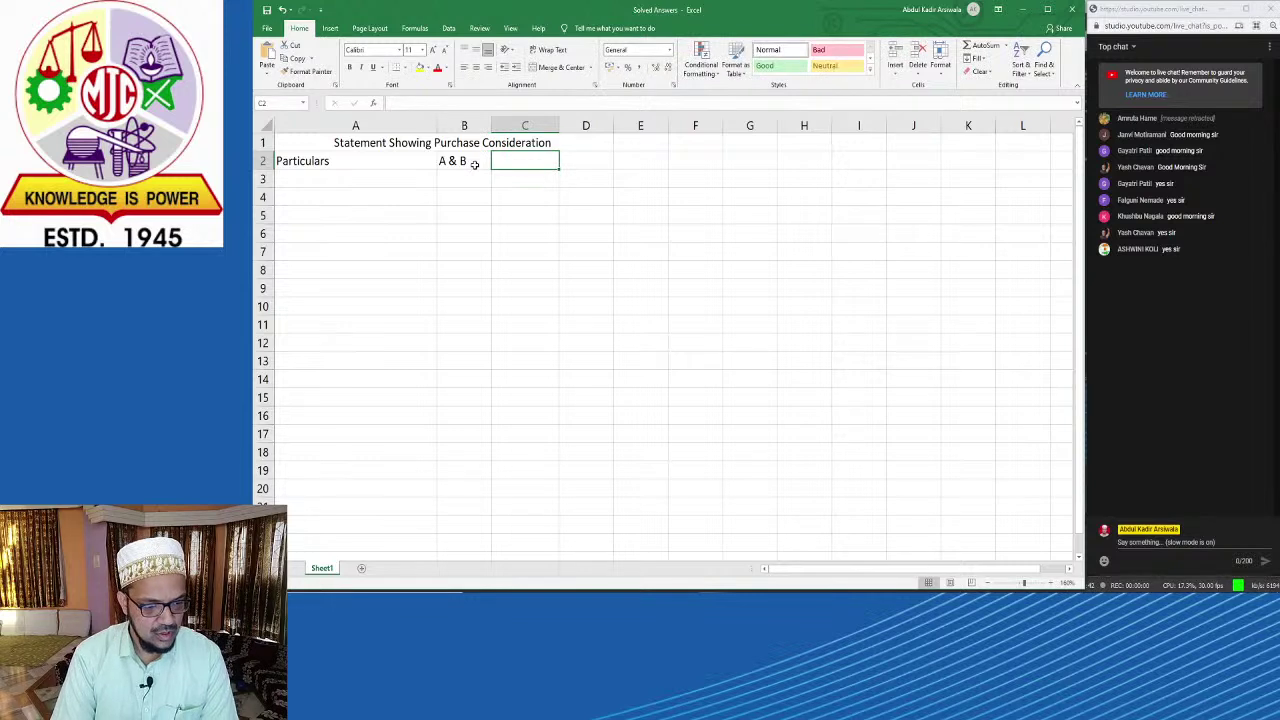
text(X)
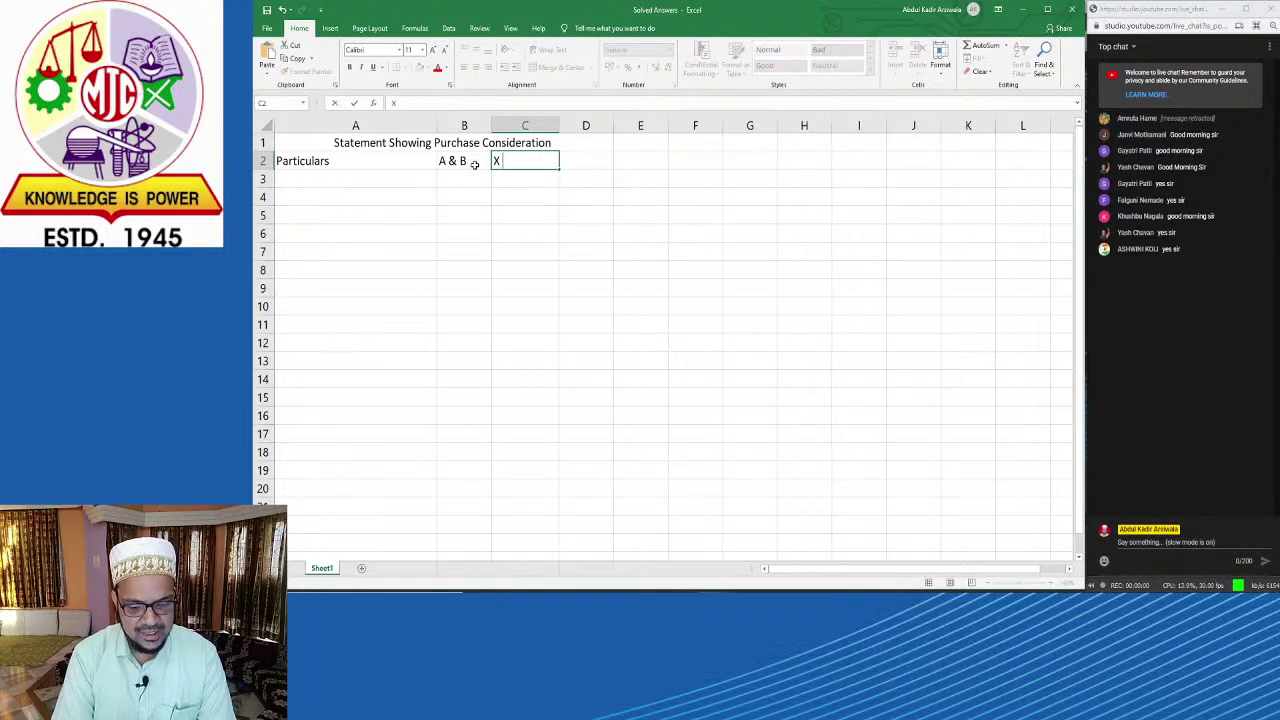
text( & Y)
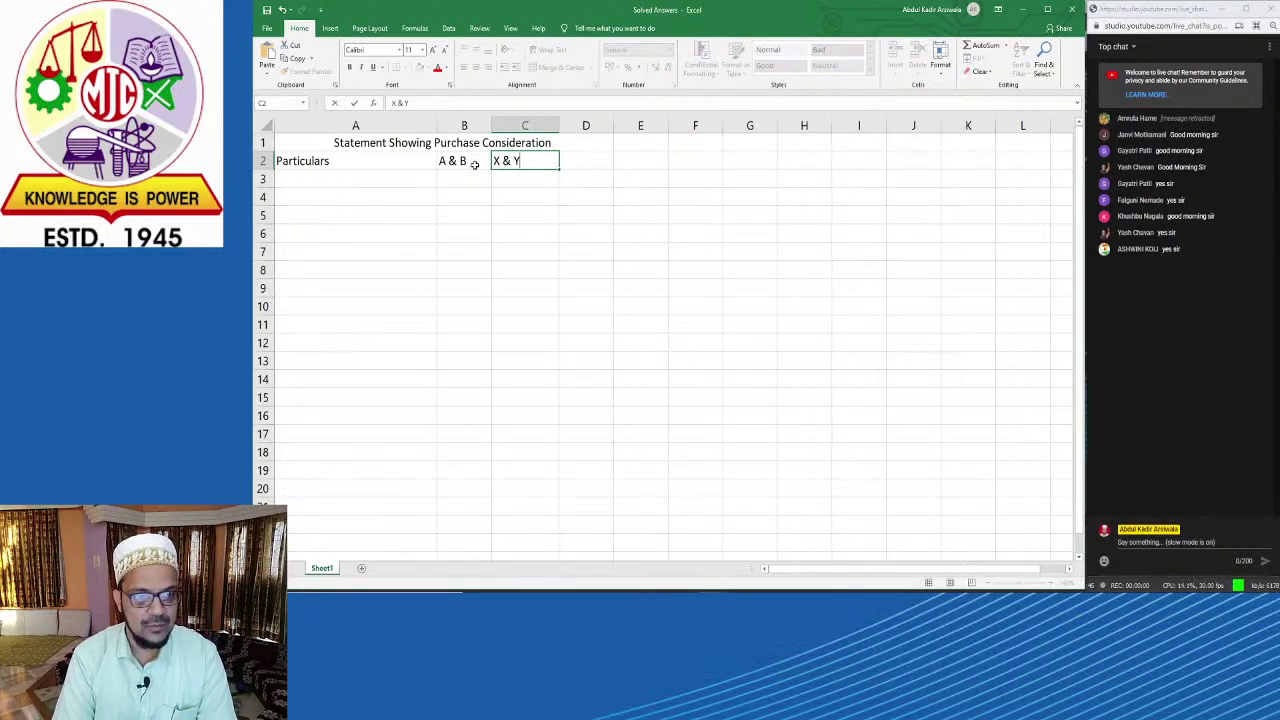
key(Return)
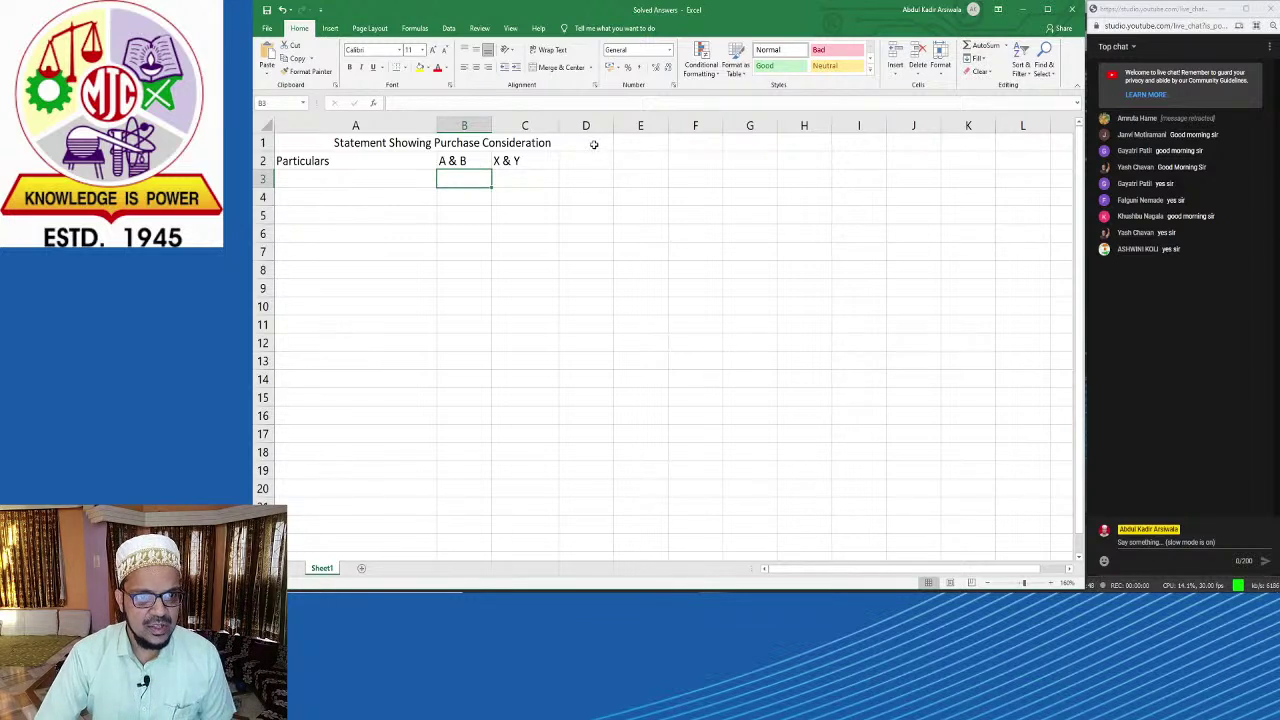
click(590, 160)
text(Total)
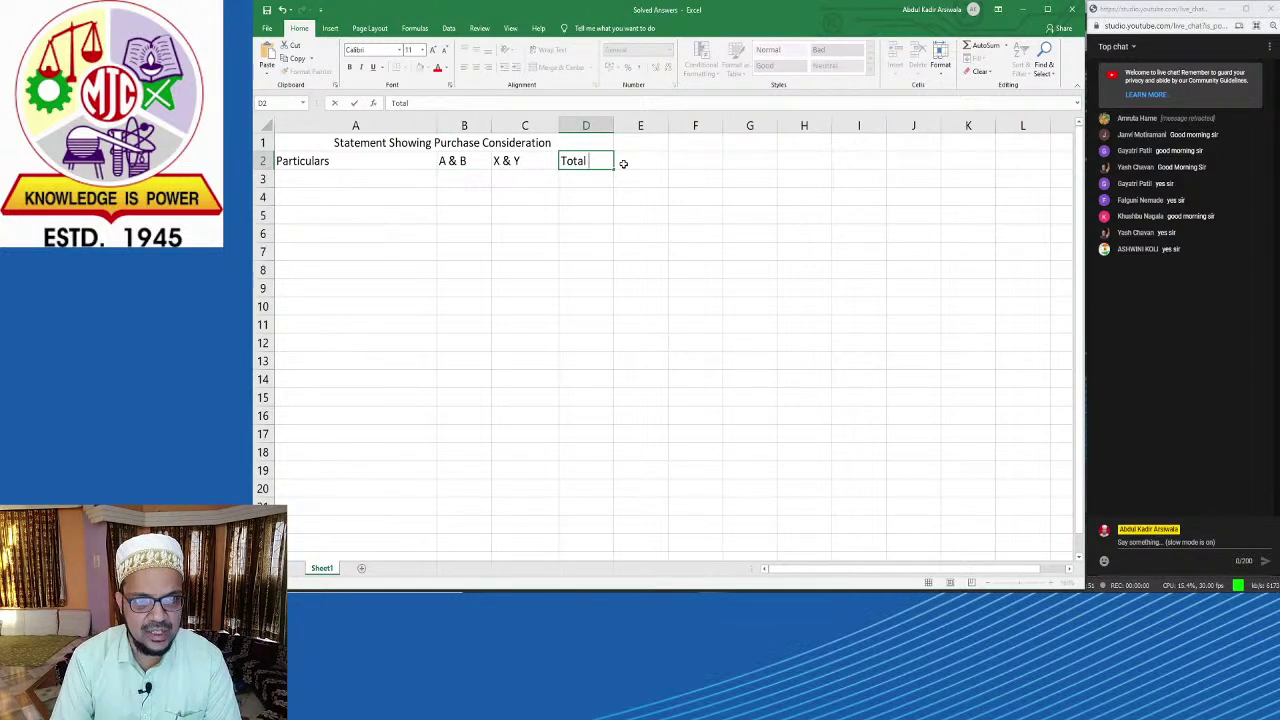
key(Return)
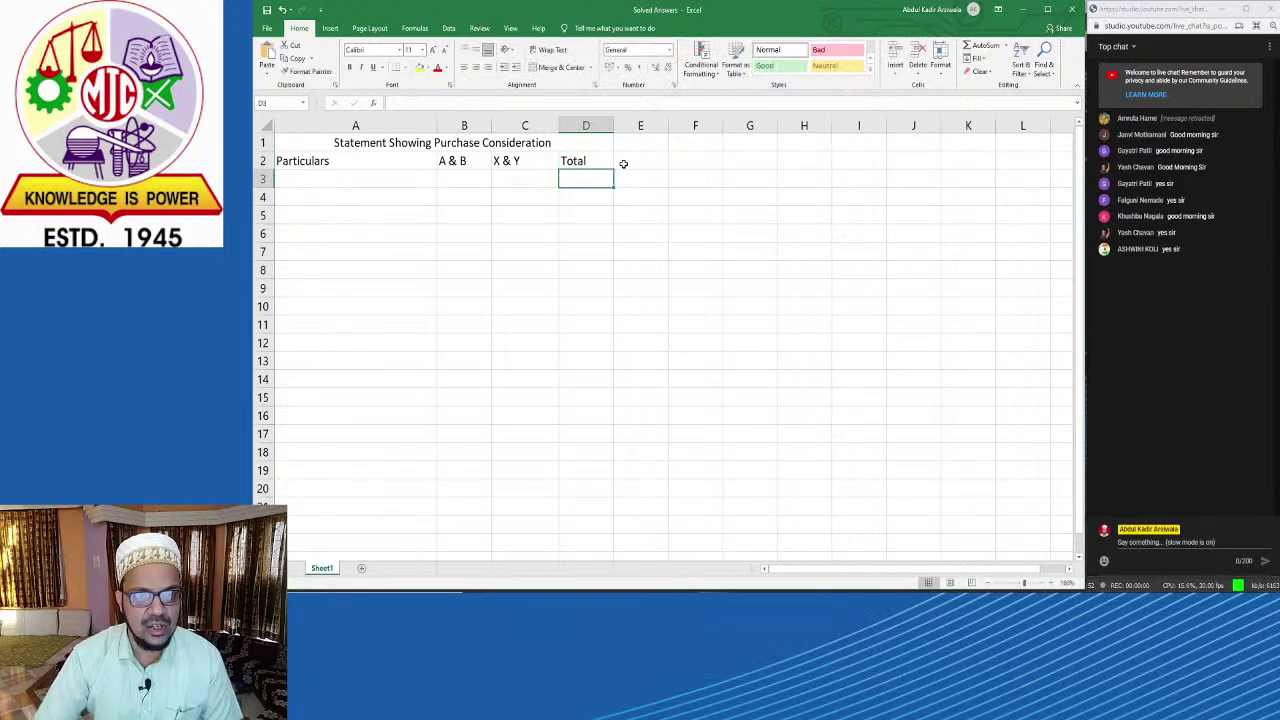
Step: Apply all borders to the title and heading rows, A1:D2
click(306, 148)
shift+click(339, 156)
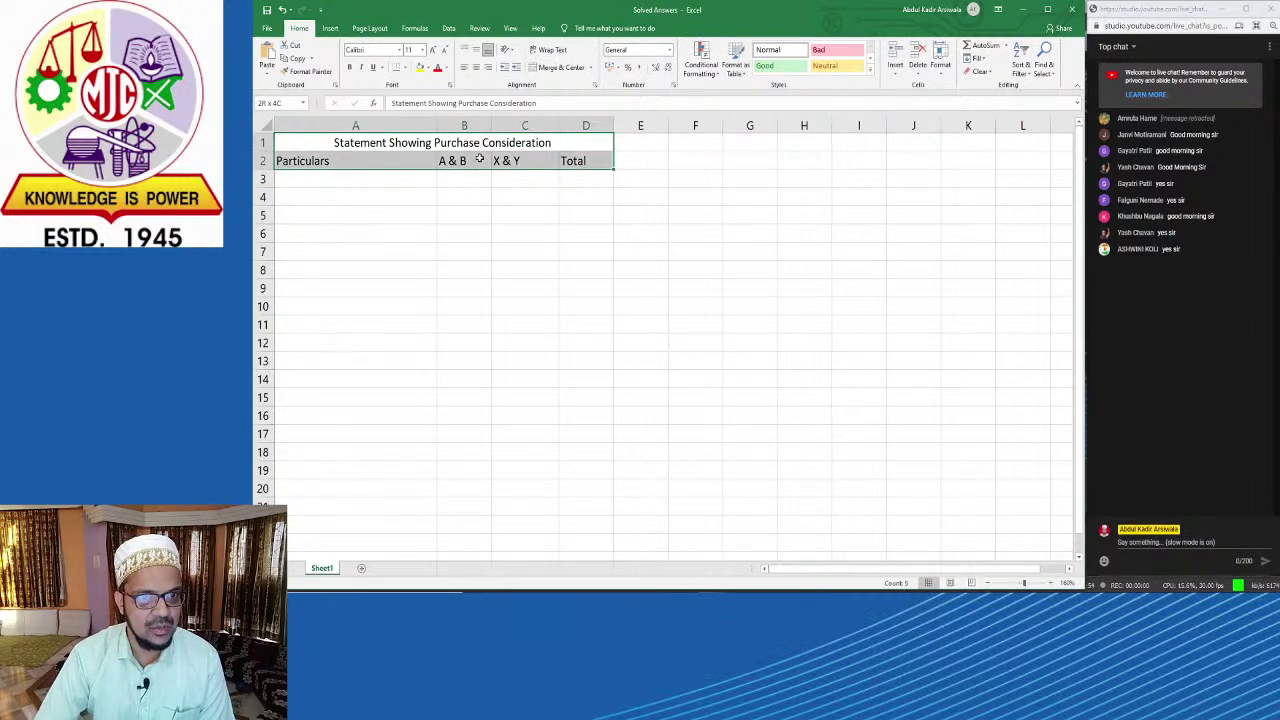
click(405, 67)
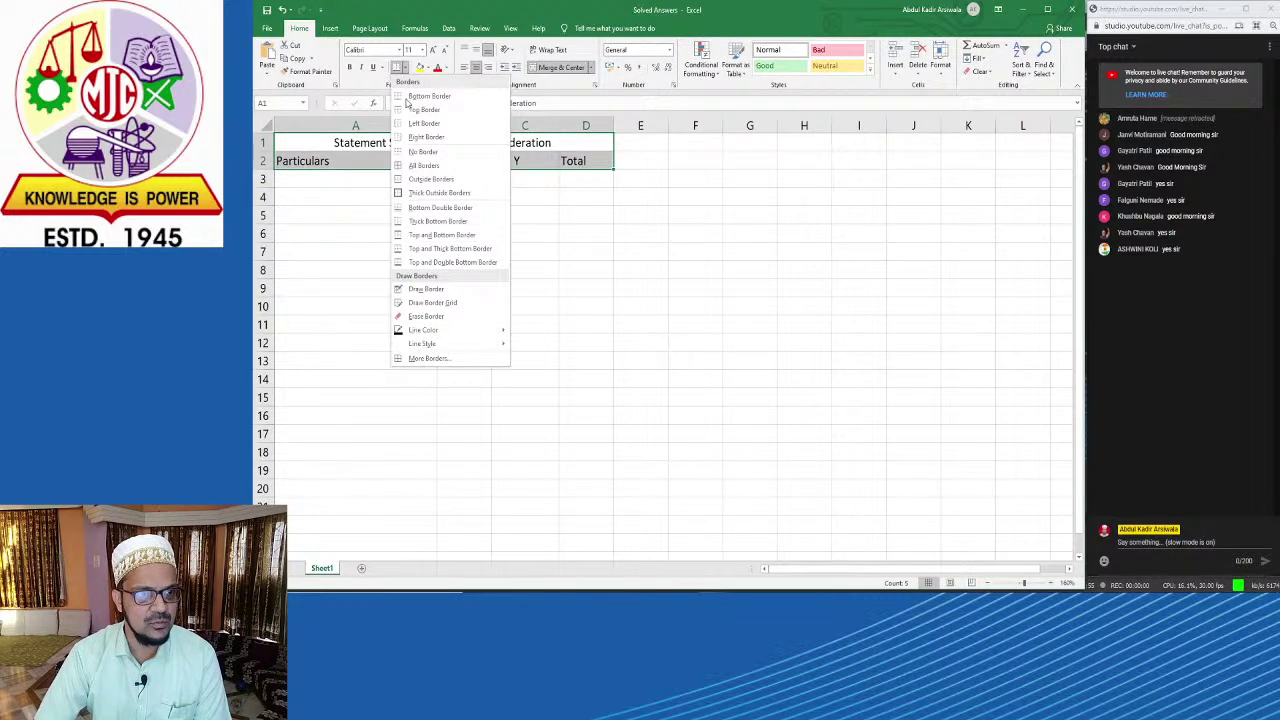
click(423, 165)
click(509, 258)
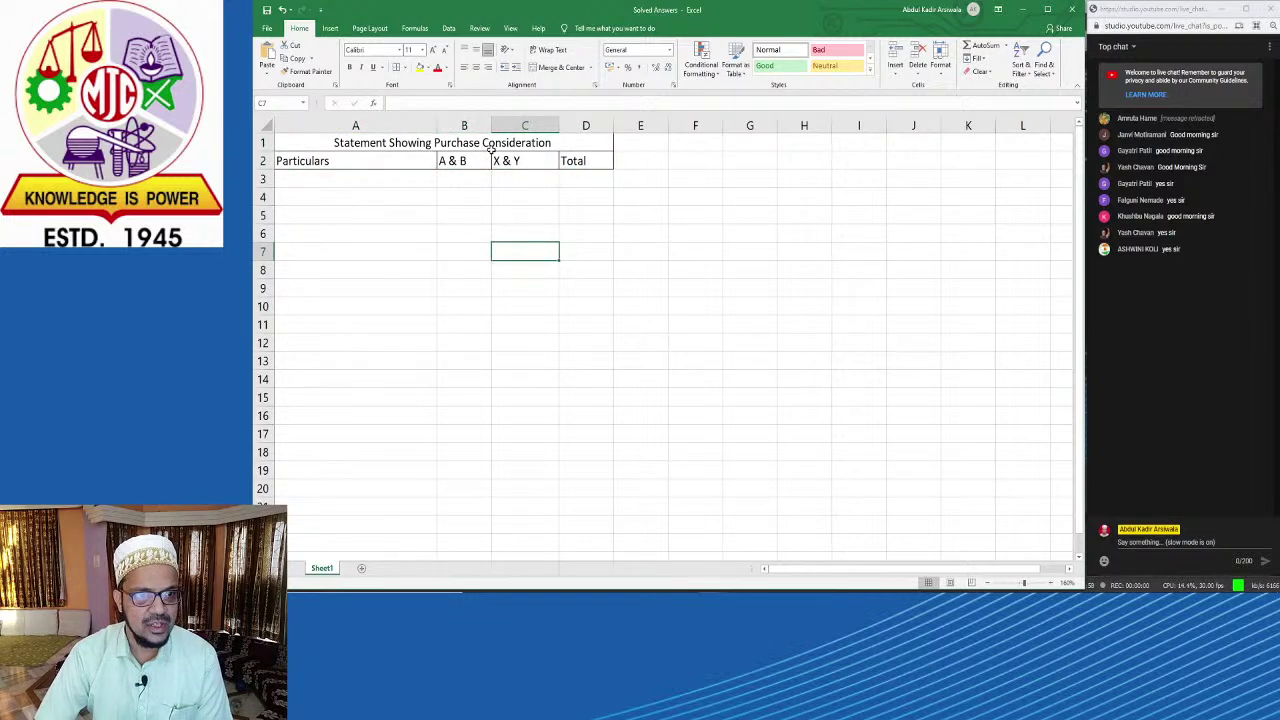
Step: Widen column B to about the width of column C and centre the headings in B2:D2
drag(491, 127, 505, 130)
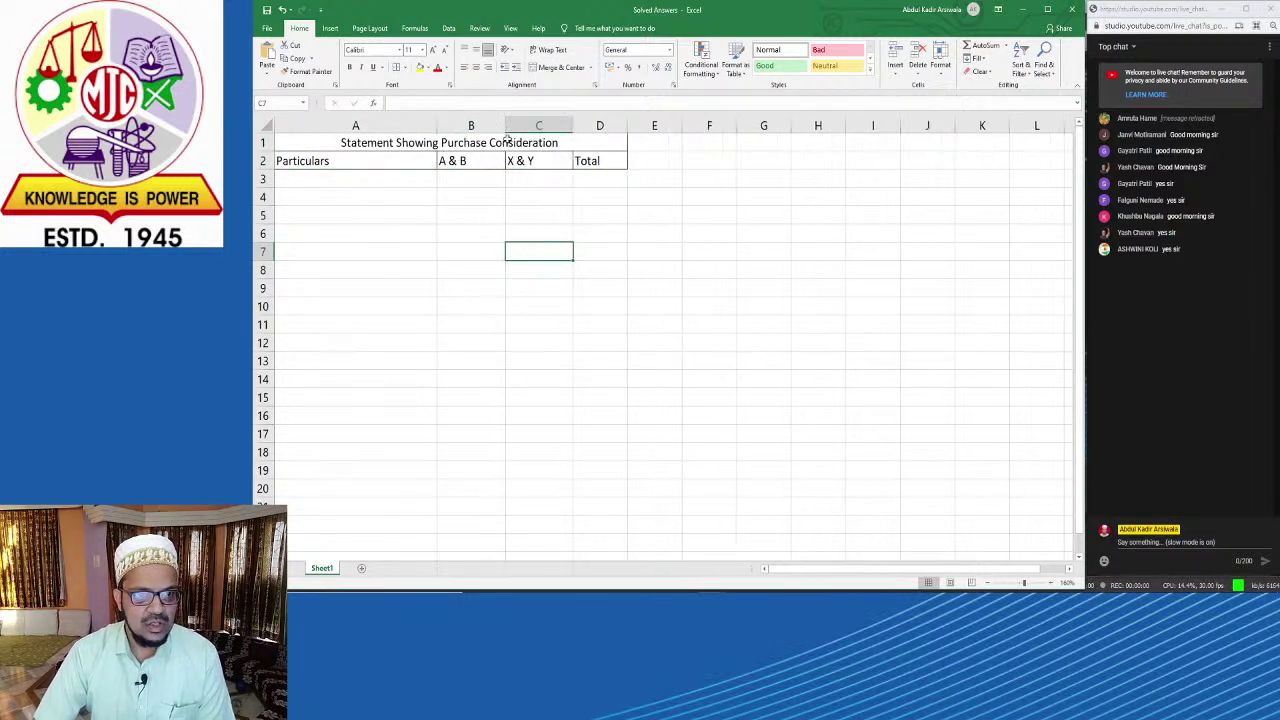
click(546, 272)
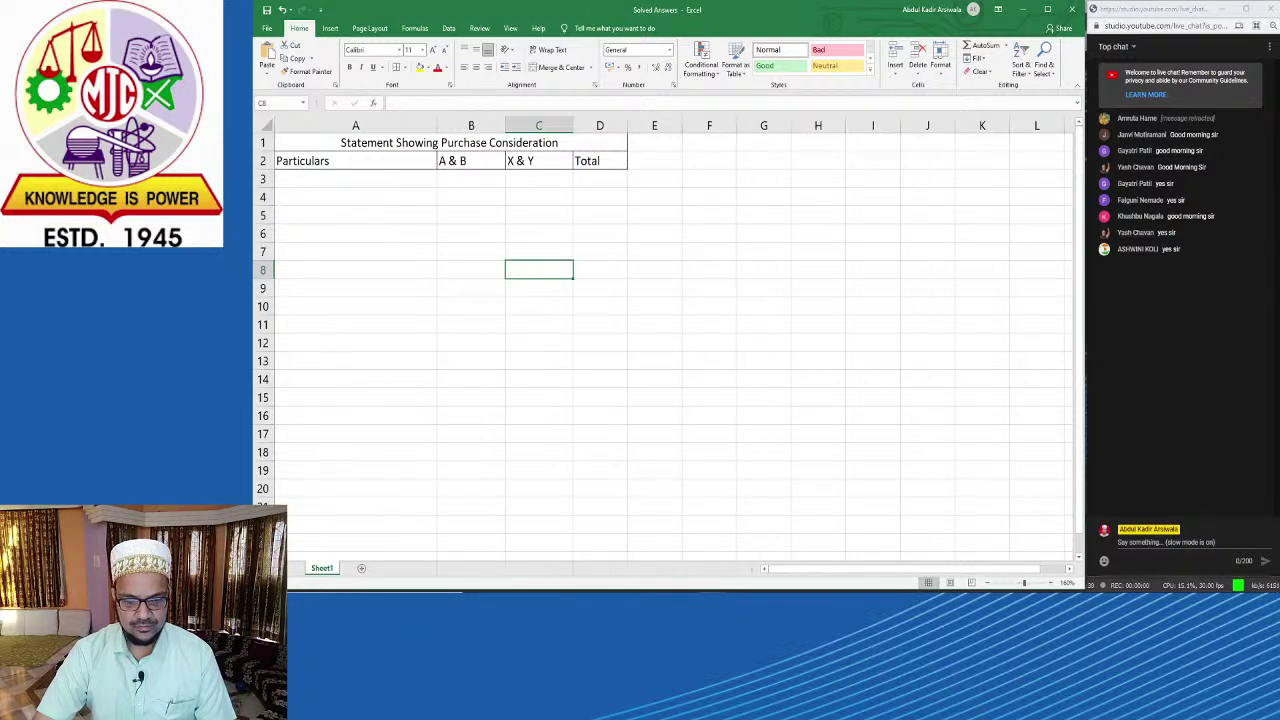
drag(451, 162, 577, 153)
click(476, 67)
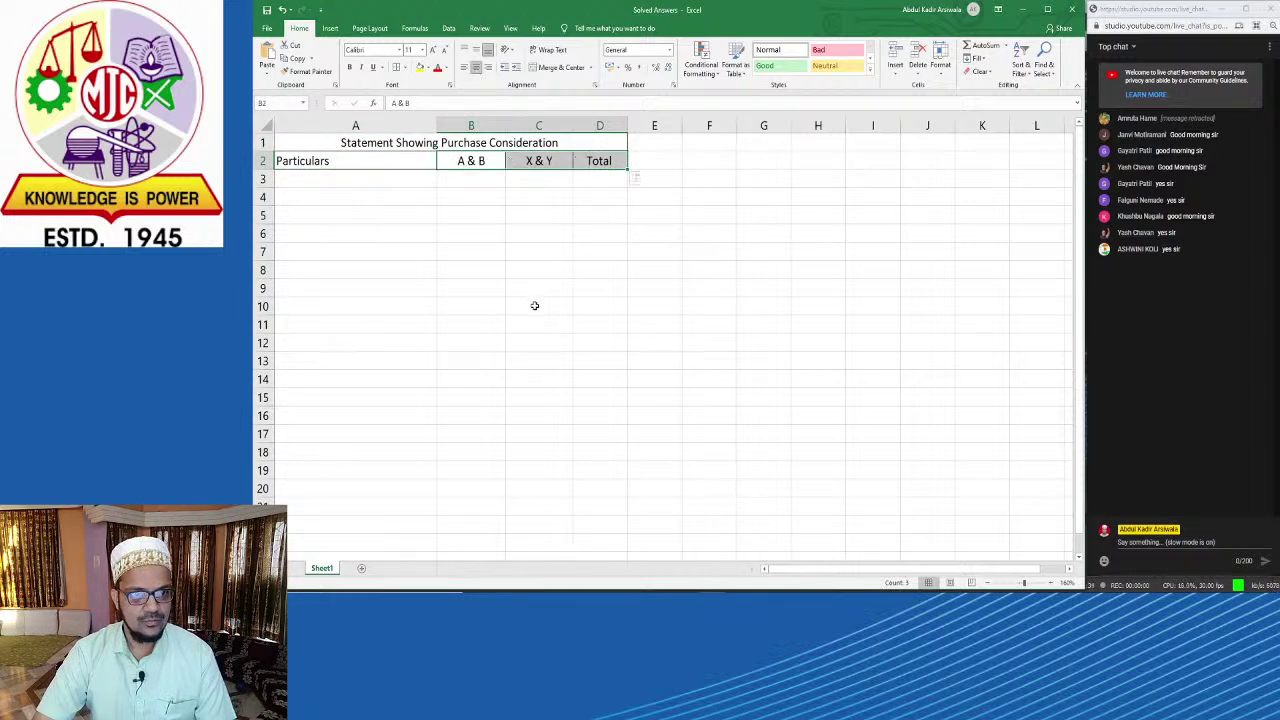
click(534, 306)
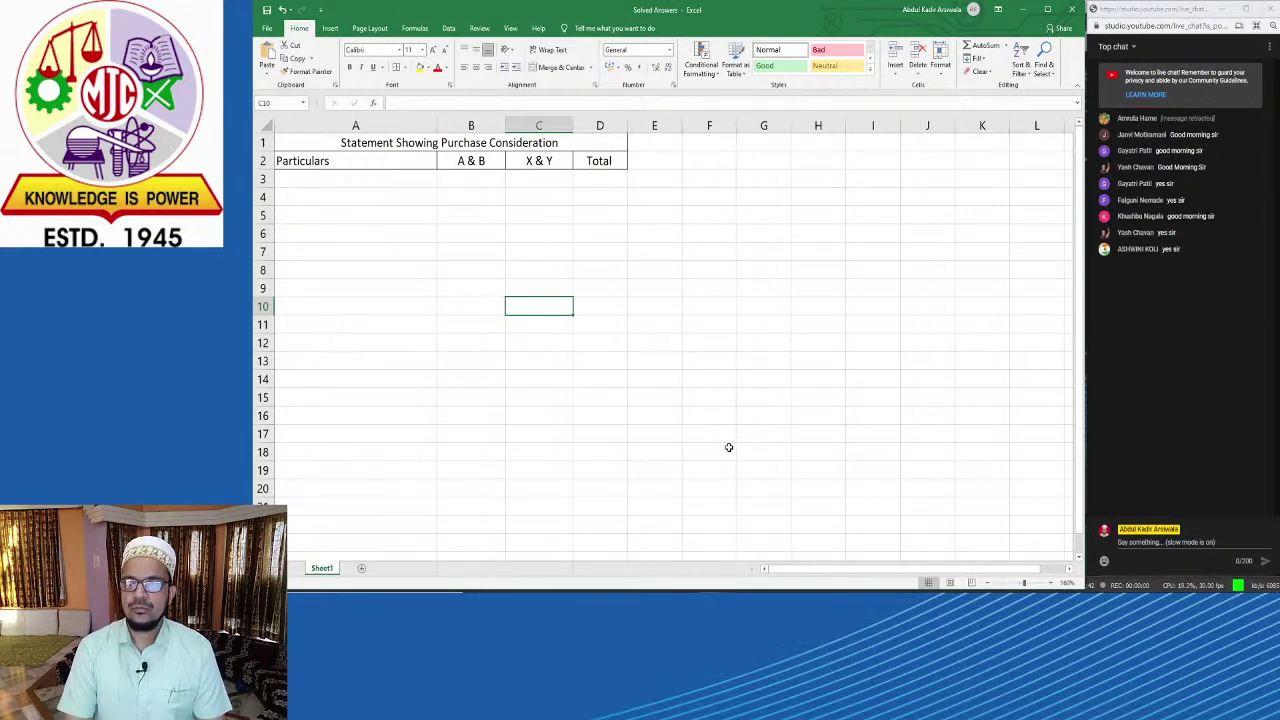
Step: Examine the balance sheet and the agreed asset valuations of both firms in the Foxit Reader PDF, returning to the Excel sheet
mouse_move(606, 592)
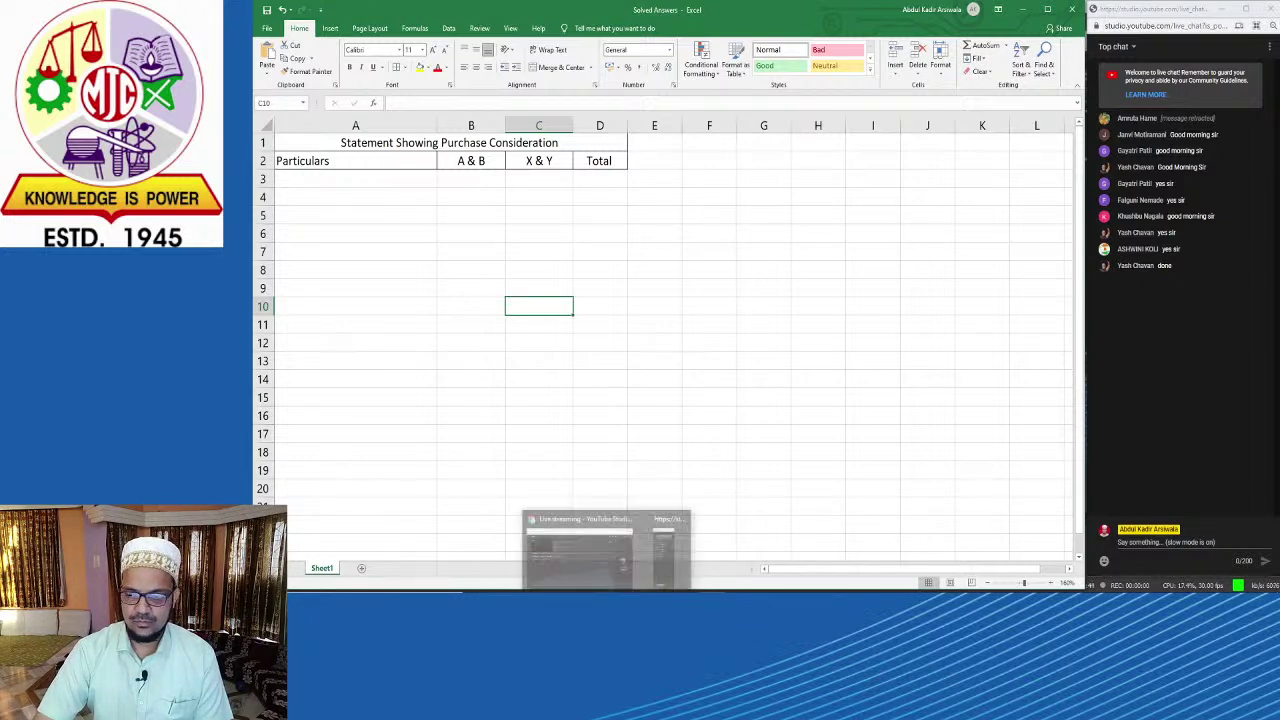
click(646, 365)
click(313, 178)
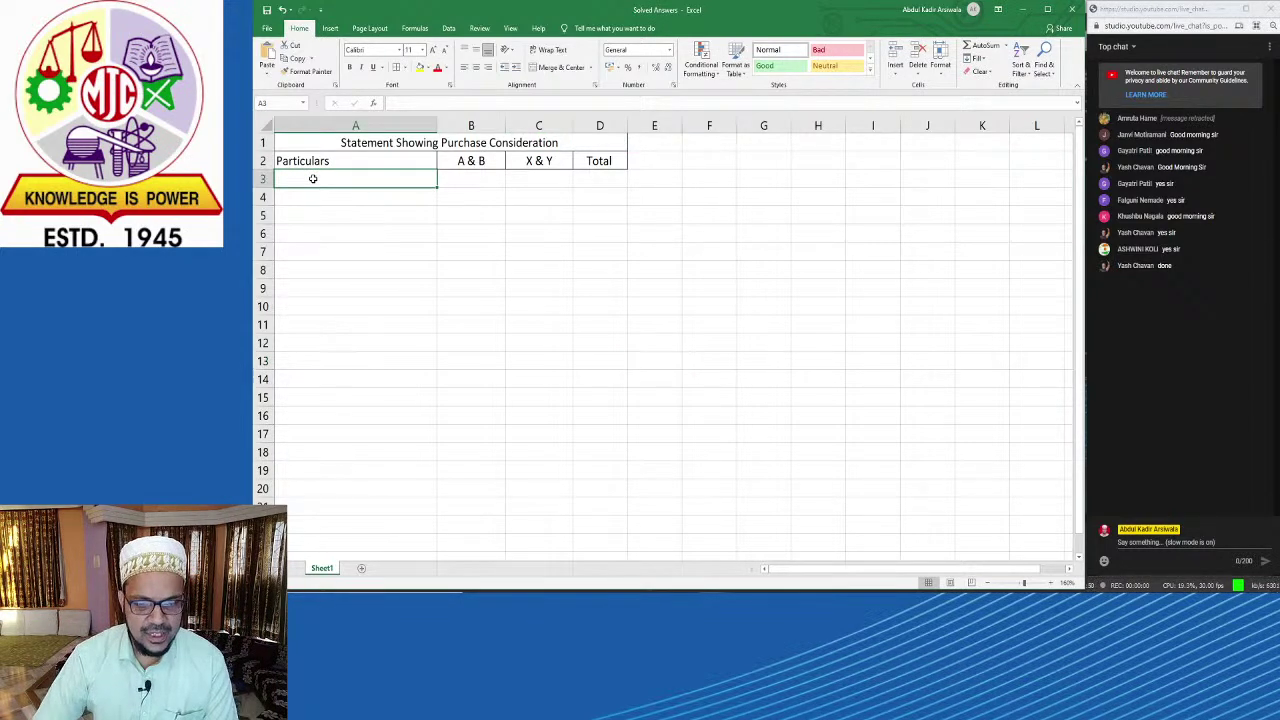
click(676, 592)
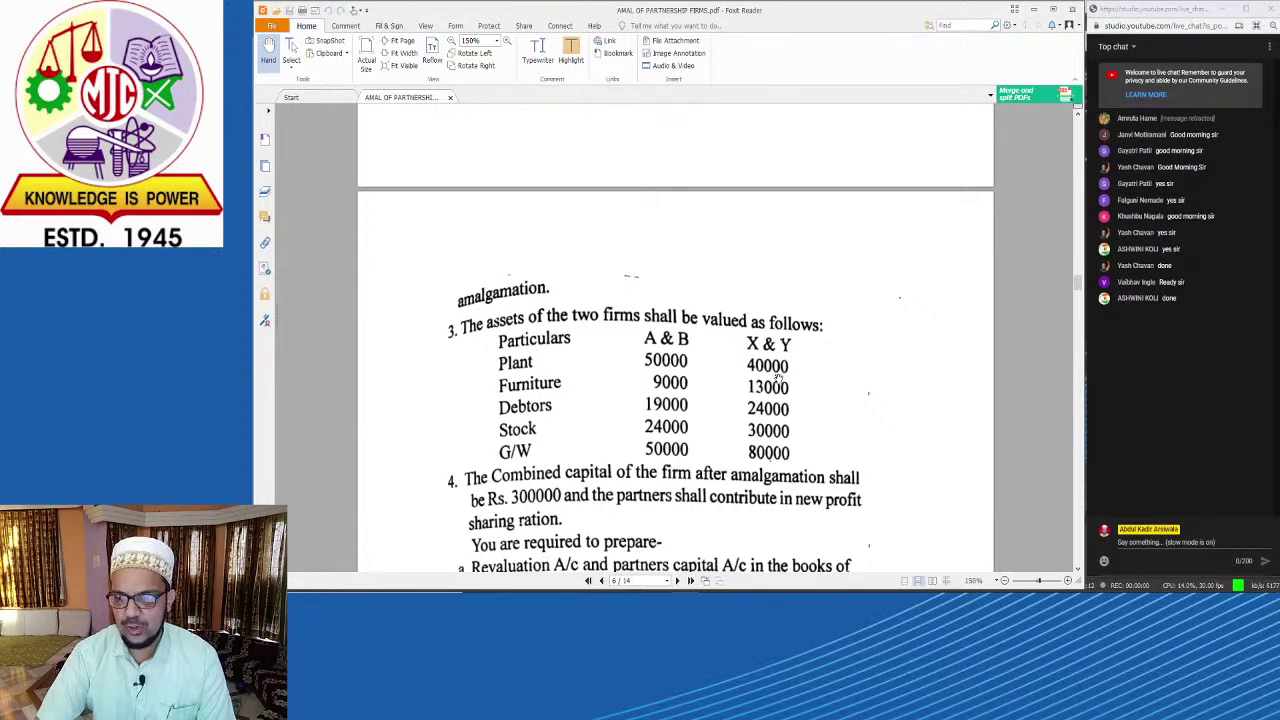
scroll(776, 379, up, 10)
scroll(775, 379, down, 1)
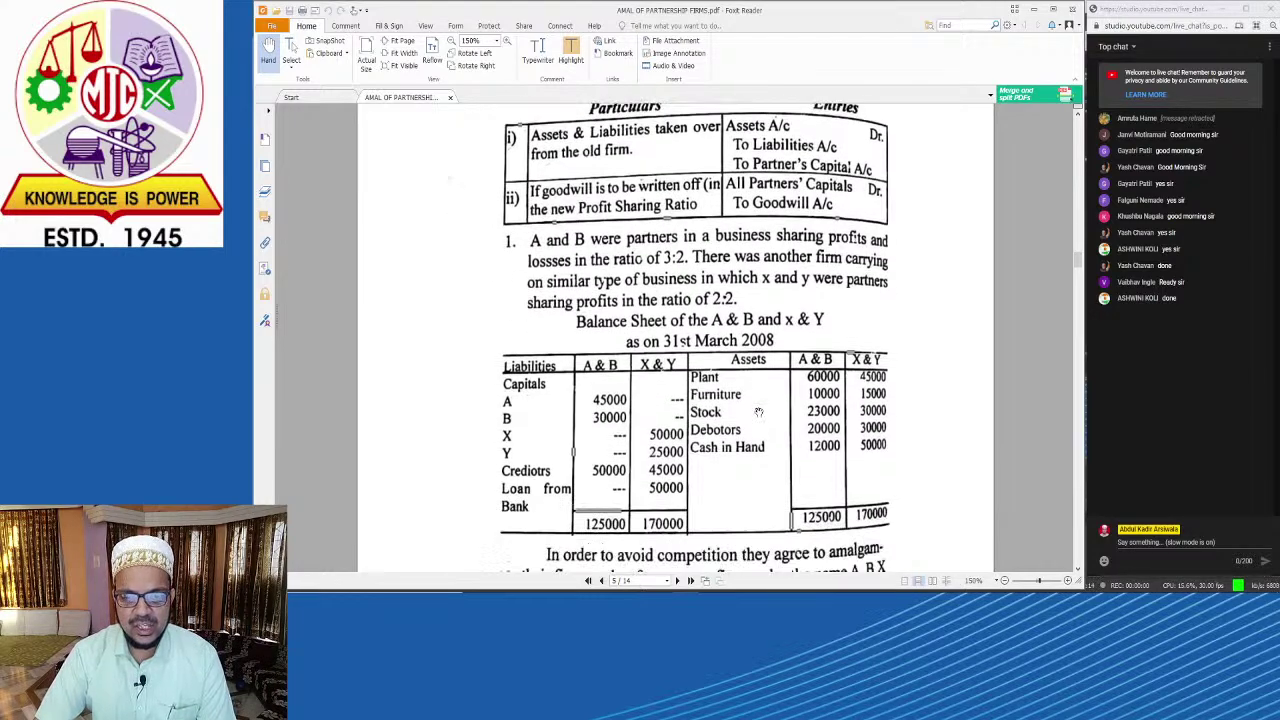
scroll(843, 430, down, 10)
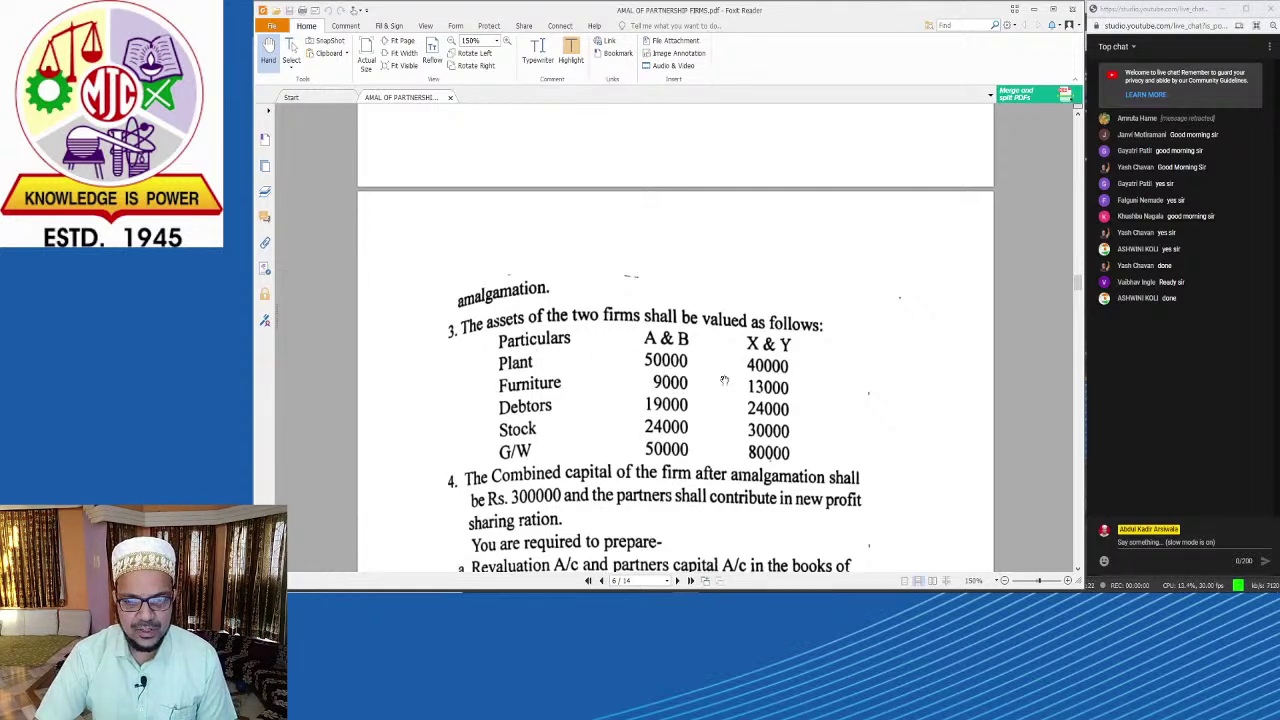
key(alt+Tab)
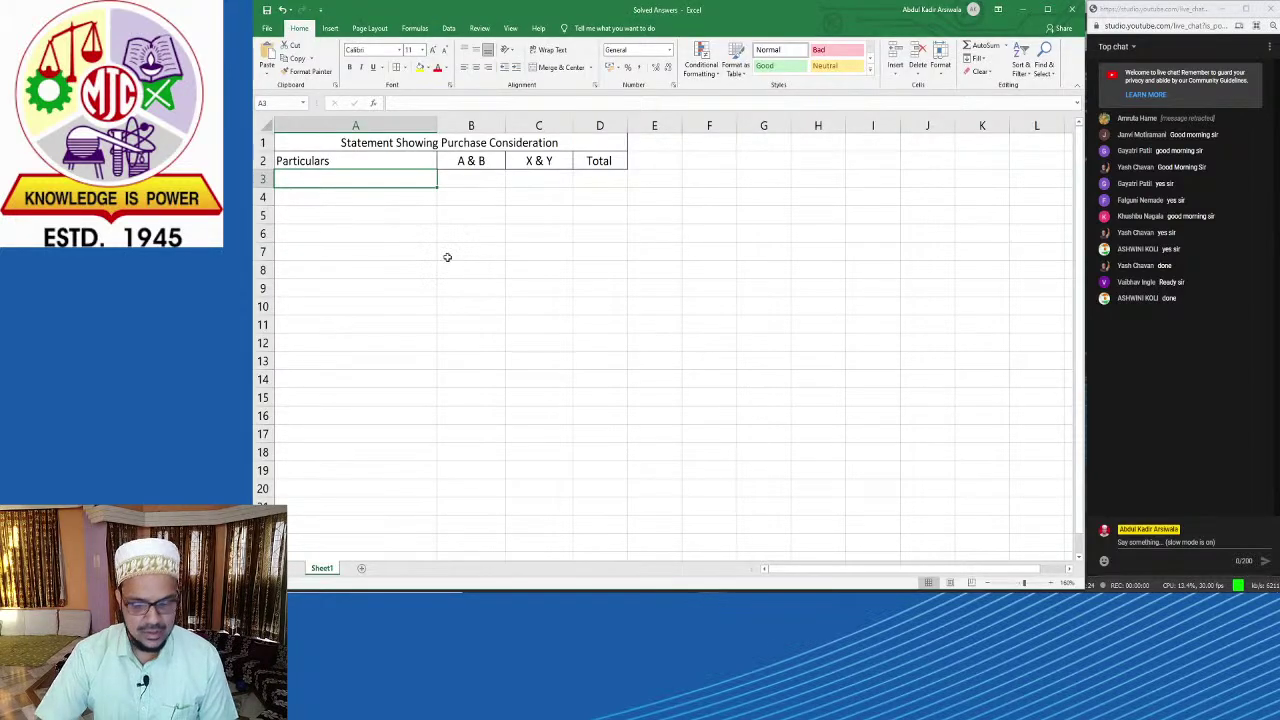
Step: Fill row 3 with the item "Plant", valued at 50000 for A & B and 40000 for X & Y
text(Plant)
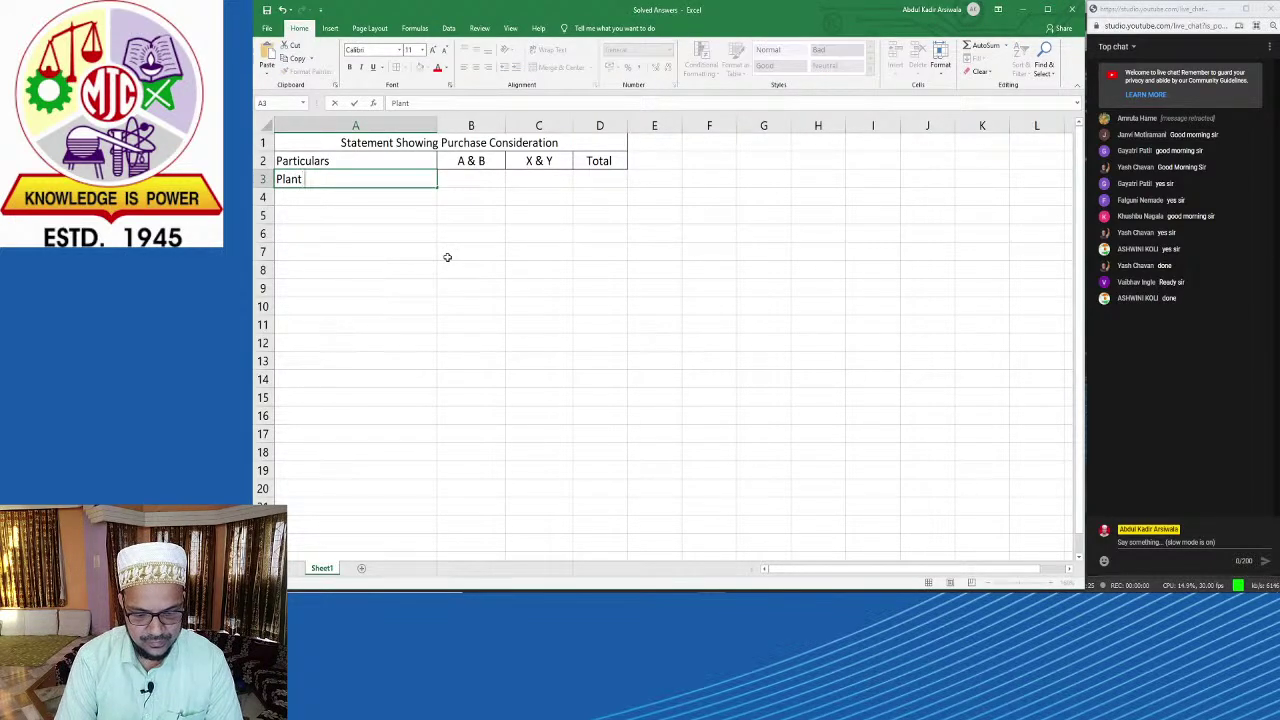
key(Tab)
text(50000)
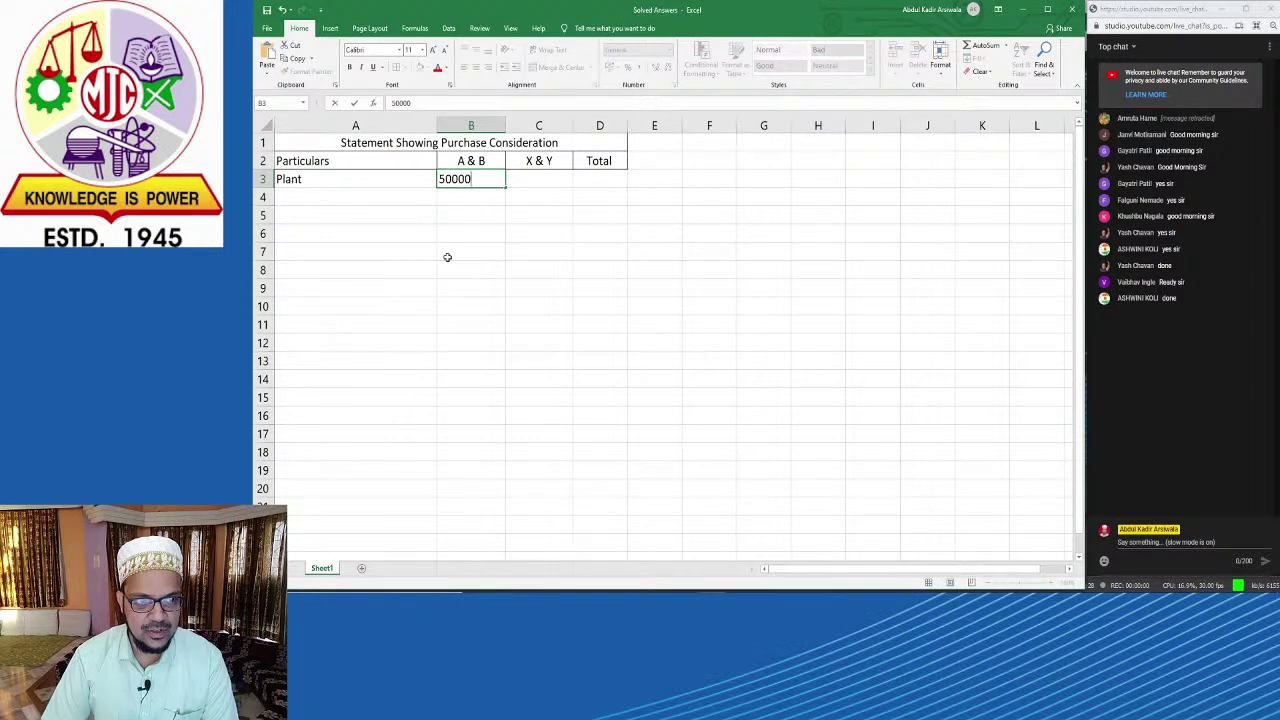
key(Tab)
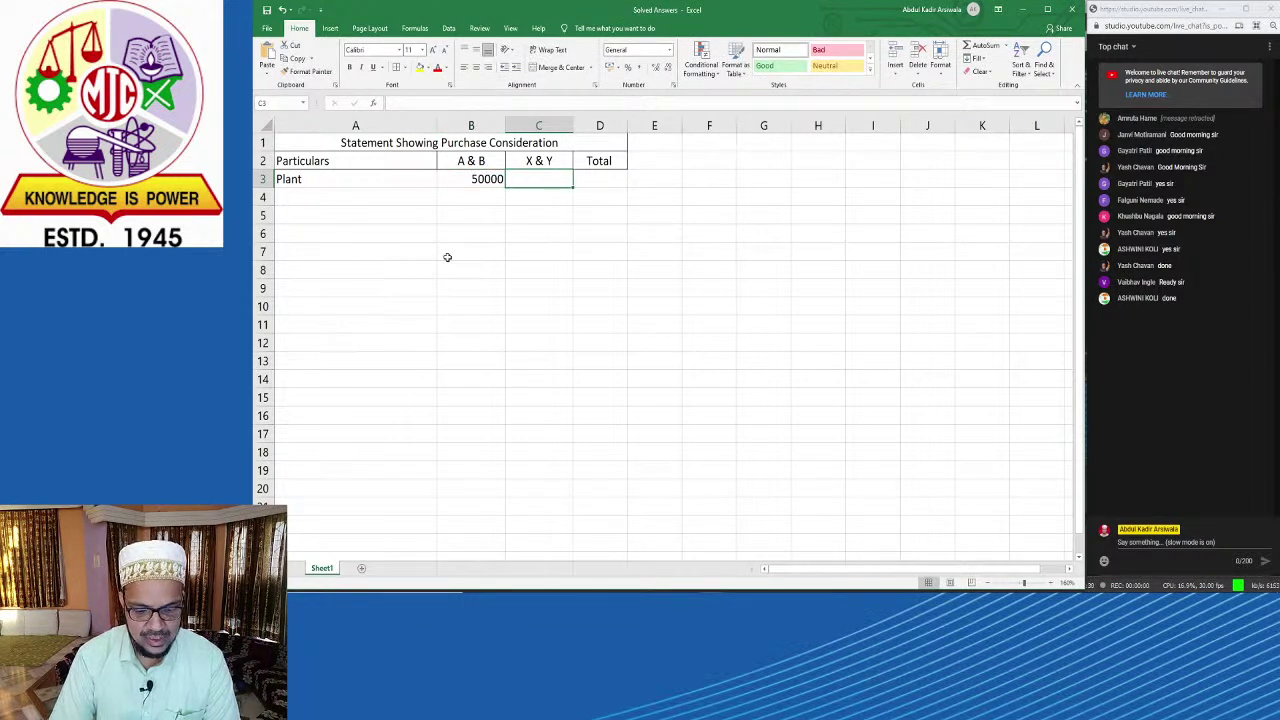
text(40000)
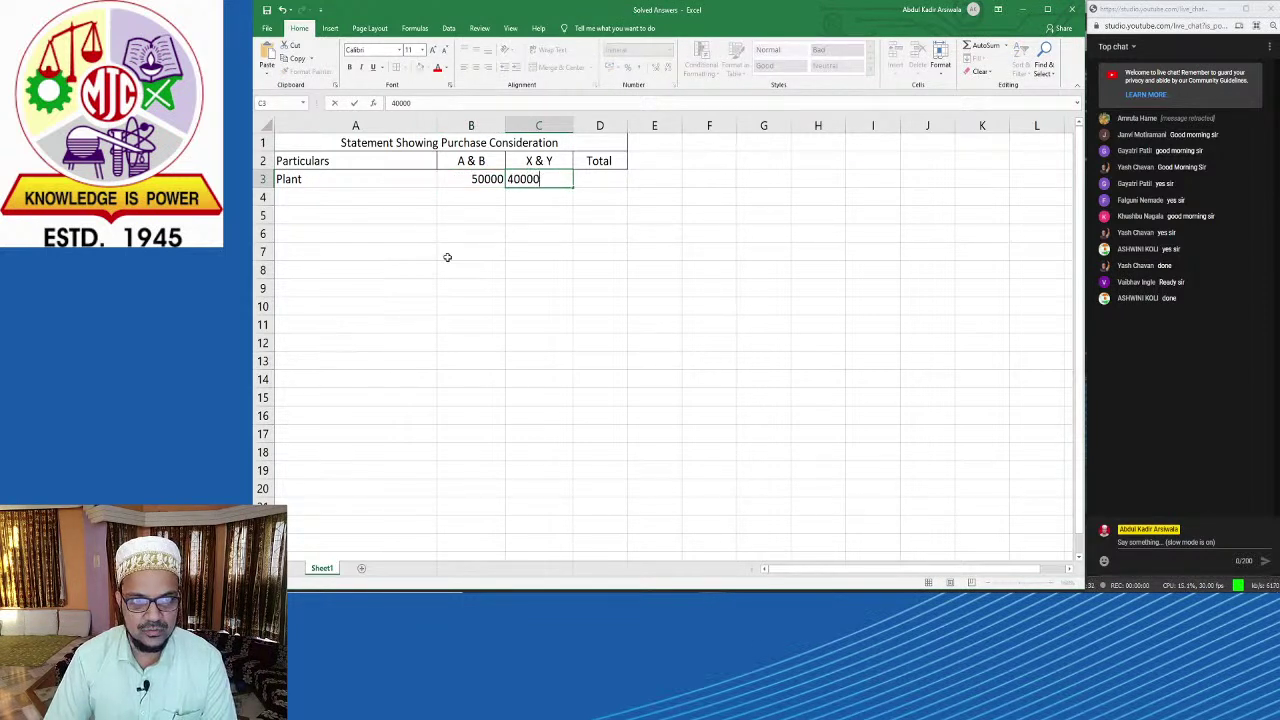
key(Return)
Step: Enter 90000 as the Plant total in cell D3
key(Up)
key(Right)
key(Right)
key(Right)
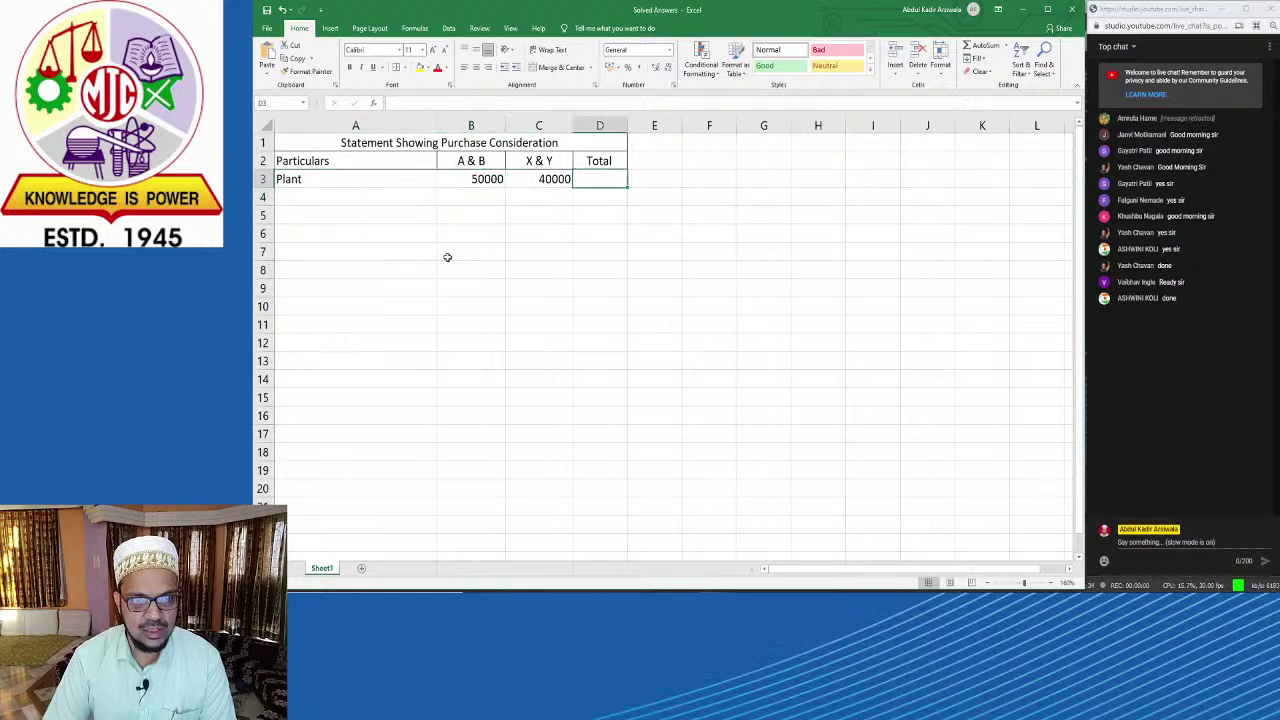
text(=B3+C3)
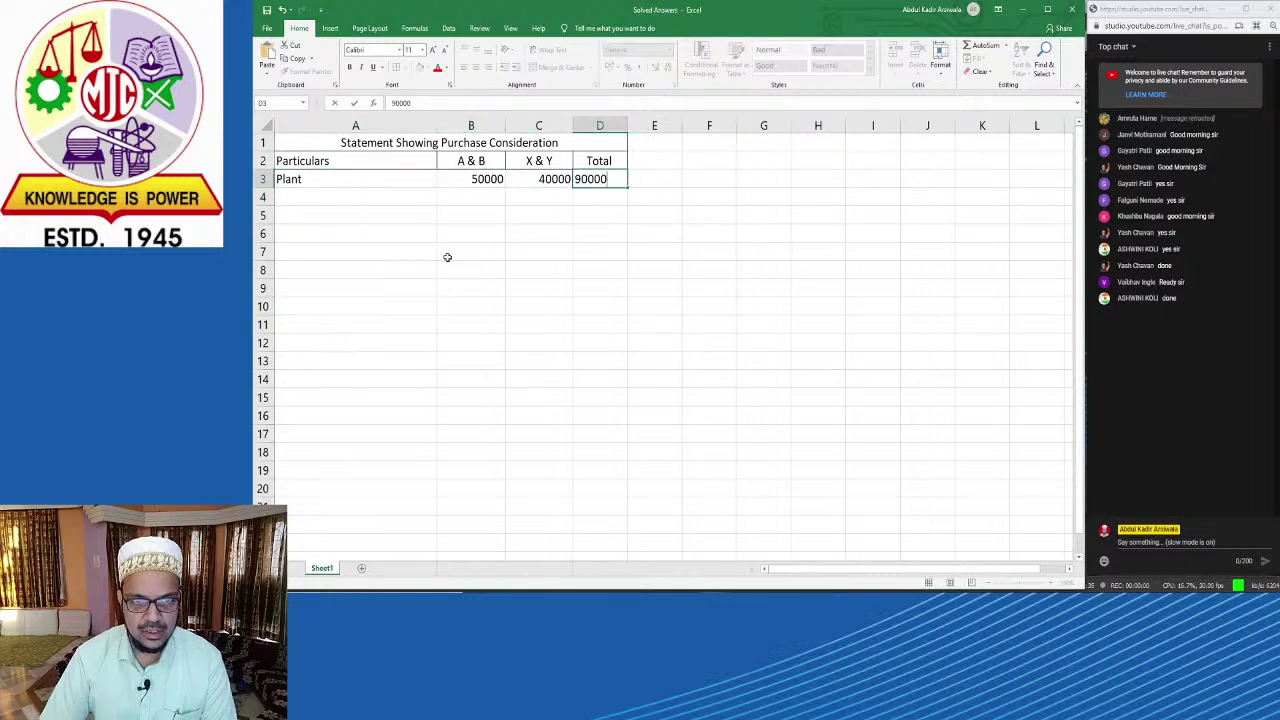
key(Return)
key(Left)
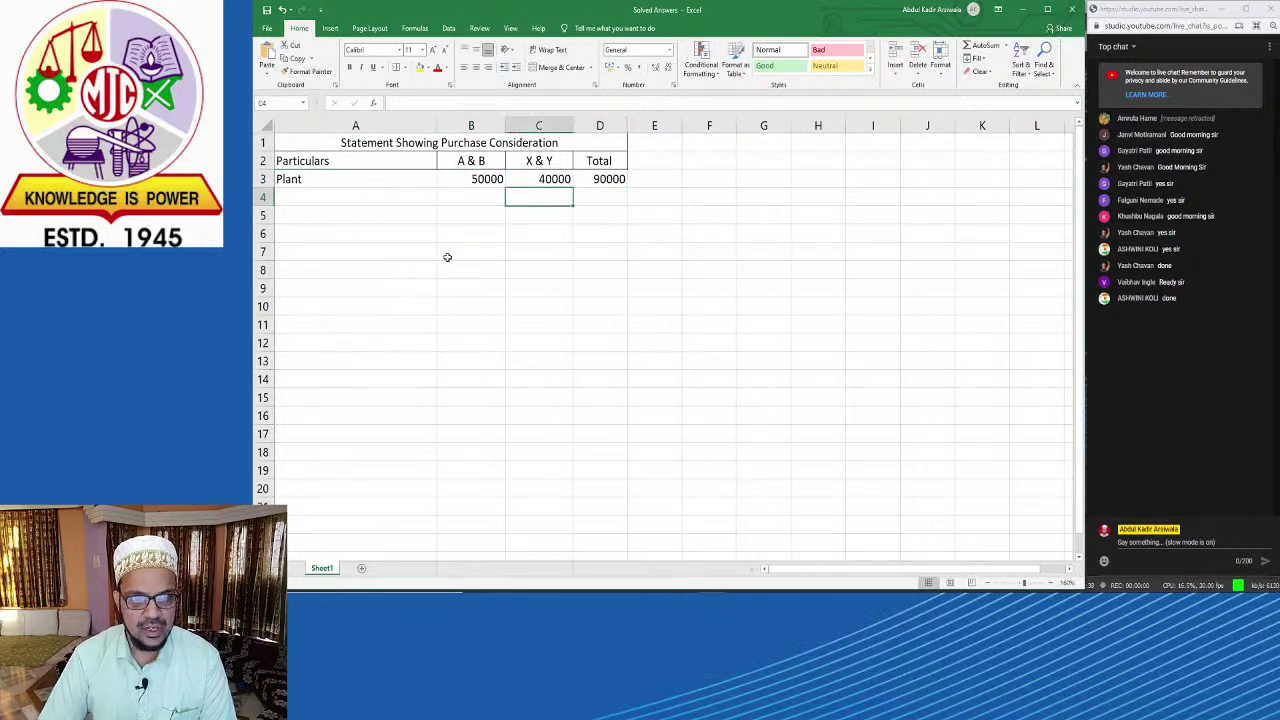
key(Left)
key(Left)
Step: Check the furniture valuations in the Foxit Reader PDF, and in Excel row 4 enter "Furniture" with 9000 for A & B and 13000 for X & Y
key(alt+Tab)
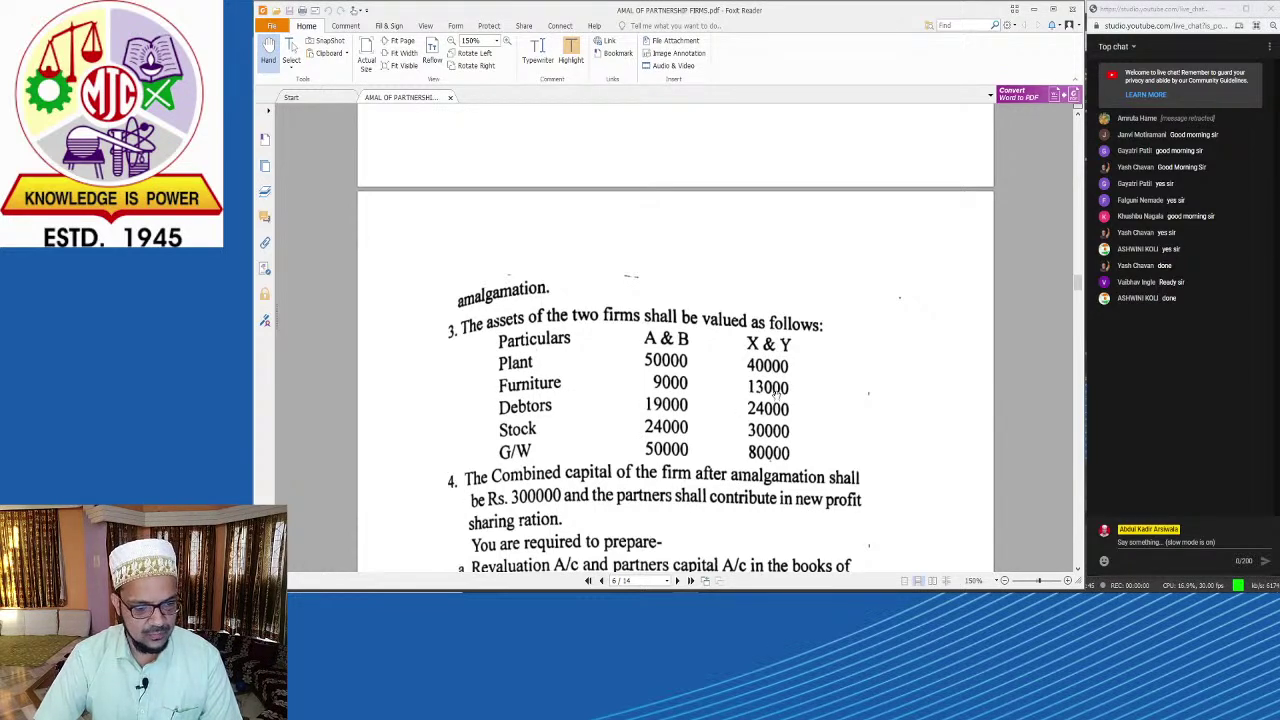
key(alt+Tab)
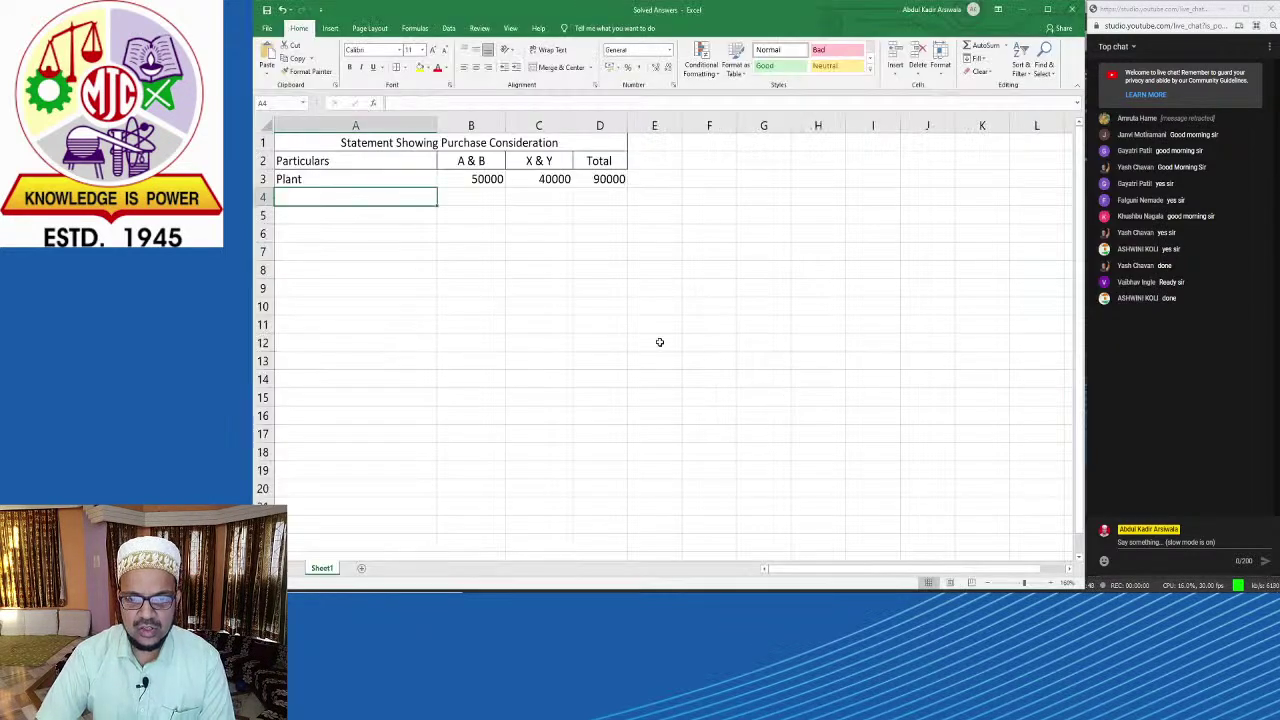
text(Furniture)
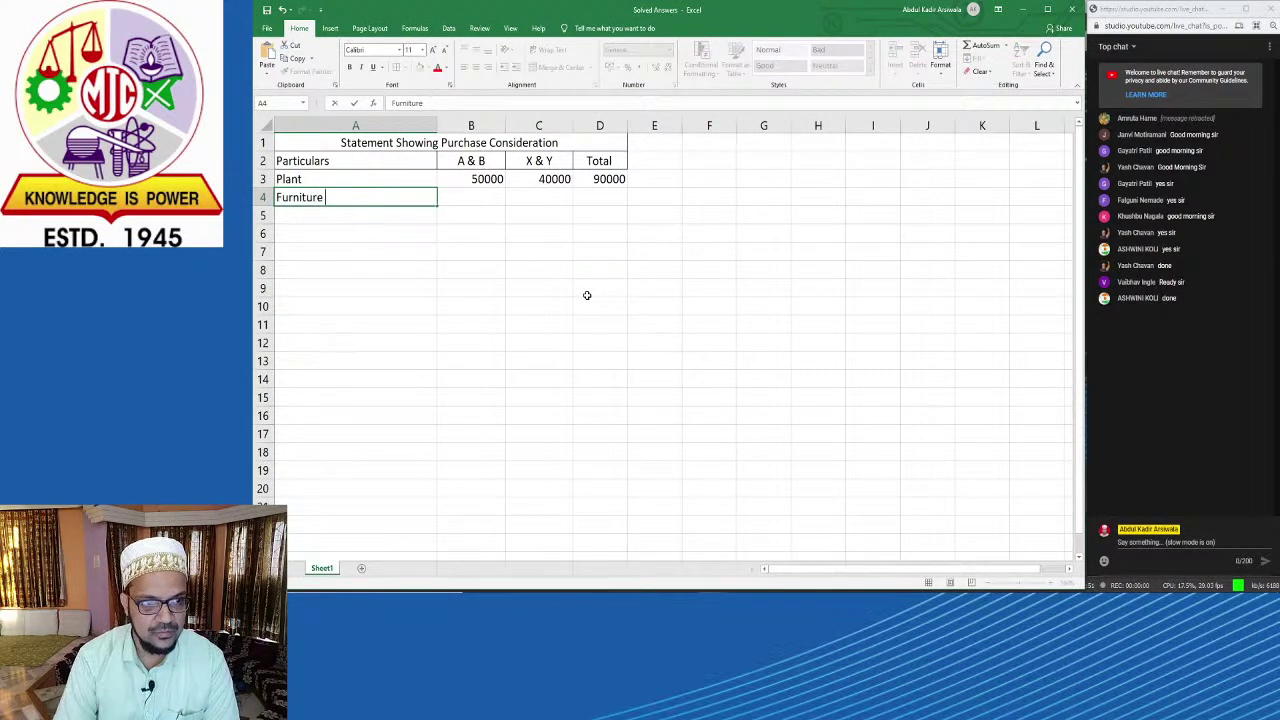
key(Tab)
text(9000)
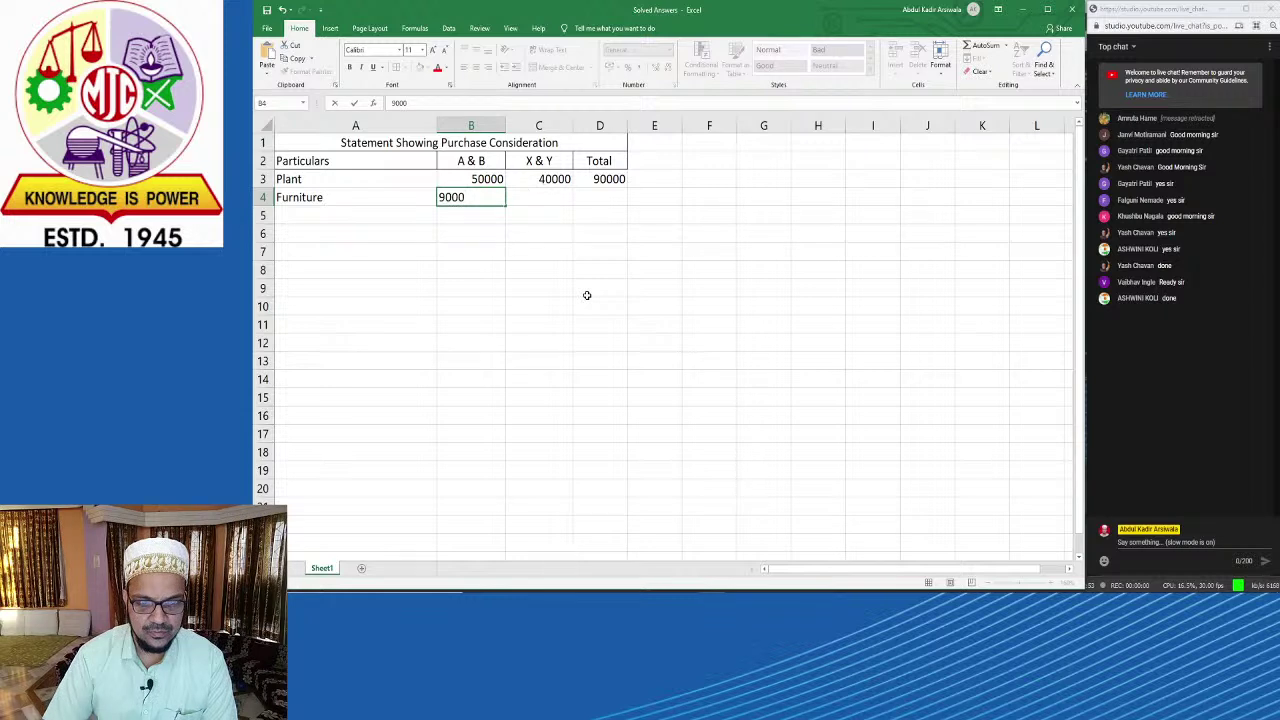
key(Tab)
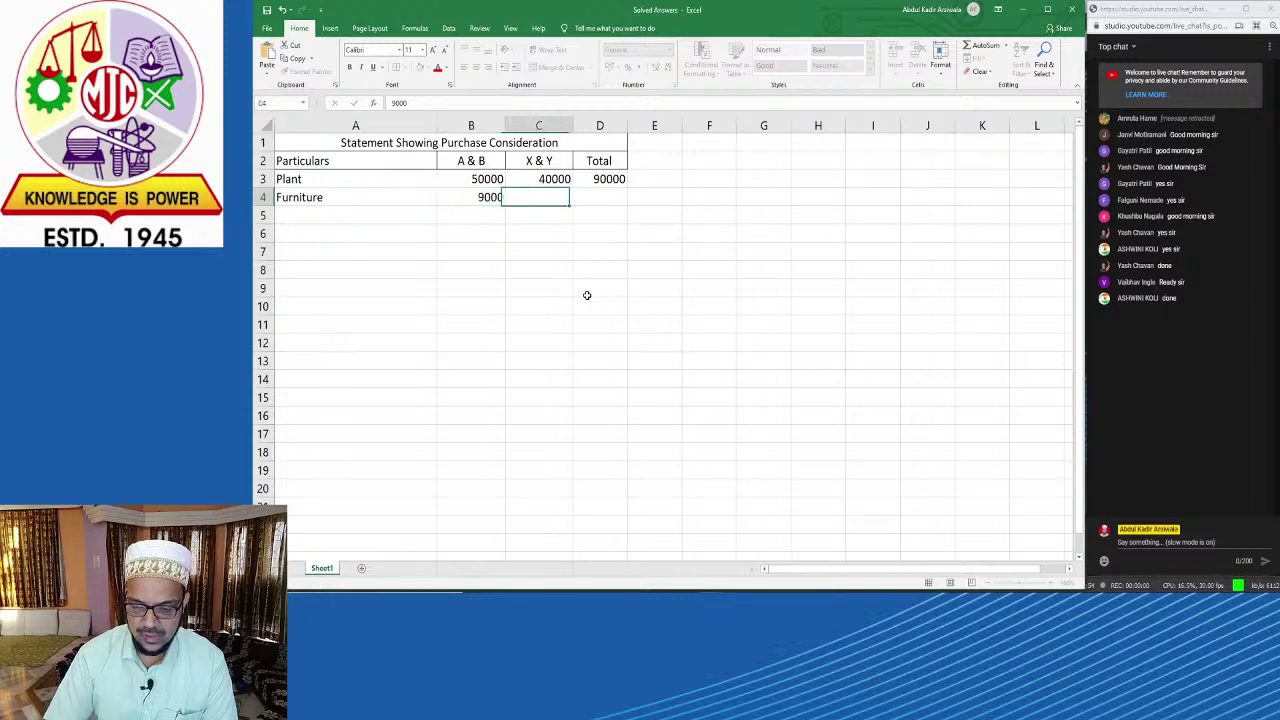
text(13000)
key(Tab)
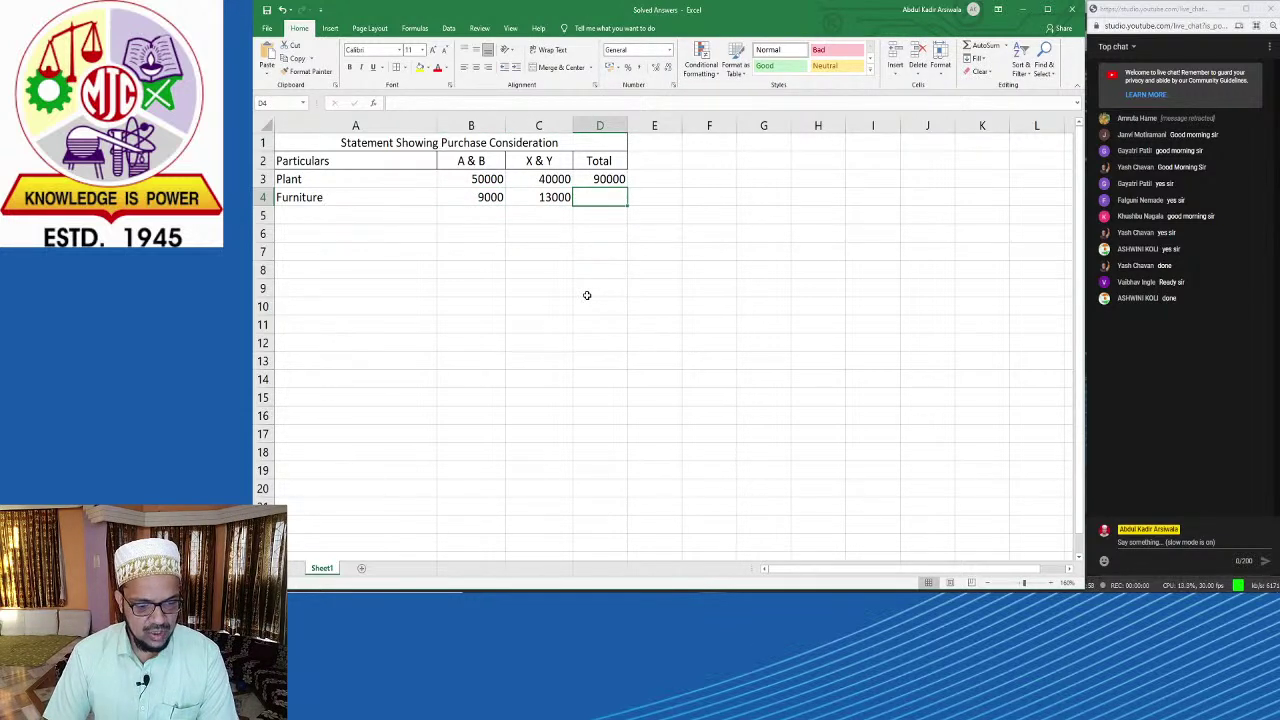
Step: Enter 22000 as the Furniture total in cell D4
text(=)
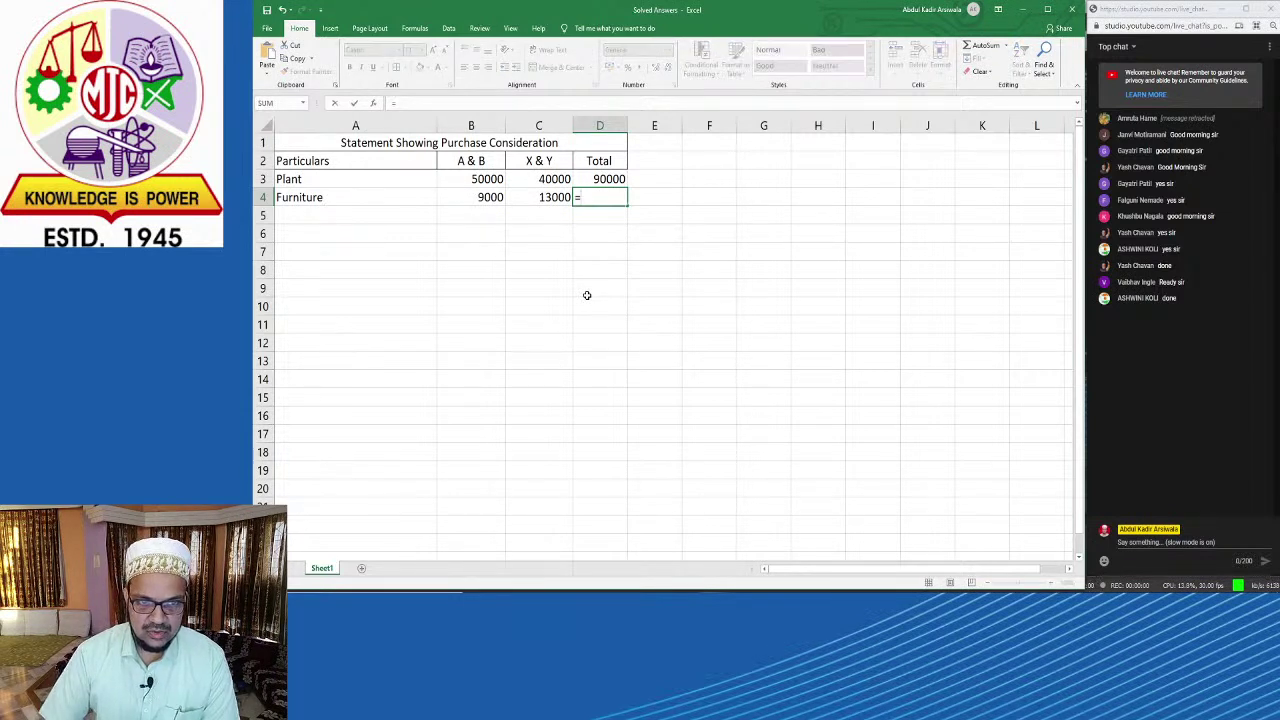
key(BackSpace)
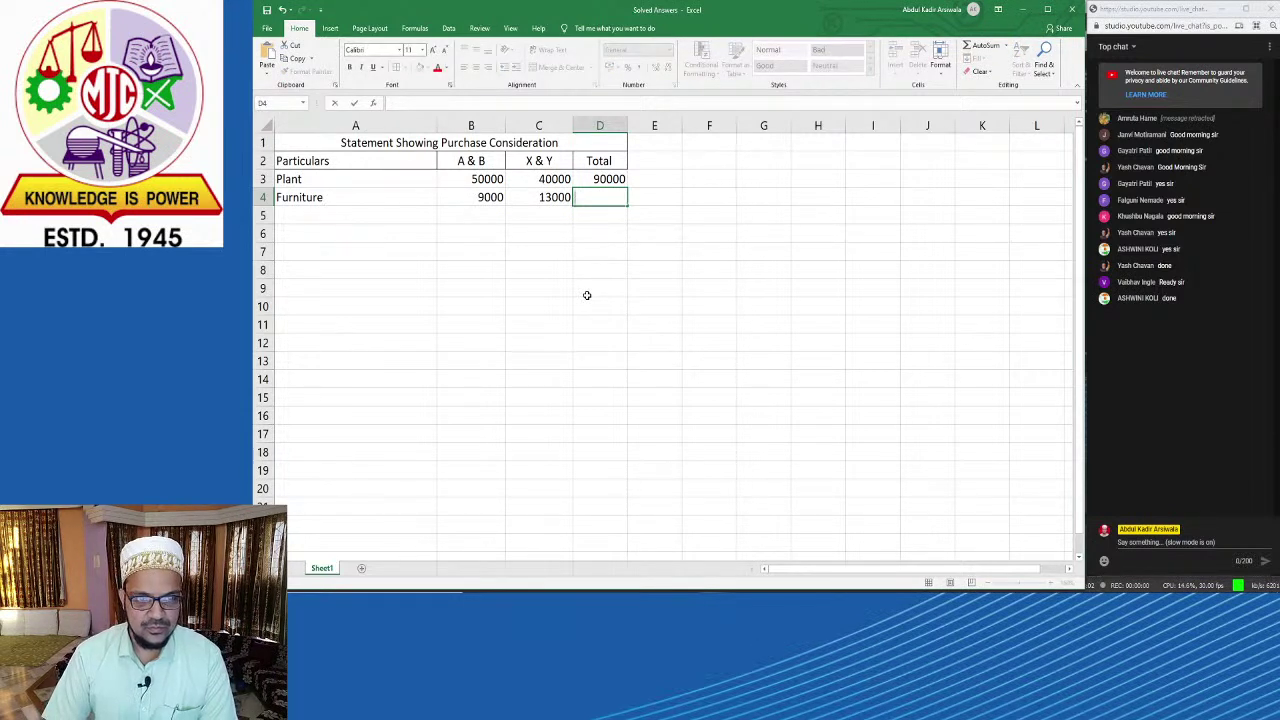
text(2200)
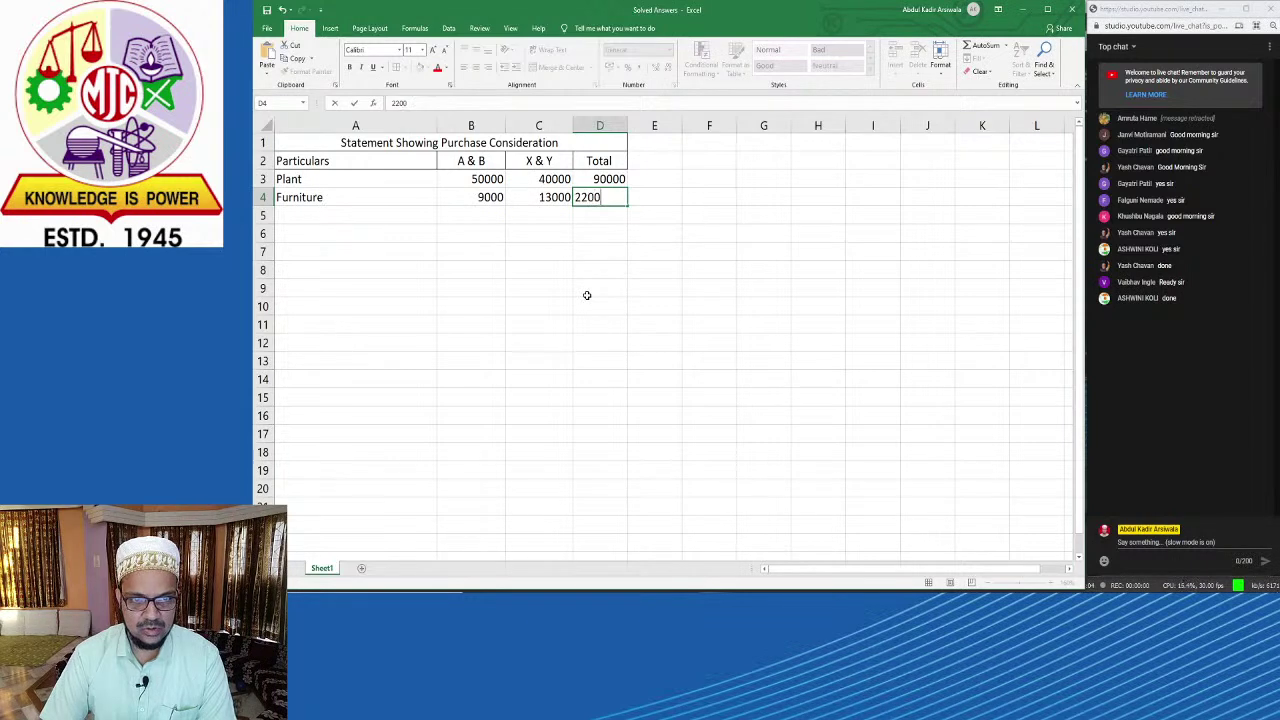
text(0)
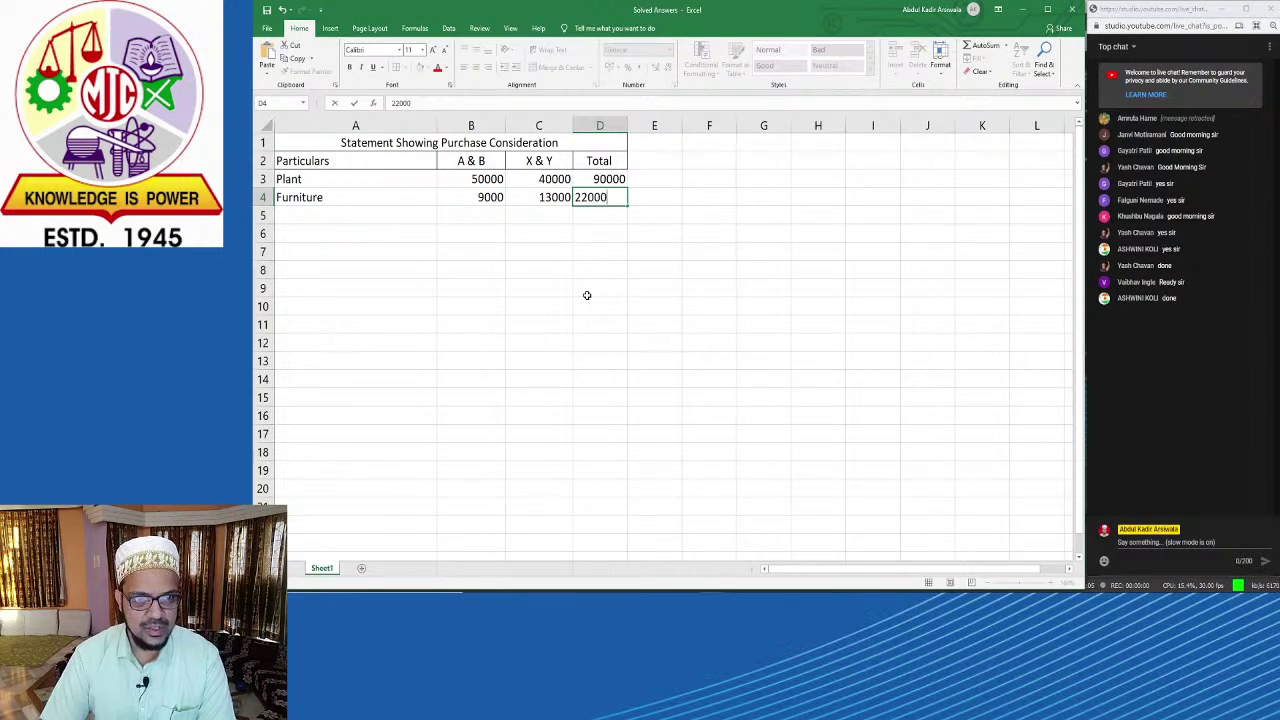
key(Return)
key(Left)
key(Left)
key(Left)
Step: Check the debtors in the Foxit Reader PDF, and in Excel row 5 enter "Debtors" with 19000, 24000 and the total 43000
key(alt+Tab)
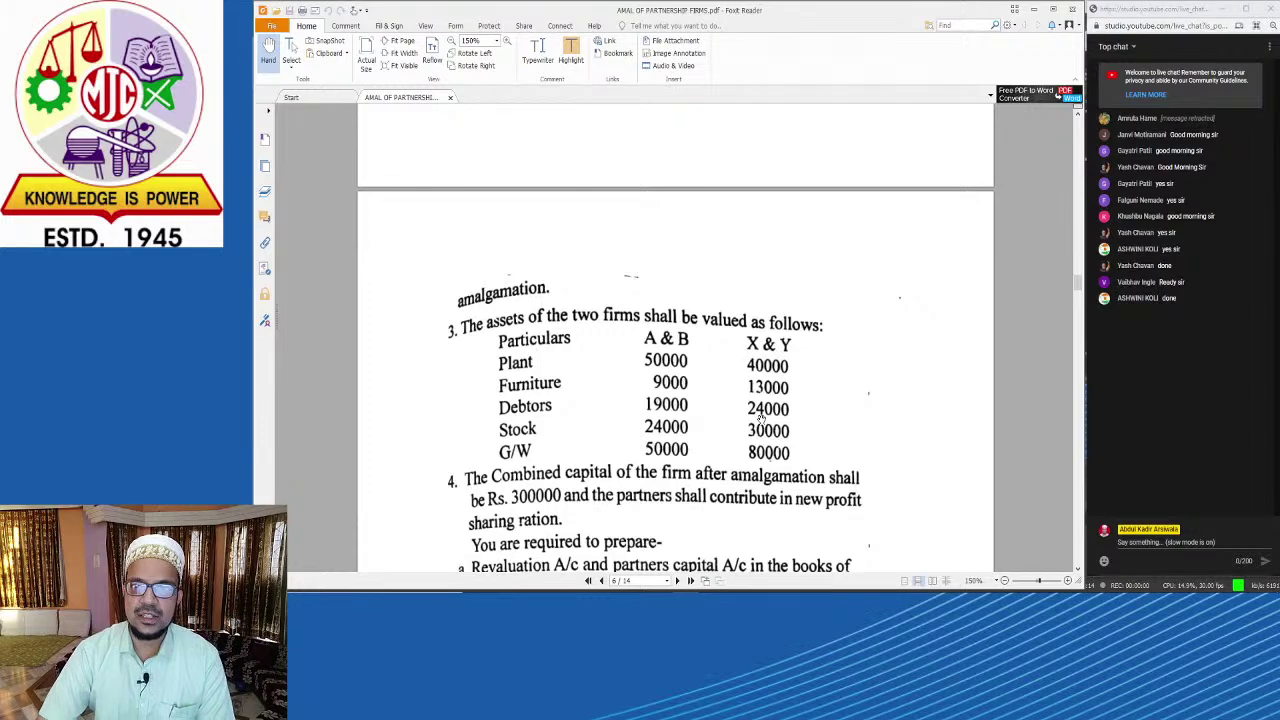
key(alt+Tab)
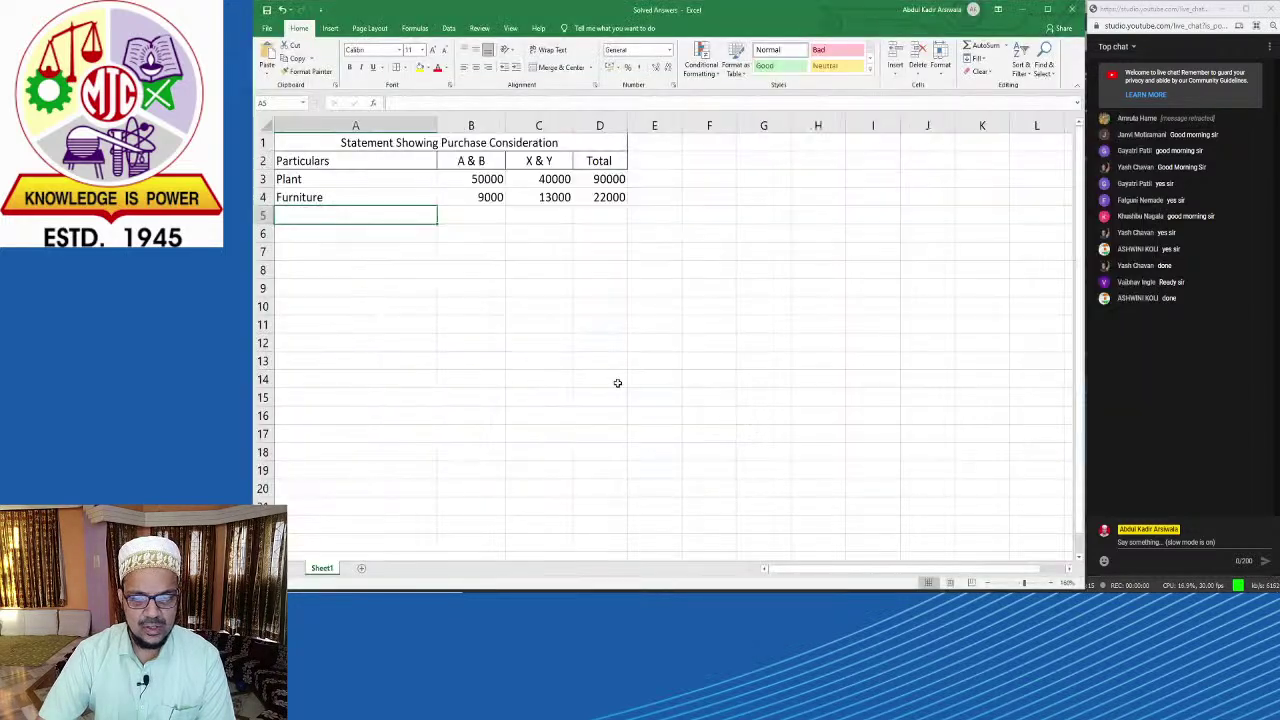
text(Debtors)
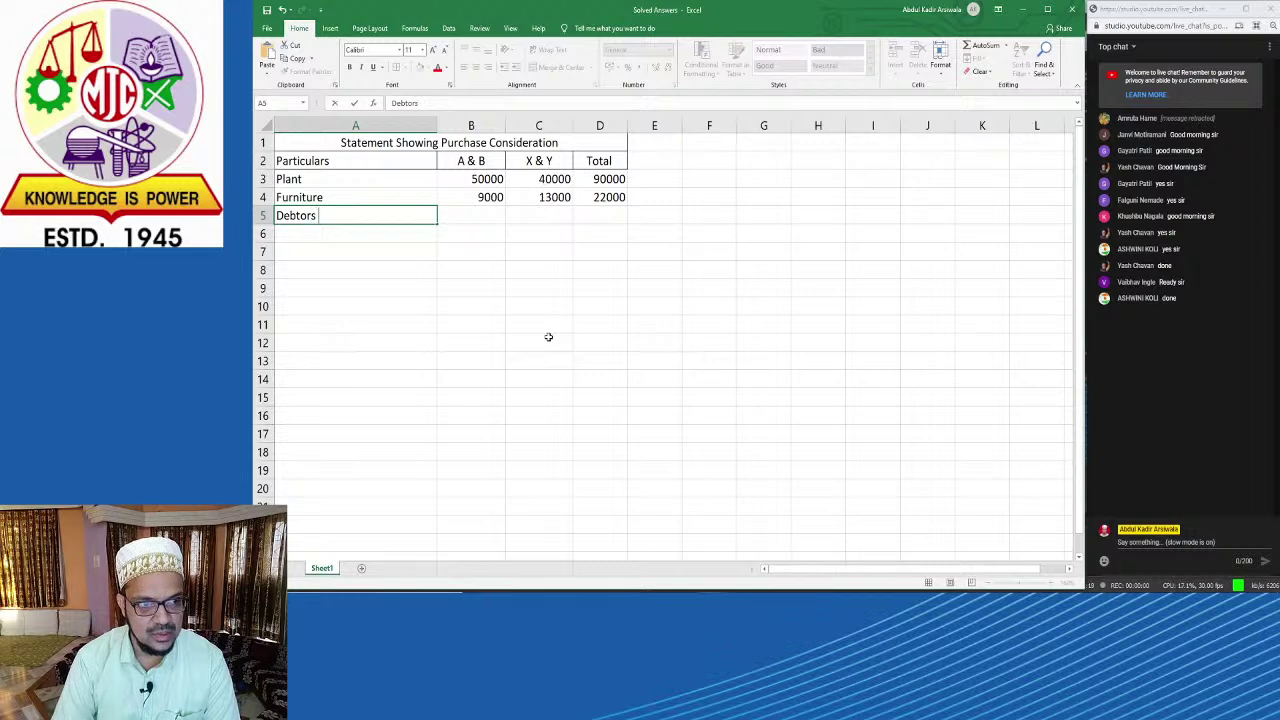
key(Tab)
text(19000)
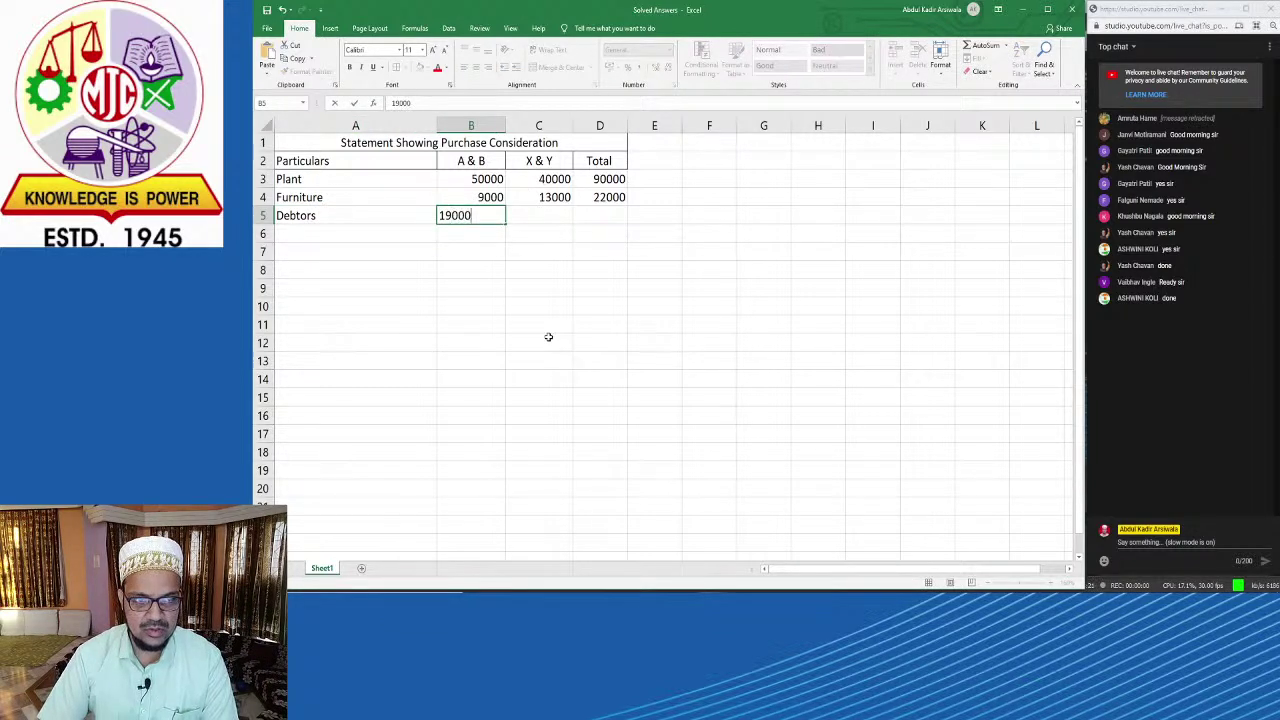
key(Tab)
text(24000)
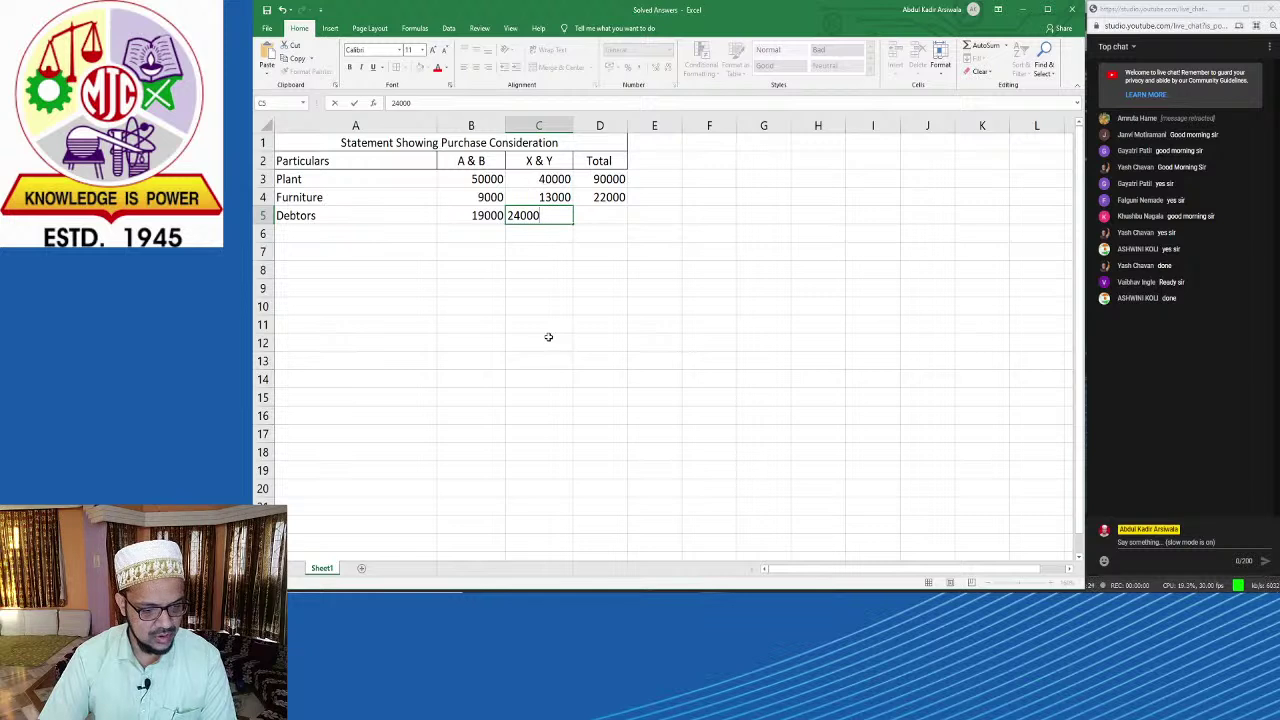
key(Tab)
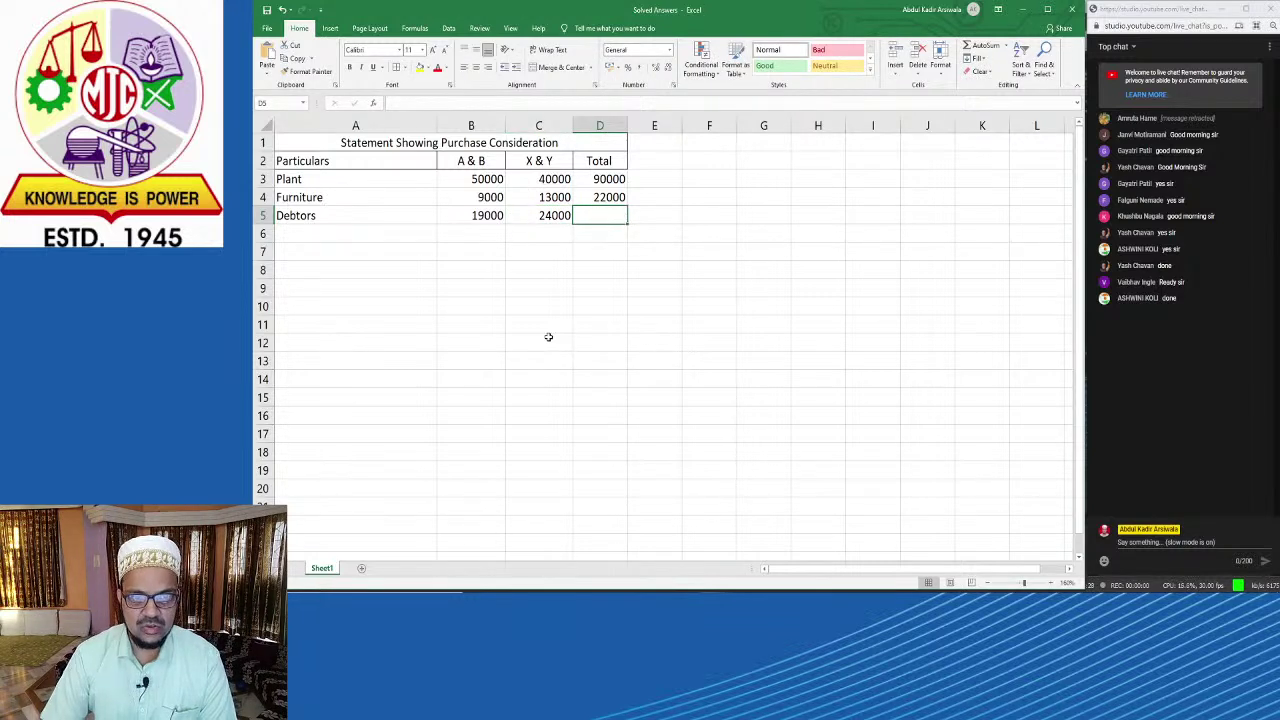
text(43000)
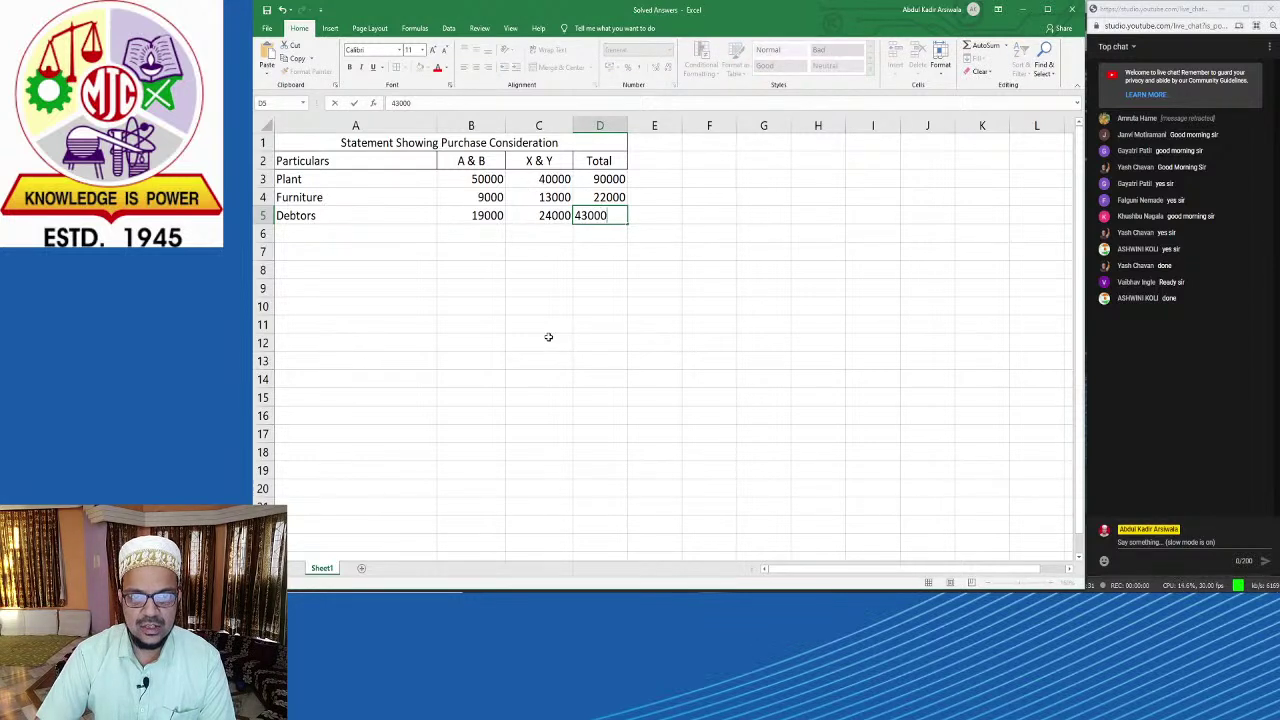
key(Return)
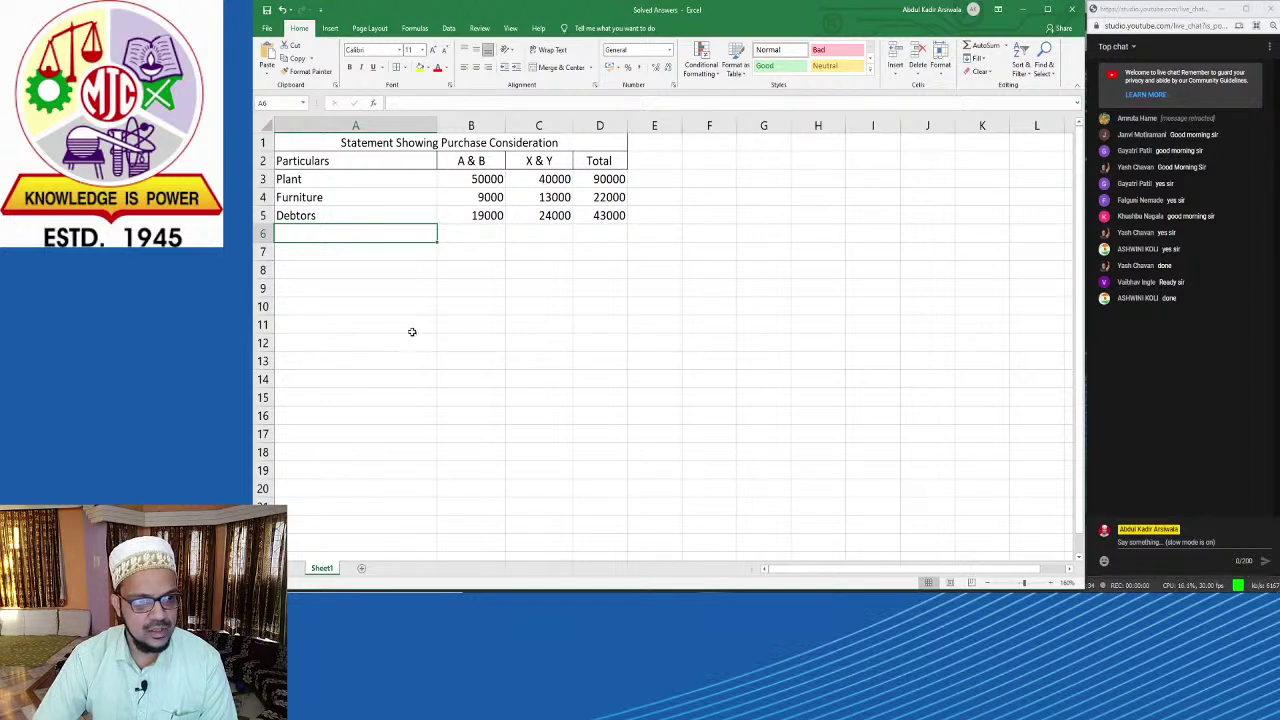
Step: Check the stock valuations in the Foxit Reader PDF, and in Excel row 6 enter "Stock" with 24000, 30000 and the total 54000
key(alt+Tab)
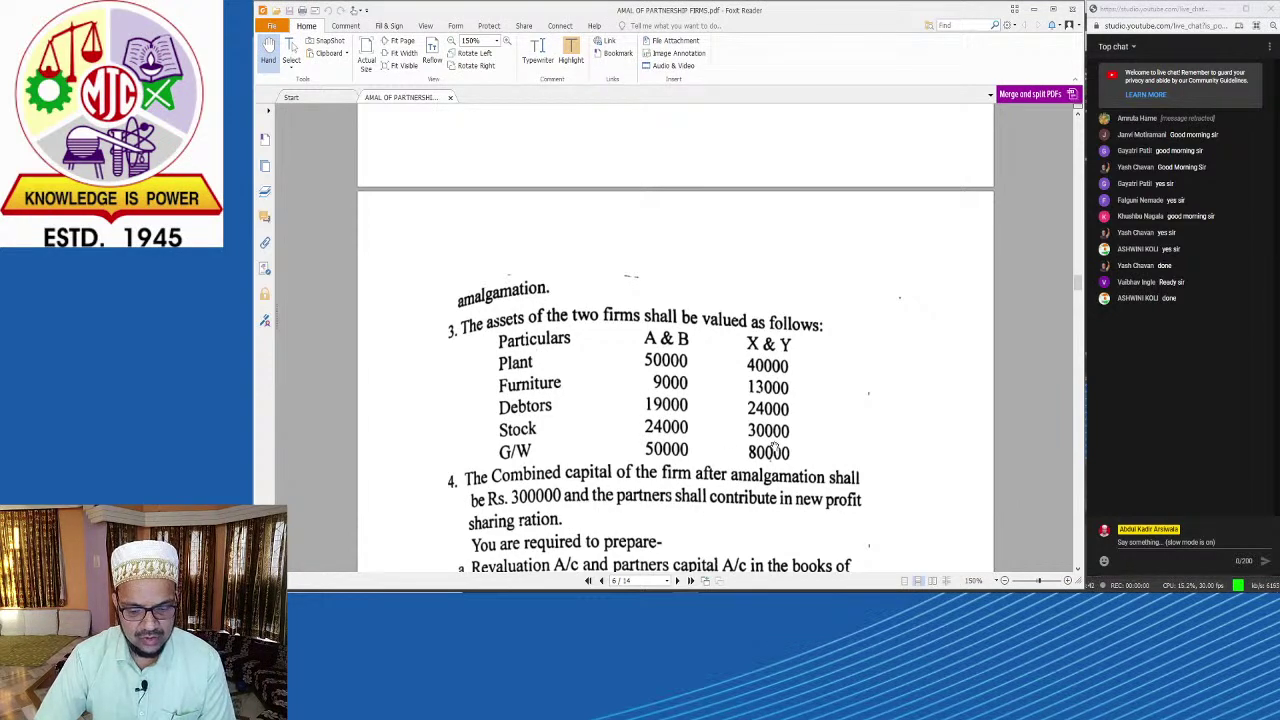
key(alt+Tab)
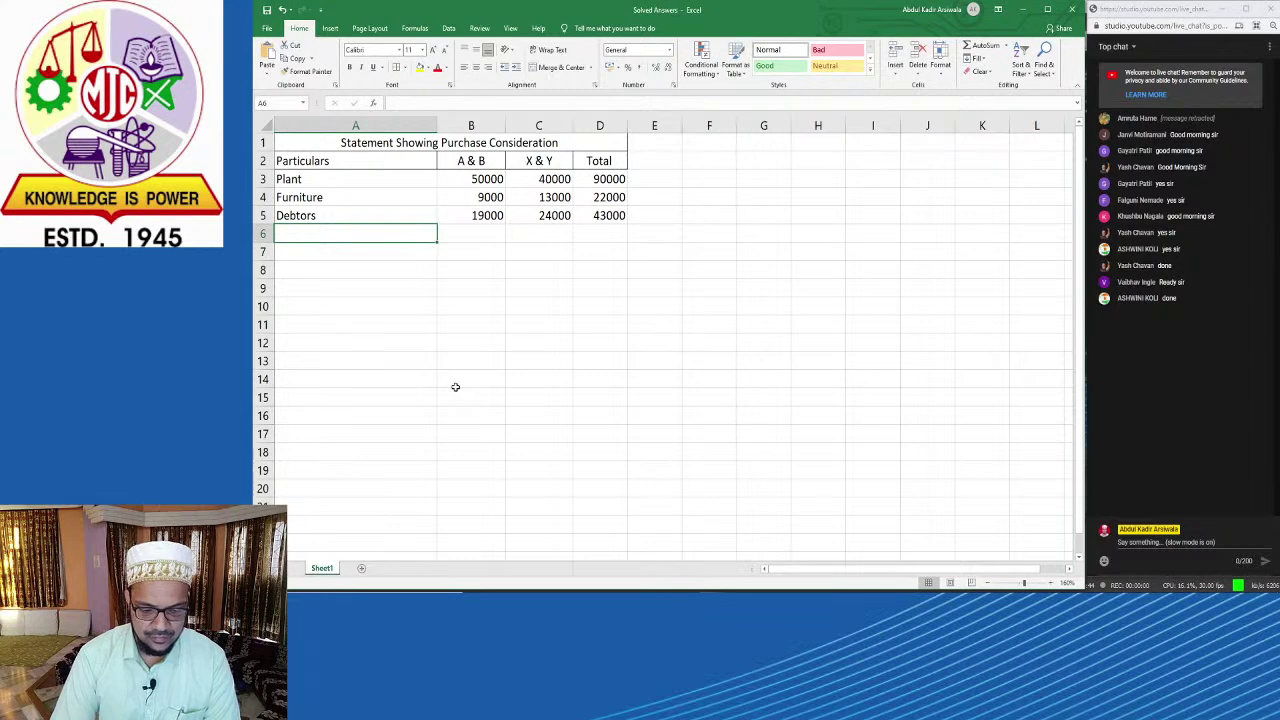
text(Stoc k)
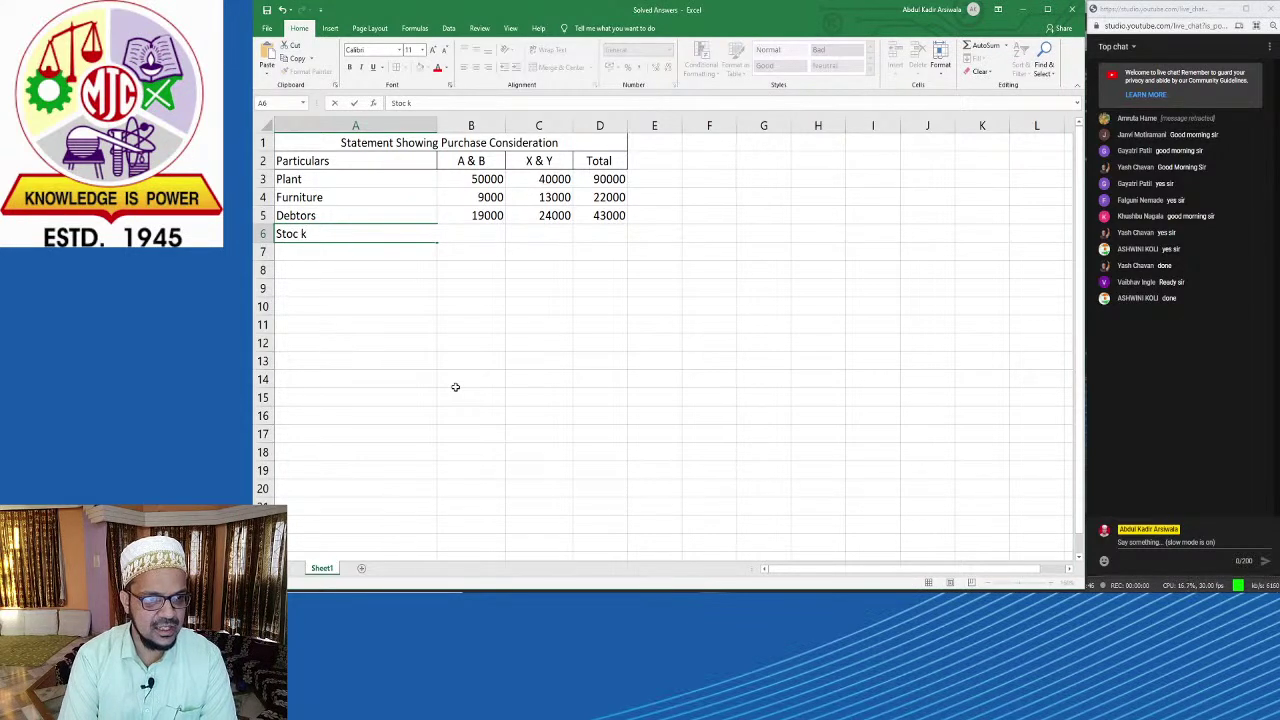
key(Tab)
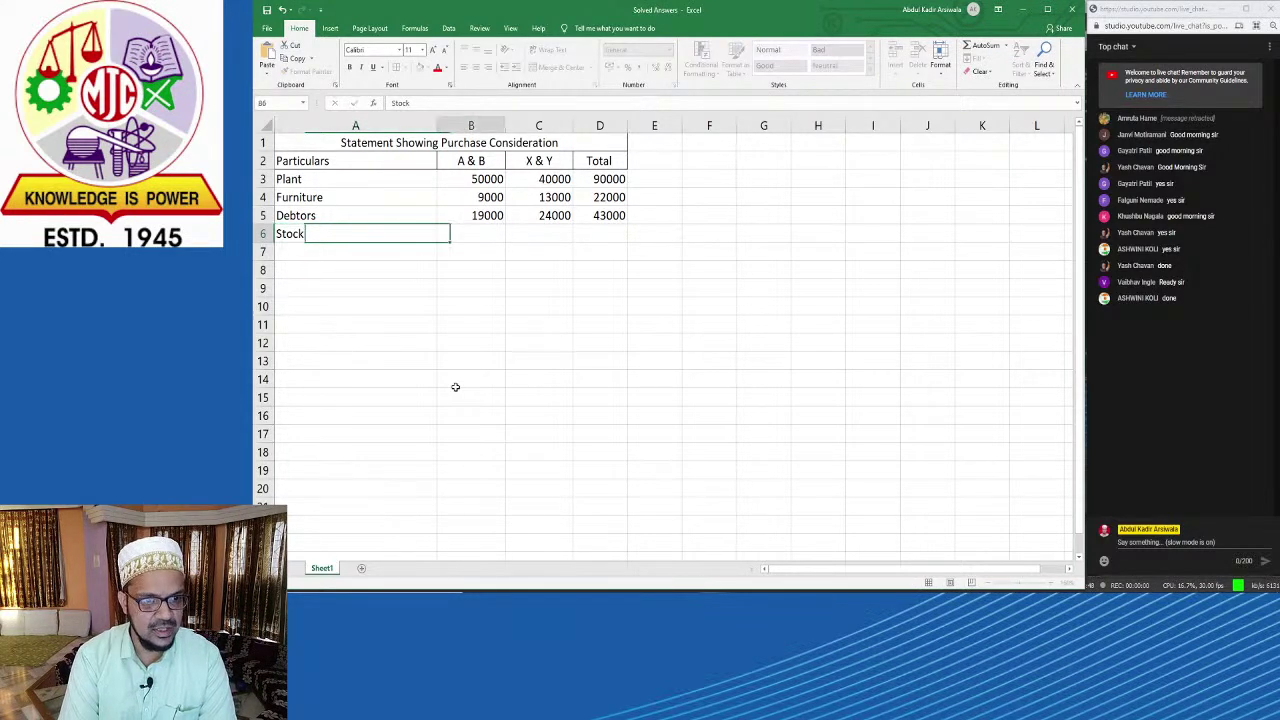
key(alt+Tab)
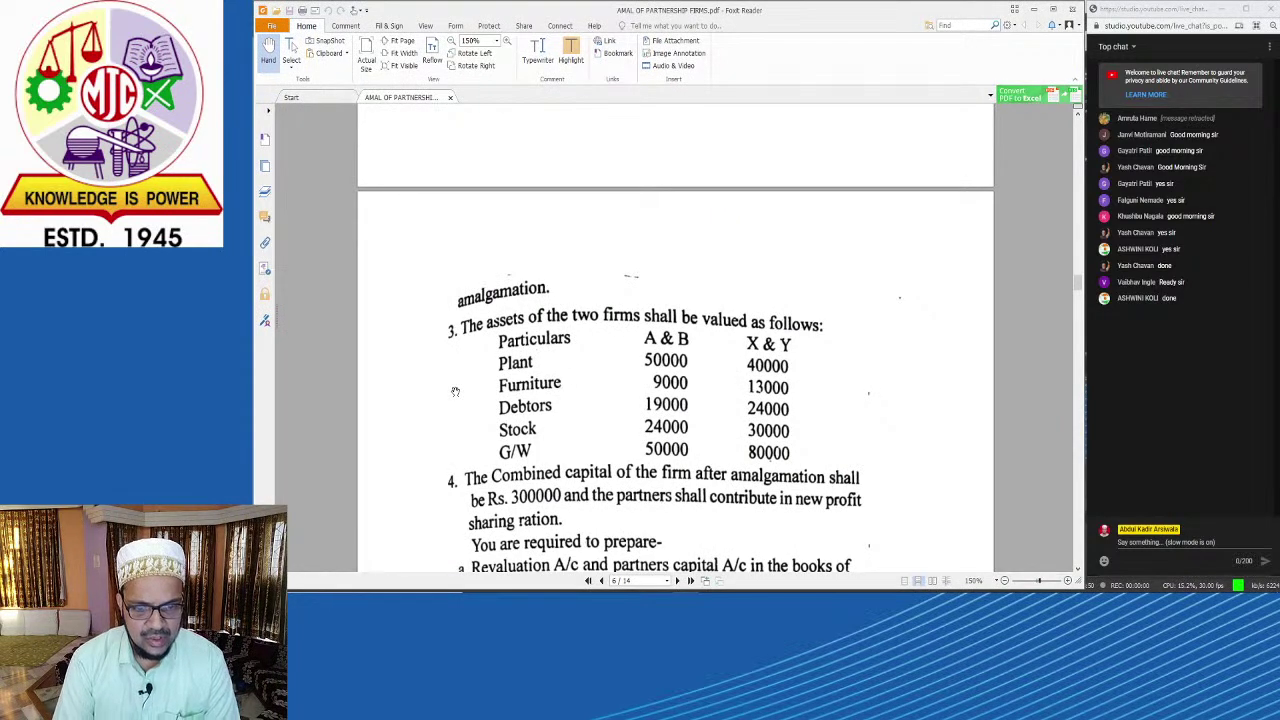
key(alt+Tab)
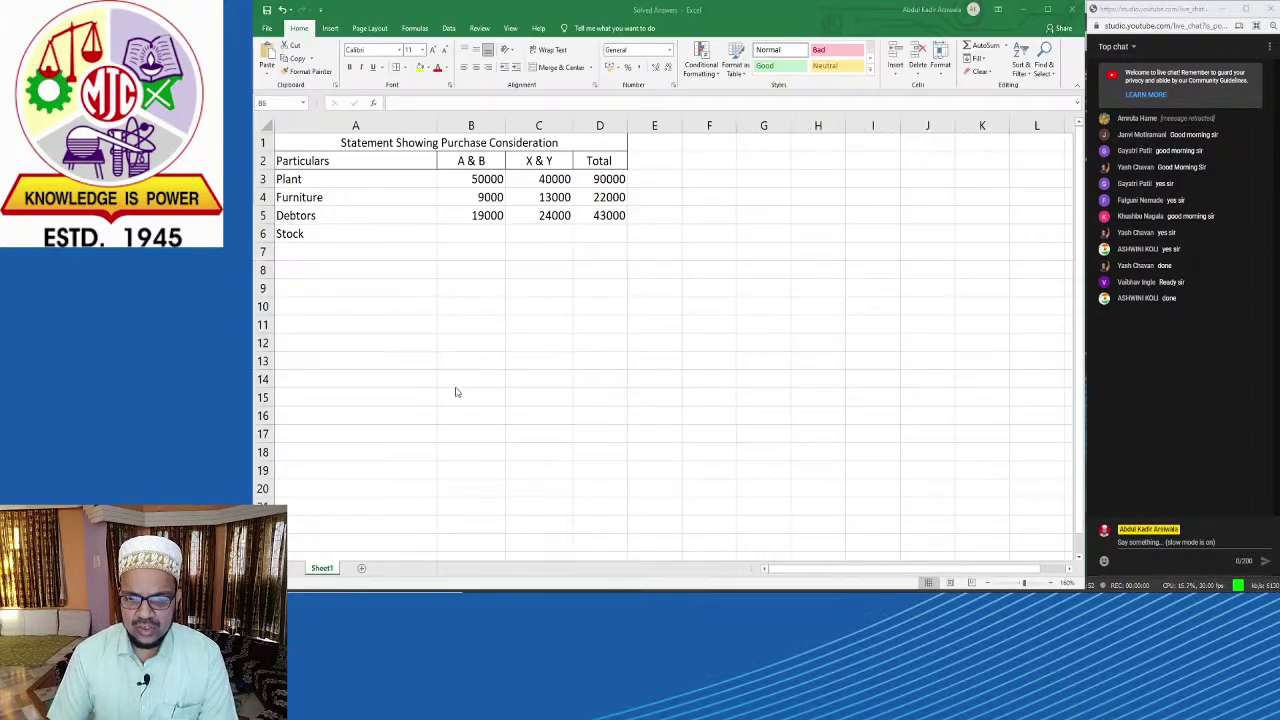
text(24000)
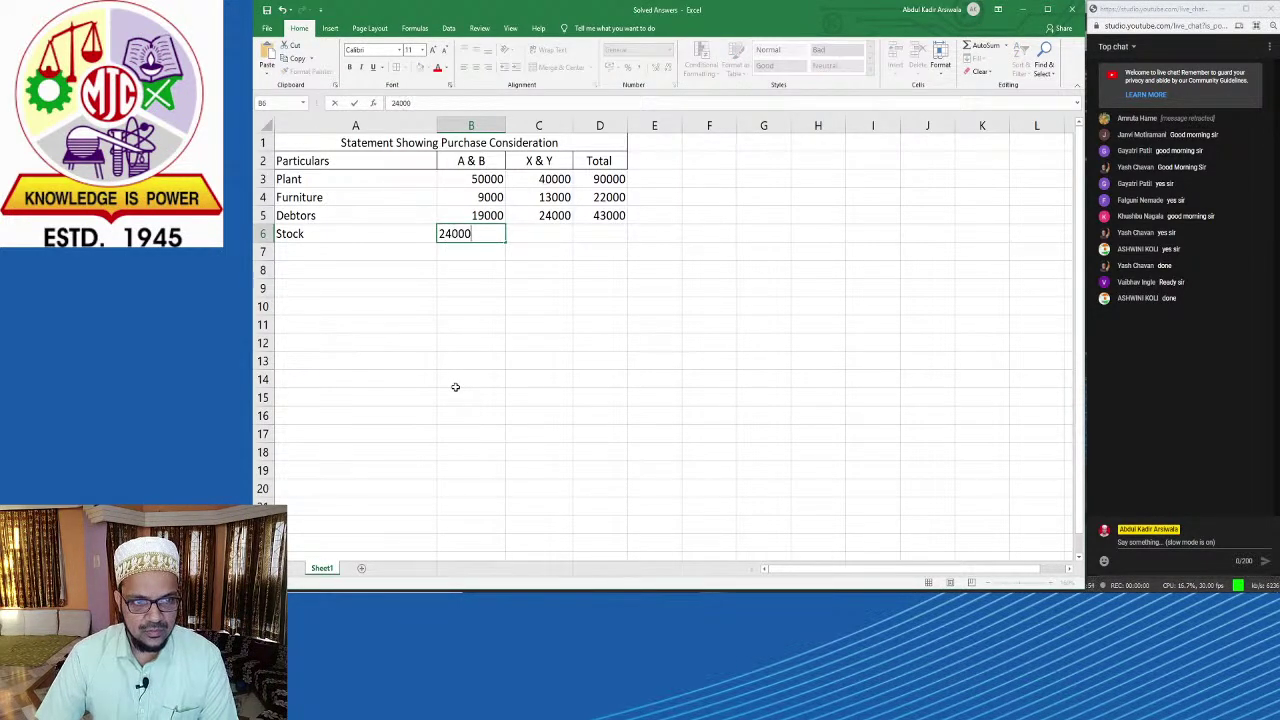
key(Tab)
text(30000)
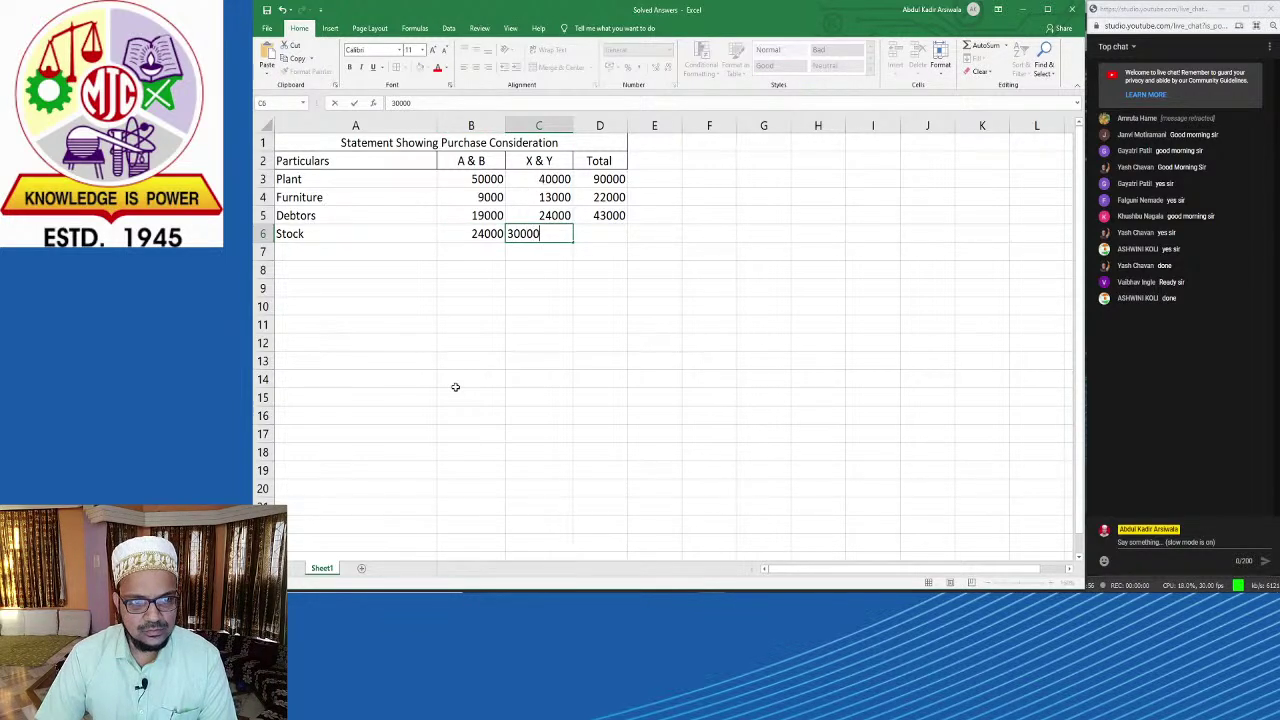
key(Tab)
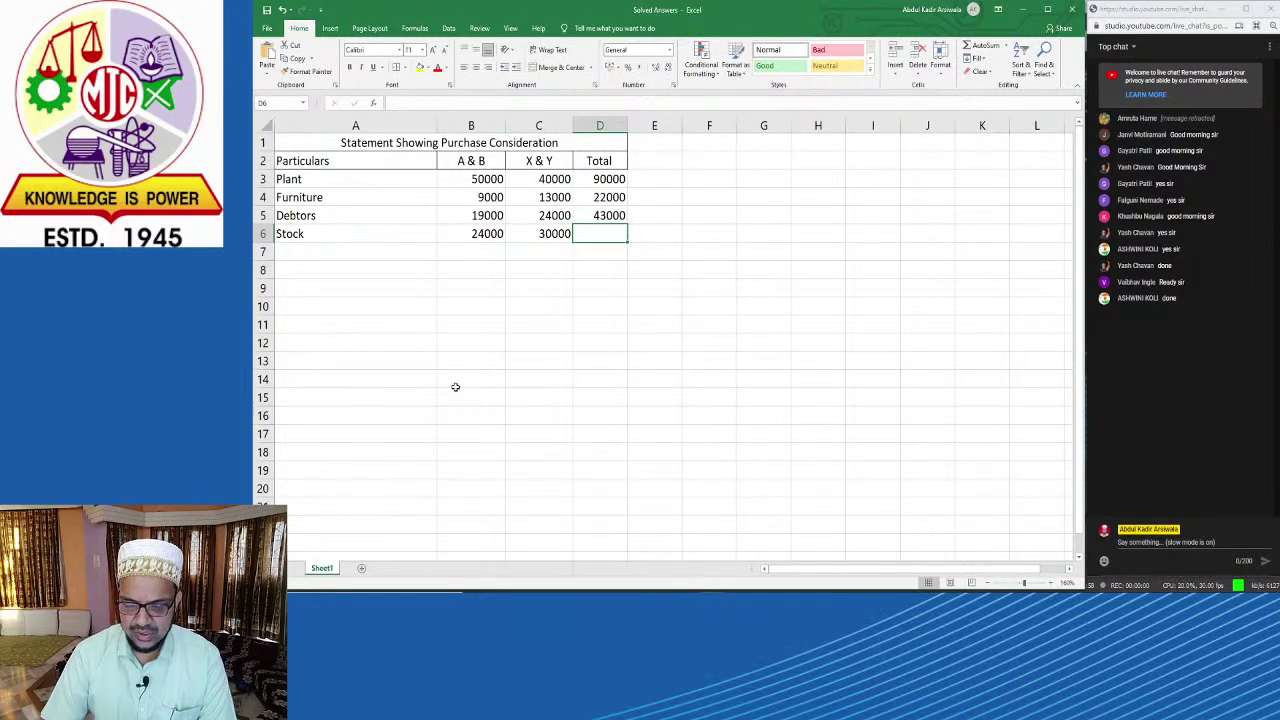
text(54000)
key(Return)
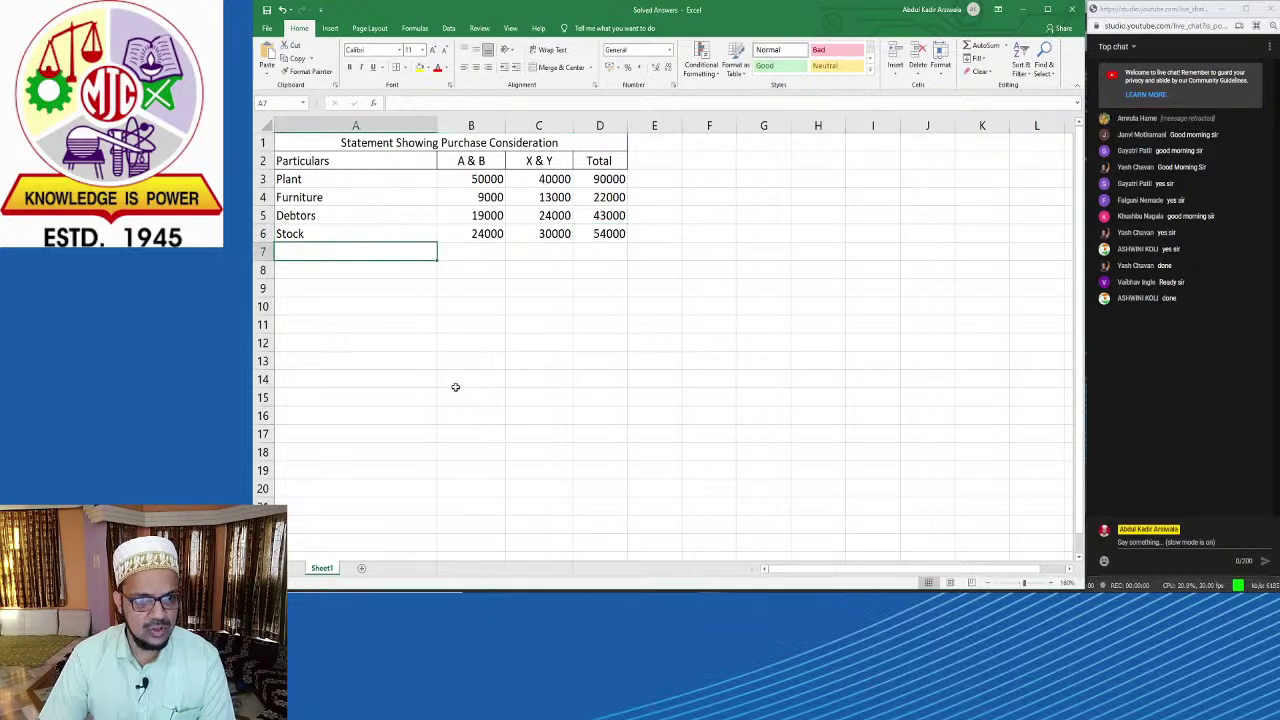
Step: Review the balance sheet and the agreed asset valuations in the Foxit Reader PDF, and in Excel enter "Goodwill" in cell A7
key(alt+Tab)
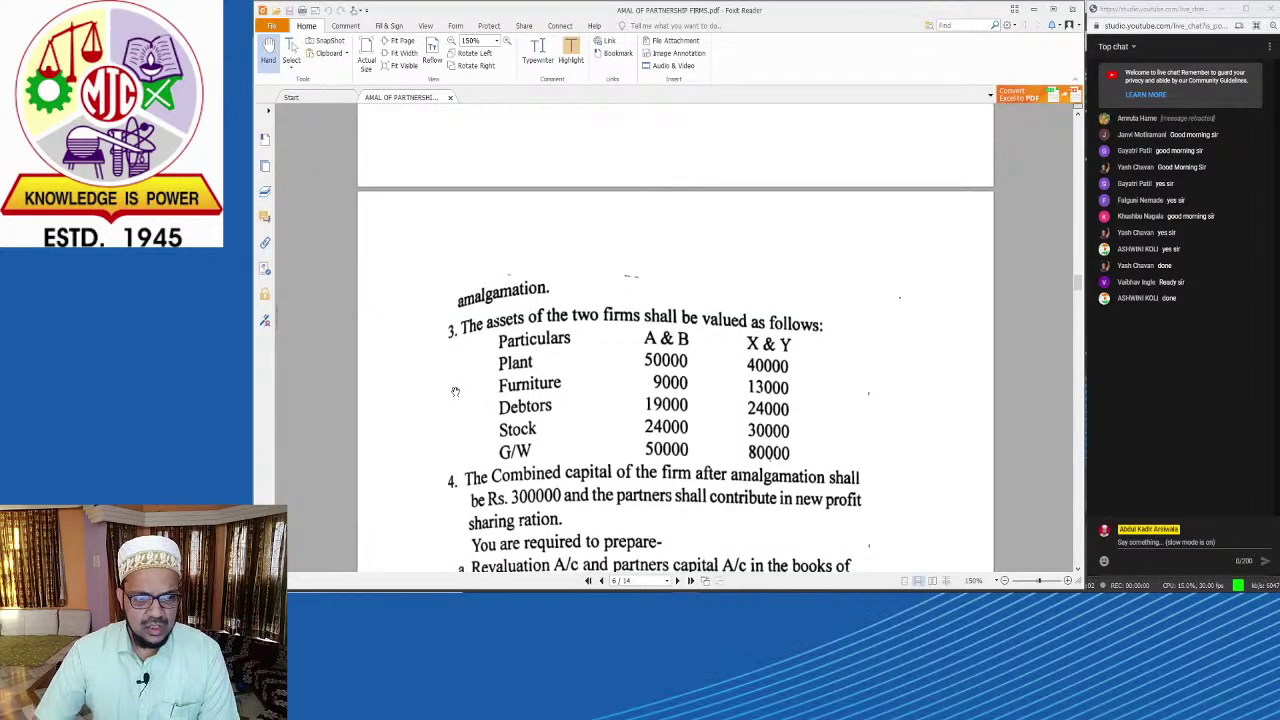
scroll(548, 457, up, 10)
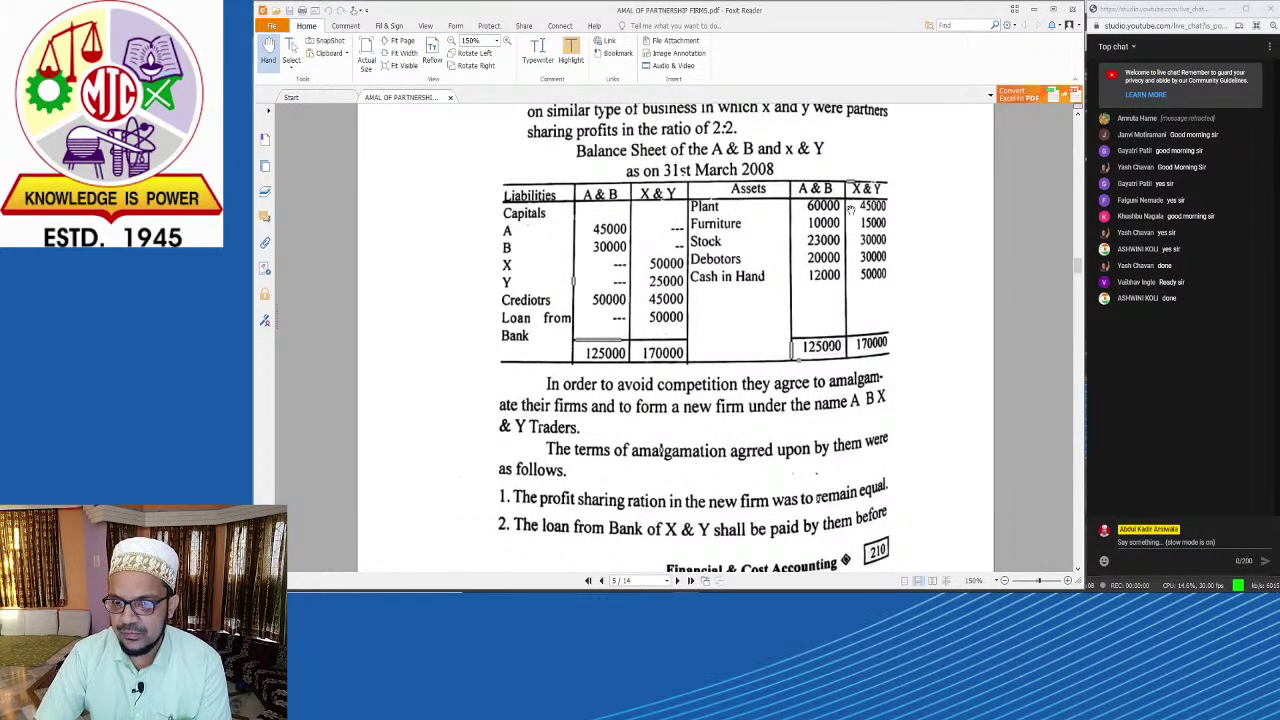
scroll(800, 241, down, 3)
scroll(799, 248, down, 8)
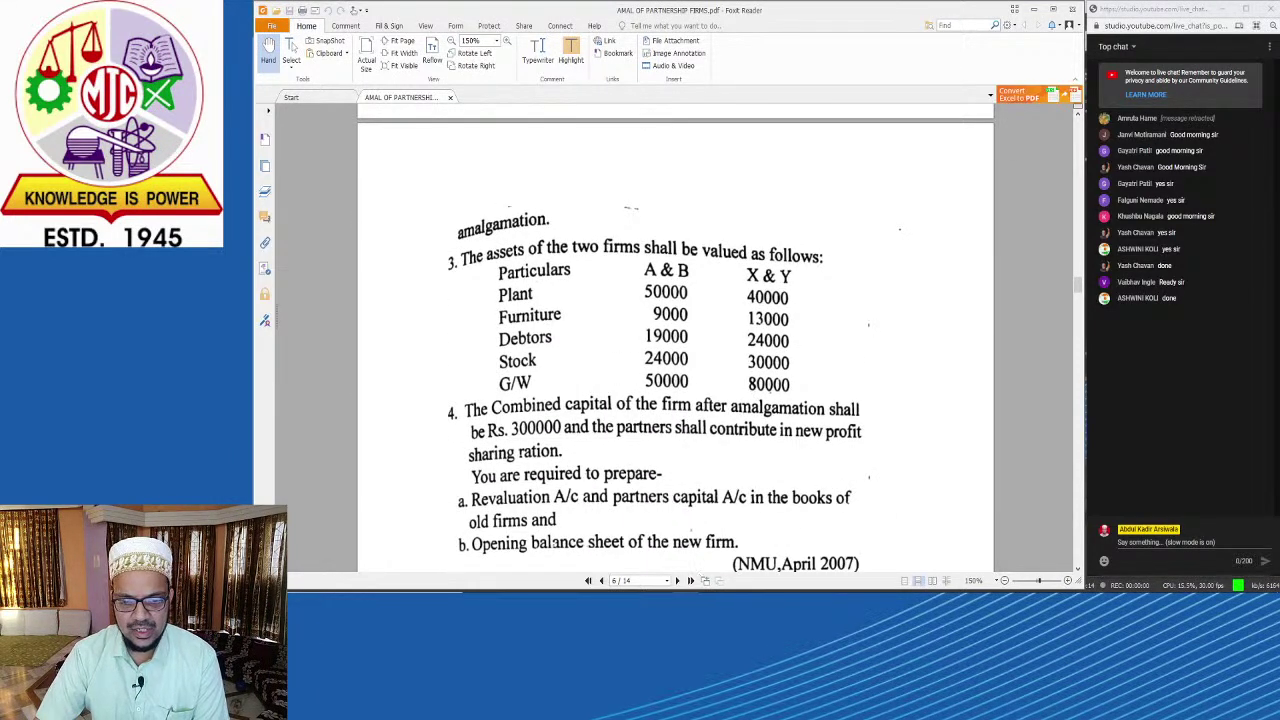
key(alt+Tab)
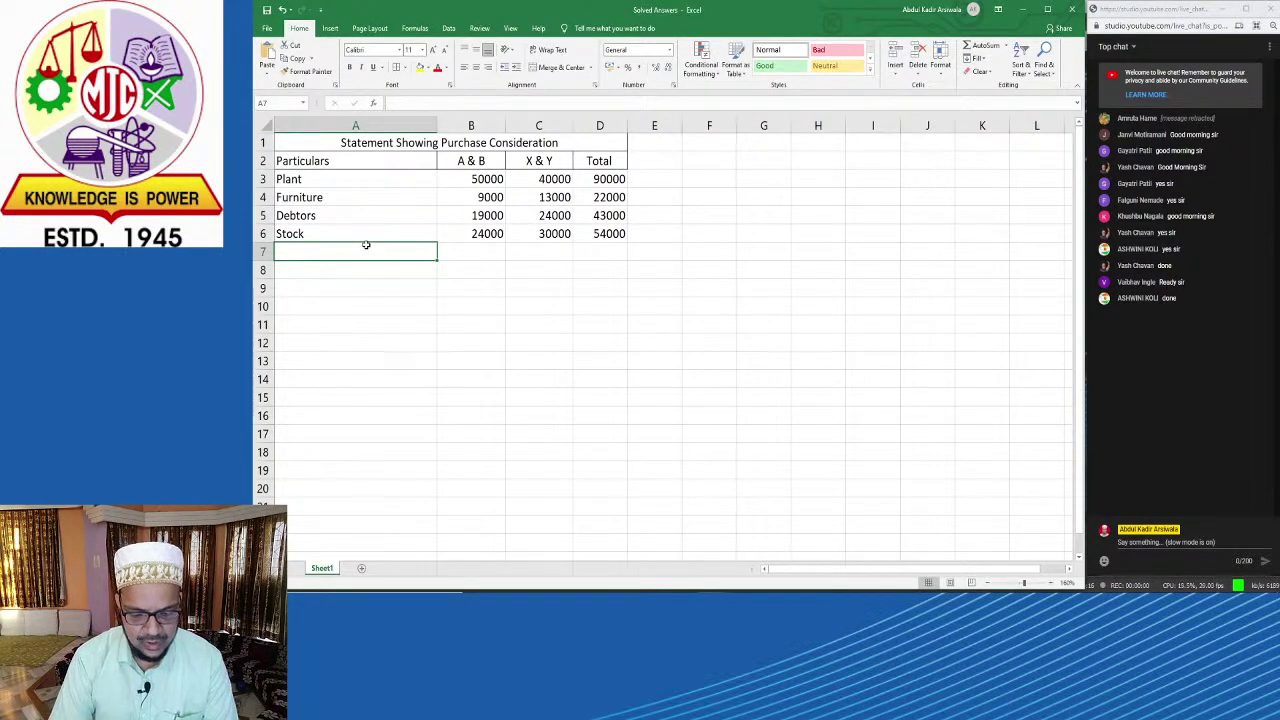
text(Goodwill)
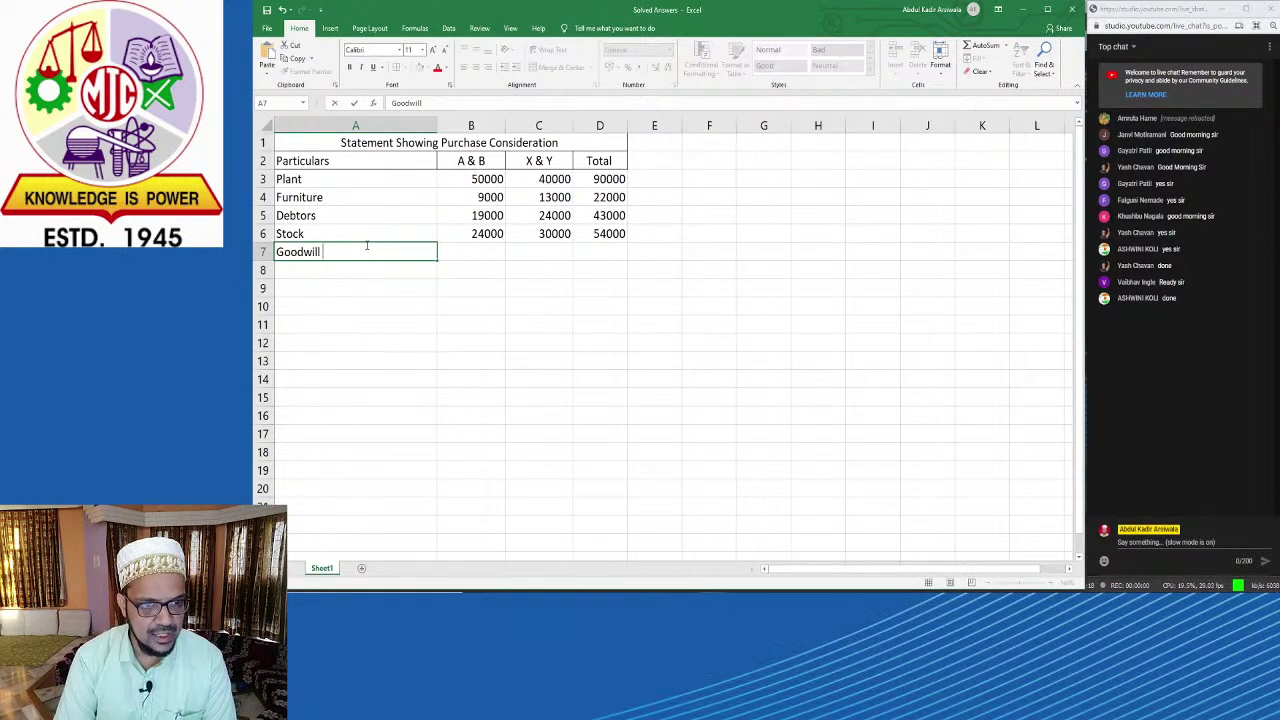
key(Tab)
Step: Check the goodwill valuations in the Foxit Reader PDF, and in Excel row 7 enter 50000, 80000 and the total 130000
key(alt+Tab)
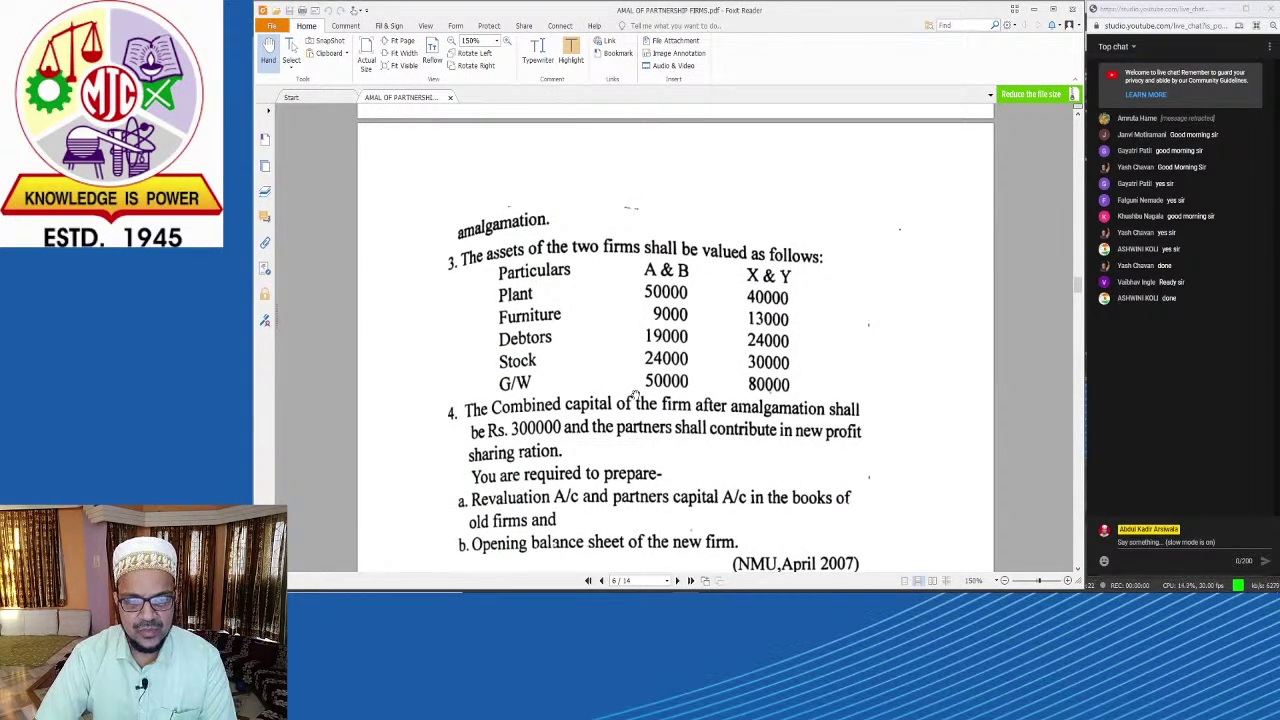
key(alt+Tab)
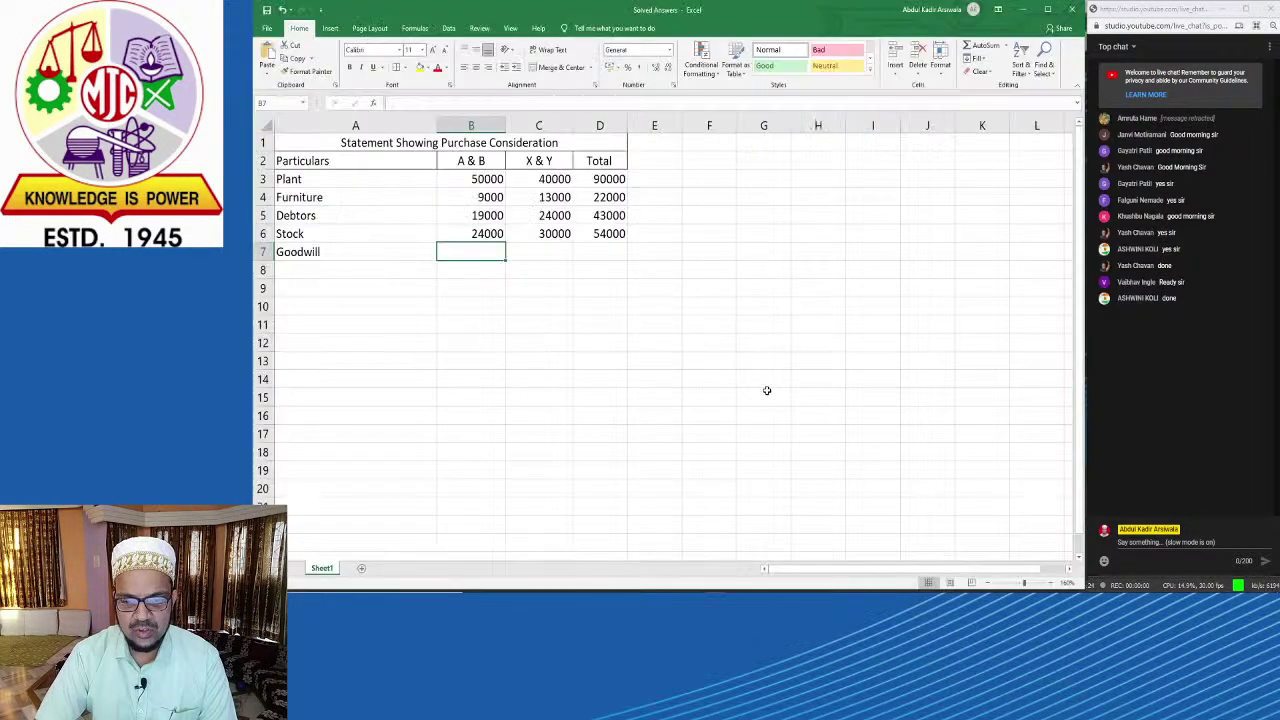
text(50000)
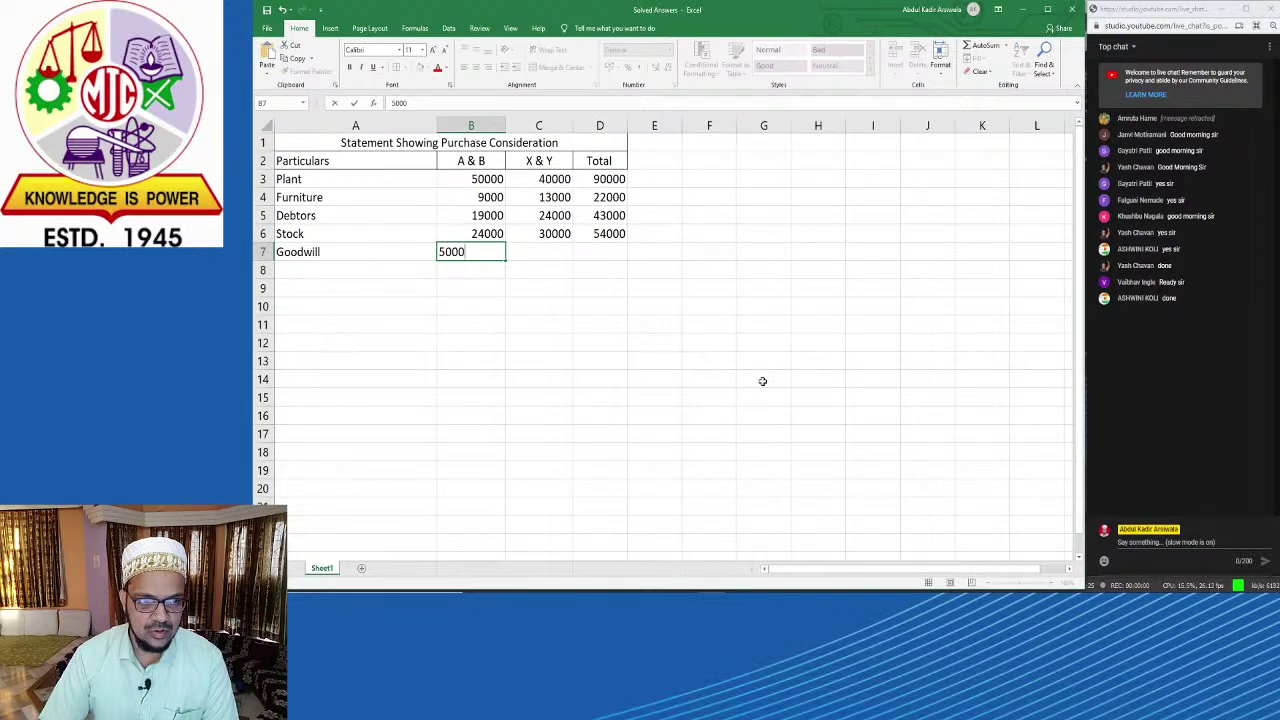
key(Tab)
text(8000)
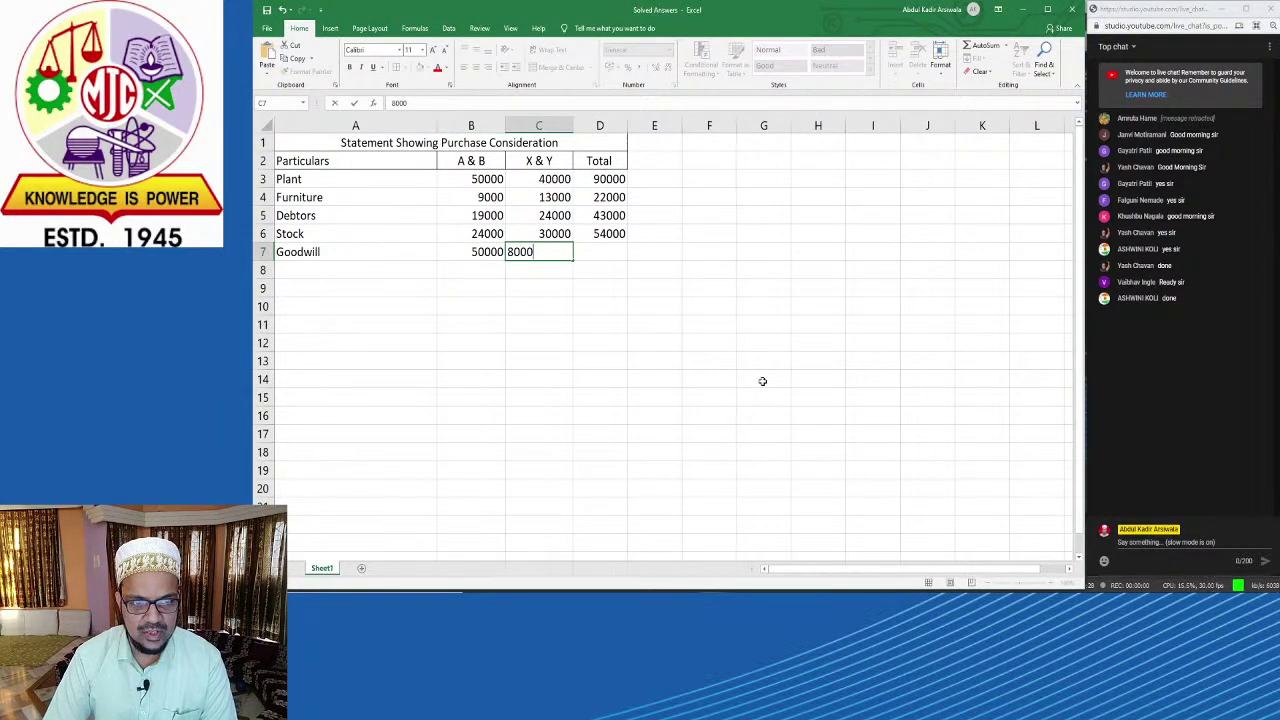
text(0)
key(Tab)
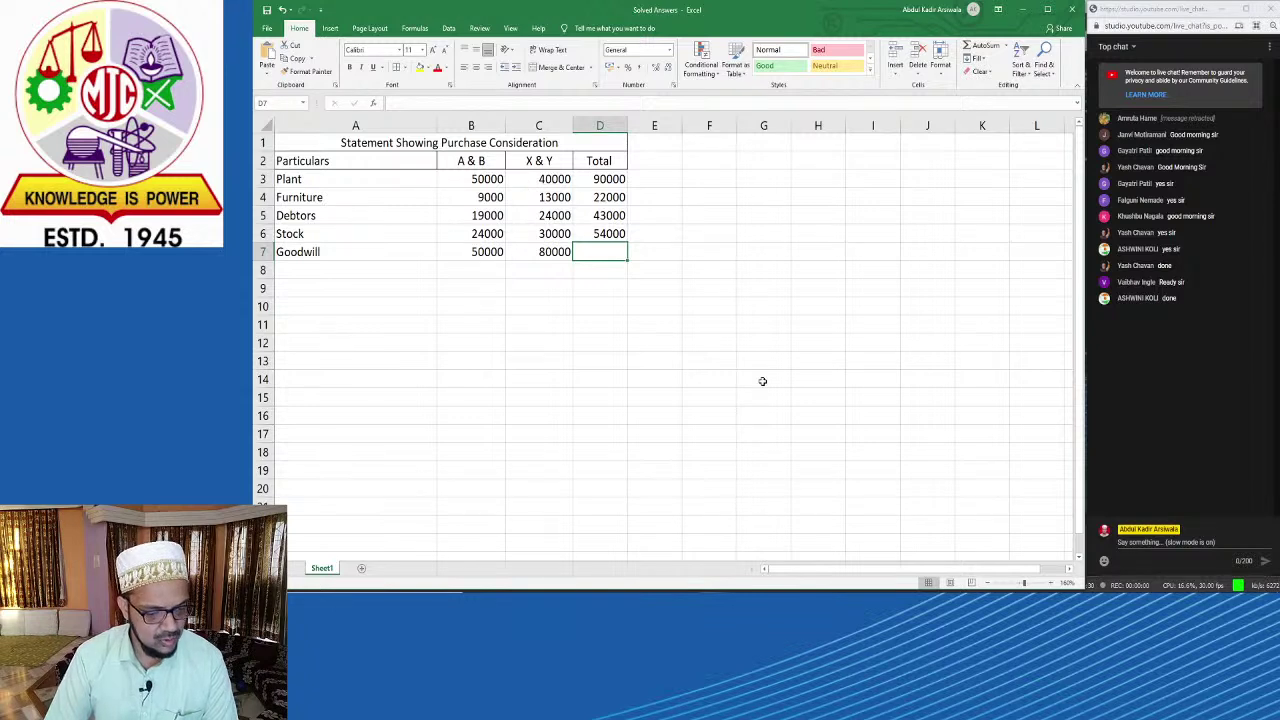
text(130000)
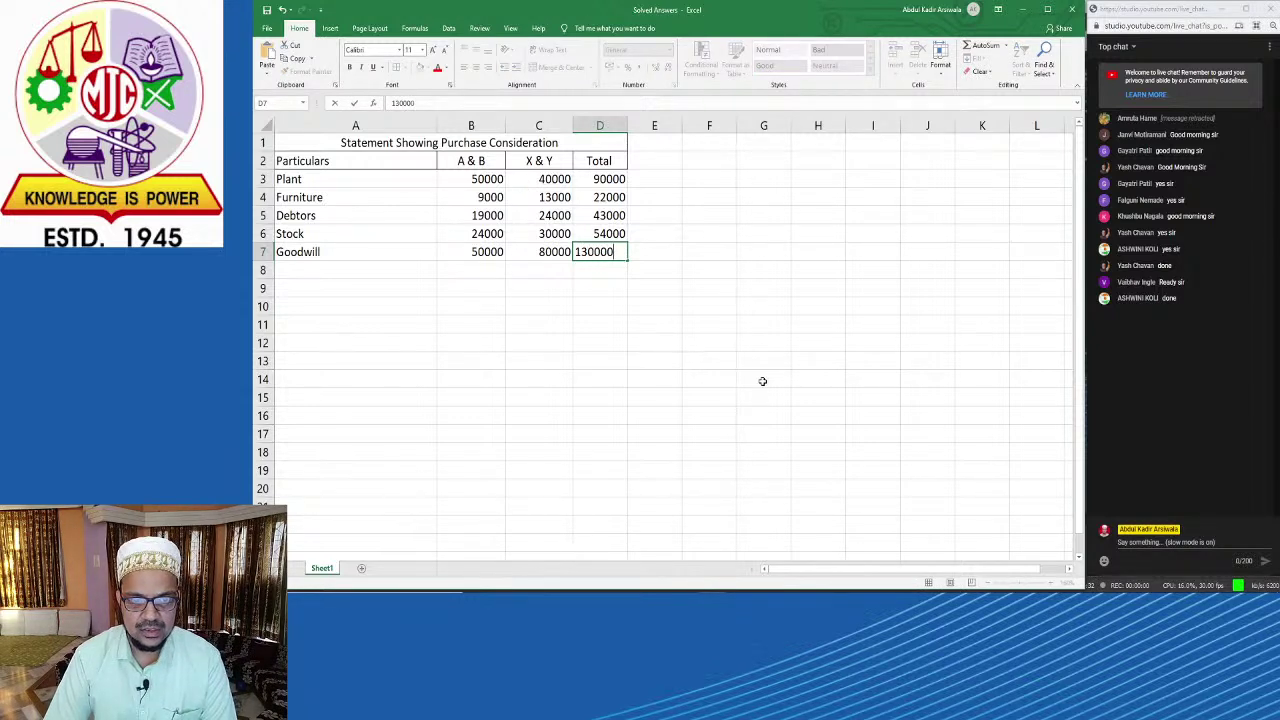
key(Return)
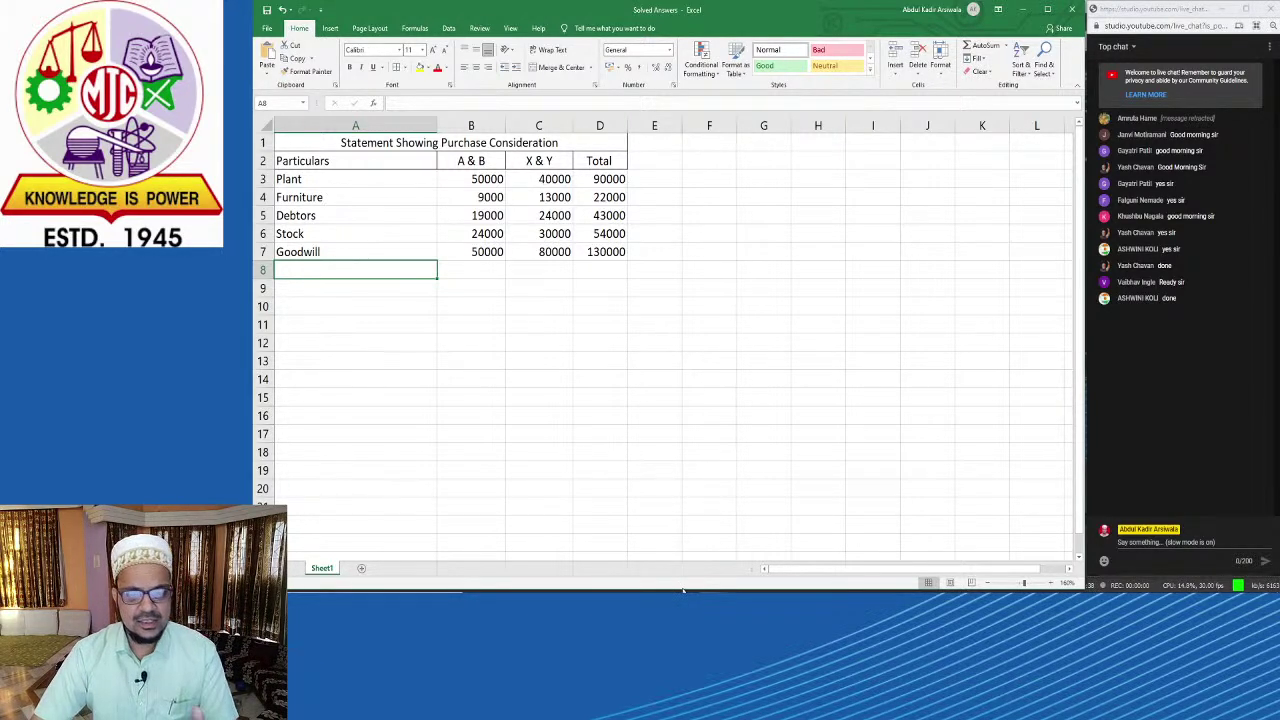
Step: Compare the assets in the Foxit Reader PDF balance sheet with the items listed in the Excel statement to find any omitted asset
mouse_move(684, 590)
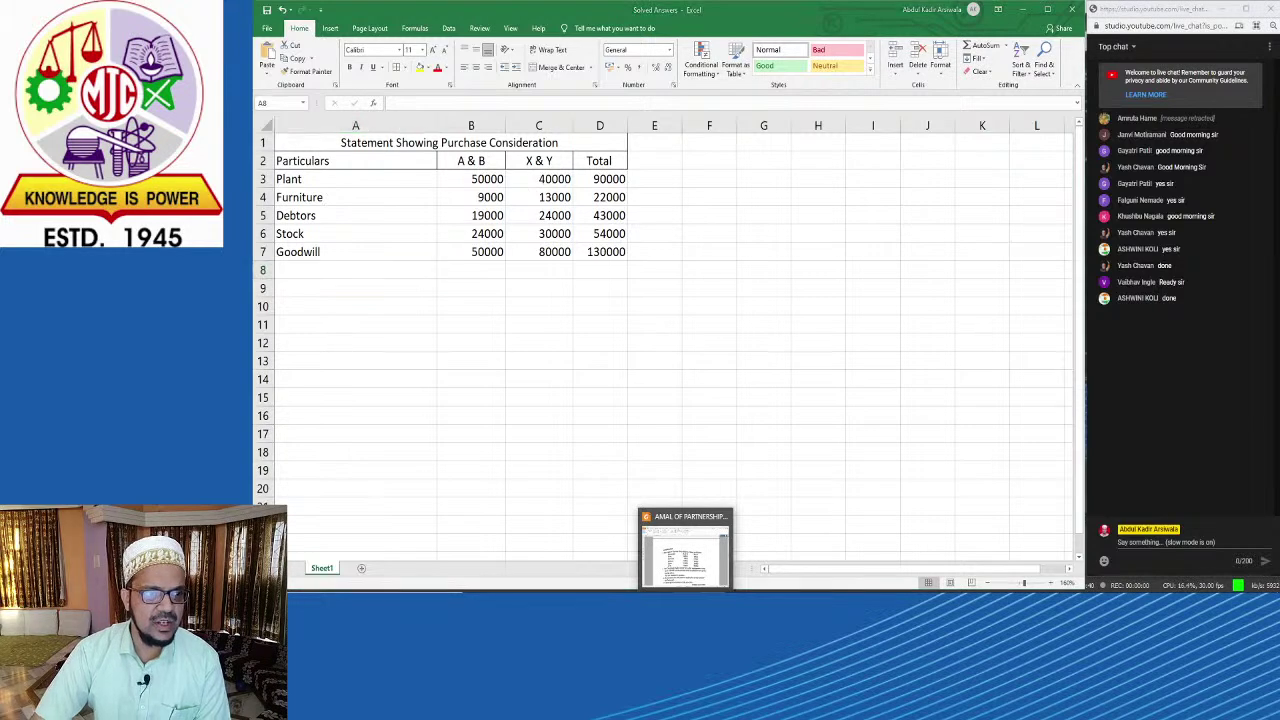
click(684, 560)
scroll(726, 291, up, 8)
scroll(726, 291, up, 3)
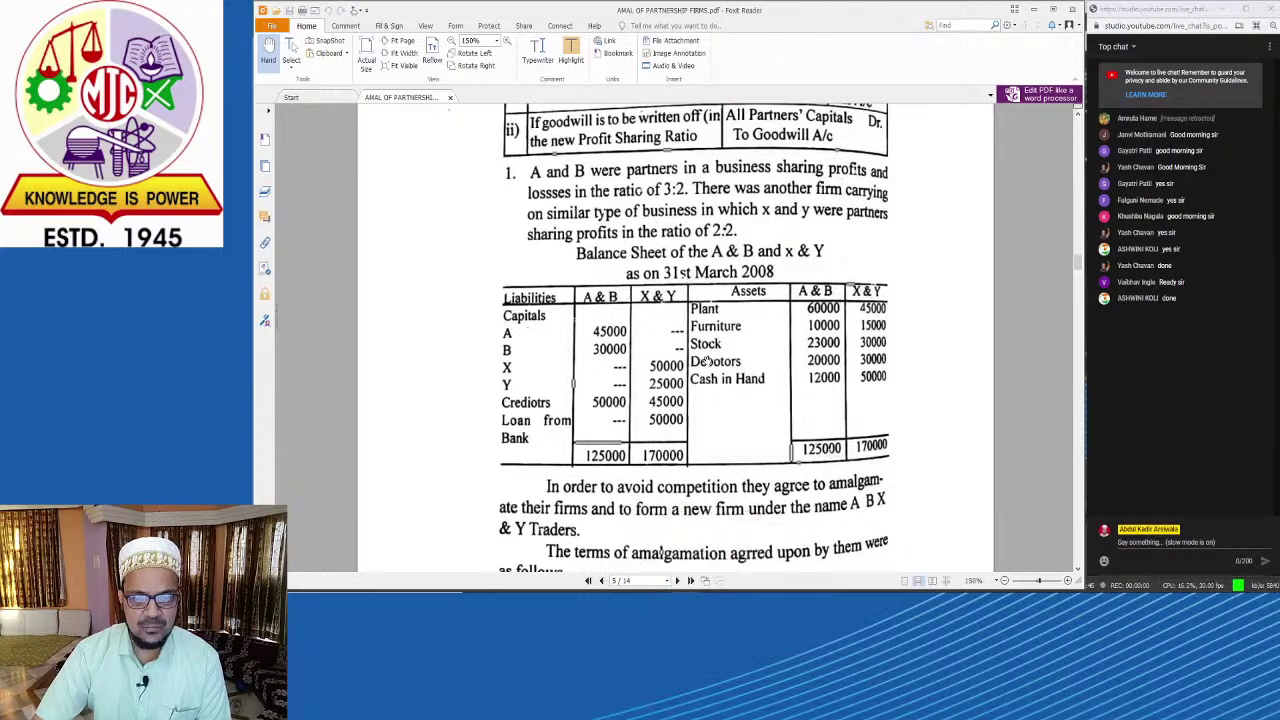
key(alt+Tab)
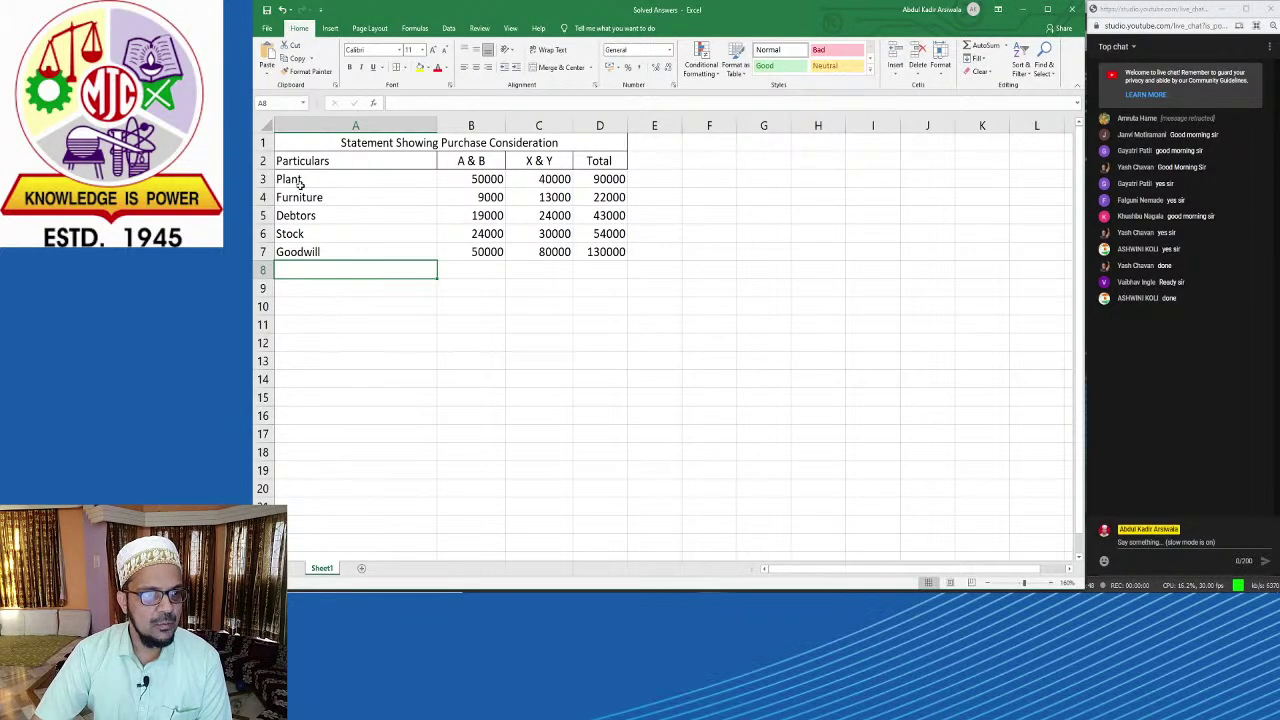
click(303, 235)
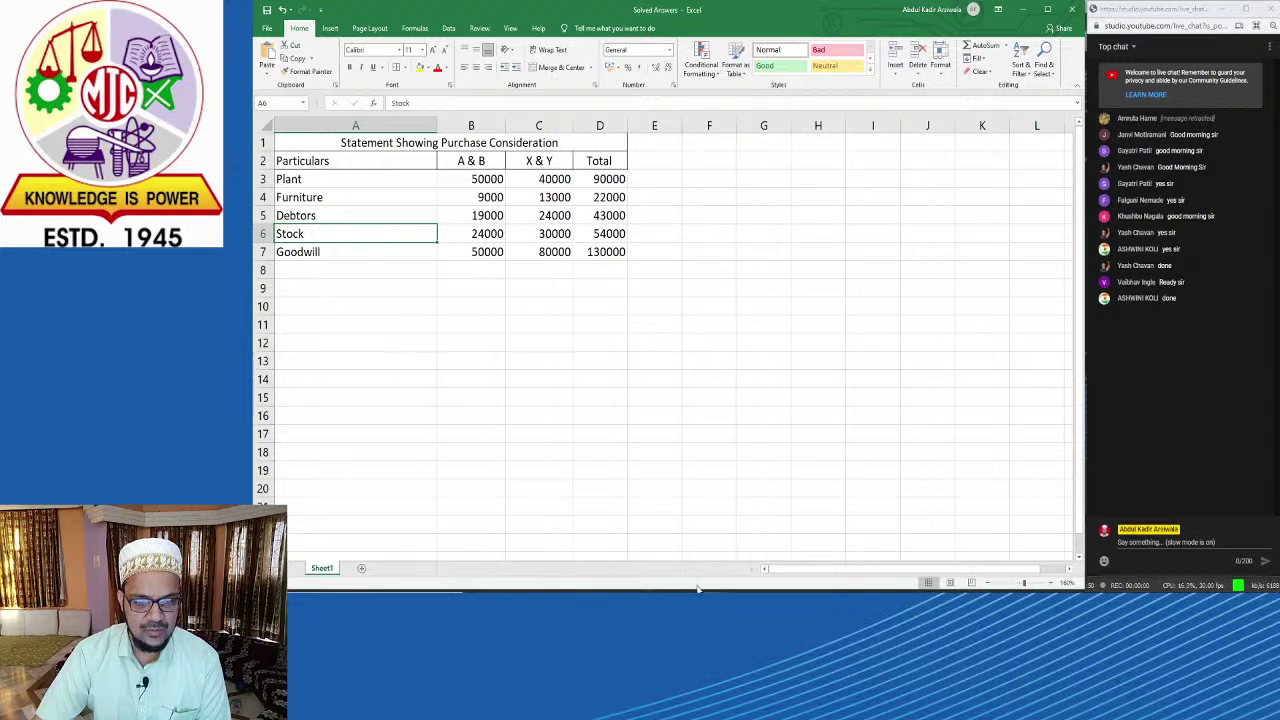
key(alt+Tab)
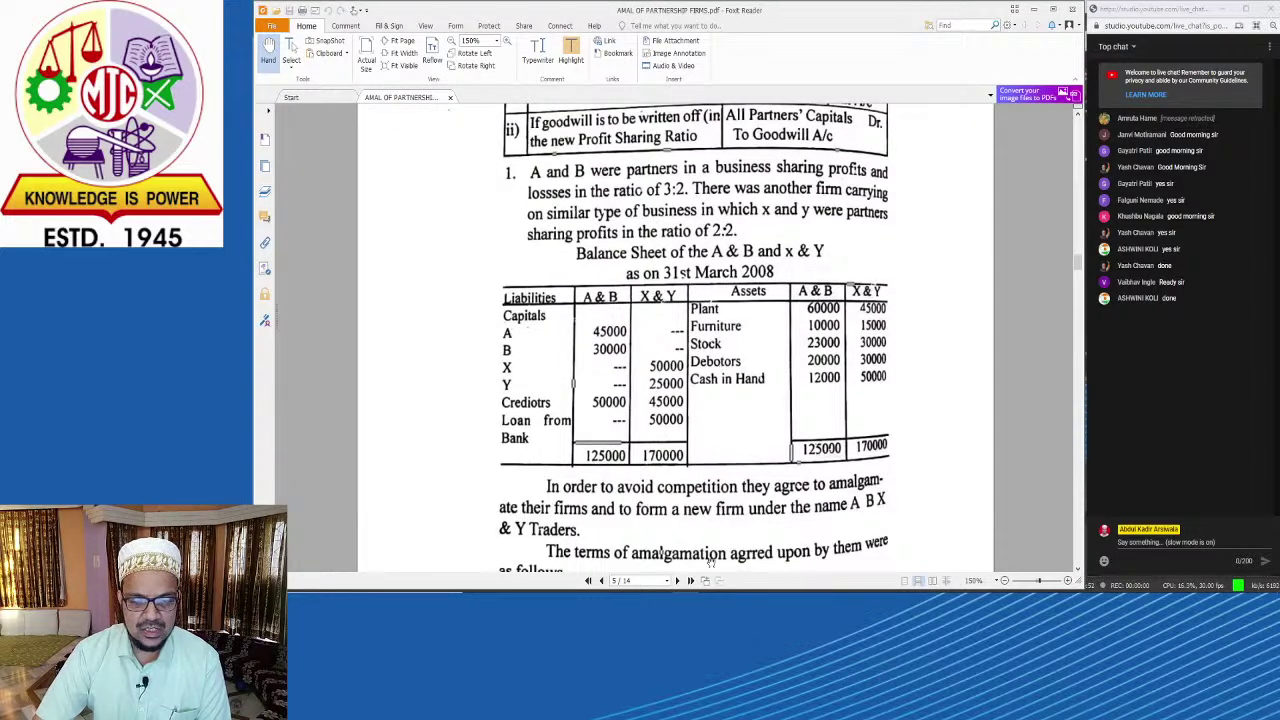
key(alt+Tab)
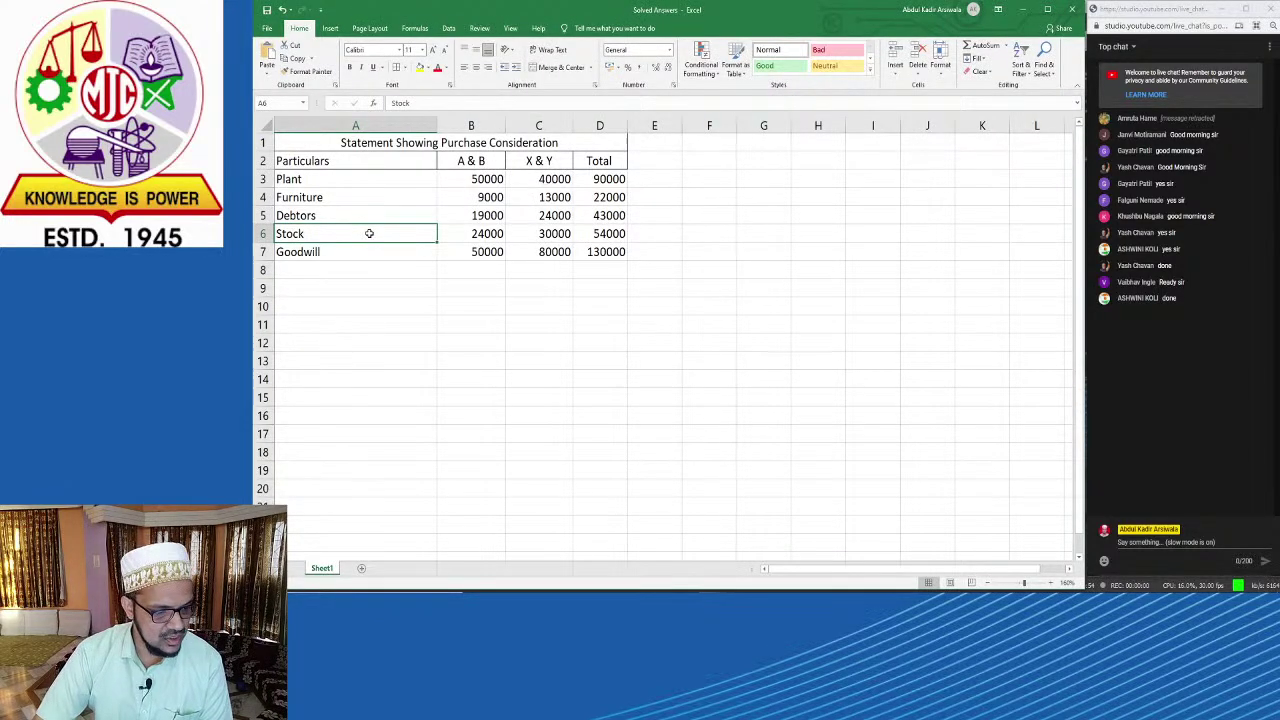
click(363, 215)
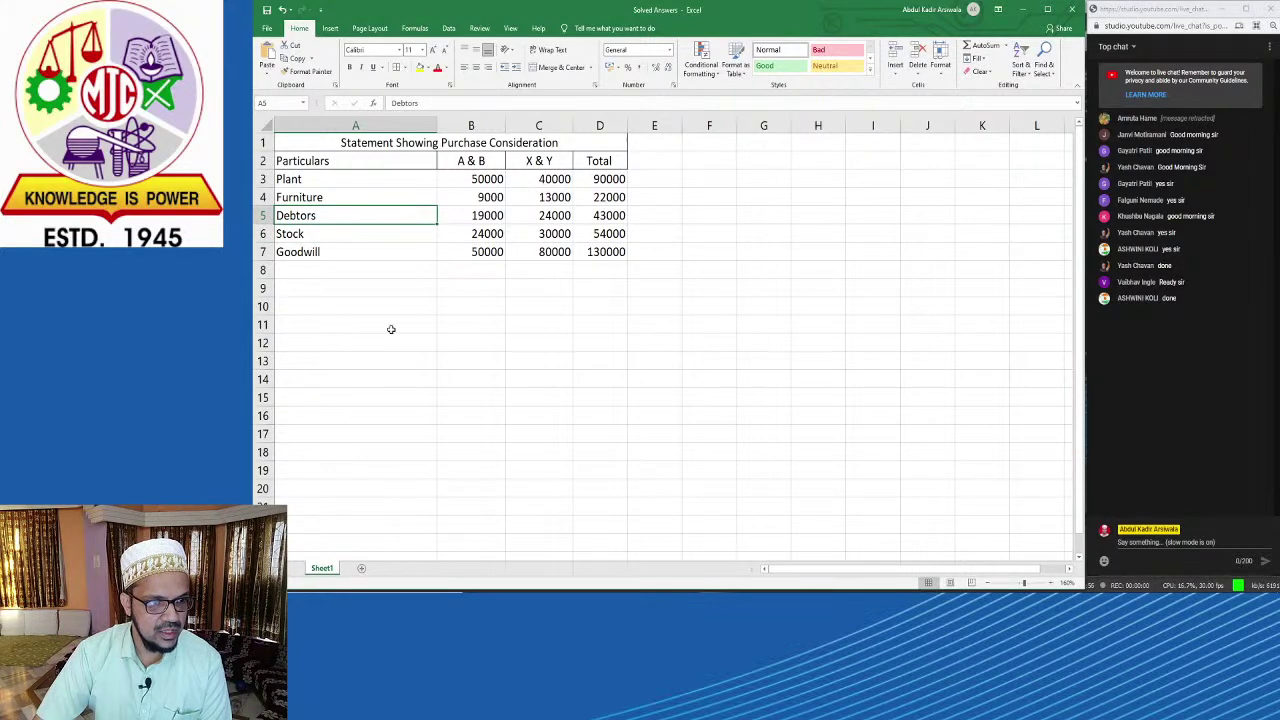
Step: Check cash in hand in the Foxit Reader PDF, and in Excel row 8 enter "Cash" with 12000 for A & B and 50000 for X & Y
key(alt+Tab)
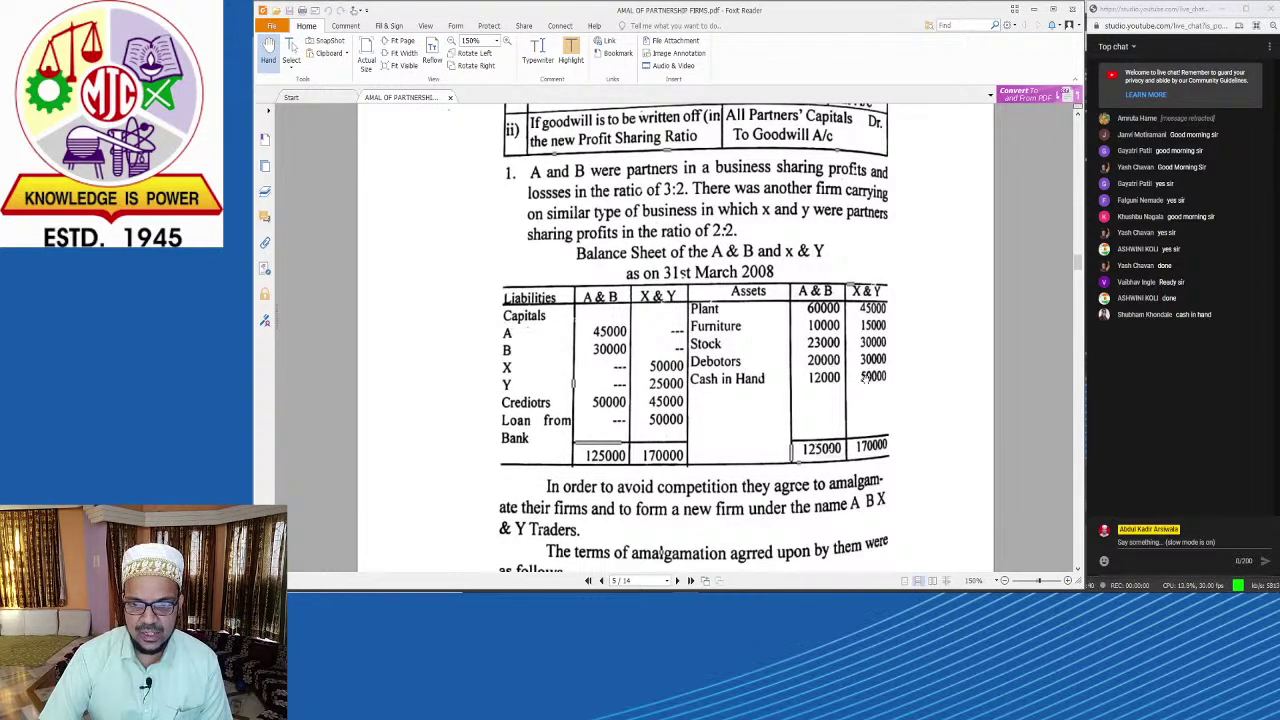
key(alt+Tab)
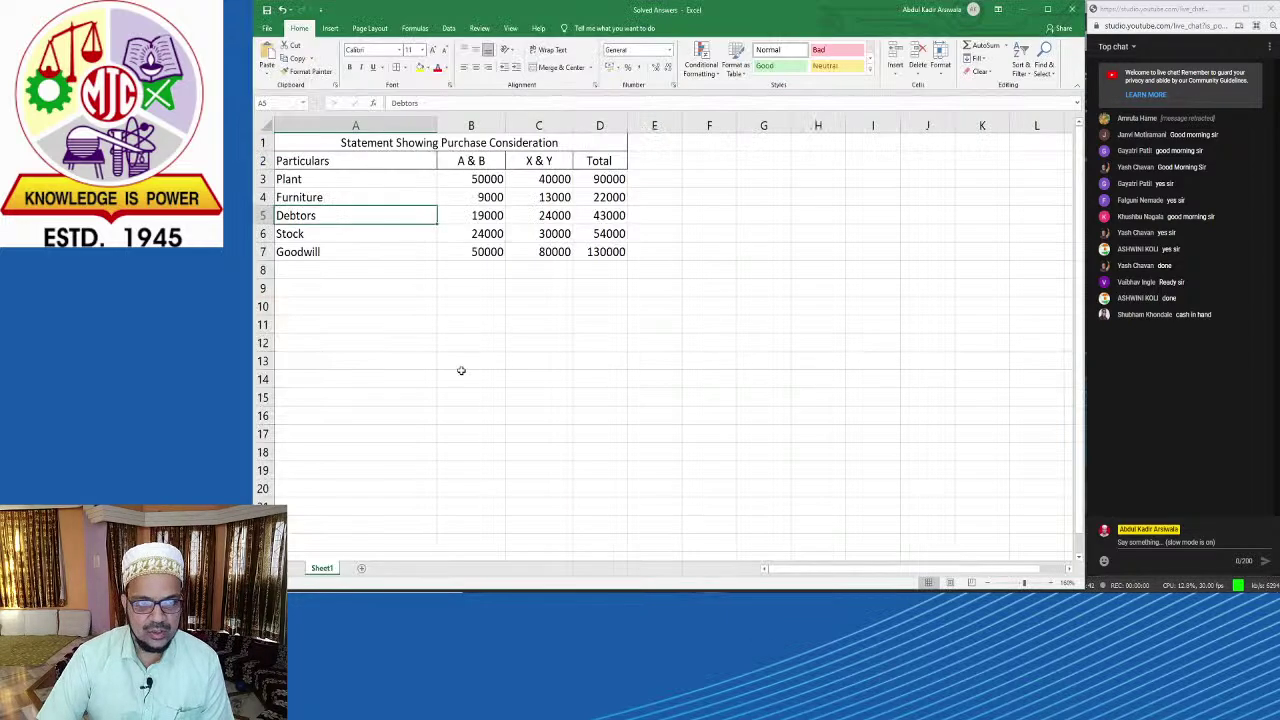
click(349, 272)
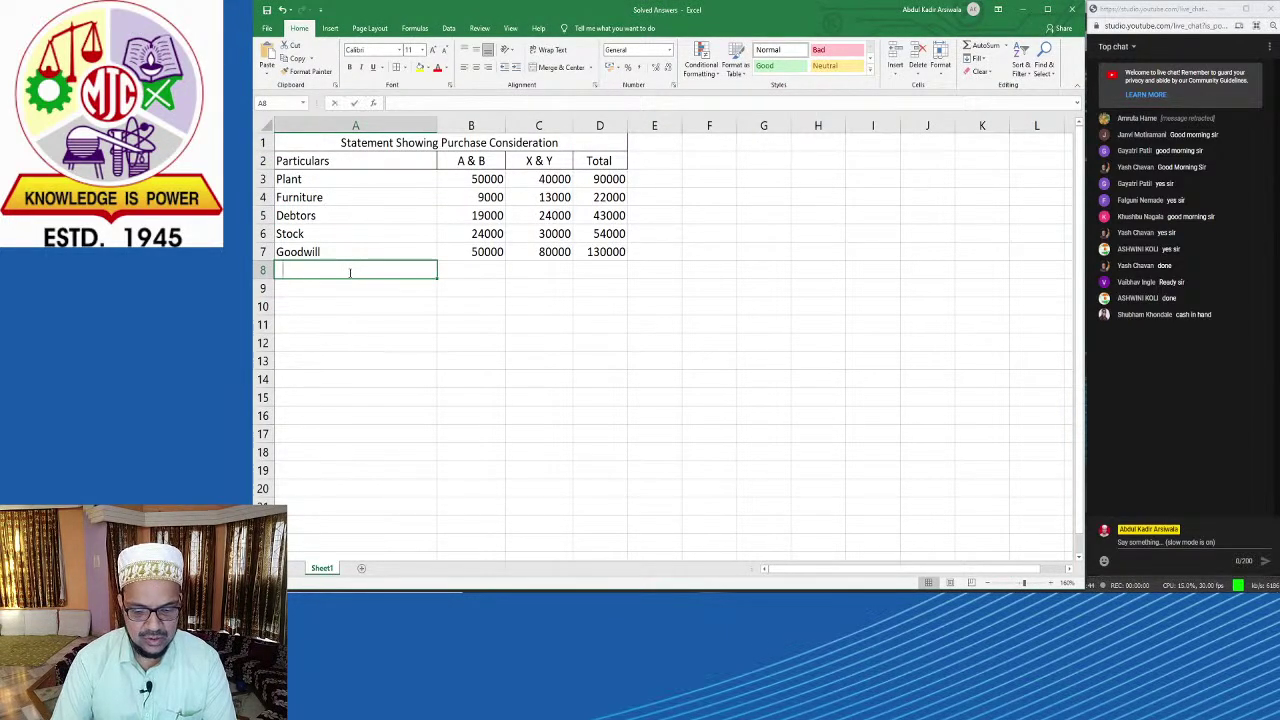
text(Cash)
key(Tab)
text(1)
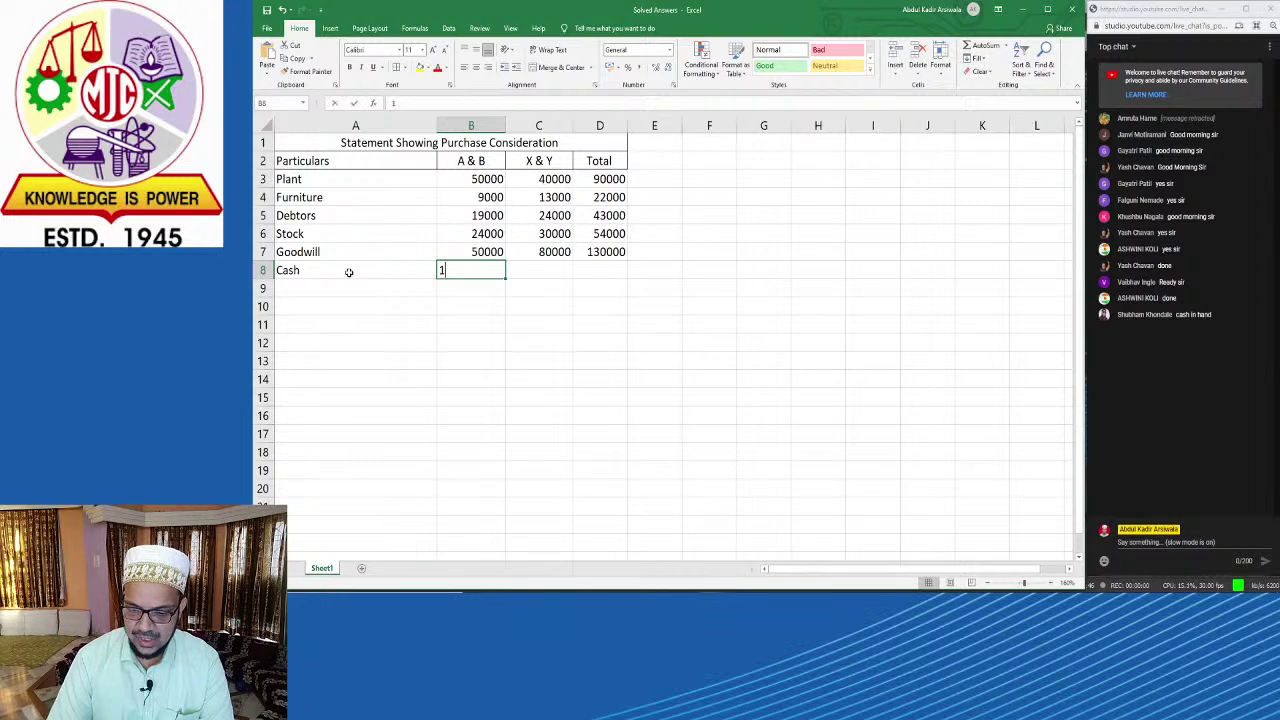
text(2000)
key(Tab)
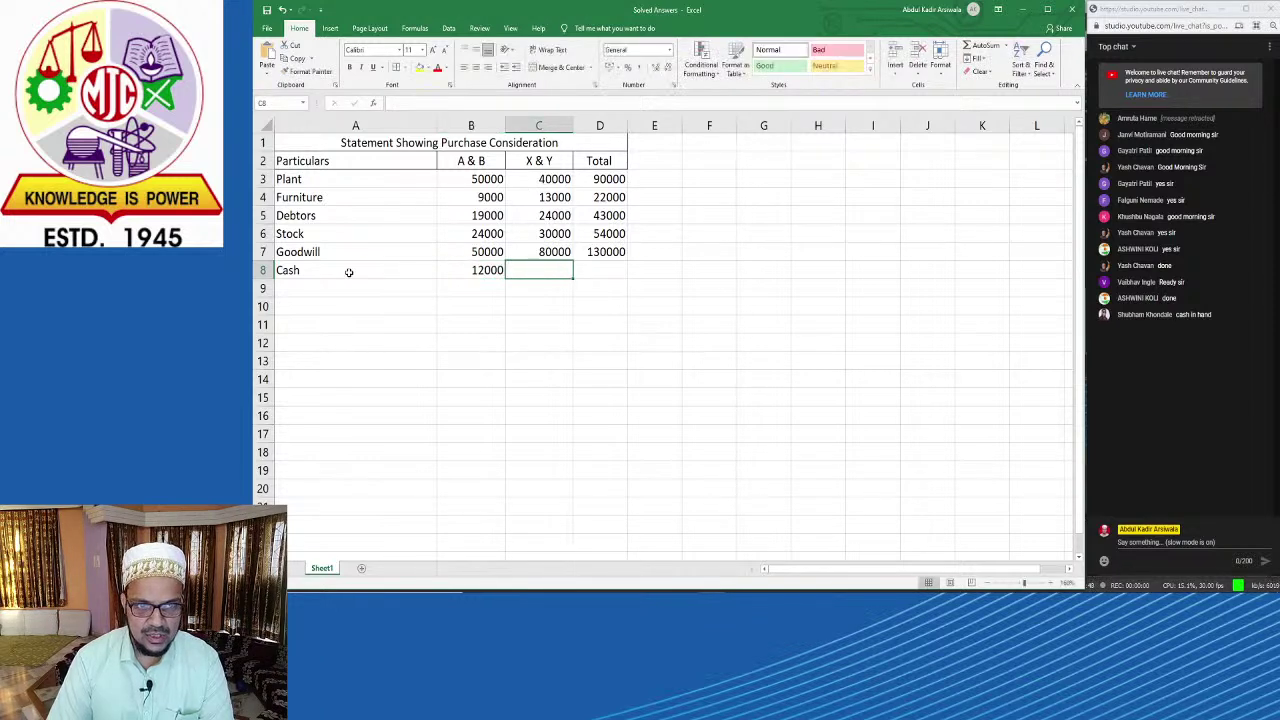
text(5)
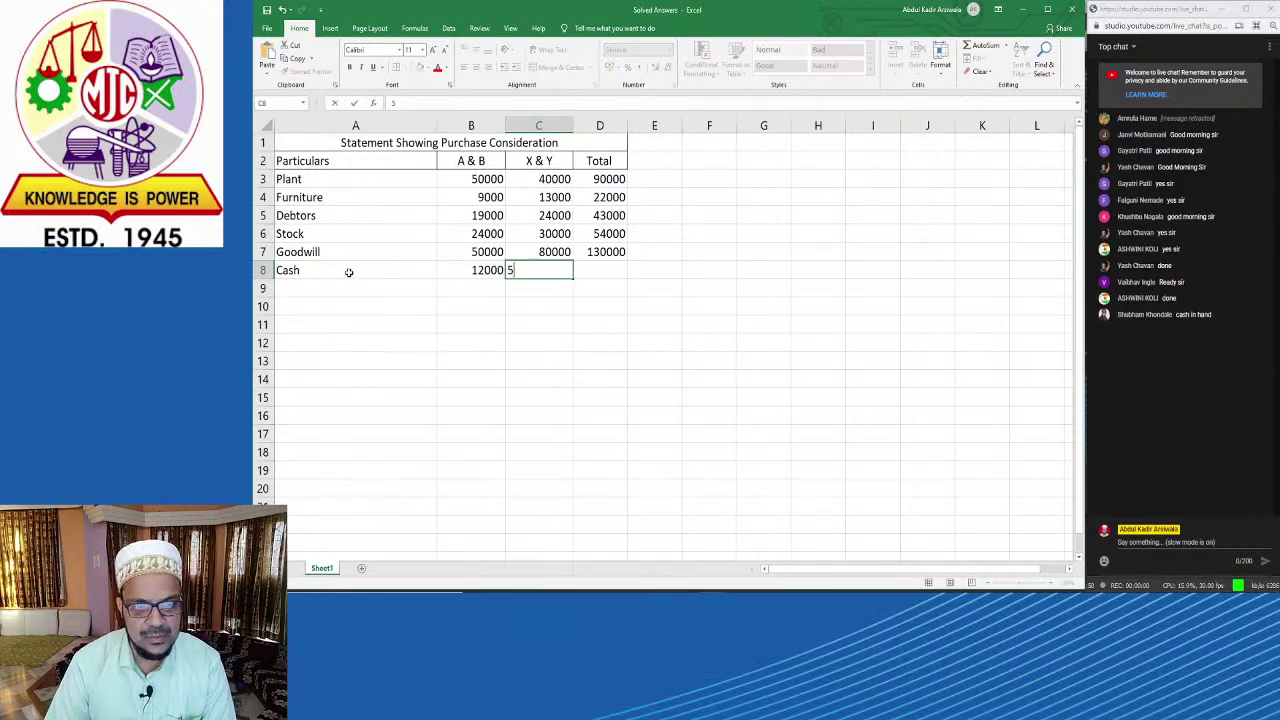
text(0000)
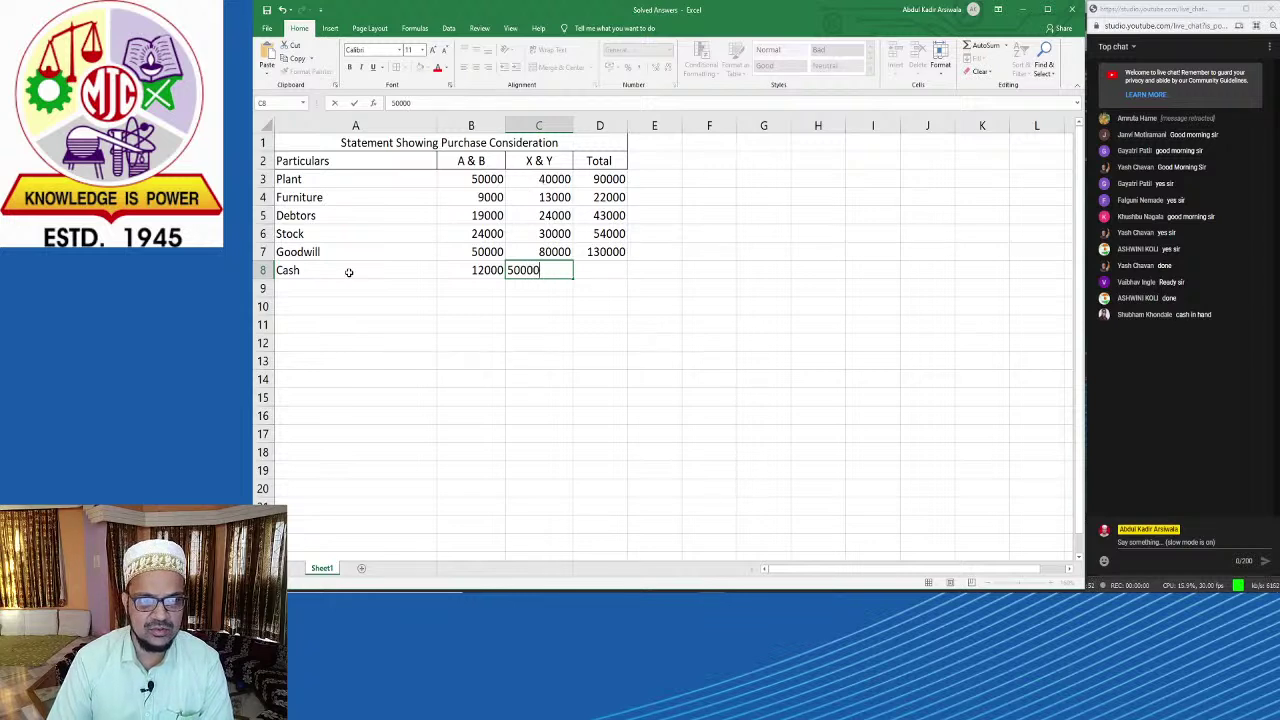
key(Return)
key(Right)
key(Up)
key(Right)
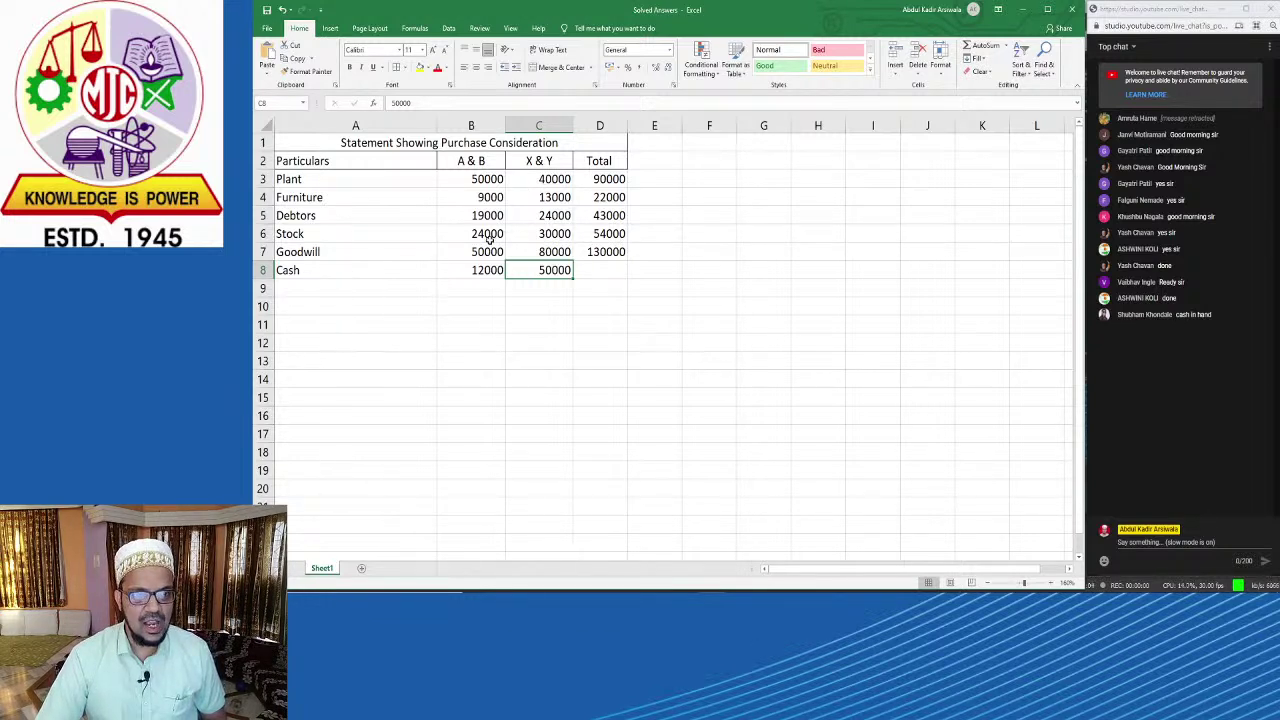
click(361, 305)
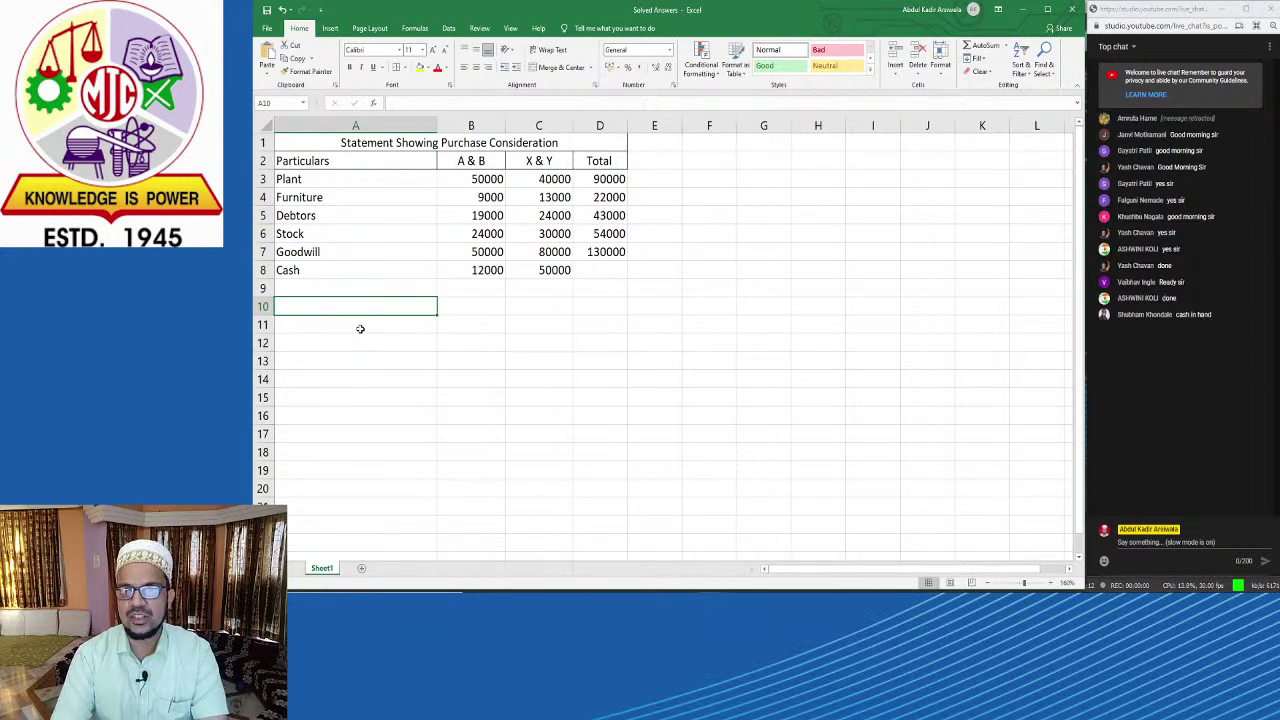
Step: Check the live stream's picture in OBS, and bring the Excel statement and the YouTube live chat window back into view
key(alt+Tab)
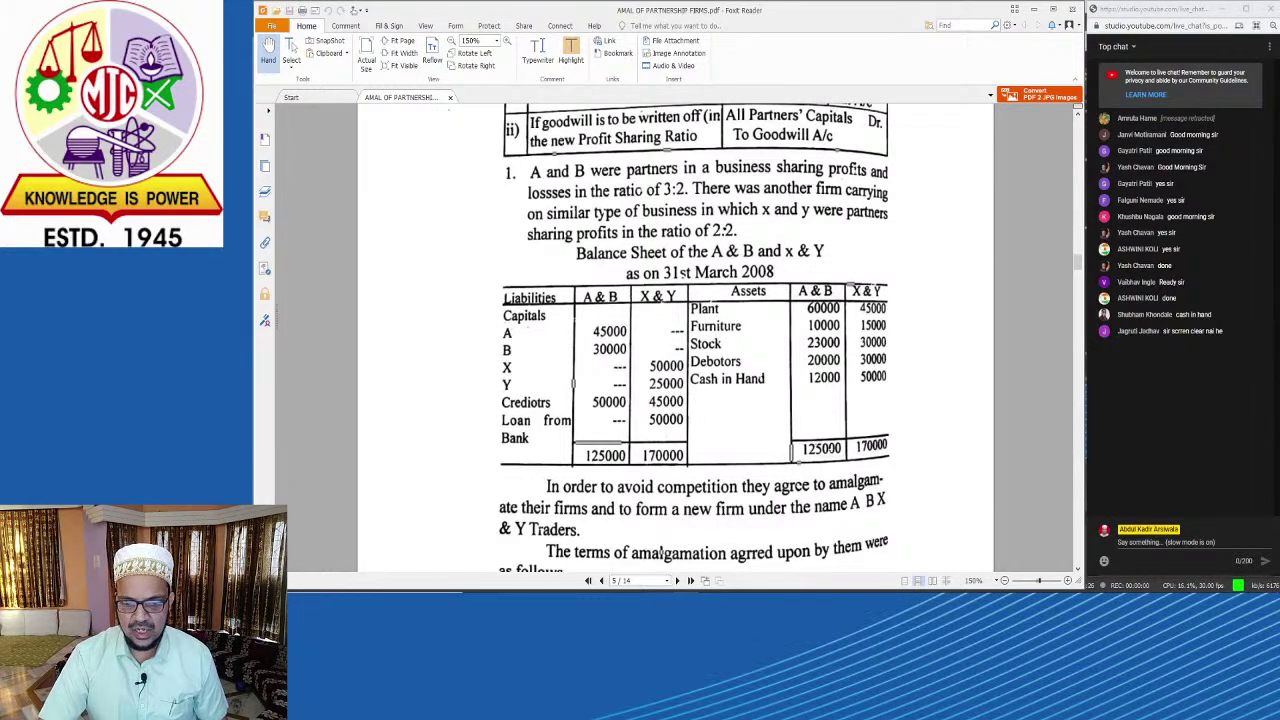
mouse_move(660, 590)
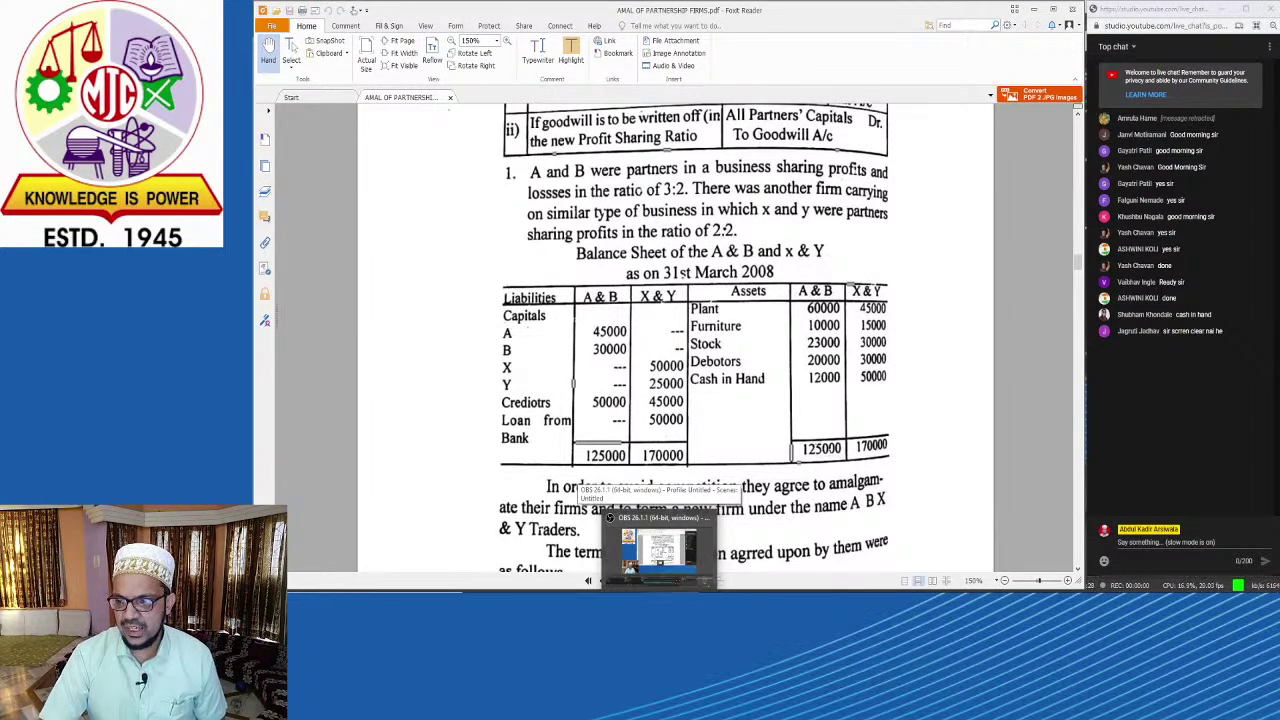
click(610, 518)
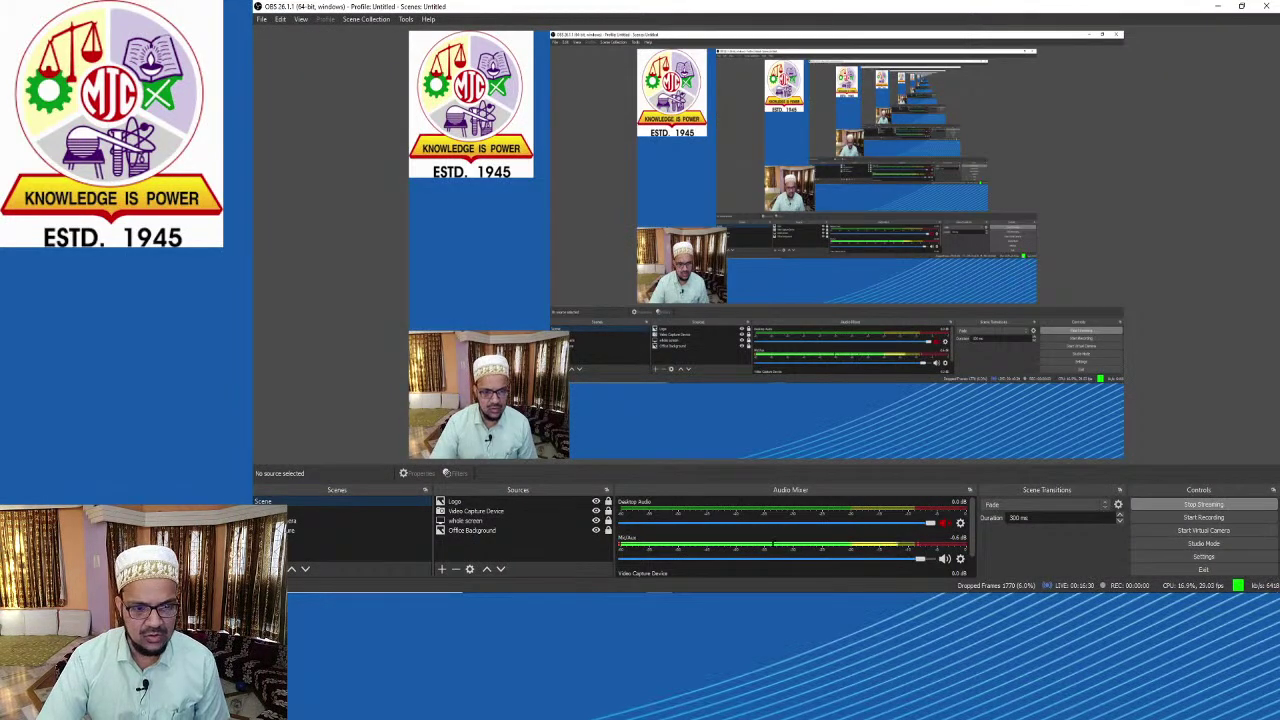
click(321, 508)
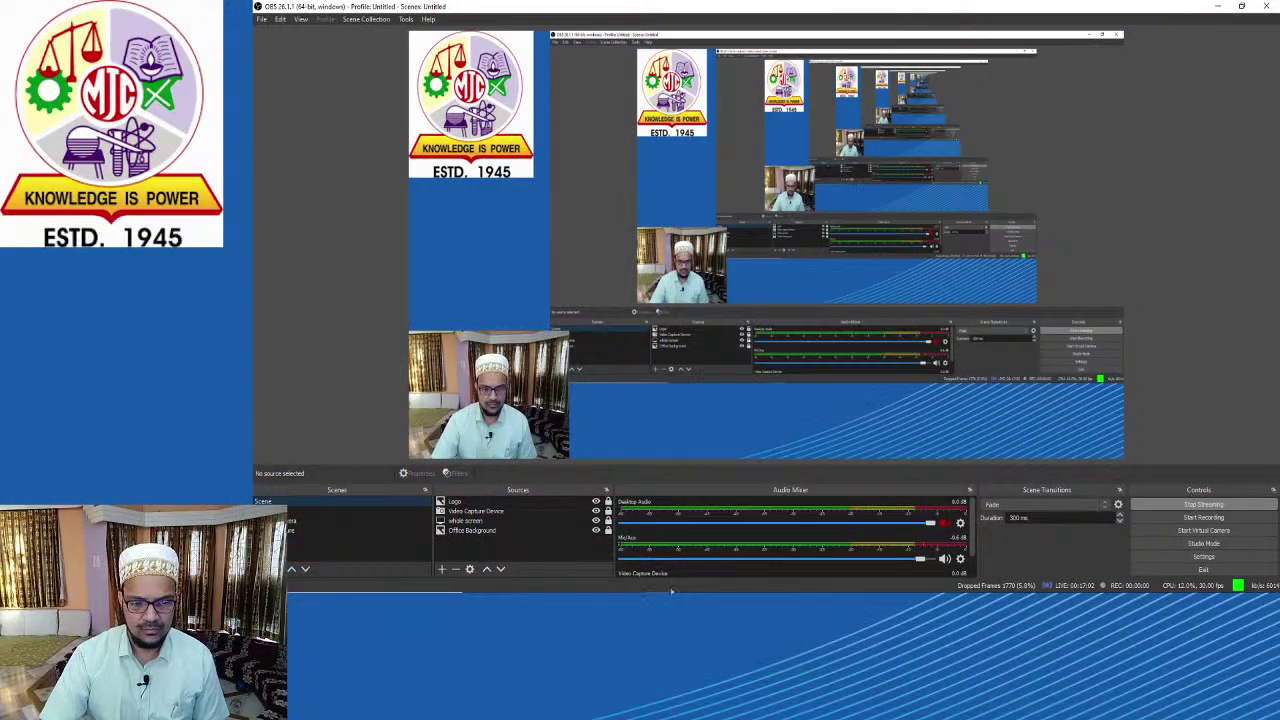
click(671, 591)
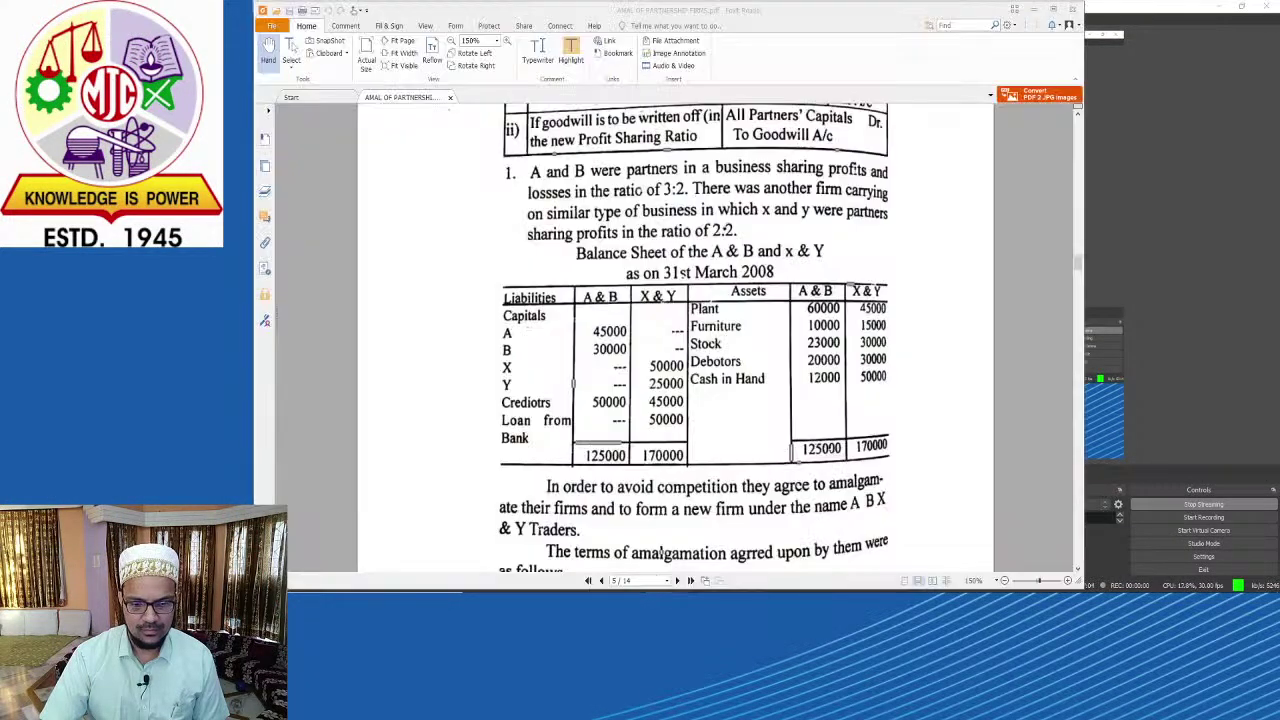
click(671, 591)
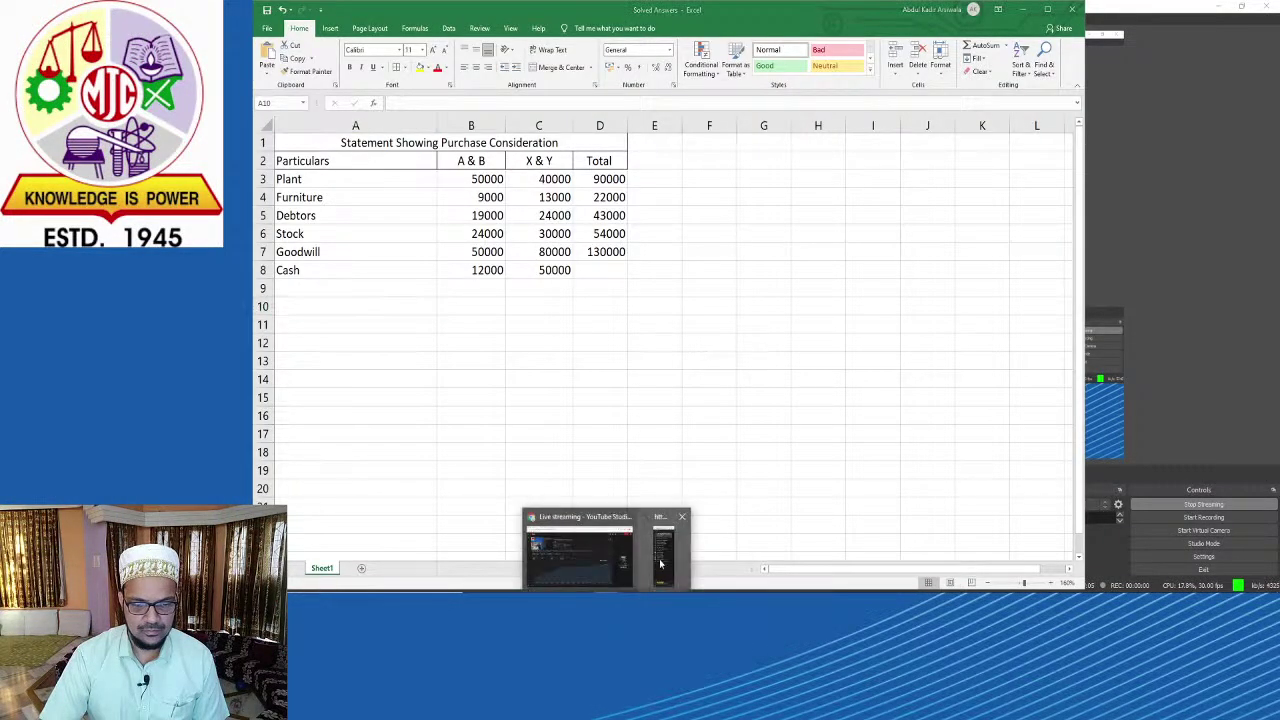
click(685, 545)
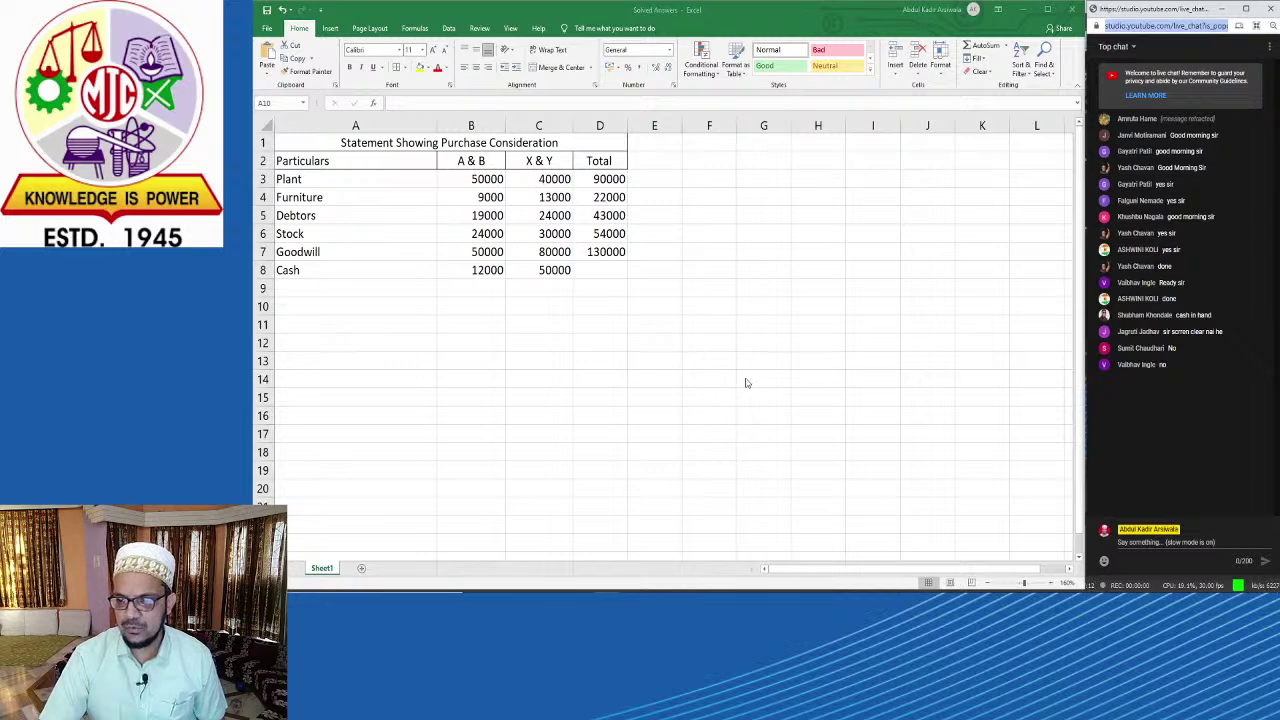
Step: Check the liabilities in the Foxit Reader PDF balance sheet, and in Excel enter "Creditors" in A10 and "Loan from Bank" in A11
click(403, 336)
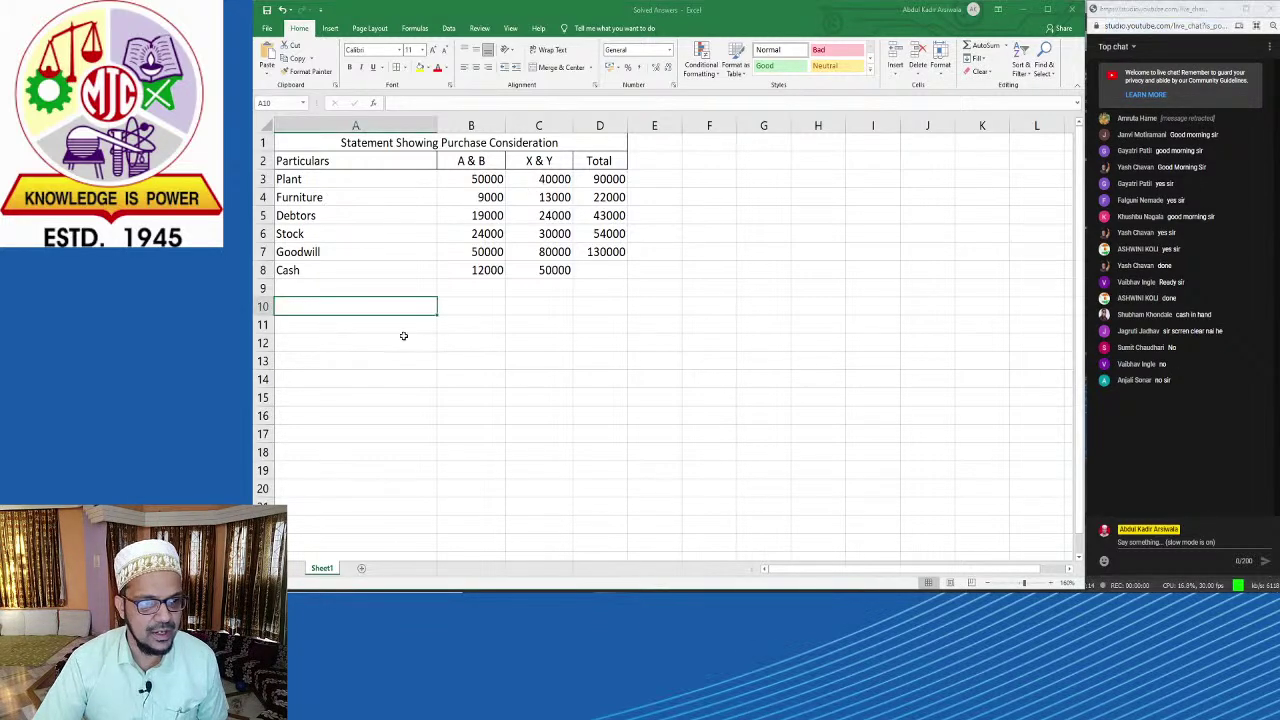
key(alt+Tab)
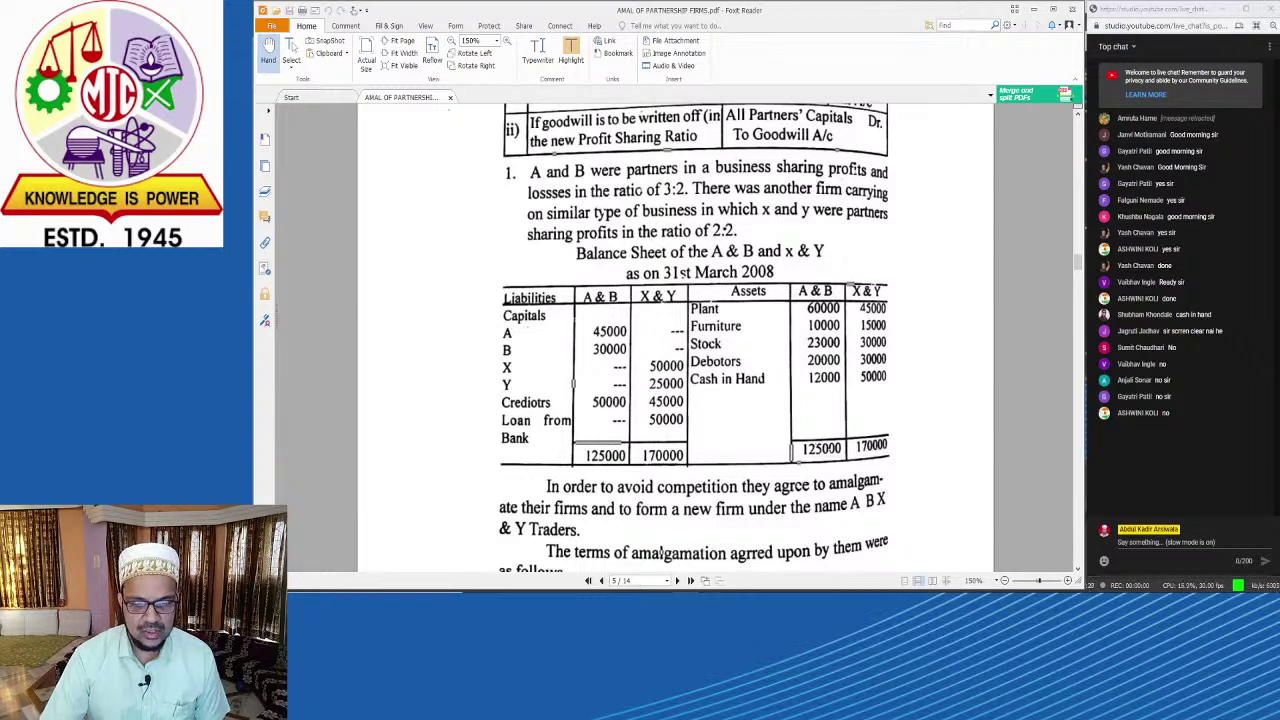
key(alt+Tab)
text(Cre)
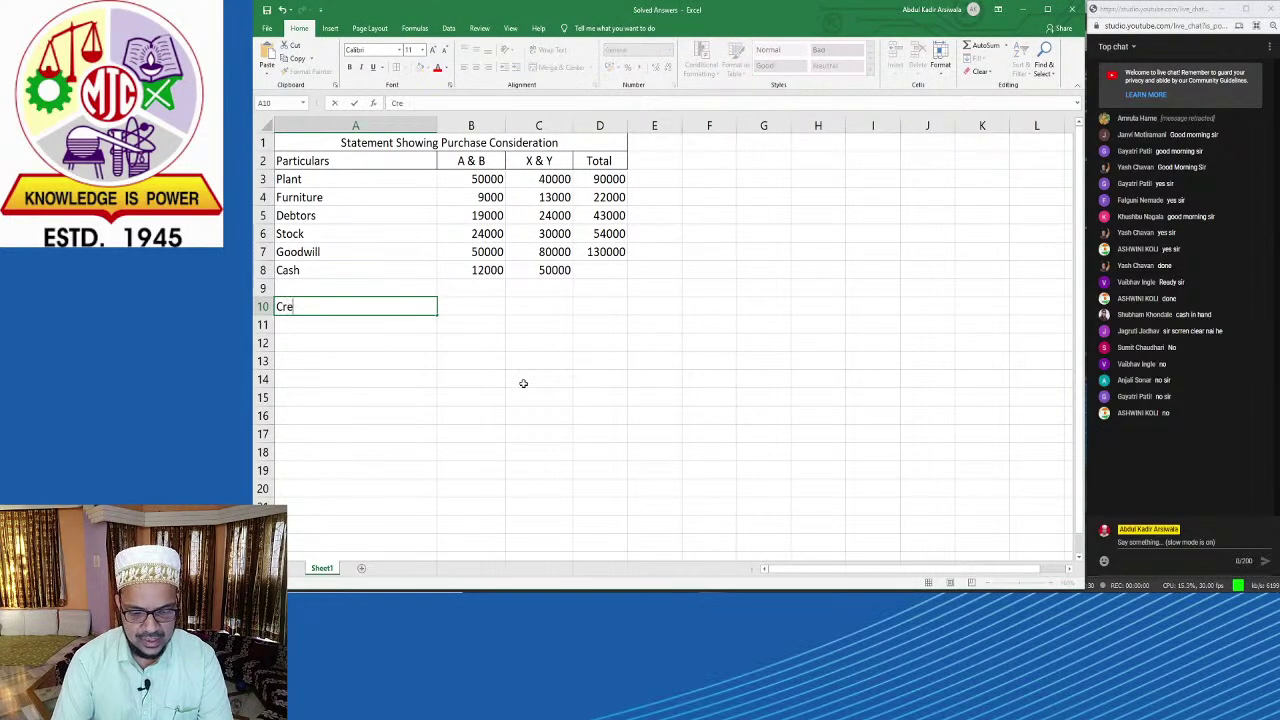
text(ditors)
key(Return)
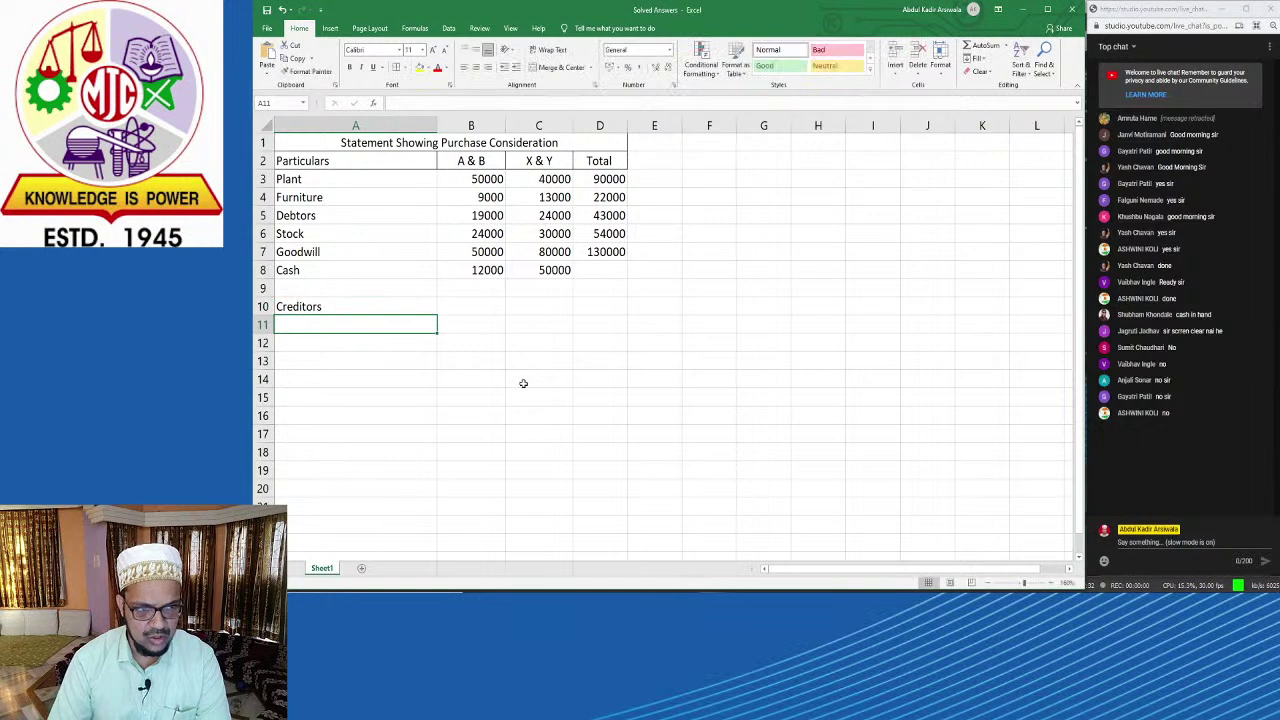
text(Loan from )
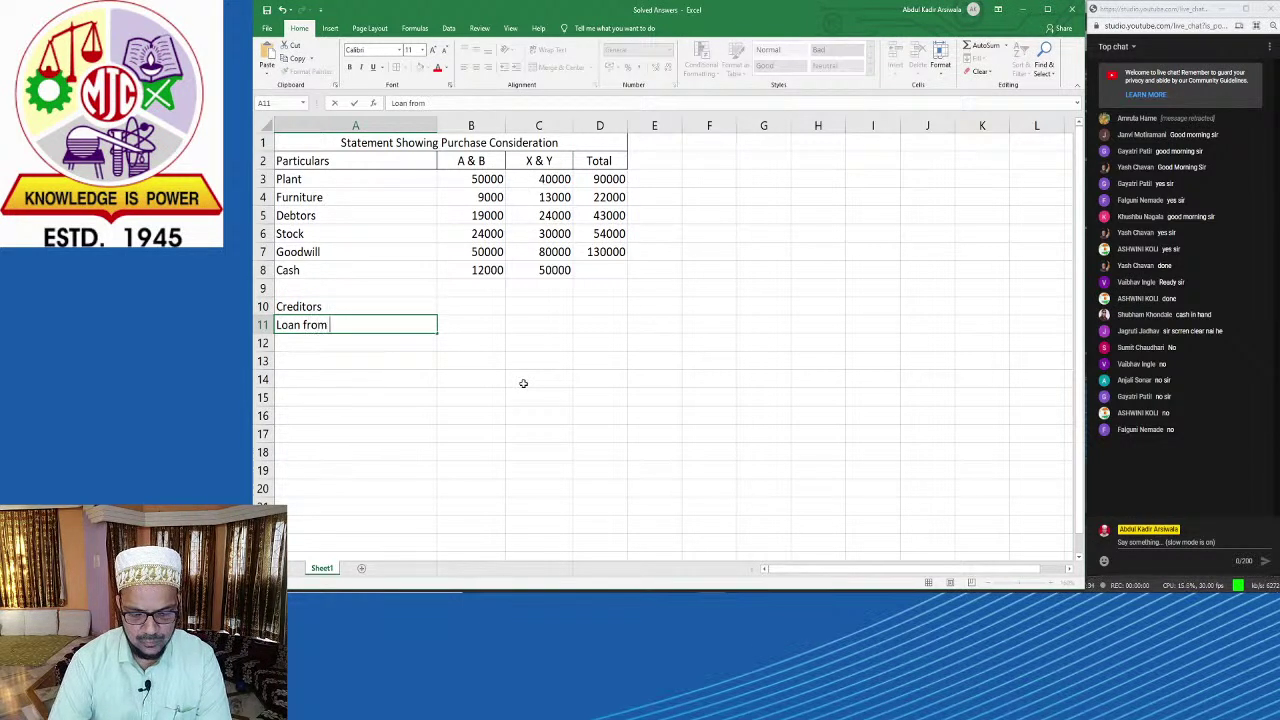
text(Bank)
key(Tab)
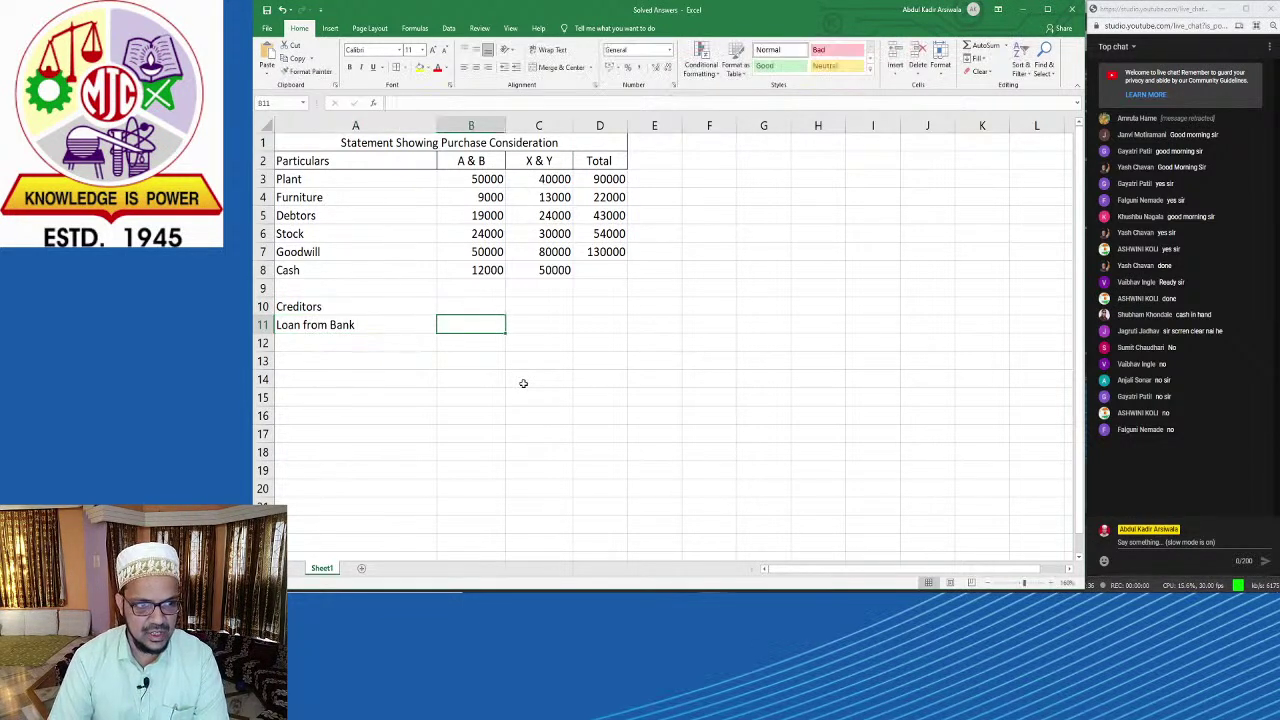
Step: Check the creditors in the Foxit Reader PDF, and in Excel row 10 enter 50000 for A & B and 45000 for X & Y
key(Up)
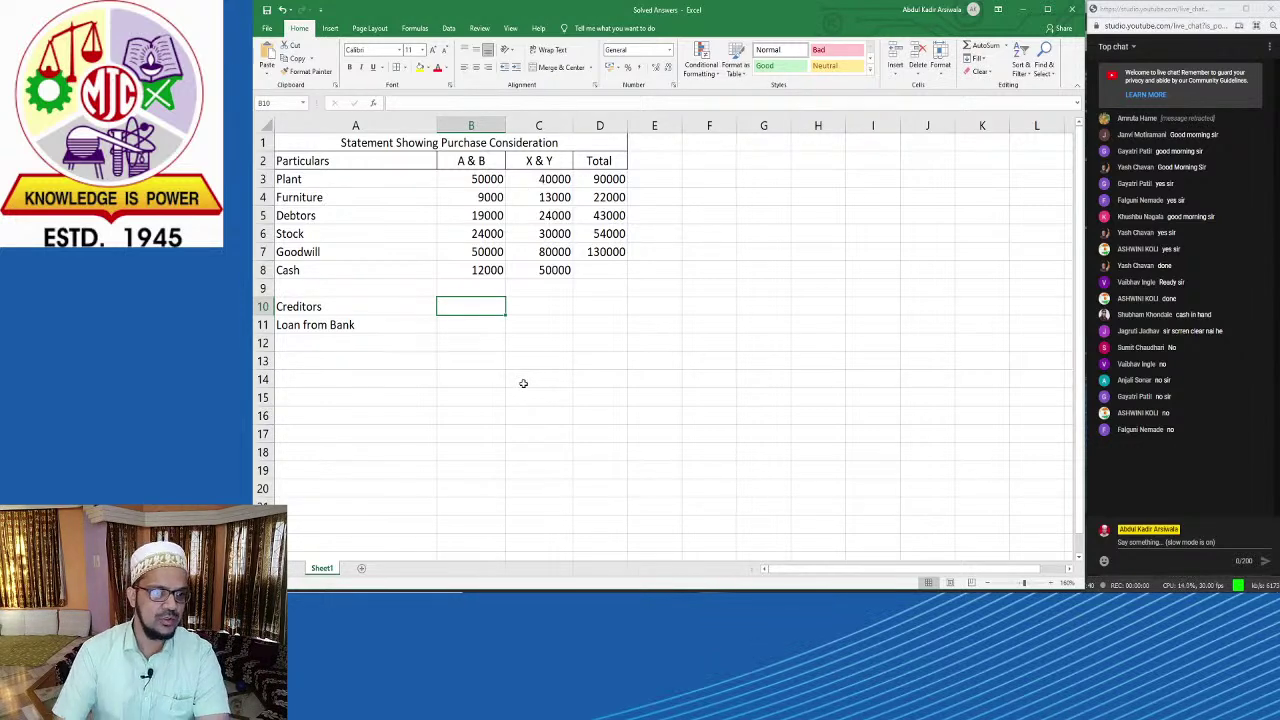
key(alt+Tab)
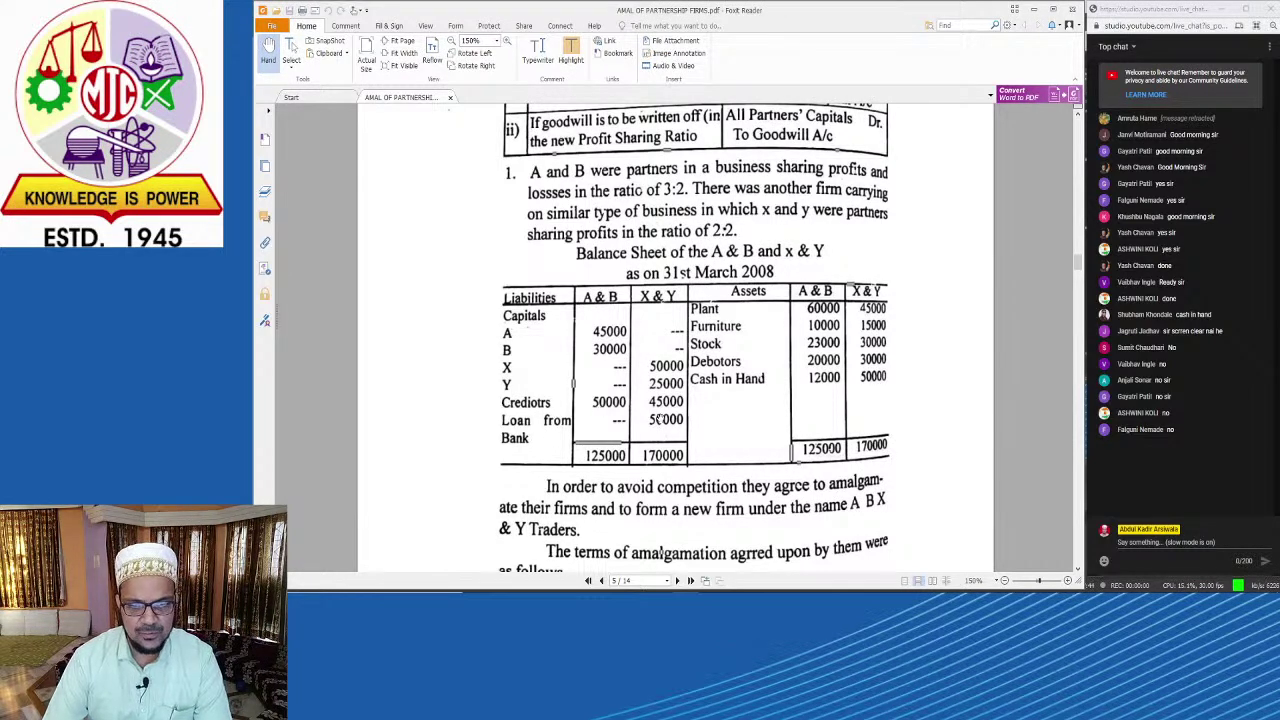
key(alt+Tab)
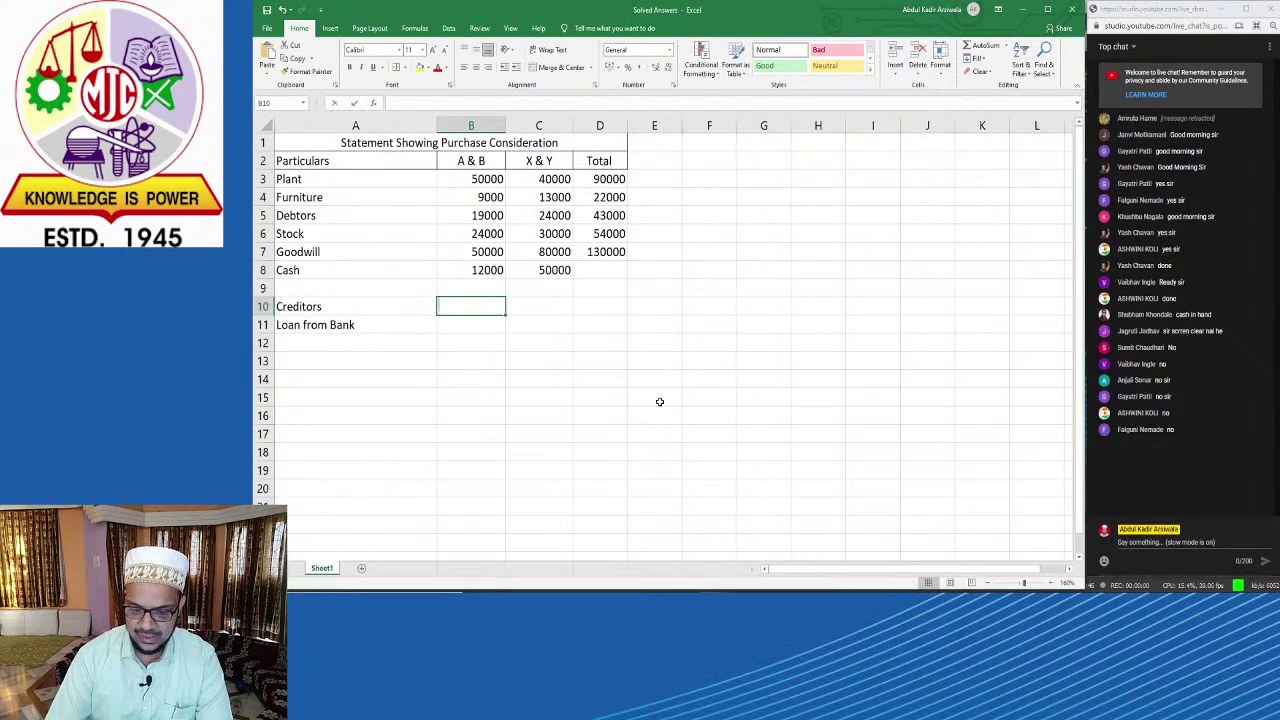
text(50000)
key(Tab)
text(4500)
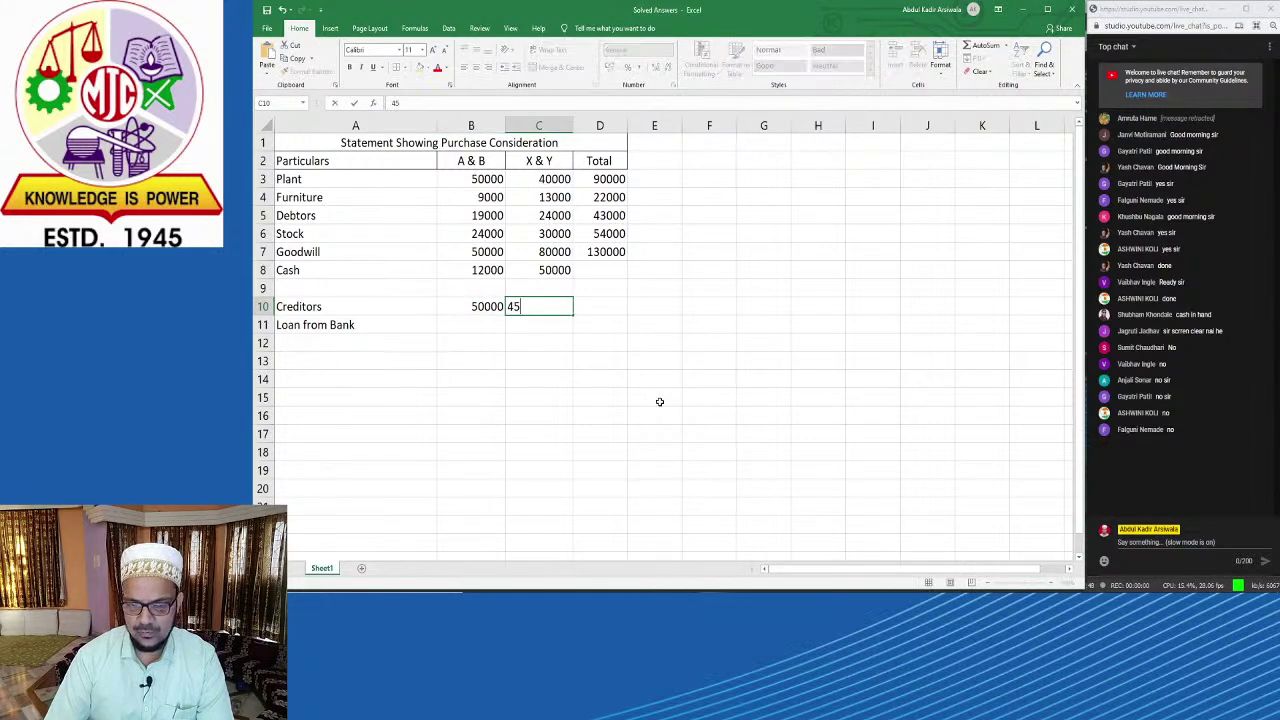
key(Return)
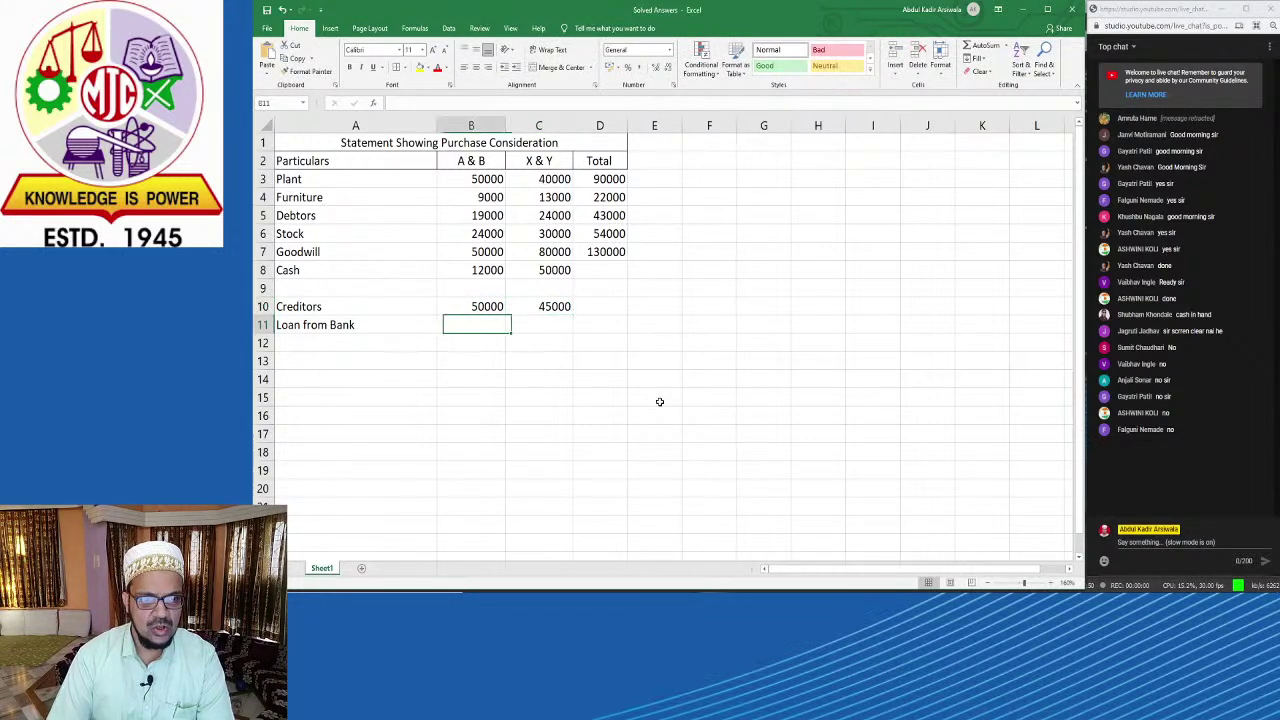
Step: Check the bank loan in the Foxit Reader PDF, and in Excel row 11 enter 50000 for X & Y
key(alt+Tab)
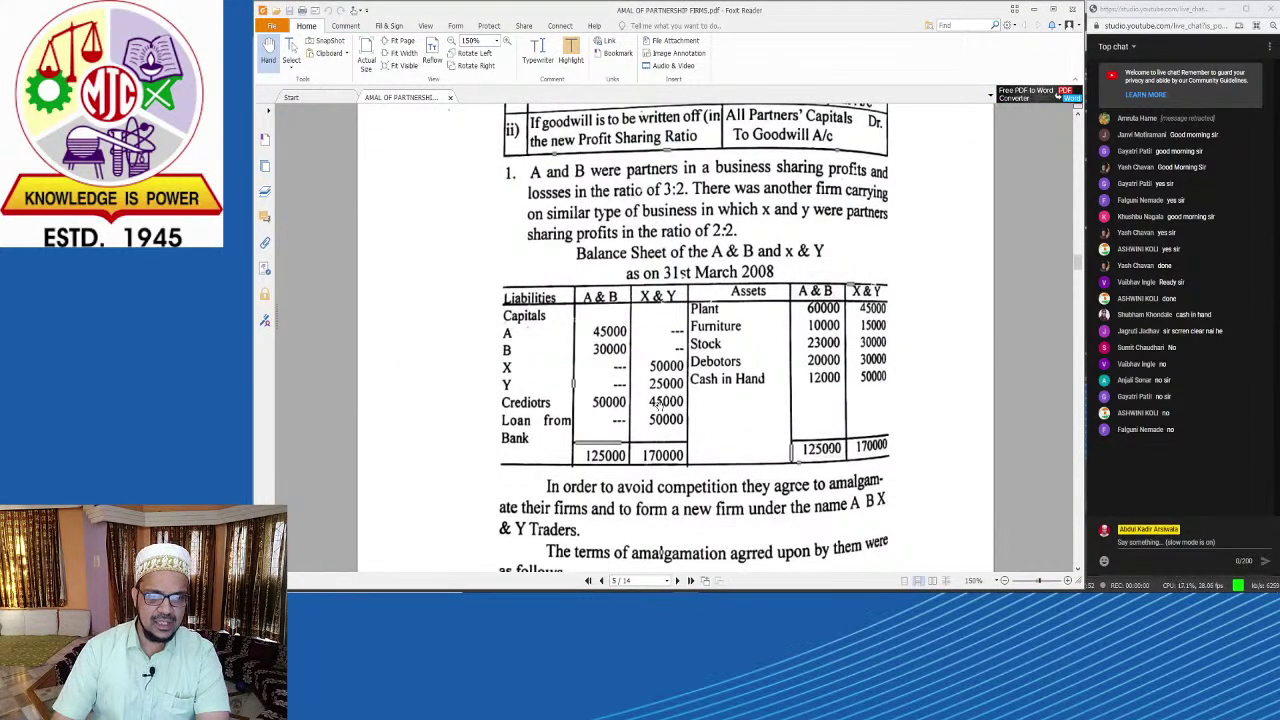
key(alt+Tab)
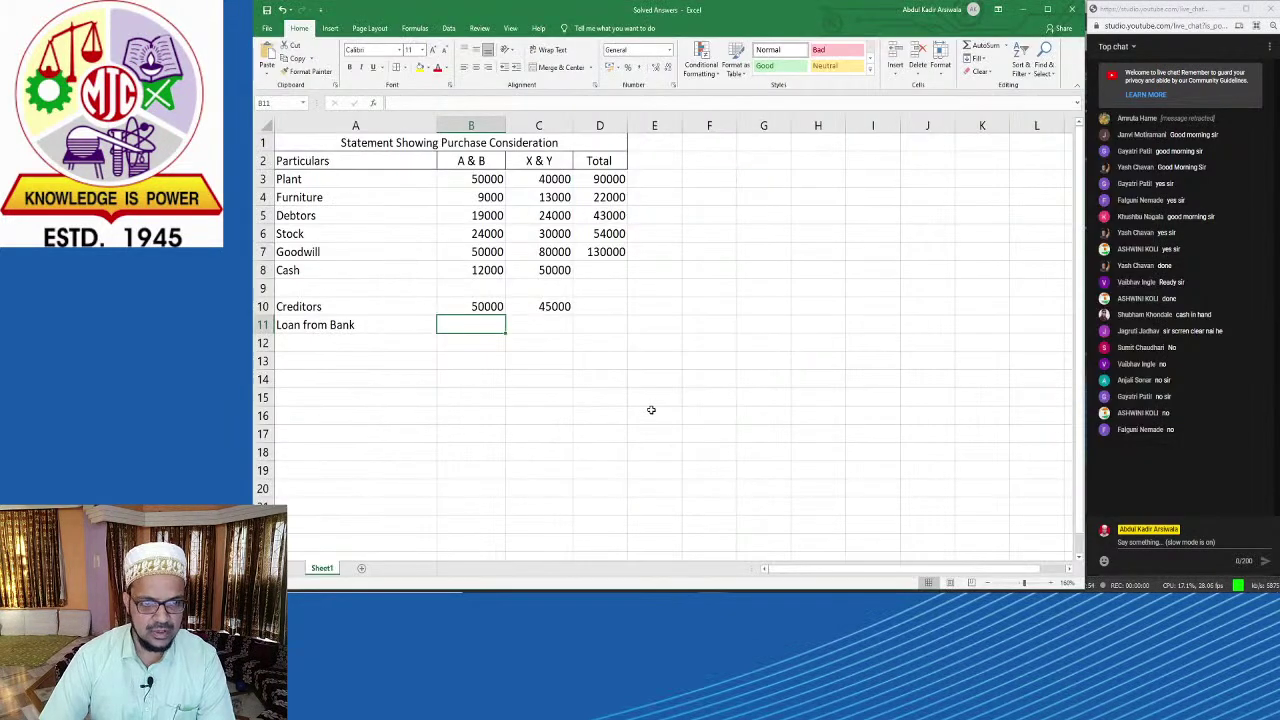
key(Tab)
text(50000)
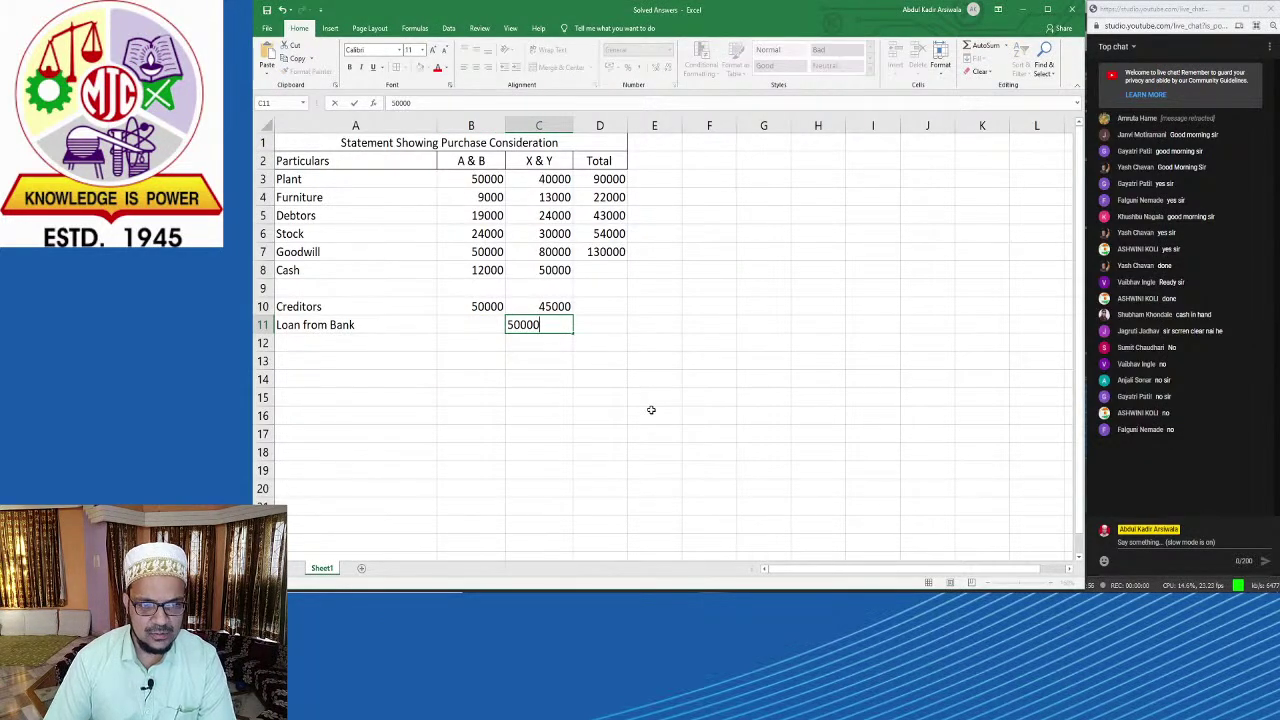
key(Return)
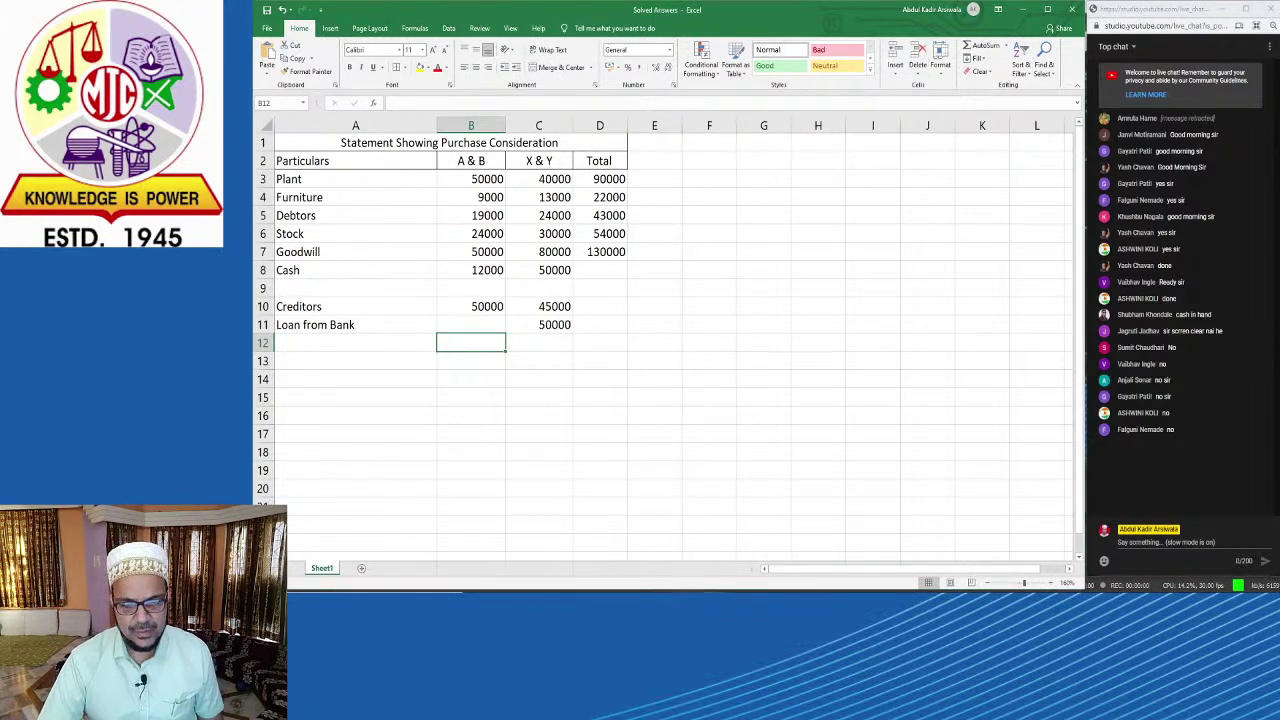
Step: Read the amalgamation terms in the Foxit Reader PDF on how X & Y's bank loan is settled
key(alt+Tab)
scroll(585, 426, down, 5)
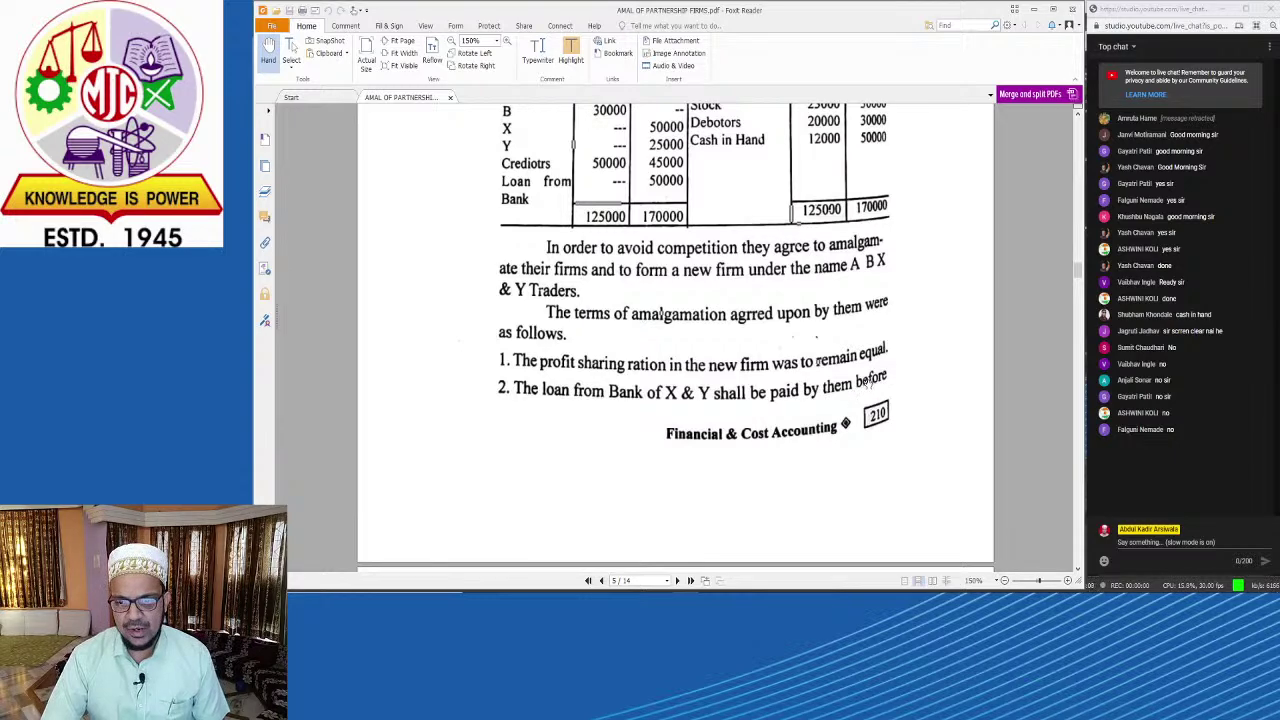
scroll(866, 380, down, 5)
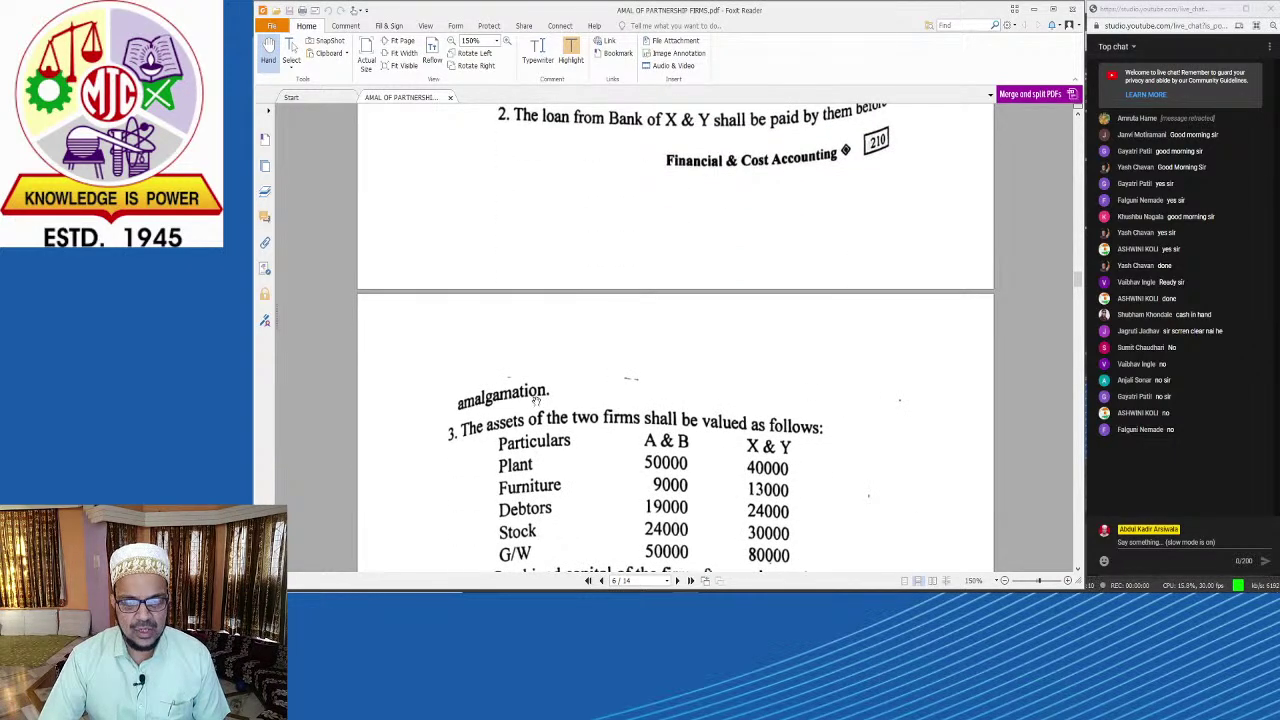
key(alt+Tab)
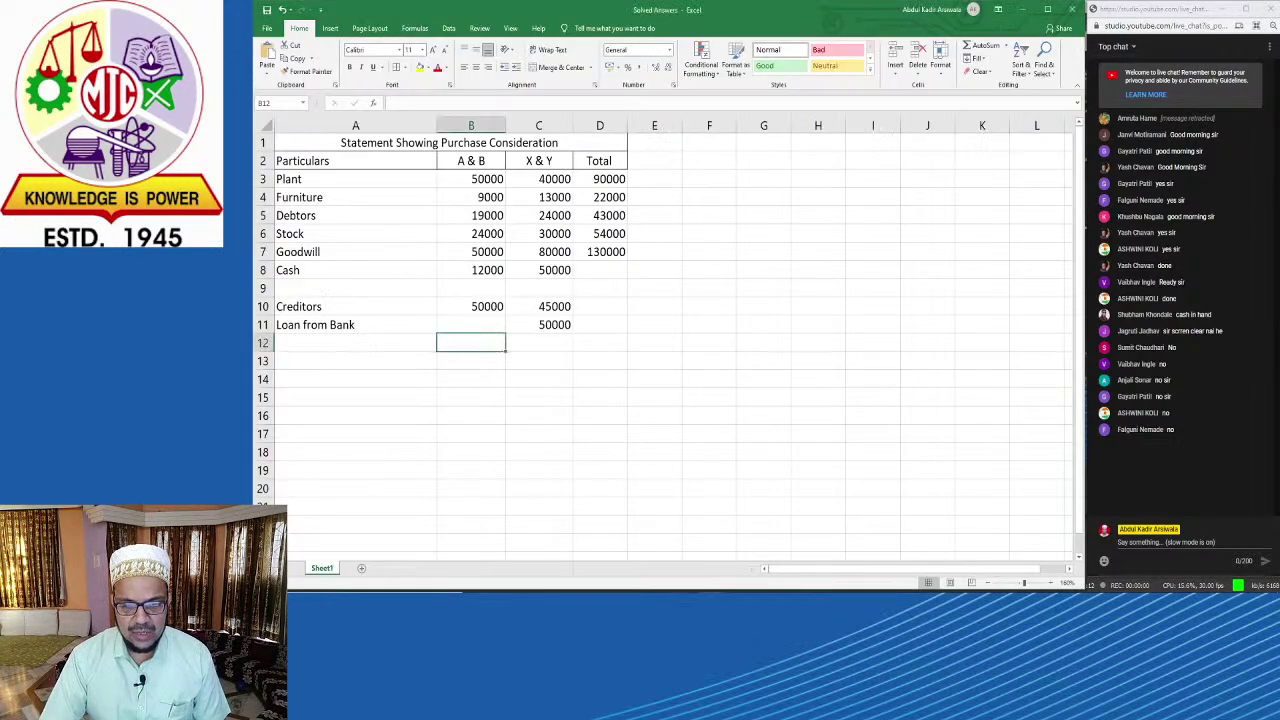
key(alt+Tab)
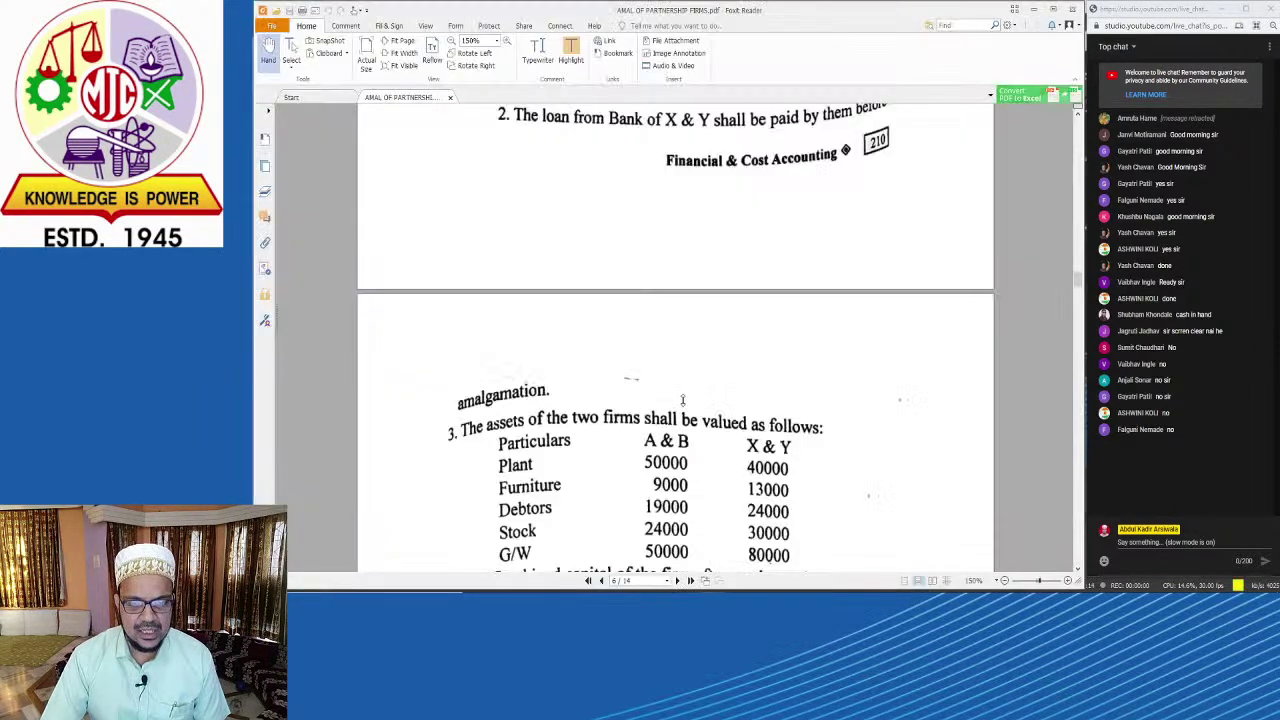
scroll(678, 406, up, 7)
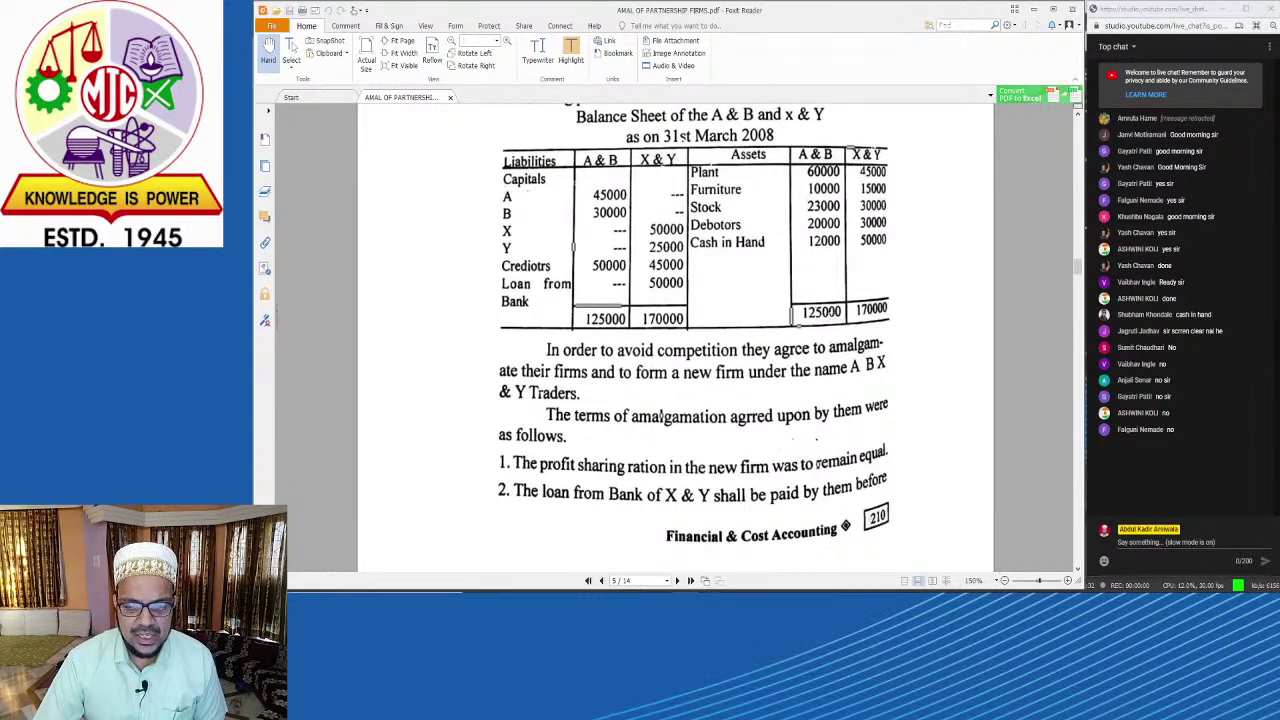
Step: In the Excel statement, fill X & Y's bank loan cell C11 and cash cell C8 with yellow
key(alt+Tab)
click(543, 324)
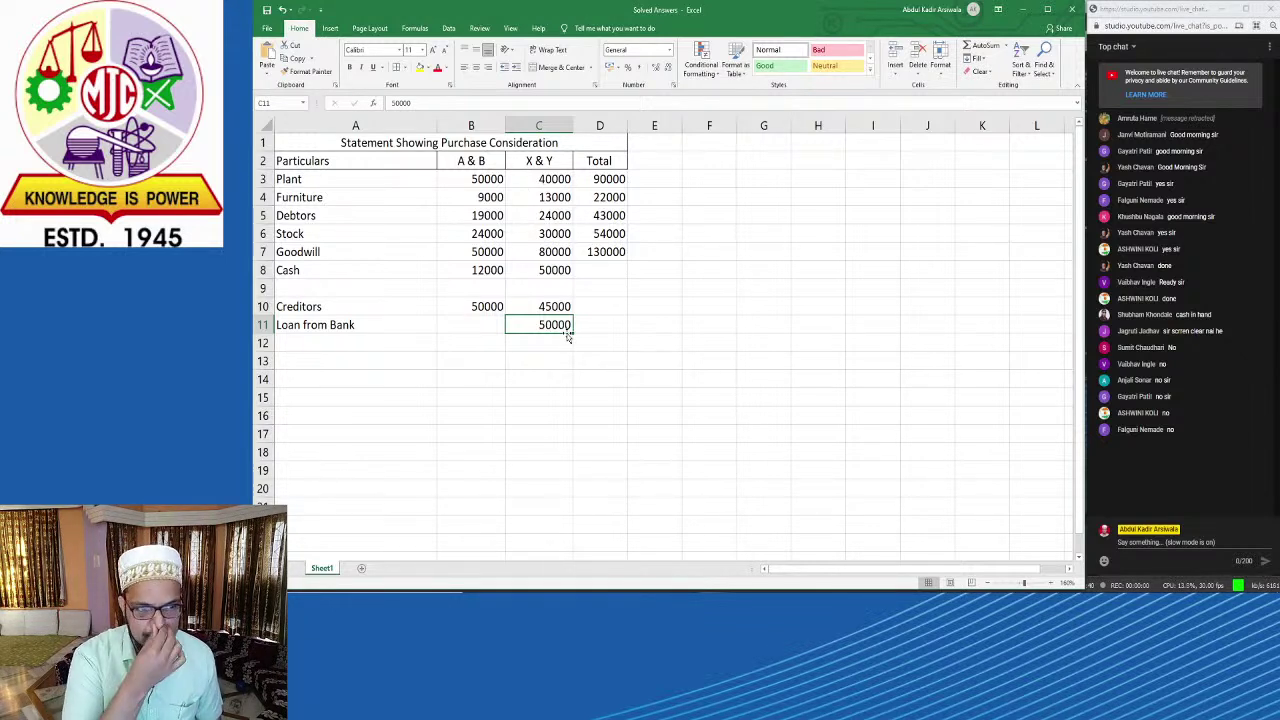
key(Delete)
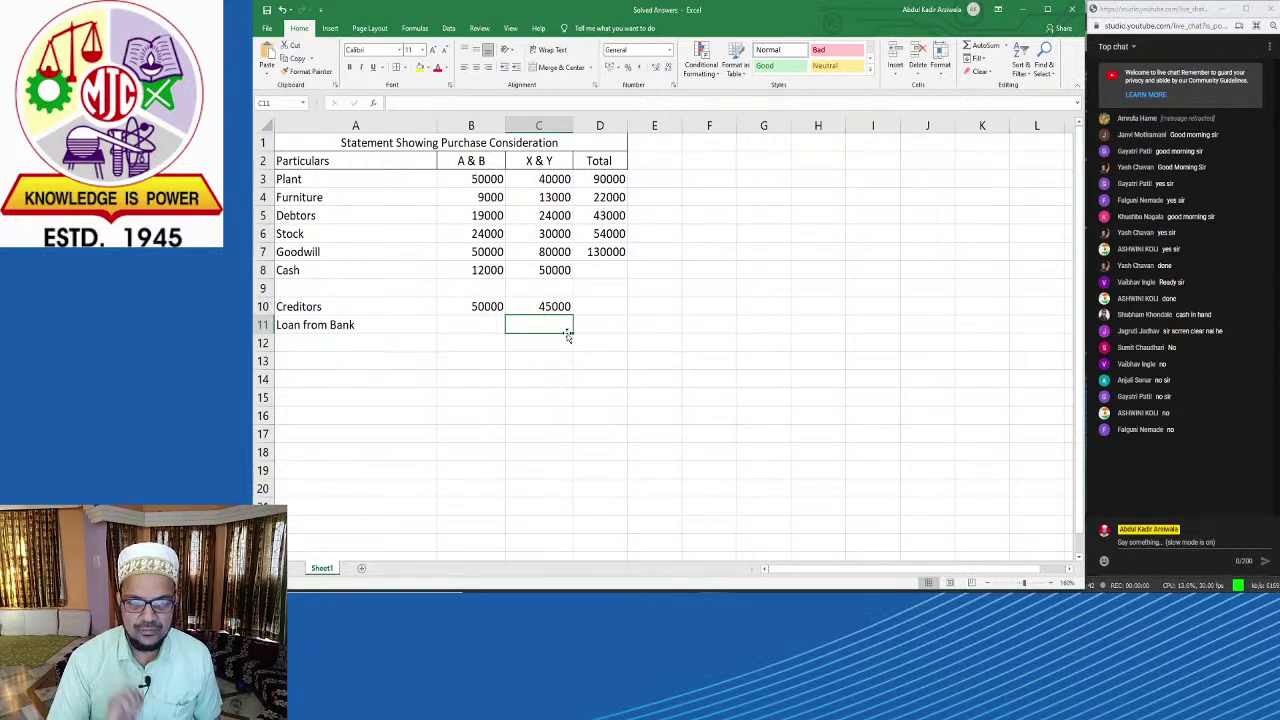
key(ctrl+z)
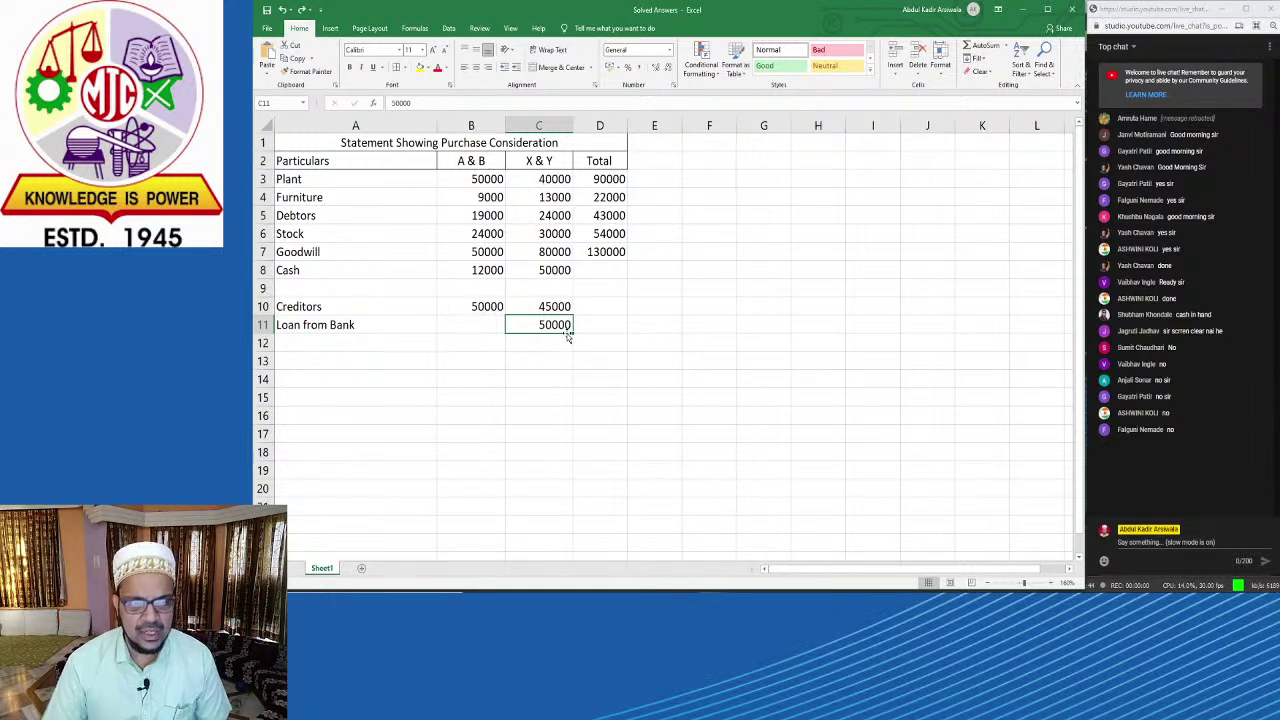
click(420, 67)
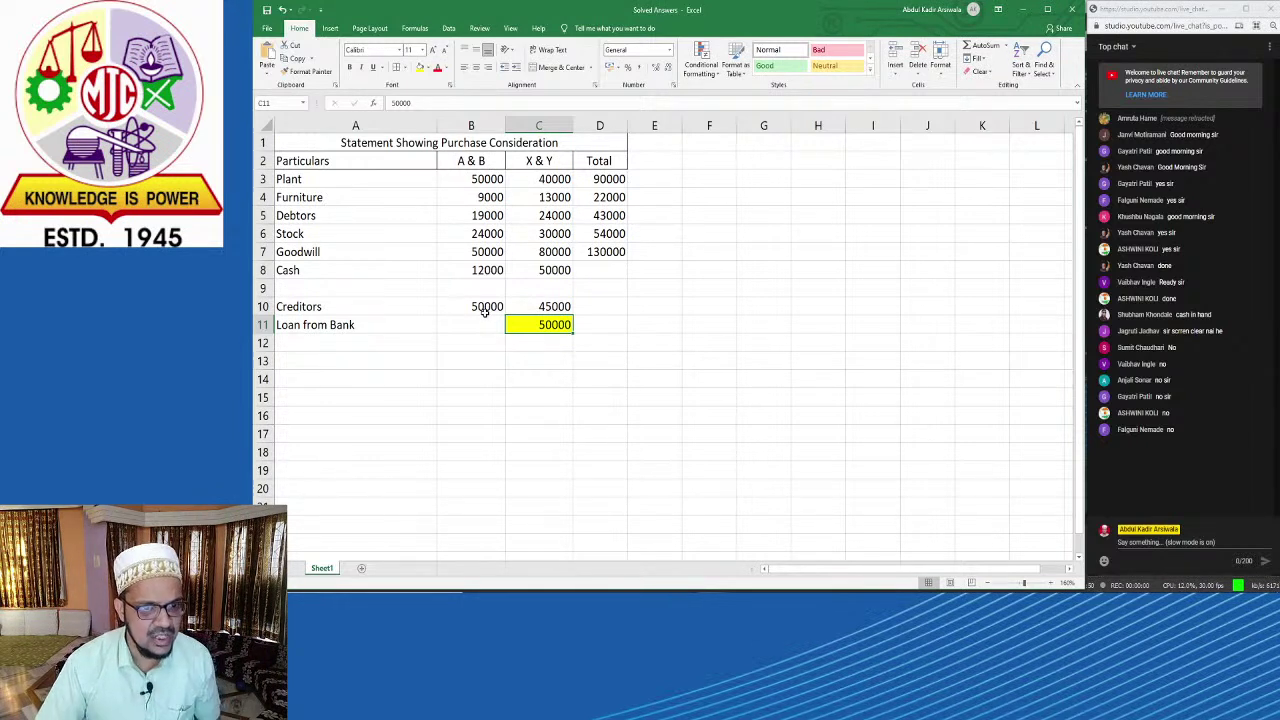
click(561, 270)
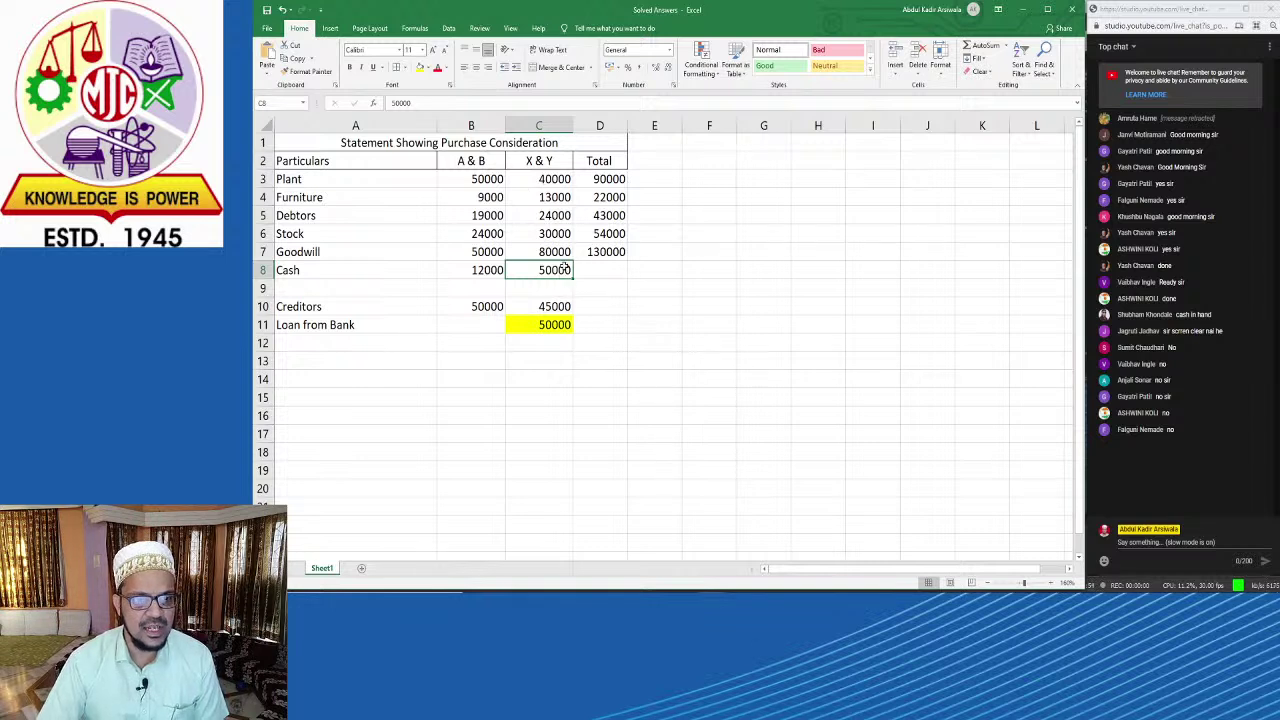
click(419, 67)
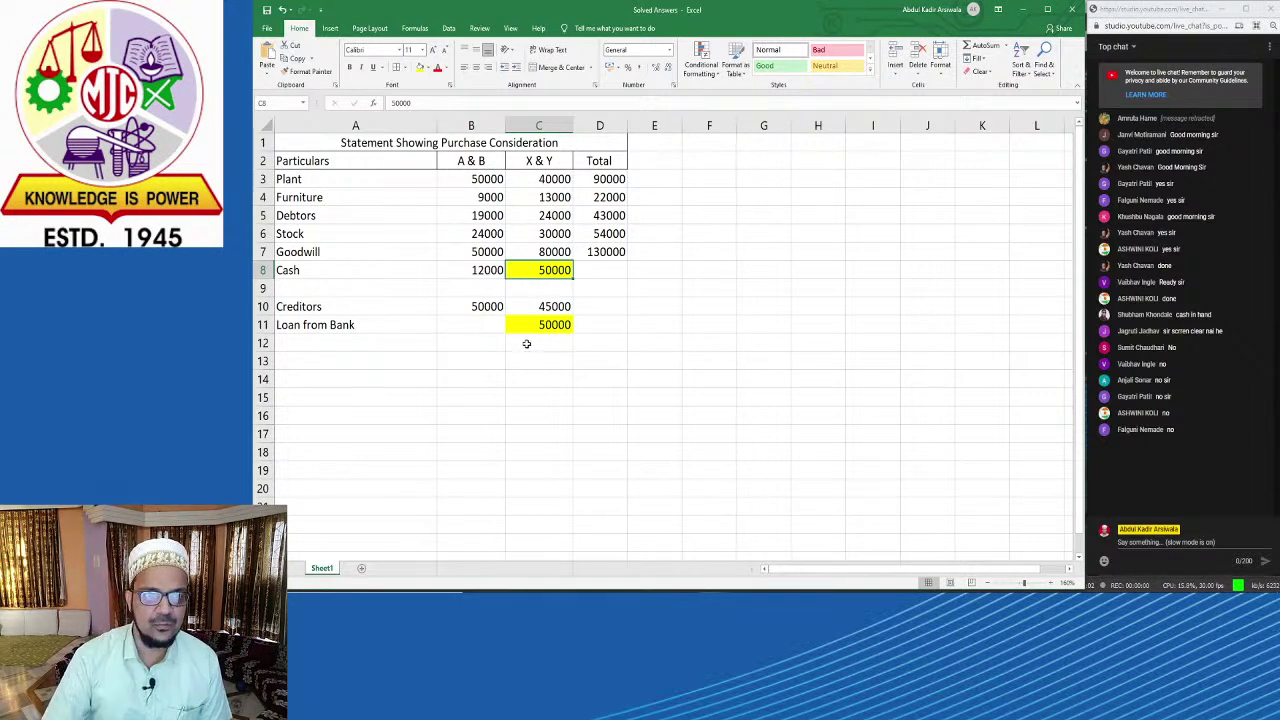
Step: Review the X & Y column, the Loan from Bank row and X & Y's cash amount in the statement
drag(541, 160, 524, 328)
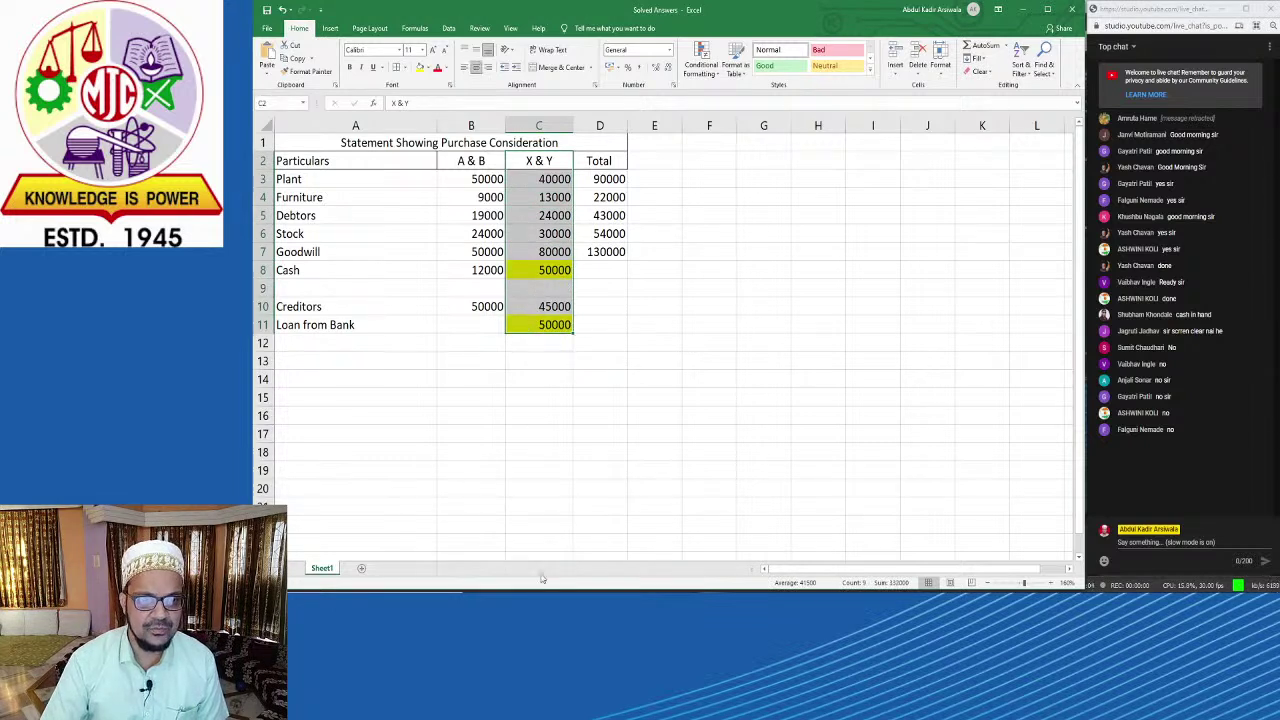
click(636, 414)
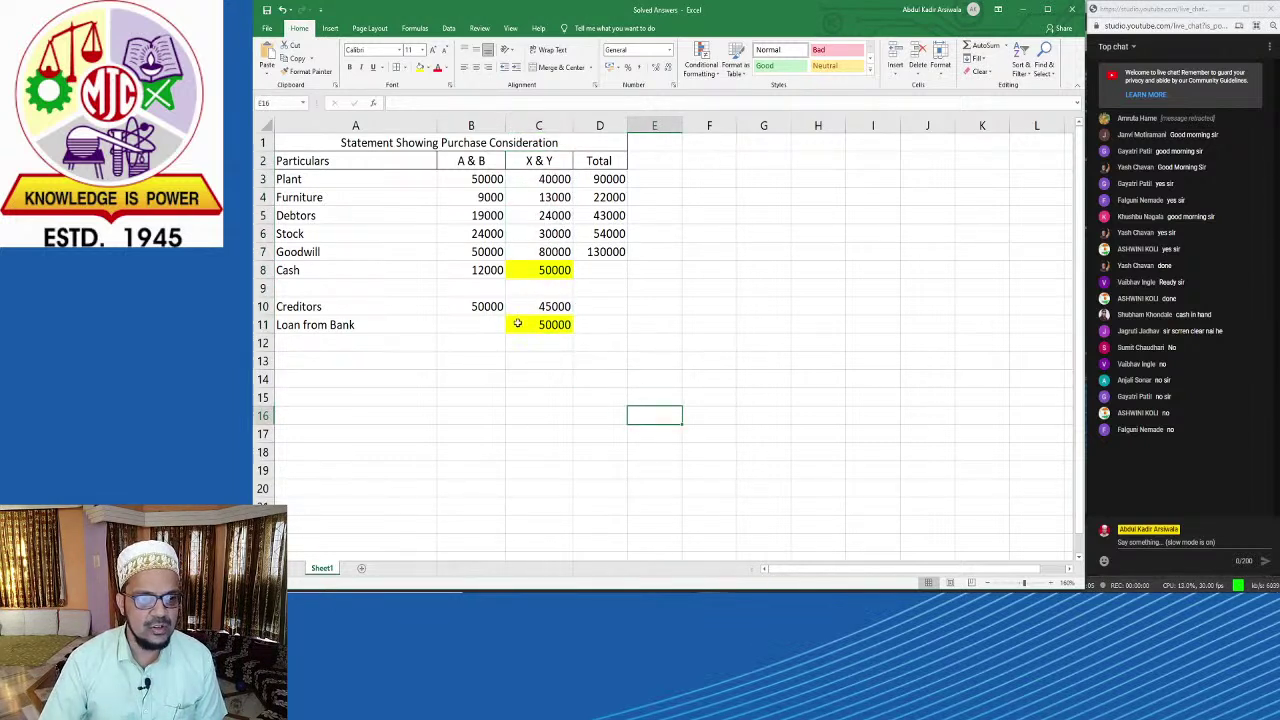
drag(341, 328, 538, 330)
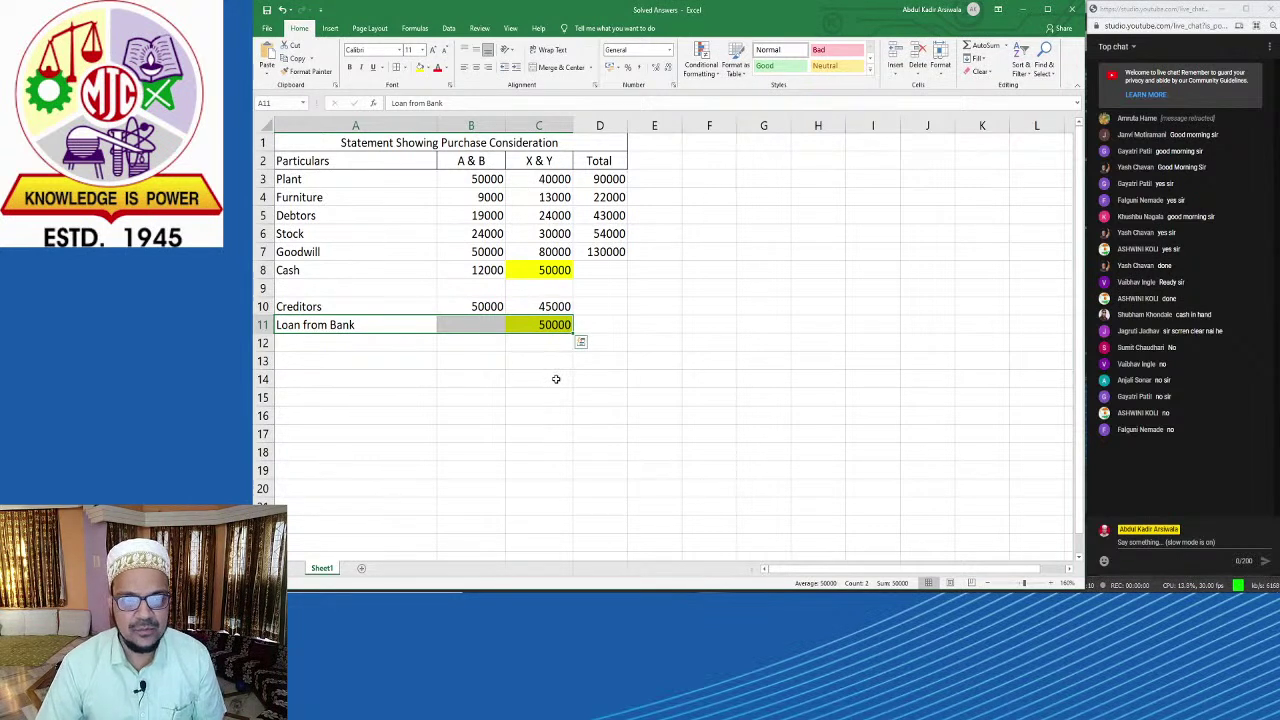
click(556, 379)
click(548, 273)
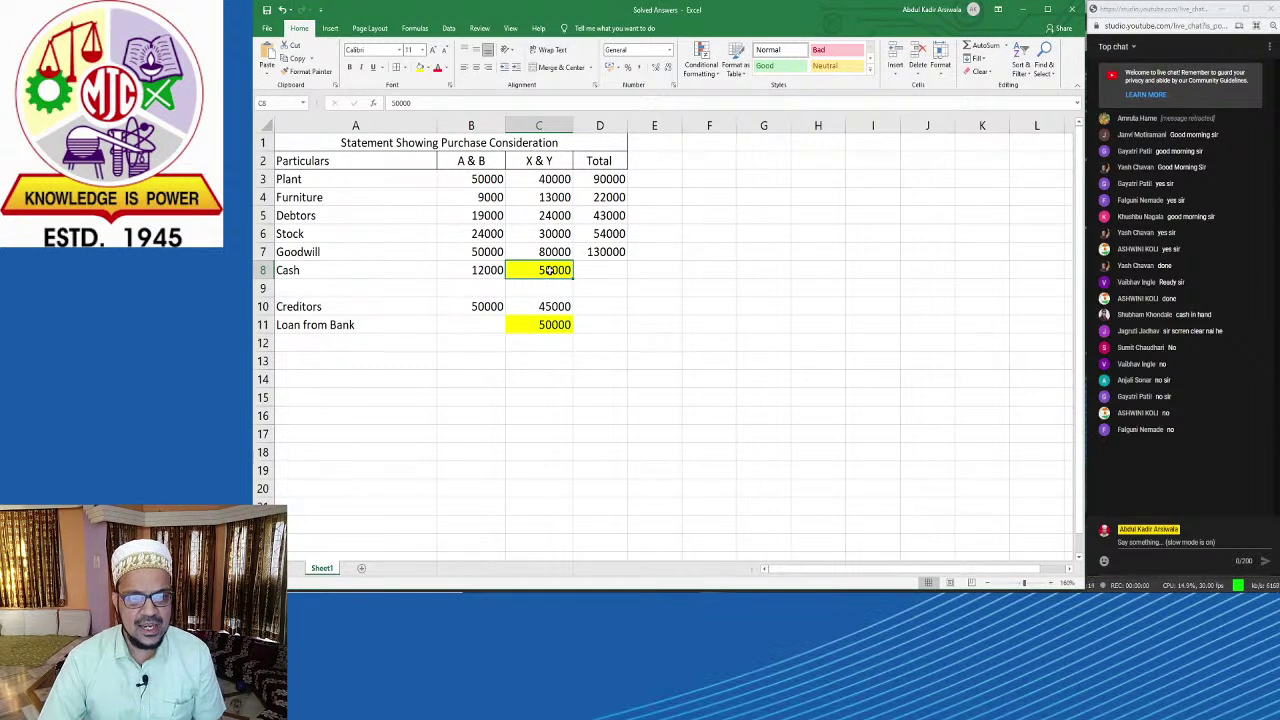
Step: Clear X & Y's bank loan amount in C11 and cash amount in C8
click(540, 322)
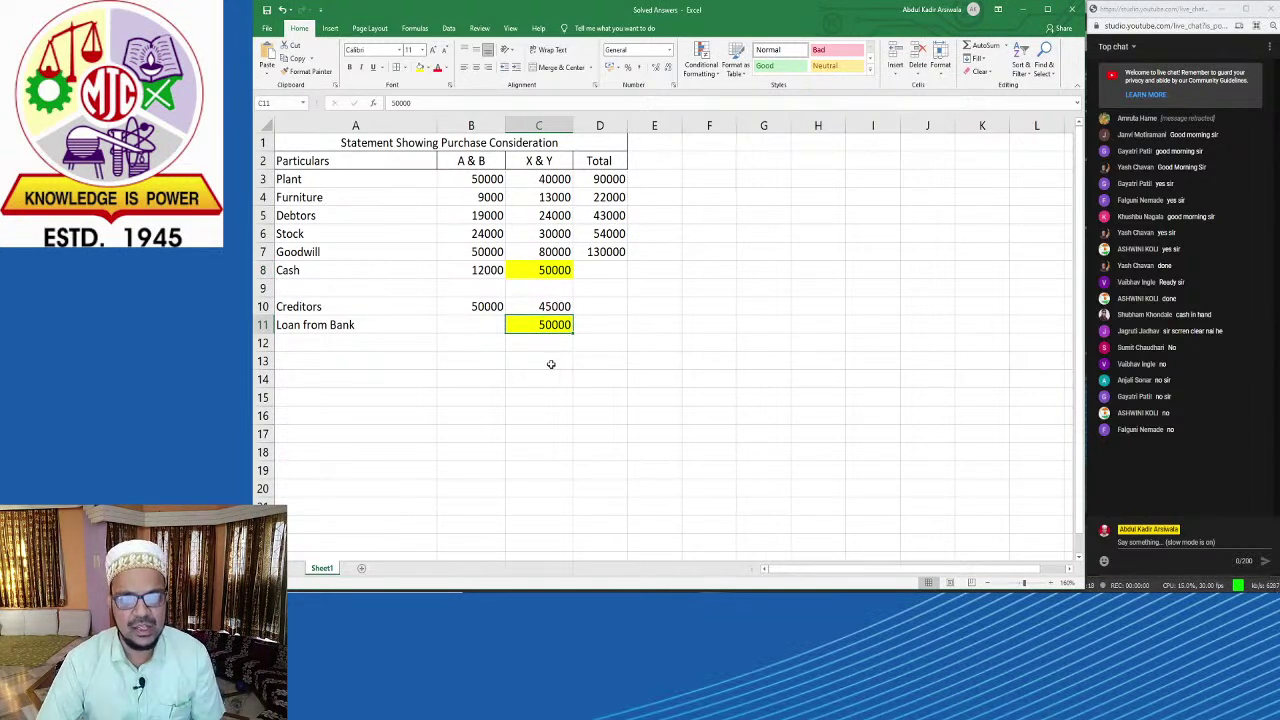
key(Delete)
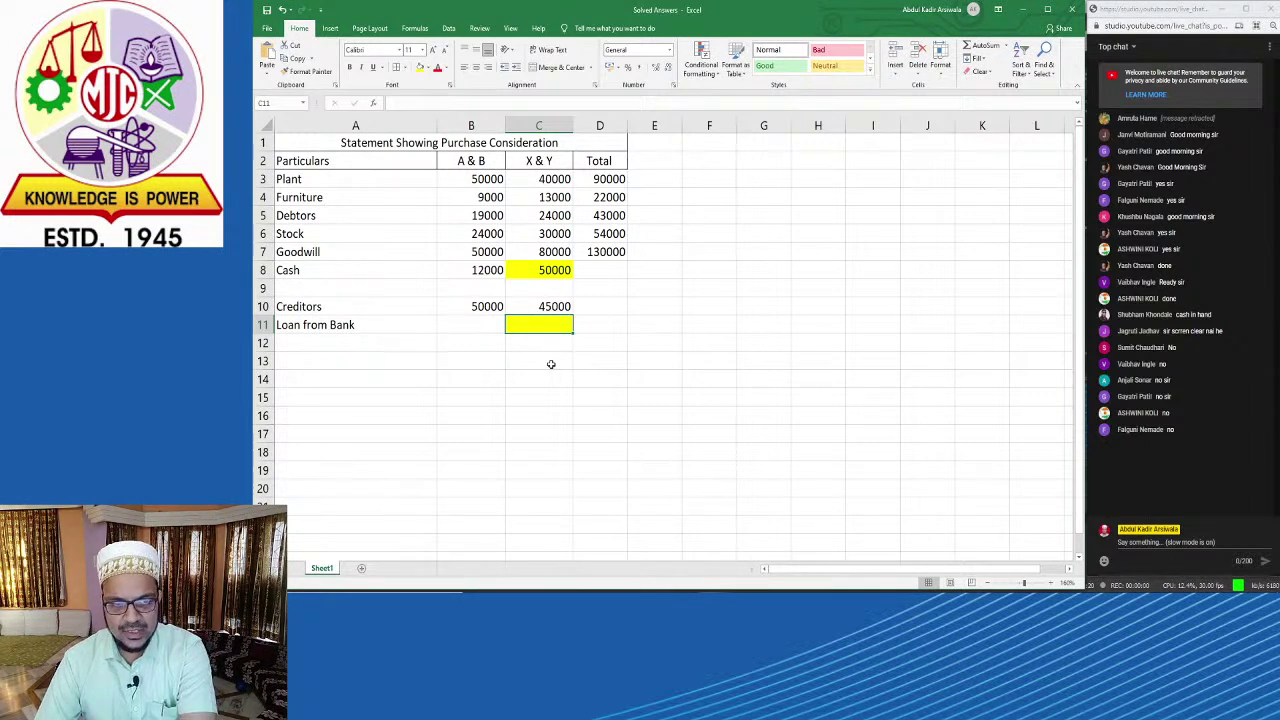
click(565, 272)
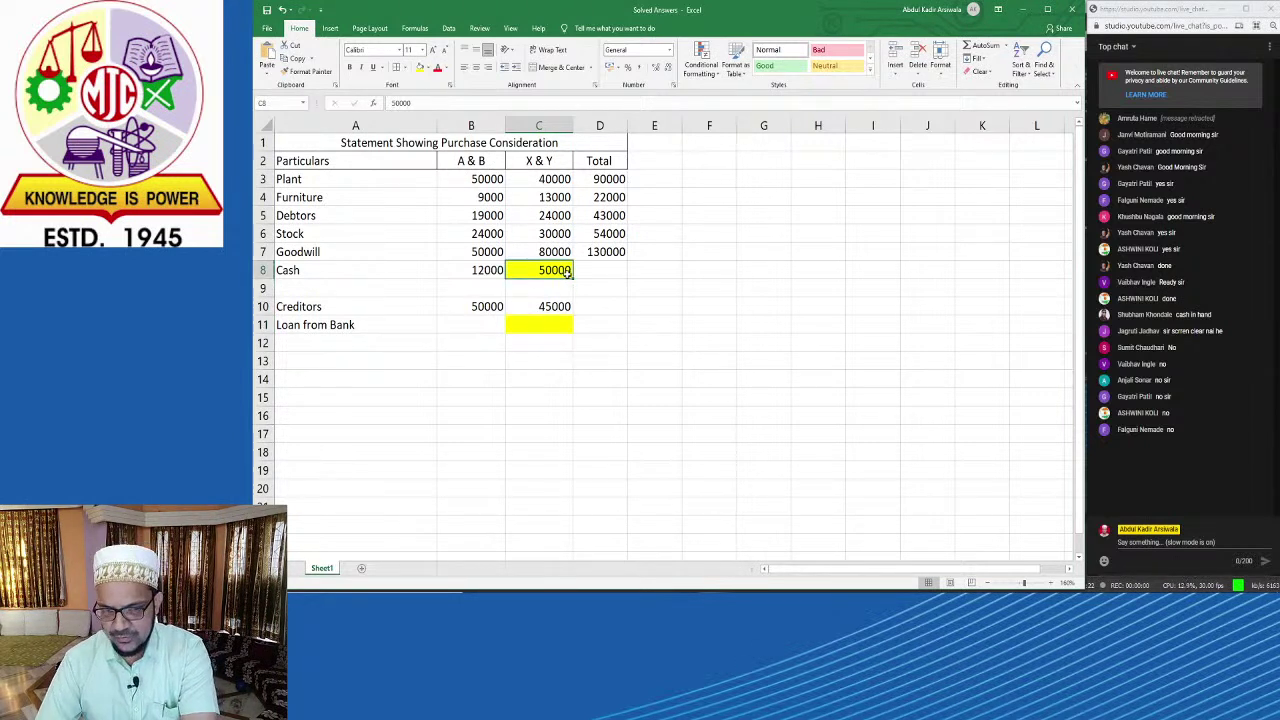
key(Delete)
Step: Try removing the yellow fill from X & Y's cash cell C8, and undo the removal
click(609, 381)
click(540, 272)
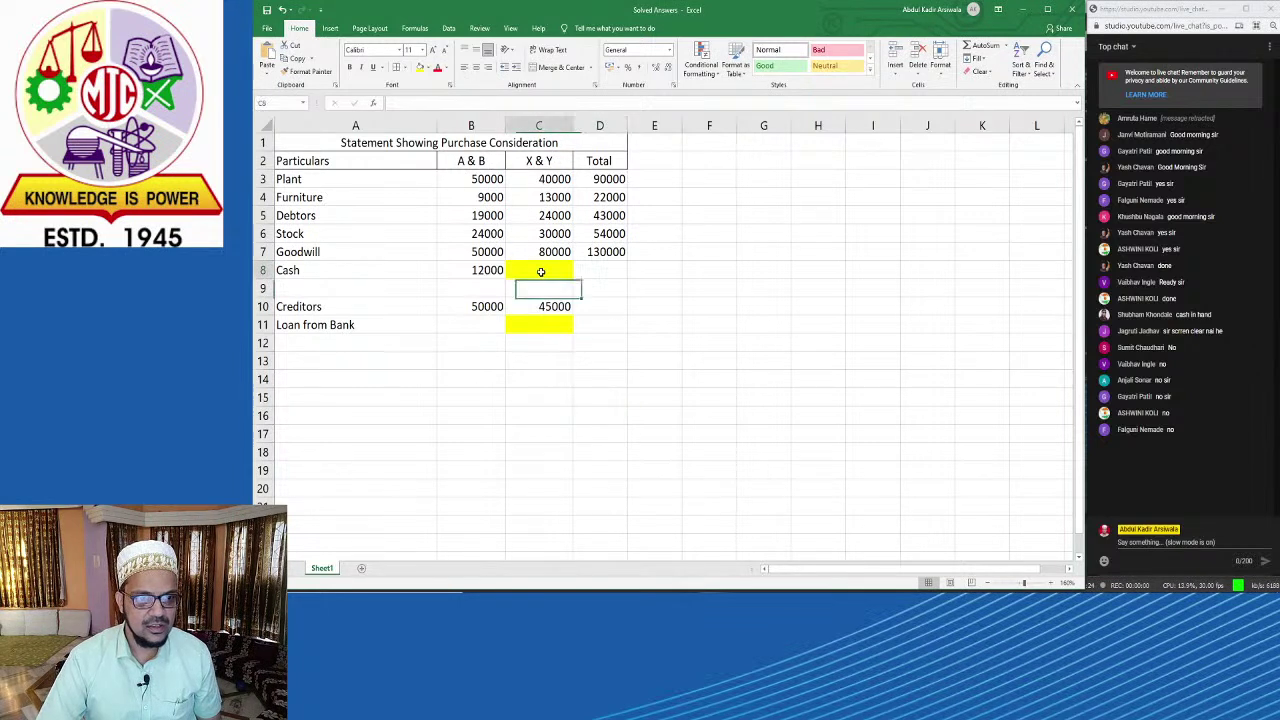
click(428, 67)
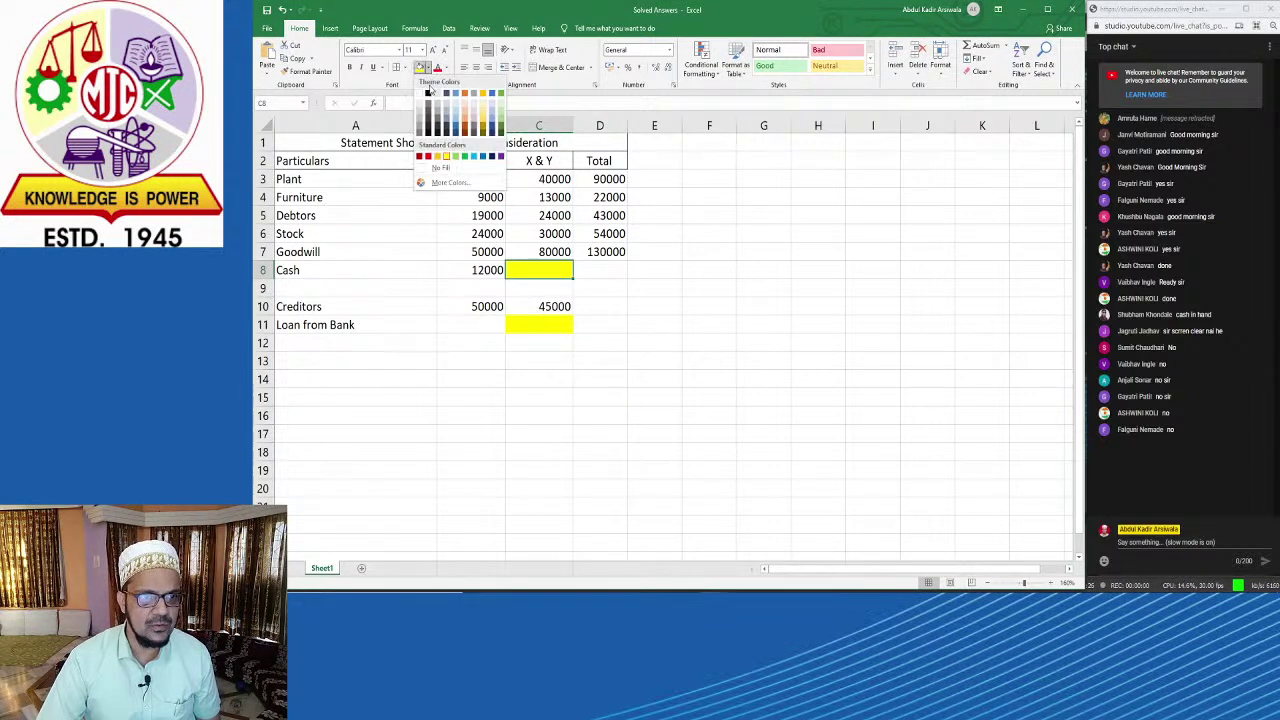
key(Escape)
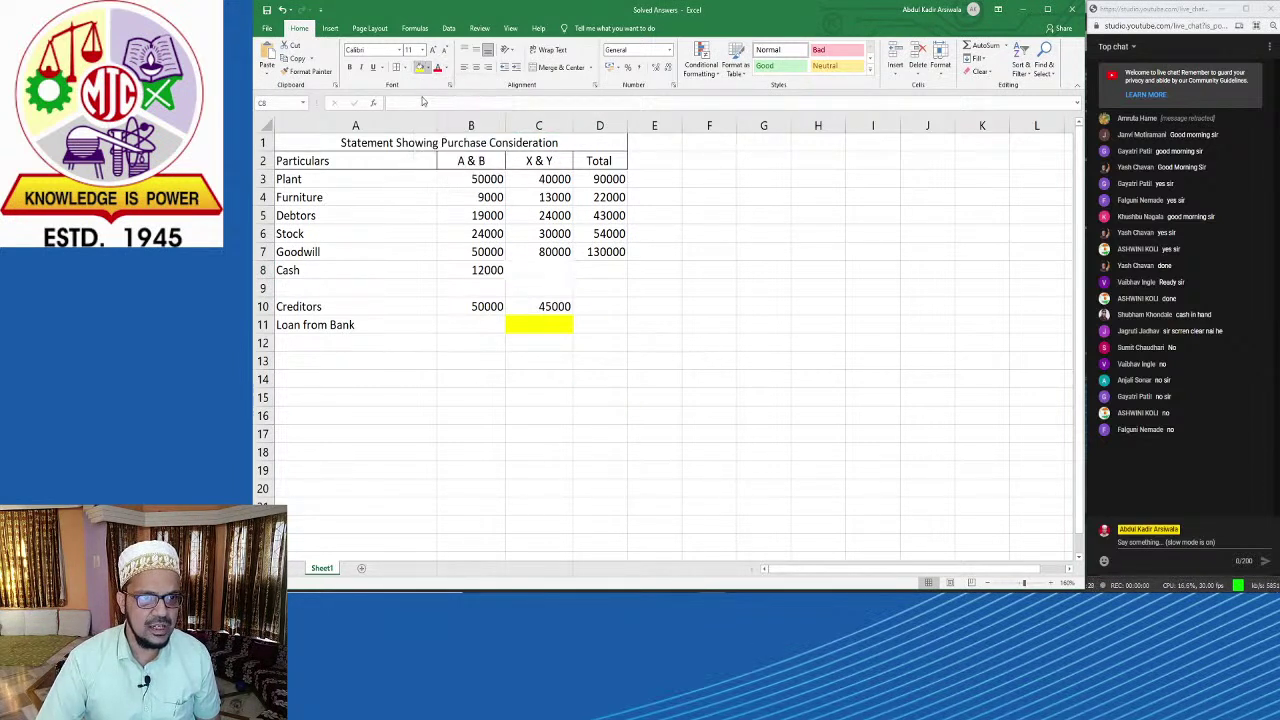
click(549, 394)
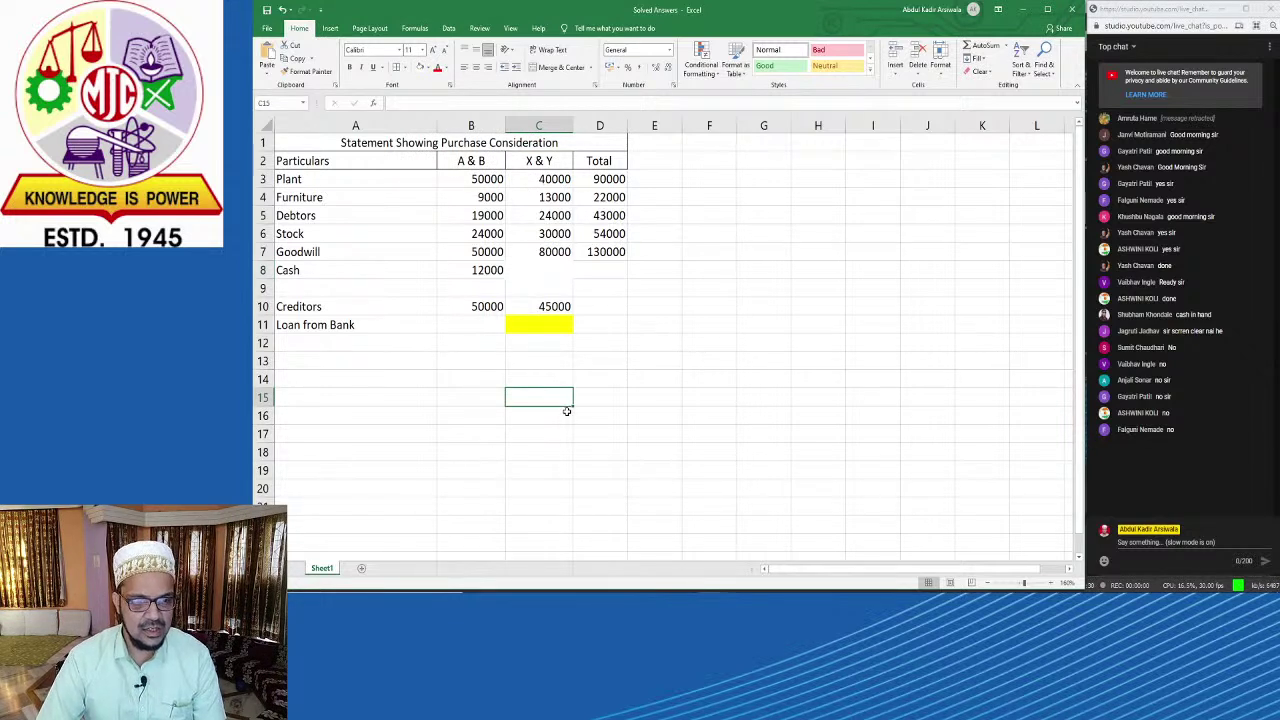
key(ctrl+z)
click(593, 451)
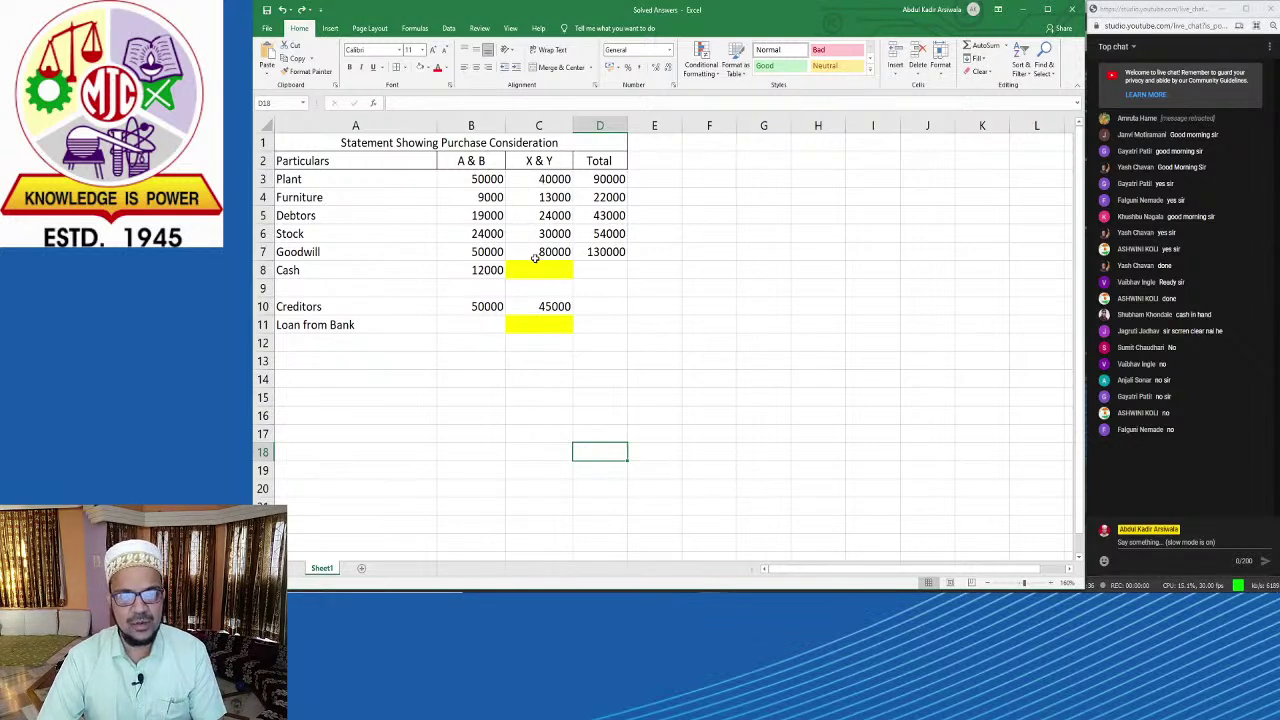
Step: Check X & Y's highlighted cash and bank loan cells against the loan repayment term in the Foxit Reader PDF
click(542, 270)
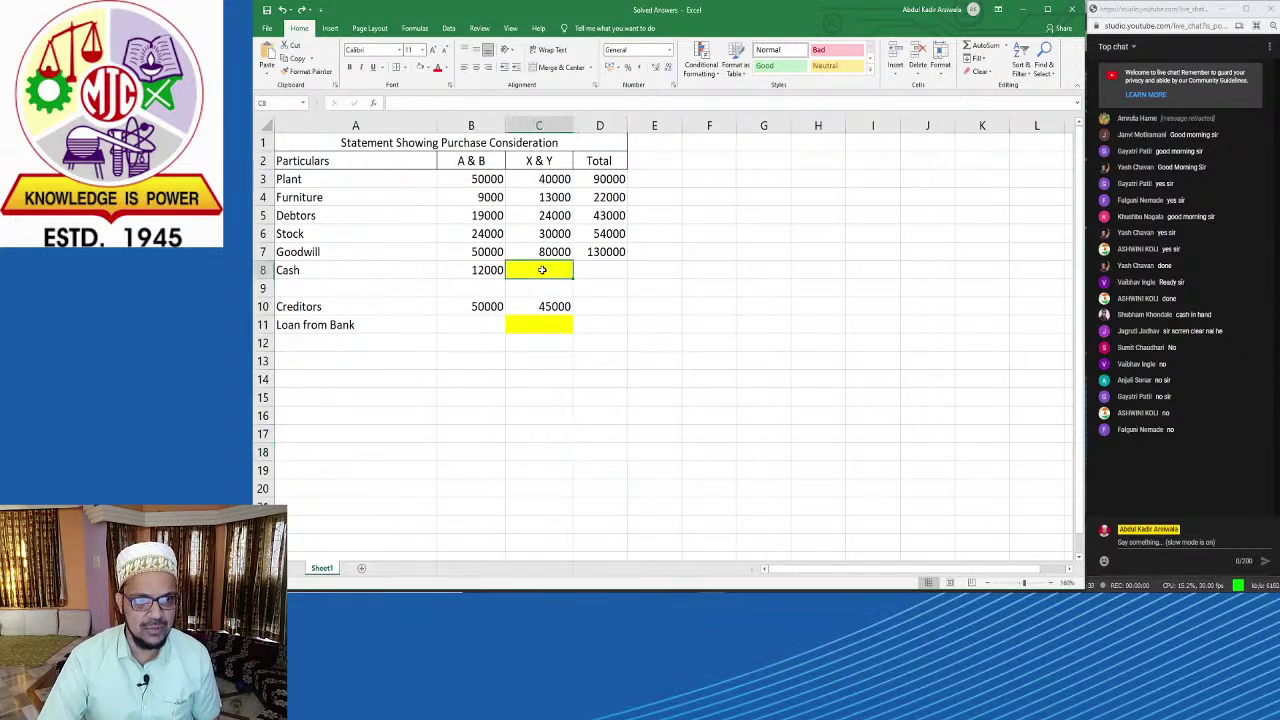
click(548, 327)
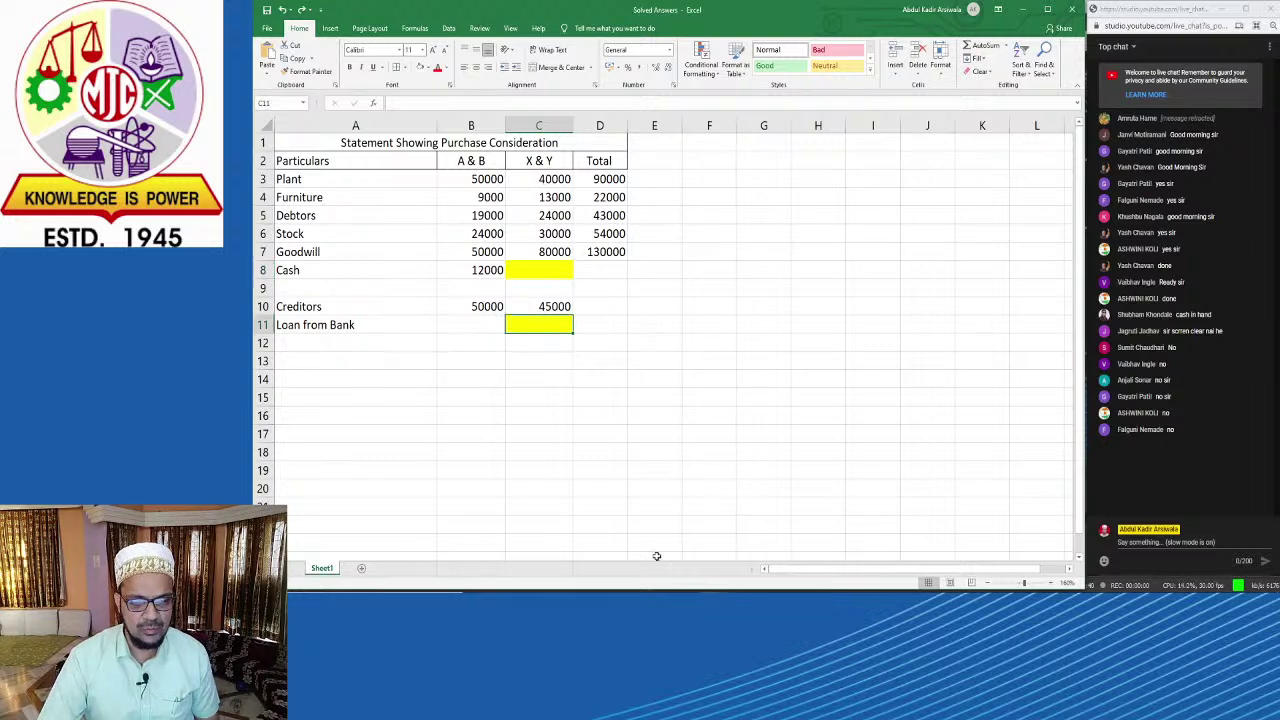
key(alt+Tab)
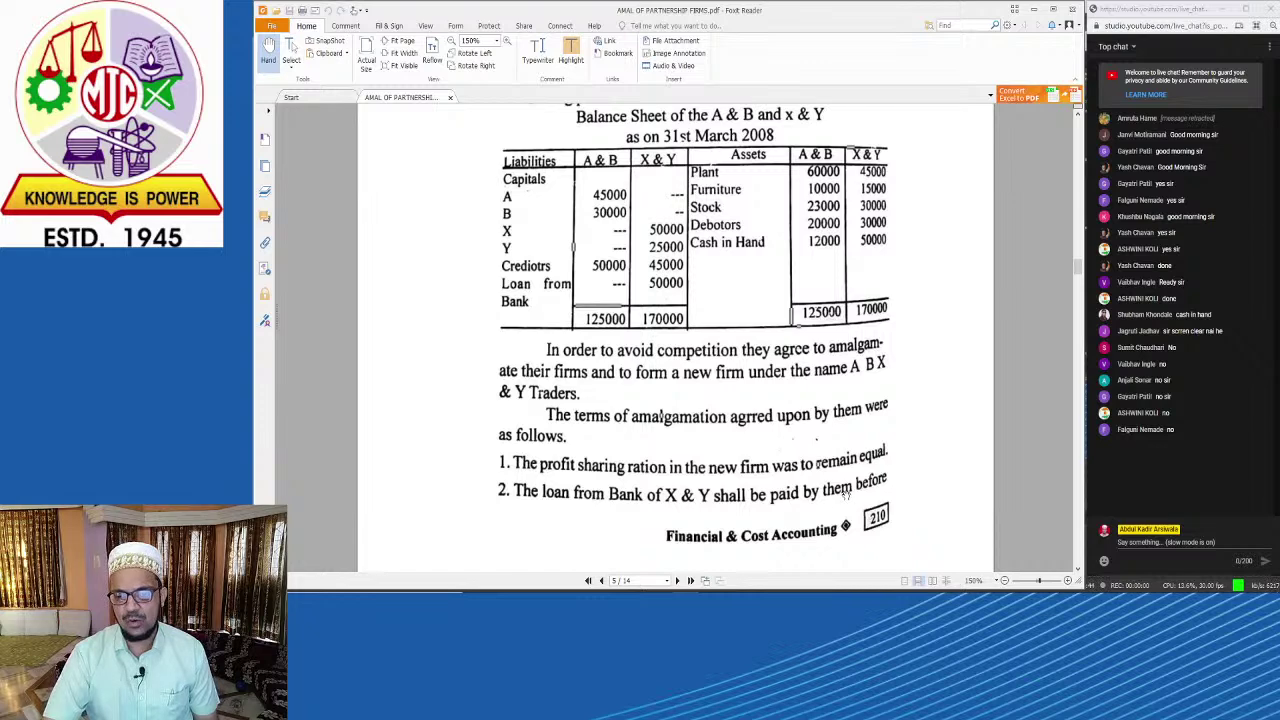
scroll(848, 493, down, 3)
scroll(848, 493, down, 3)
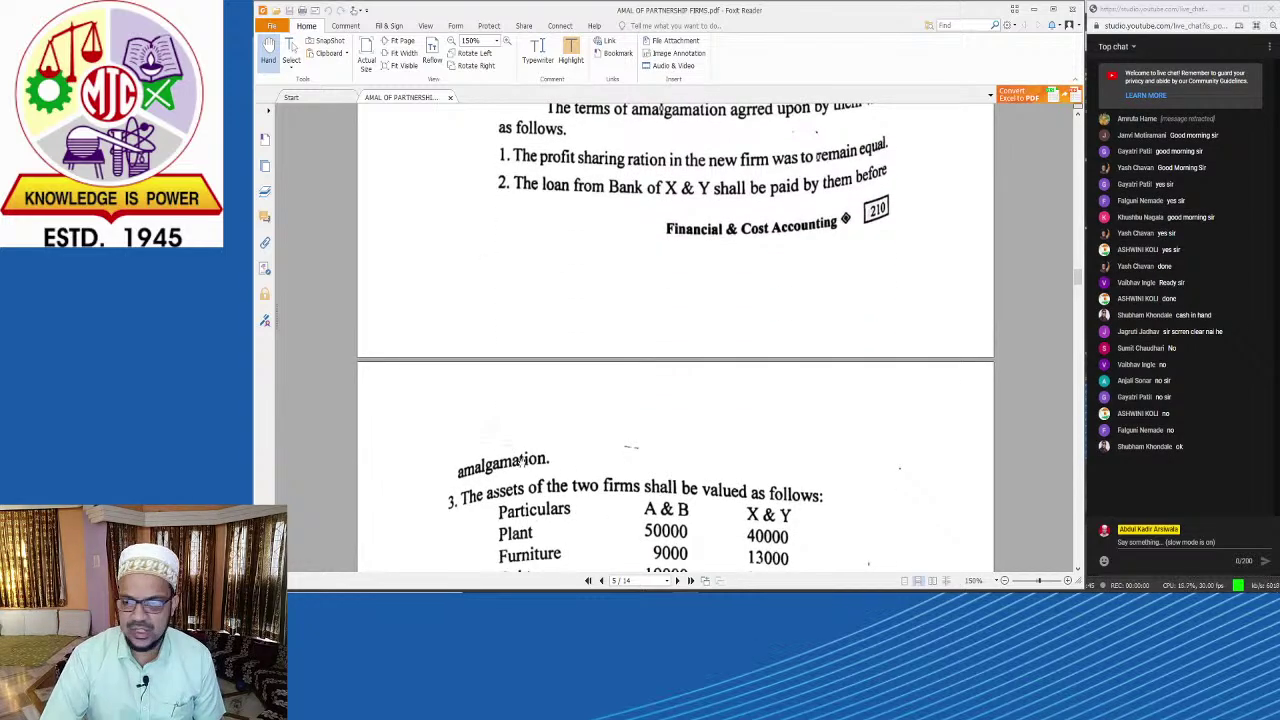
key(alt+Tab)
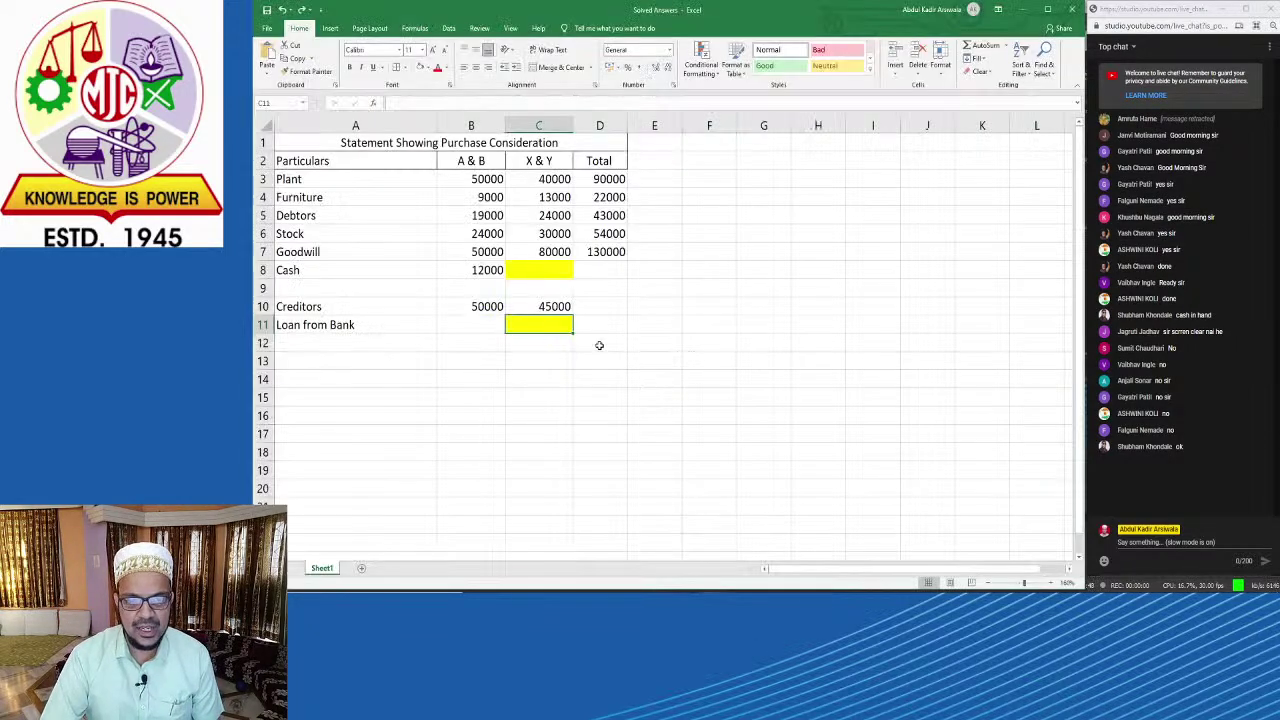
click(539, 270)
key(F4)
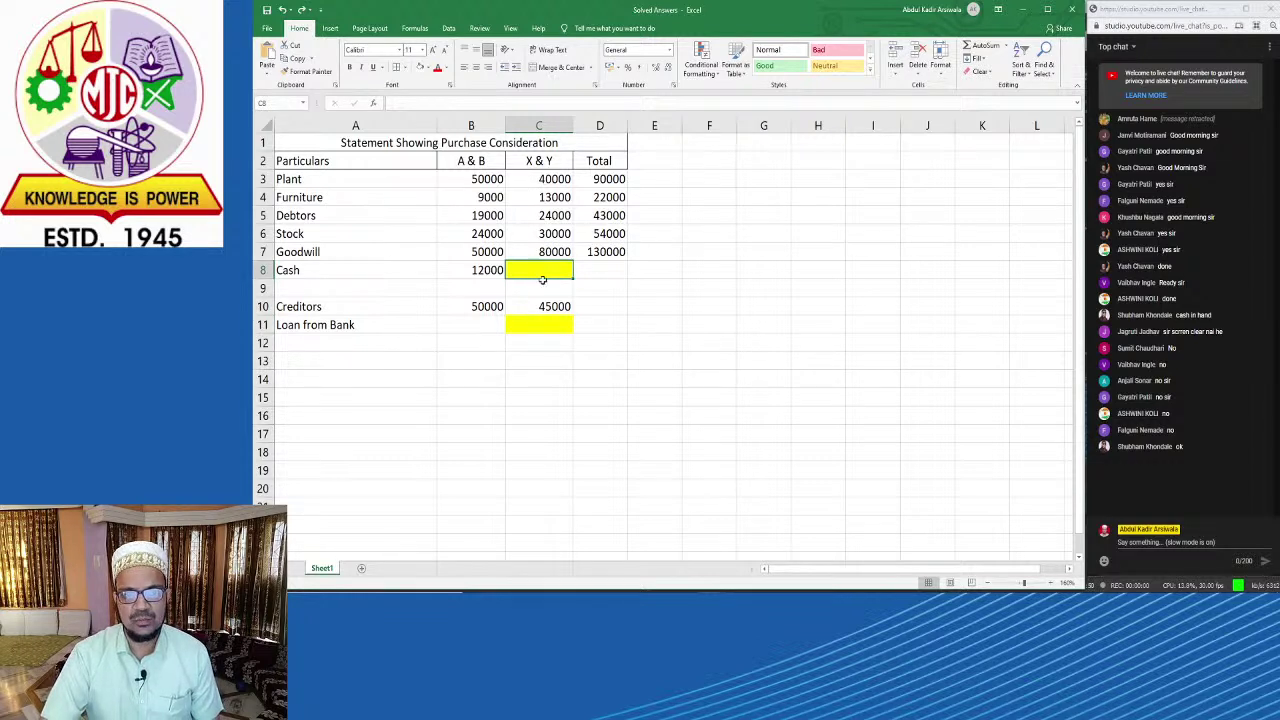
click(541, 327)
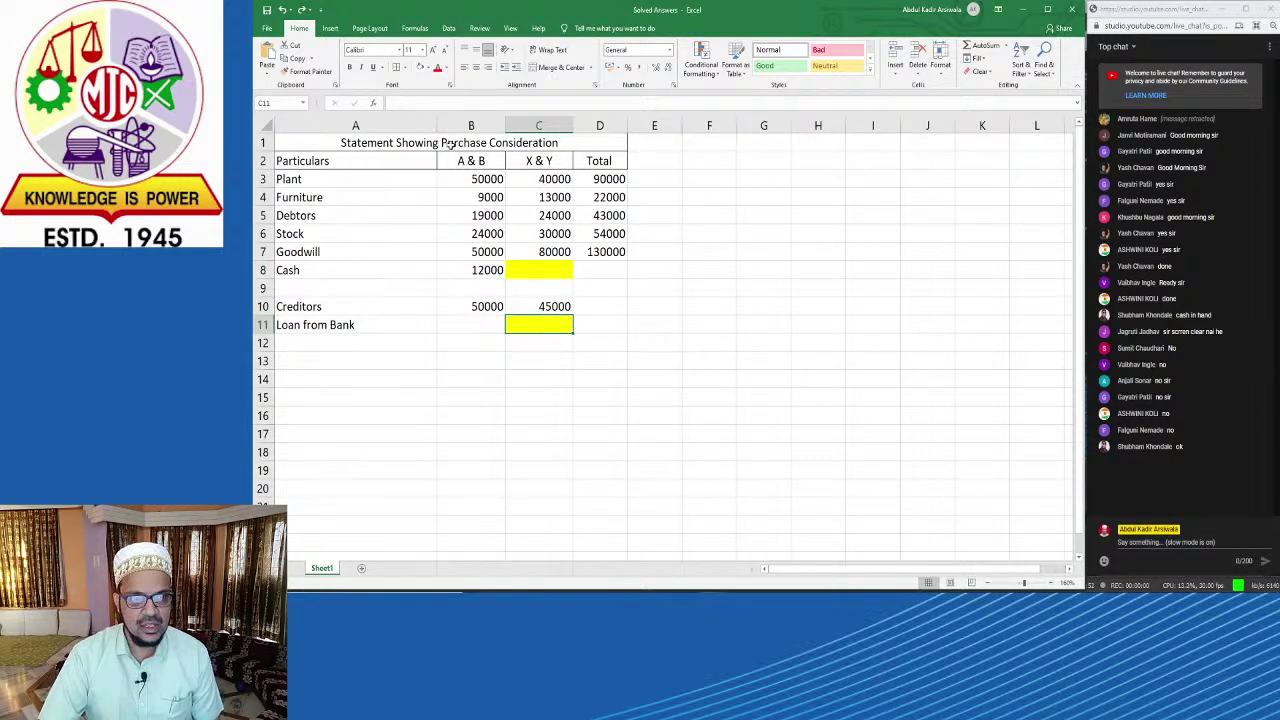
Step: Fill in the Total column with 12000 for Cash, 95000 for Creditors and 0 for Loan from Bank
click(585, 275)
text(12000)
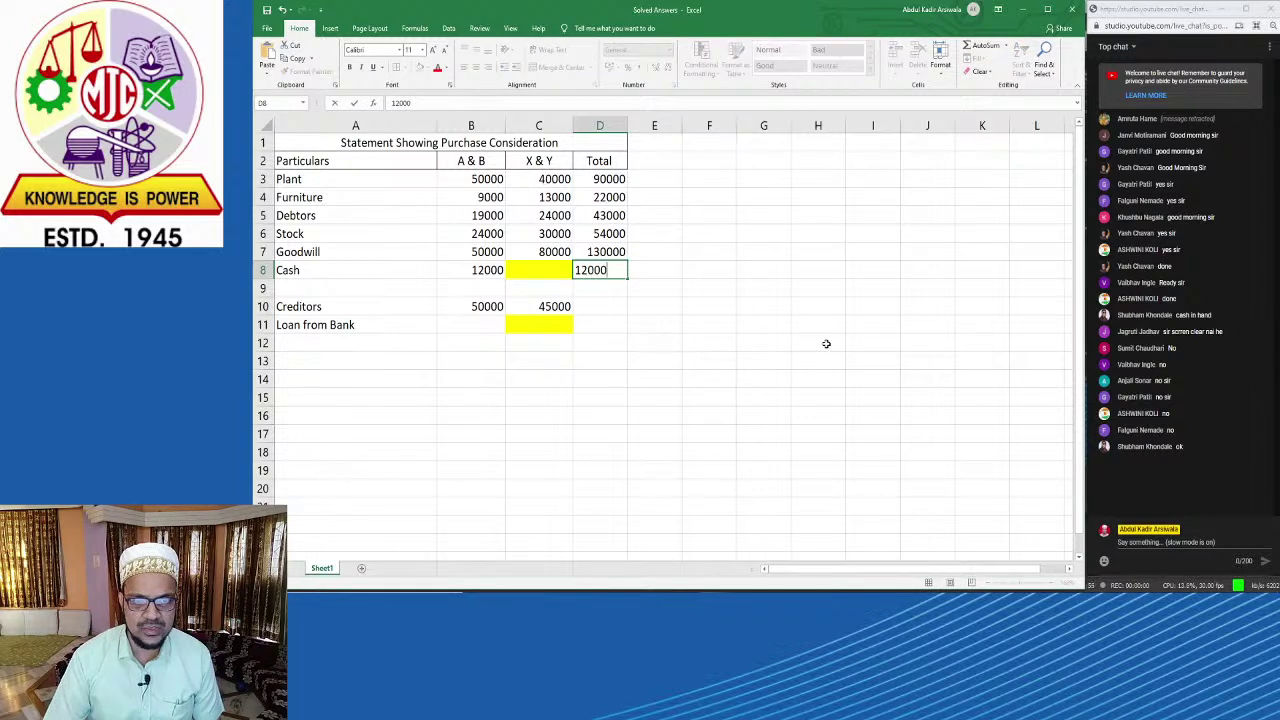
key(Return)
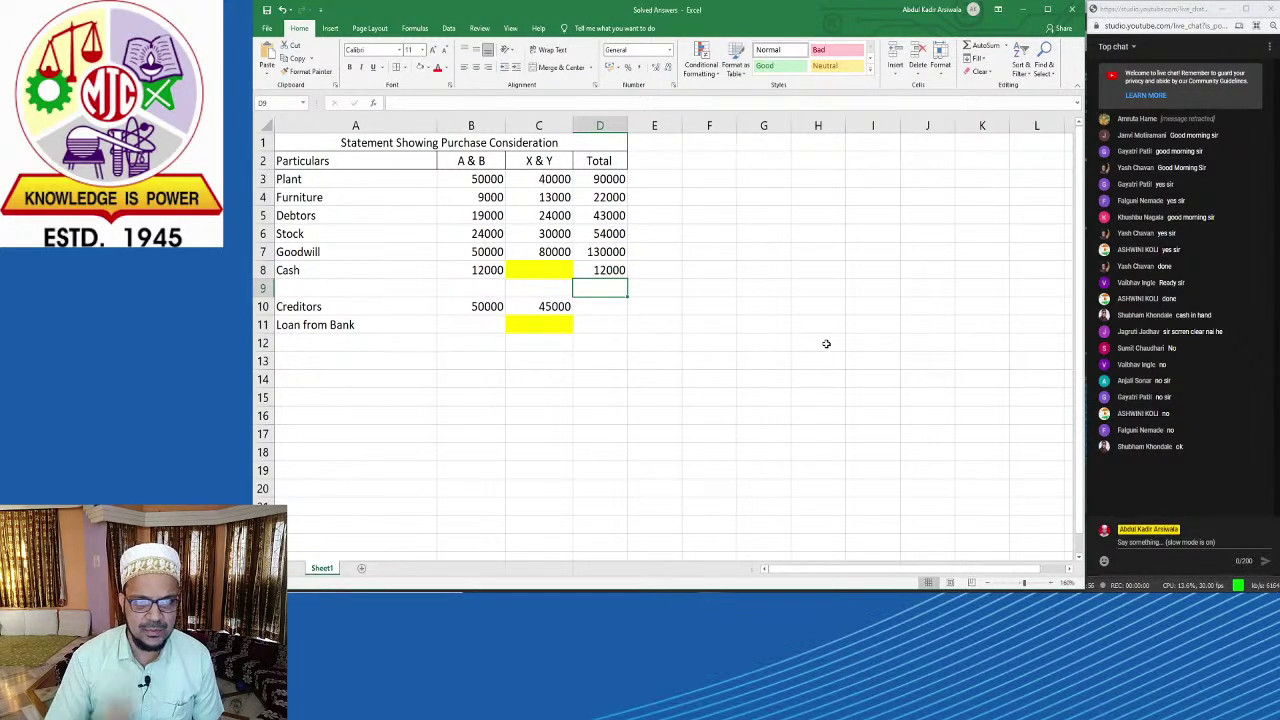
click(599, 308)
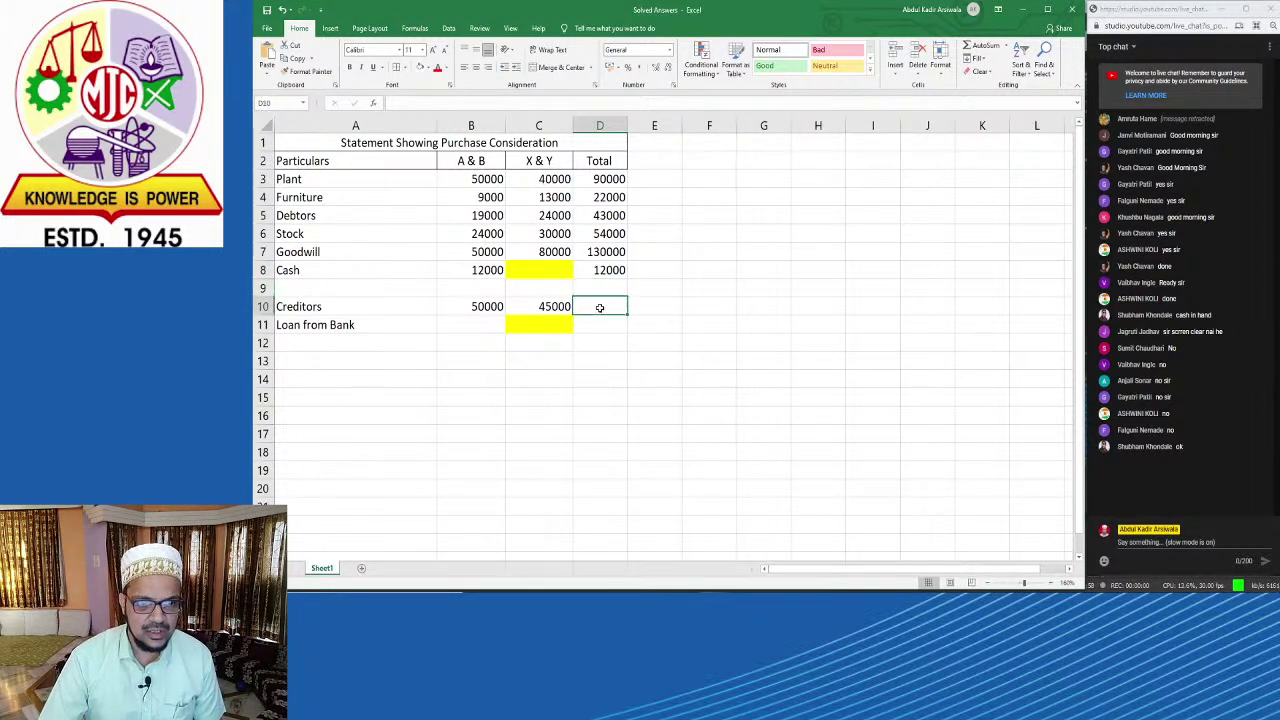
text(95000)
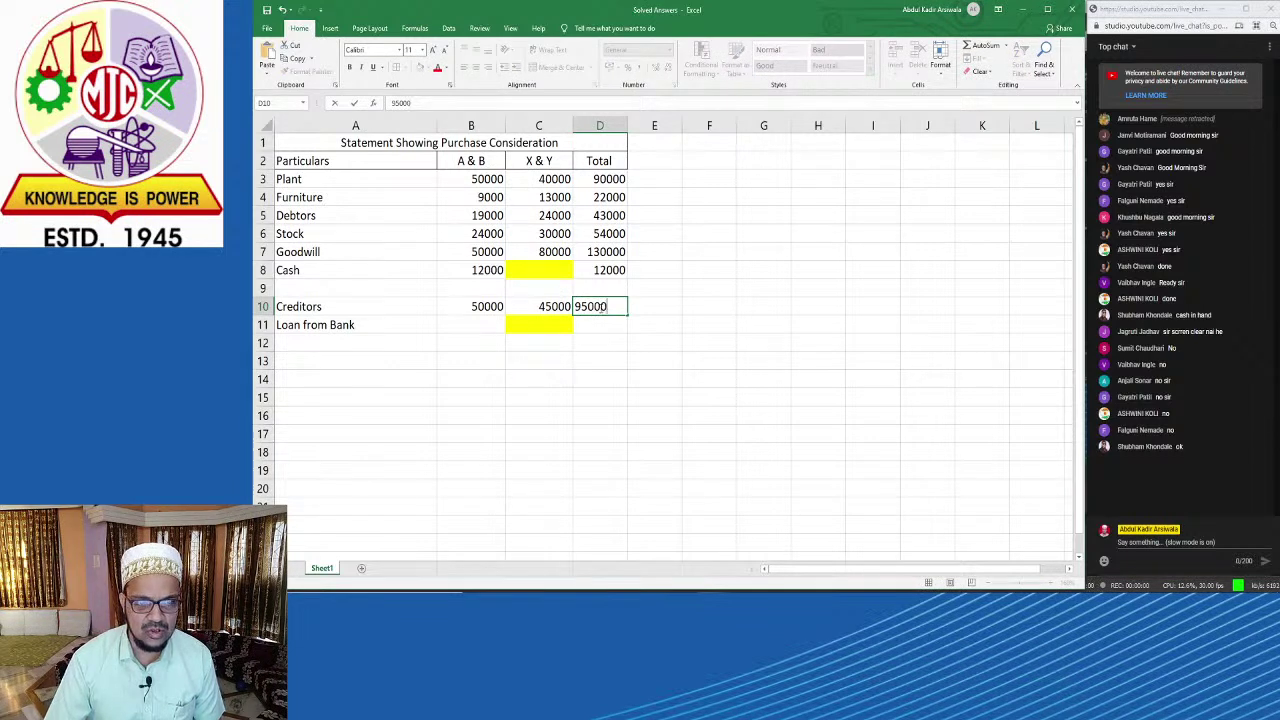
key(Return)
text(0)
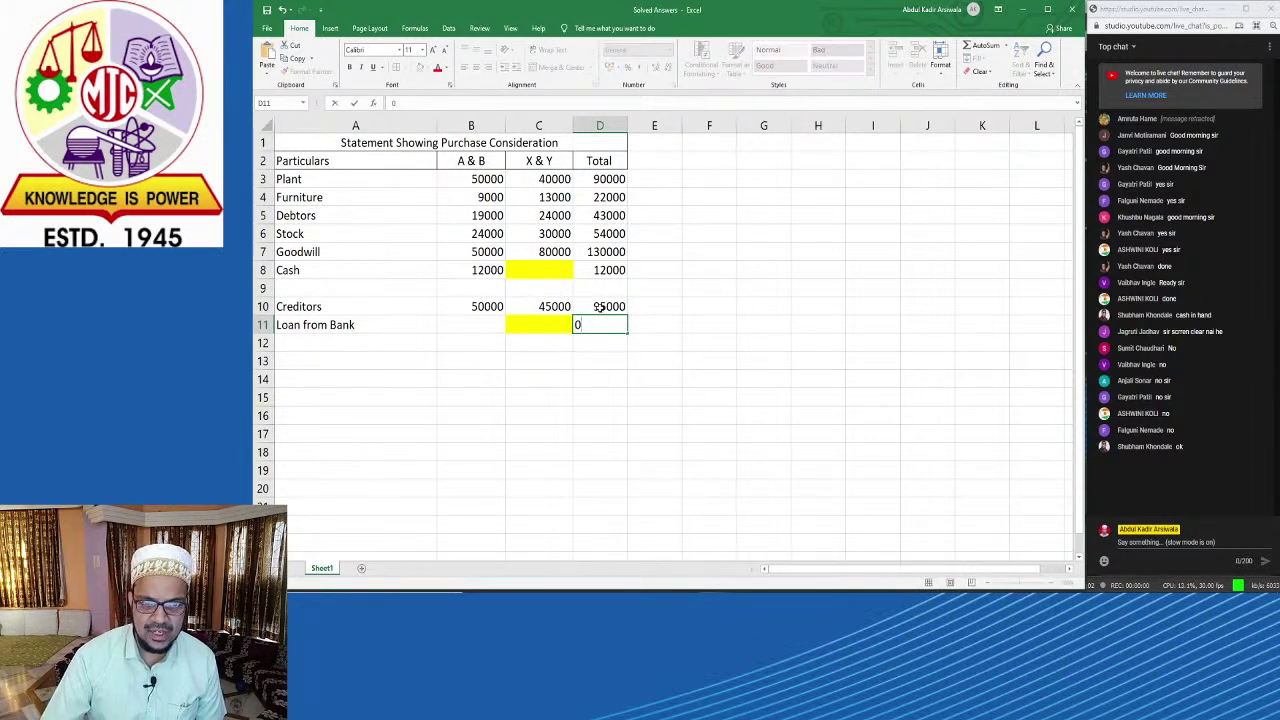
click(605, 373)
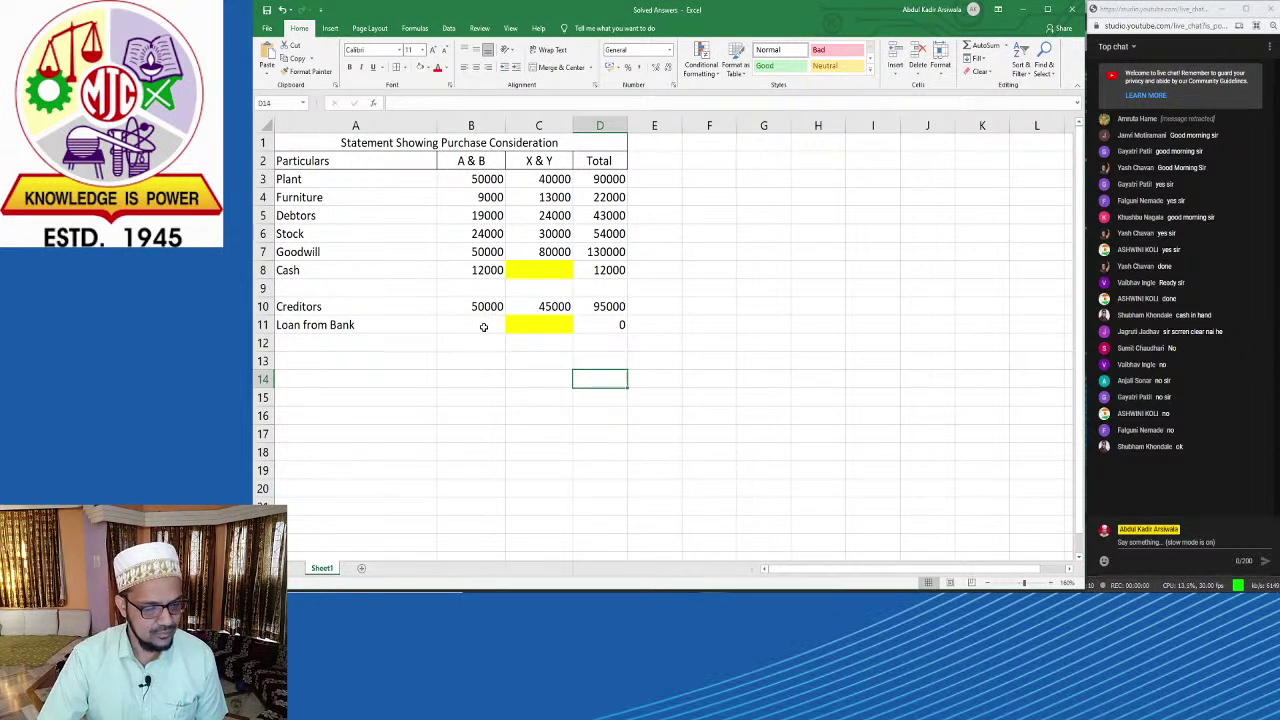
Step: Add the bold heading "Less liabilities" in cell A9, above the Creditors row
click(334, 288)
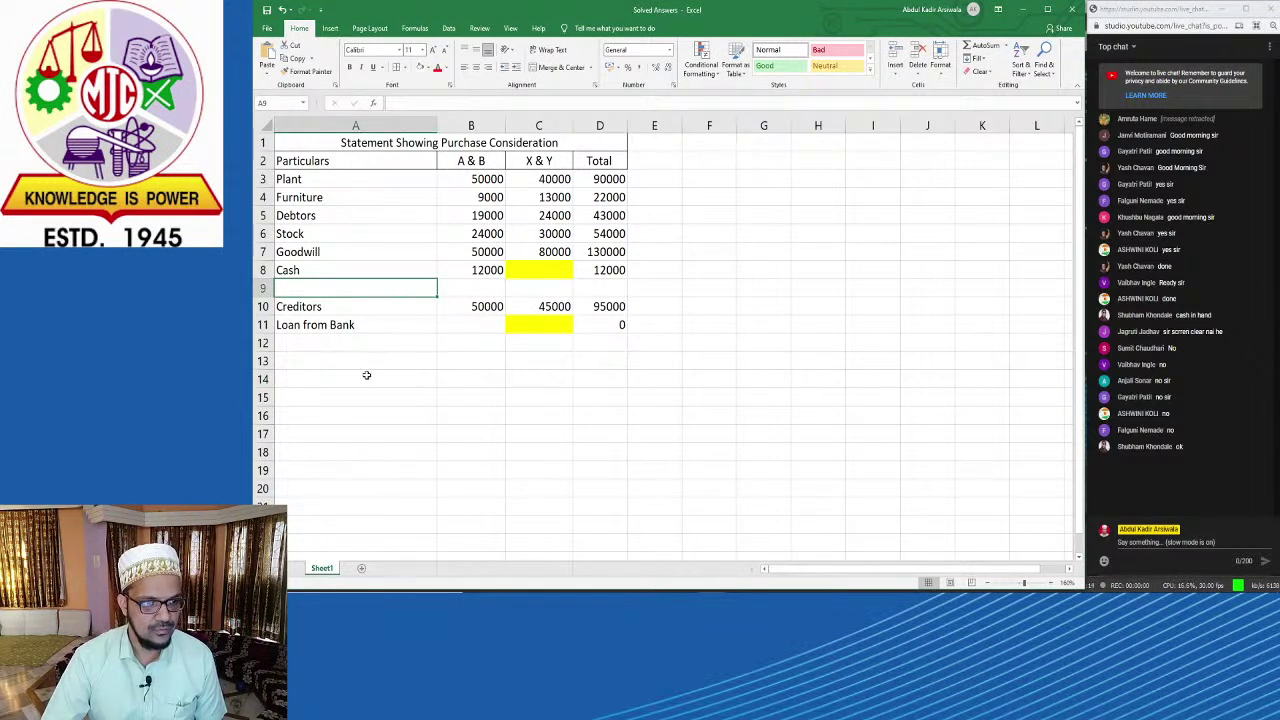
key(ctrl+z)
key(ctrl+y)
click(371, 291)
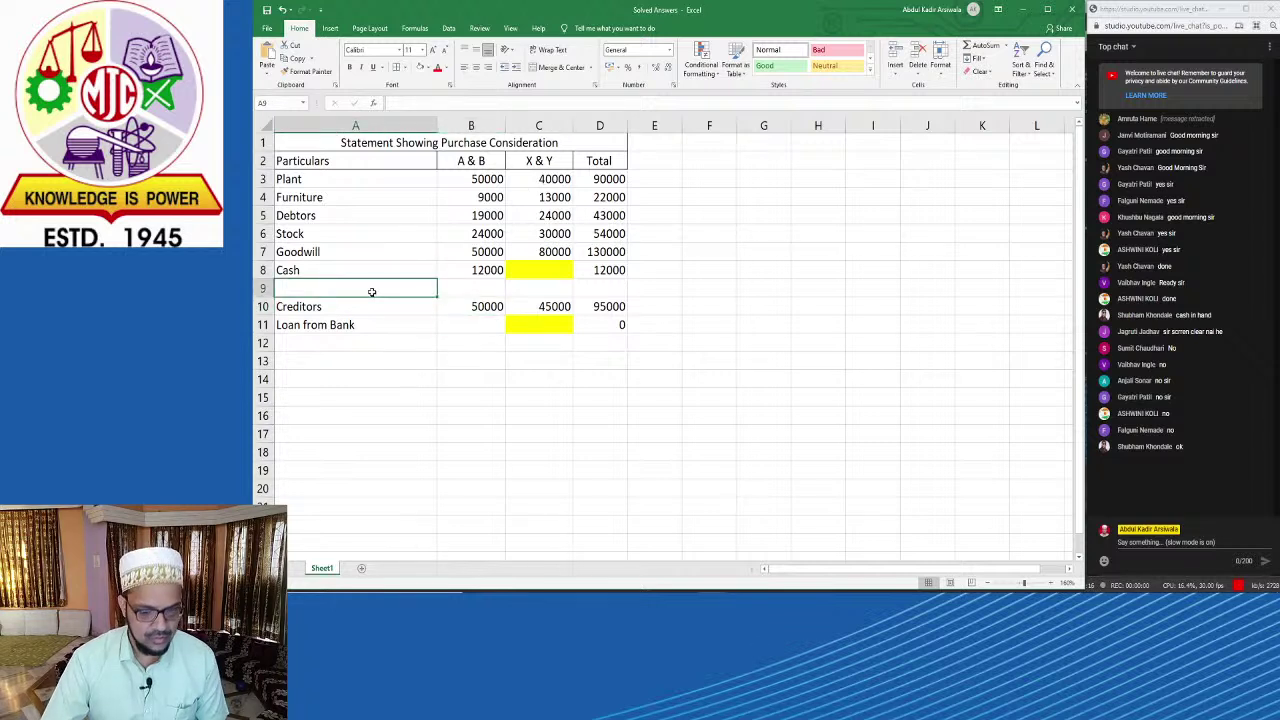
text(Less)
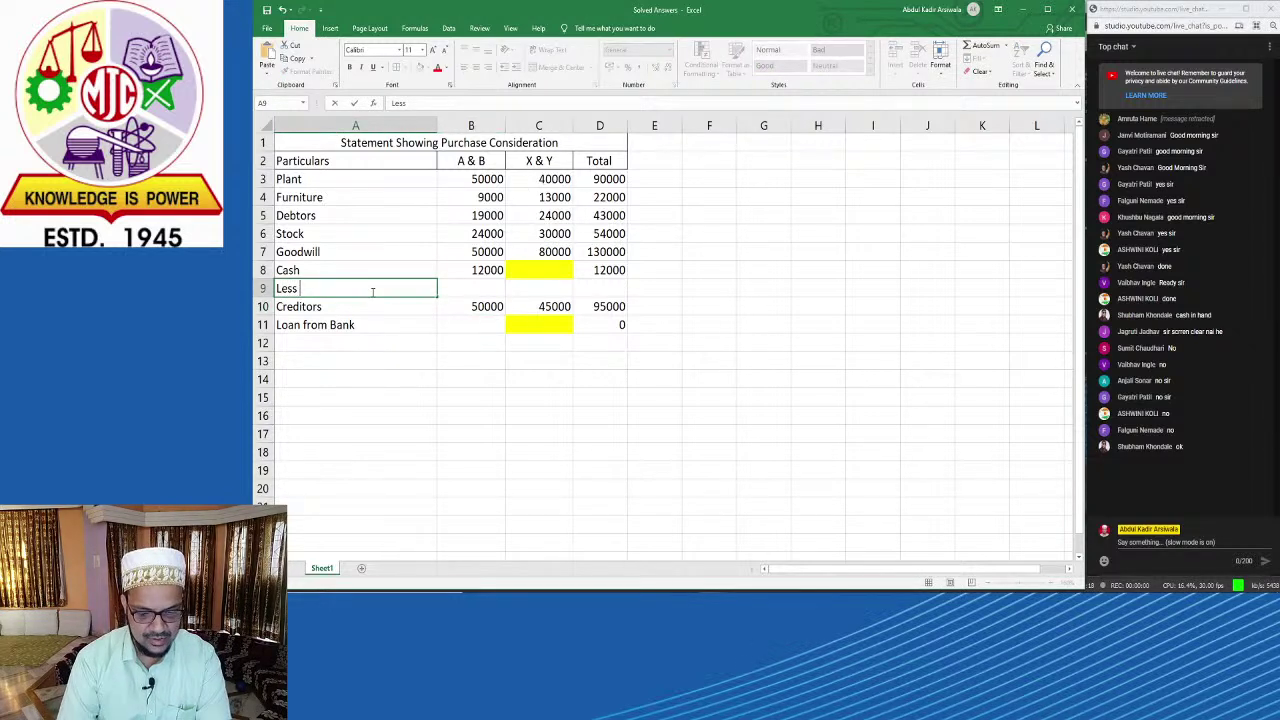
text( liabilitie)
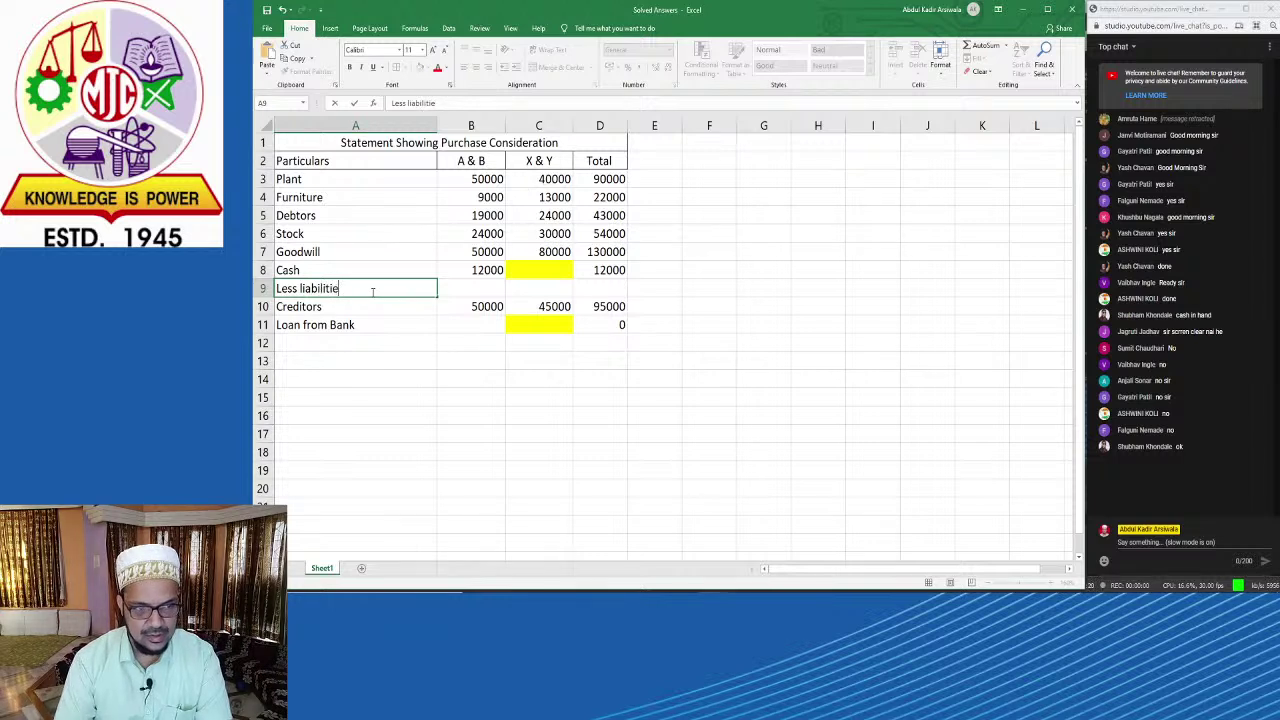
text(s)
key(Return)
click(372, 290)
key(ctrl+b)
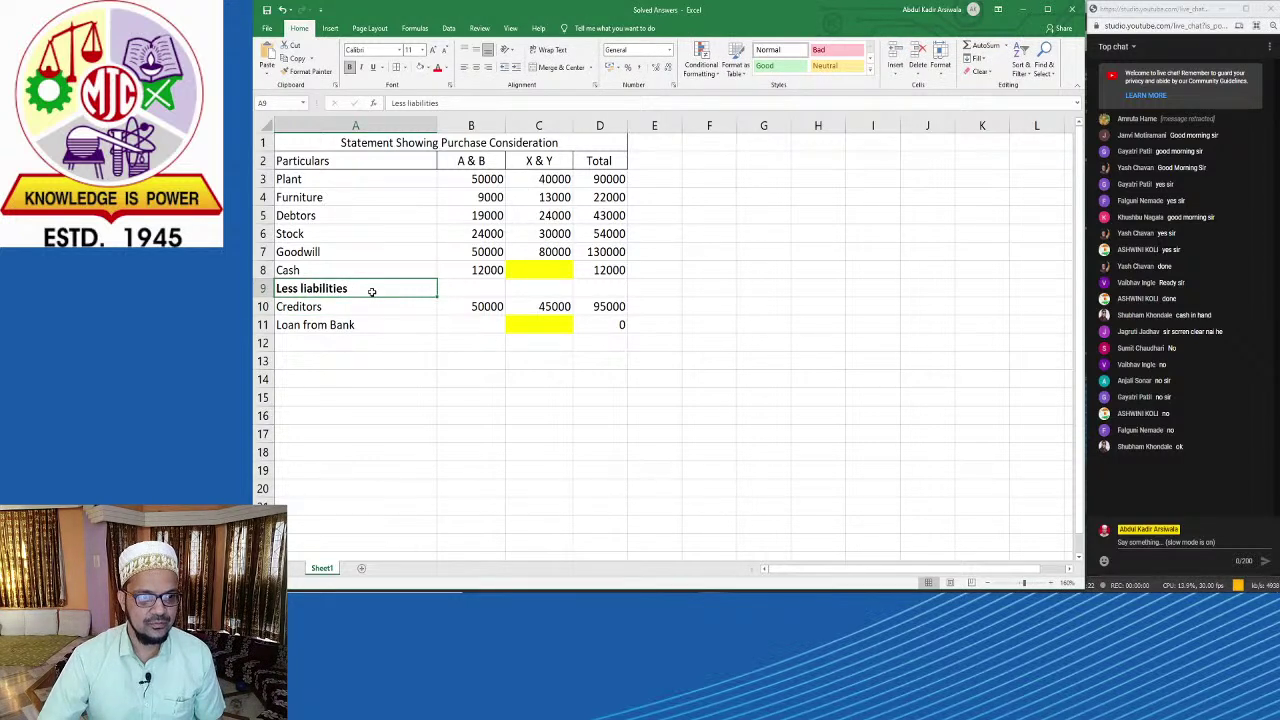
click(440, 430)
click(478, 312)
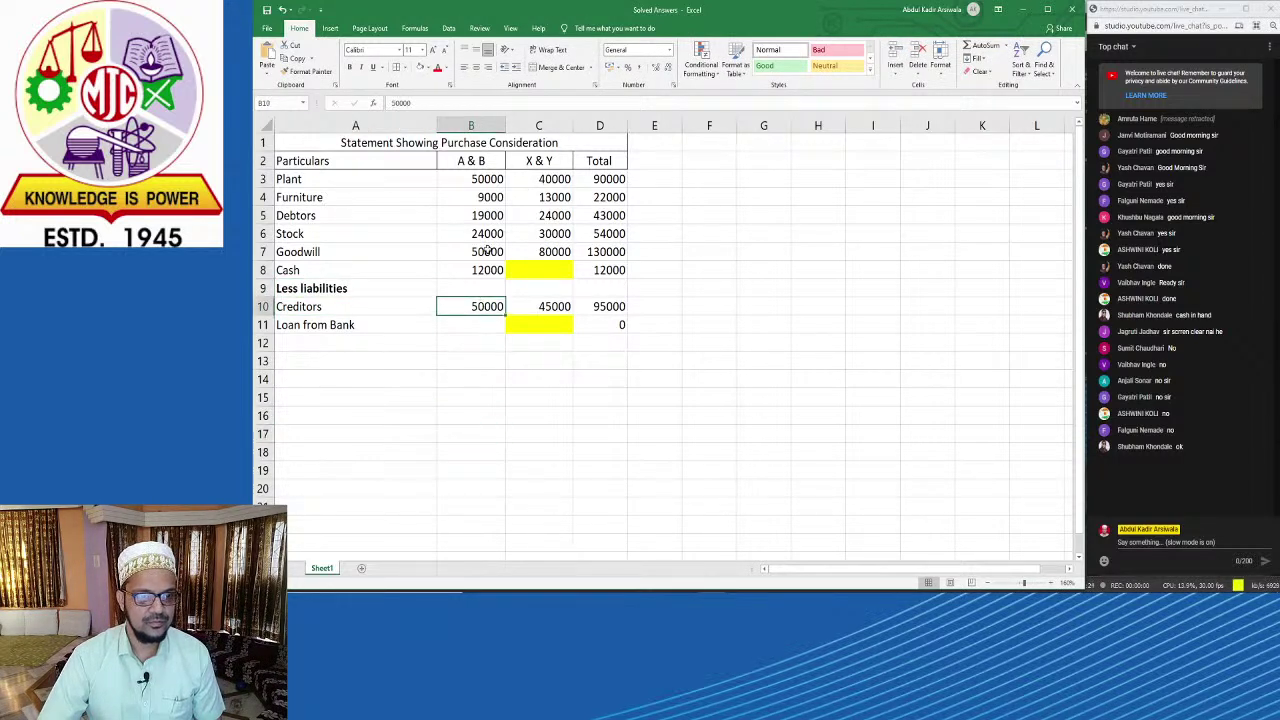
click(391, 103)
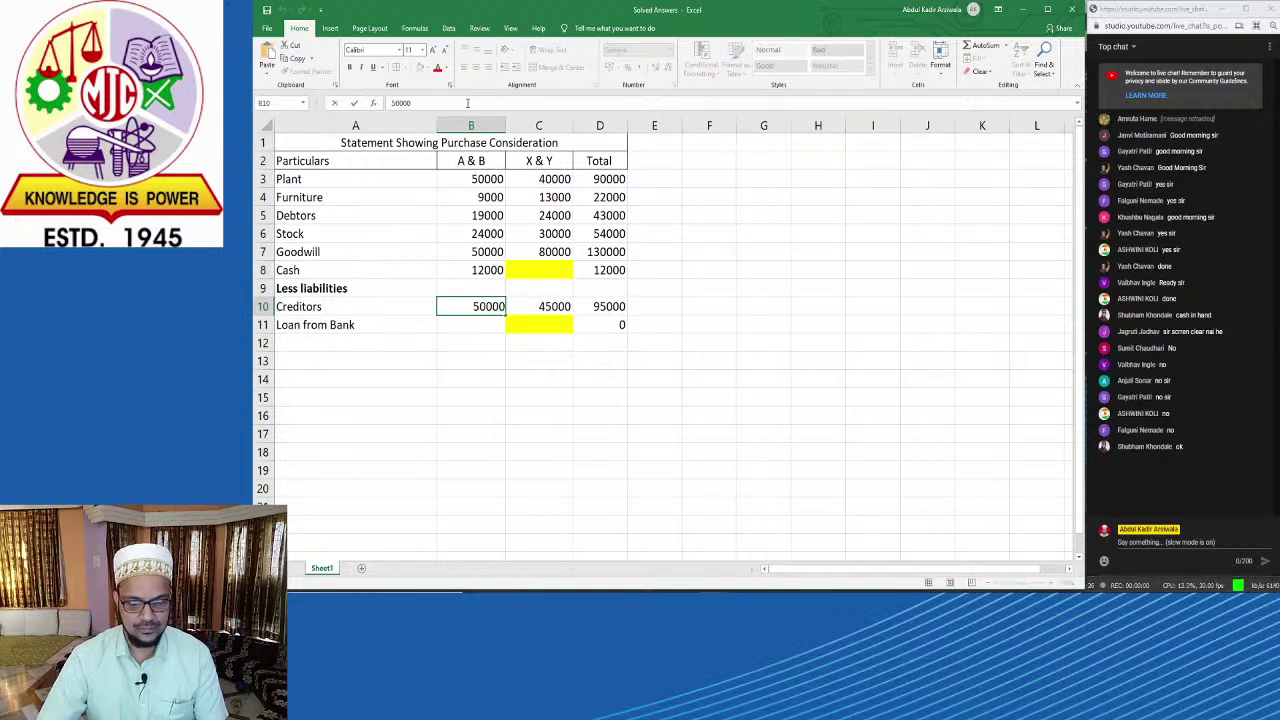
click(500, 414)
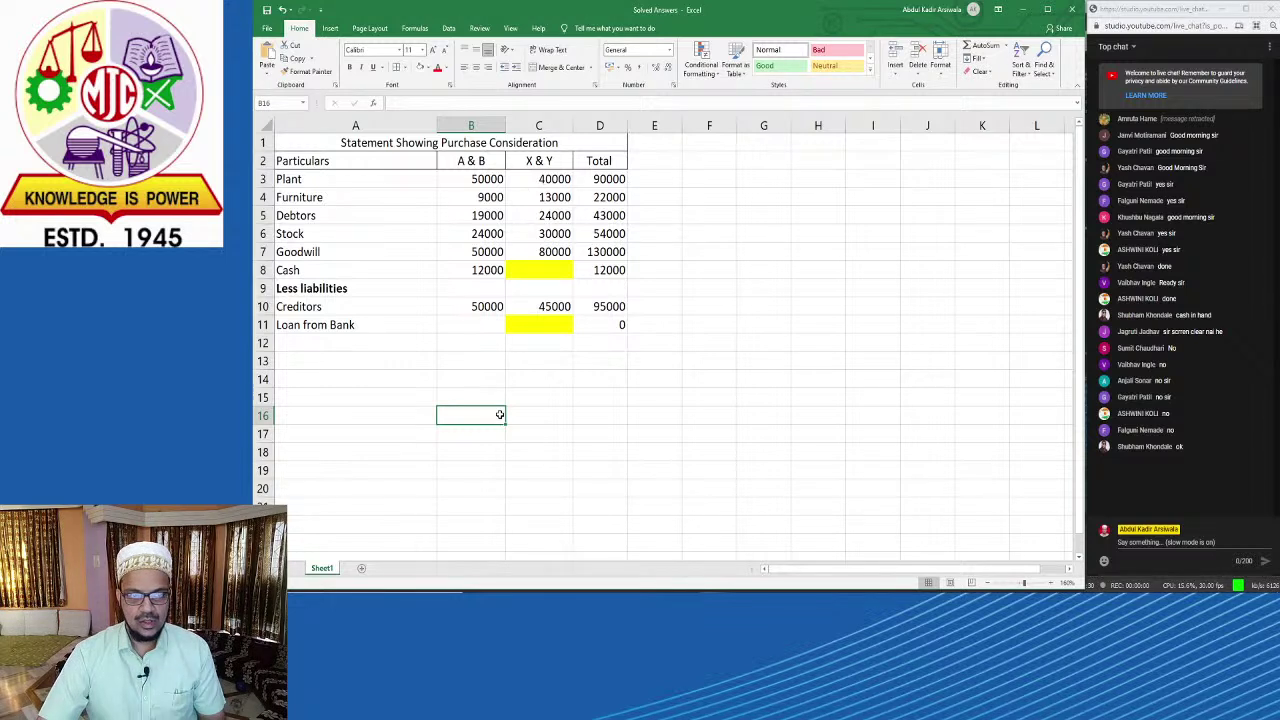
click(488, 359)
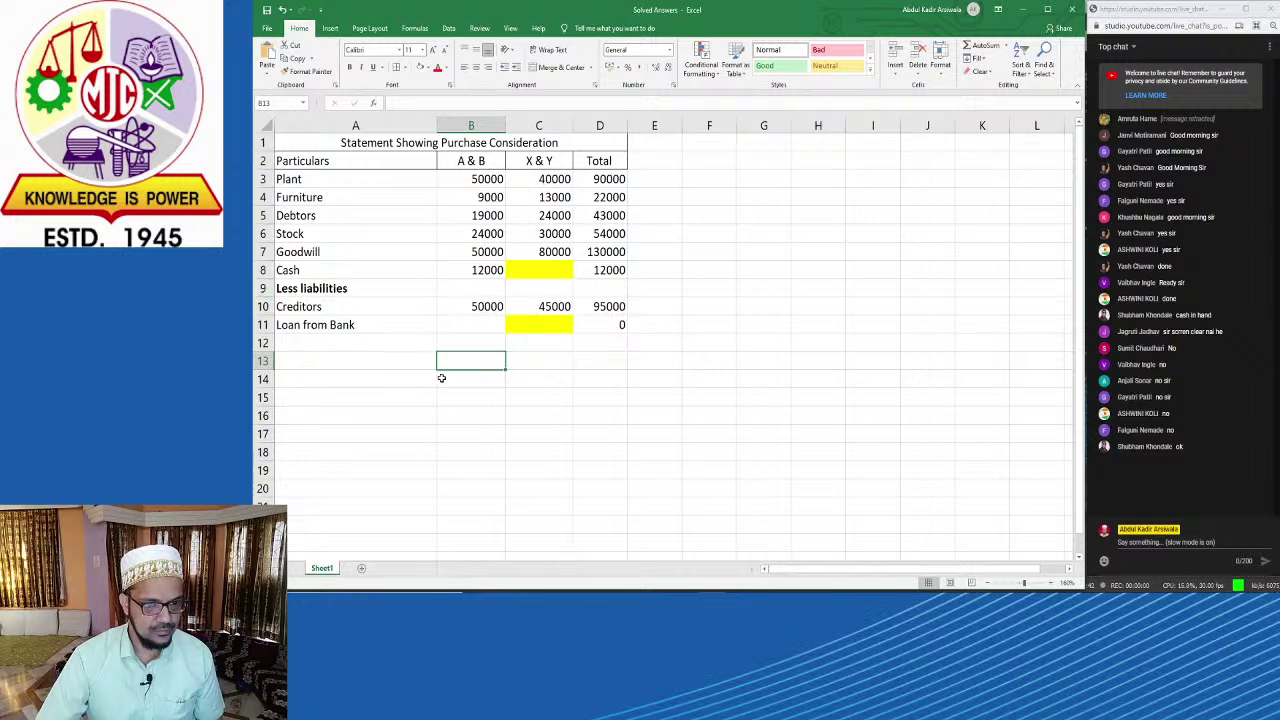
click(465, 302)
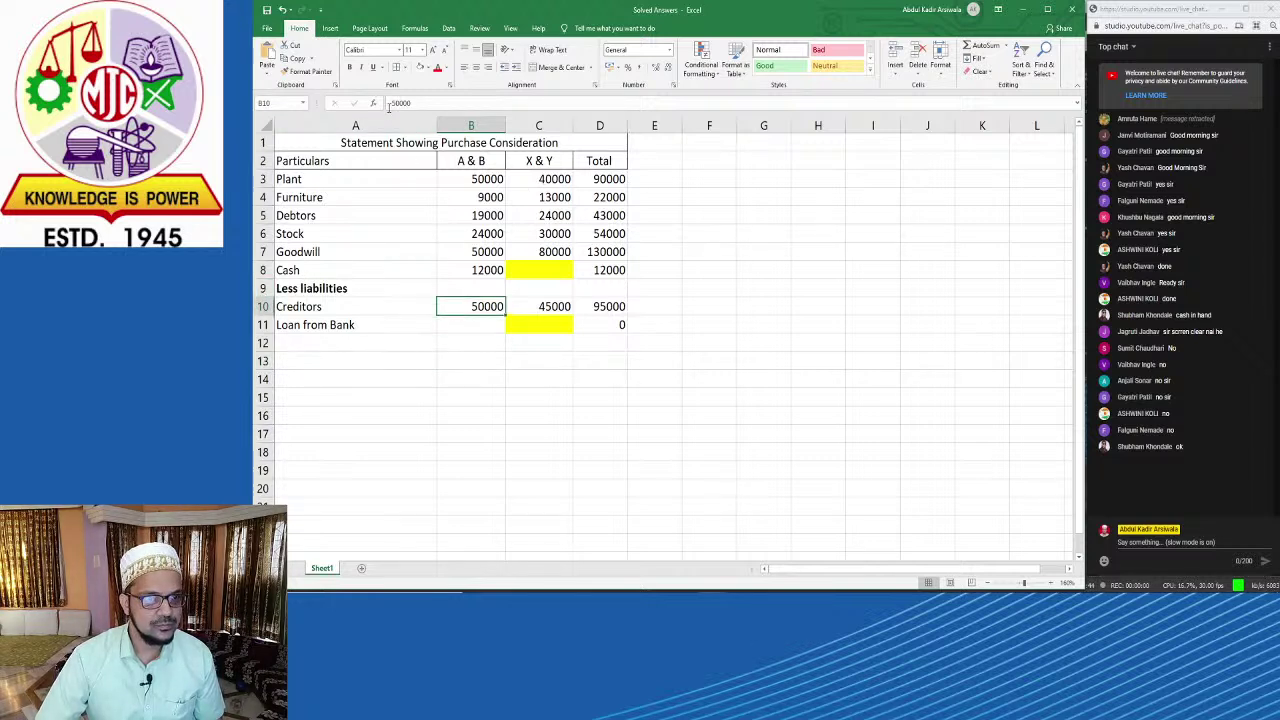
key(F2)
key(Home)
text(-)
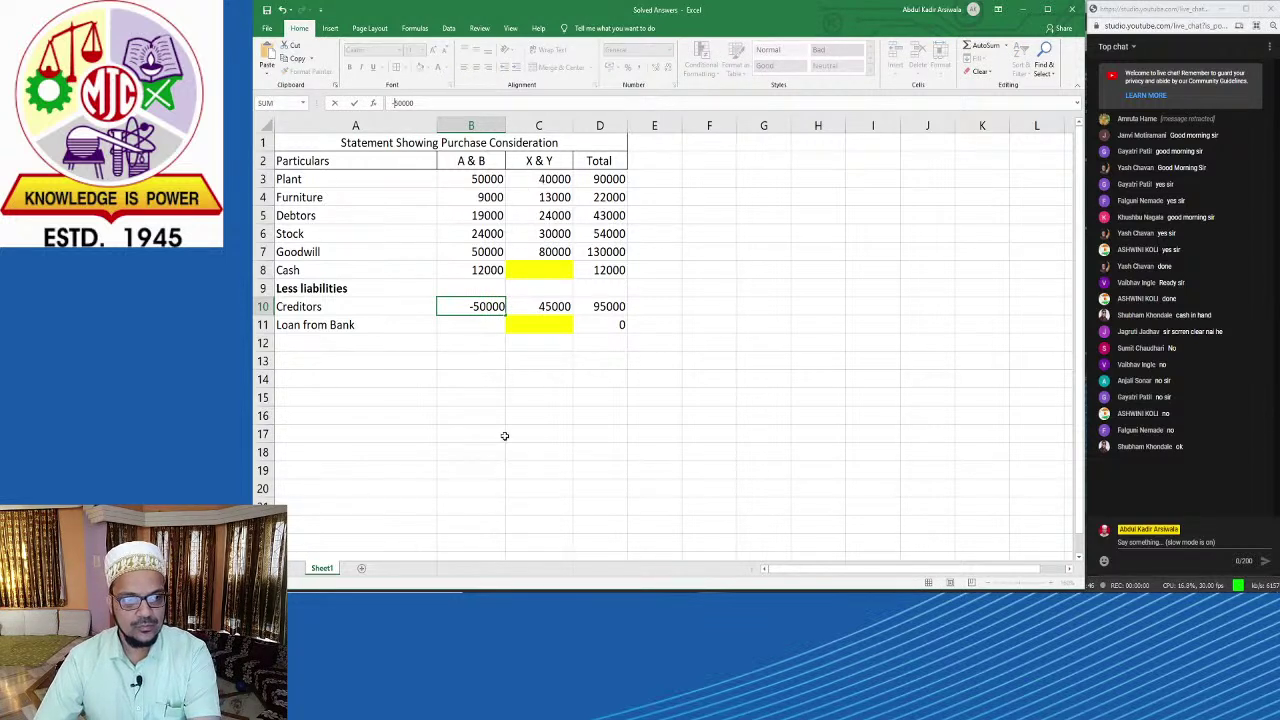
click(490, 433)
key(Escape)
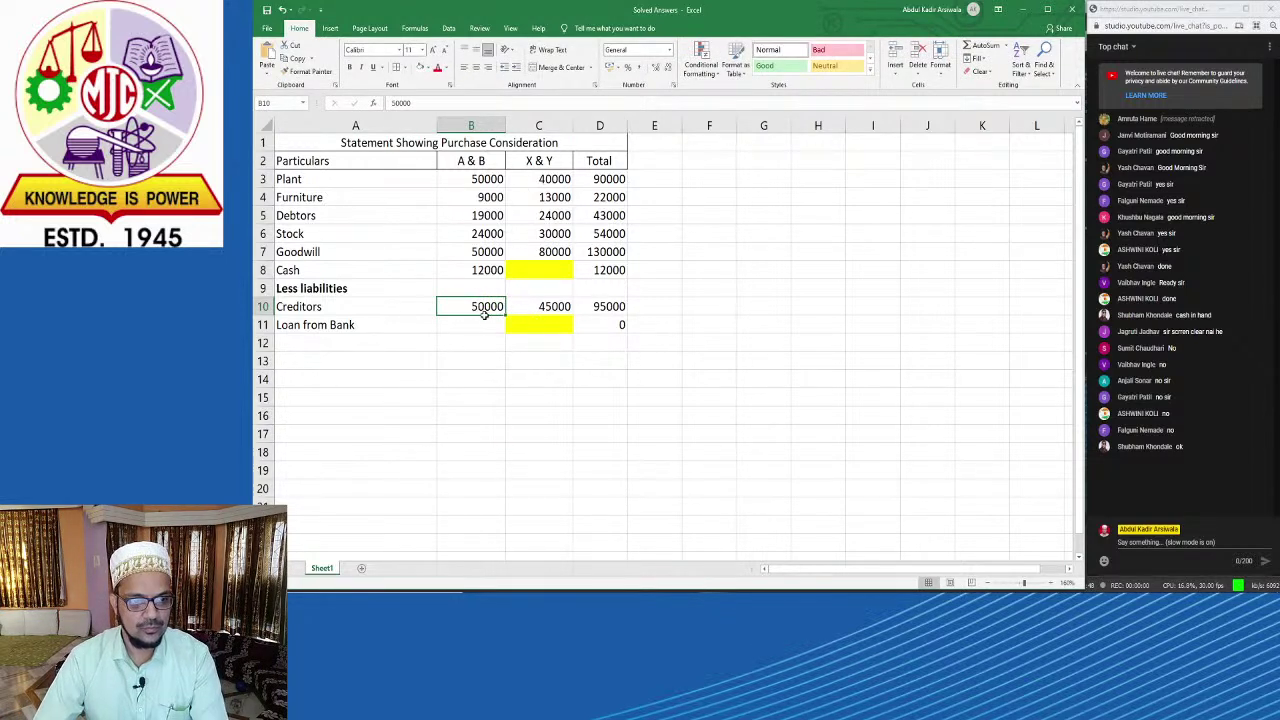
Step: Make the creditors amounts negative, with -50000 for A & B in B10 and -45000 for X & Y in C10
click(395, 104)
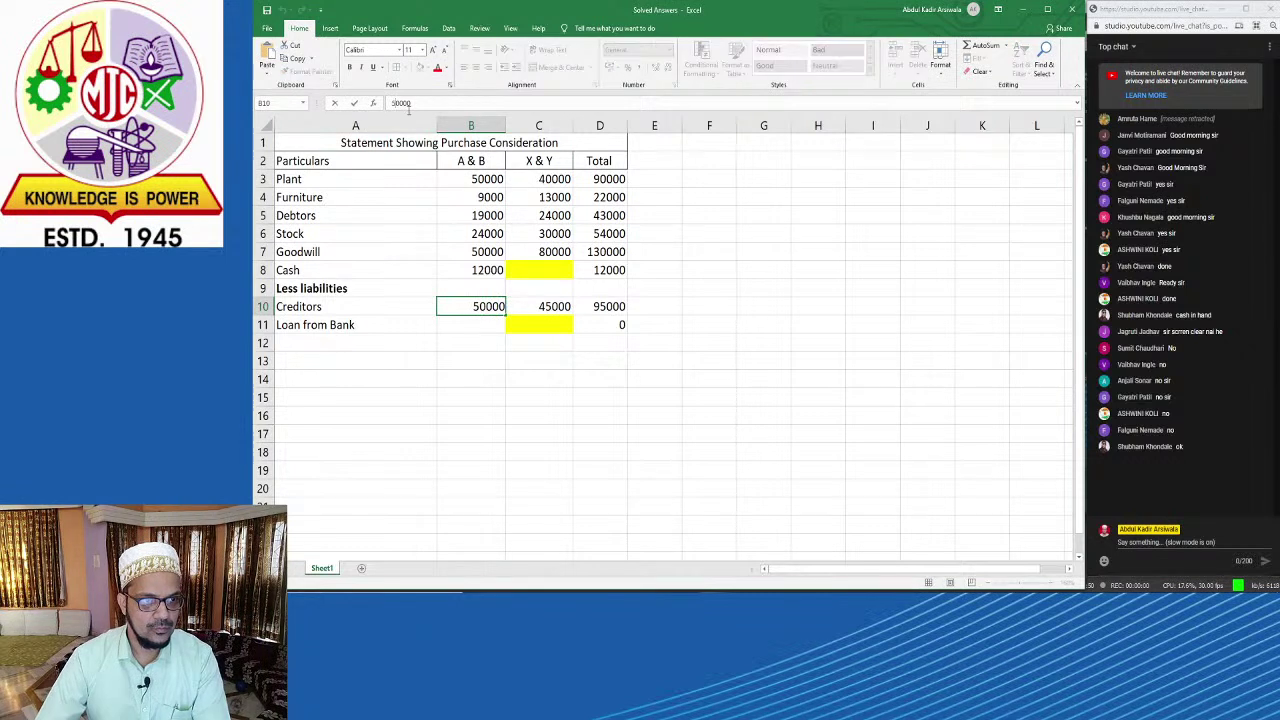
text(-)
key(Return)
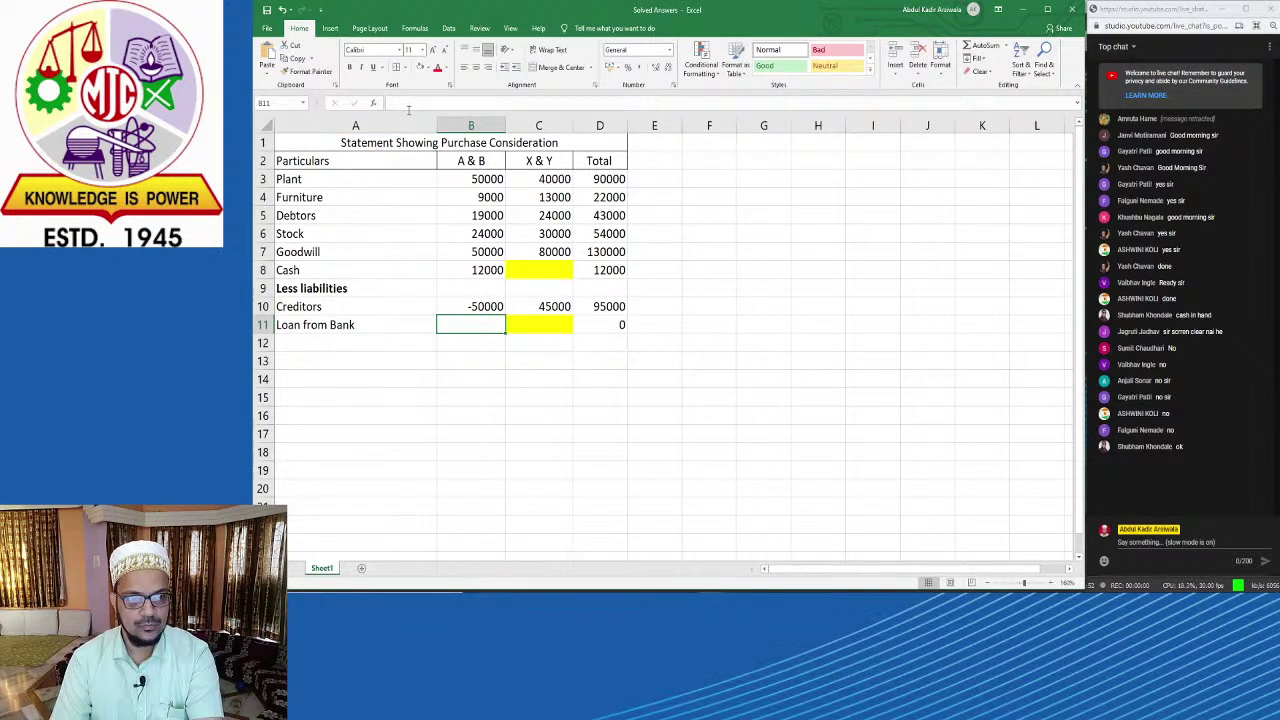
key(Right)
key(Up)
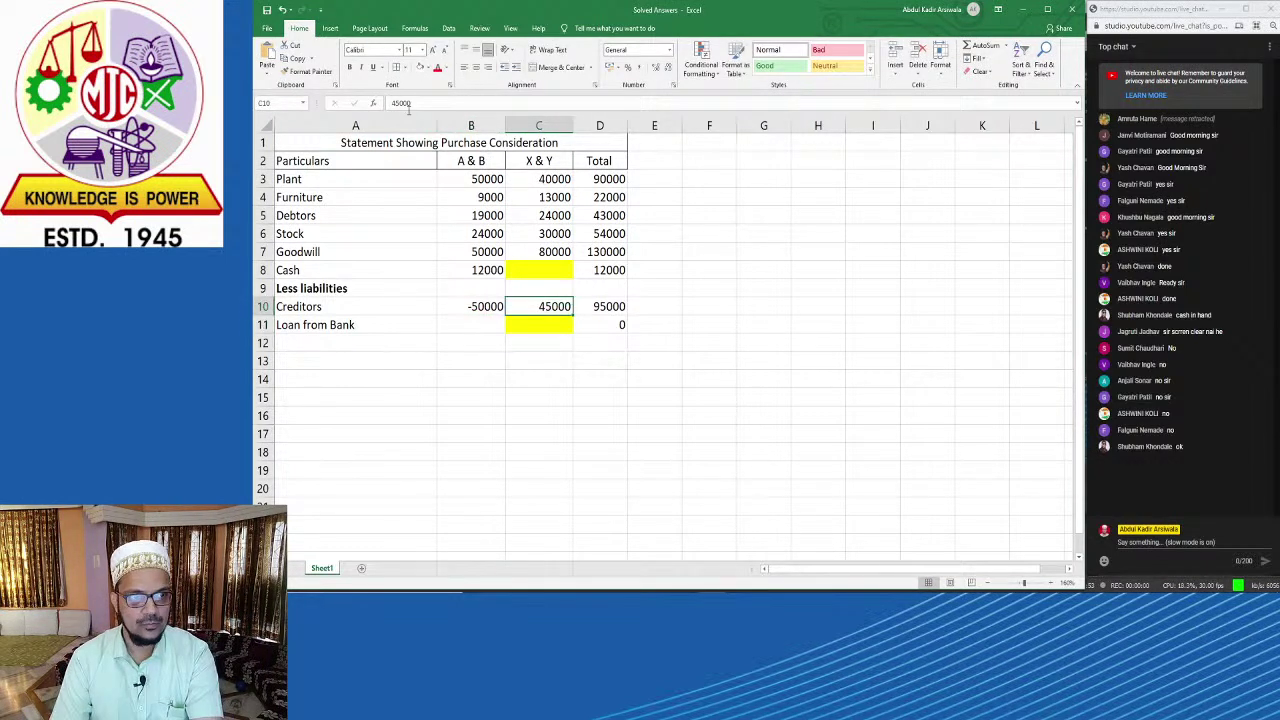
click(408, 104)
text(-)
key(Return)
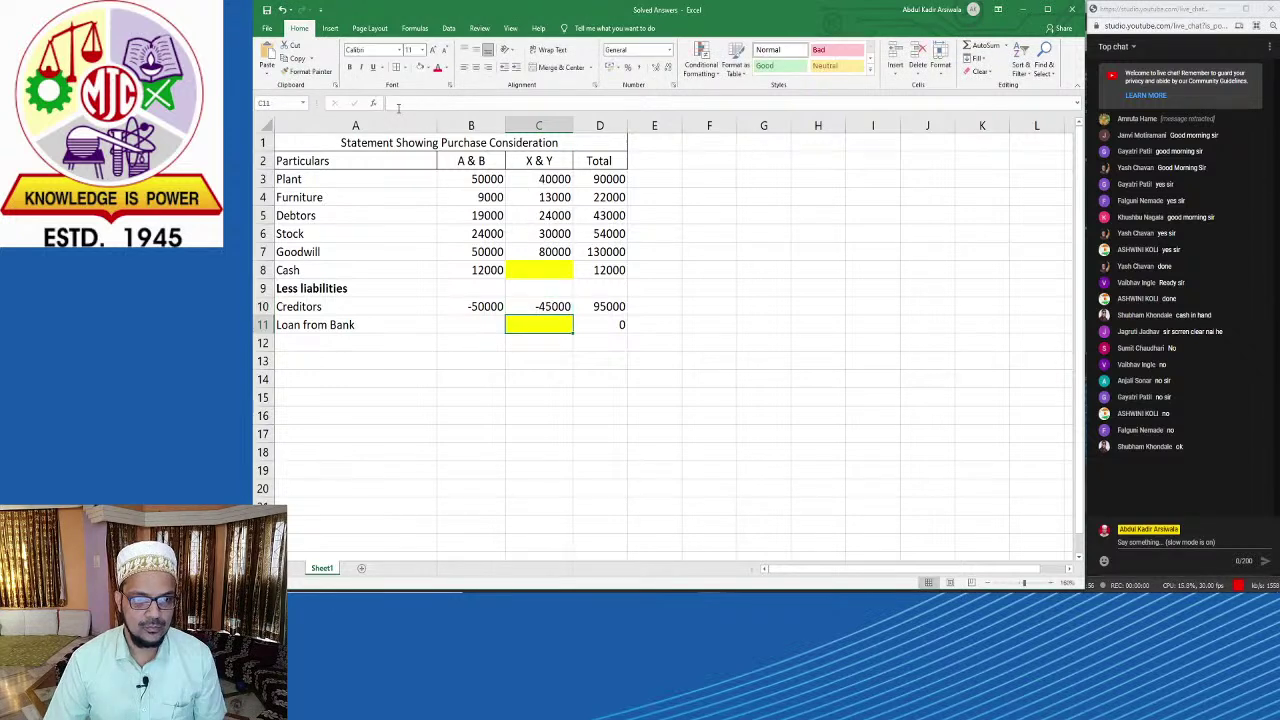
click(513, 430)
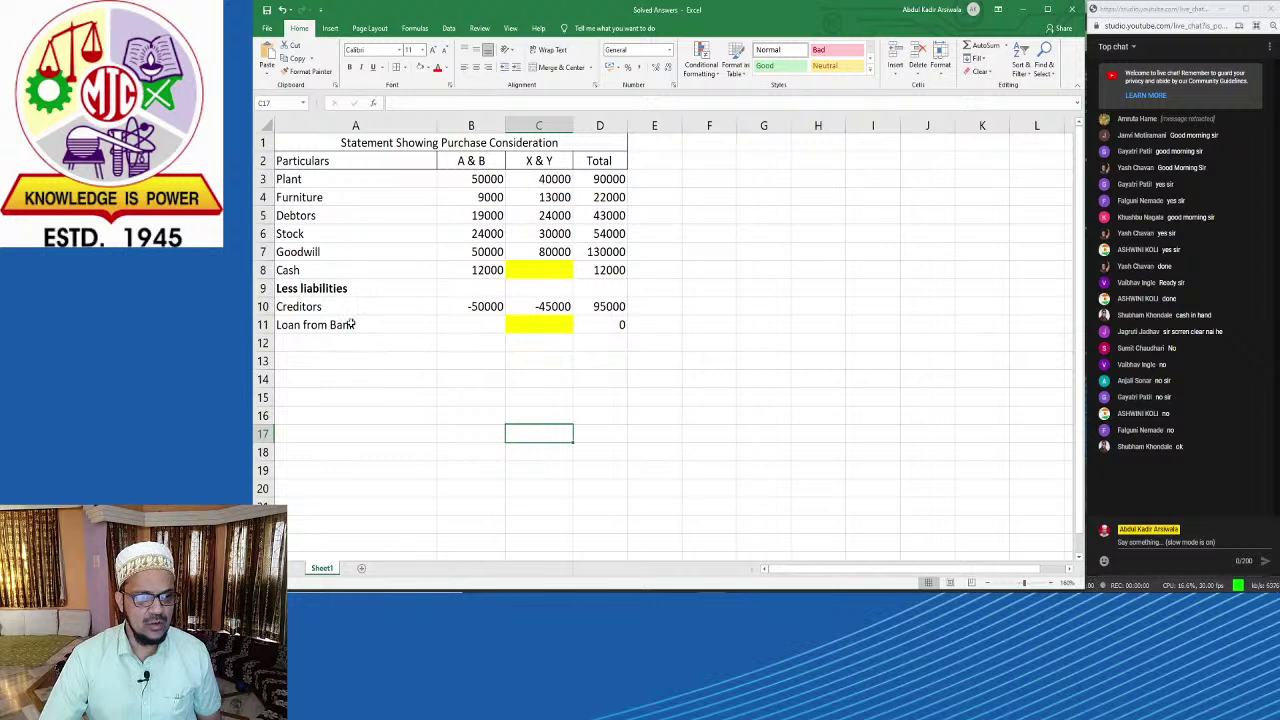
Step: Make the Creditors total negative, with -95000 in D10
key(Up)
key(Up)
key(Up)
key(Up)
key(Up)
key(Up)
key(Up)
key(Right)
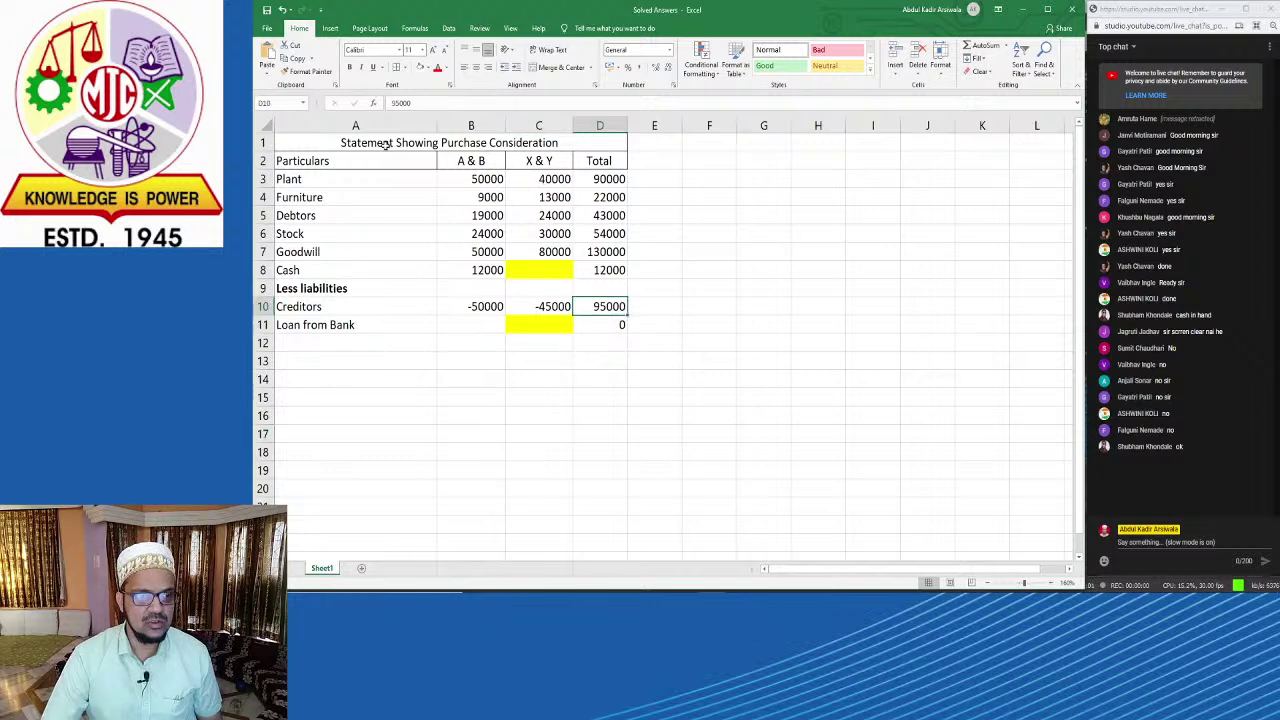
key(F2)
key(Home)
text(-)
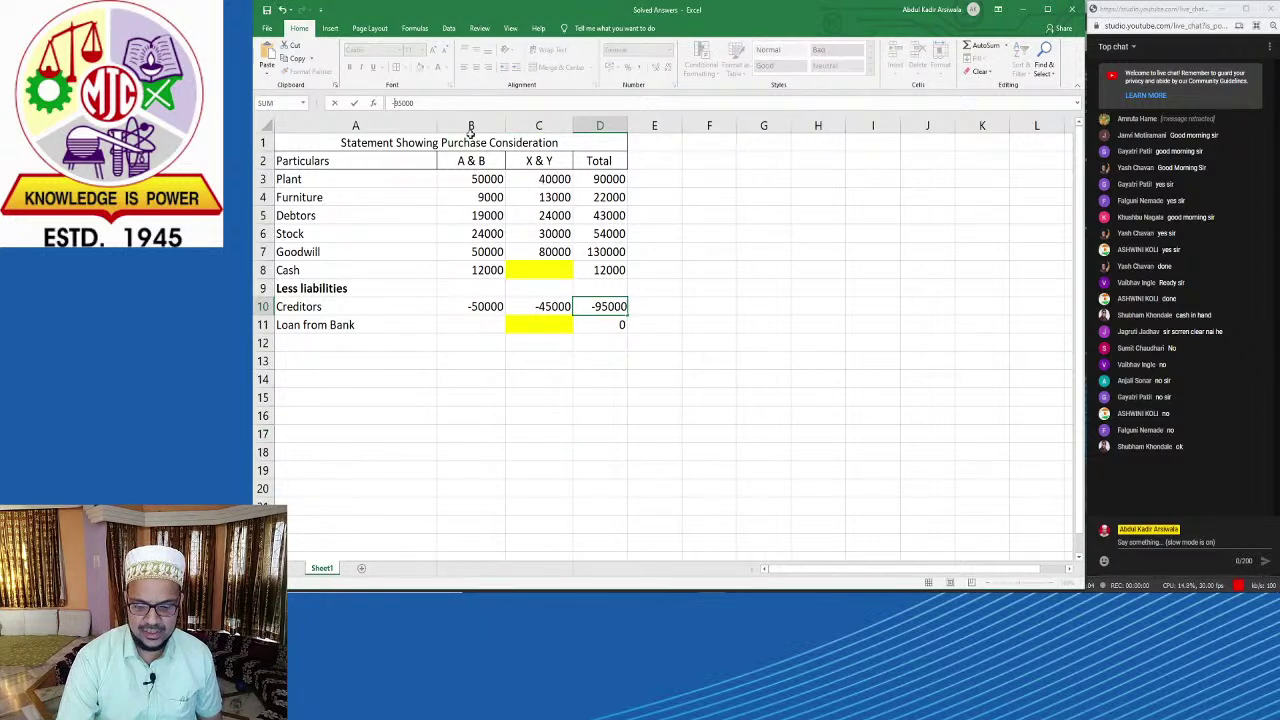
key(Return)
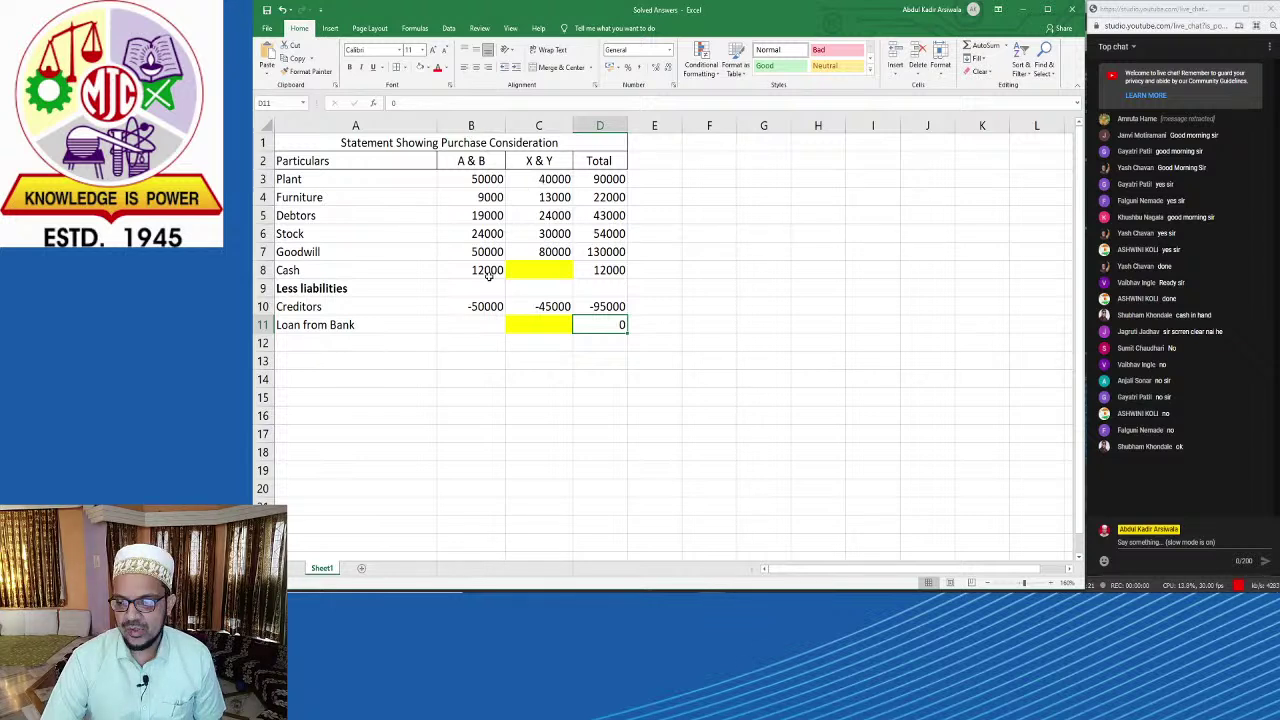
Step: Add the label "Purchase Consideration" in A13, below the liabilities
drag(488, 275, 488, 180)
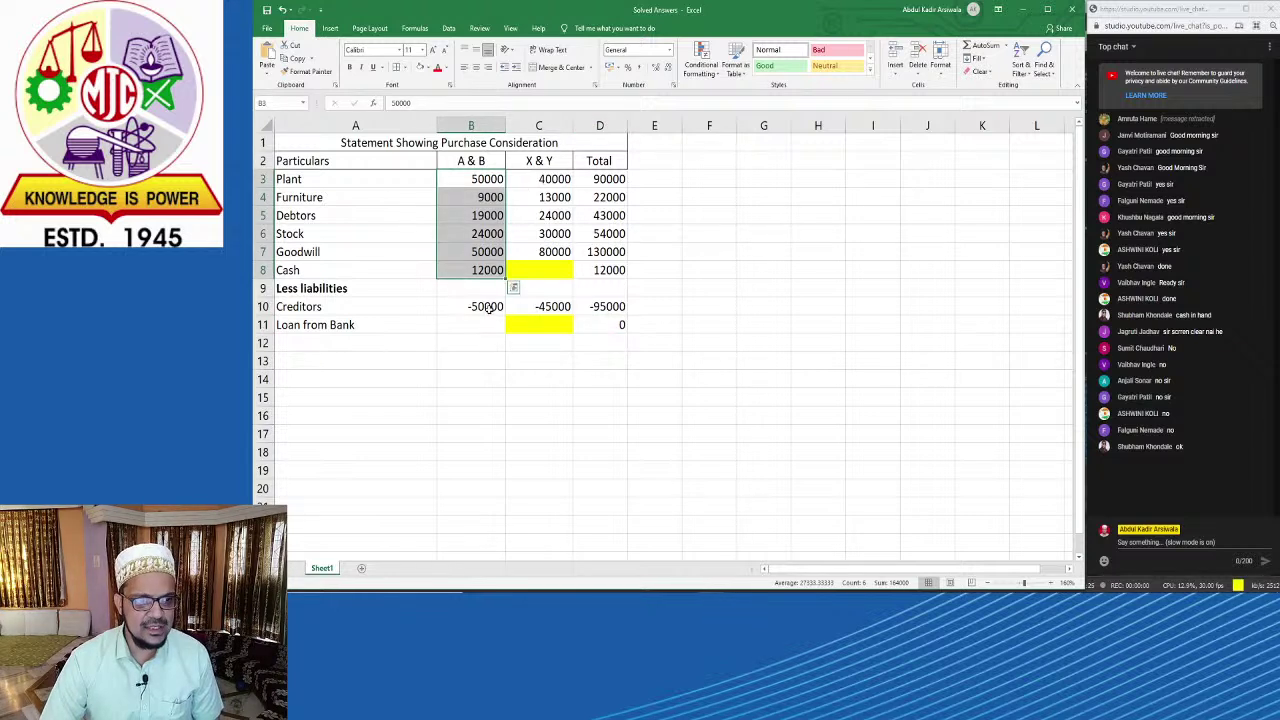
click(490, 308)
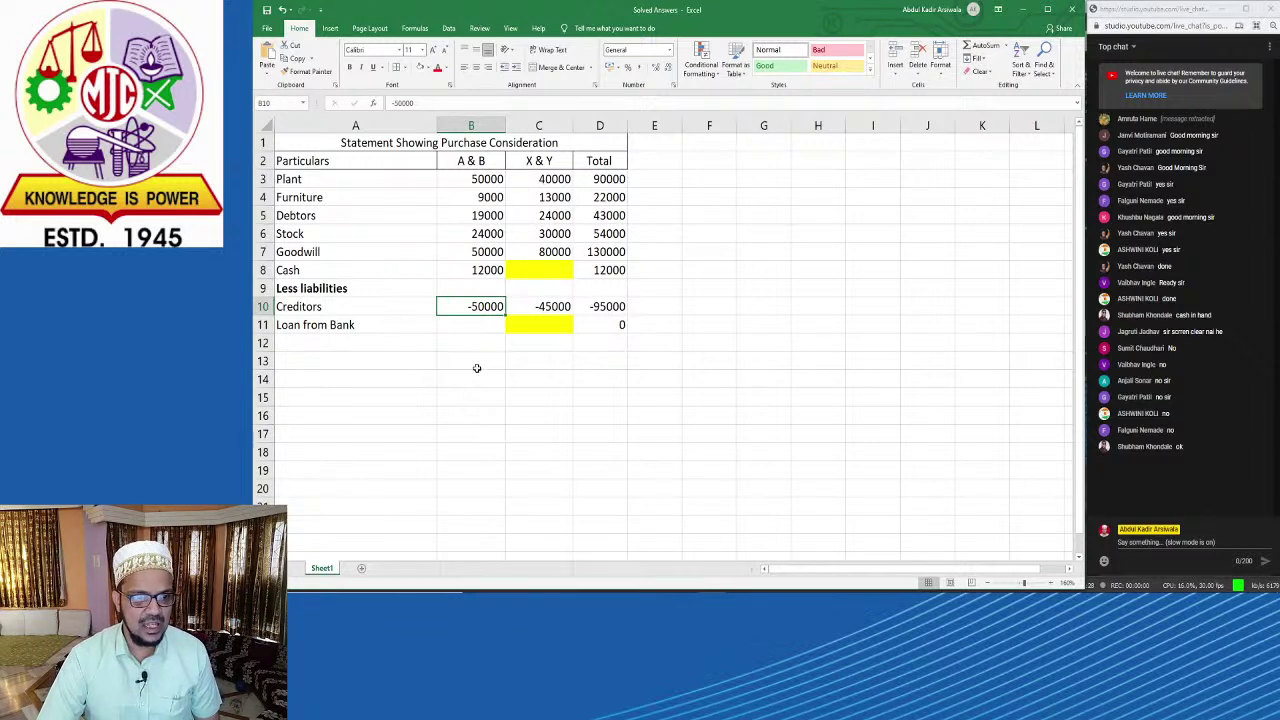
click(390, 362)
text(Pur)
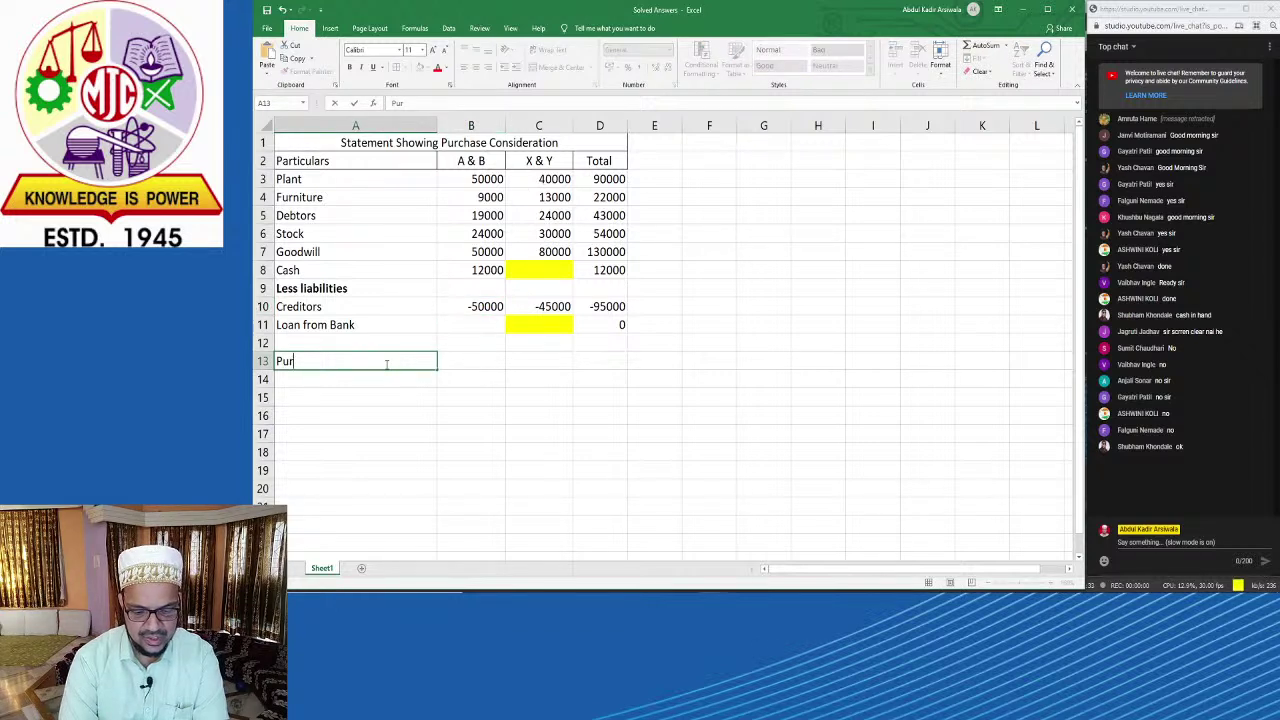
text(chase COns)
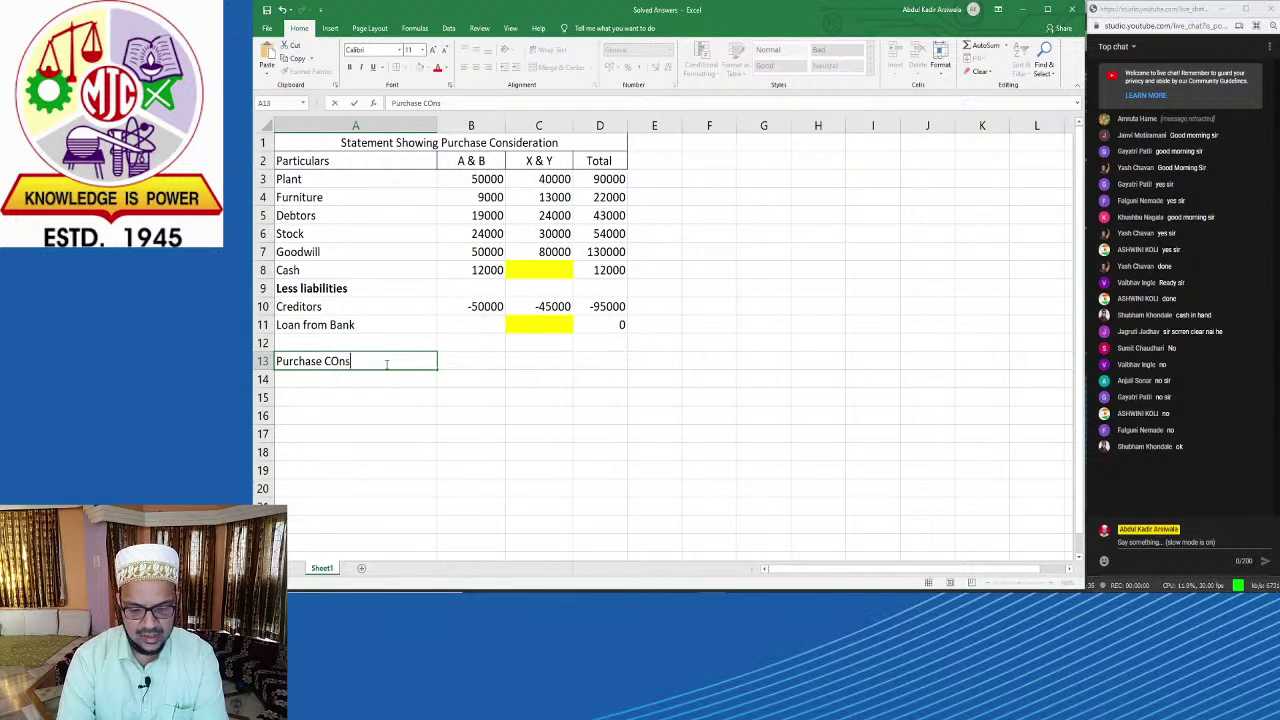
text(ideration)
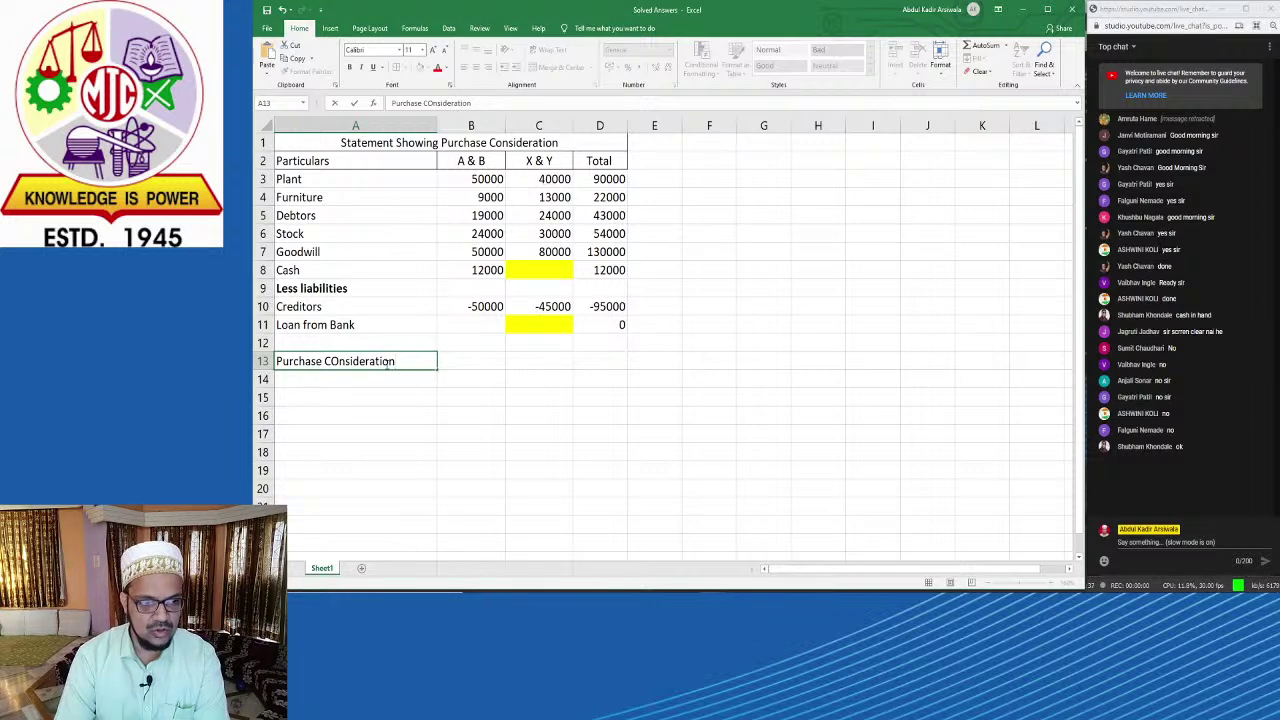
key(BackSpace)
key(BackSpace)
key(BackSpace)
key(BackSpace)
key(BackSpace)
key(BackSpace)
key(BackSpace)
key(BackSpace)
key(BackSpace)
key(BackSpace)
key(BackSpace)
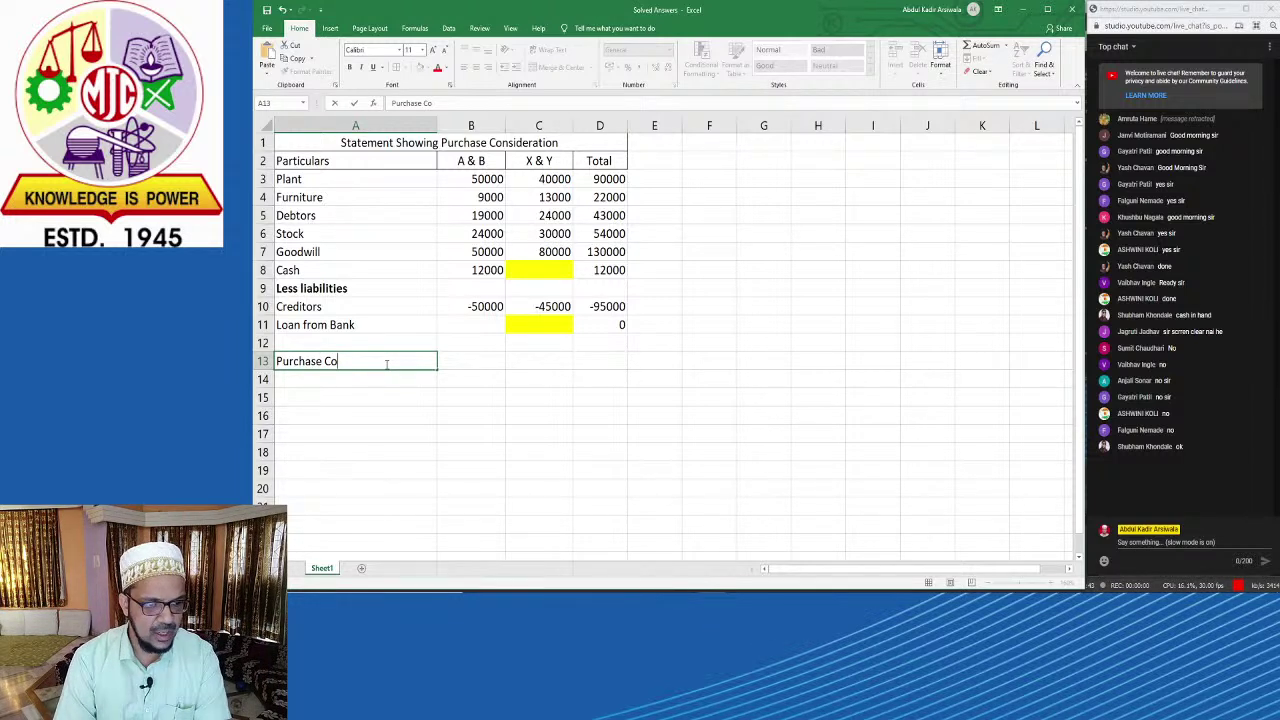
text(o)
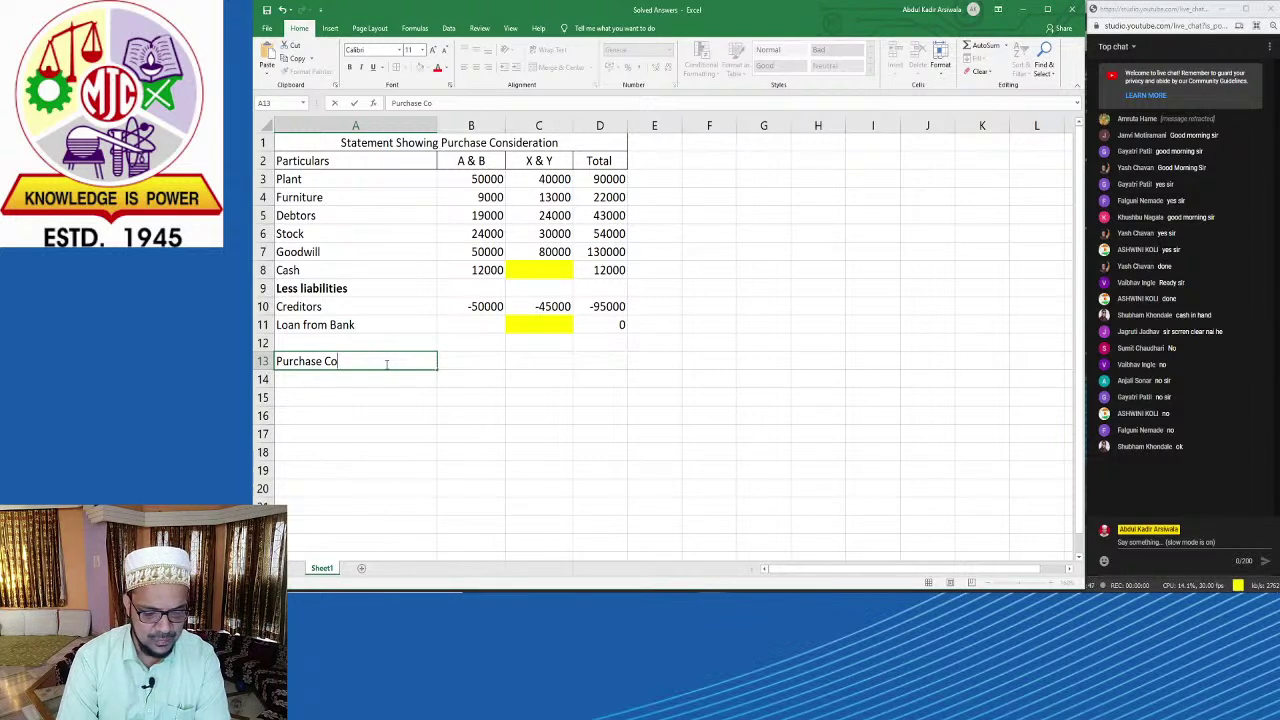
text(ns)
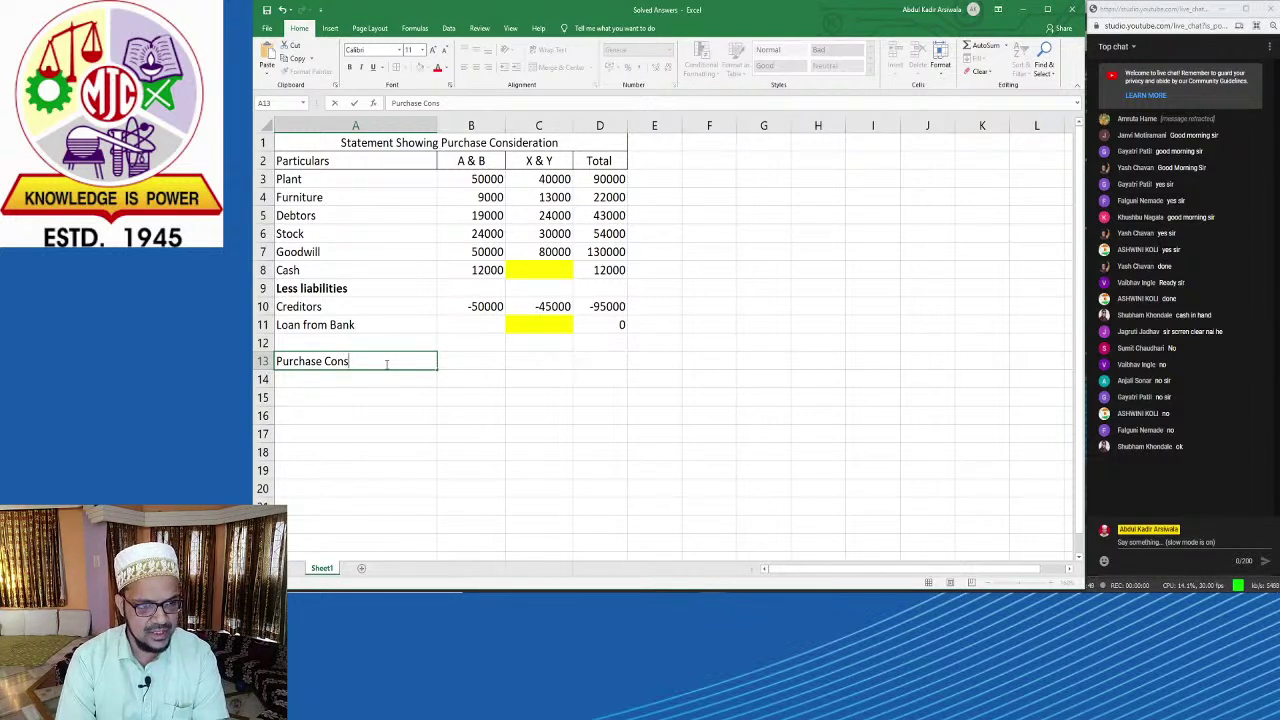
text(idera)
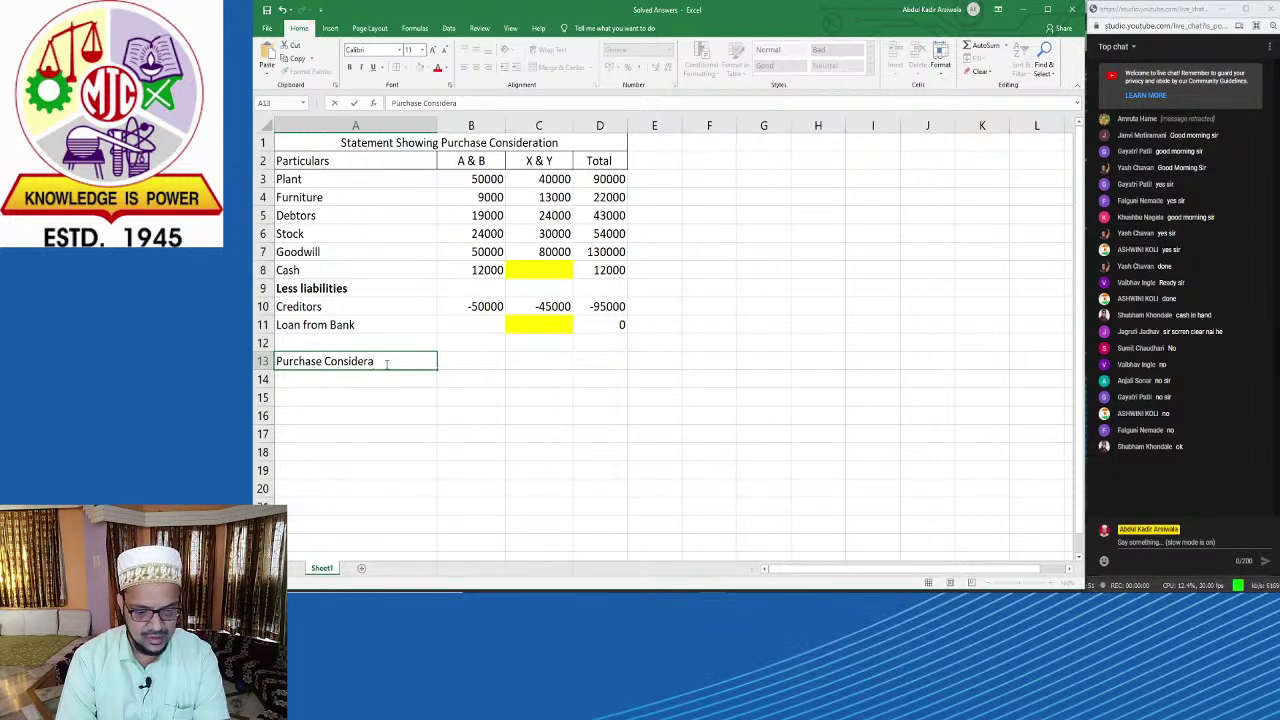
text(tion)
key(Tab)
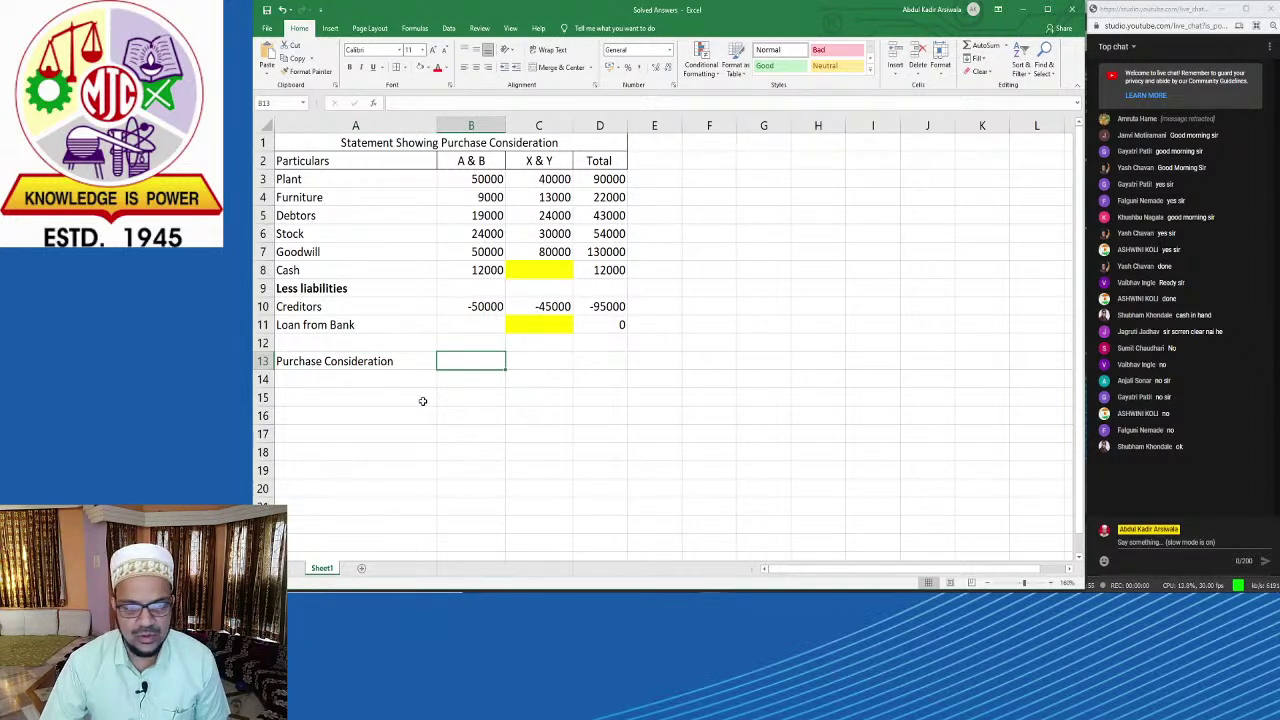
Step: Make the Purchase Consideration row bold from A13 to D13
drag(282, 366, 601, 362)
key(ctrl+b)
click(583, 488)
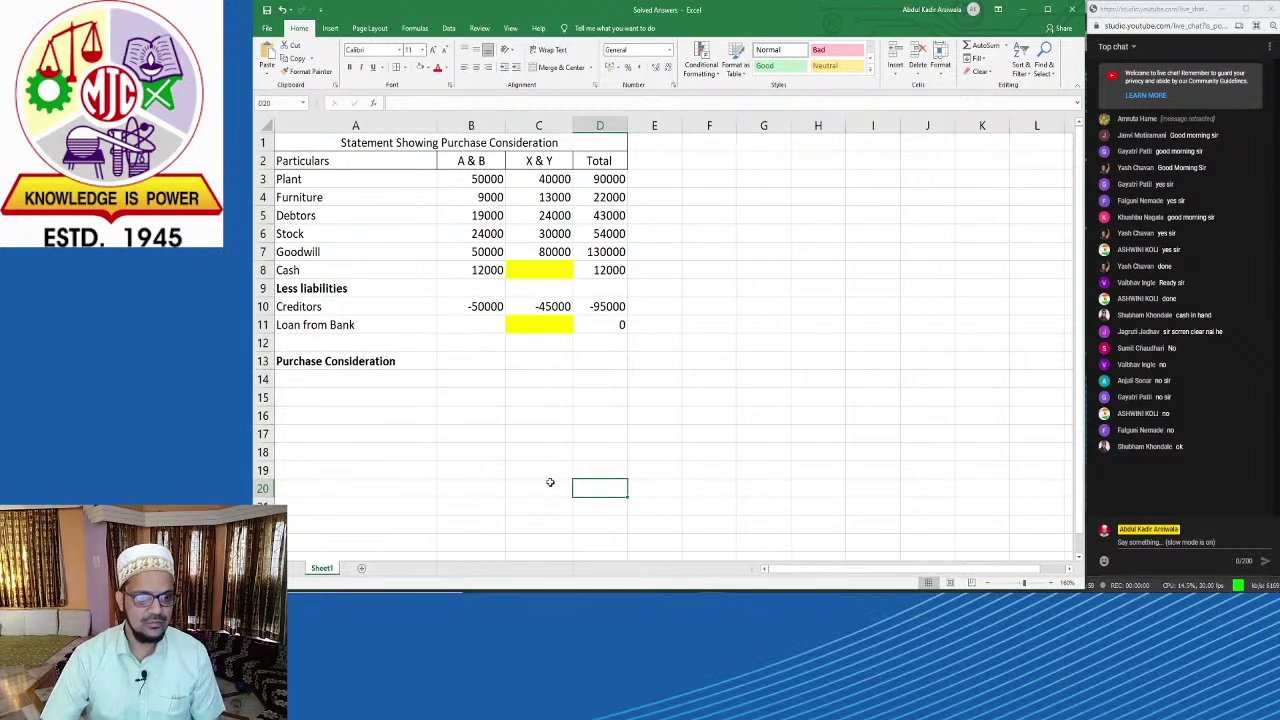
Step: Review the asset and liability amounts that make up the purchase consideration in the A & B, X & Y and Total columns
drag(483, 183, 478, 276)
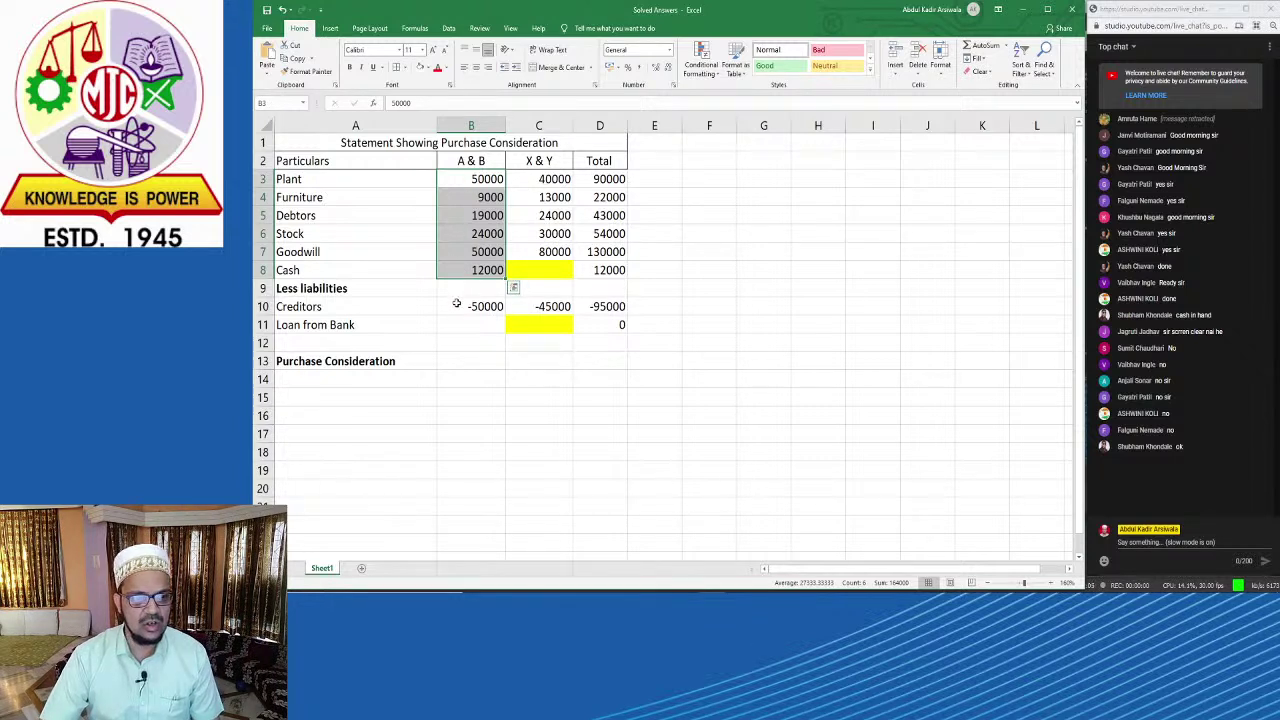
drag(457, 306, 467, 343)
click(489, 393)
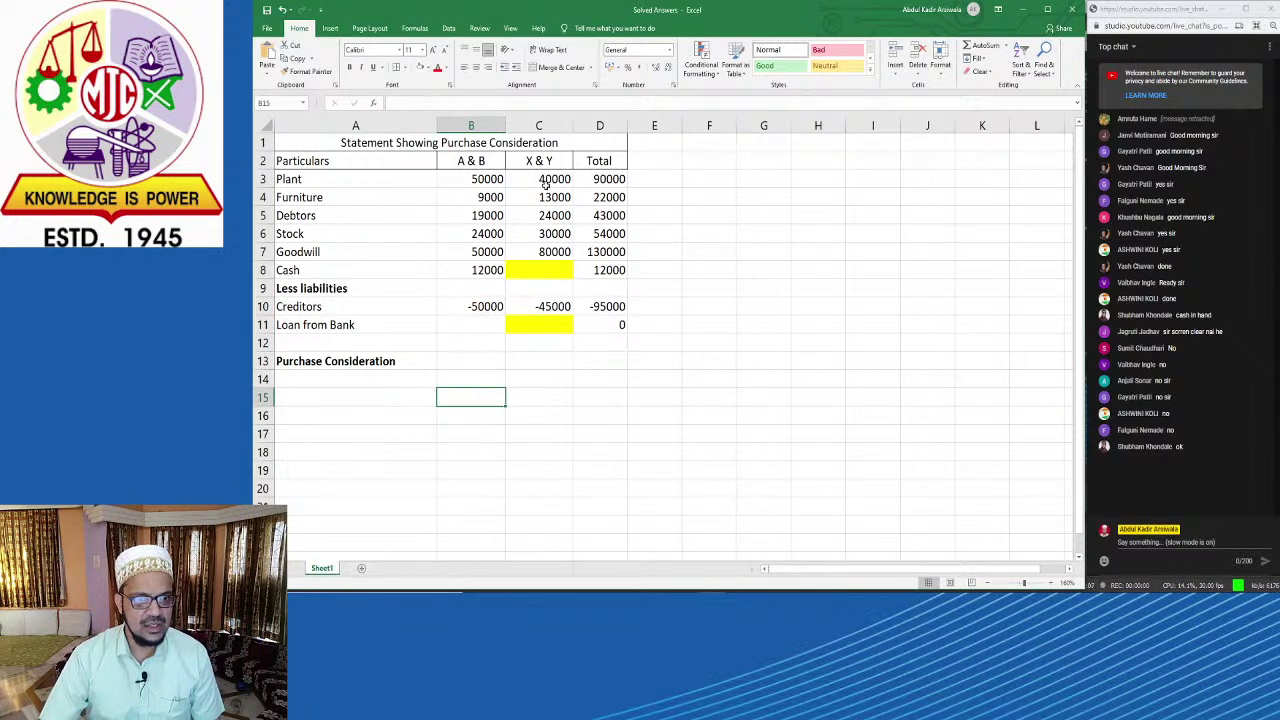
drag(538, 179, 552, 289)
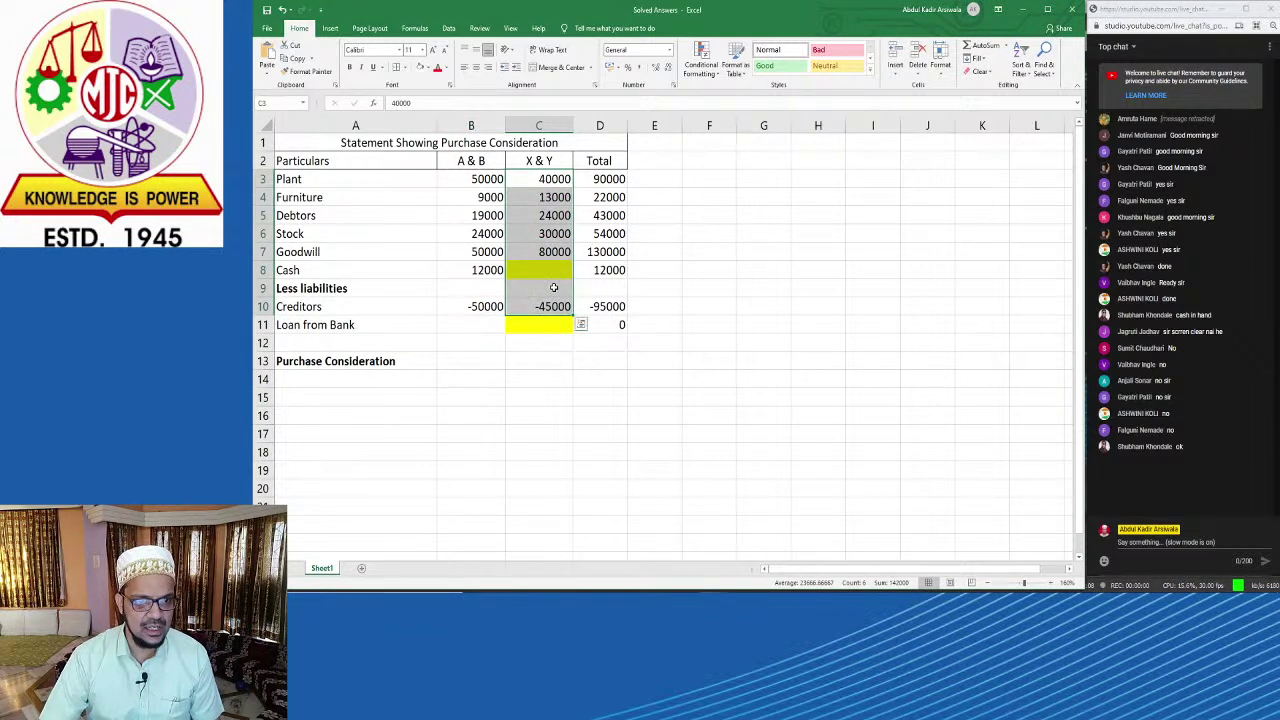
drag(600, 179, 603, 254)
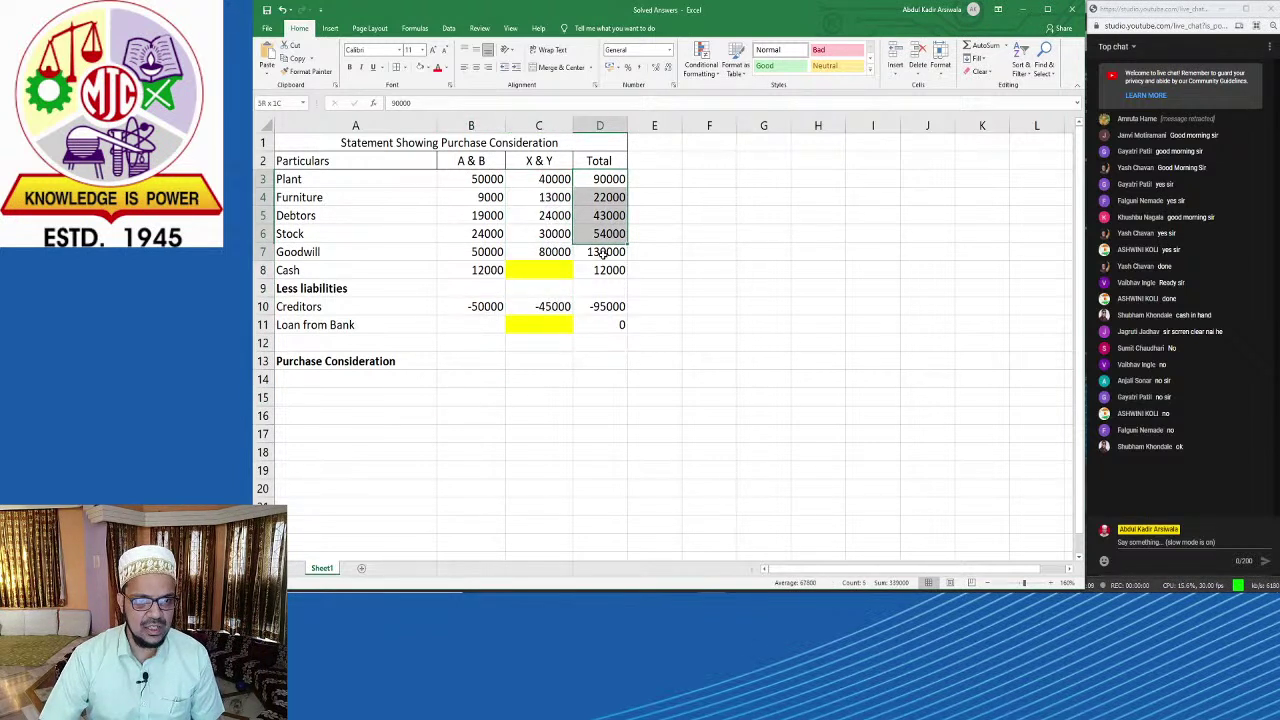
drag(600, 179, 608, 320)
click(600, 379)
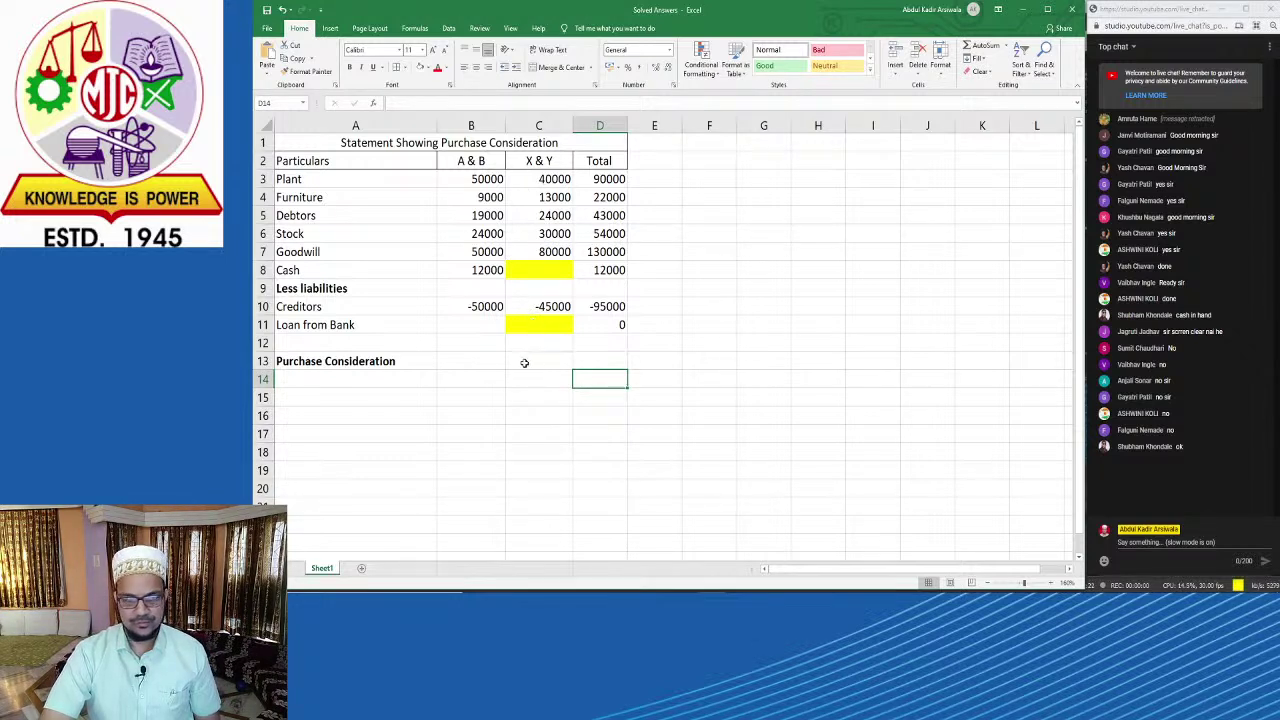
Step: Enter 114000 in B13 as the purchase consideration of A & B
click(469, 365)
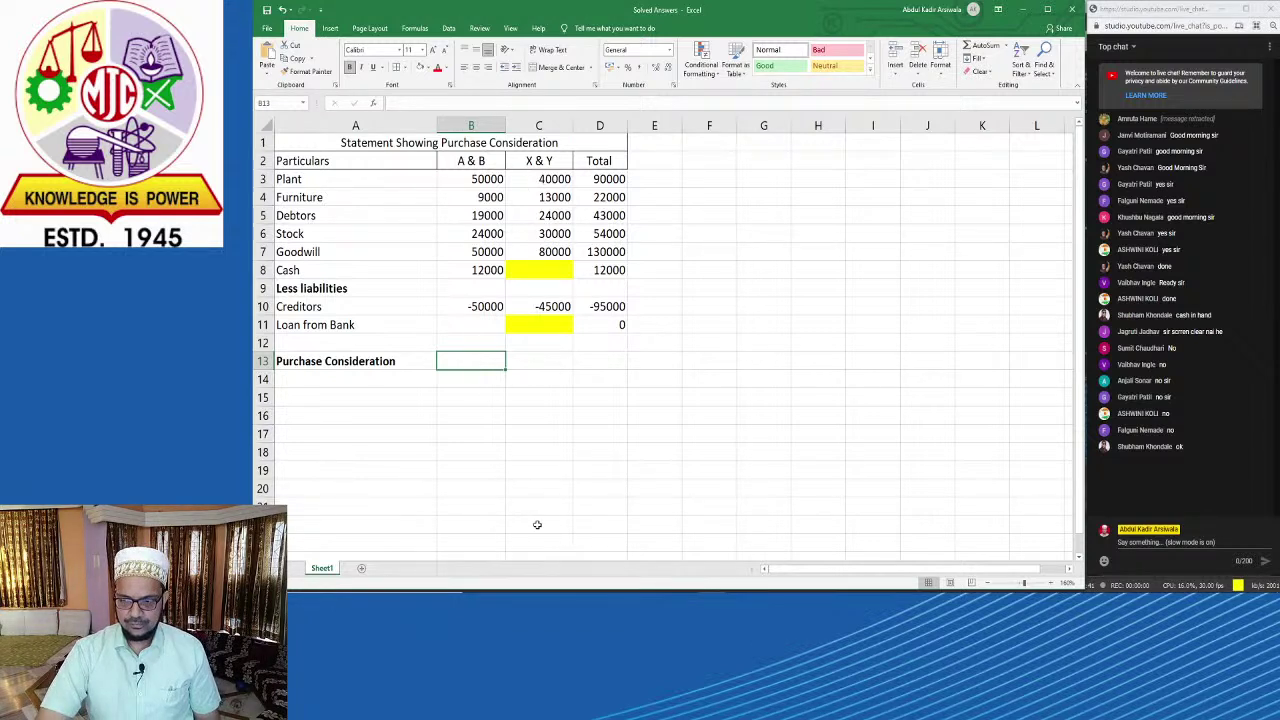
key(alt+Tab)
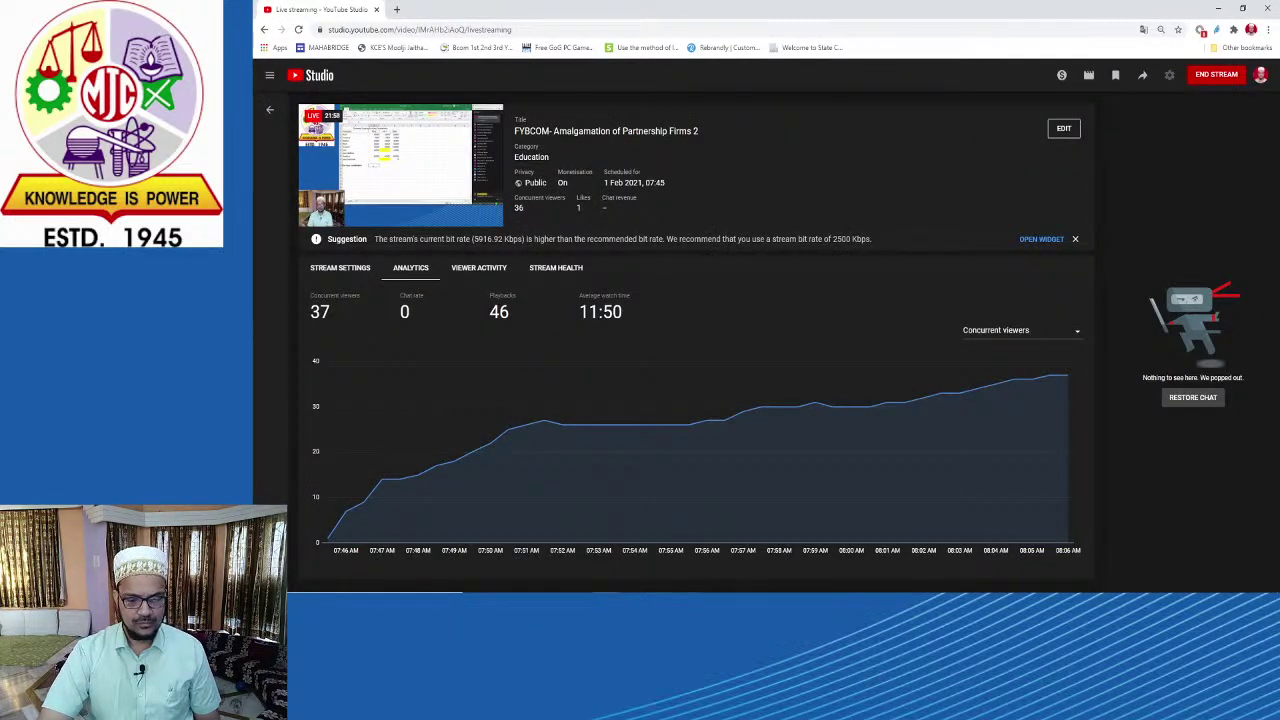
key(alt+Tab)
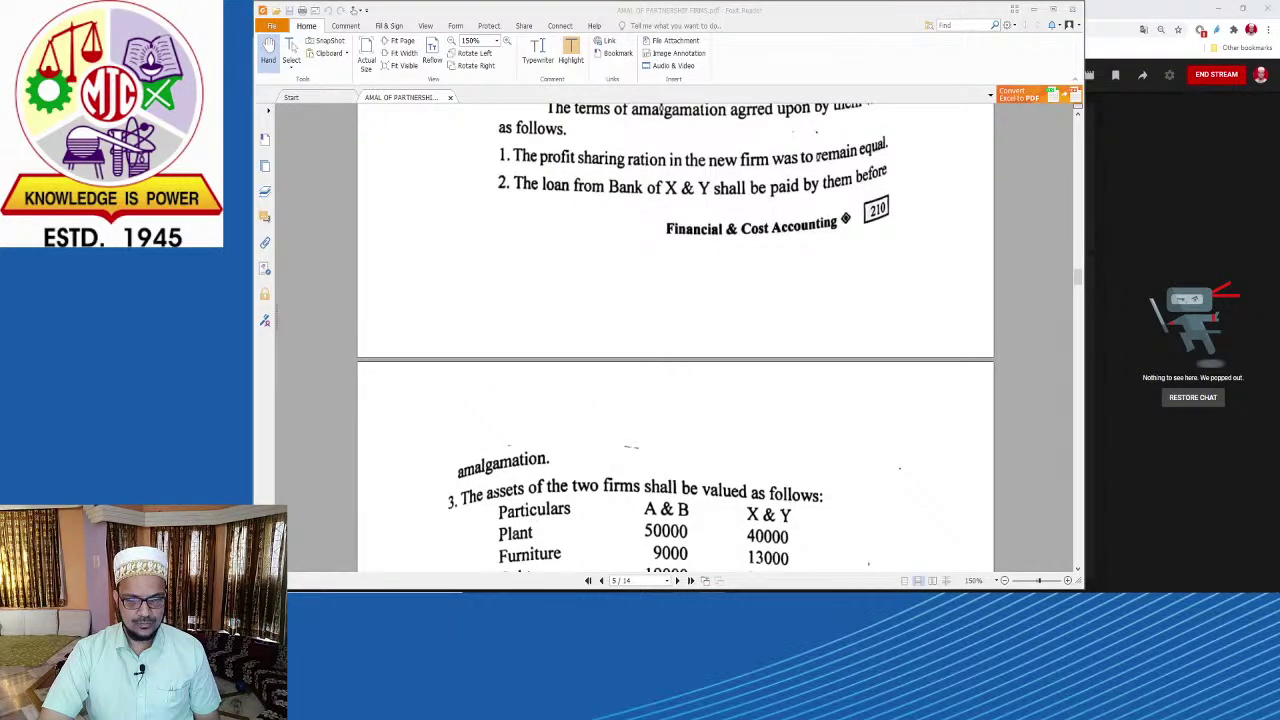
click(660, 573)
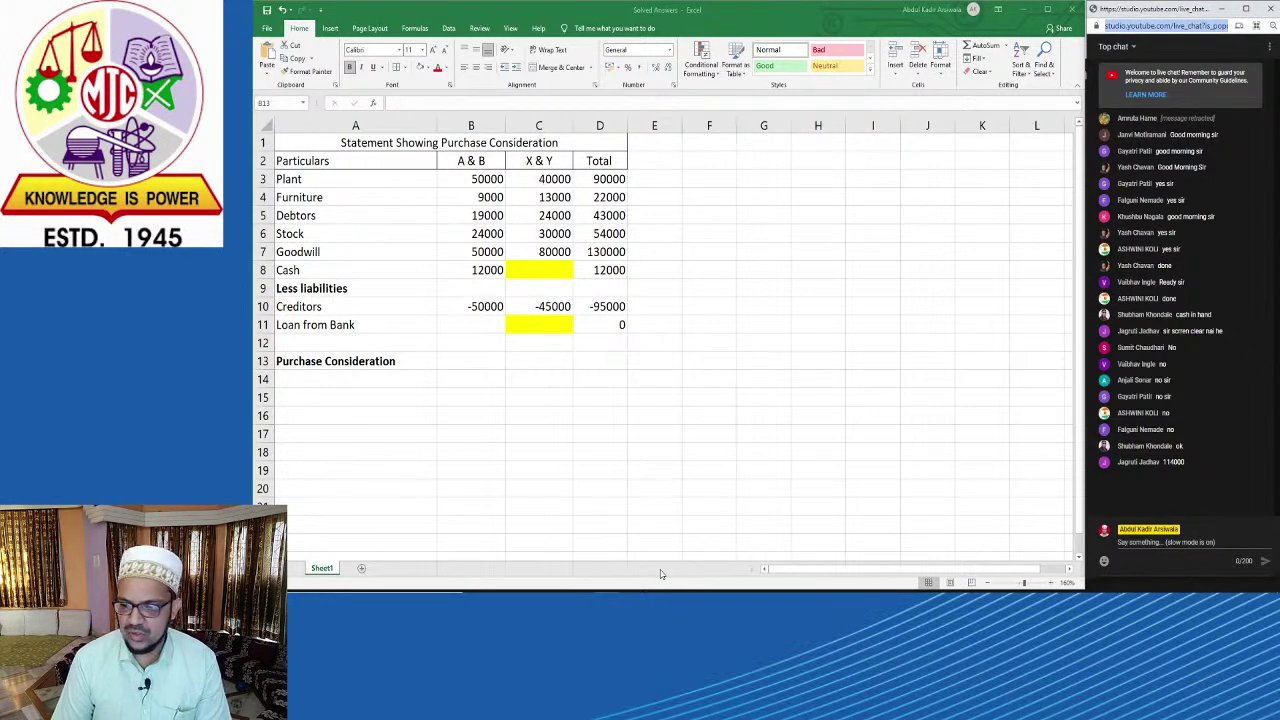
click(477, 363)
text(114000)
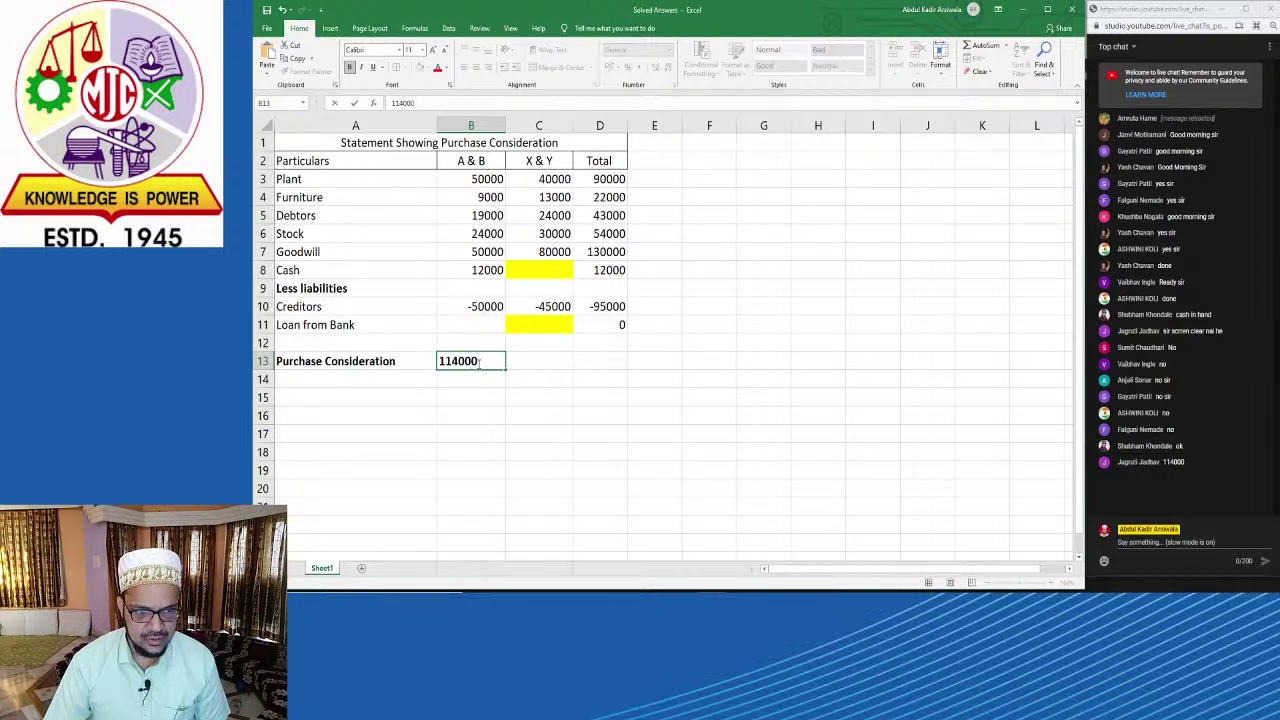
key(Tab)
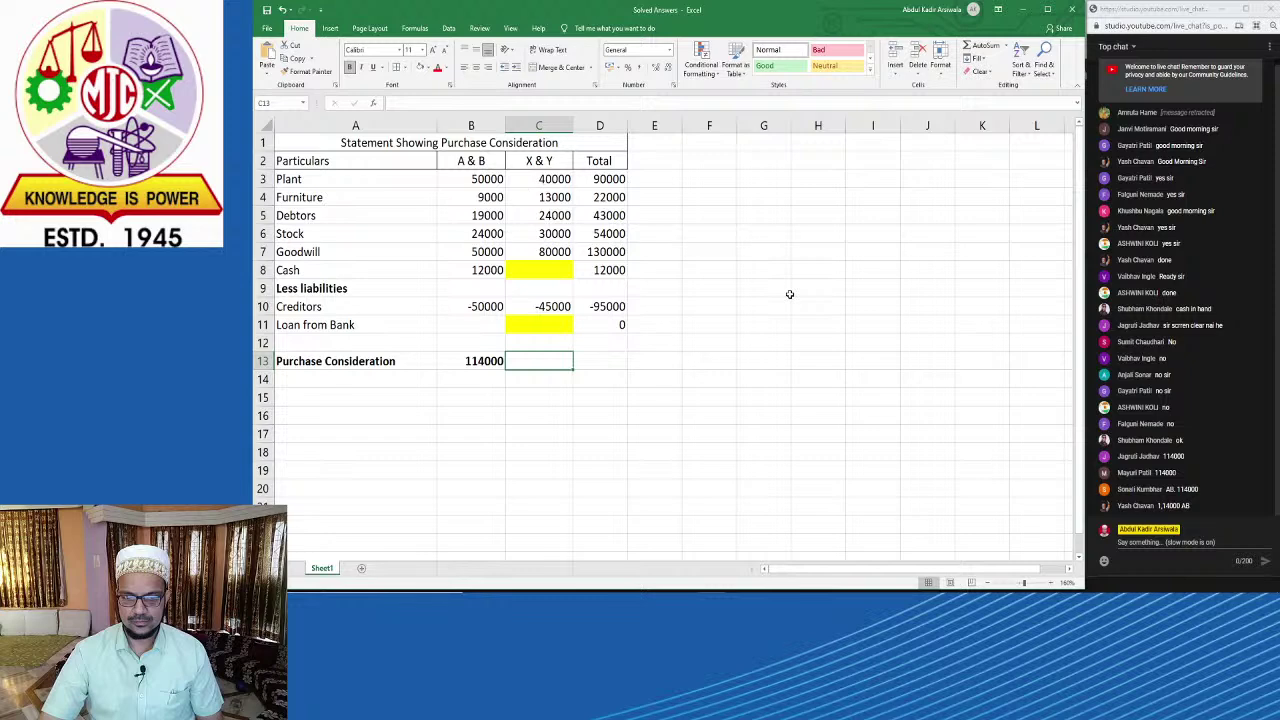
Step: Enter 142000 in C13 as the purchase consideration of X & Y
key(alt+Tab)
key(alt+Tab)
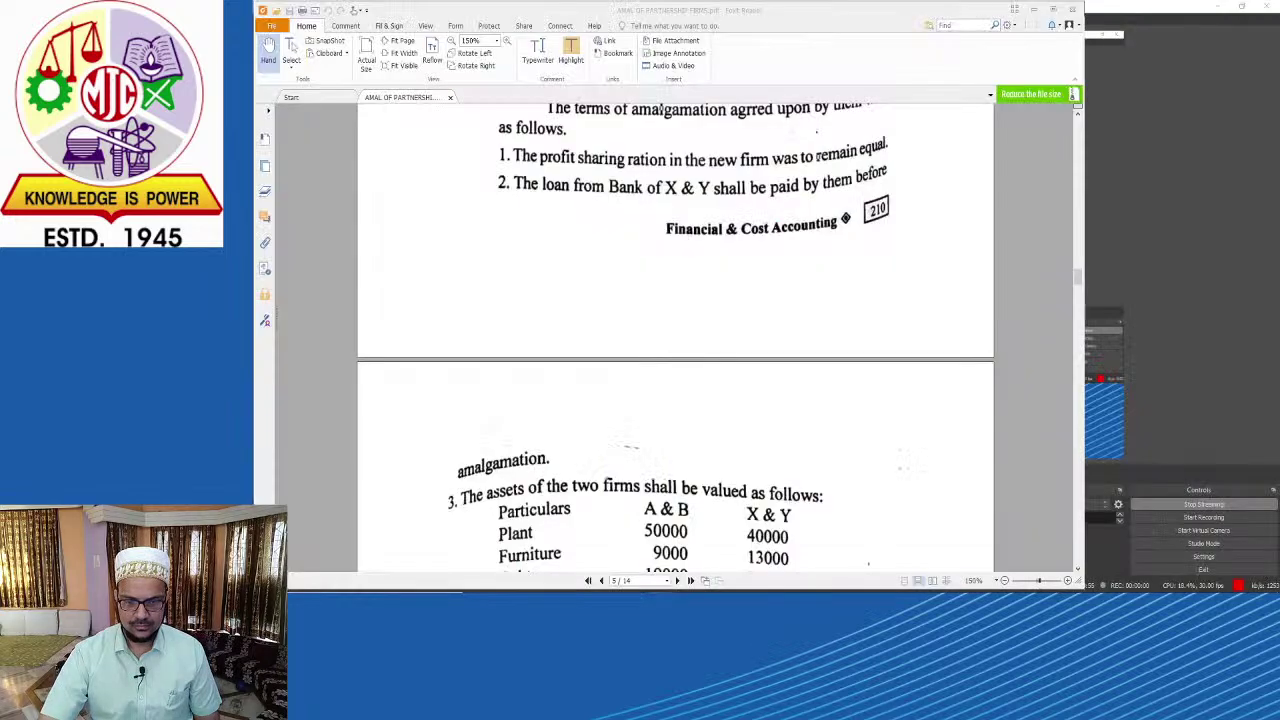
key(alt+Tab)
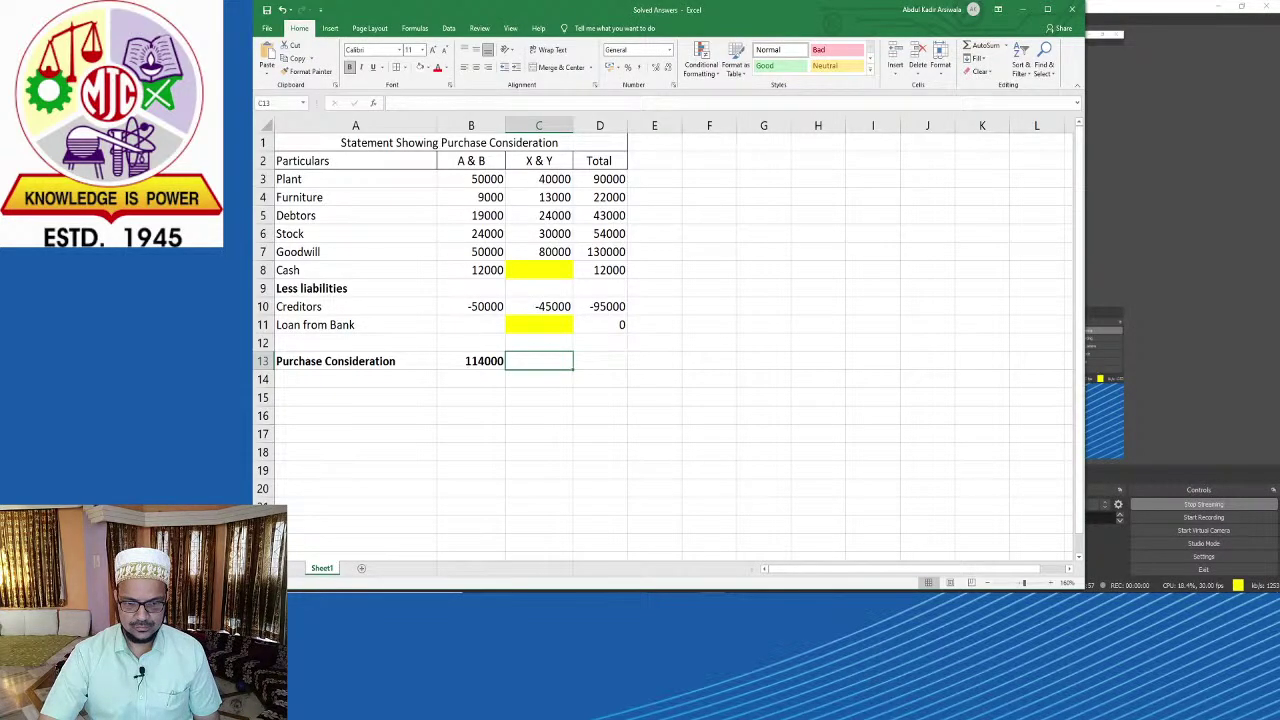
key(alt+Tab)
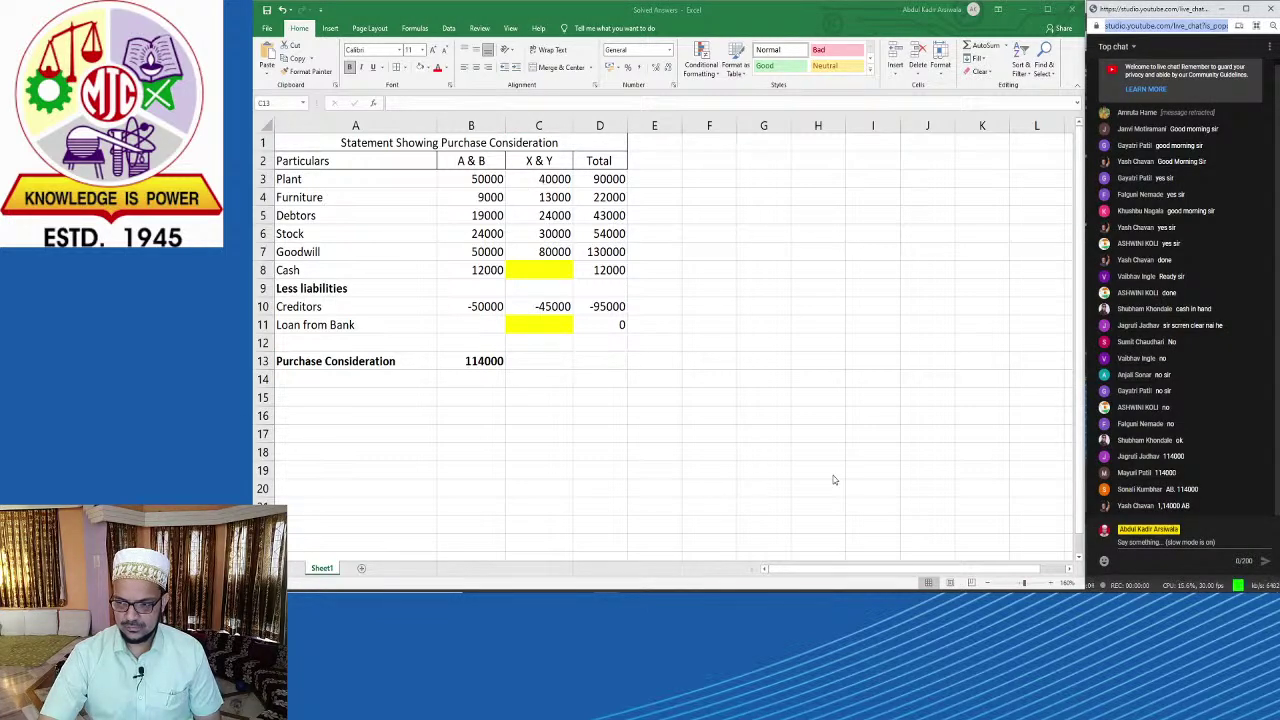
click(552, 363)
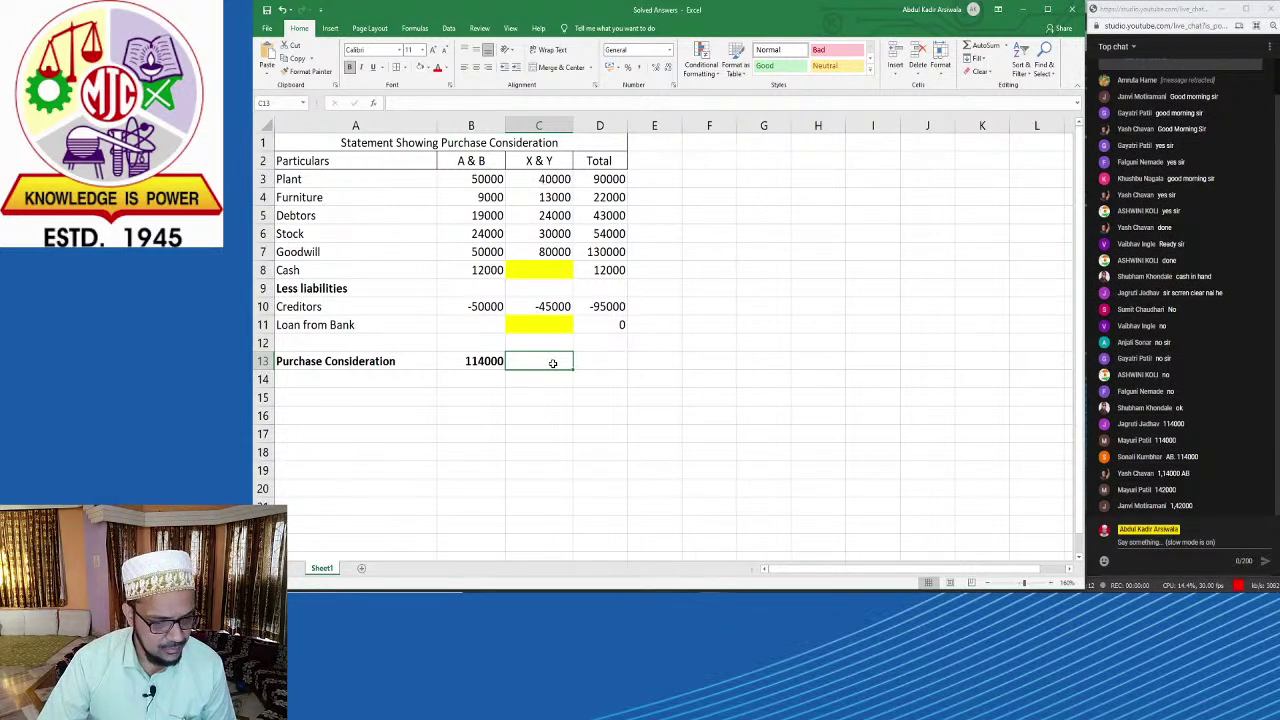
text(1)
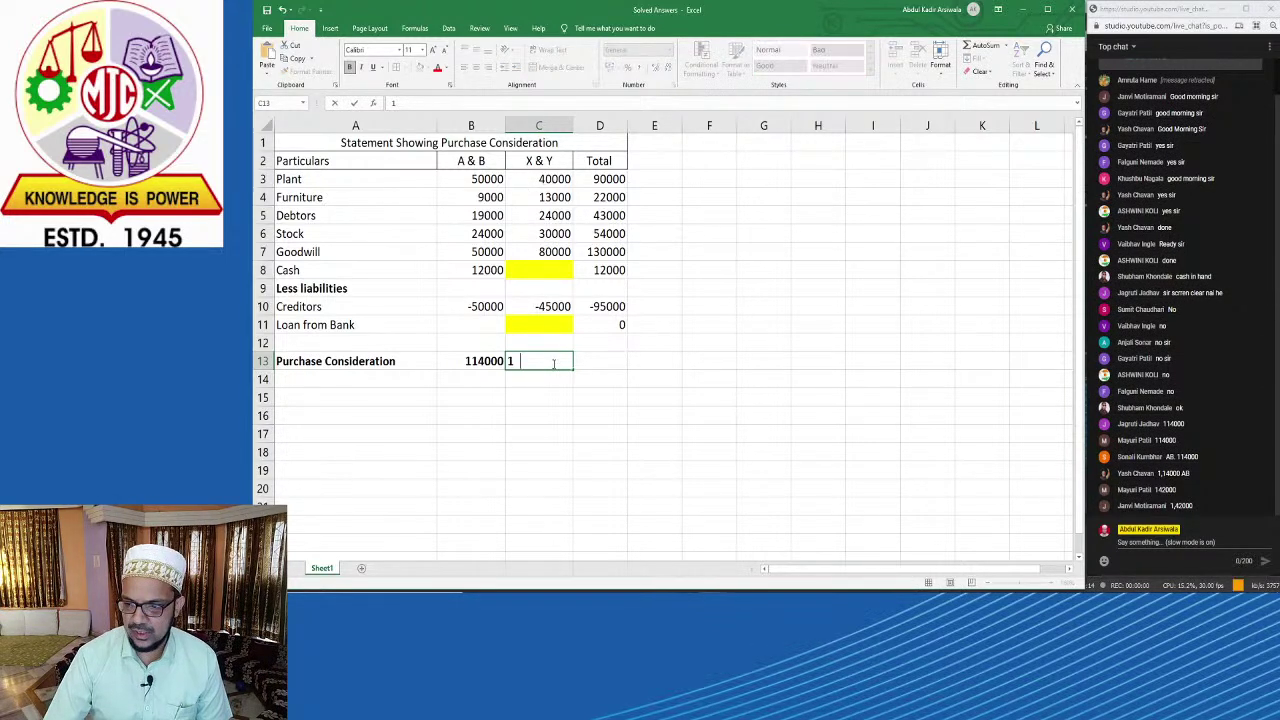
text(42000)
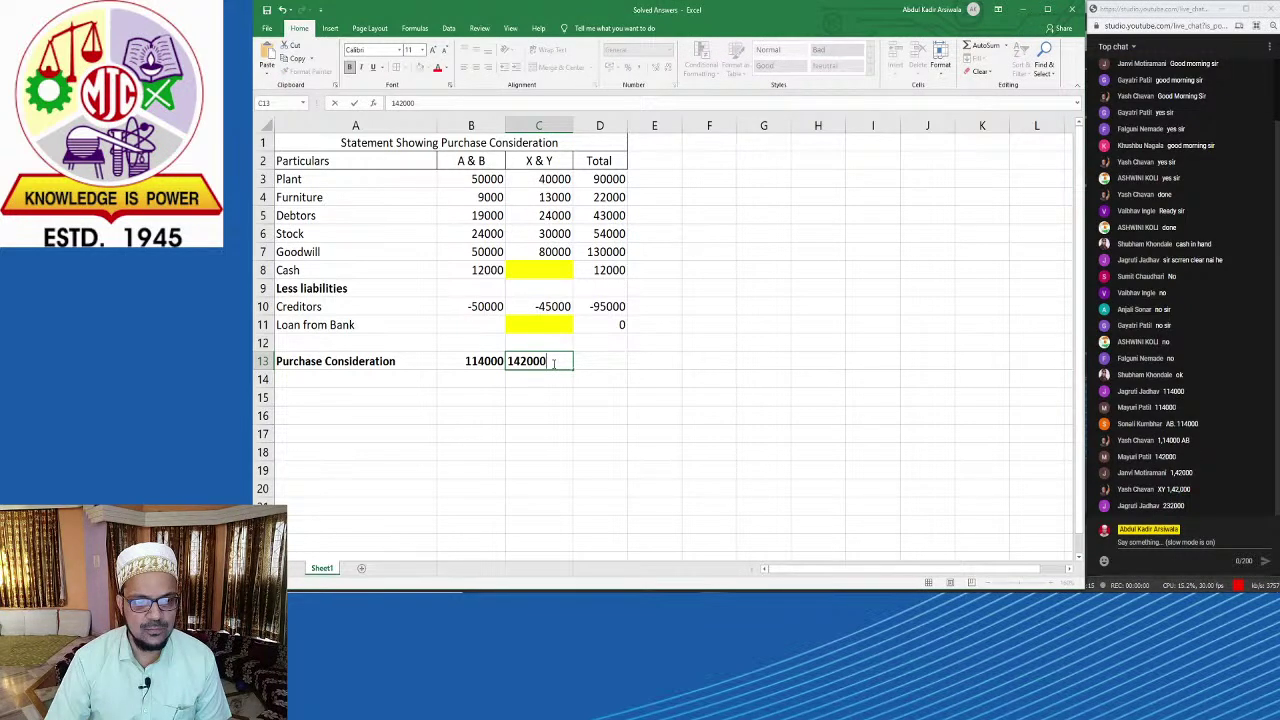
key(Return)
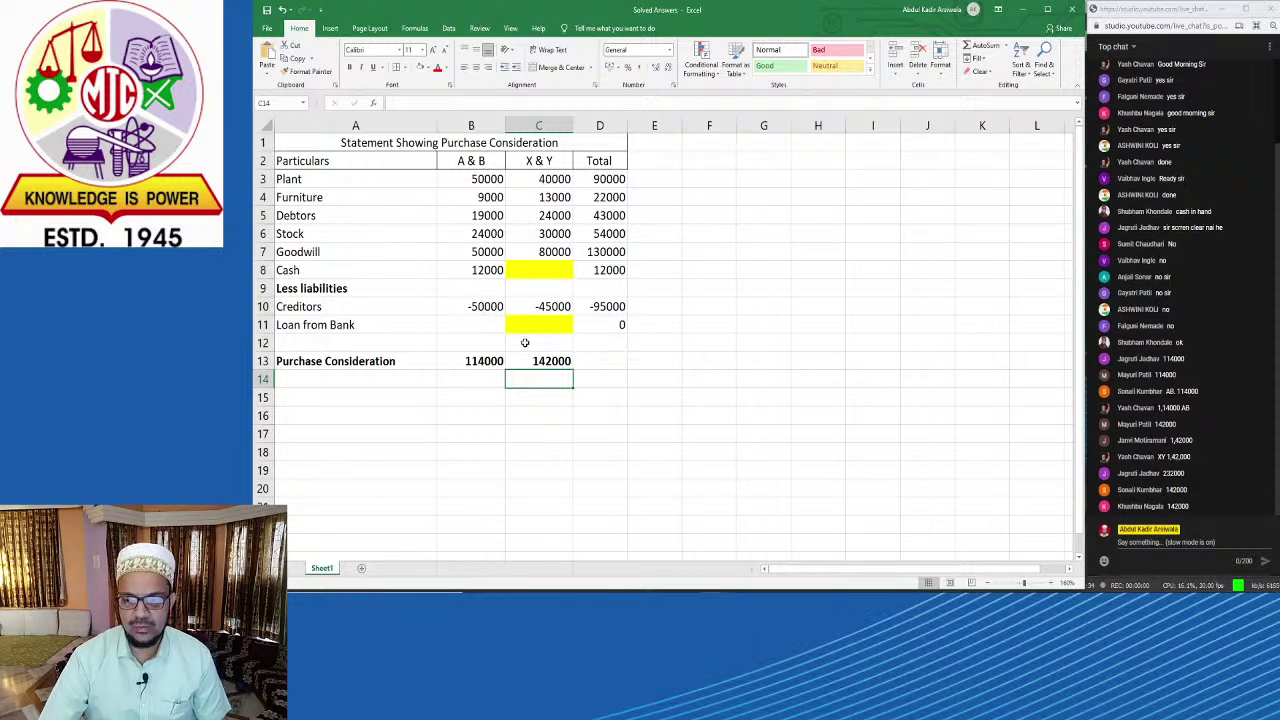
Step: Review the purchase consideration amounts of both firms in row 13
click(539, 429)
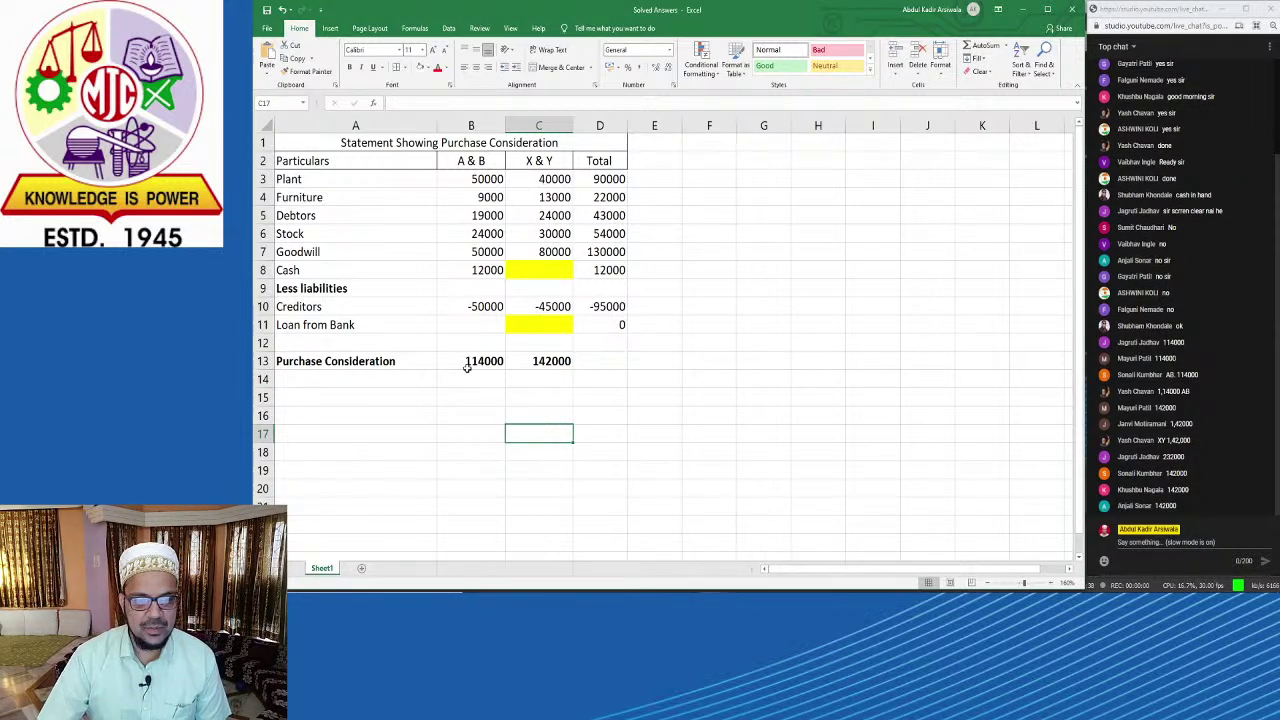
drag(467, 367, 546, 362)
click(544, 419)
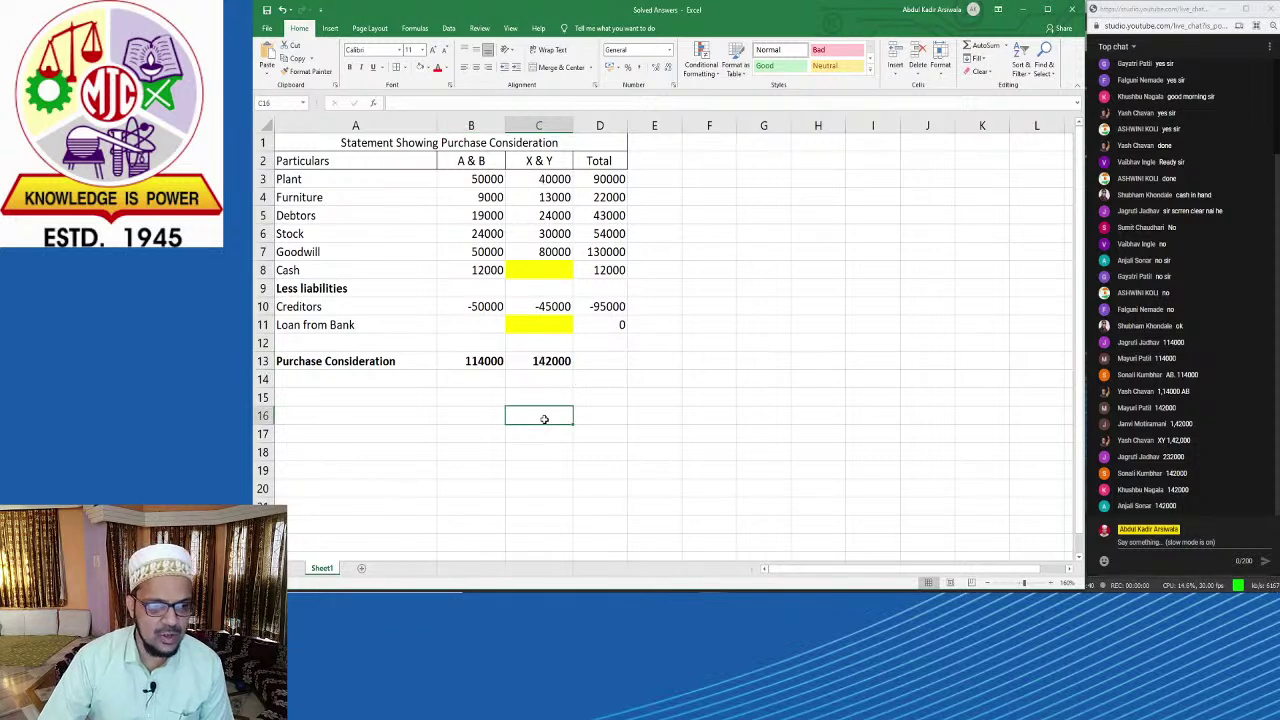
drag(318, 361, 572, 366)
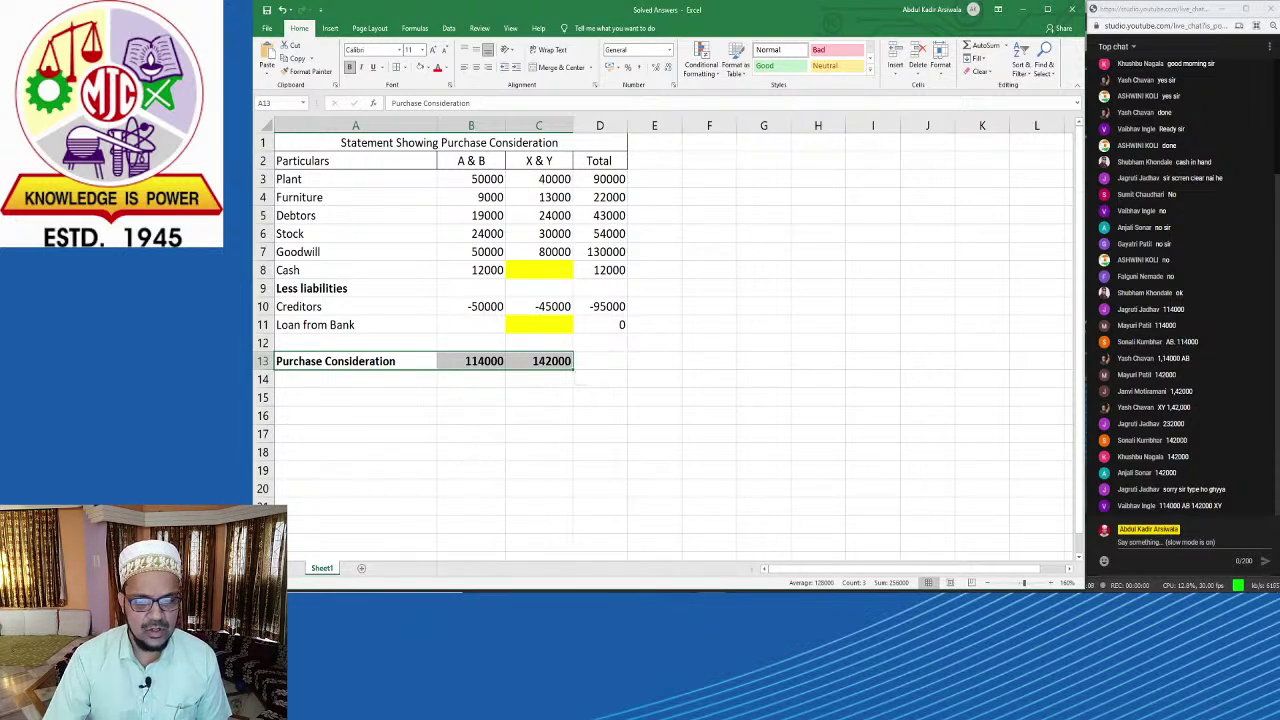
Step: Merge and center F2:I2 and enter the heading "In the Books of A & B"
mouse_move(861, 572)
mouse_down()
mouse_move(885, 570)
mouse_move(866, 570)
mouse_up()
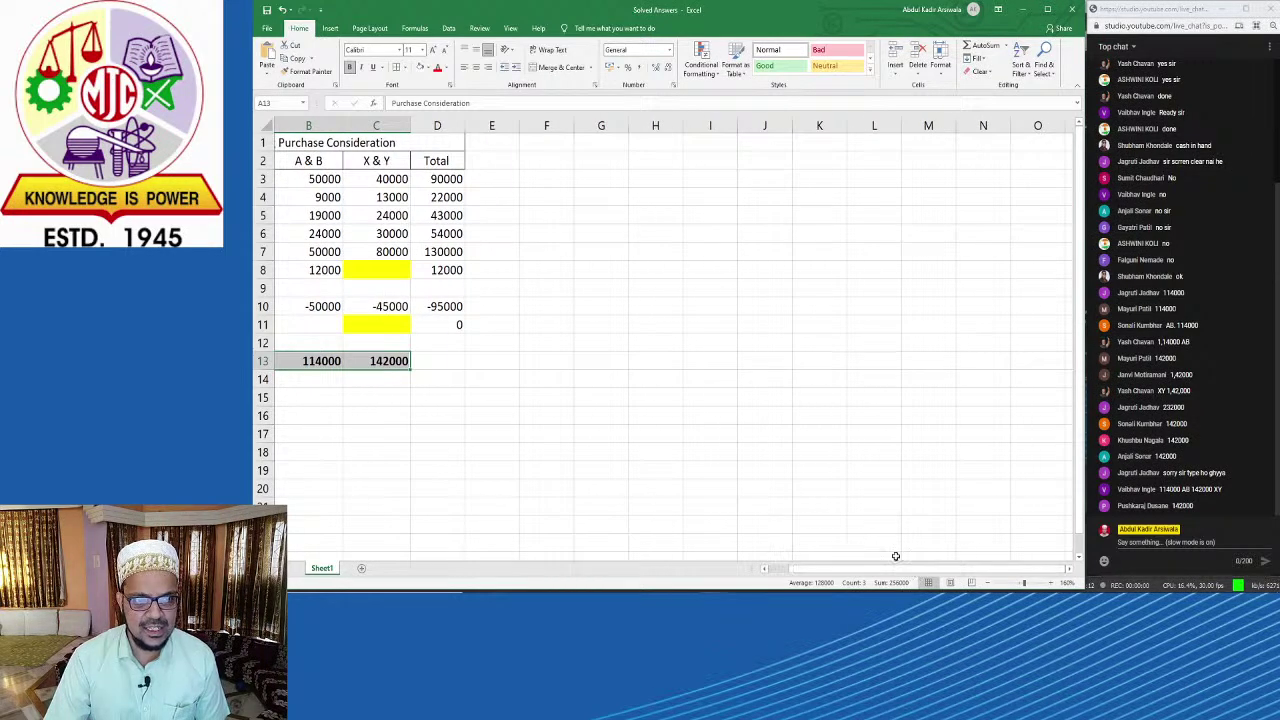
click(537, 161)
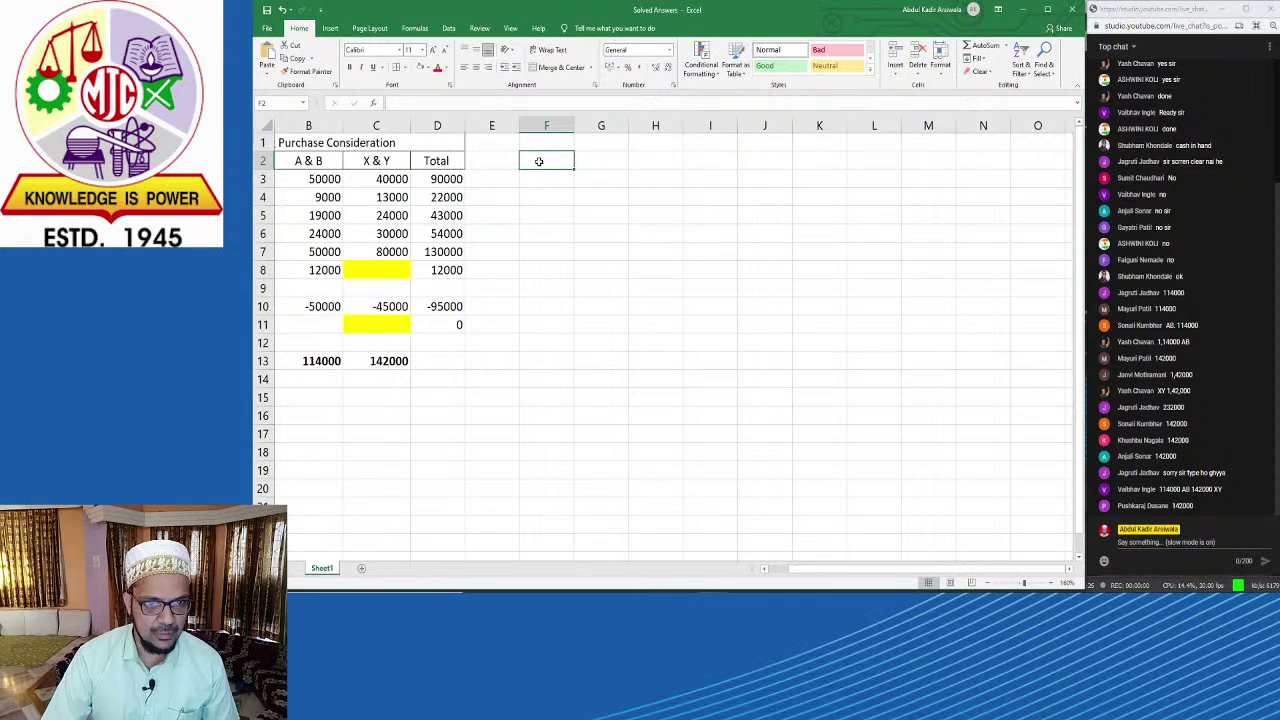
drag(538, 161, 700, 160)
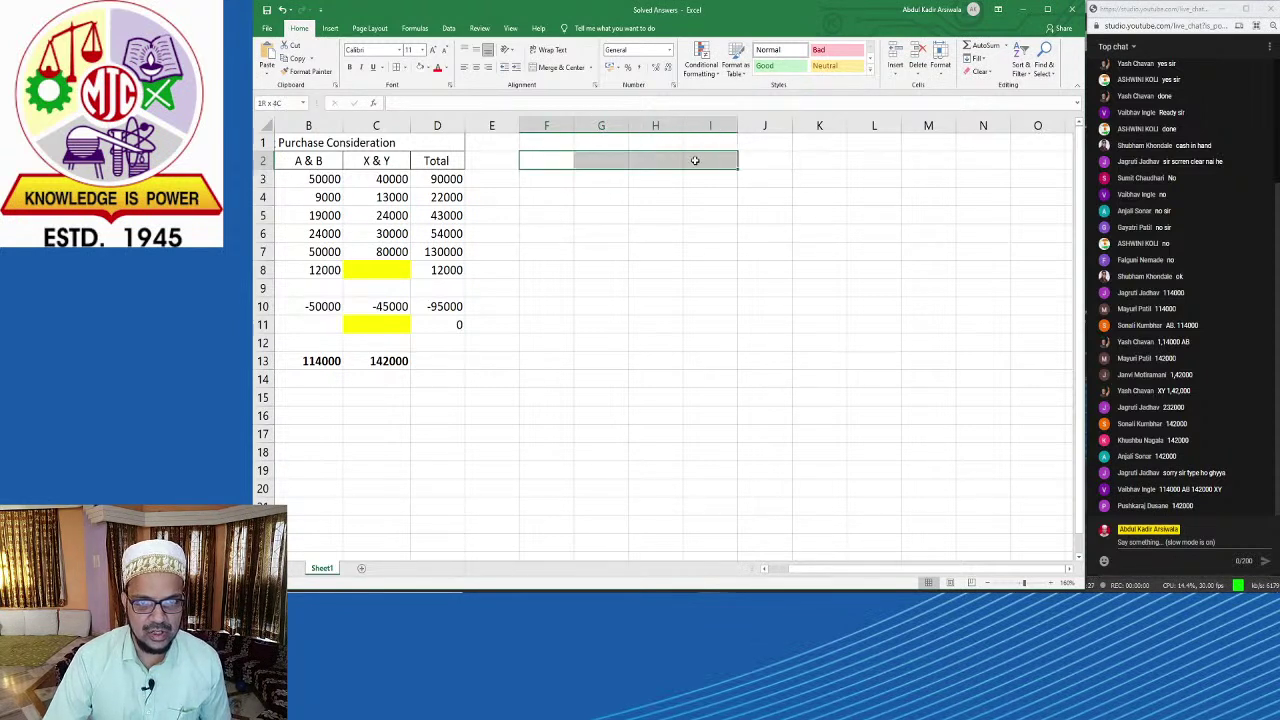
click(562, 67)
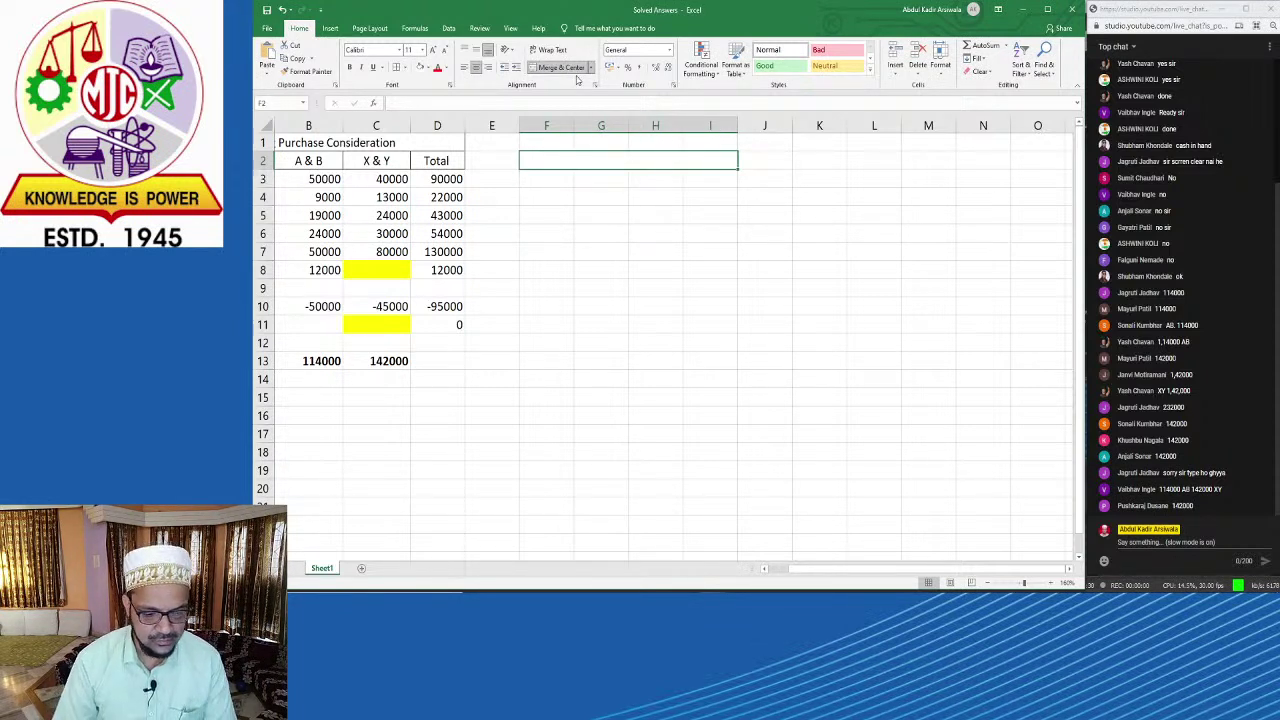
text(In the B)
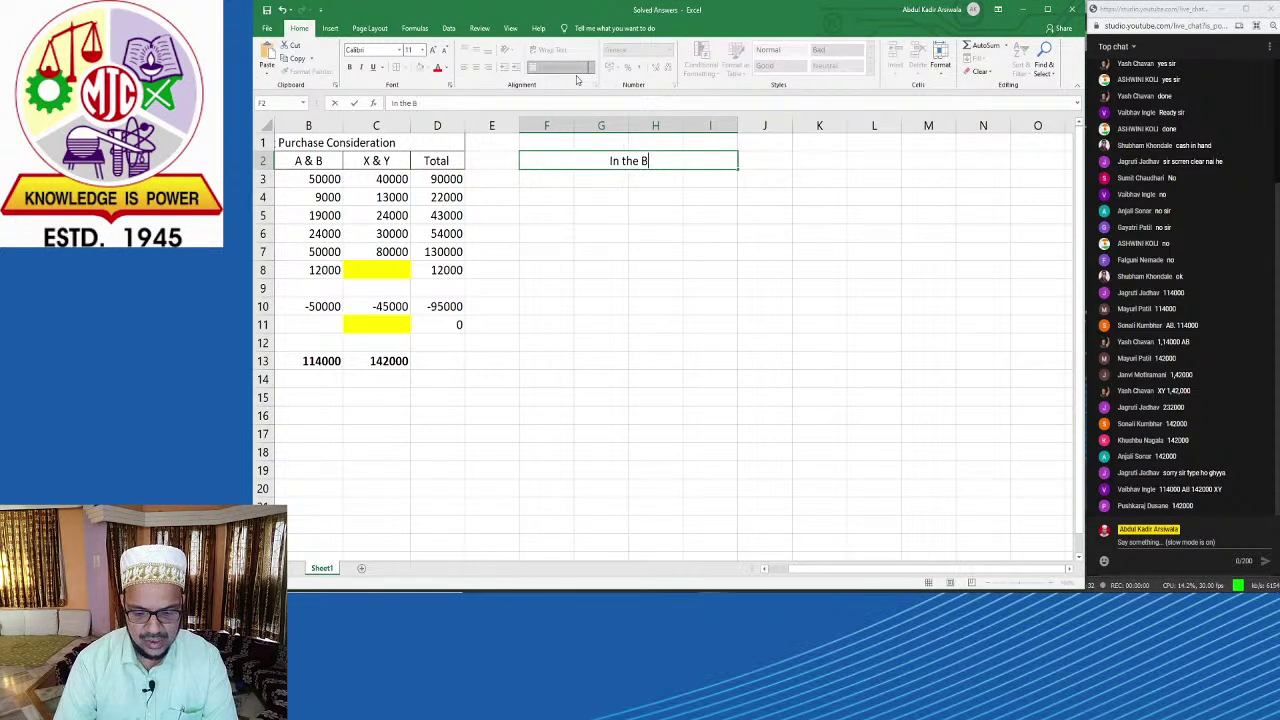
text(ooks of AB)
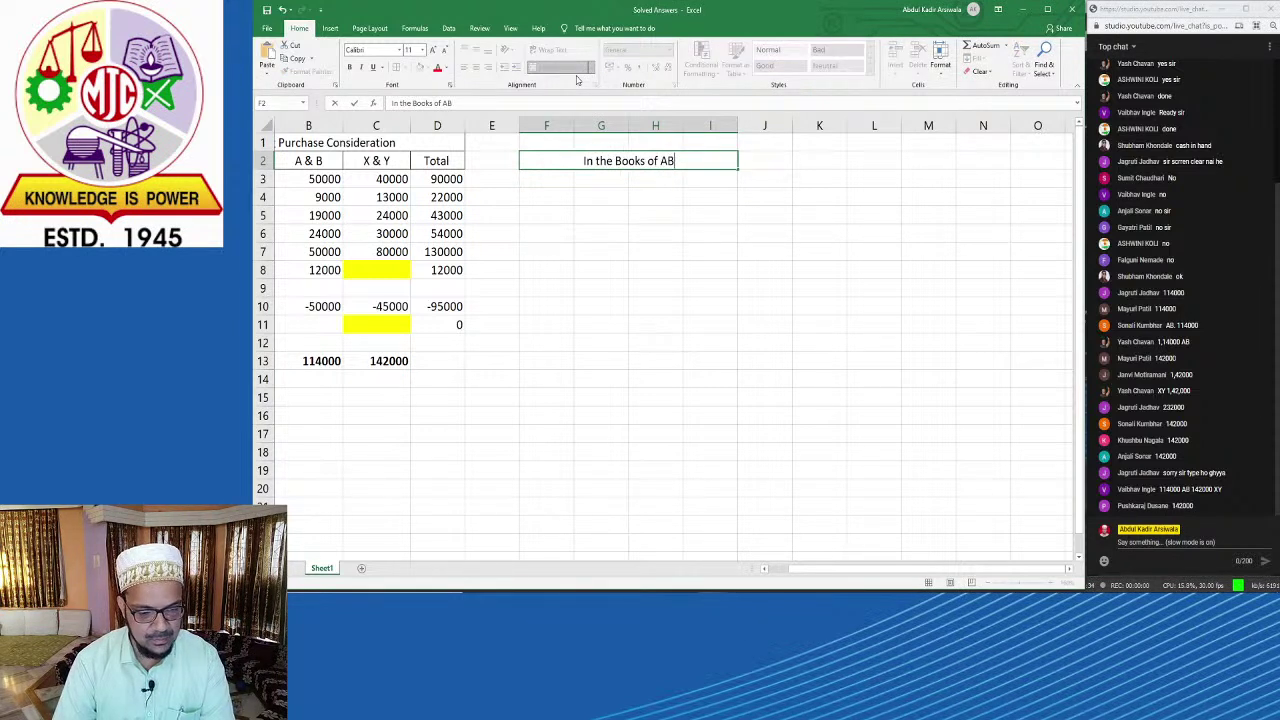
key(BackSpace)
text(&)
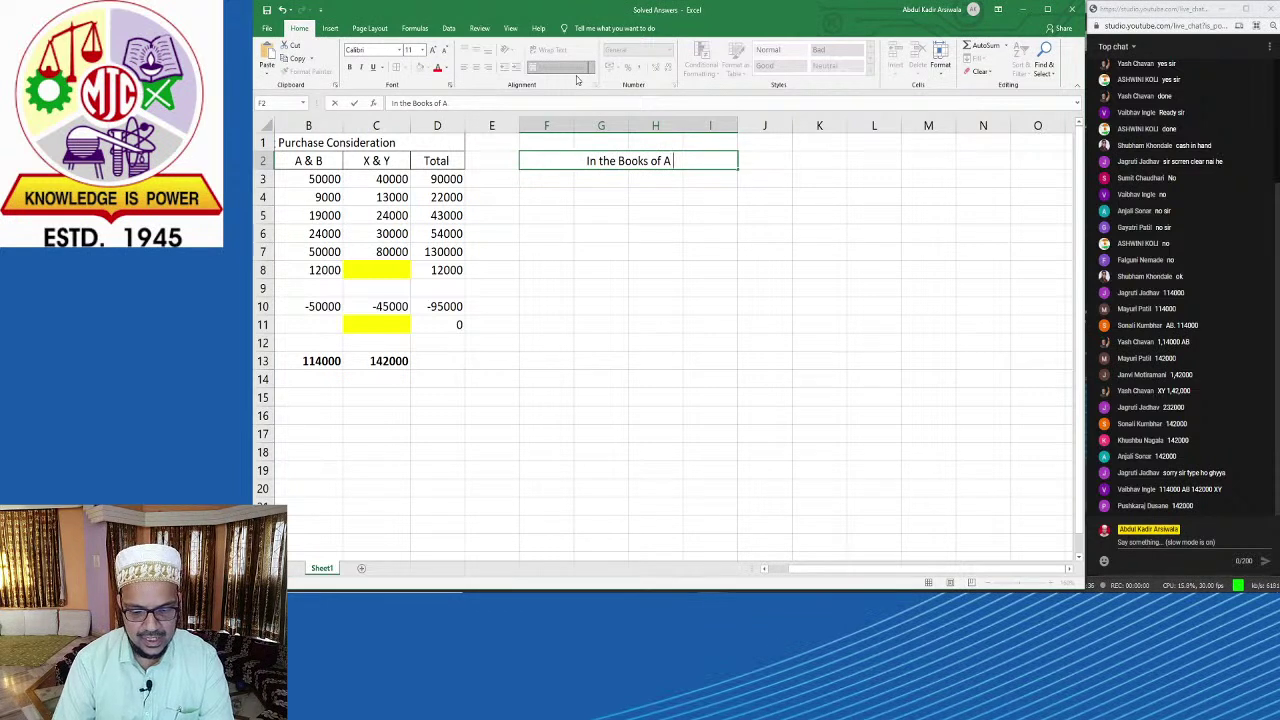
text( B)
key(Return)
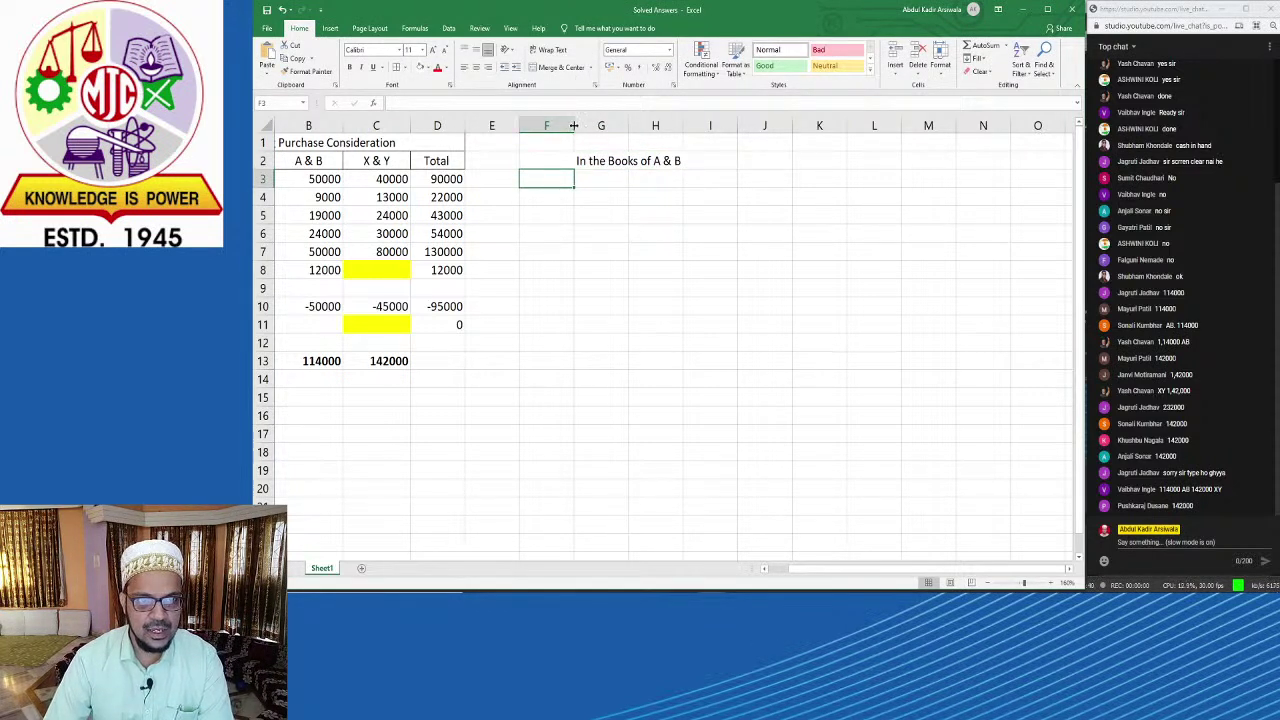
Step: Widen columns F and H to make room for the account's particulars on both sides
drag(574, 125, 641, 144)
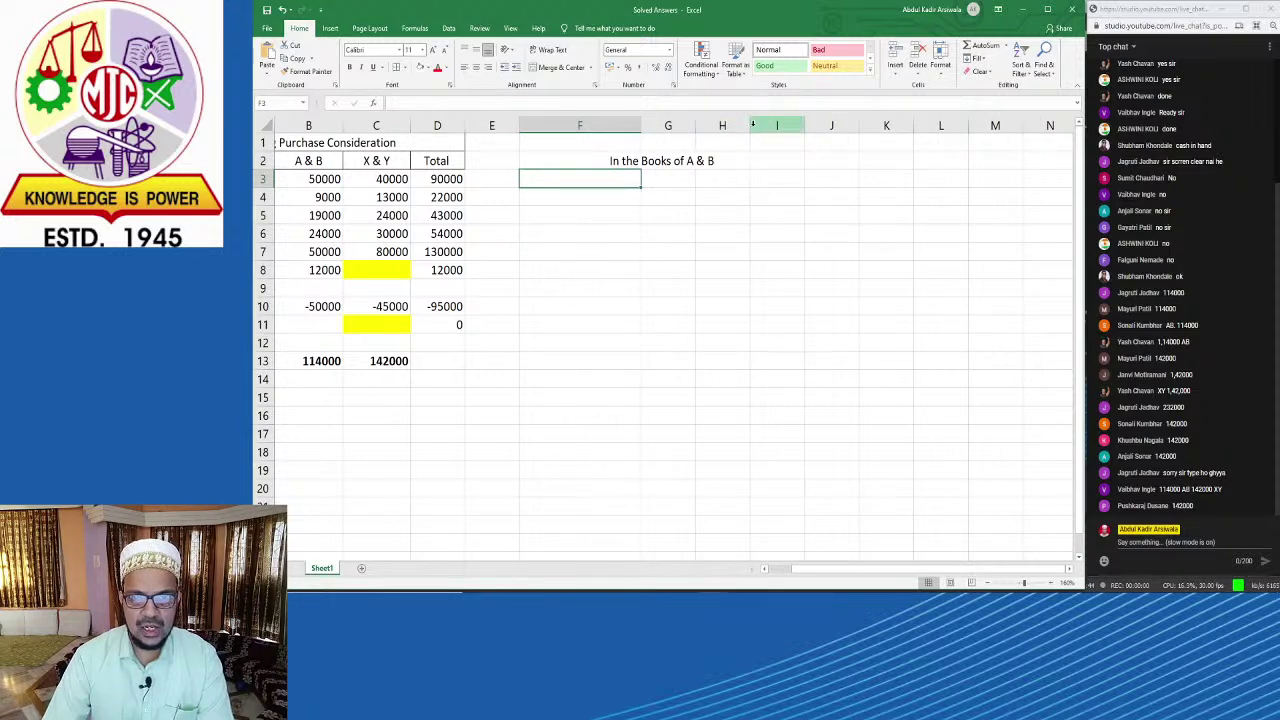
drag(750, 125, 808, 143)
click(758, 232)
Step: Merge and center F3:I3 and enter the title "Realisation Account"
drag(601, 178, 815, 178)
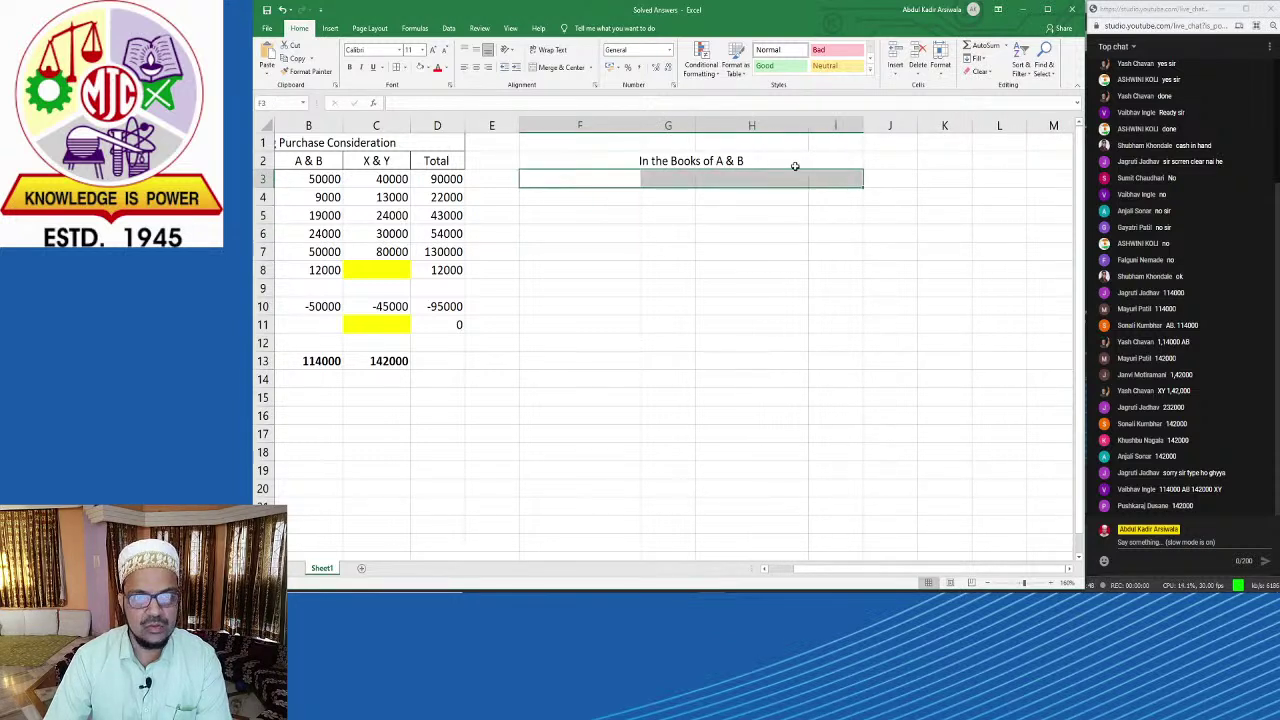
click(563, 68)
text(Real)
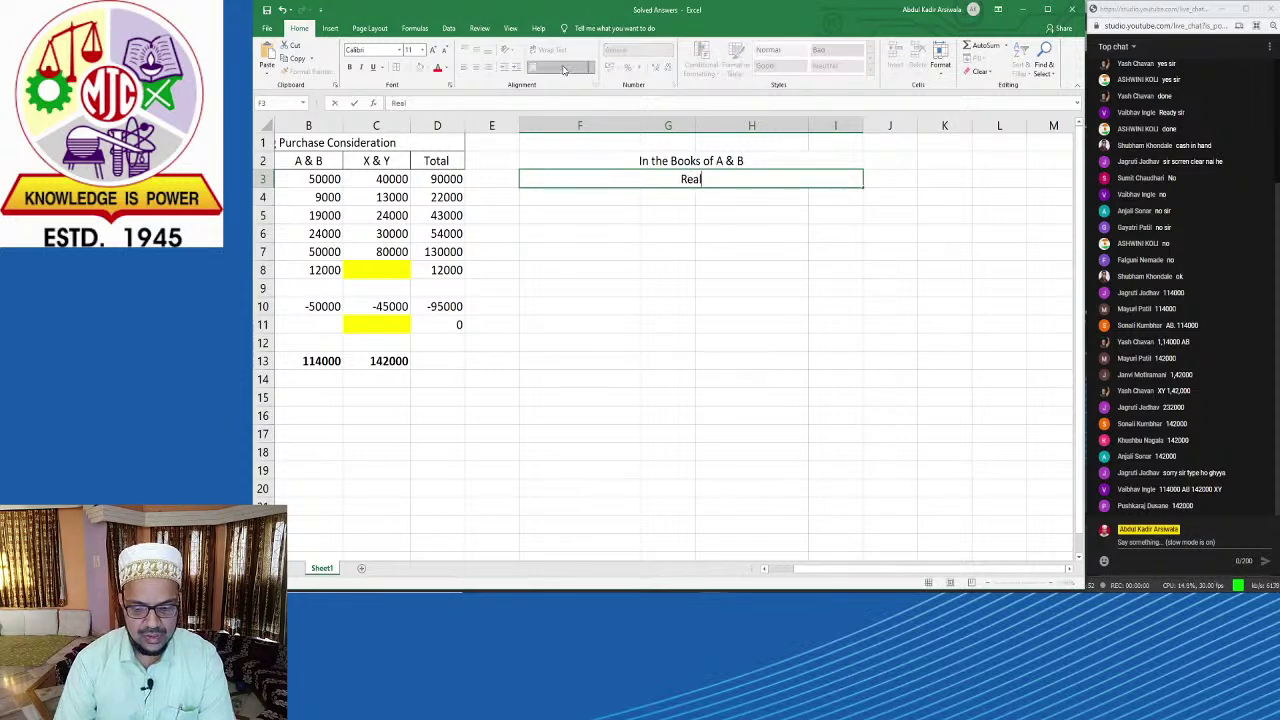
text(isaion)
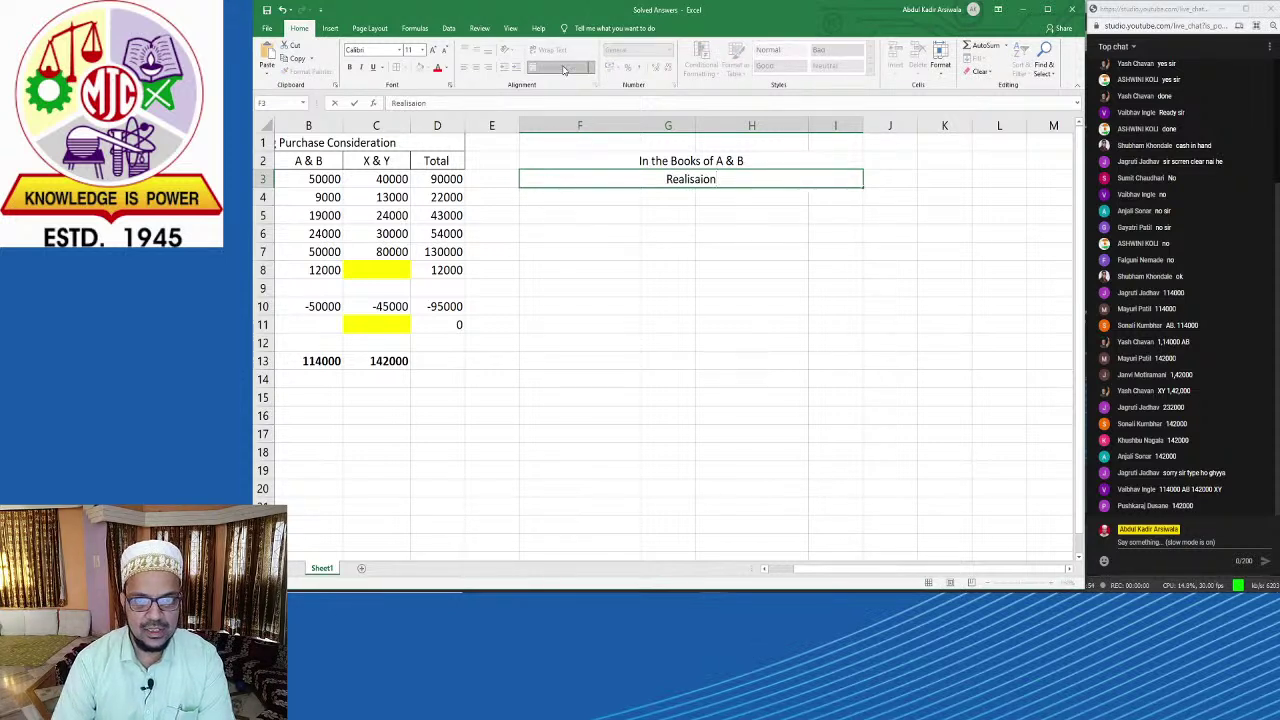
key(BackSpace)
key(BackSpace)
key(BackSpace)
key(BackSpace)
text(ati)
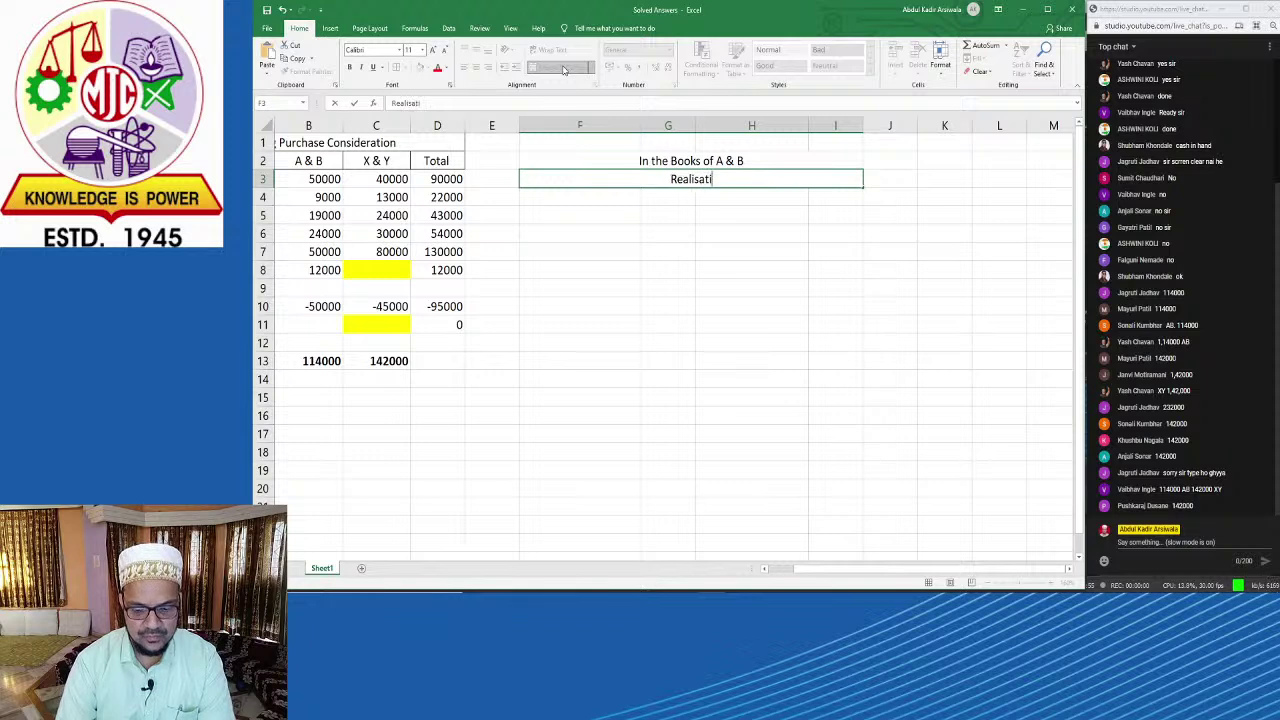
text(on Acc)
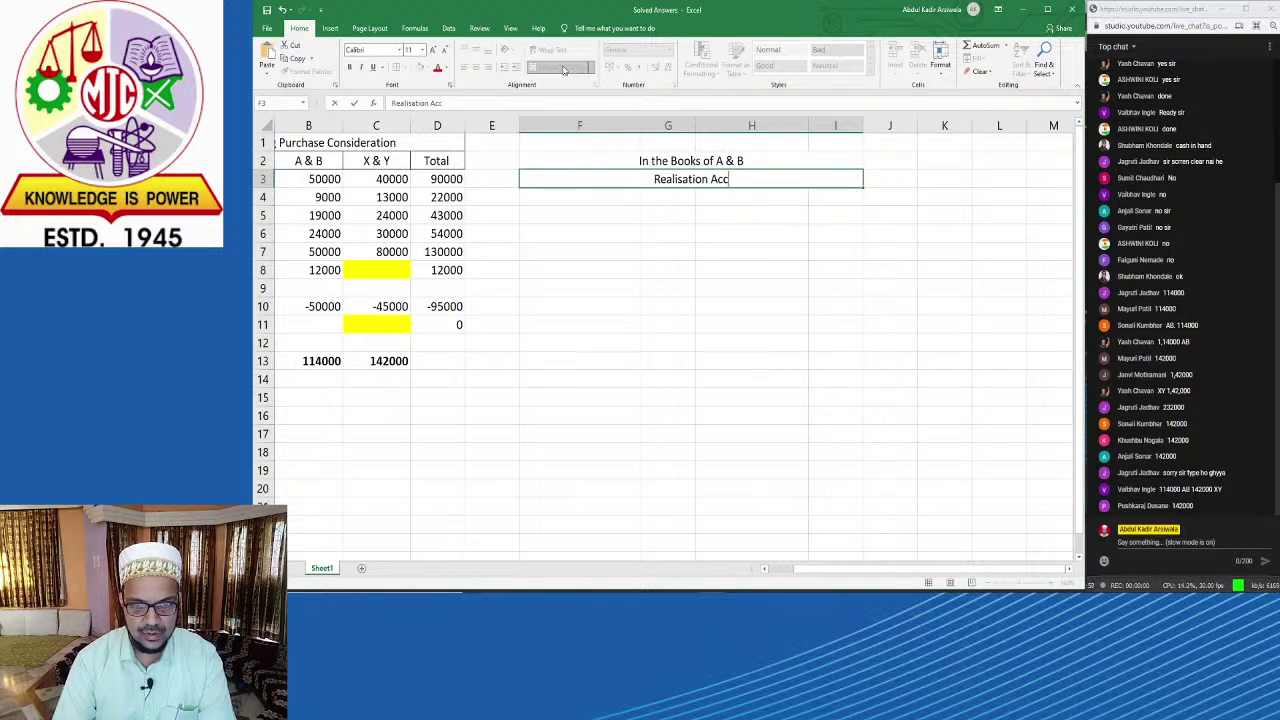
text(ount)
key(Return)
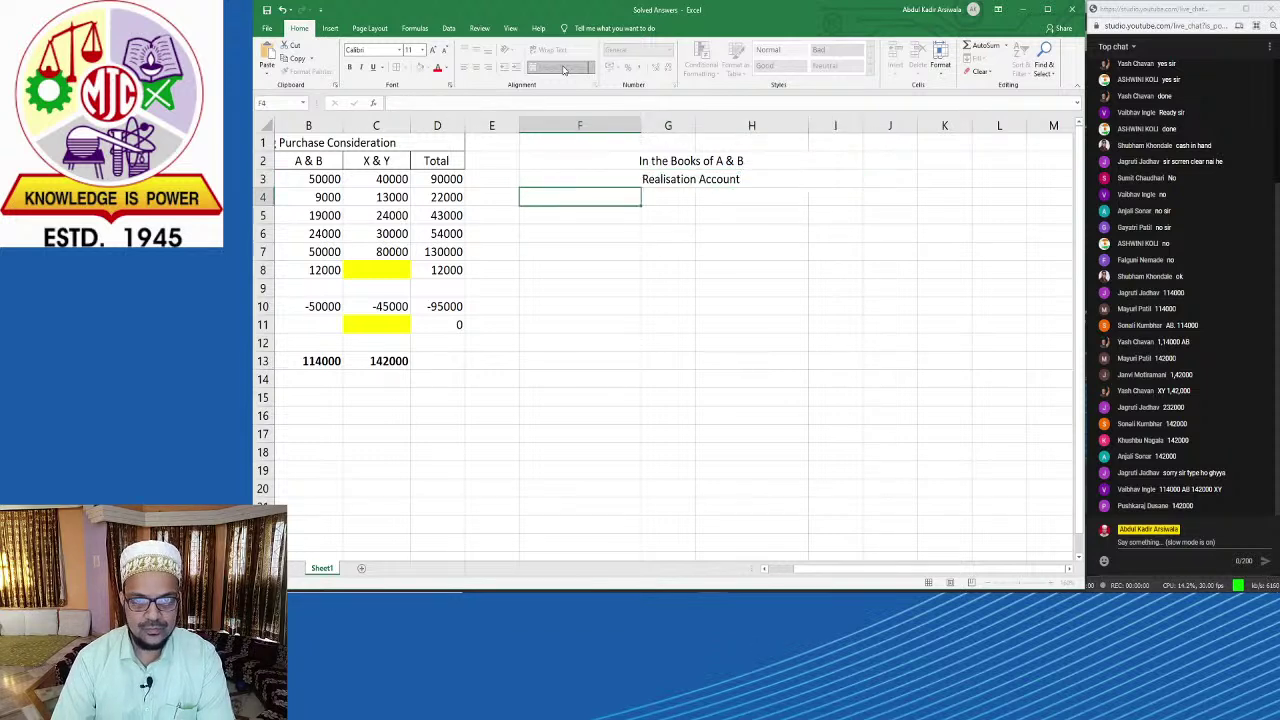
Step: Enter the column headings "Particulars" in F4 and "Amount" in G4
text(Particu)
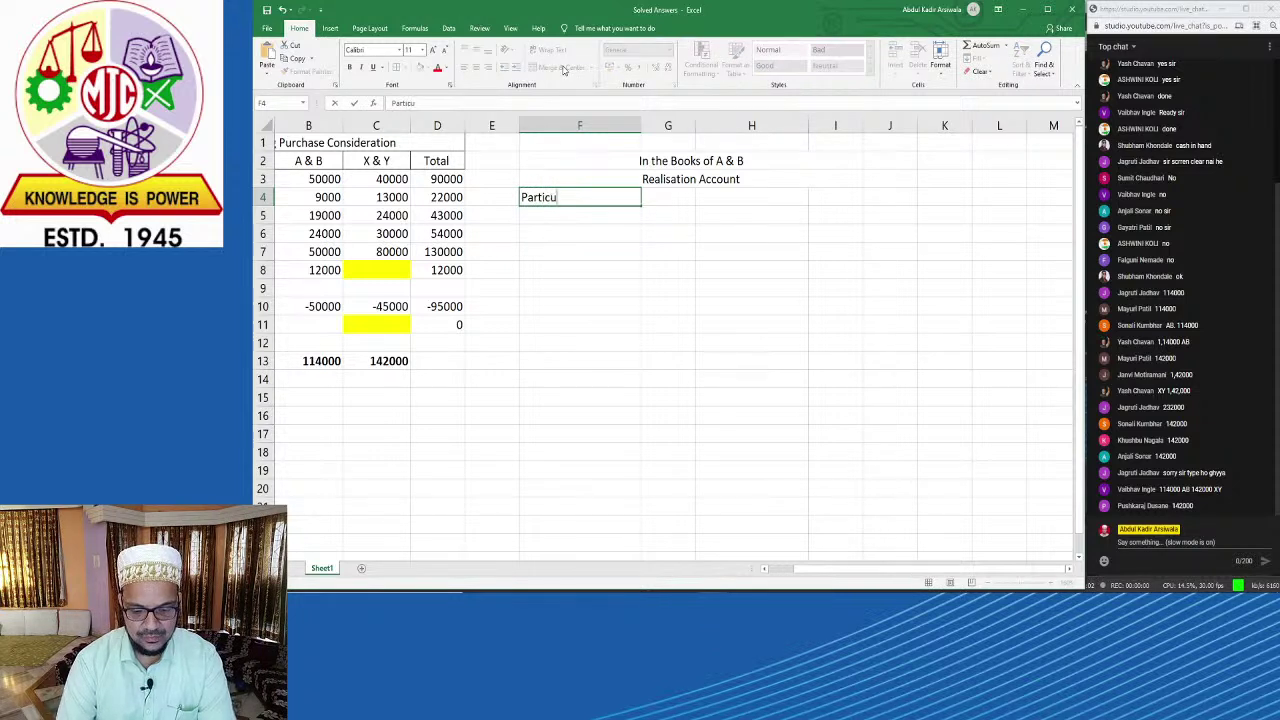
text(lars)
key(Tab)
text(Am)
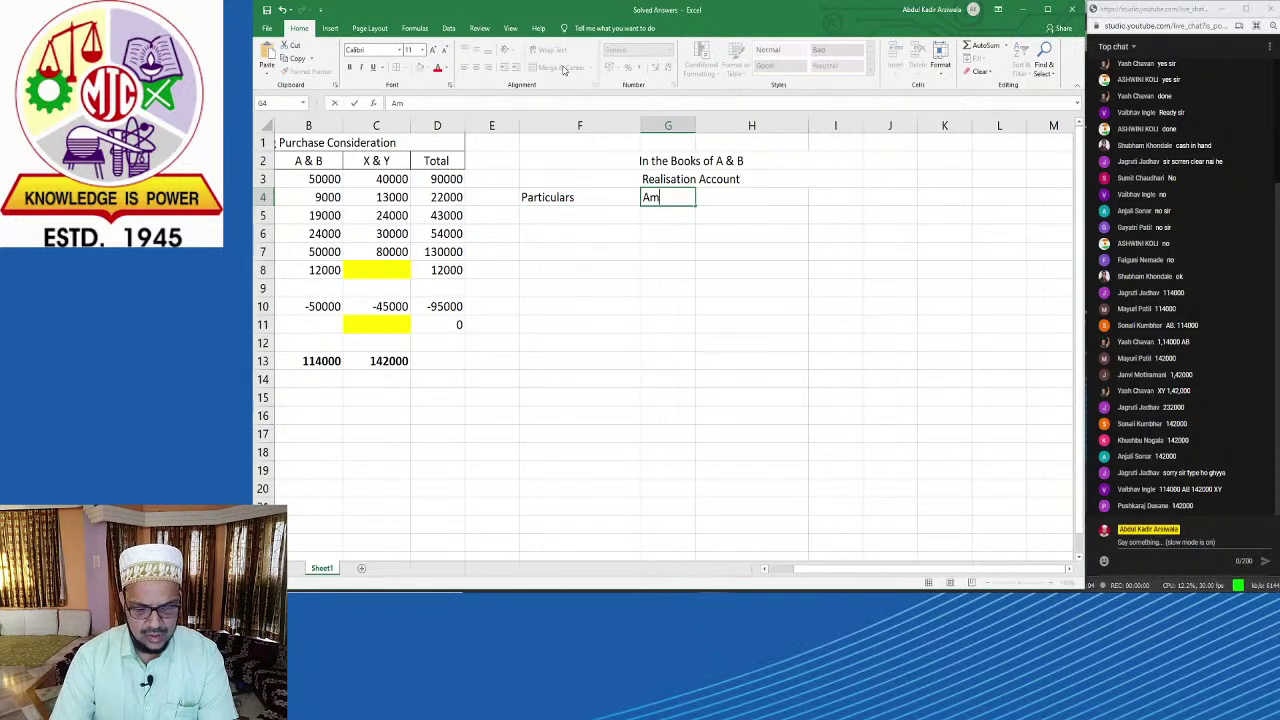
text(ount)
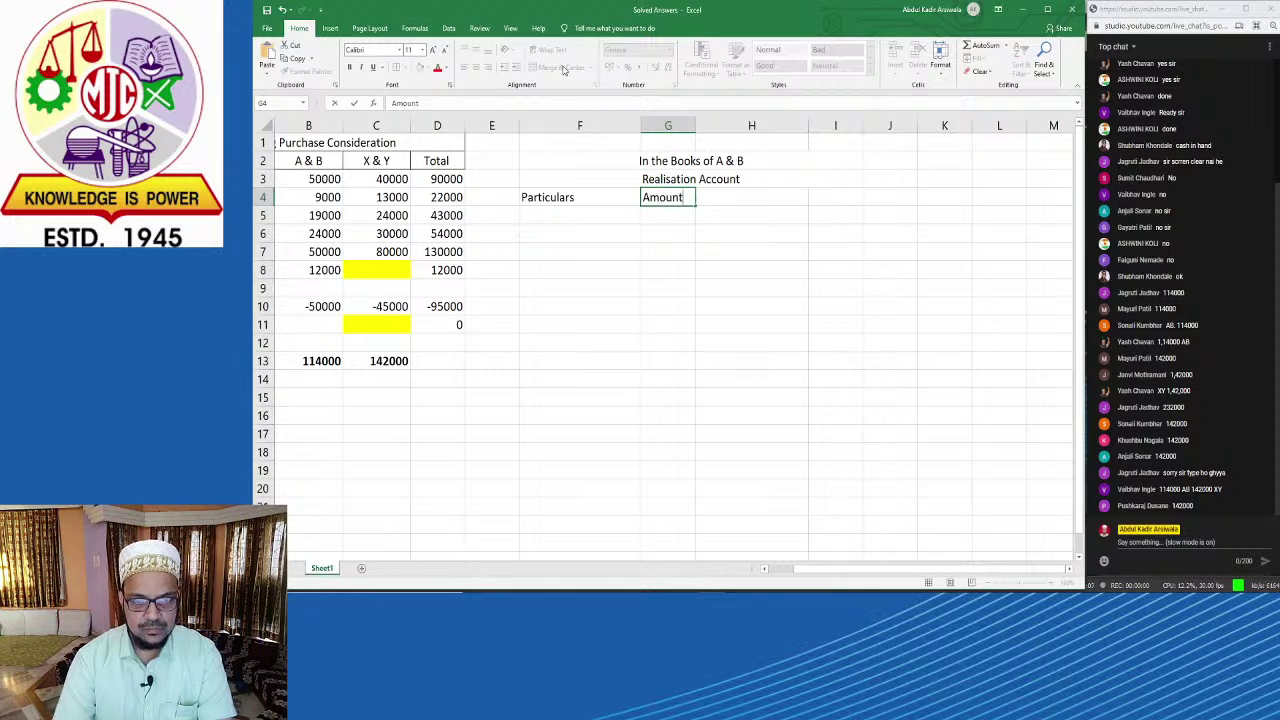
Step: Complete the Realisation Account's heading row with "Particulars" in H4 and "Amount" in I4
key(Tab)
key(BackSpace)
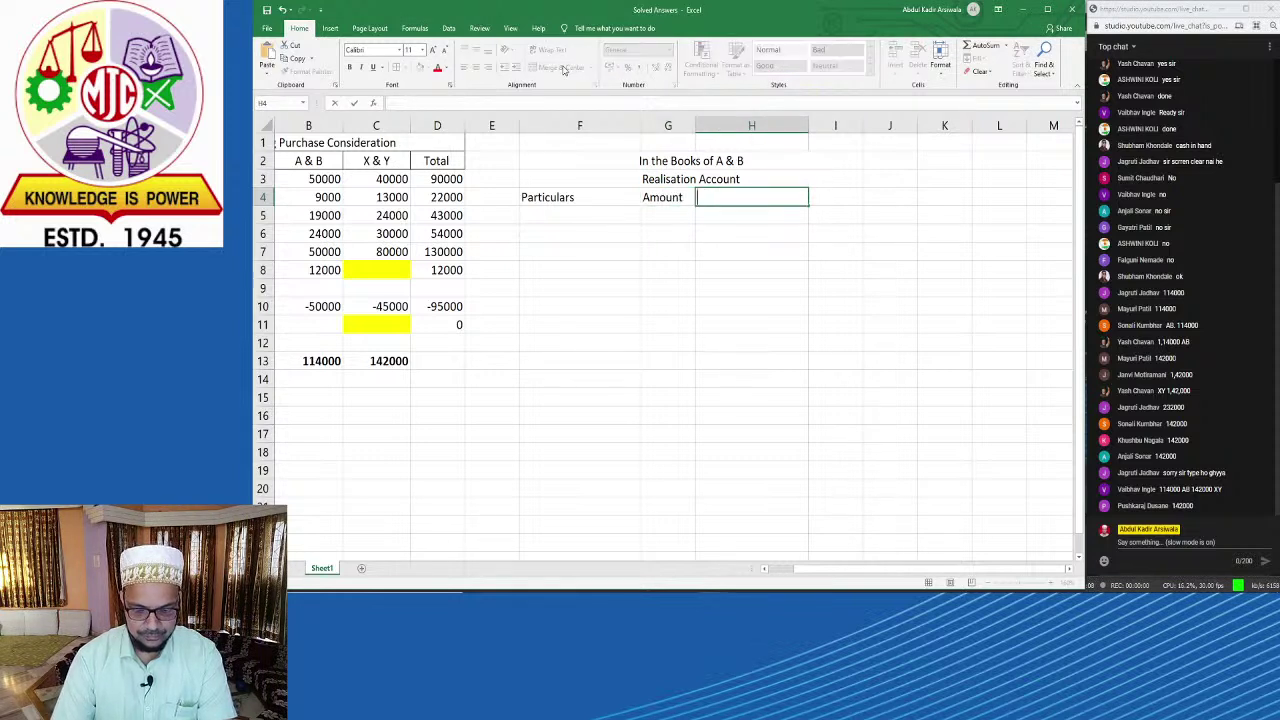
text(Particulars)
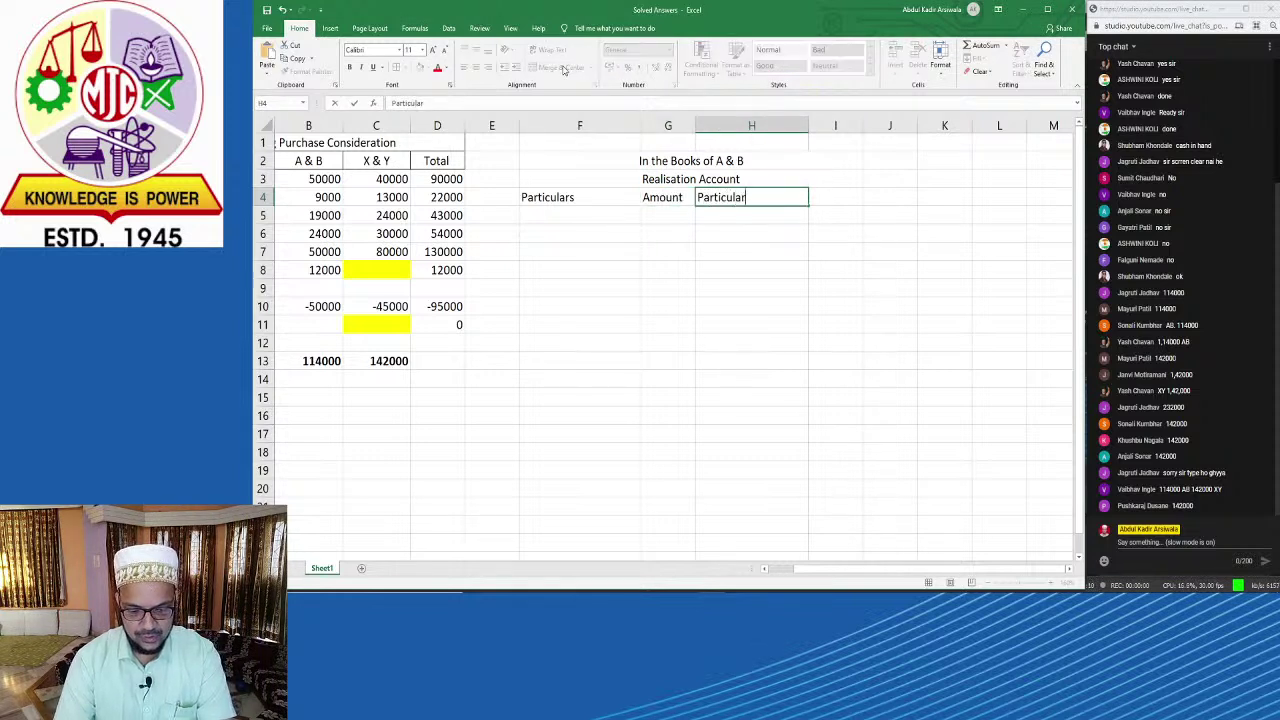
key(Tab)
text(Amount)
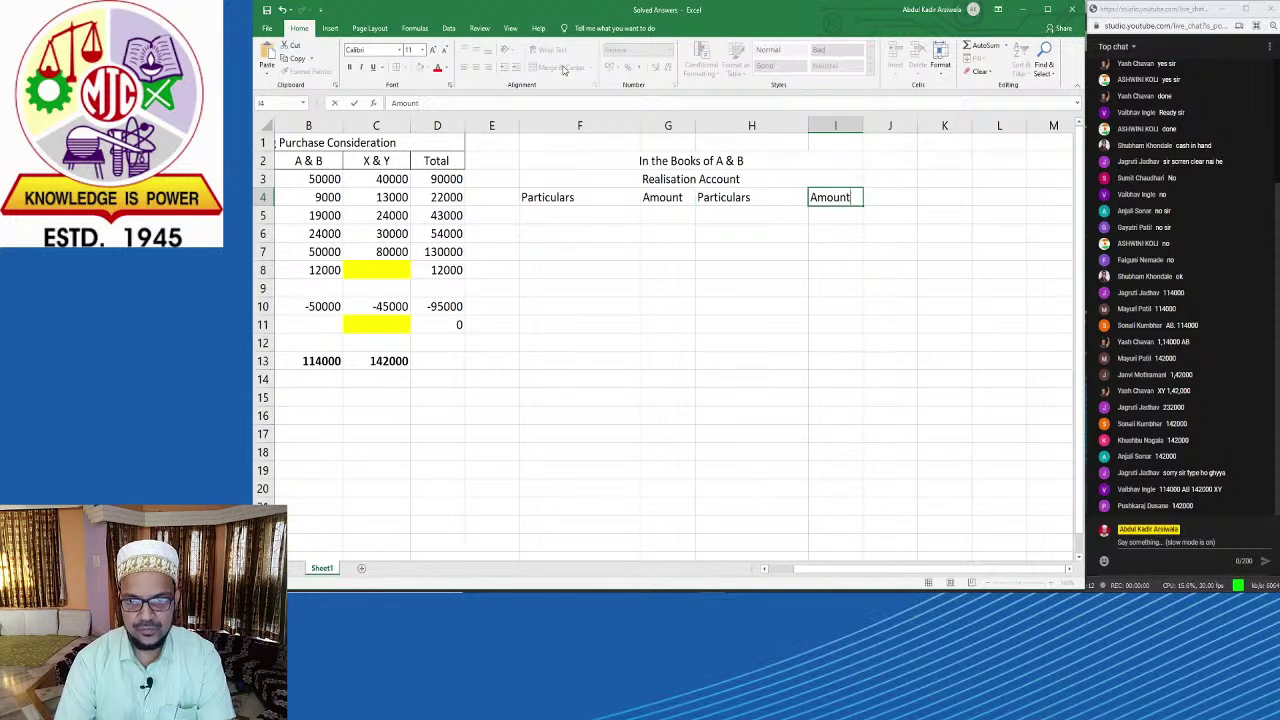
key(Return)
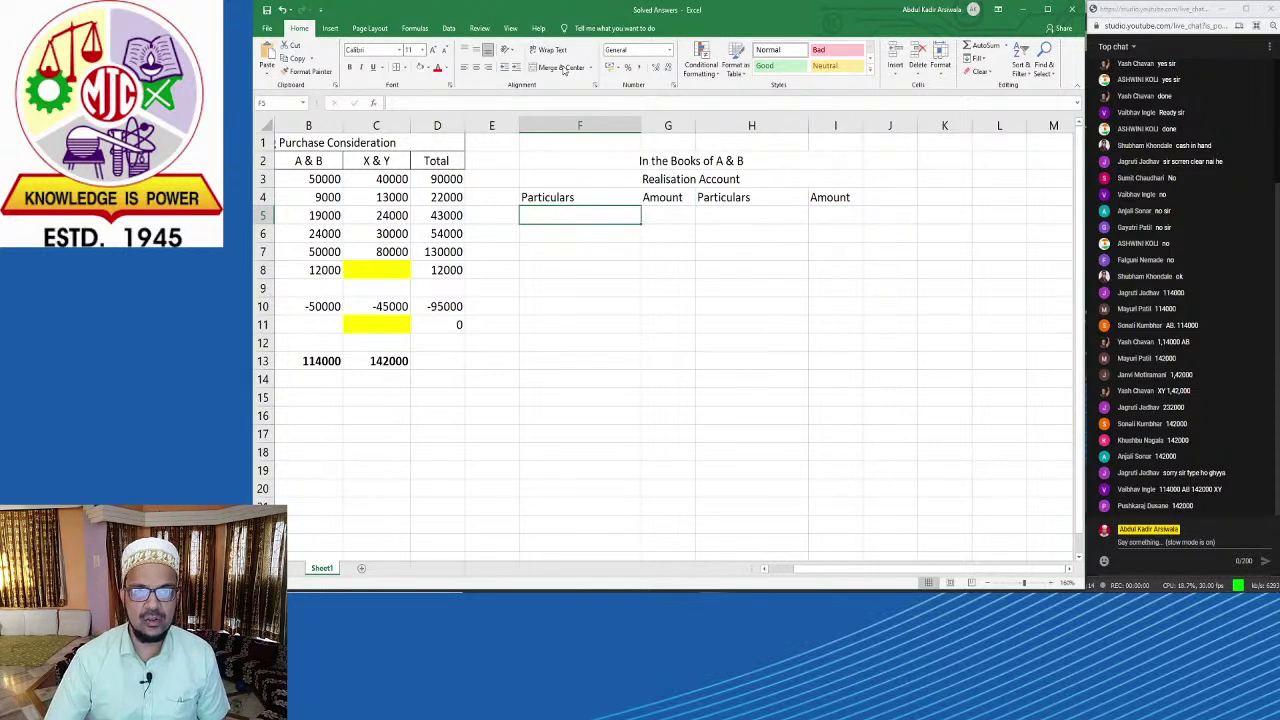
Step: Apply all borders to the Realisation Account's title and heading rows, F2:I4
drag(560, 163, 735, 200)
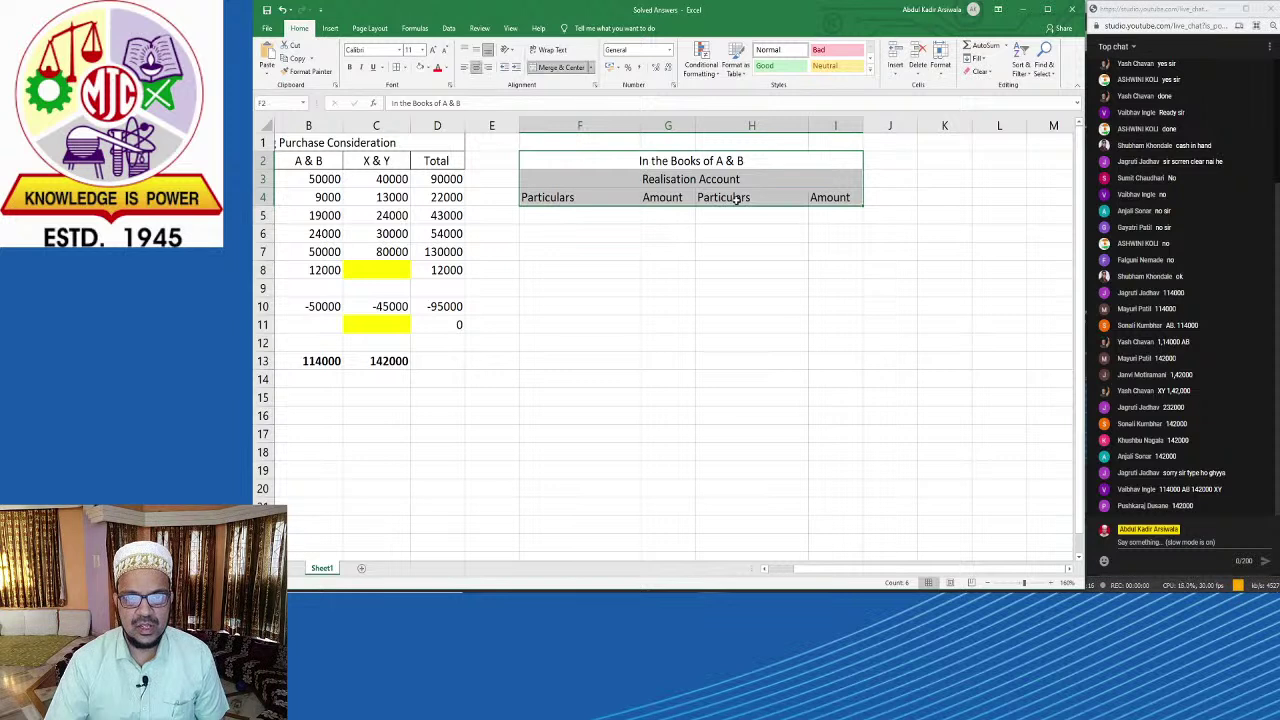
click(397, 67)
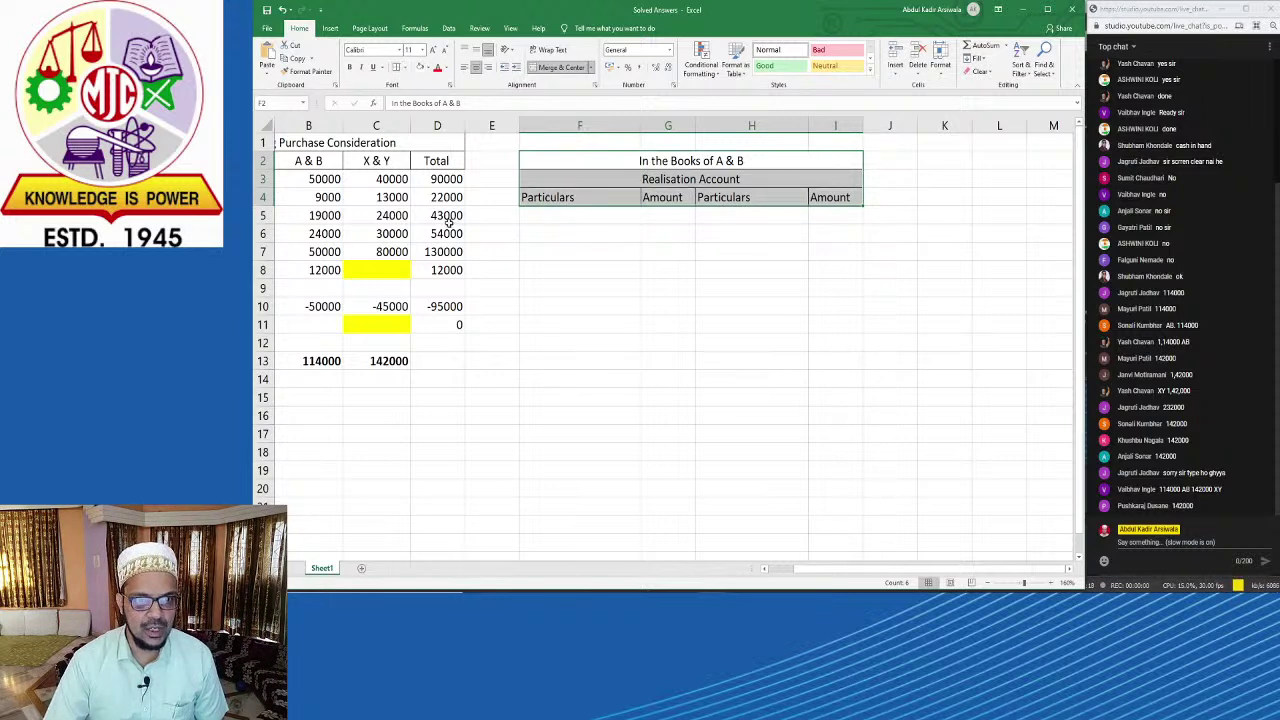
click(596, 378)
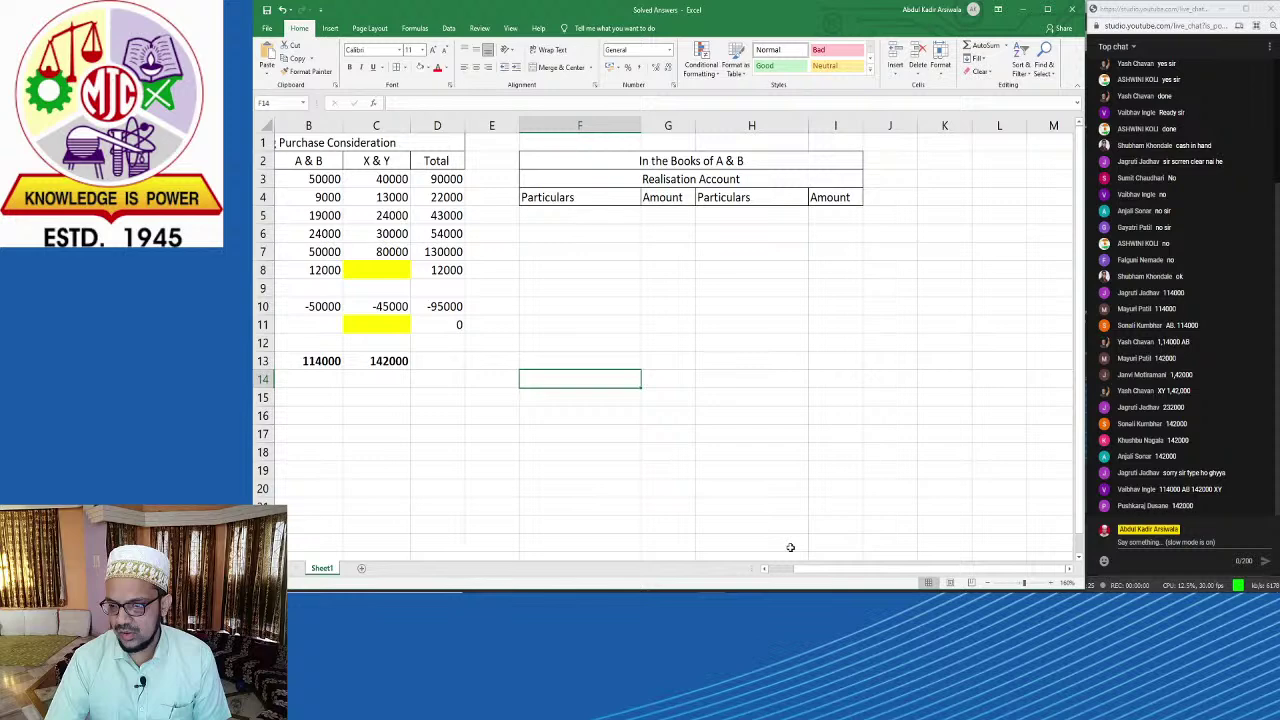
Step: Consult the A & B balance sheet in the Foxit Reader PDF and enter "Plant" in F5 of the Excel sheet
click(711, 590)
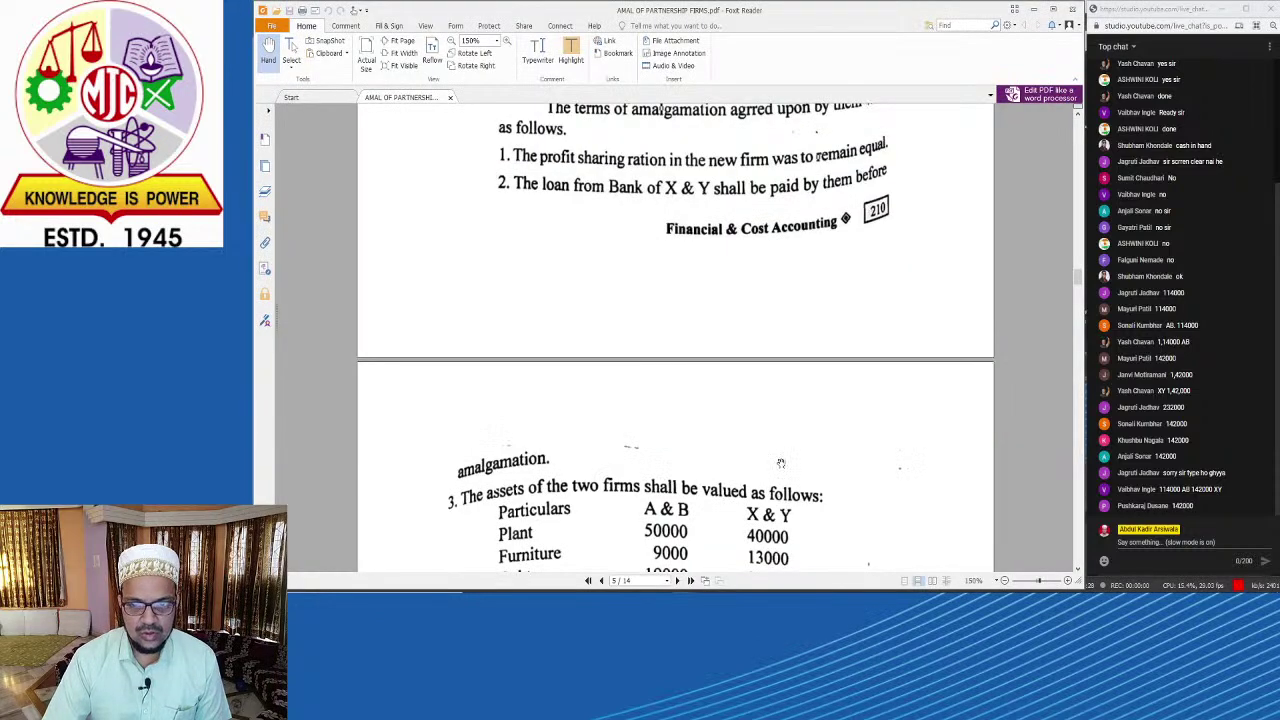
scroll(748, 405, up, 3)
scroll(745, 400, up, 2)
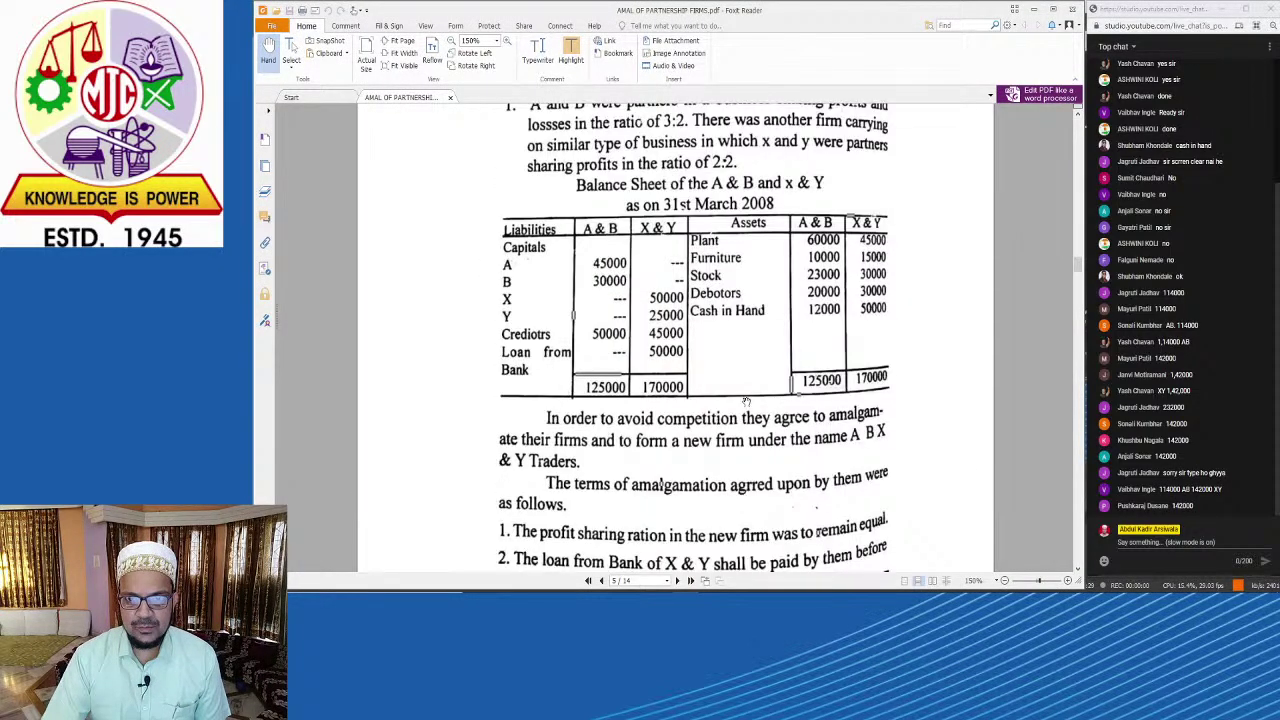
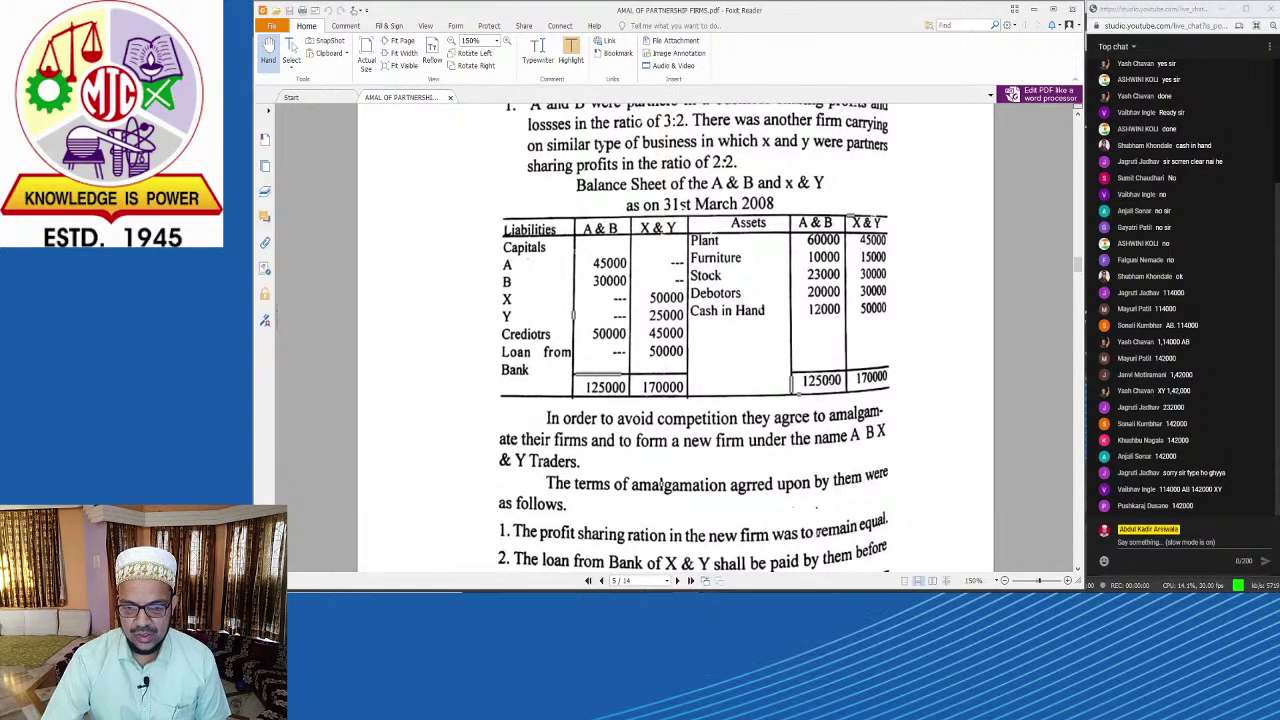
key(alt+Tab)
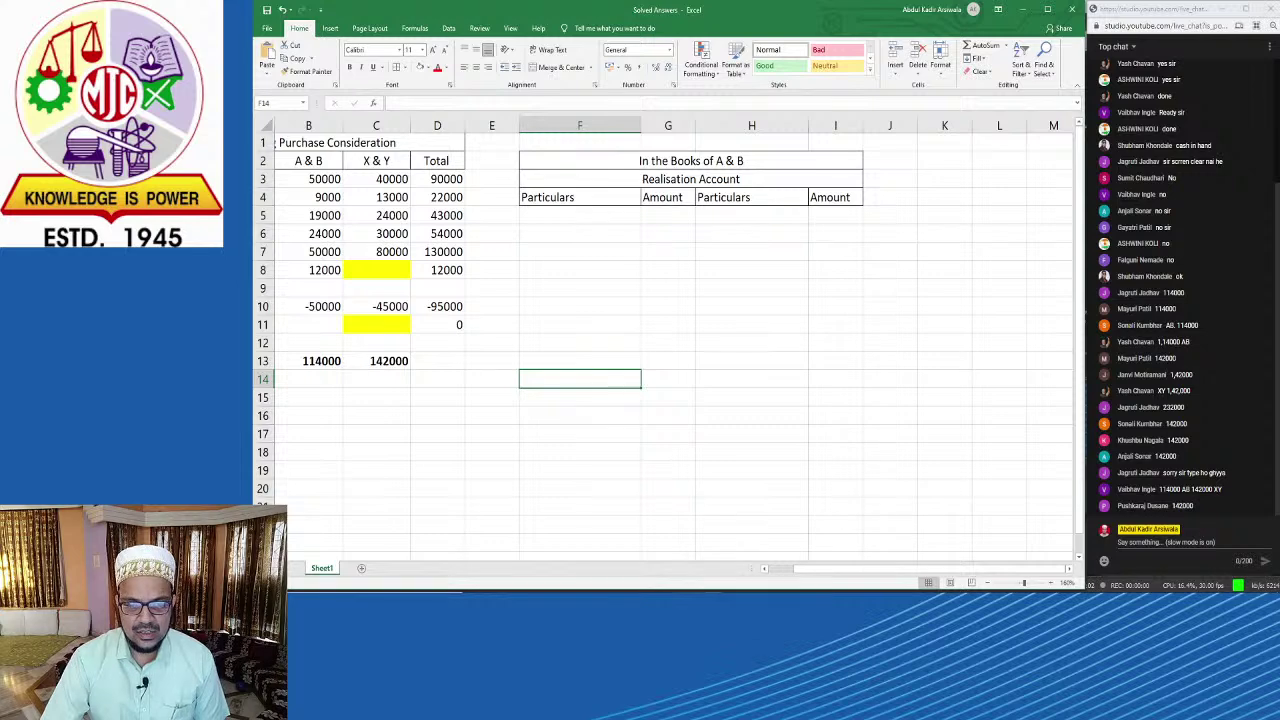
key(alt+Tab)
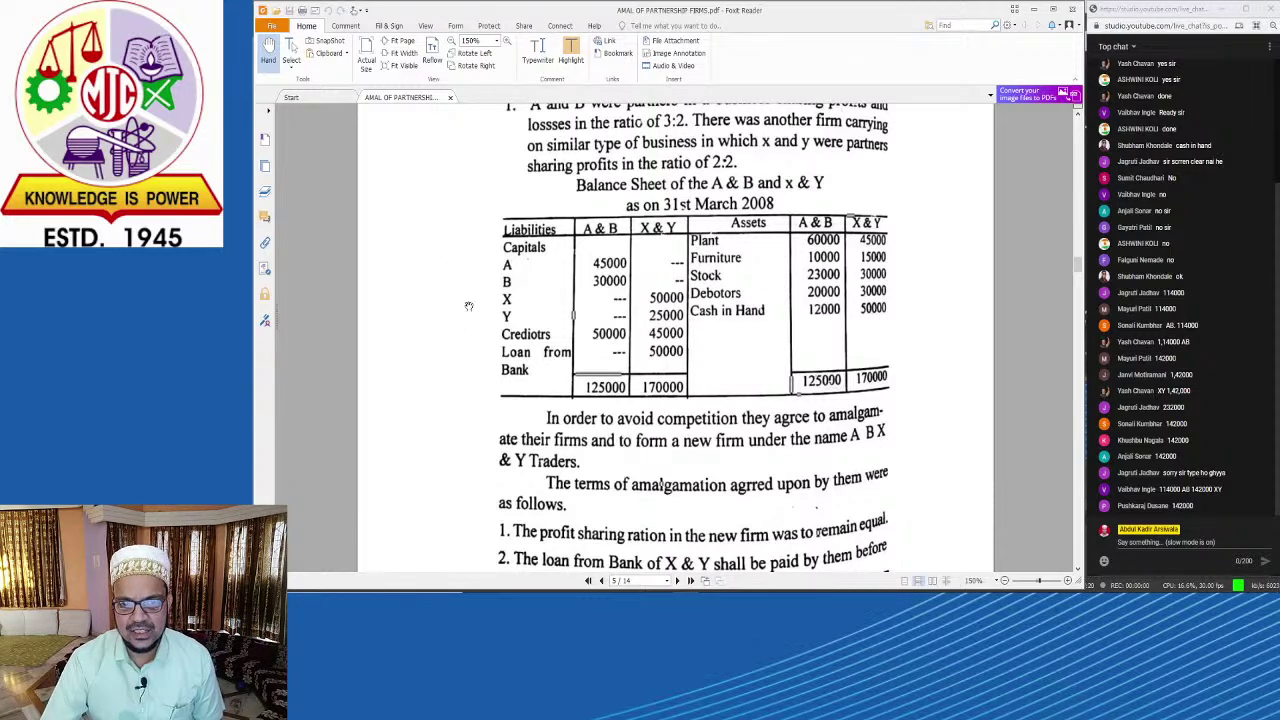
key(alt+Tab)
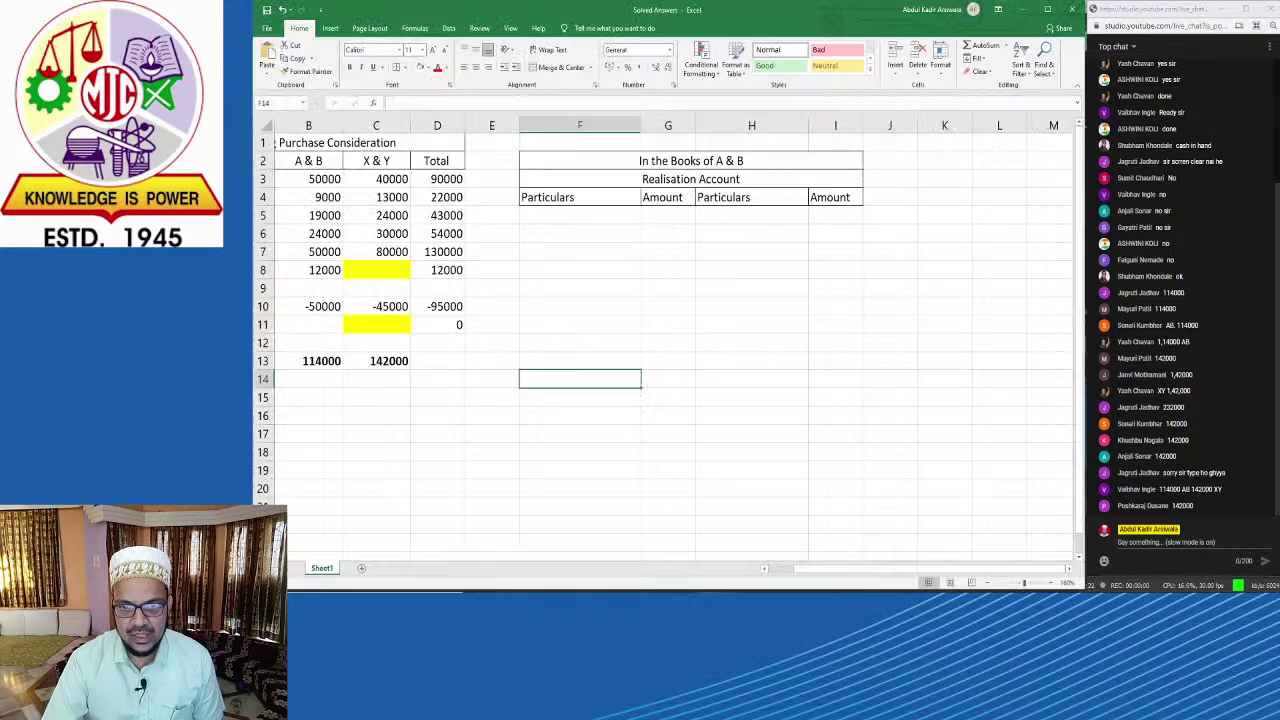
click(566, 215)
text(Plant)
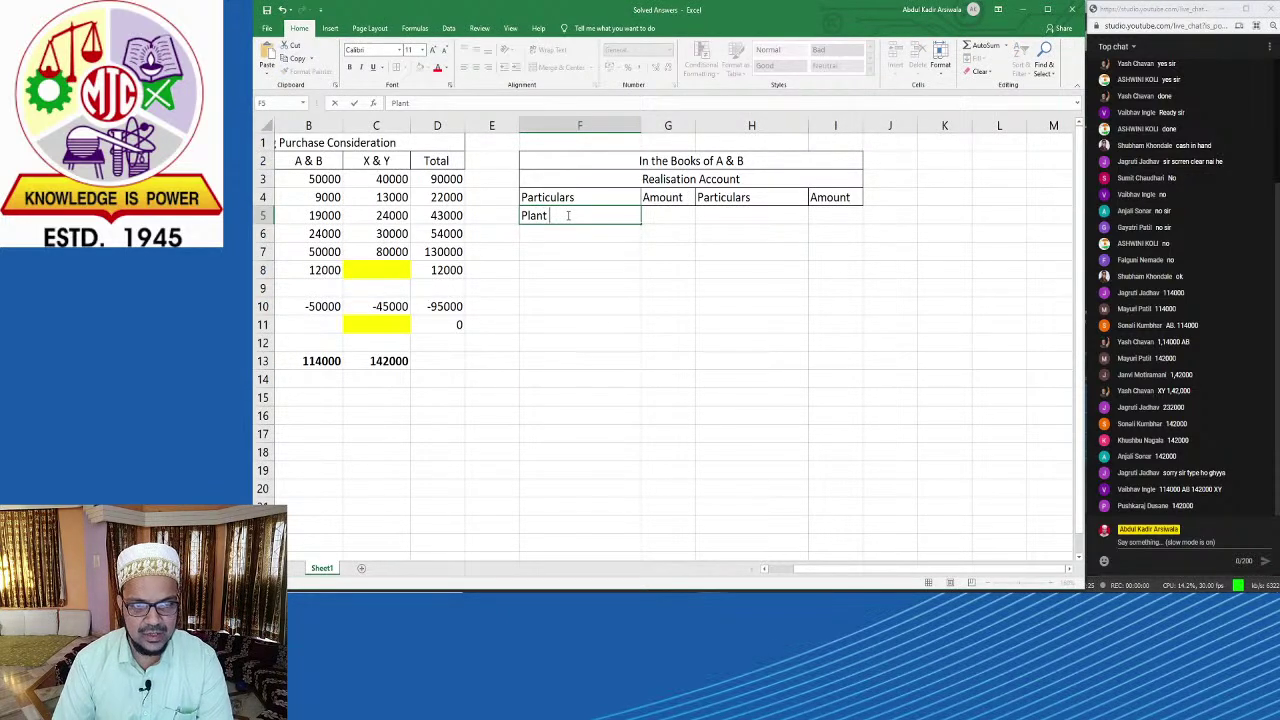
key(Return)
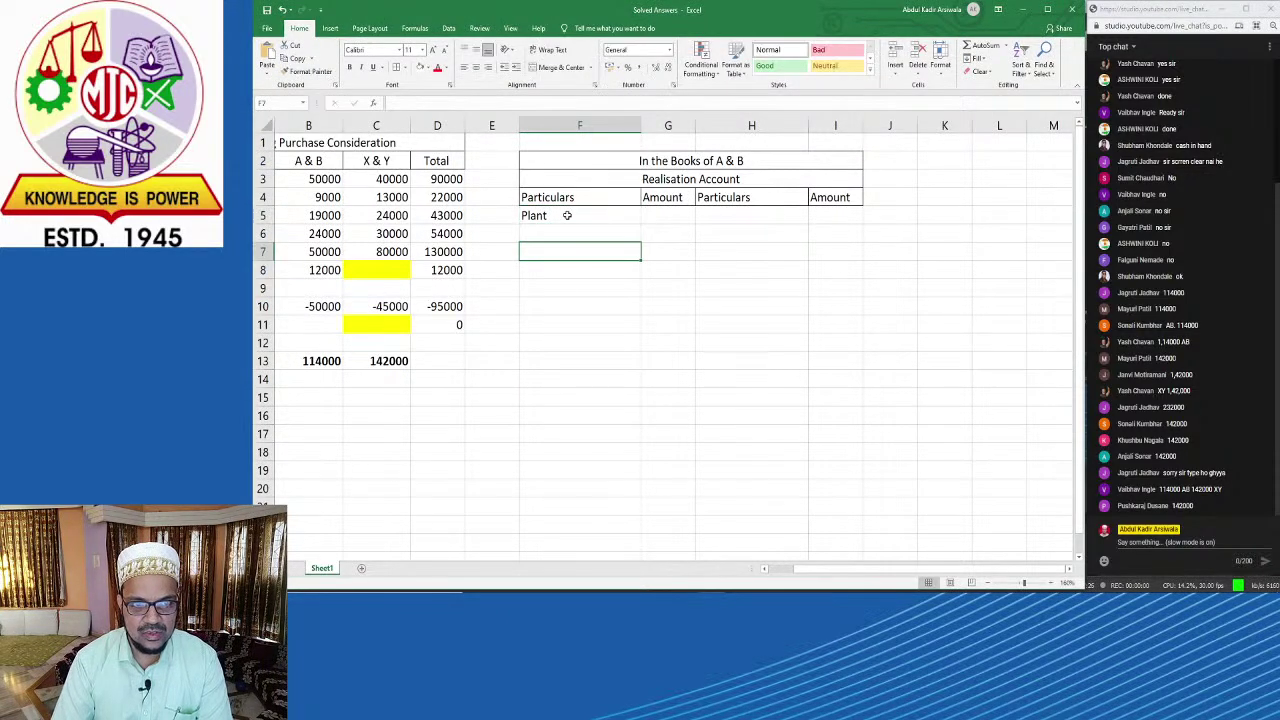
Step: Add "Furniture" in F6 and "Stock" in F7 from the balance sheet's asset list in the PDF
key(alt+Tab)
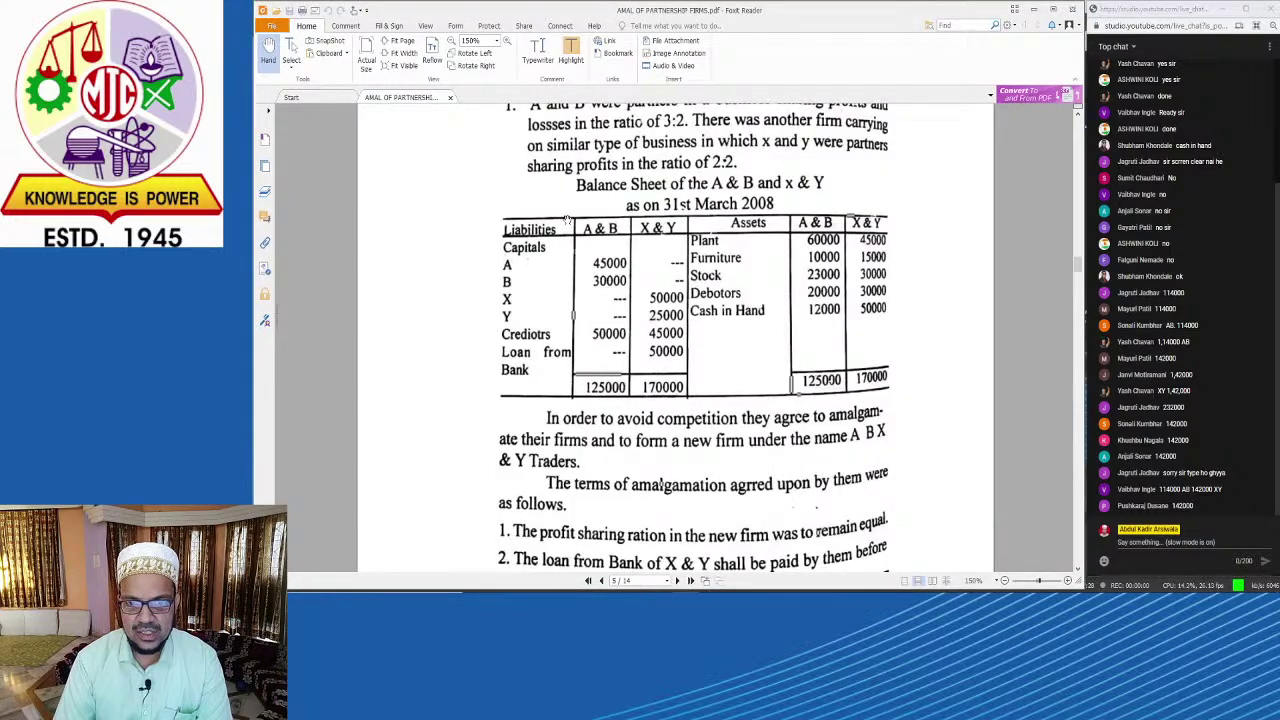
key(alt+Tab)
text(F)
key(BackSpace)
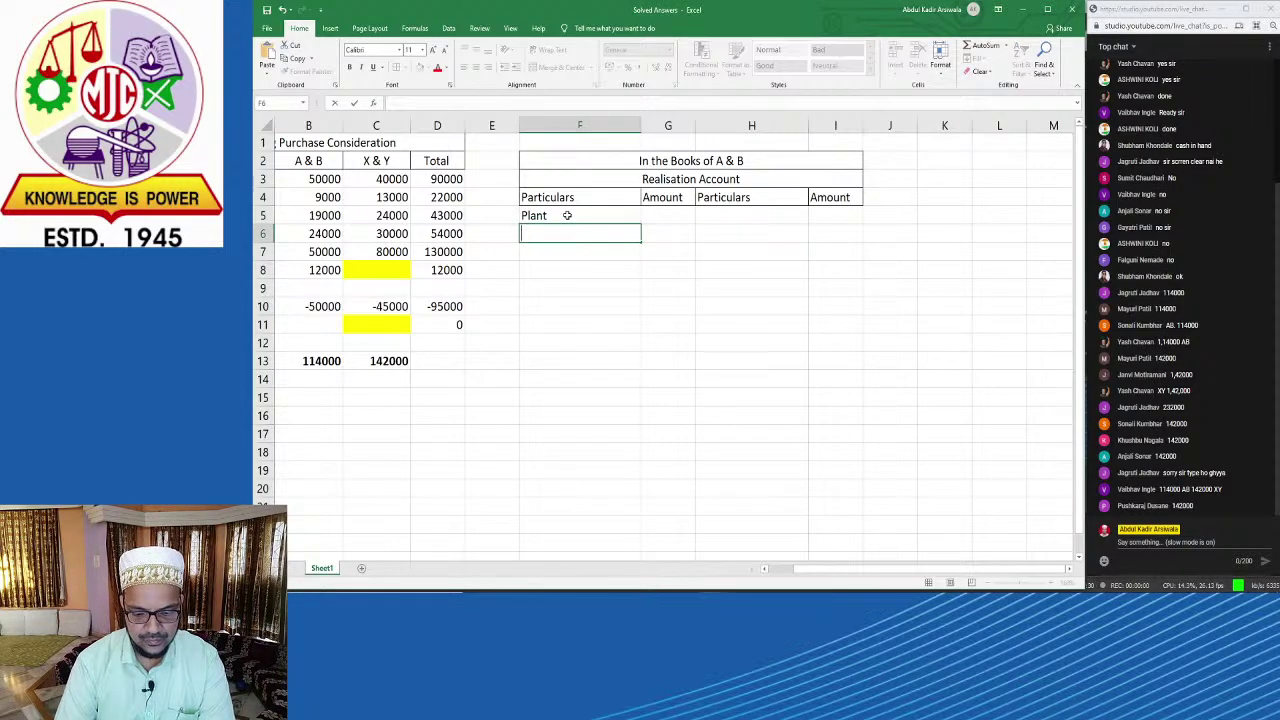
text(Furniture)
key(Return)
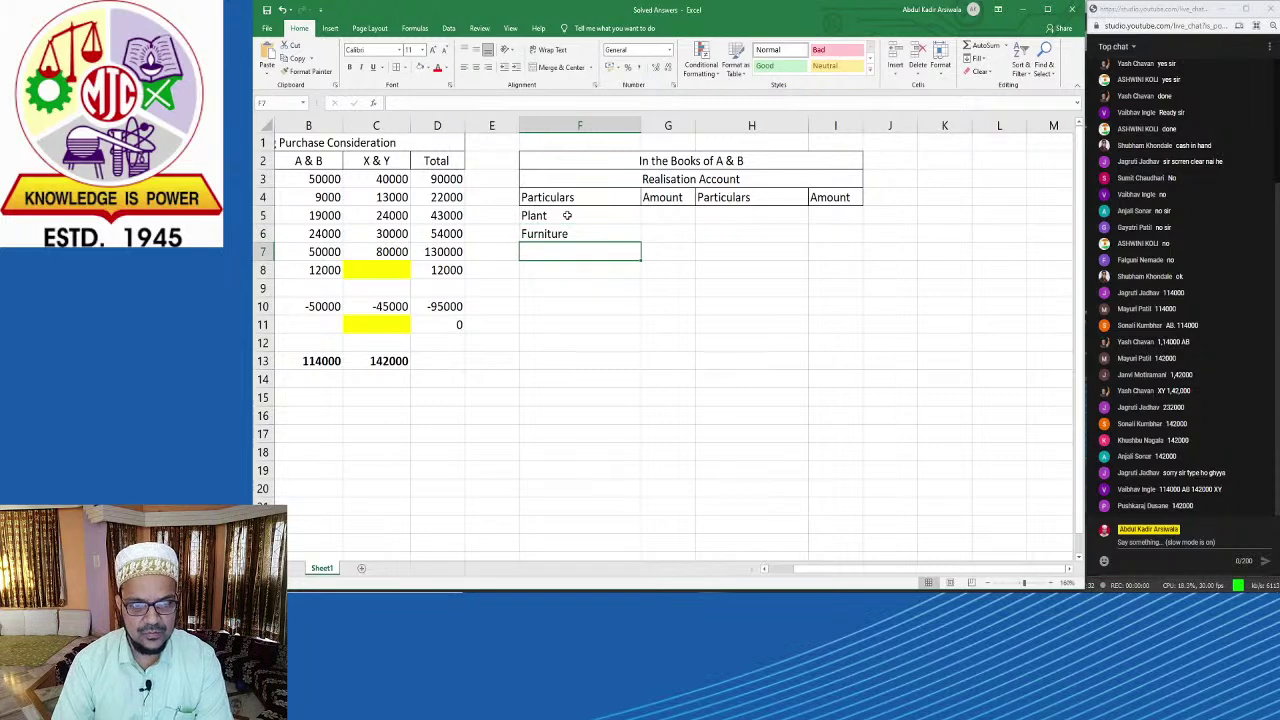
key(alt+Tab)
key(alt+Tab)
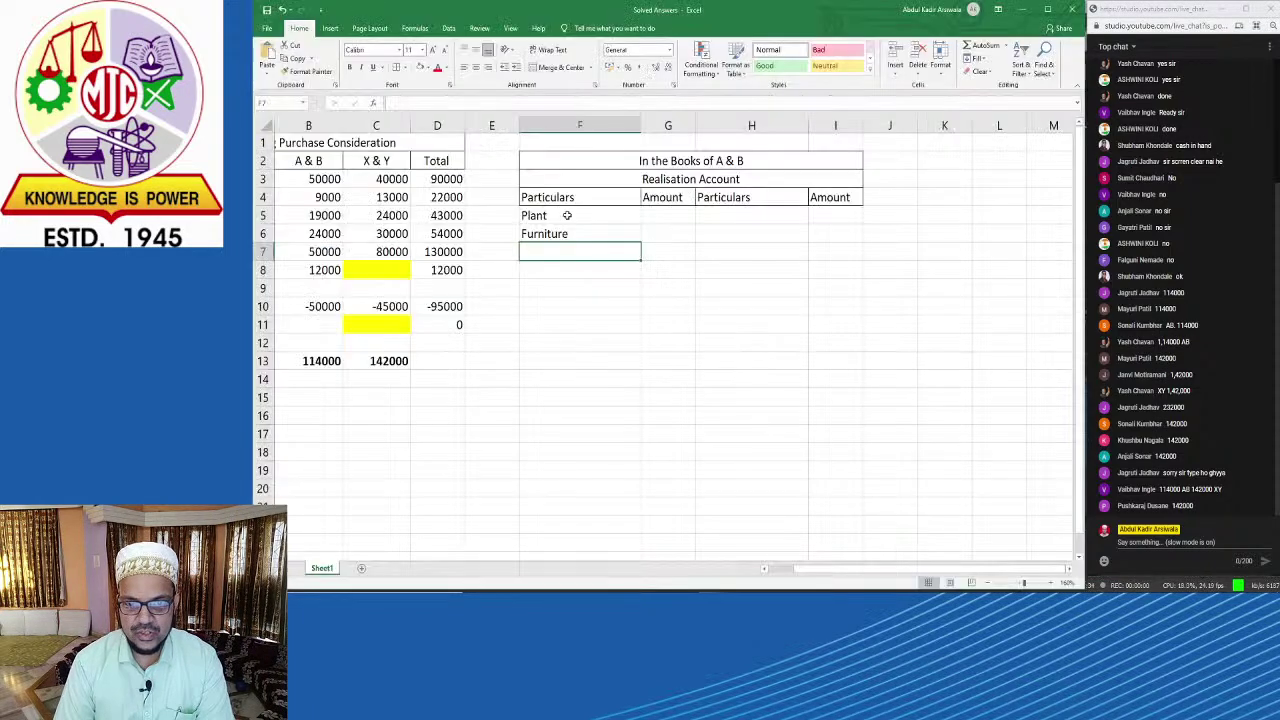
text(Stock)
key(Return)
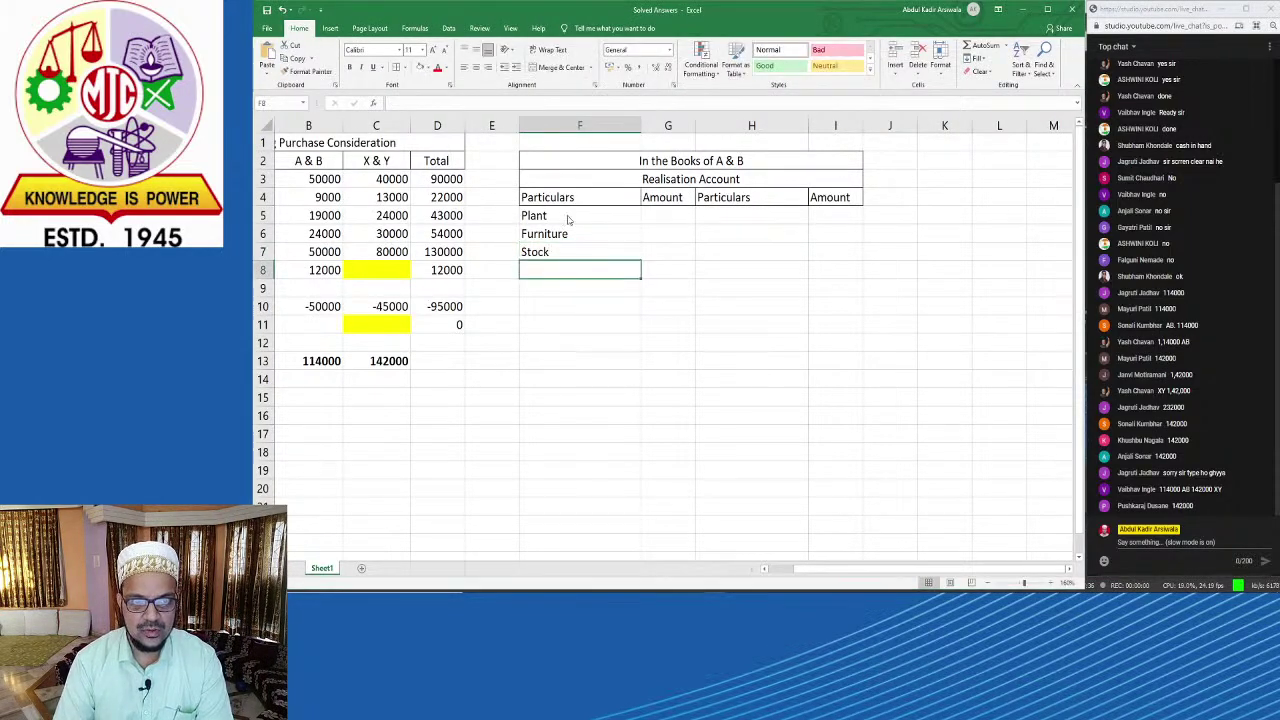
Step: Add "Debtors" in F8 and "Cash" in F9 from the PDF's asset list
key(alt+Tab)
key(alt+Tab)
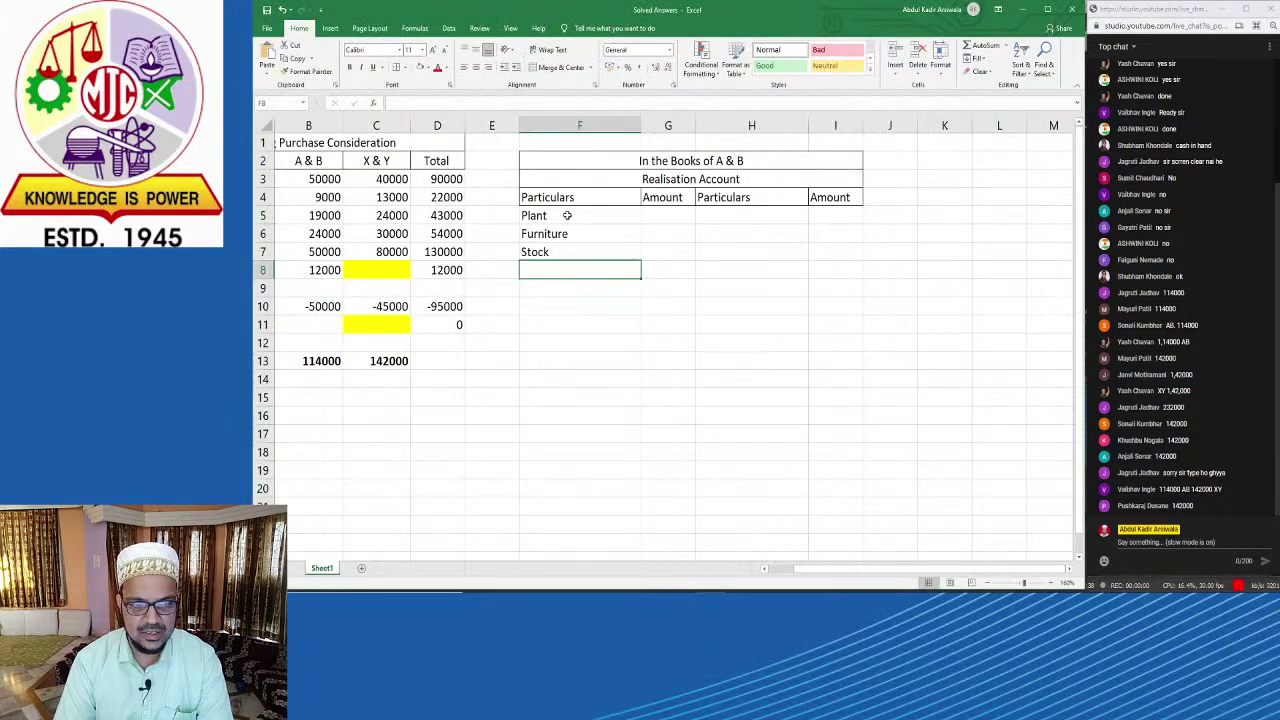
text(Debtor)
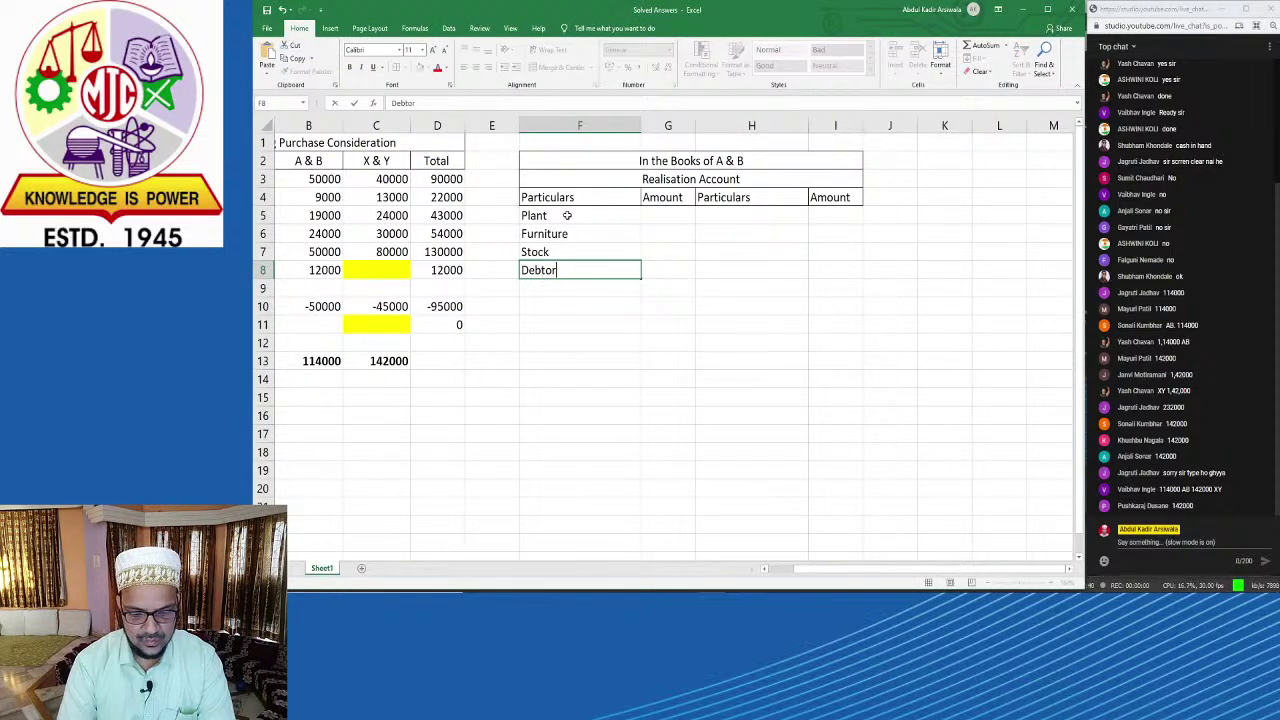
text(s)
key(Return)
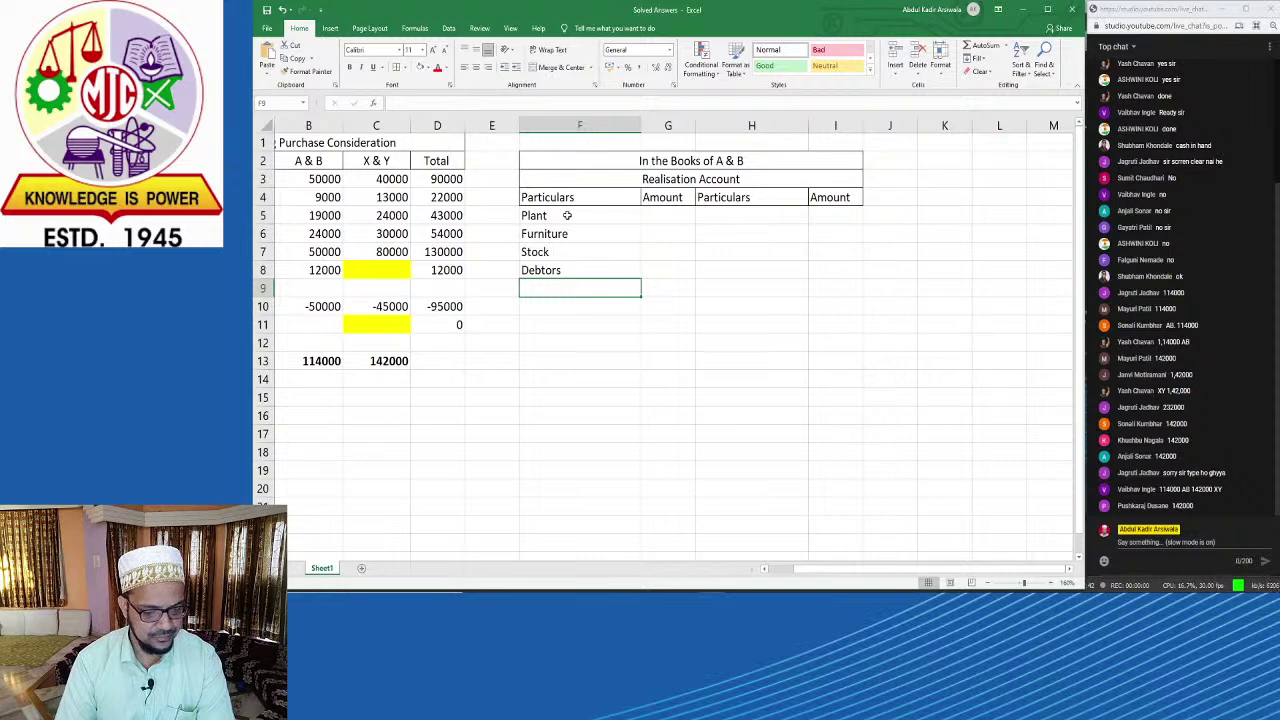
text(Cas)
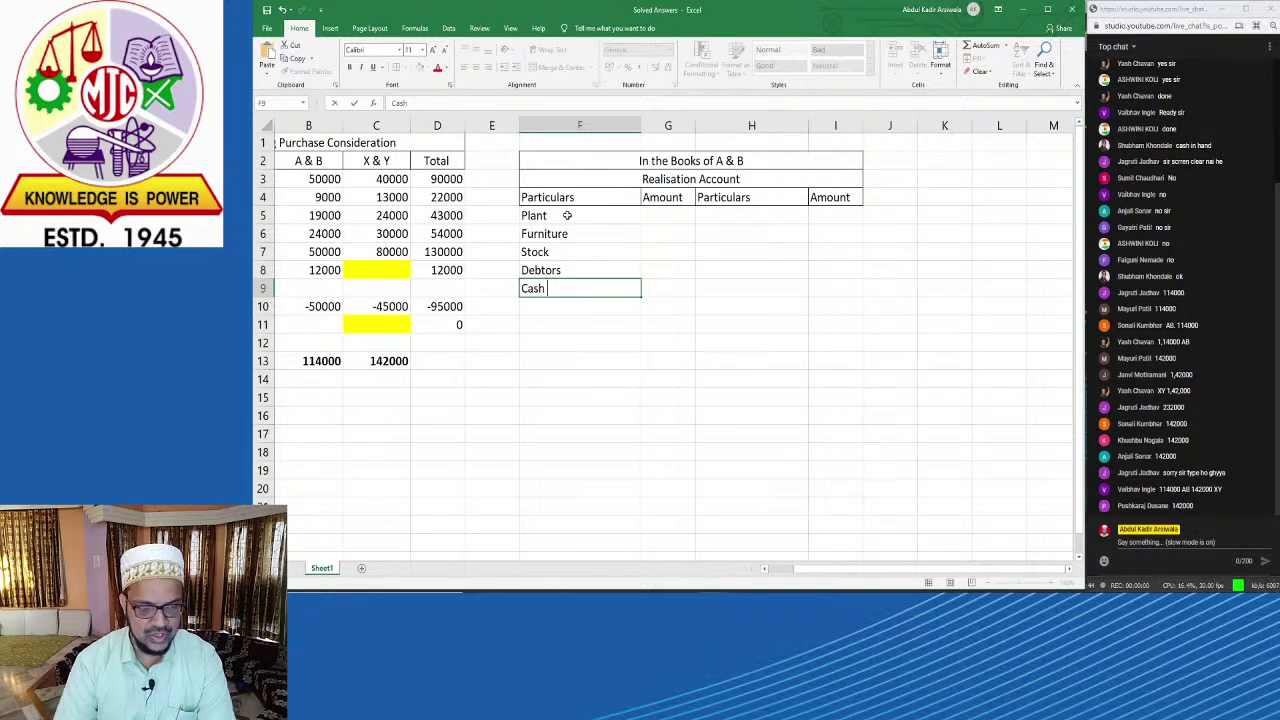
text(h)
key(Tab)
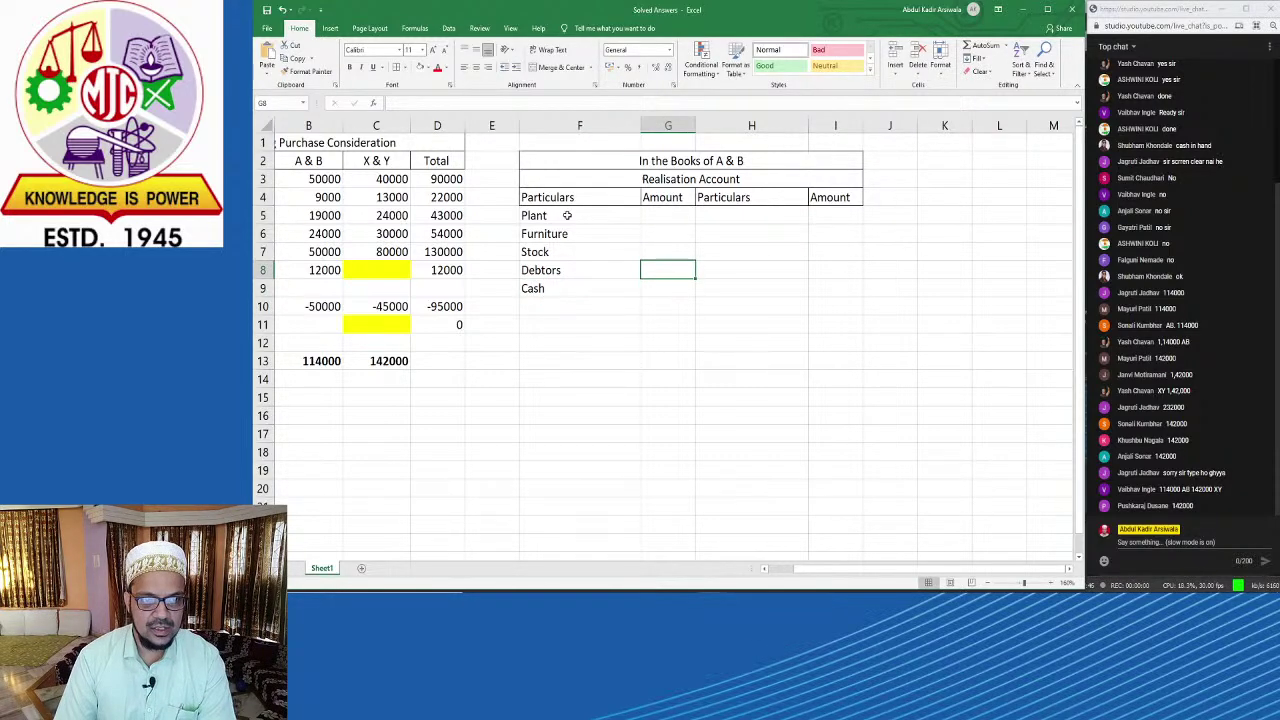
Step: Enter A & B's book values from the PDF balance sheet: 60000 for Plant in G5 and 10000 for Furniture in G6
key(alt+Tab)
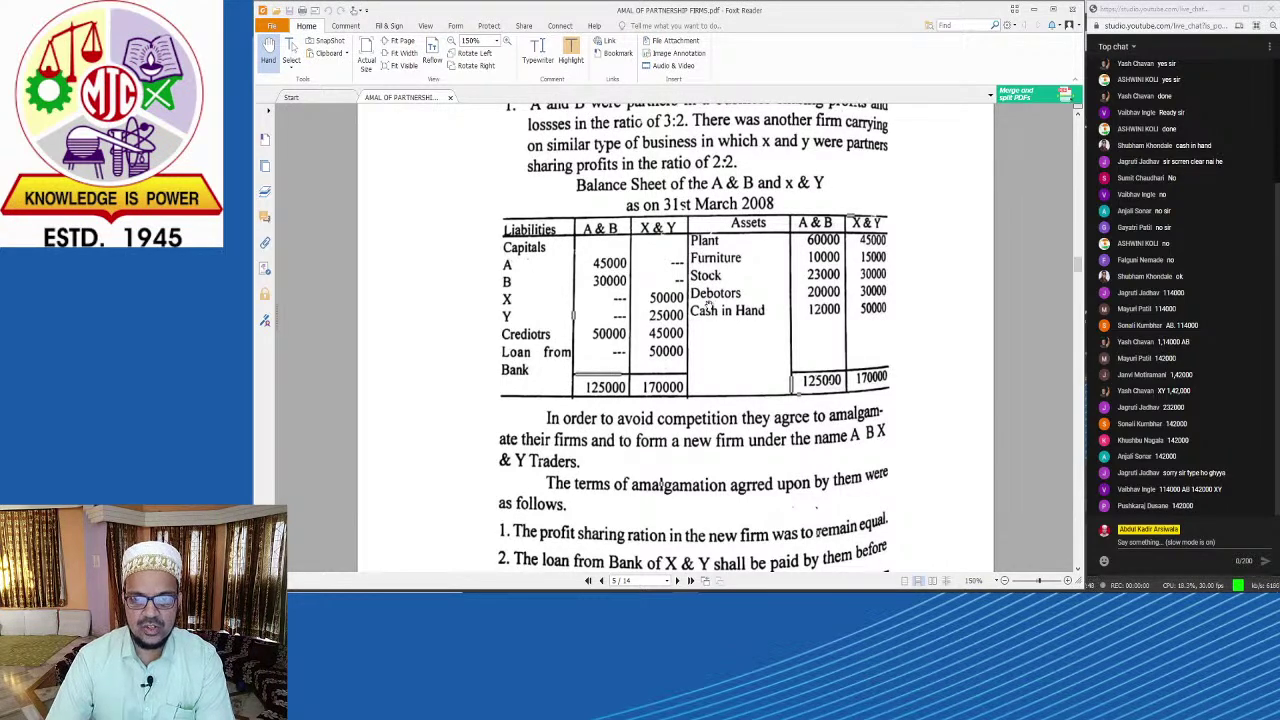
key(alt+Tab)
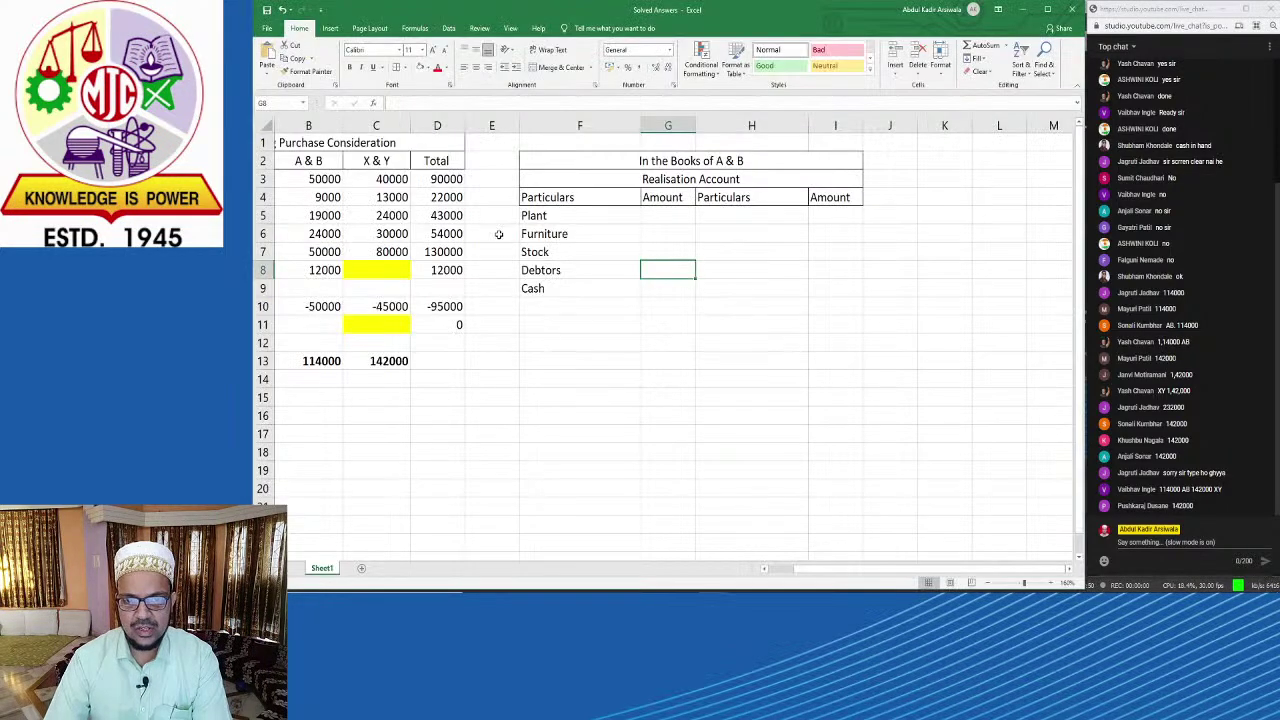
click(670, 217)
key(alt+Tab)
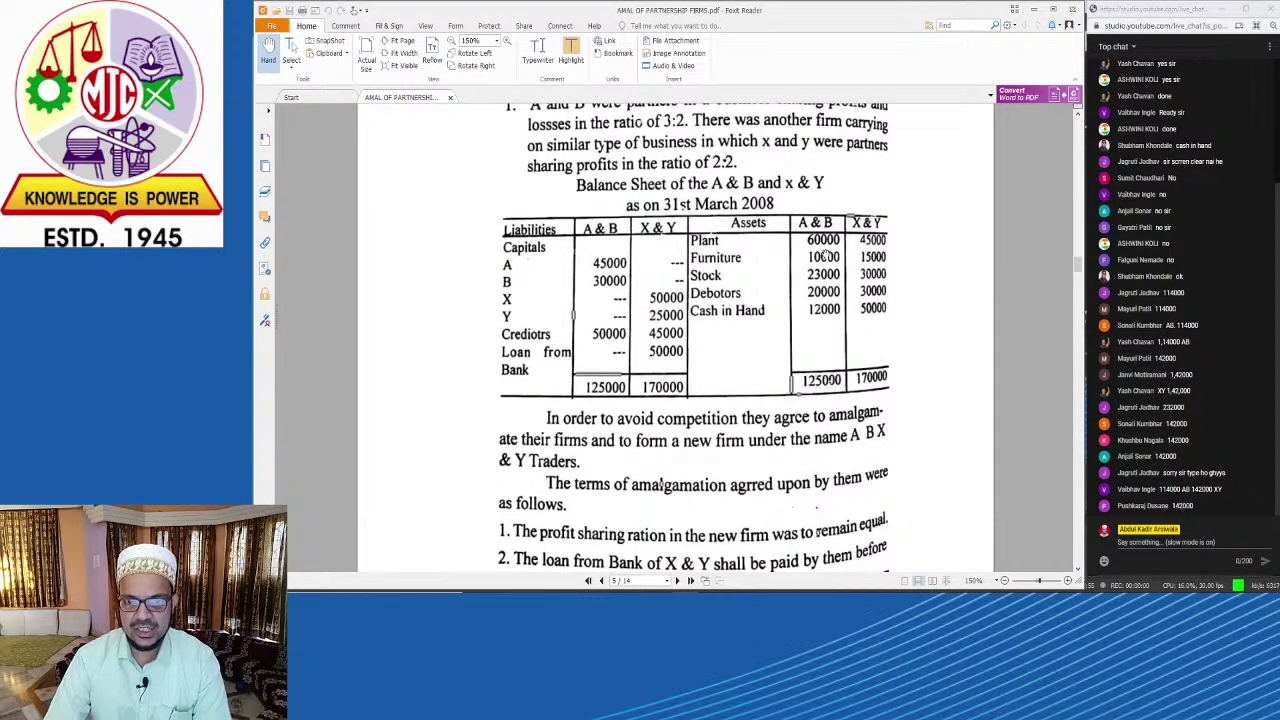
key(alt+Tab)
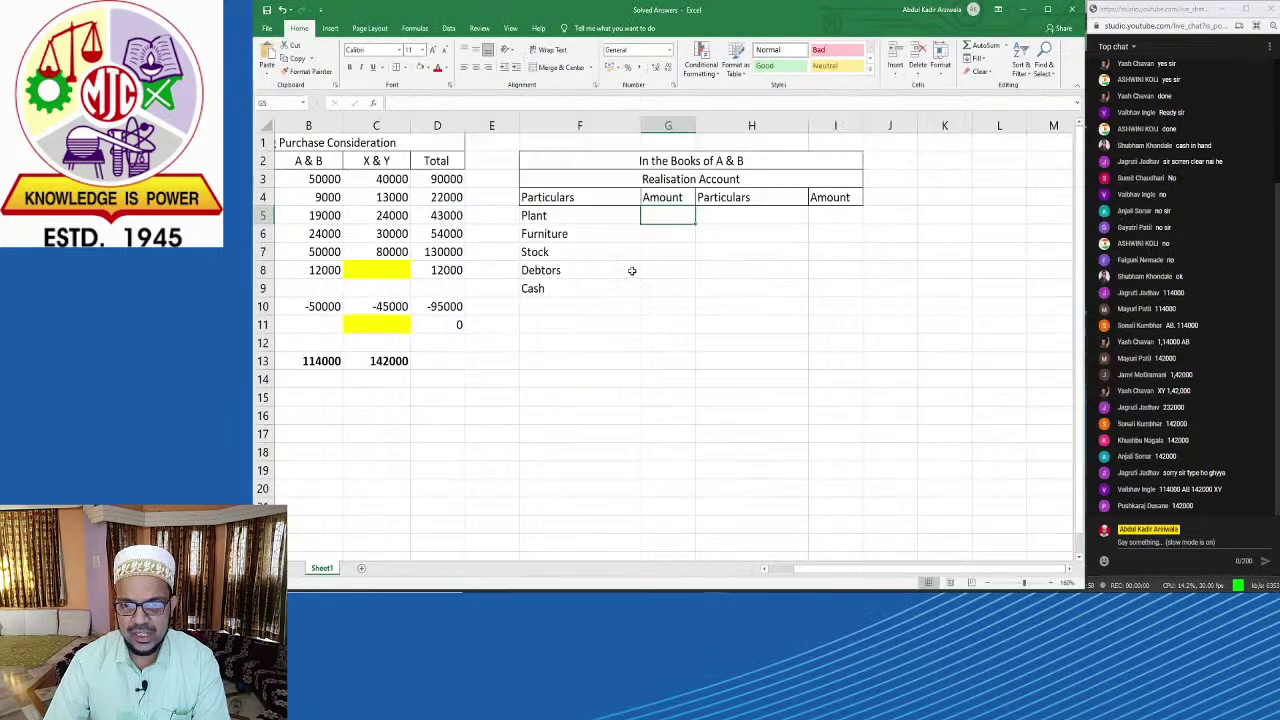
text(60000)
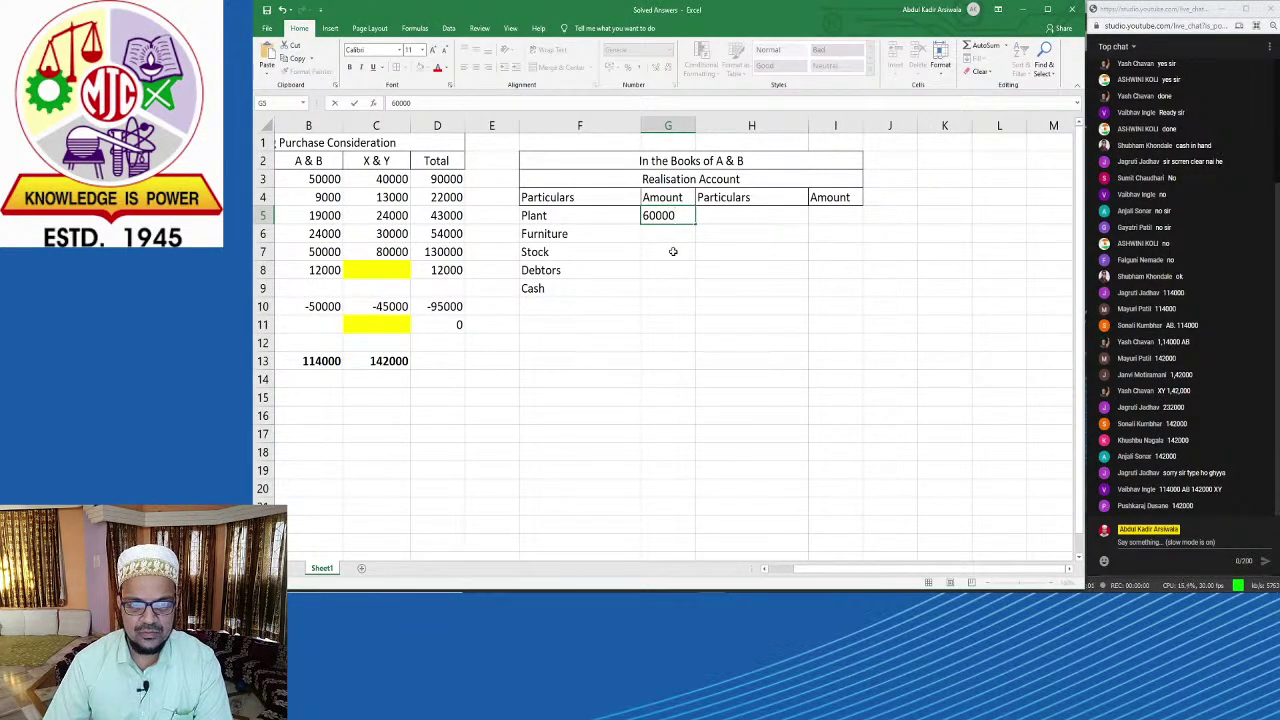
key(Return)
text(1)
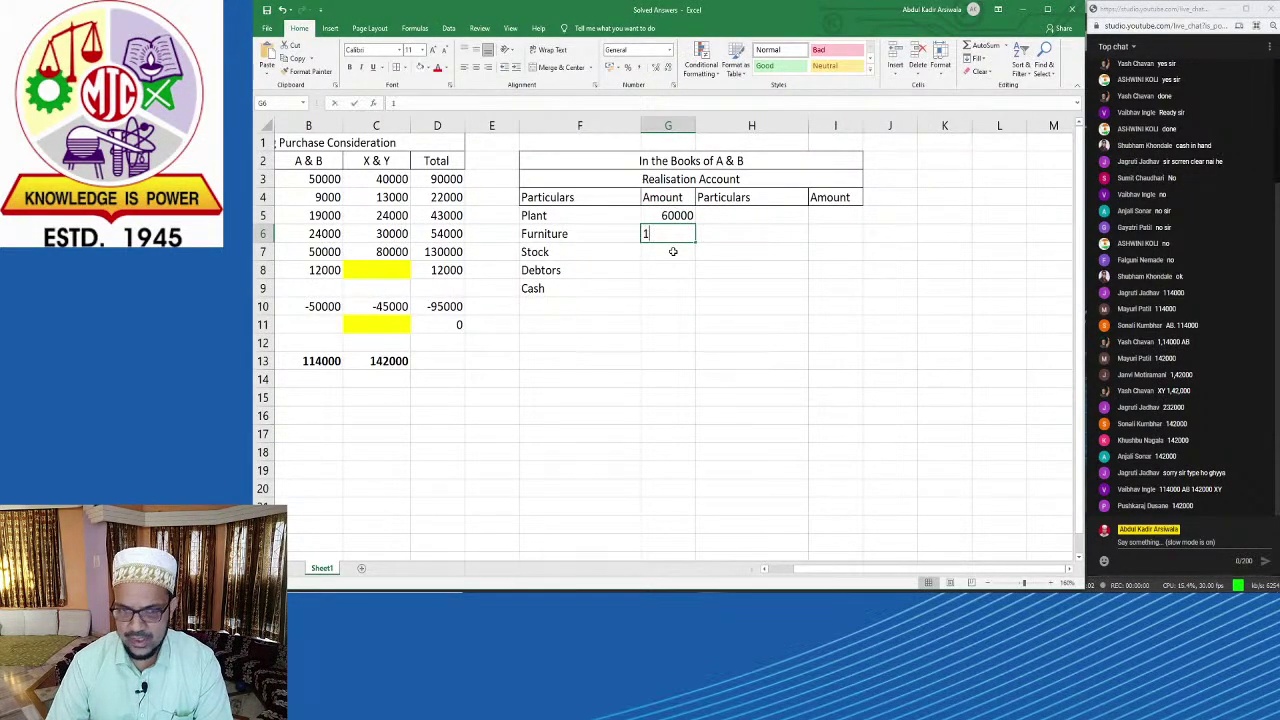
text(0000)
key(Return)
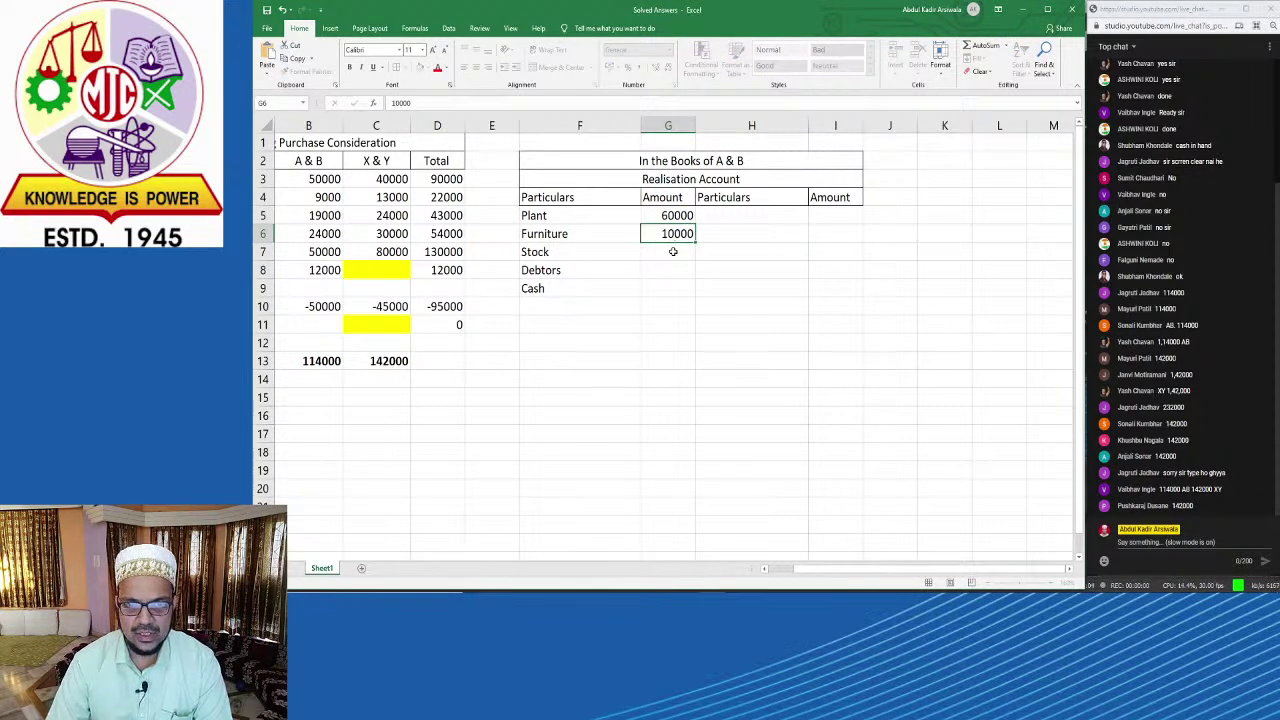
Step: Enter A & B's book values from the PDF balance sheet: 23000 for Stock in G7 and 20000 for Debtors in G8
key(alt+Tab)
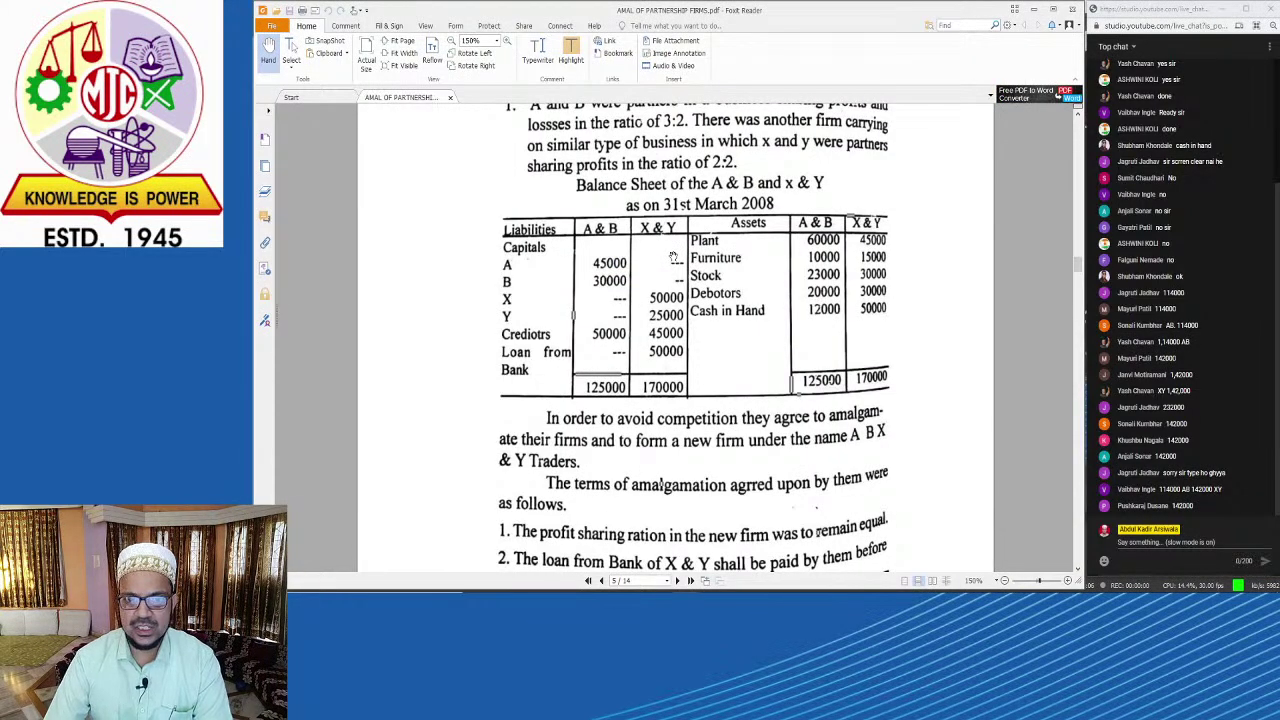
key(alt+Tab)
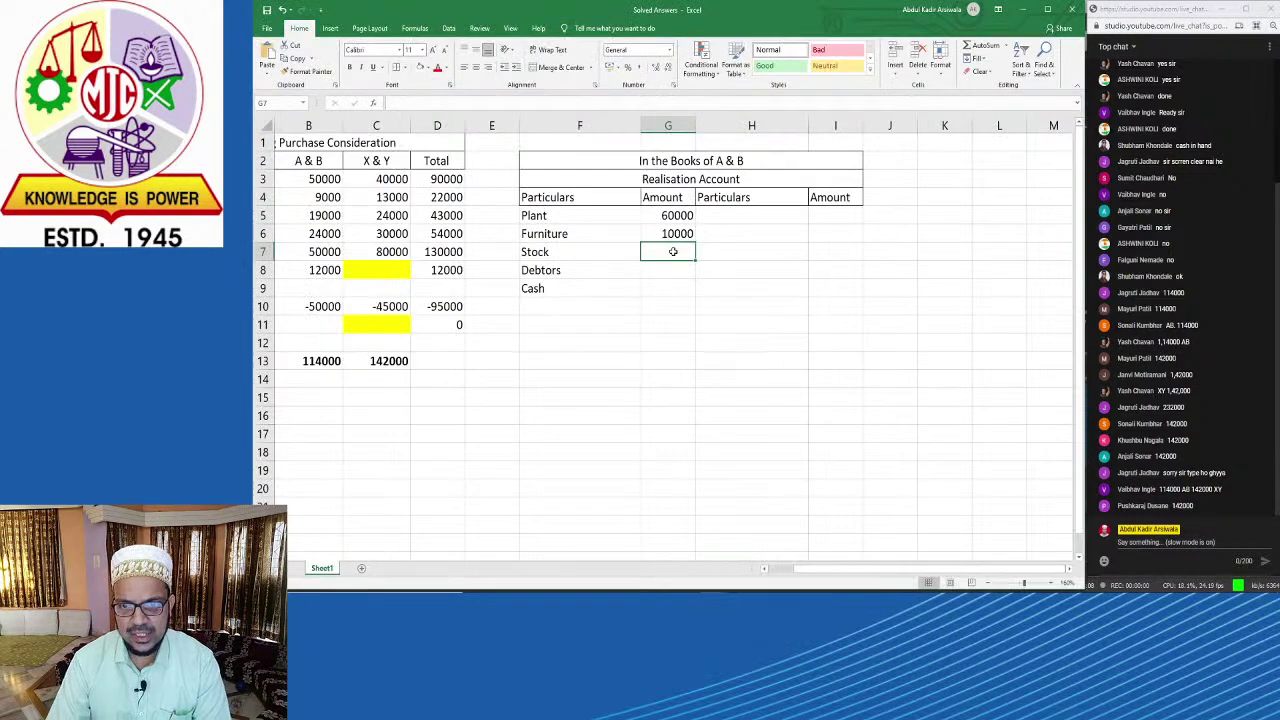
text(23000)
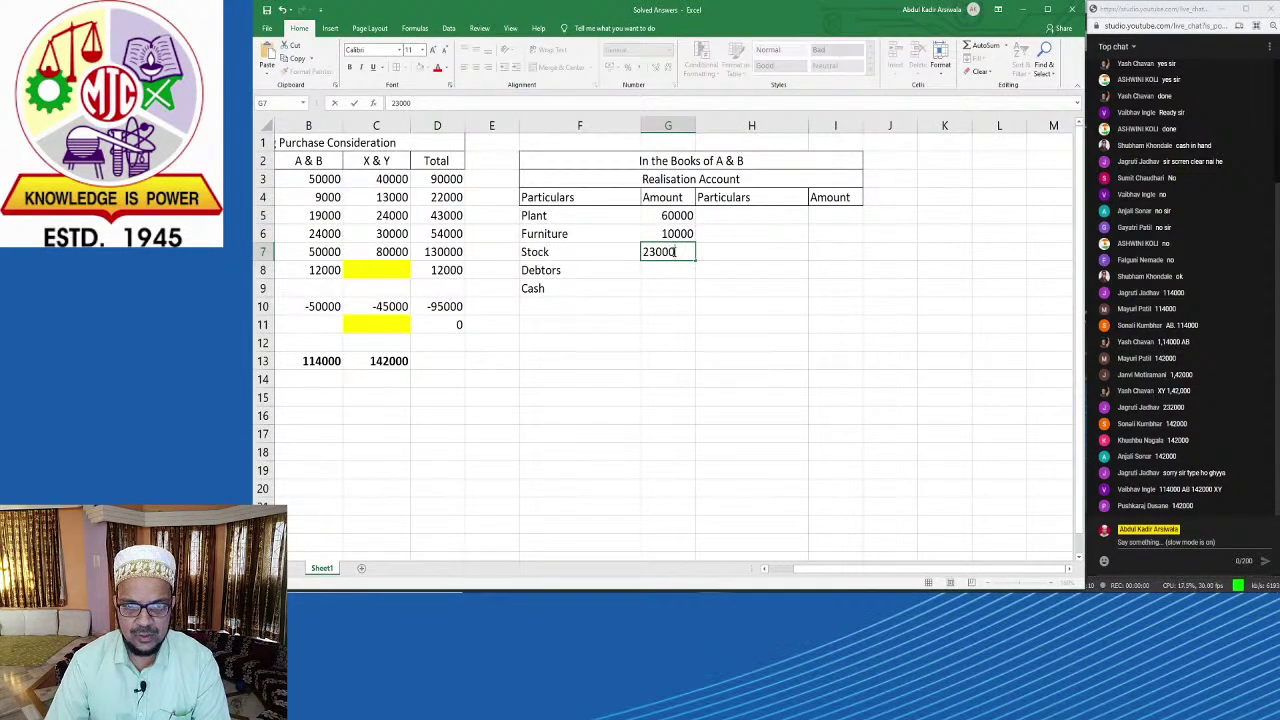
key(Return)
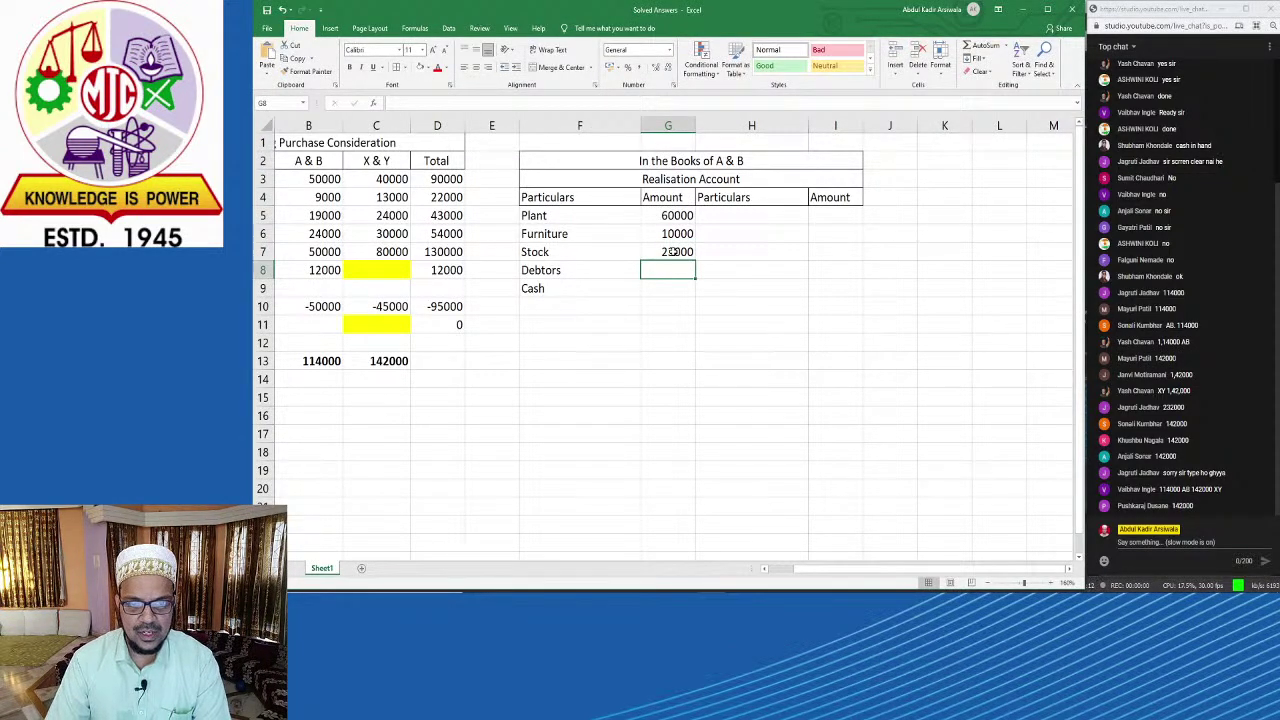
key(alt+Tab)
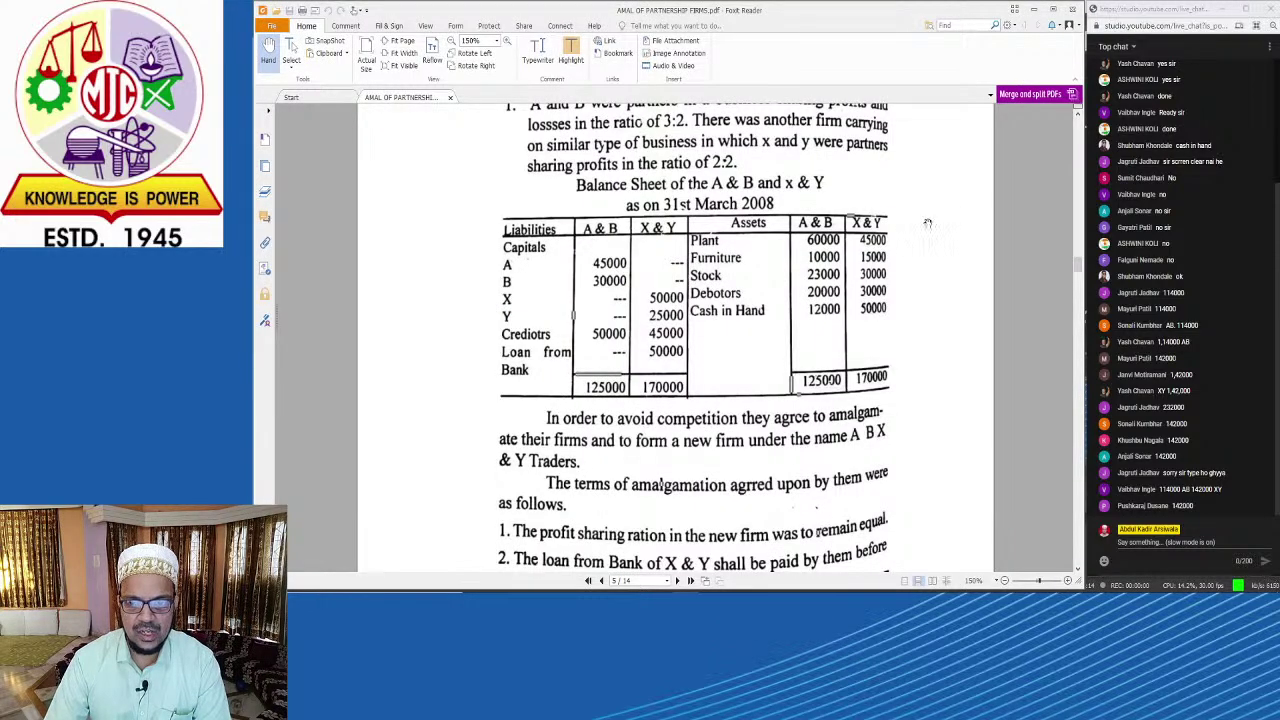
key(alt+Tab)
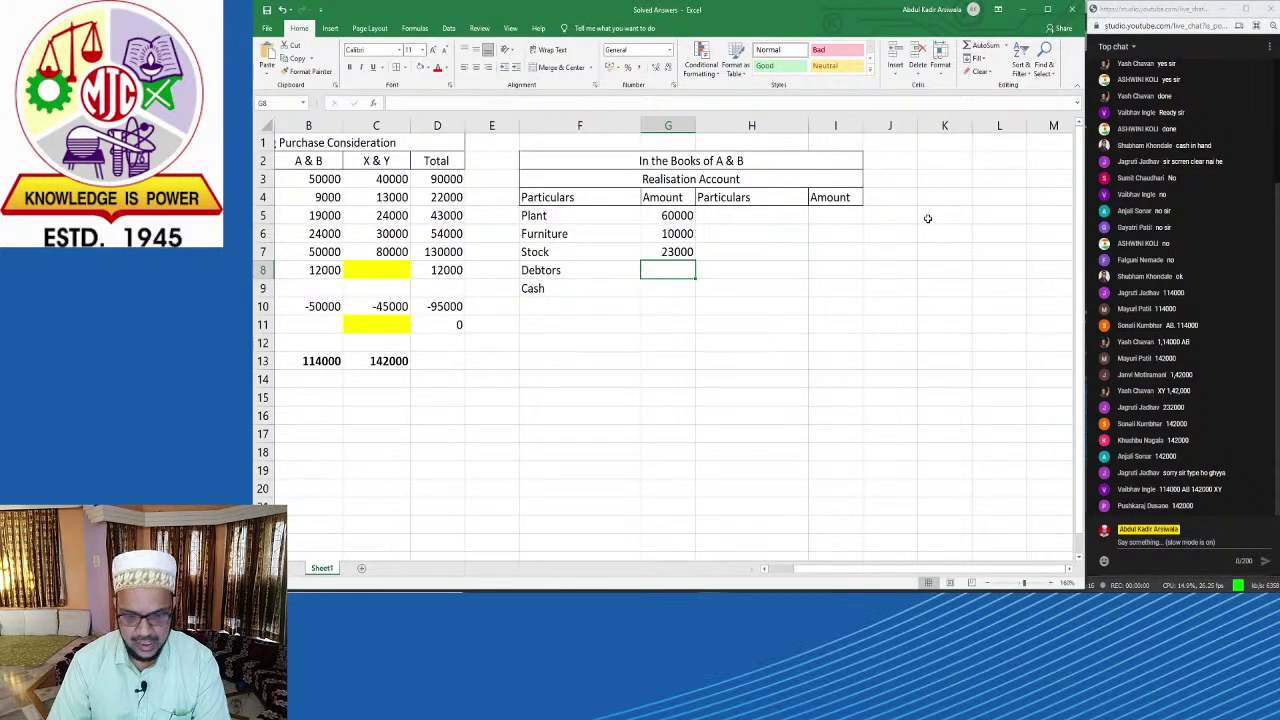
text(20000)
key(Return)
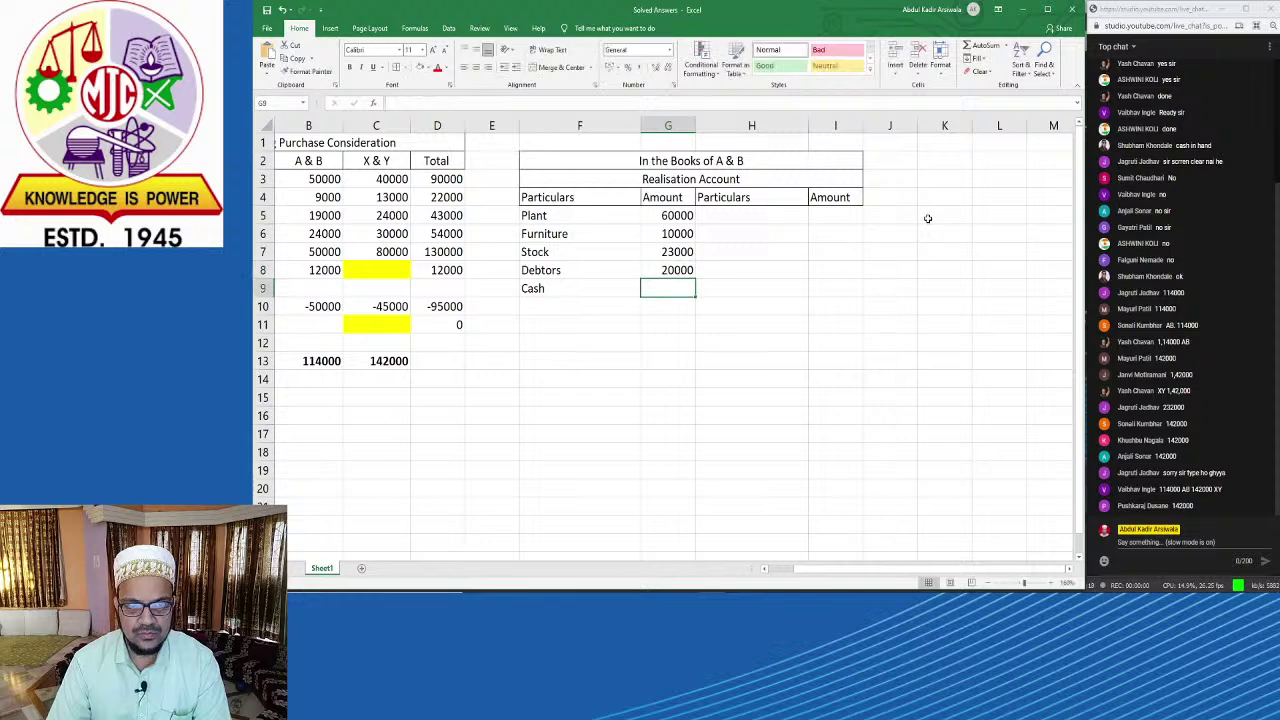
Step: Look up A & B's cash in hand in the PDF balance sheet and enter 12000 for Cash in G9
key(alt+Tab)
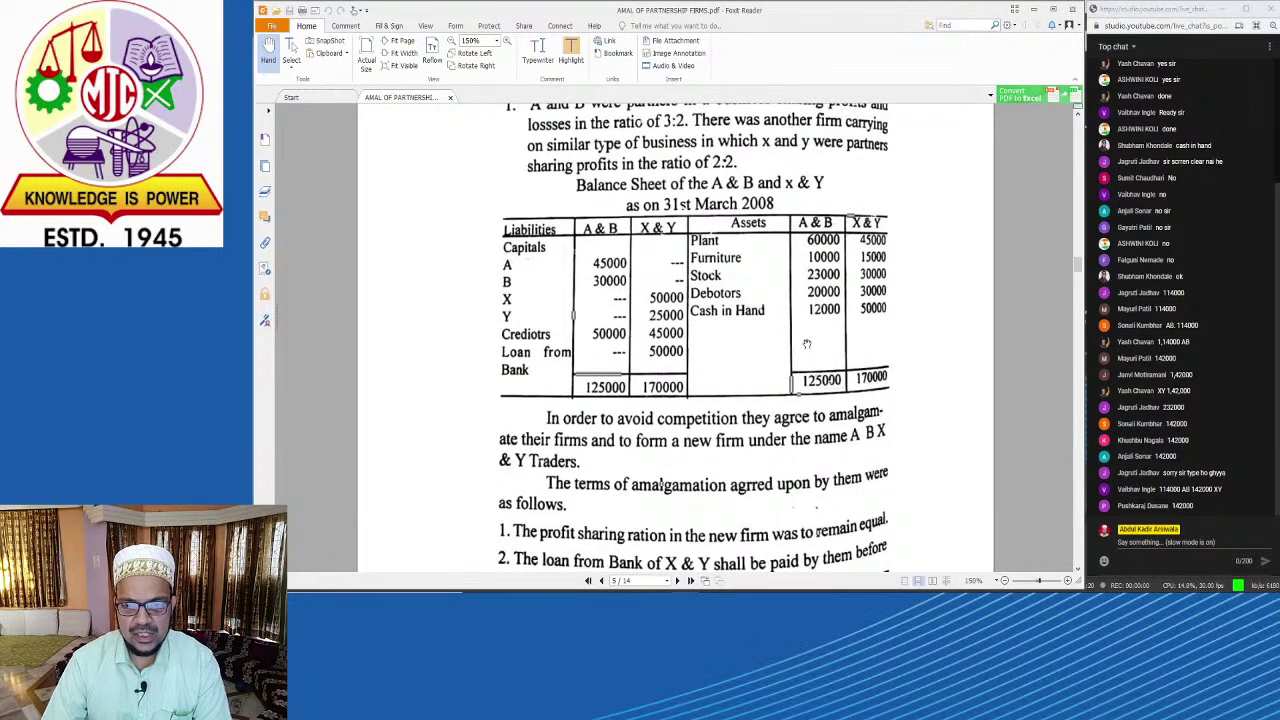
key(alt+Tab)
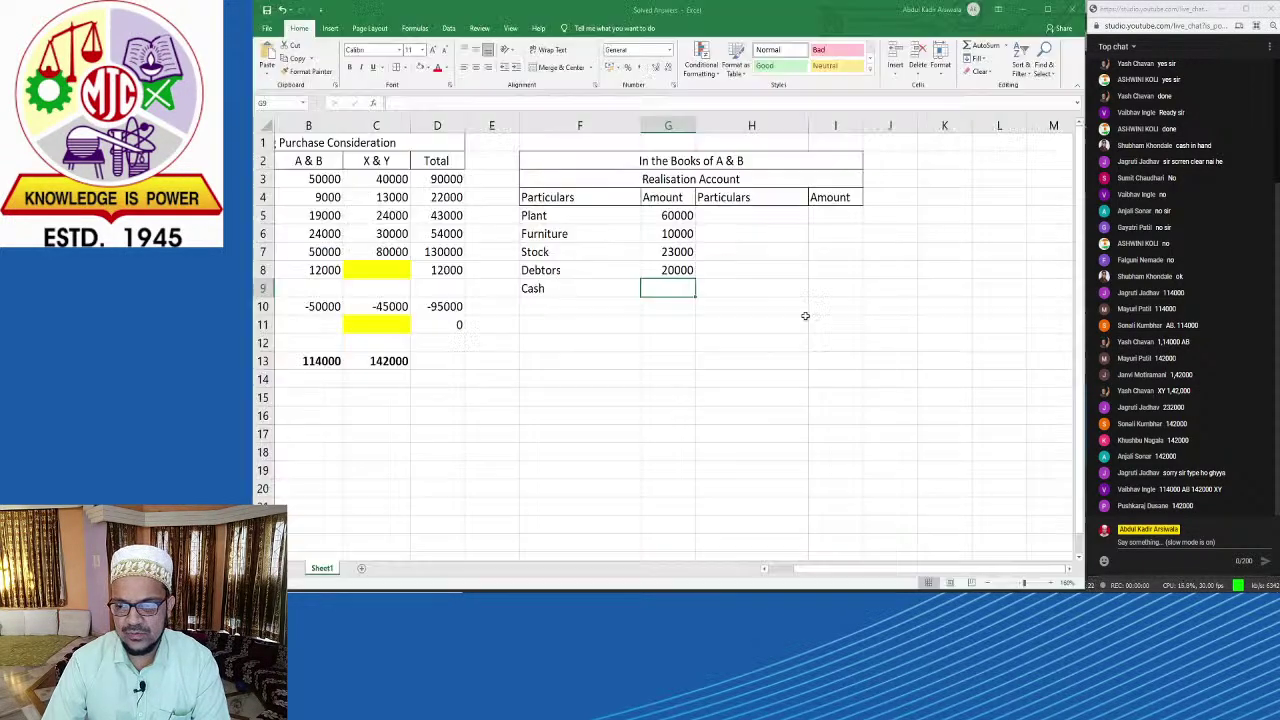
text(12000)
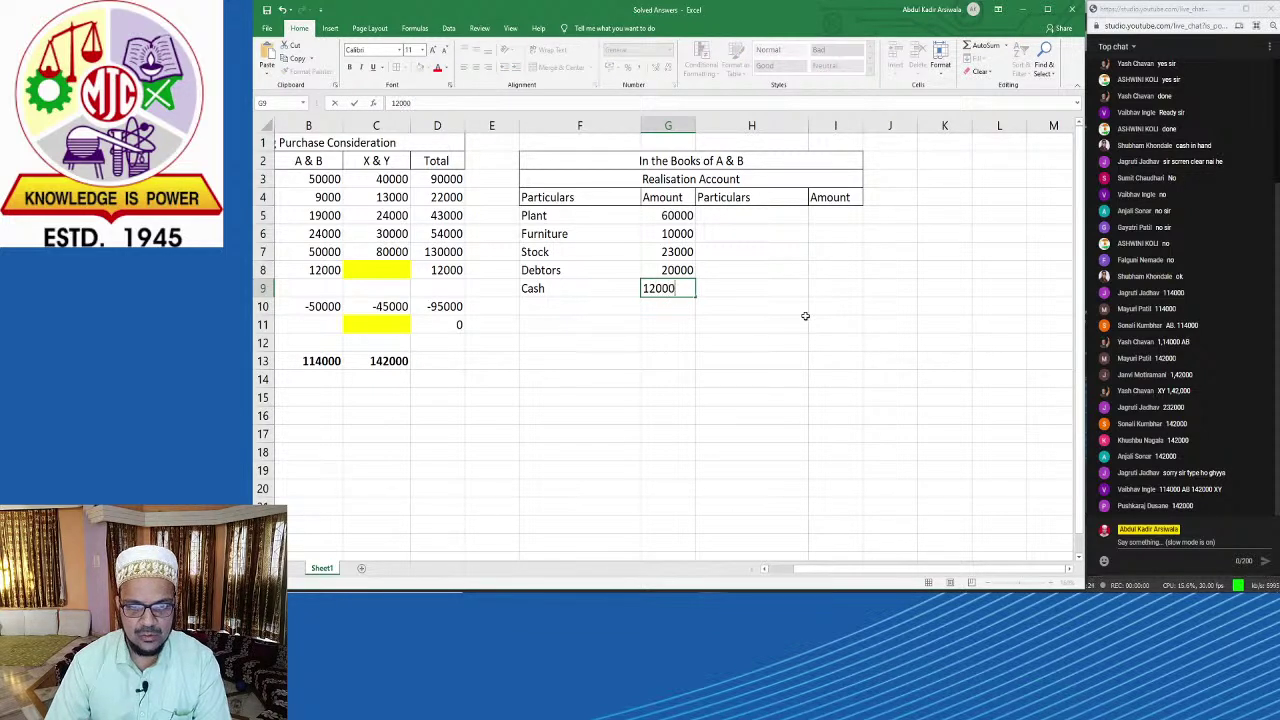
key(Return)
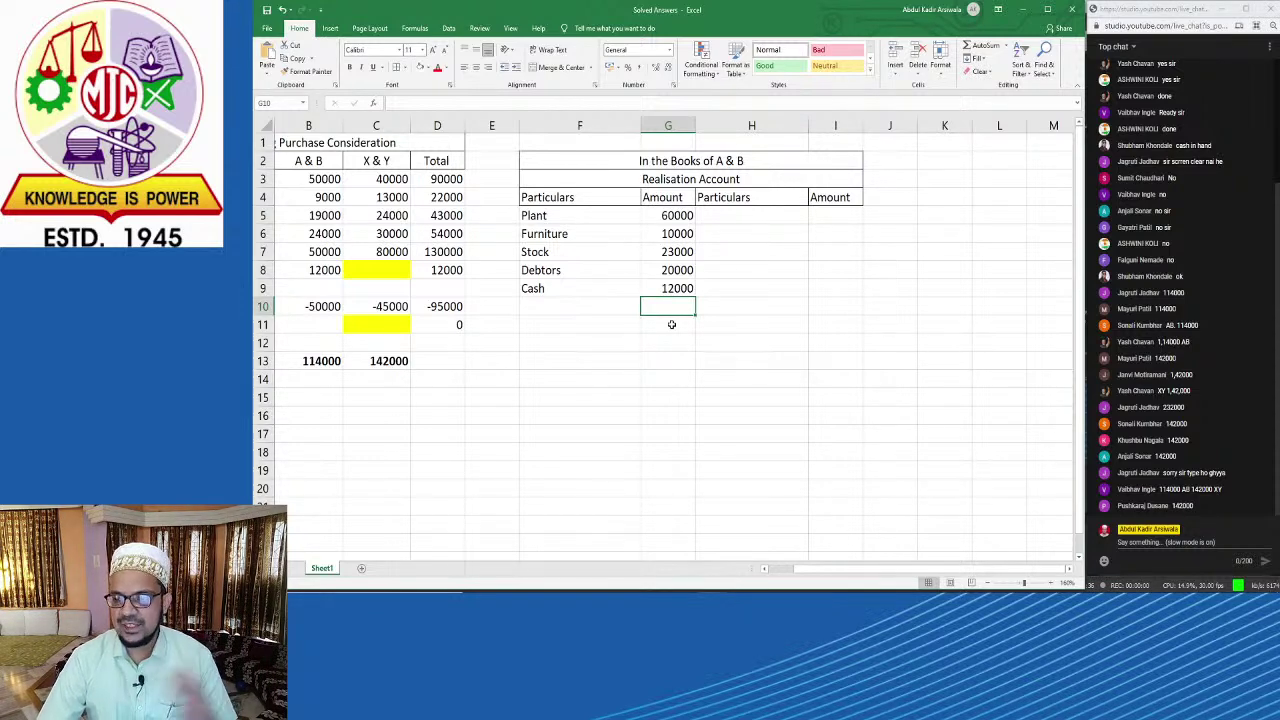
Step: Record A & B's creditors from the PDF balance sheet on the credit side, with "Creditors" in H5 and 50000 in I5
key(alt+Tab)
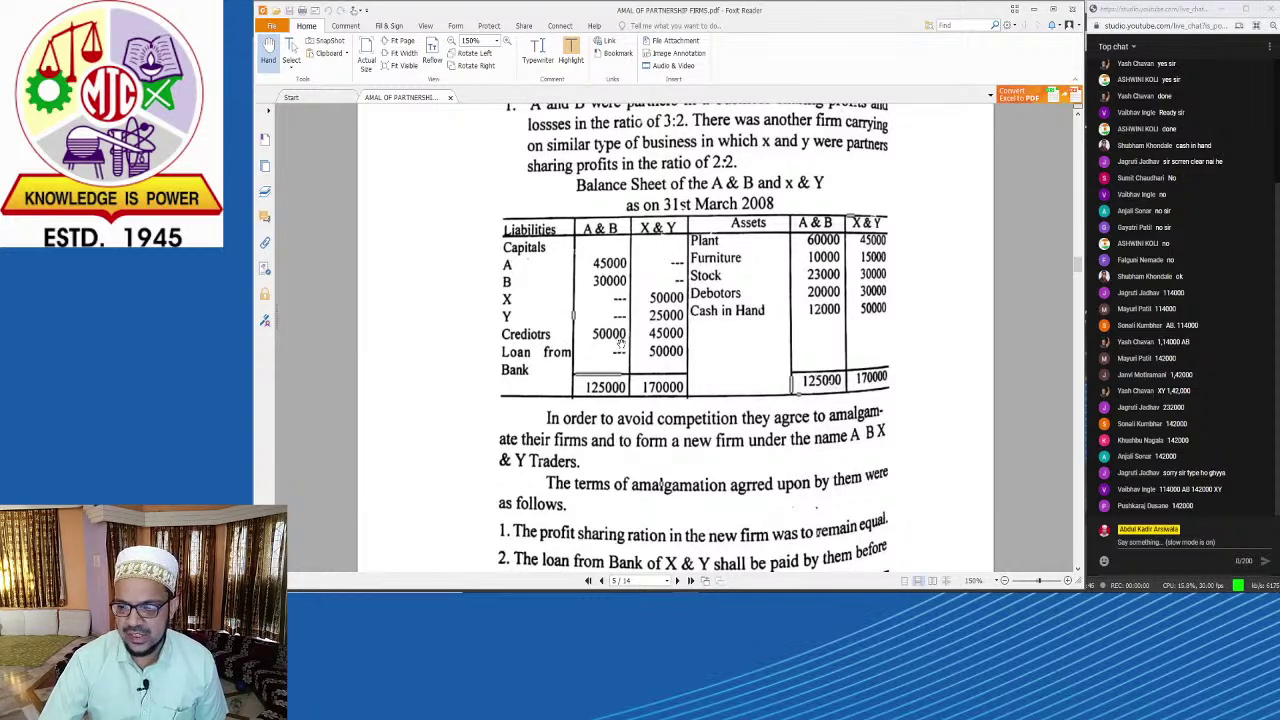
click(686, 590)
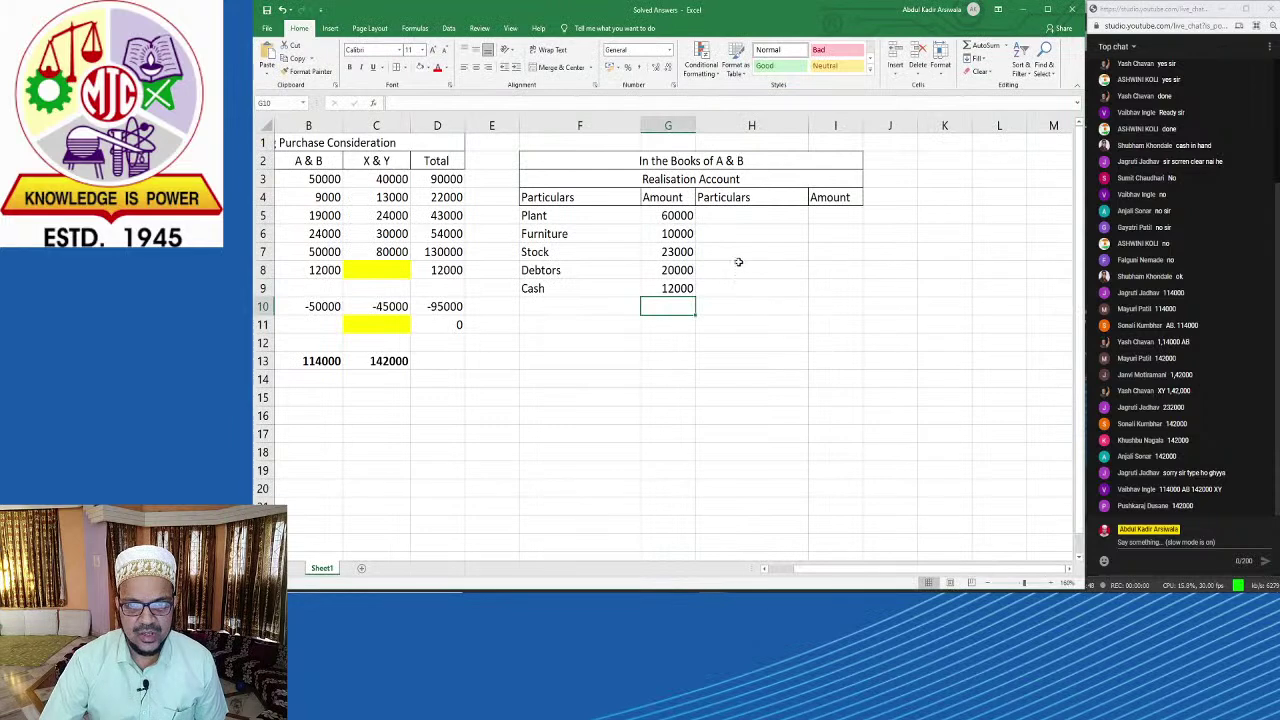
click(746, 216)
text(Creditors)
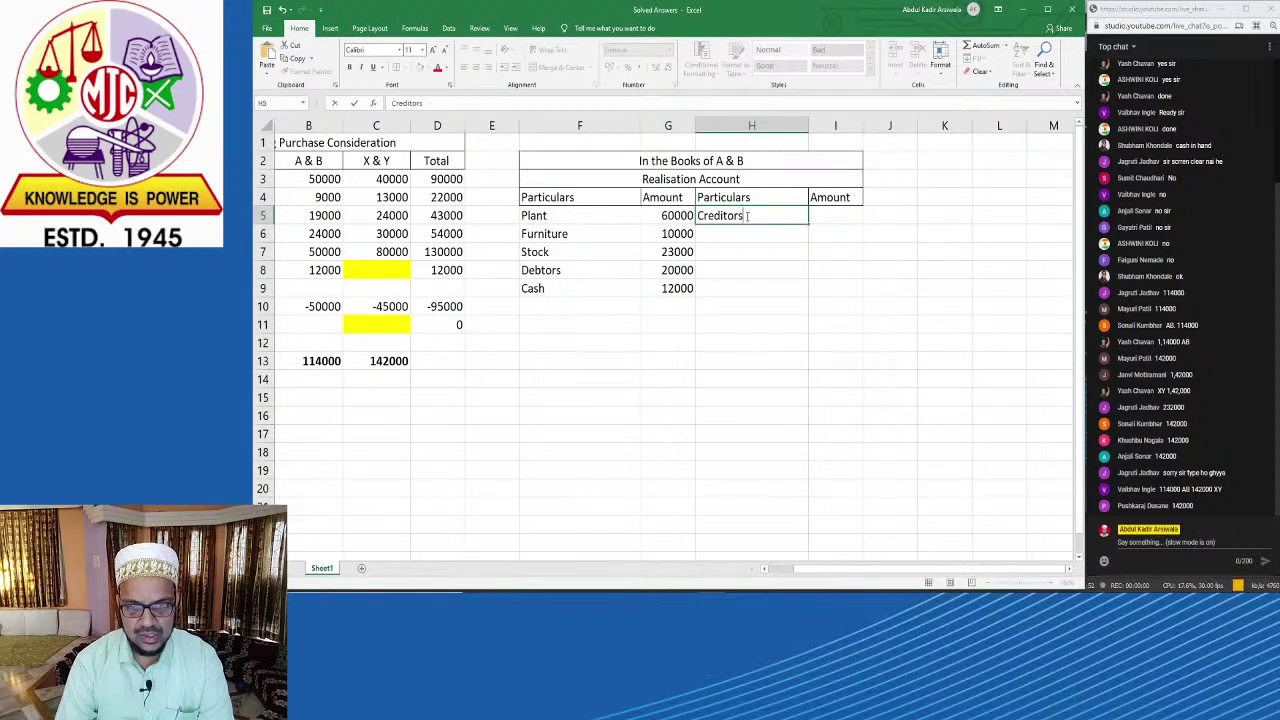
key(Tab)
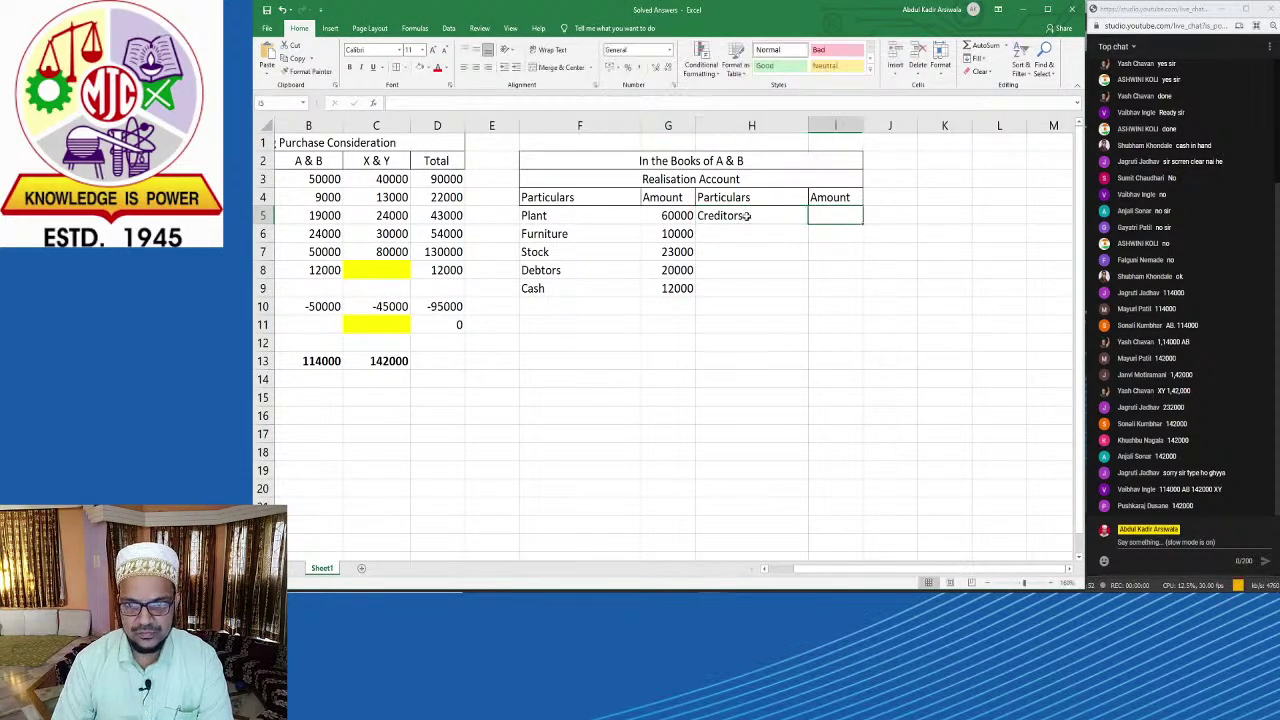
text(50000)
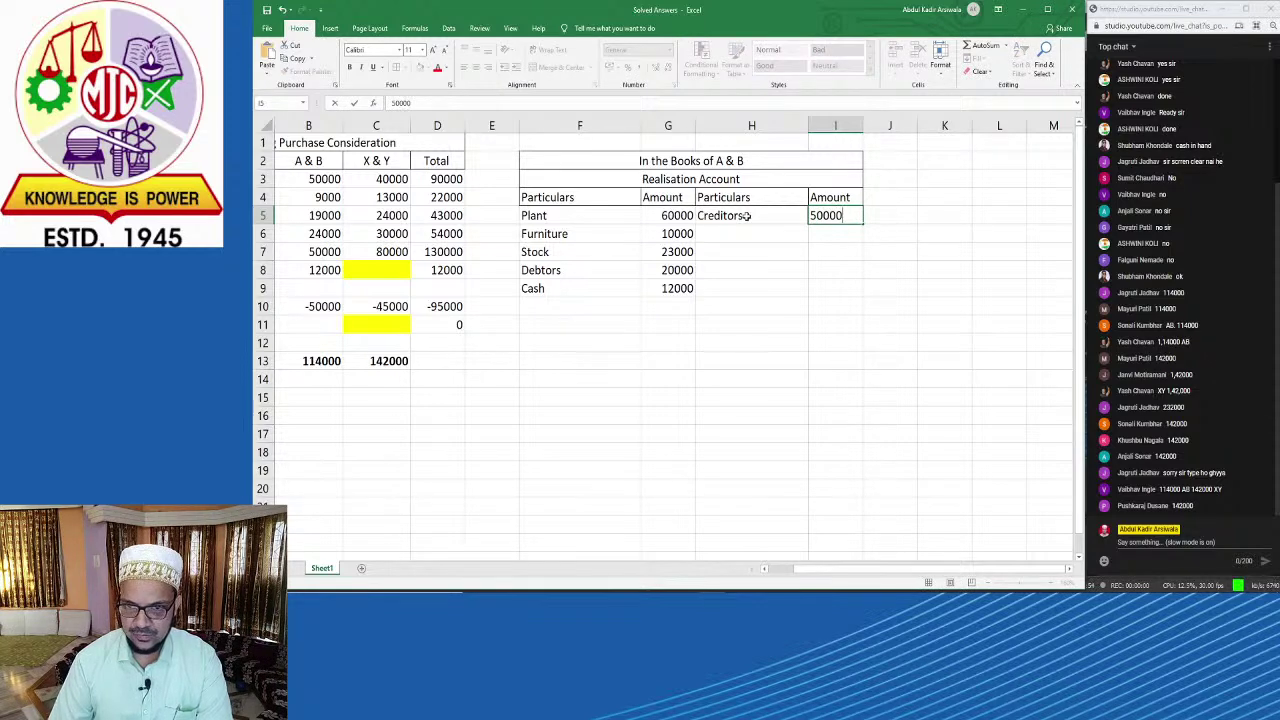
key(Return)
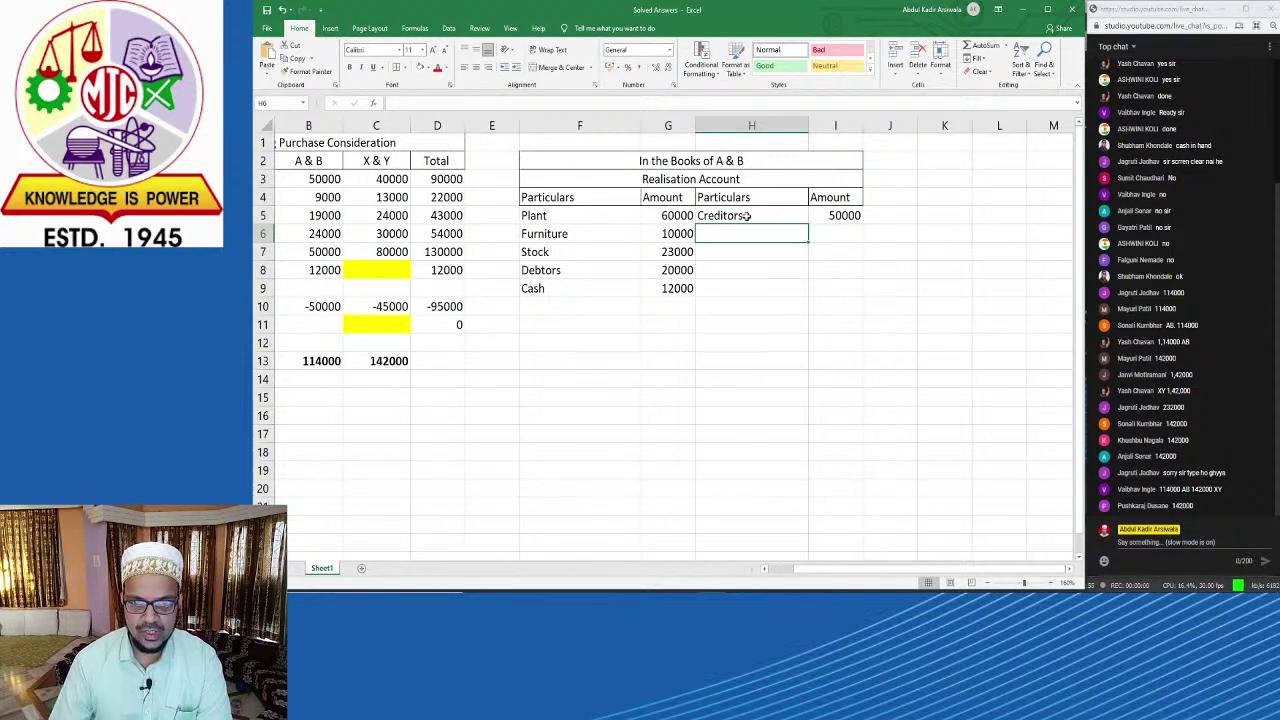
Step: Copy the two heading rows of the Realisation Account, F2:I3, to the area beginning at K2
key(alt+Tab)
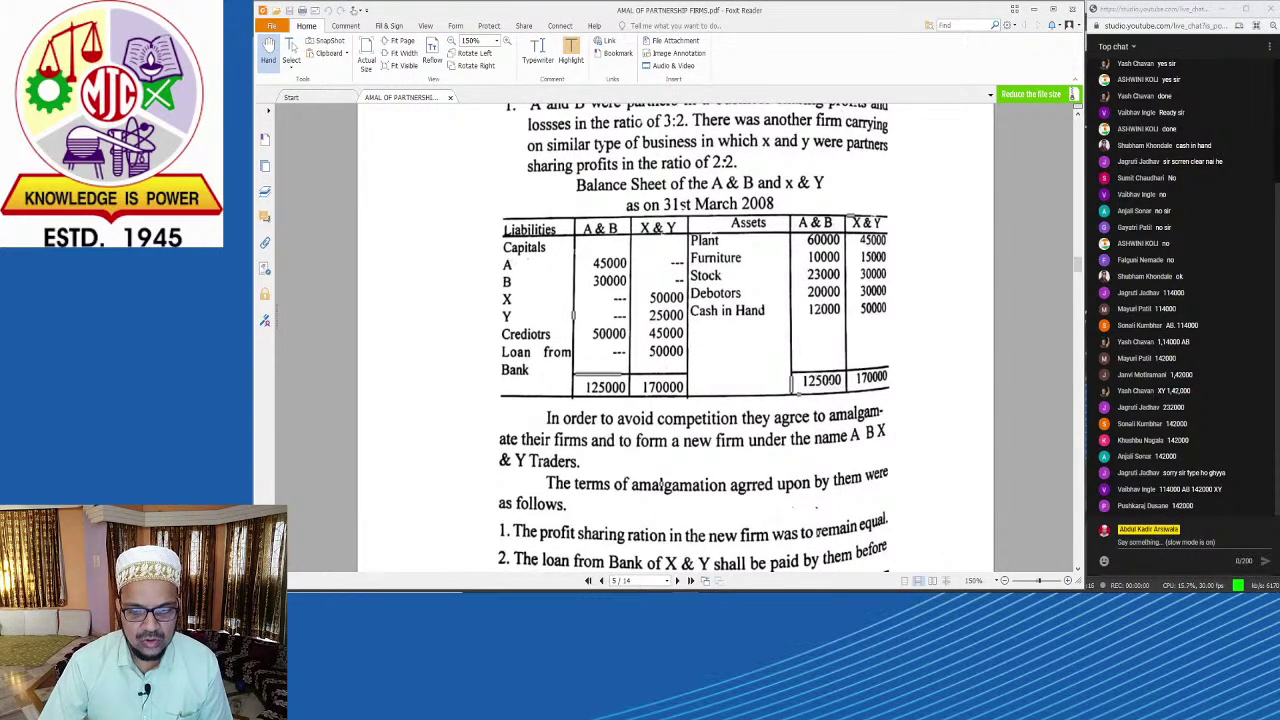
key(alt+Tab)
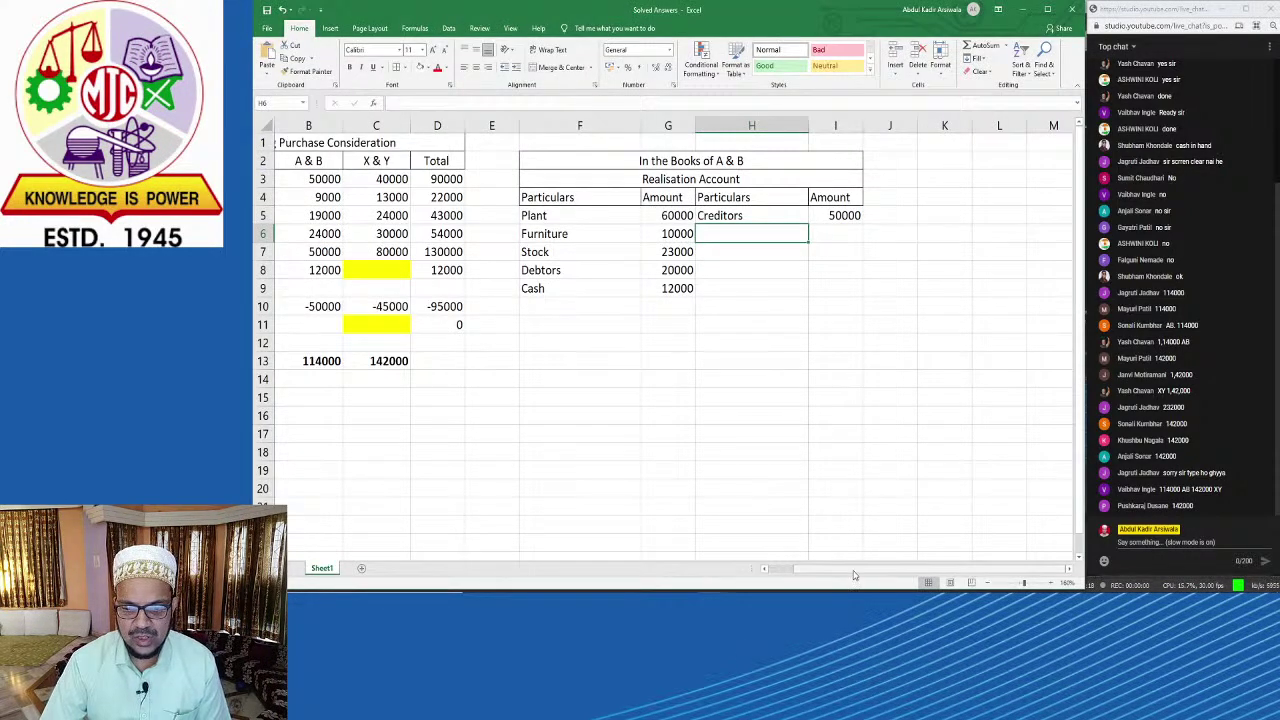
click(1069, 569)
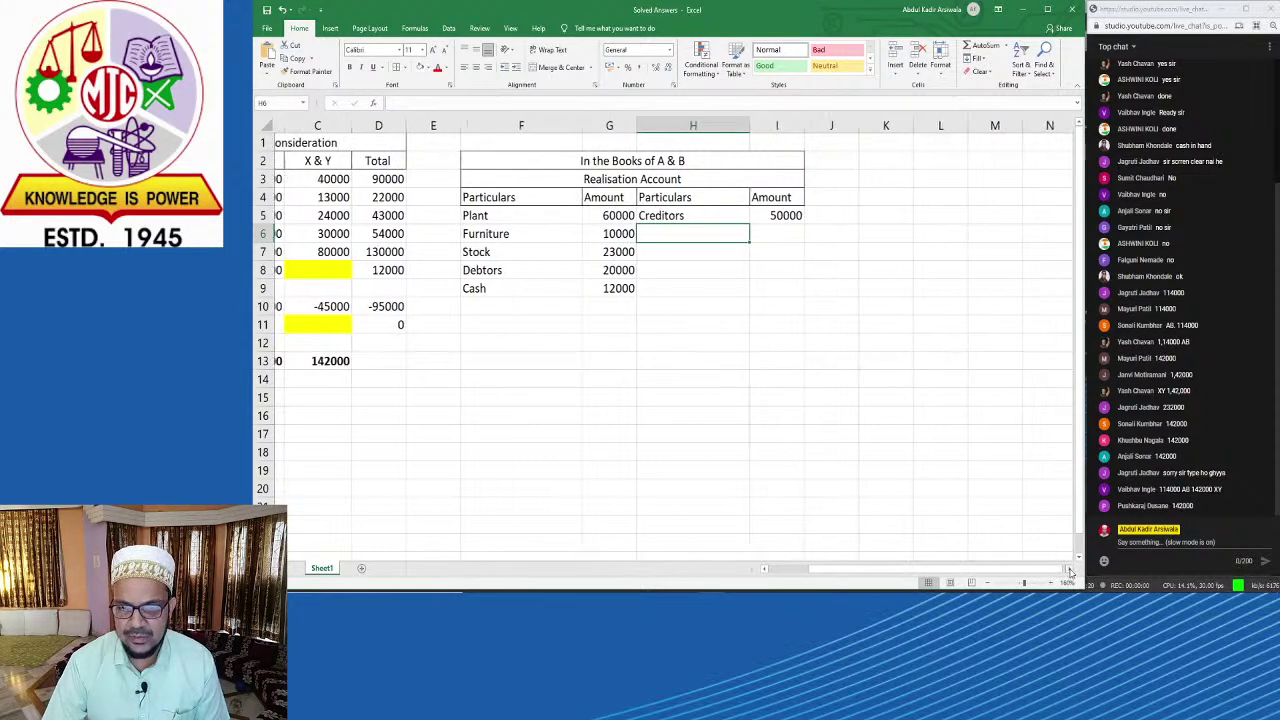
click(1069, 569)
click(1069, 569)
click(1069, 569)
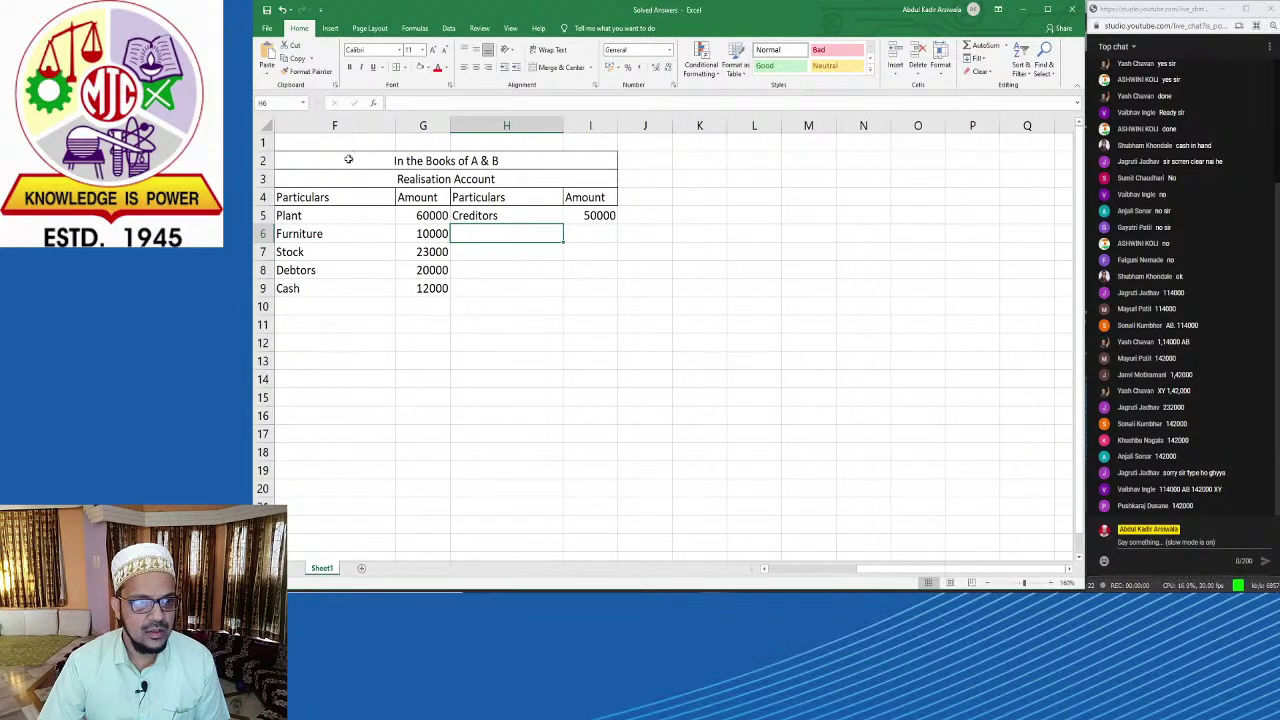
drag(349, 159, 407, 183)
key(ctrl+c)
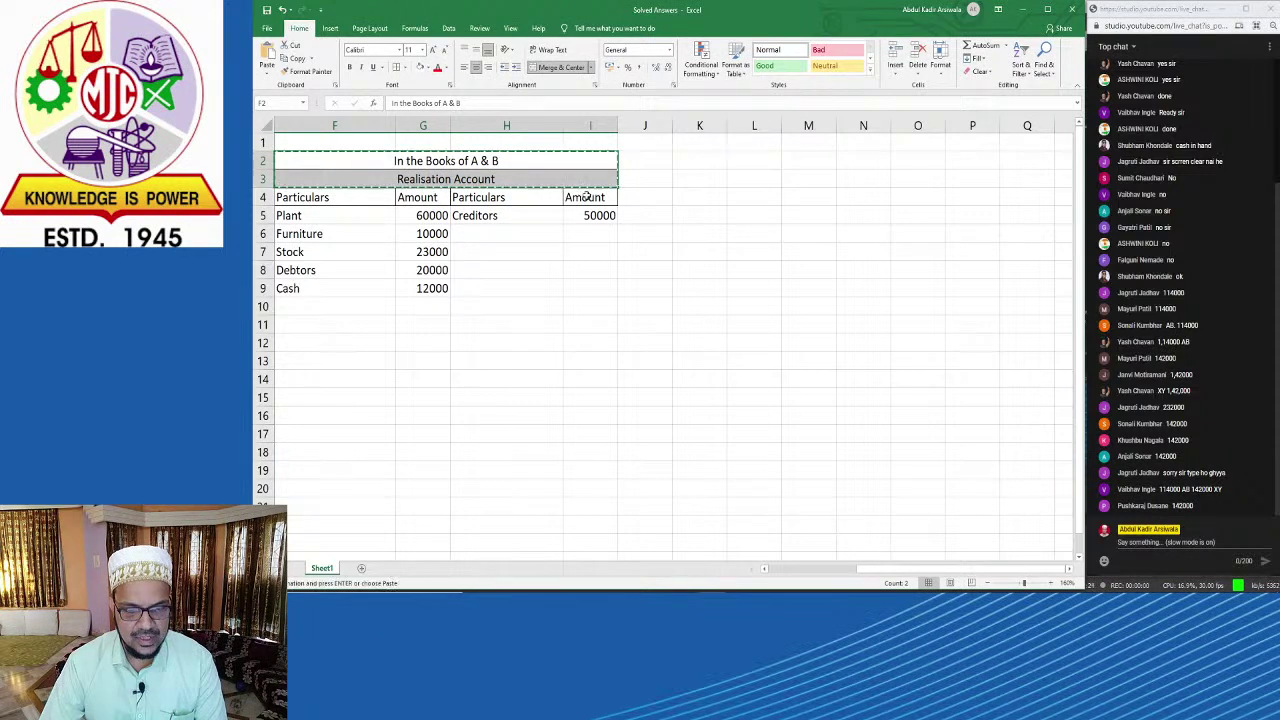
click(689, 162)
key(ctrl+v)
Step: Replace the copied account title in K3 with "Partners Capital Account"
click(785, 178)
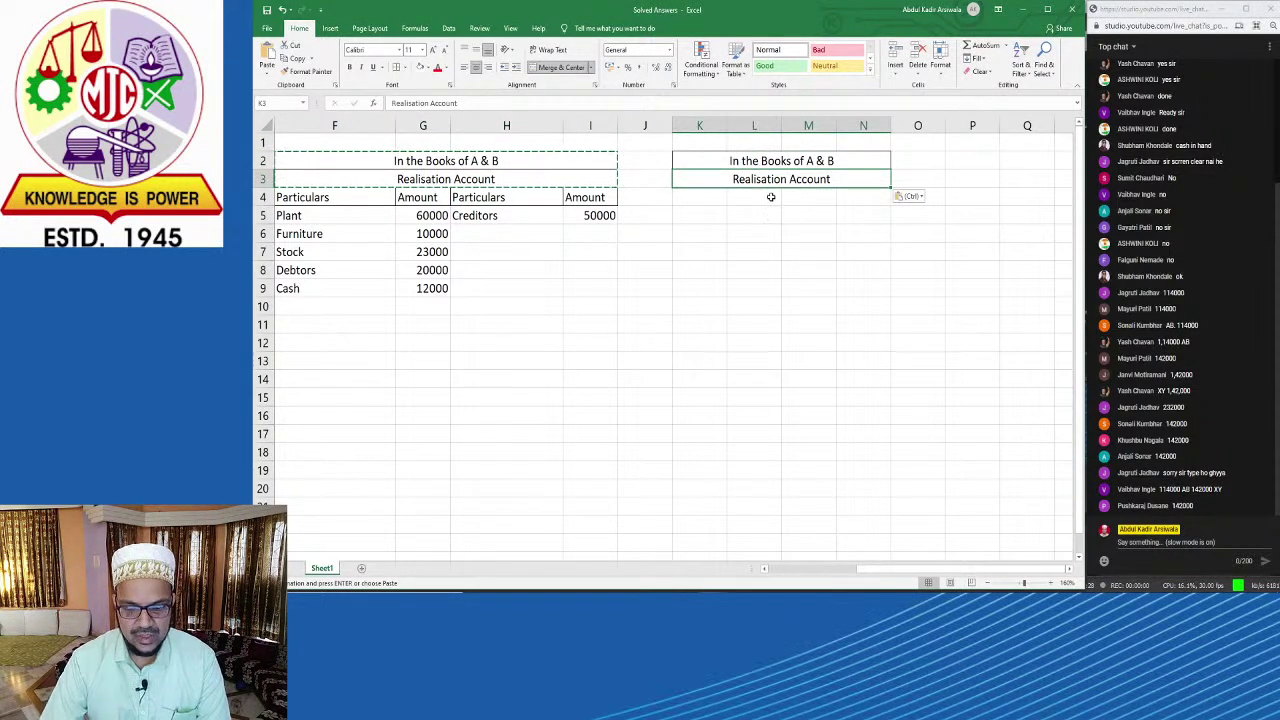
text(PArtners )
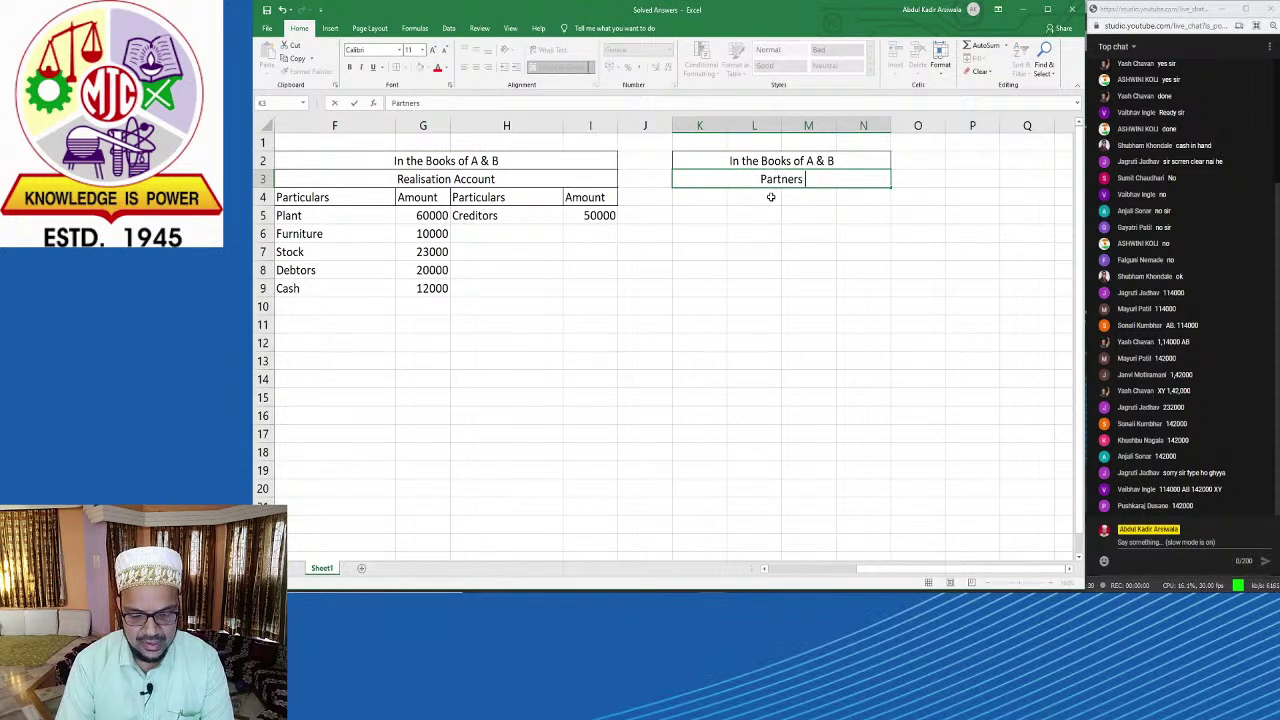
text(Capital Account)
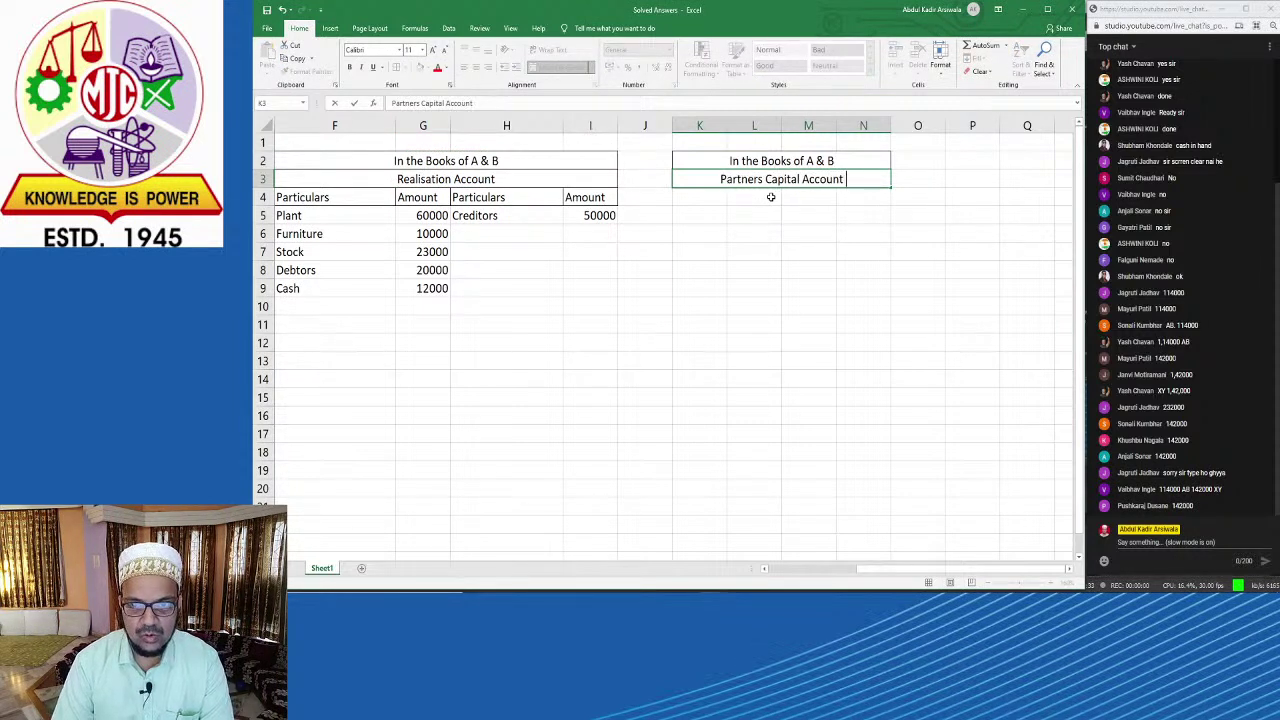
key(Return)
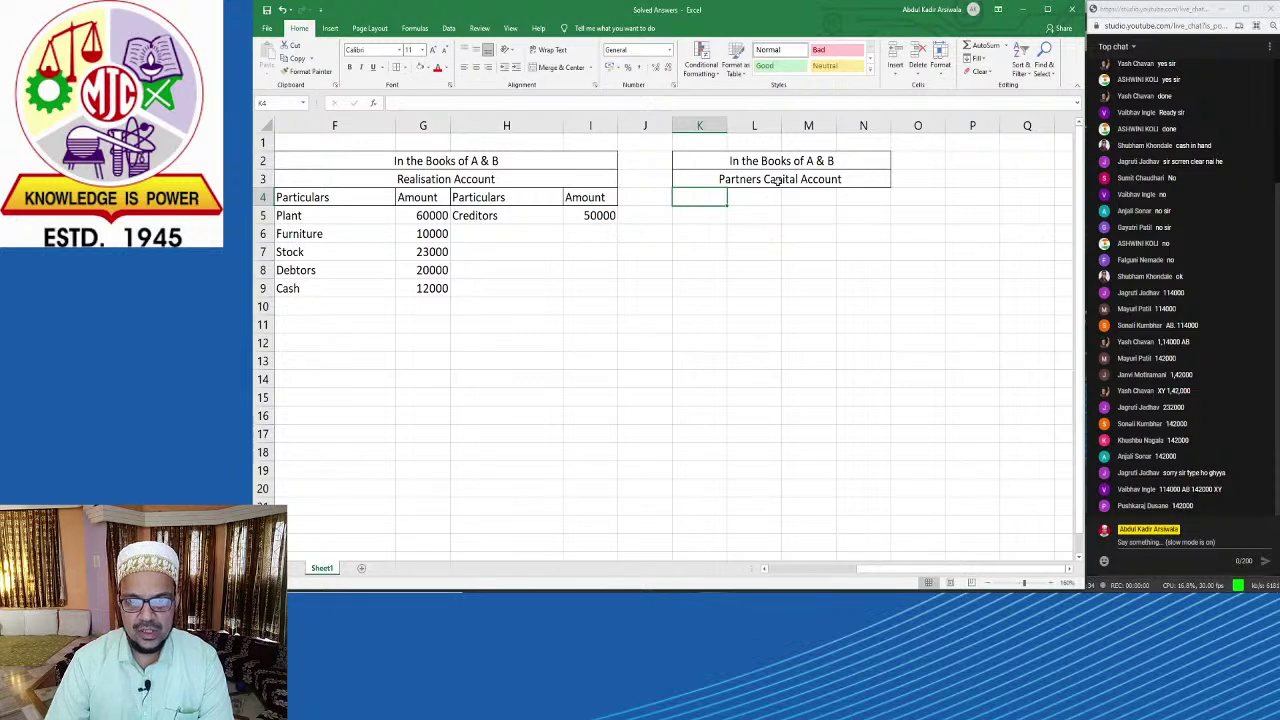
Step: Widen the Partners Capital Account heading by inserting a new column at L and another at O
right_click(766, 125)
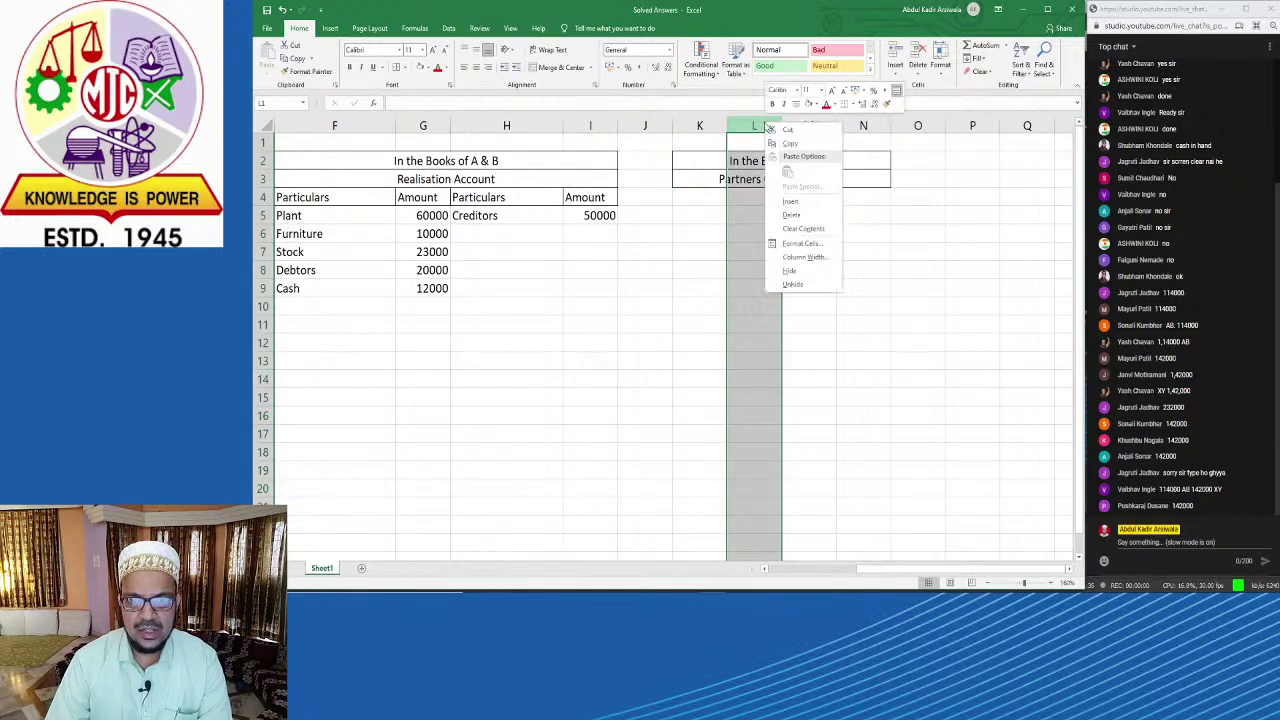
click(790, 201)
right_click(932, 125)
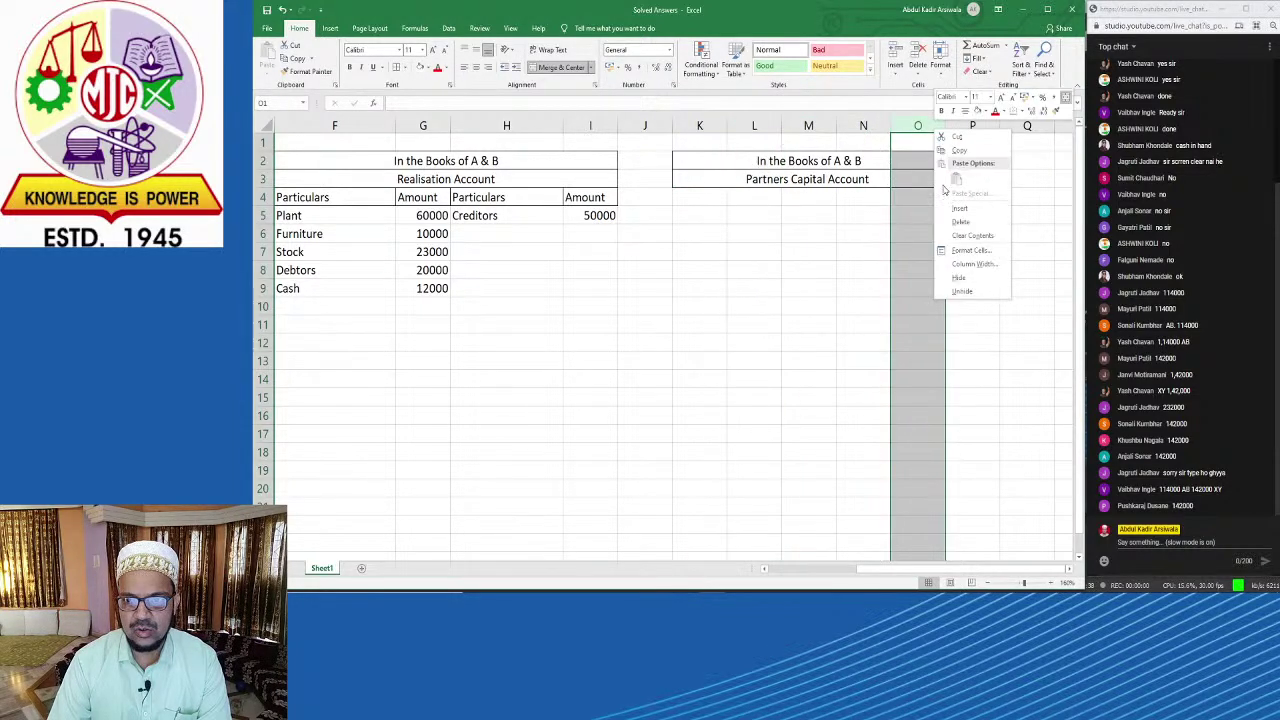
click(960, 207)
click(875, 287)
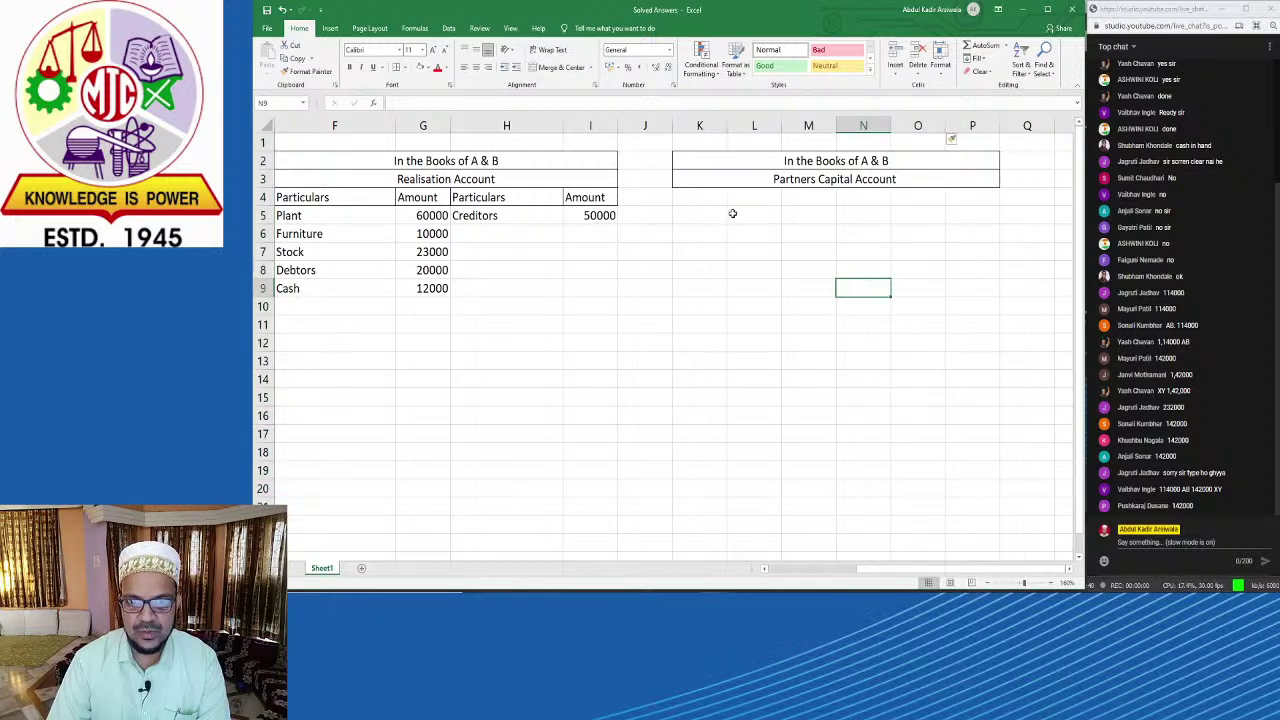
Step: Enter the debit-side column headings "Particulars", "A" and "B" in K4:M4 of the Partners Capital Account
click(716, 198)
text(Particulars)
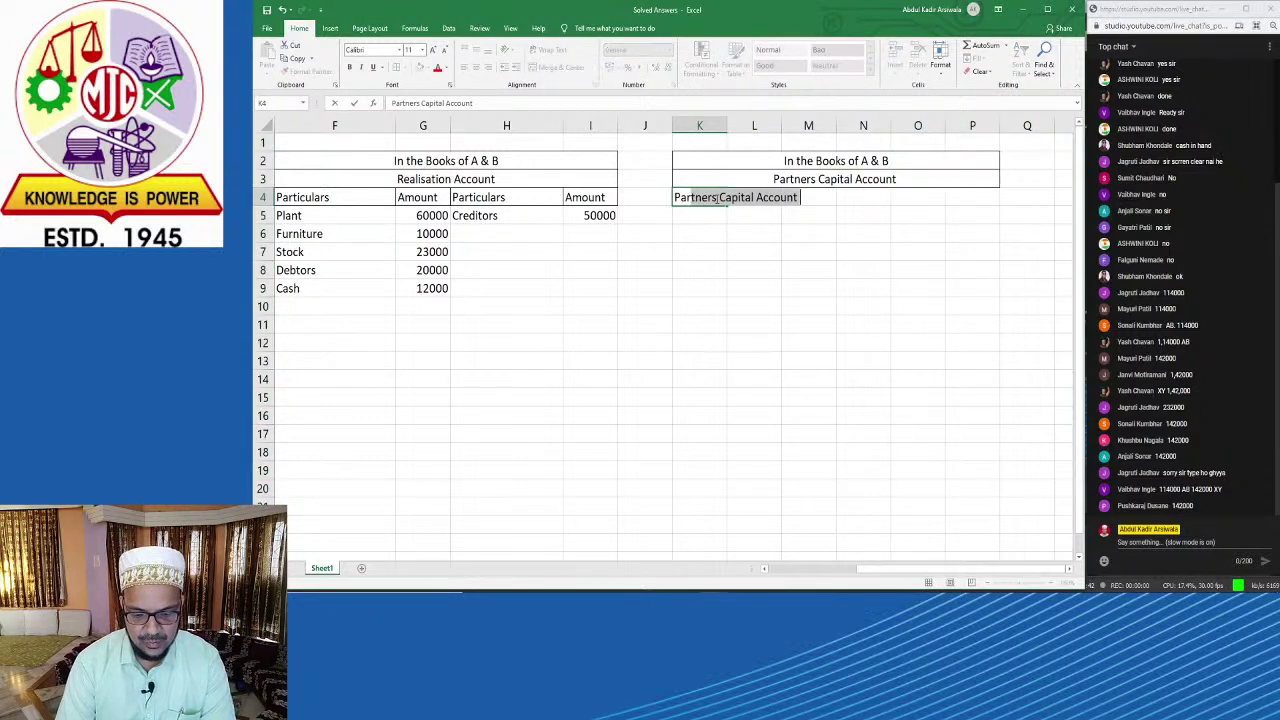
key(Tab)
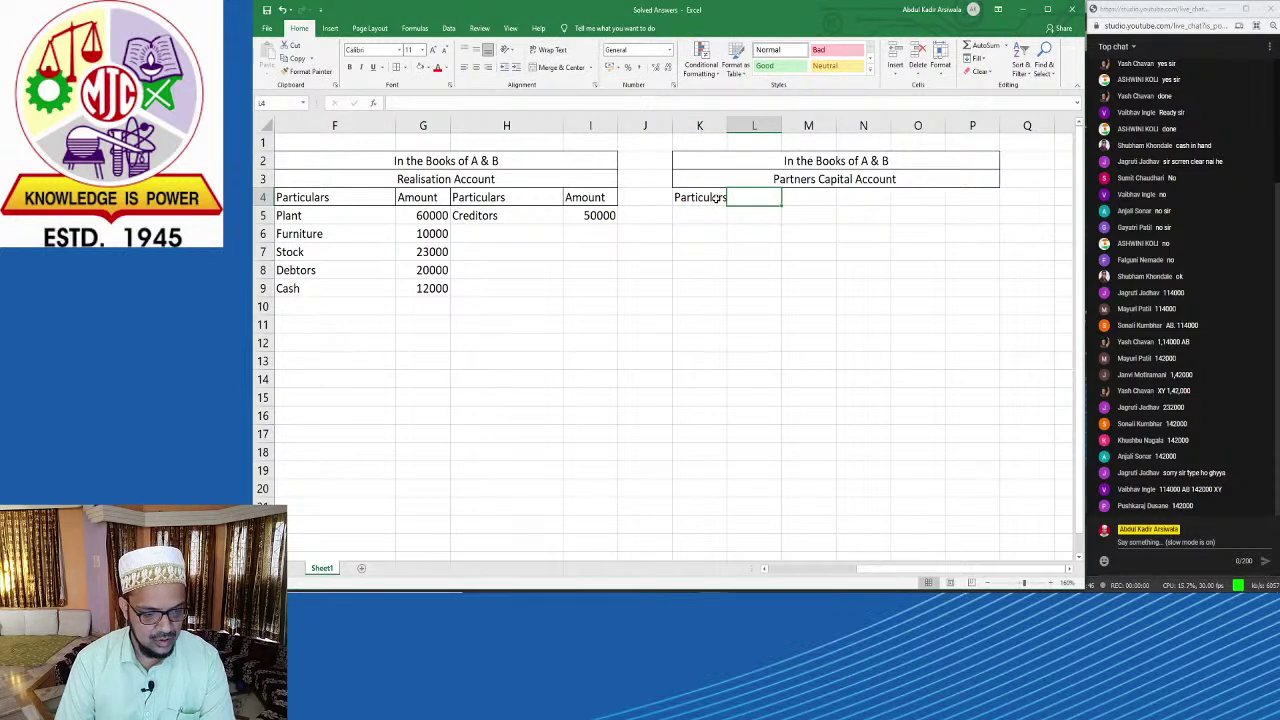
text(A)
key(Tab)
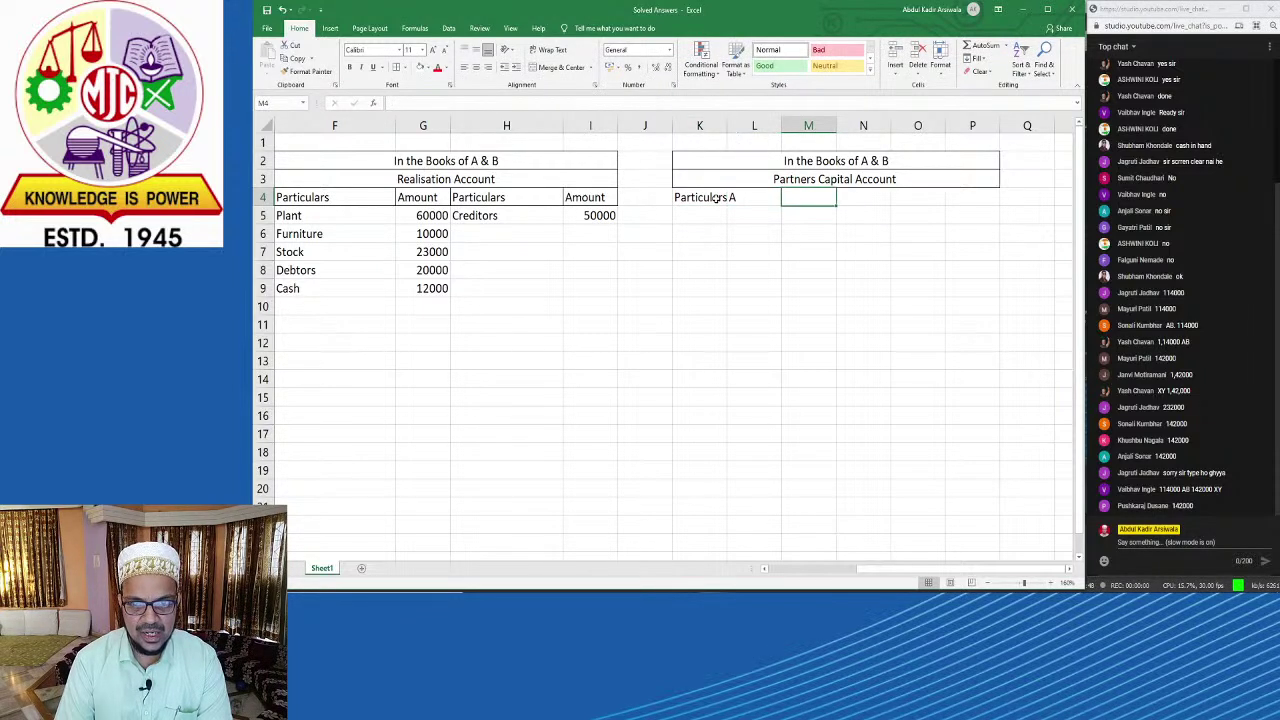
text(B)
key(Tab)
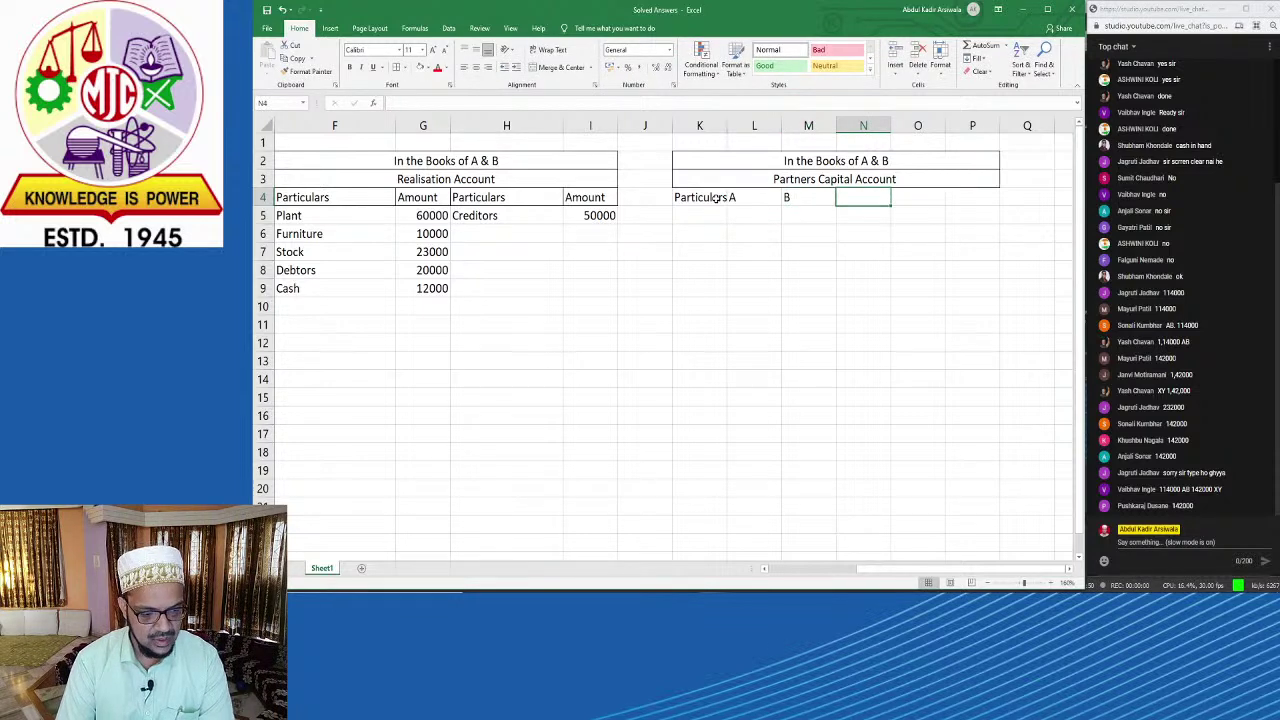
Step: Enter the credit-side column headings "Particulars", "A" and "B" in N4:P4 of the Partners Capital Account
text(Parti)
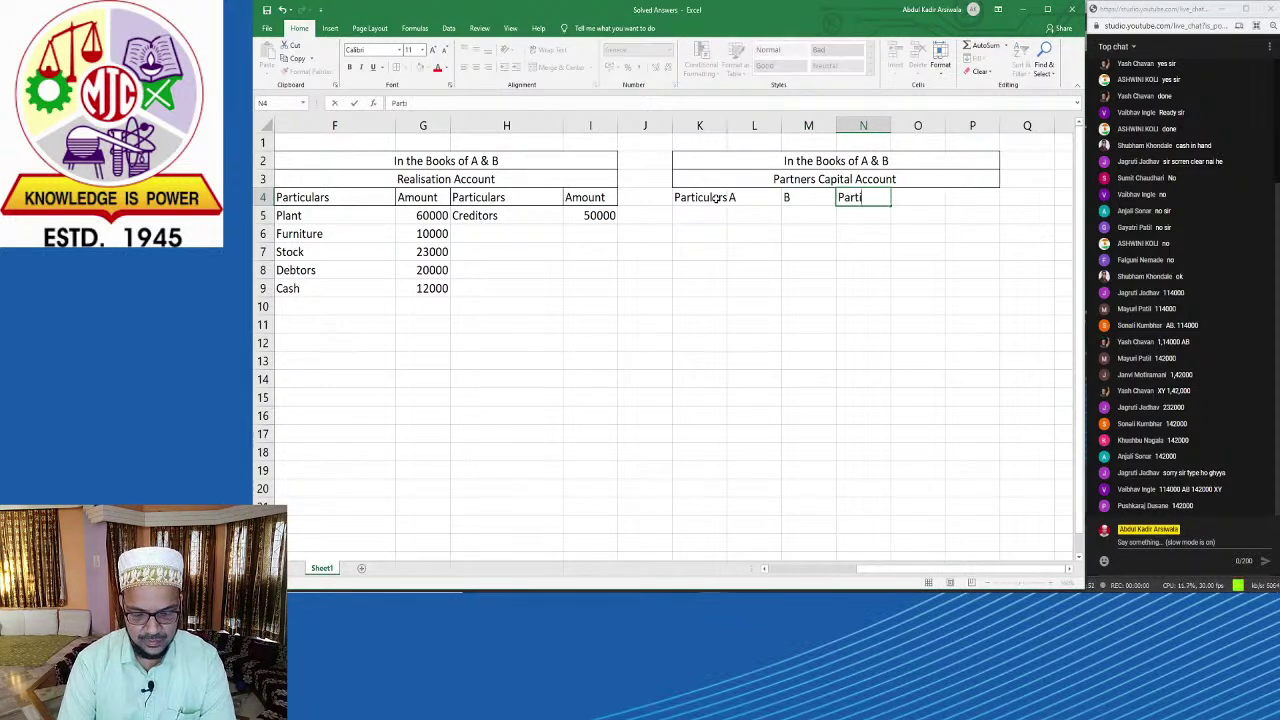
text(culars)
key(Tab)
text(A)
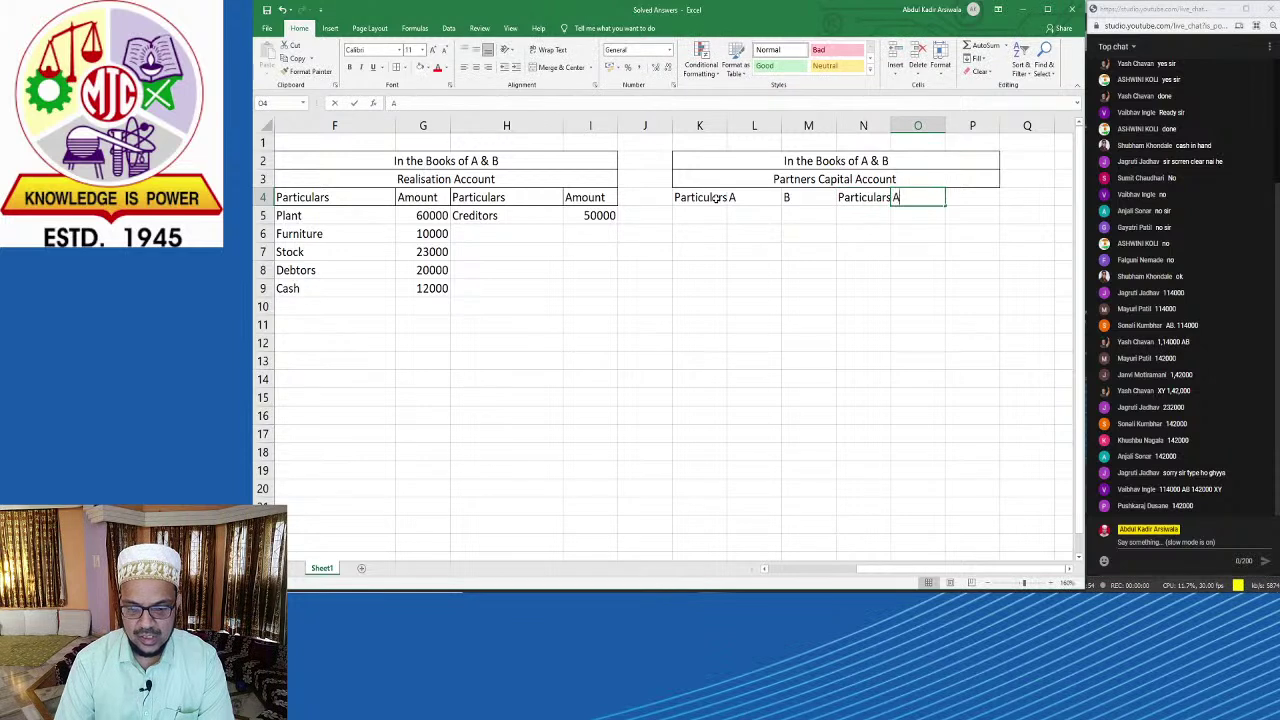
key(Tab)
text(B)
key(Return)
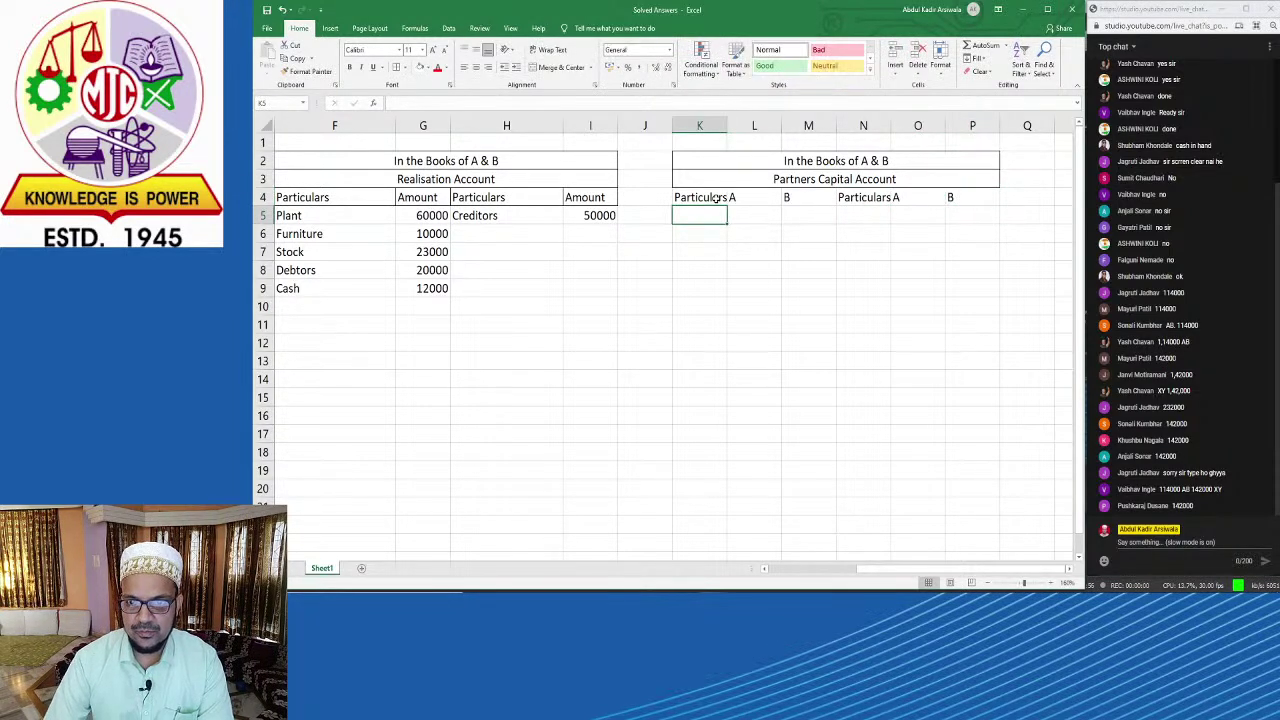
Step: Widen columns K and N so both "Particulars" headings of the Partners Capital Account have more room
drag(727, 127, 784, 141)
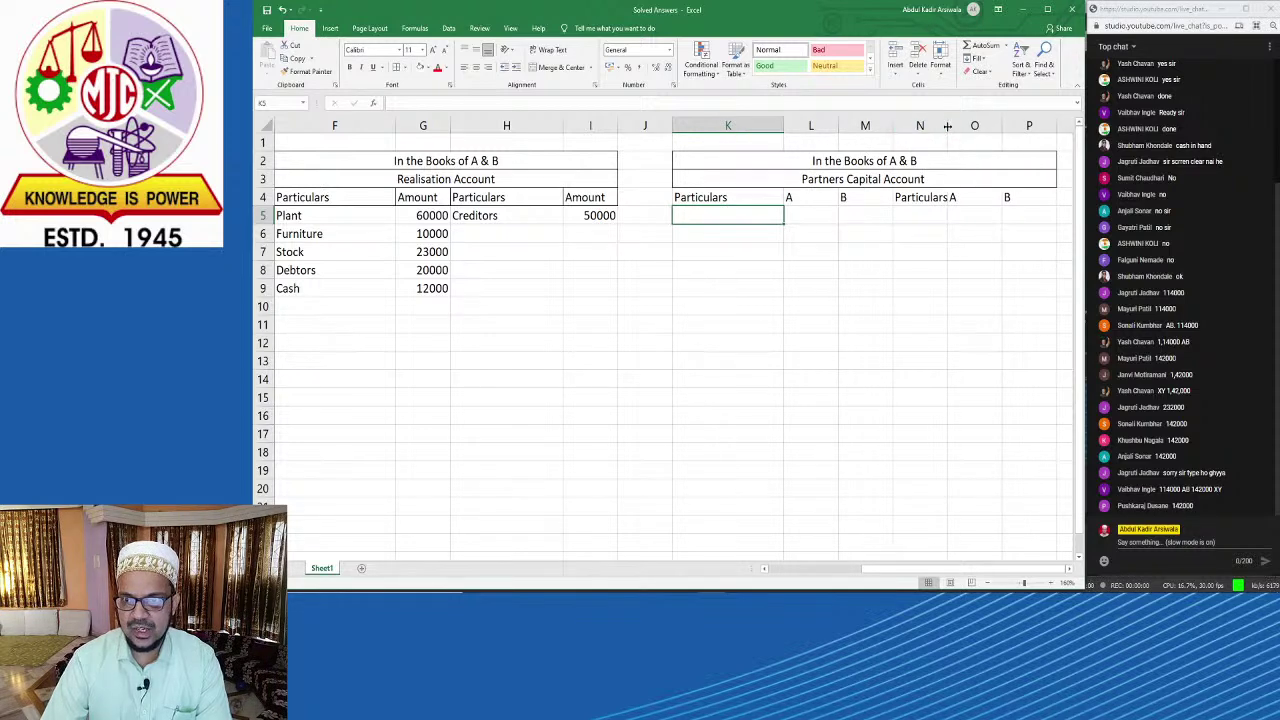
drag(947, 128, 1000, 137)
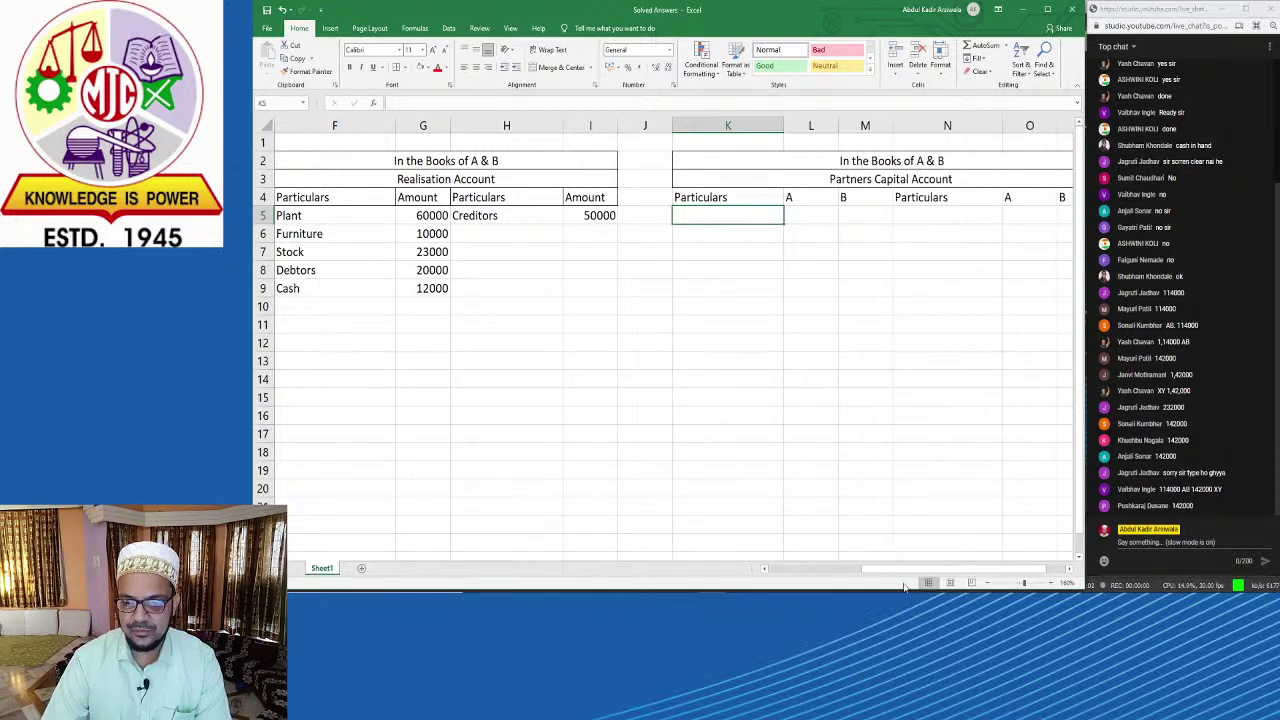
drag(906, 568, 953, 568)
click(838, 420)
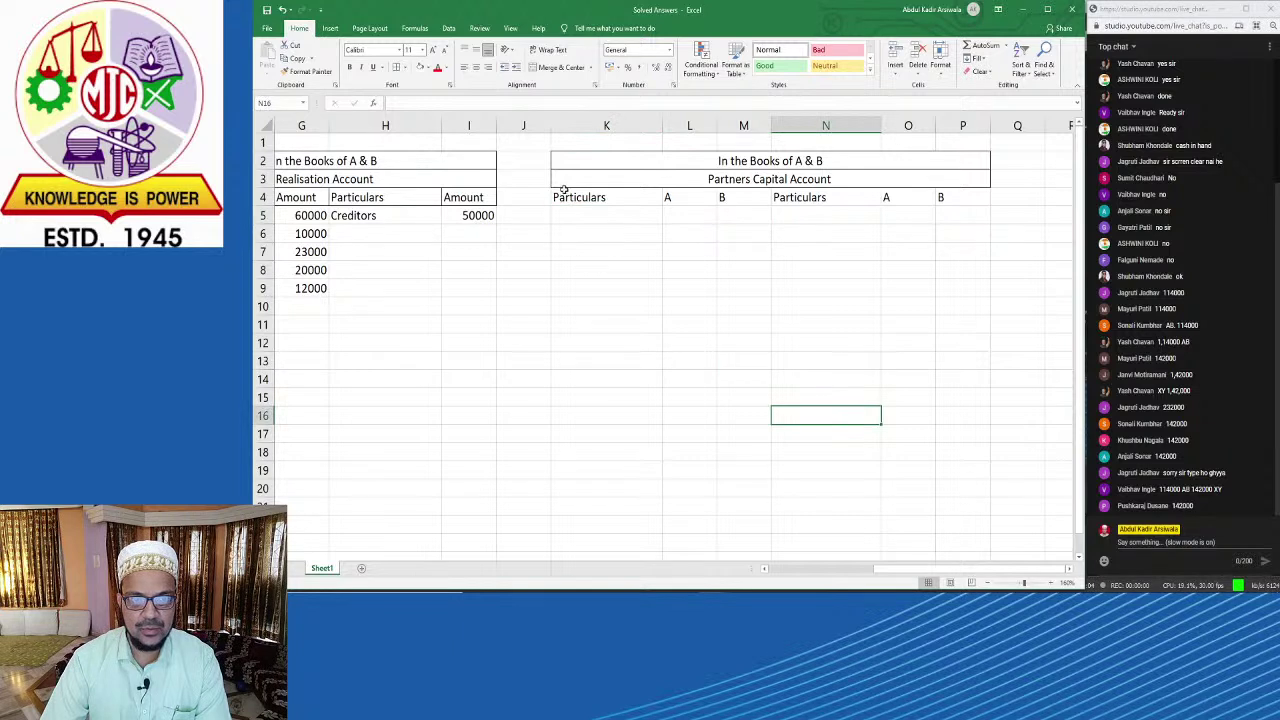
Step: Apply borders to the column heading row K4:P4 of the Partners Capital Account
drag(570, 194, 957, 198)
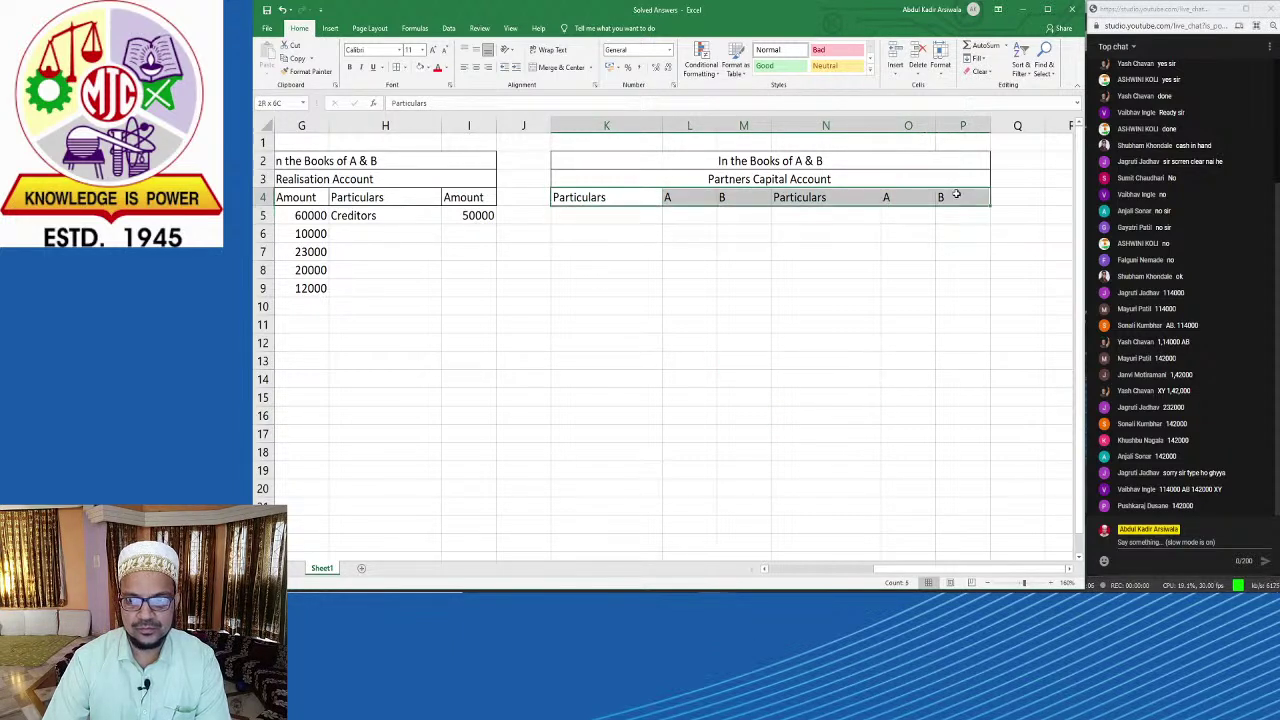
click(396, 66)
click(557, 343)
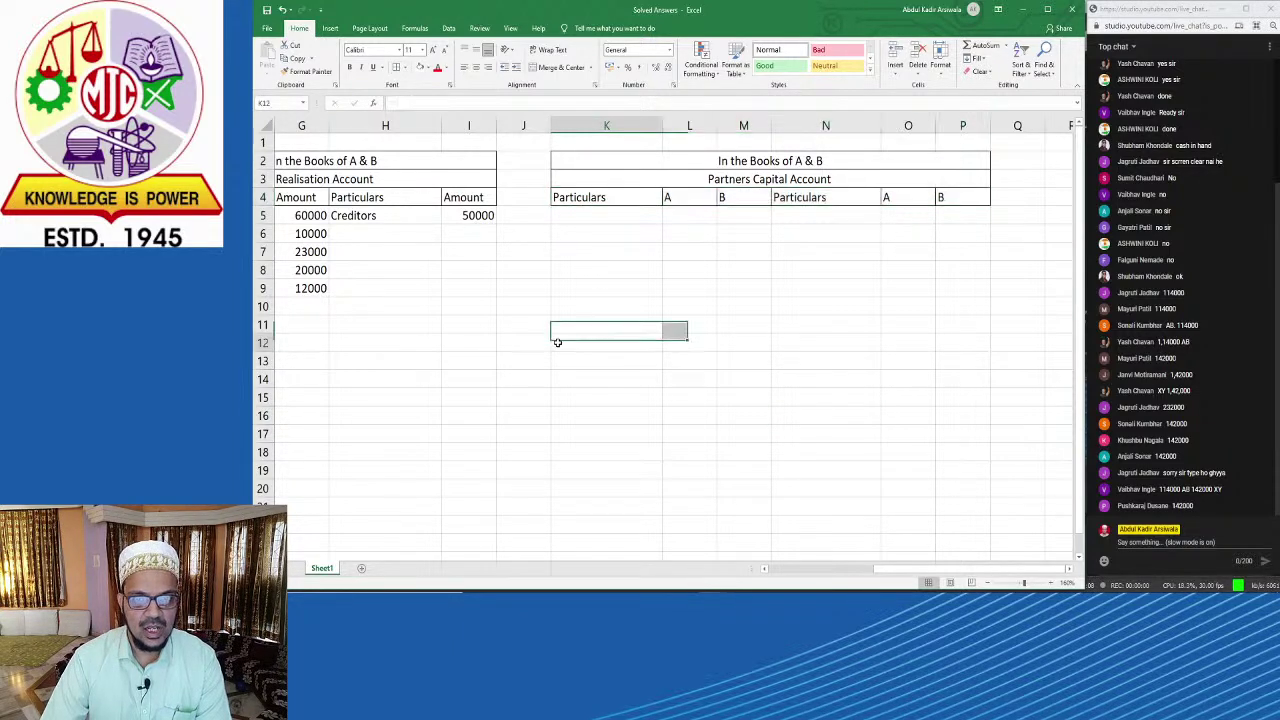
scroll(735, 305, left, 6)
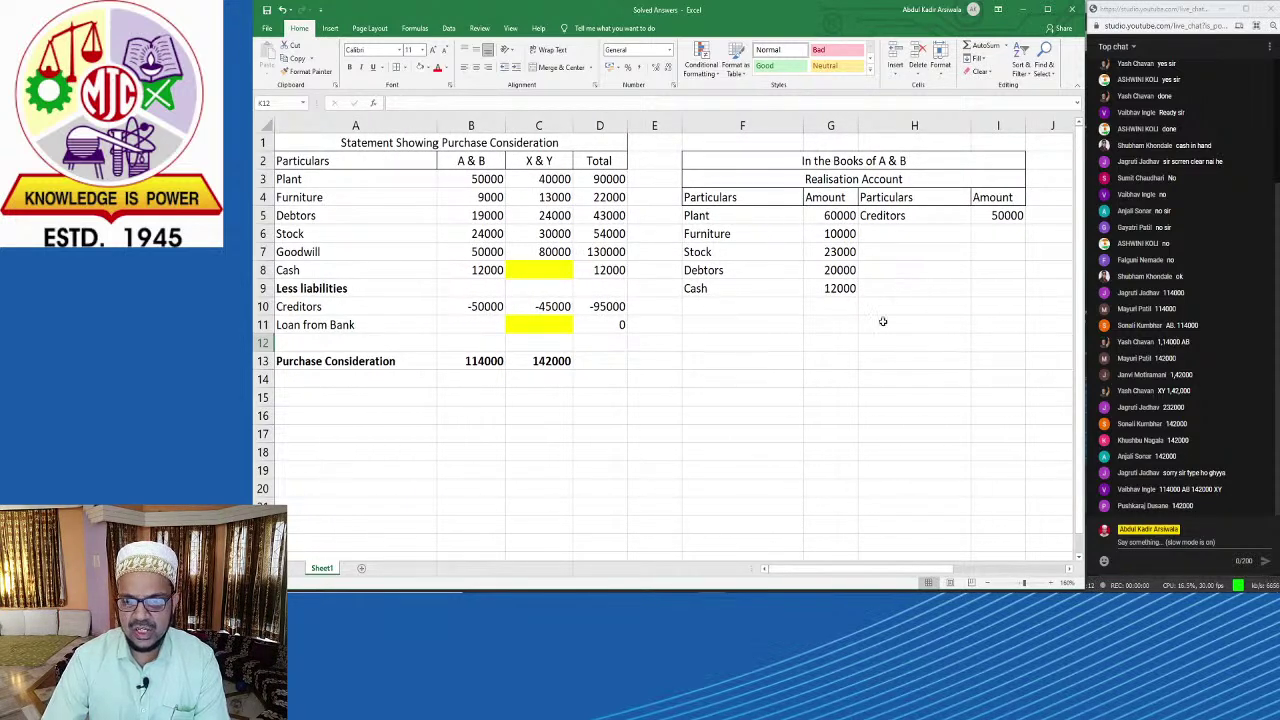
drag(887, 568, 1008, 570)
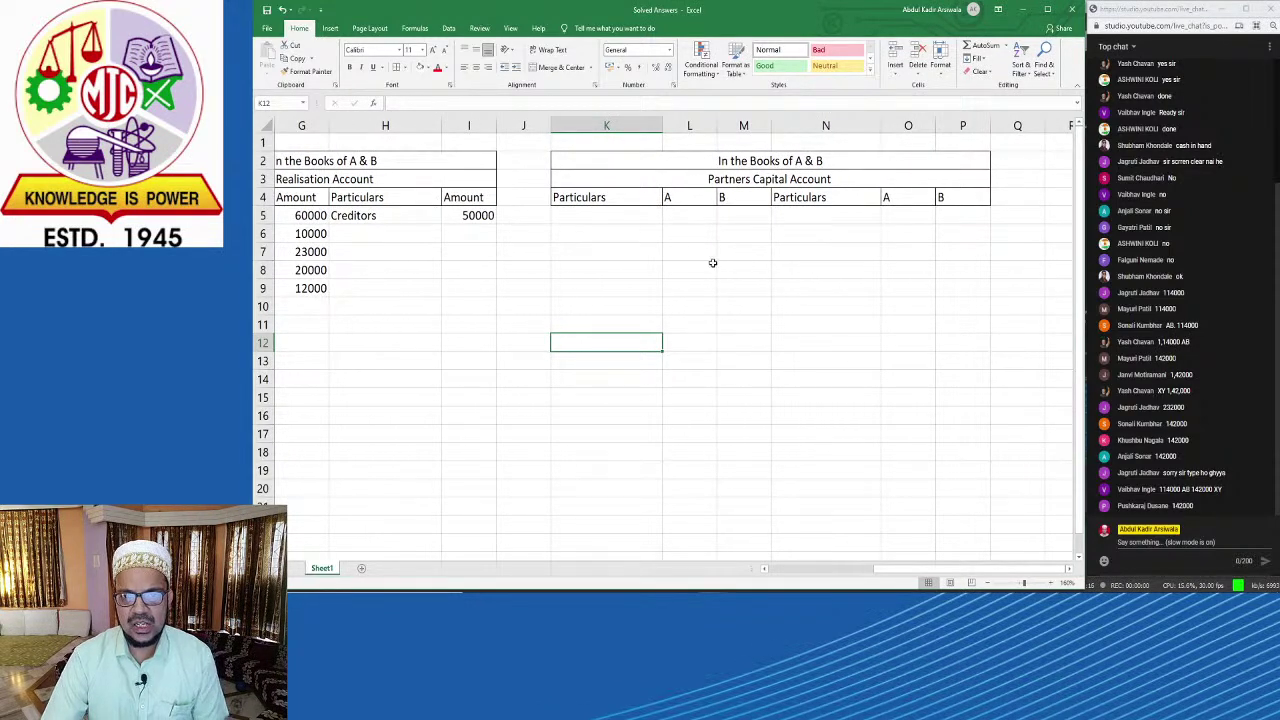
click(758, 174)
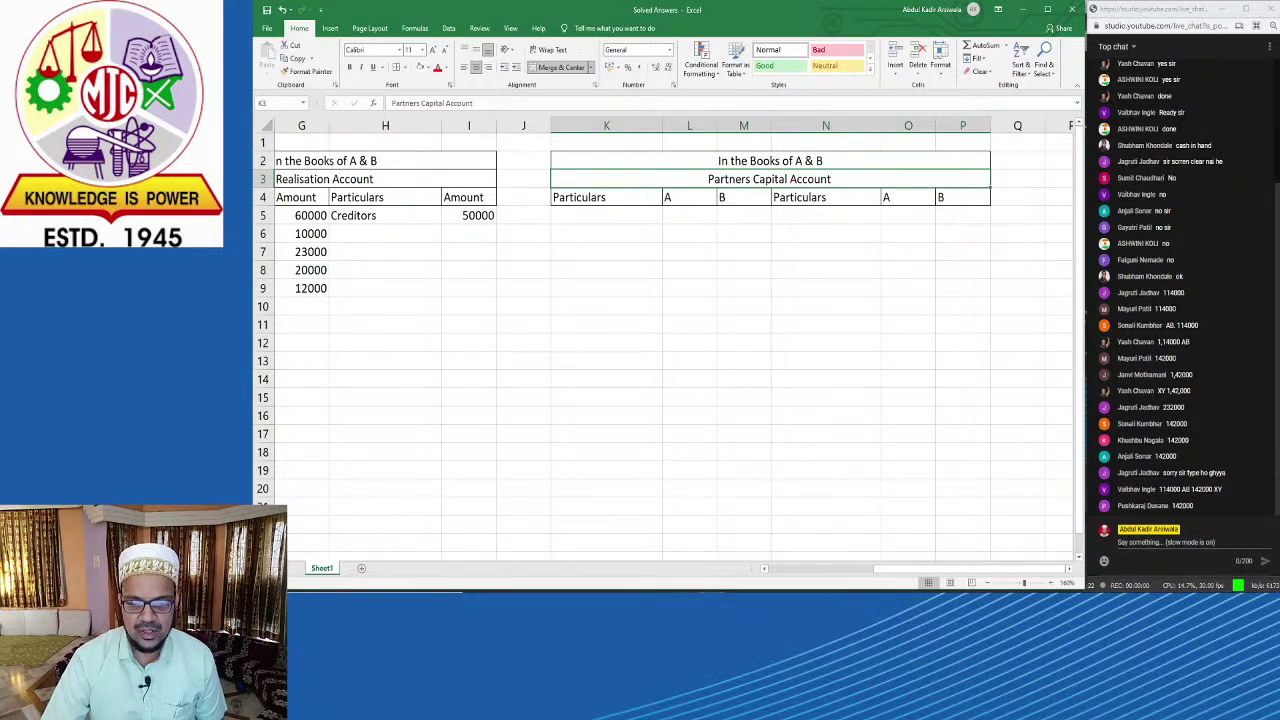
Step: Consult the partners' capitals in the PDF balance sheet and enter "By Balance B/d" in N5 of the Partners Capital Account
key(alt+Tab)
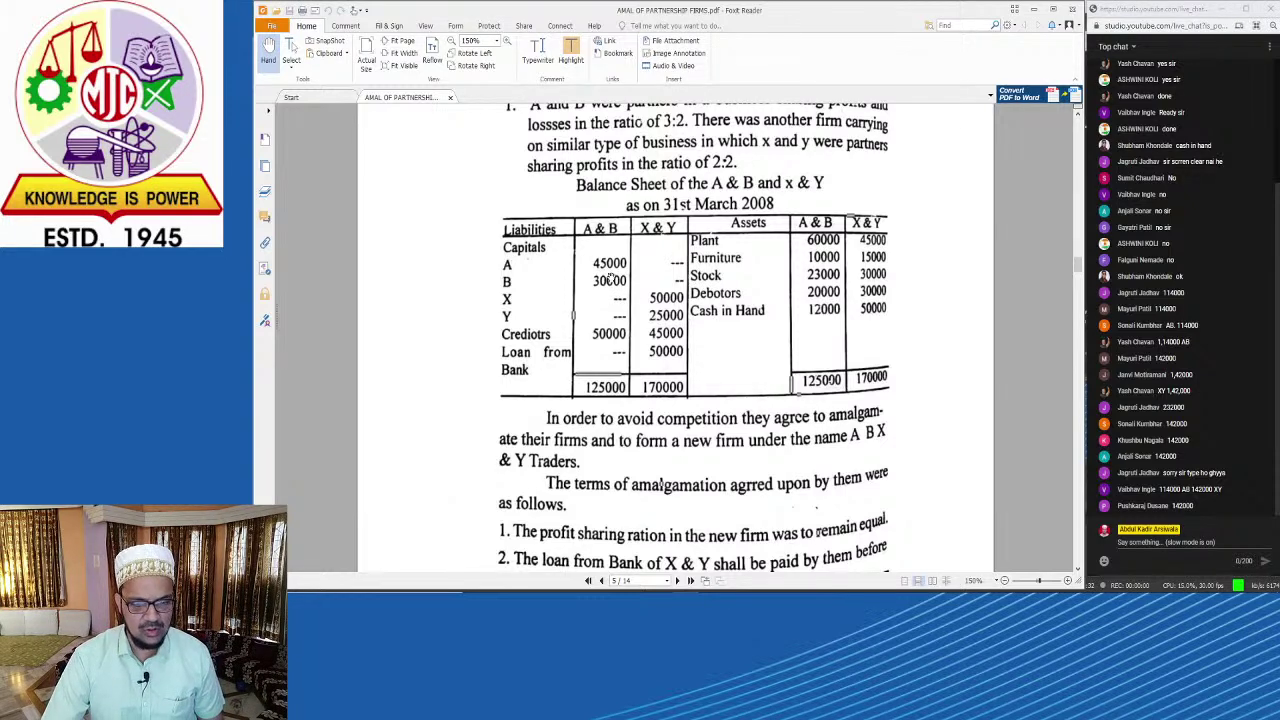
key(alt+Tab)
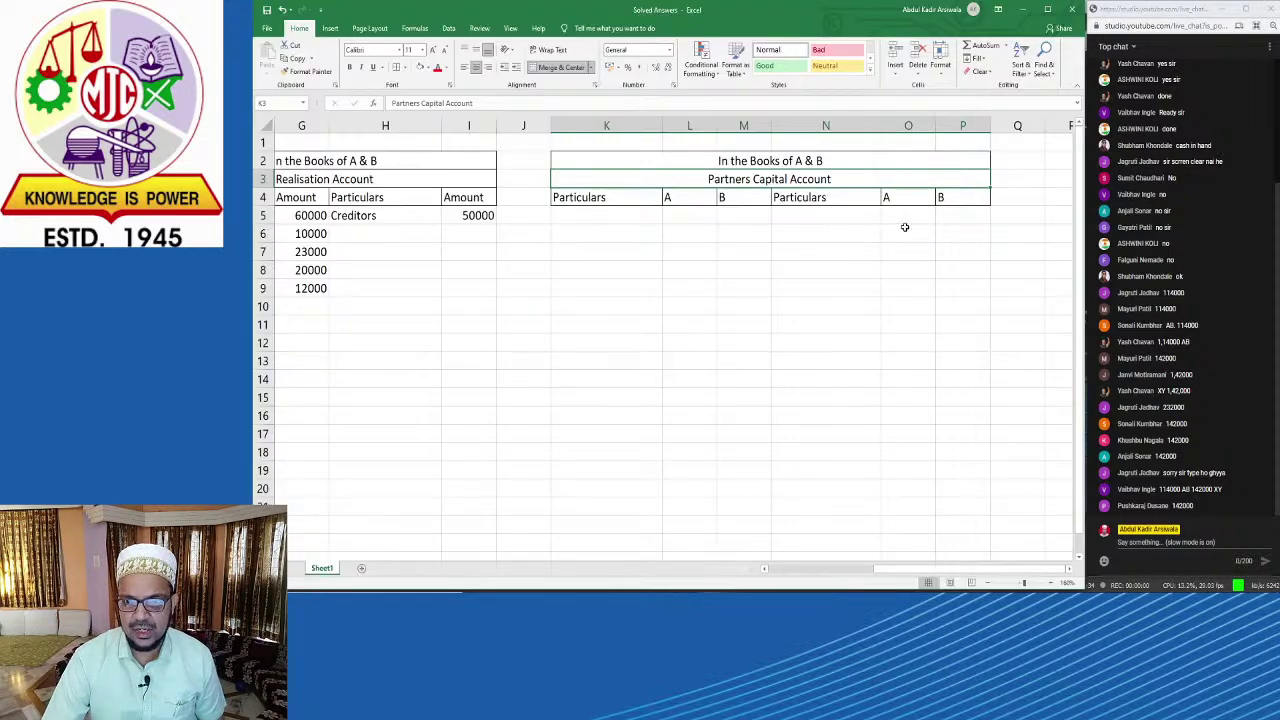
click(810, 219)
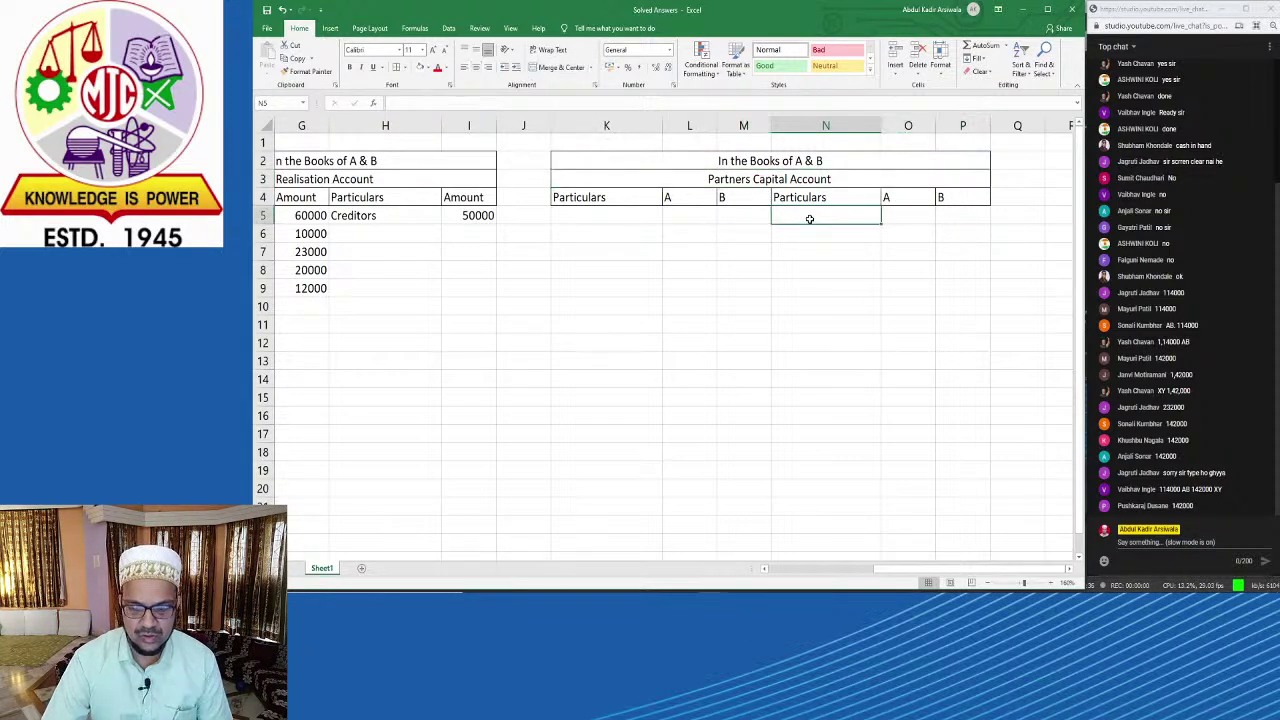
text(By)
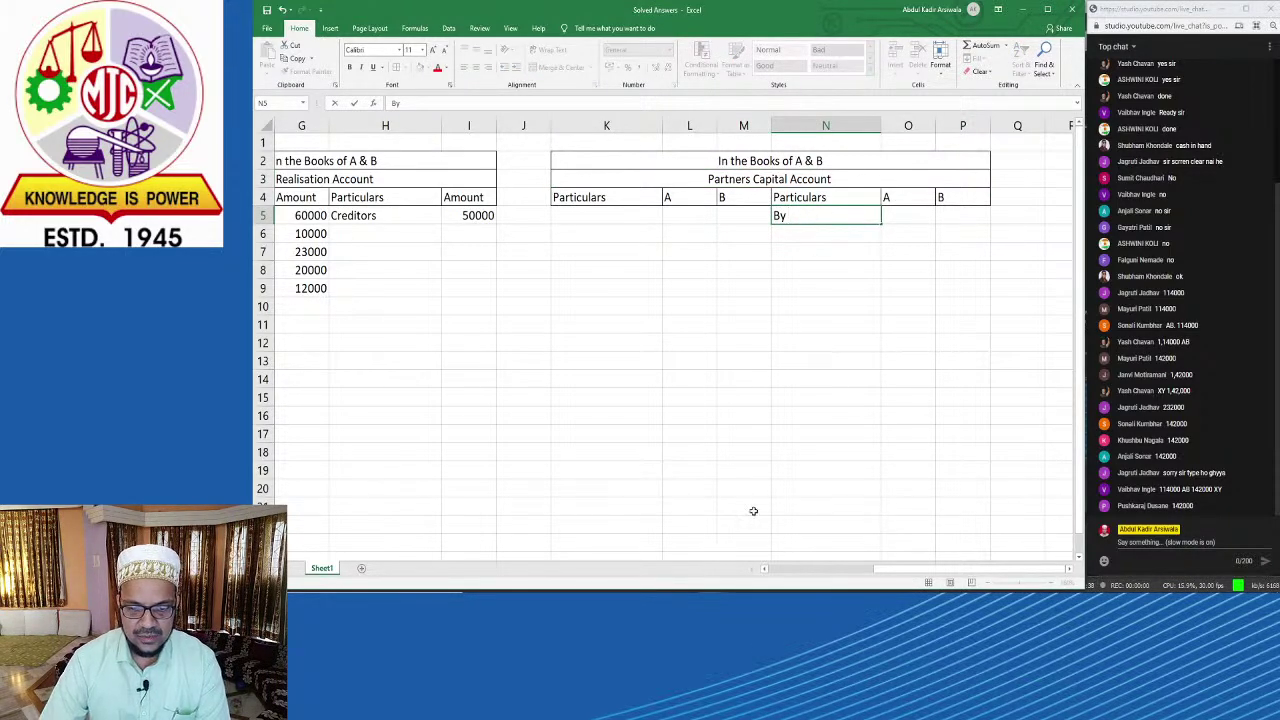
key(alt+Tab)
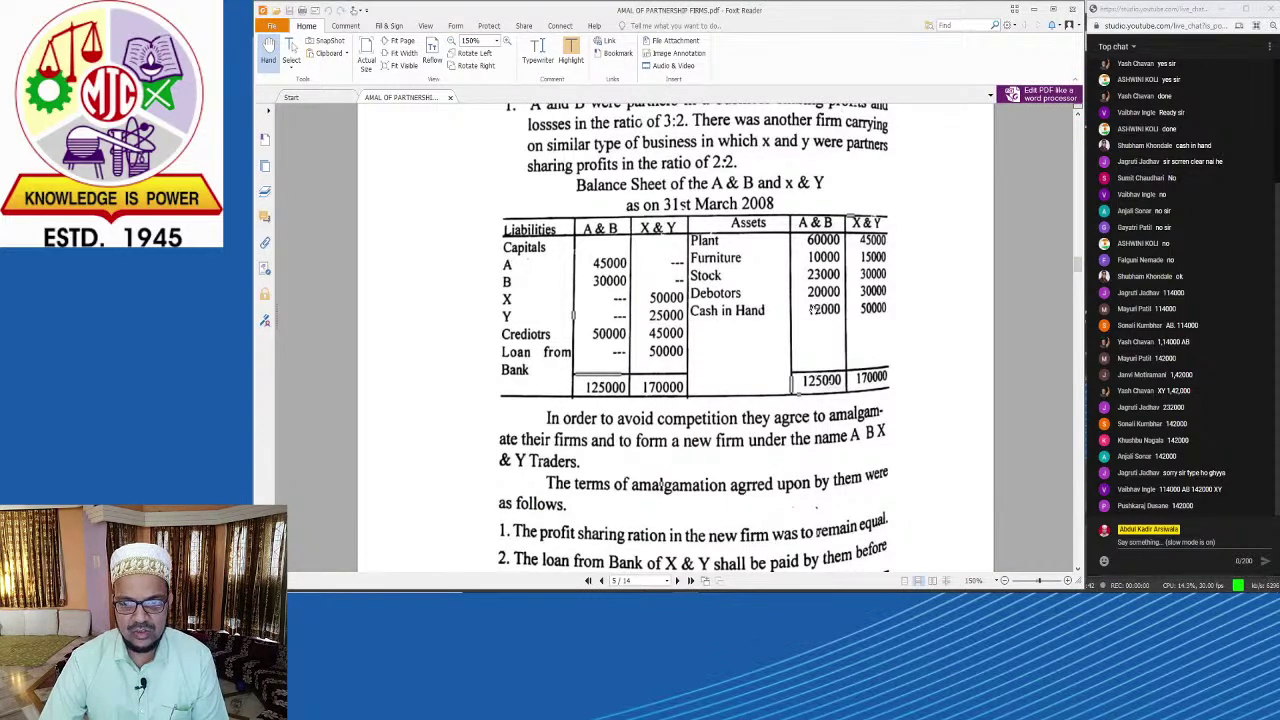
key(alt+Tab)
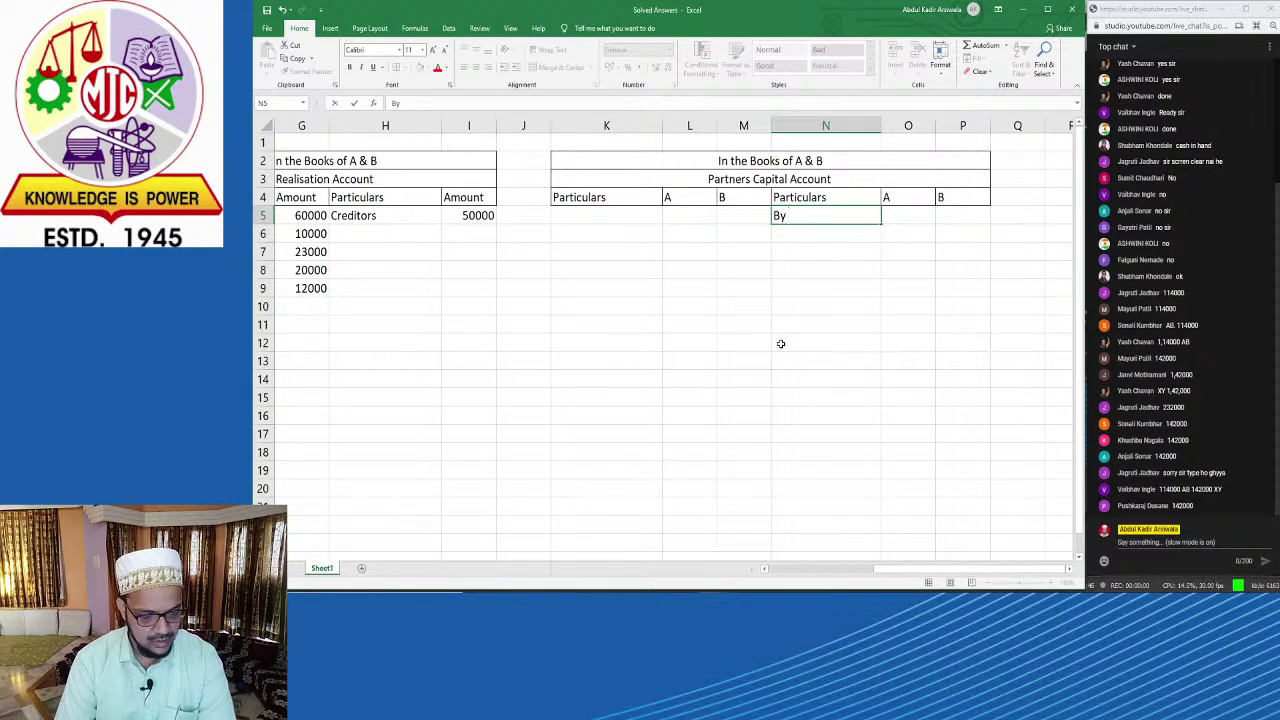
text(Balan)
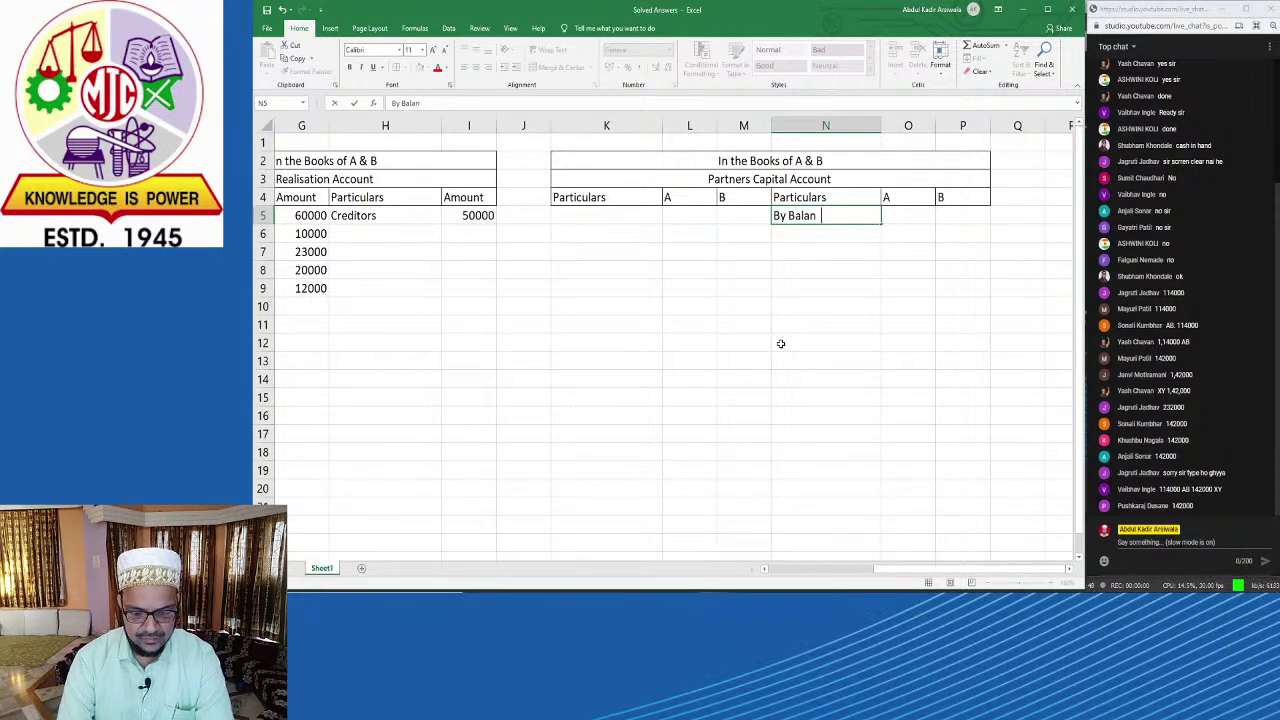
text(ce B/d)
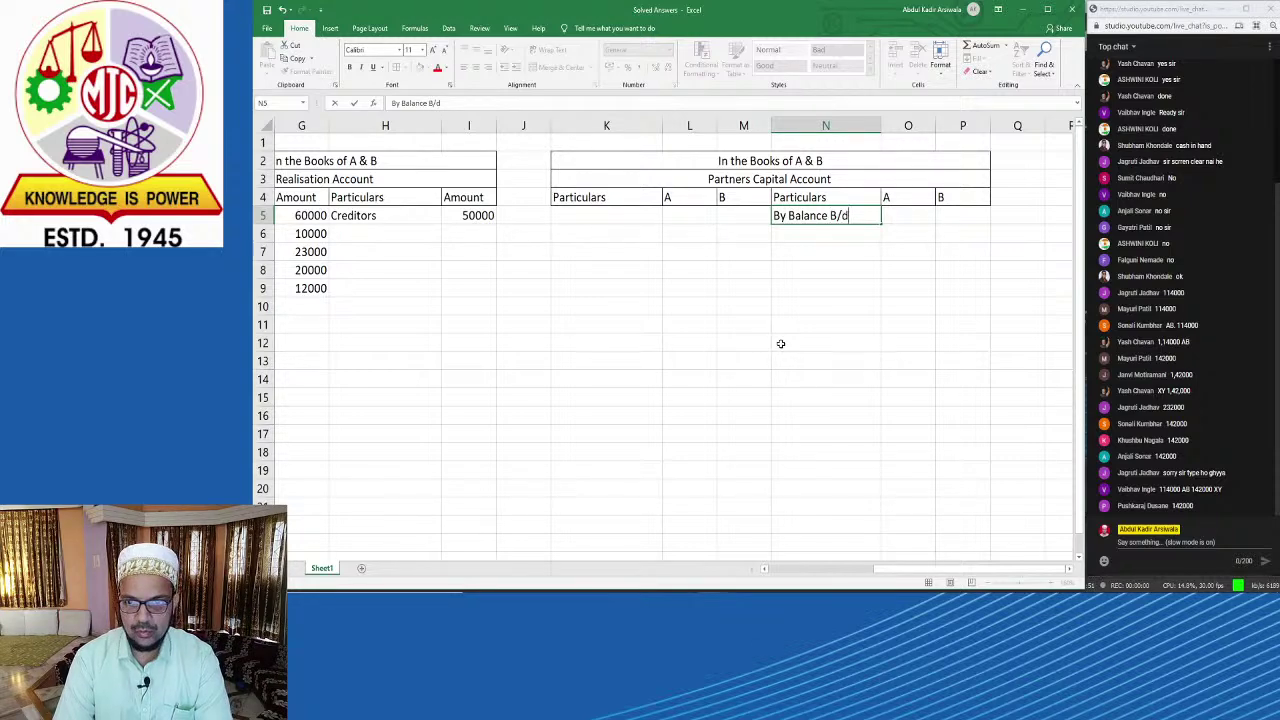
key(Tab)
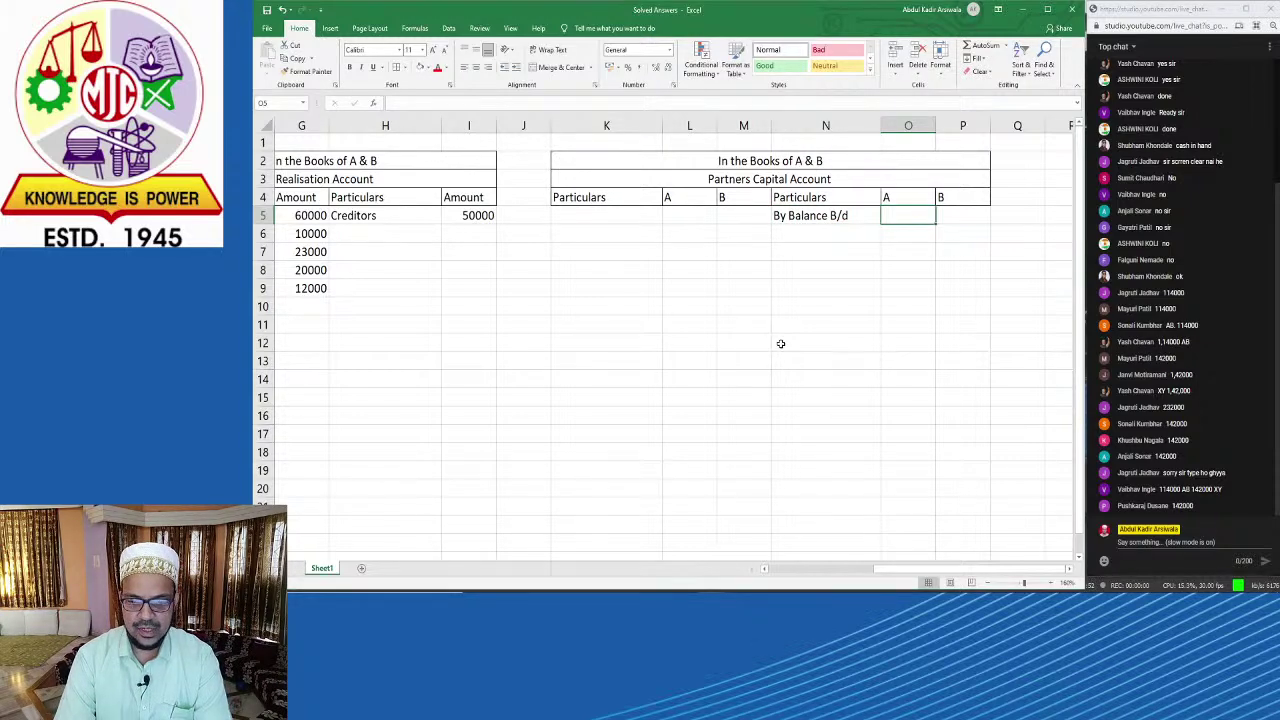
Step: Enter the opening capitals from the PDF balance sheet: 45000 for A in O5 and 30000 for B in P5
key(alt+Tab)
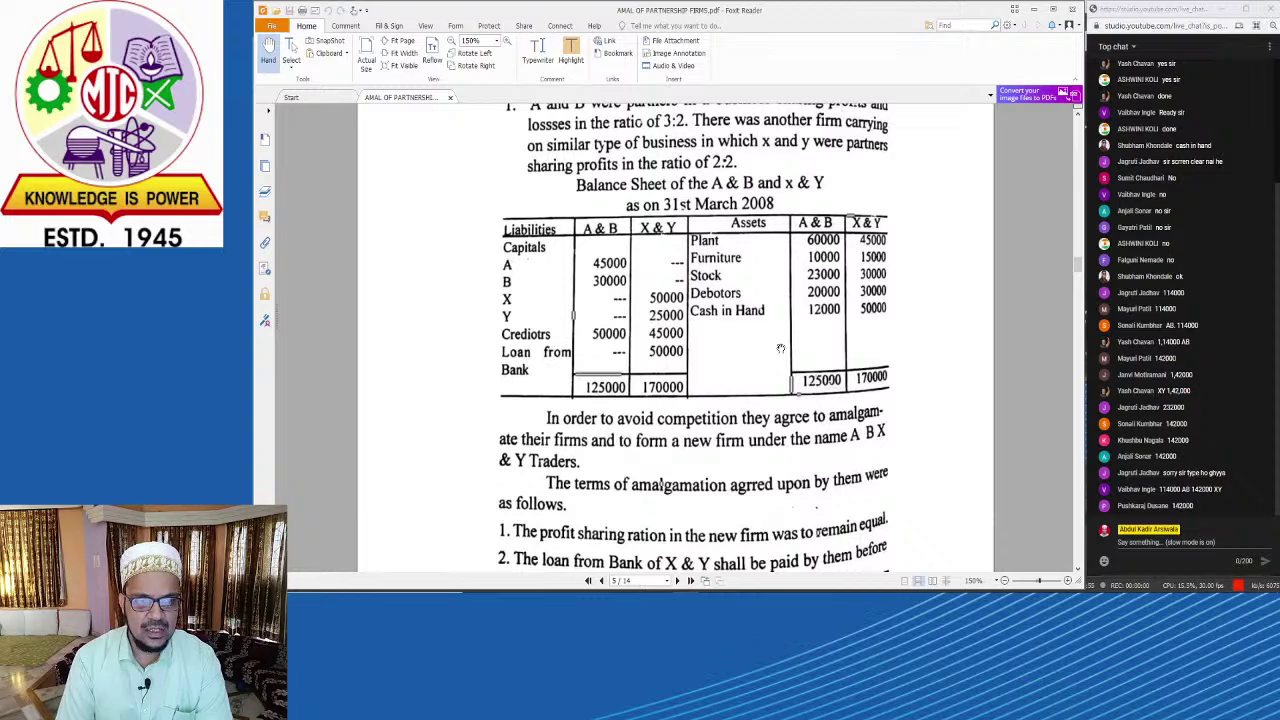
key(alt+Tab)
text(45)
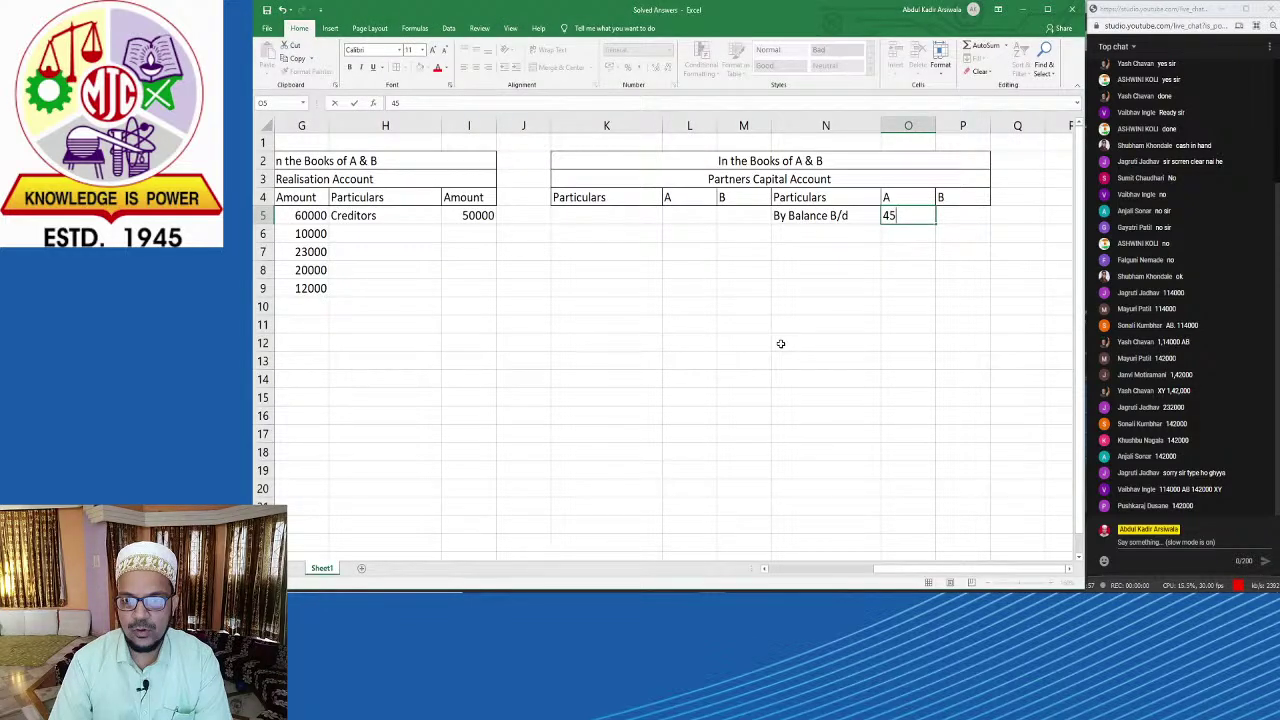
text(000)
key(Tab)
text(300)
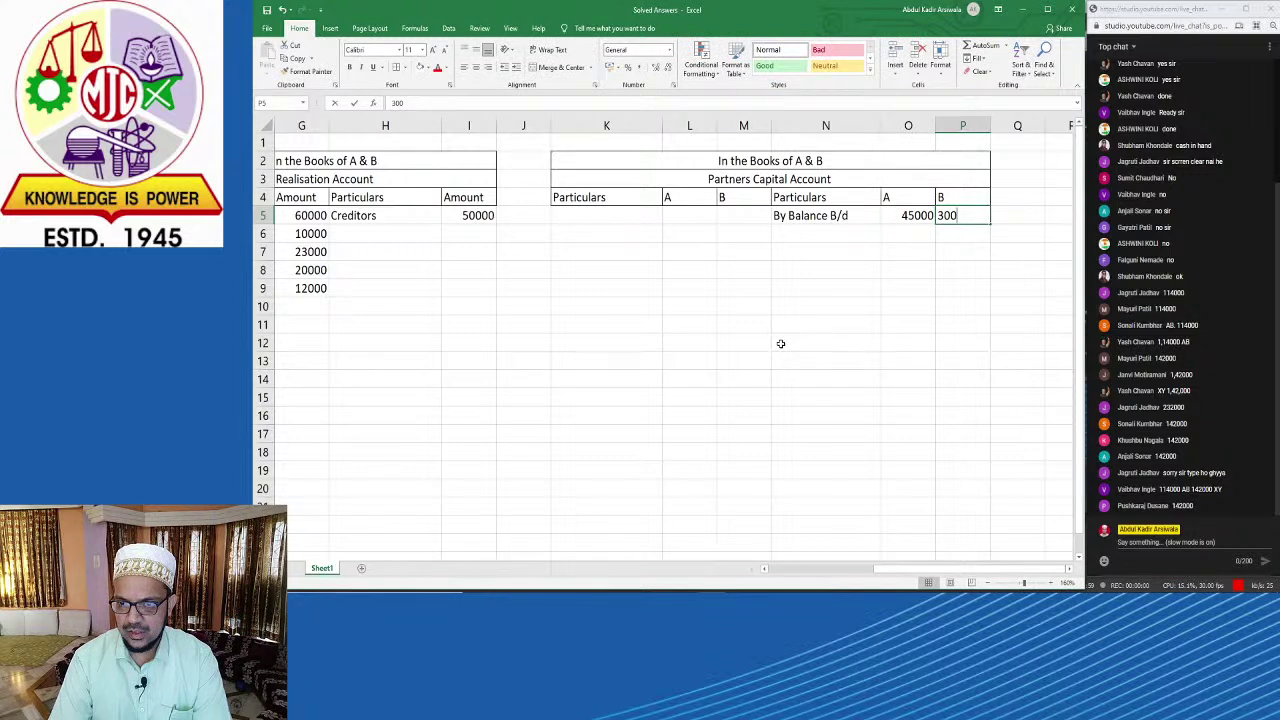
text(00)
key(Return)
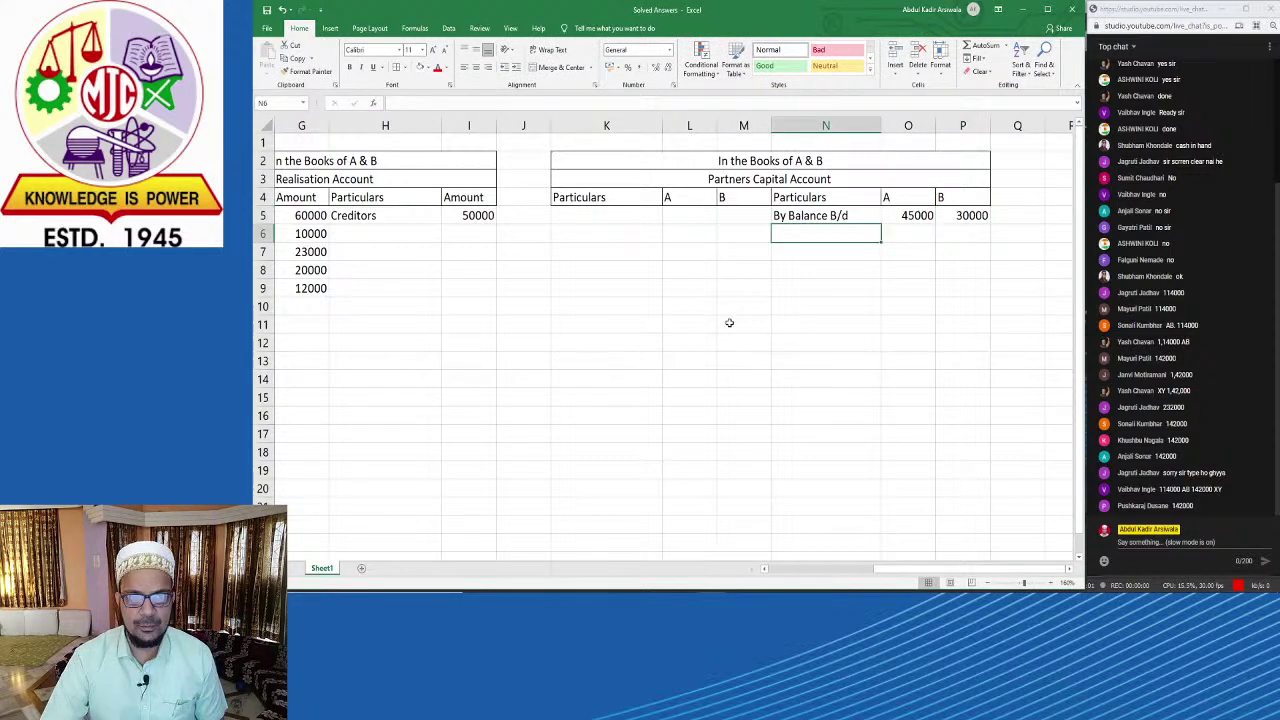
Step: Apply borders to the Partners Capital Account range K3:P9
mouse_move(700, 179)
mouse_down()
mouse_move(829, 300)
mouse_move(829, 289)
mouse_up()
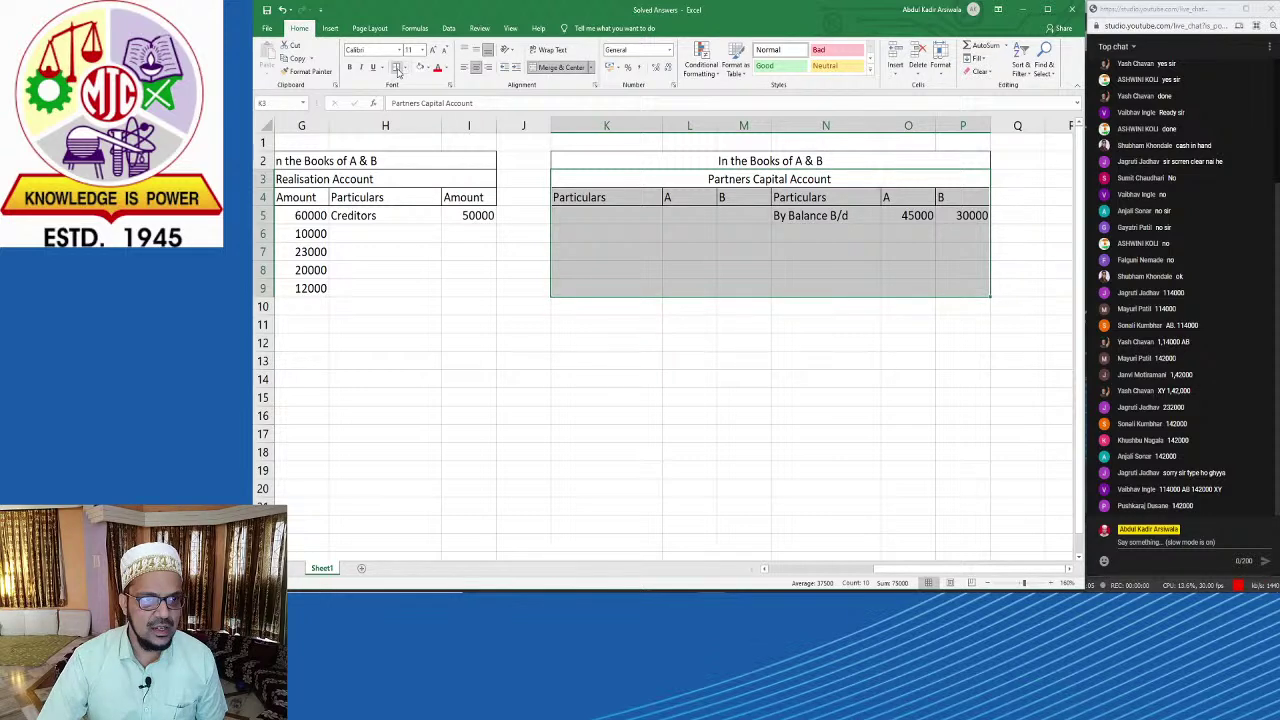
click(397, 71)
click(523, 360)
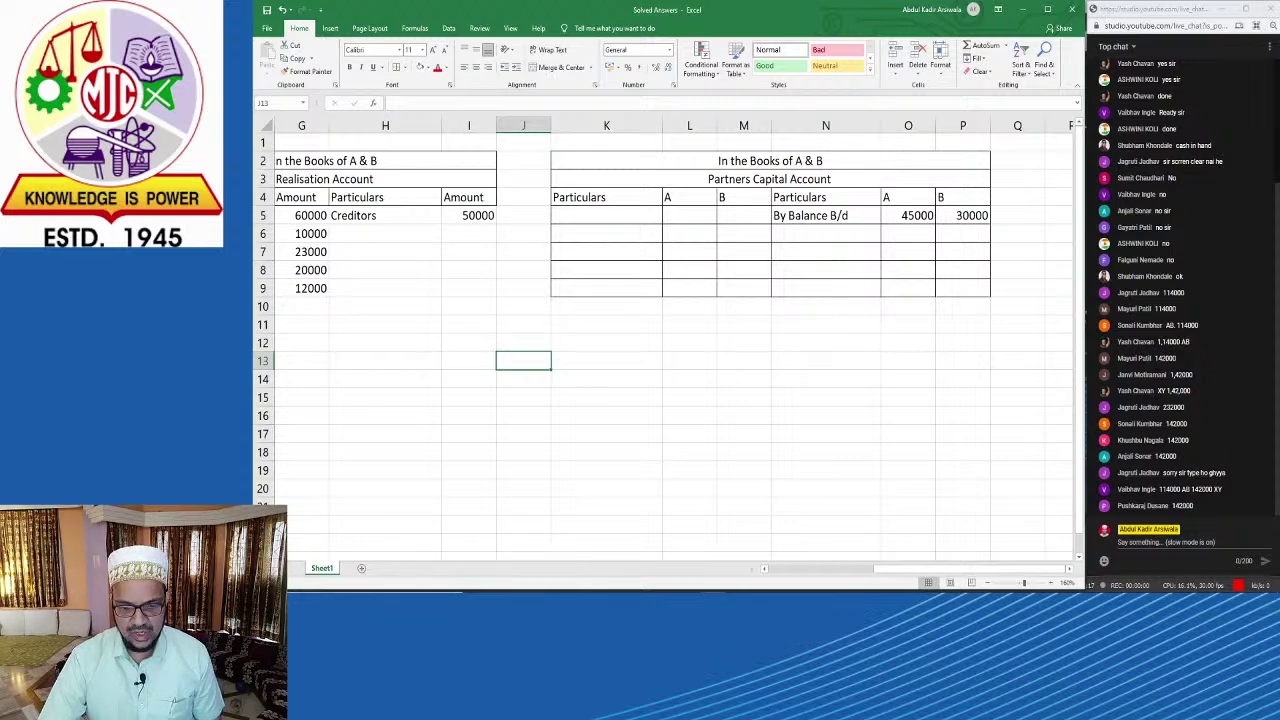
key(alt+Tab)
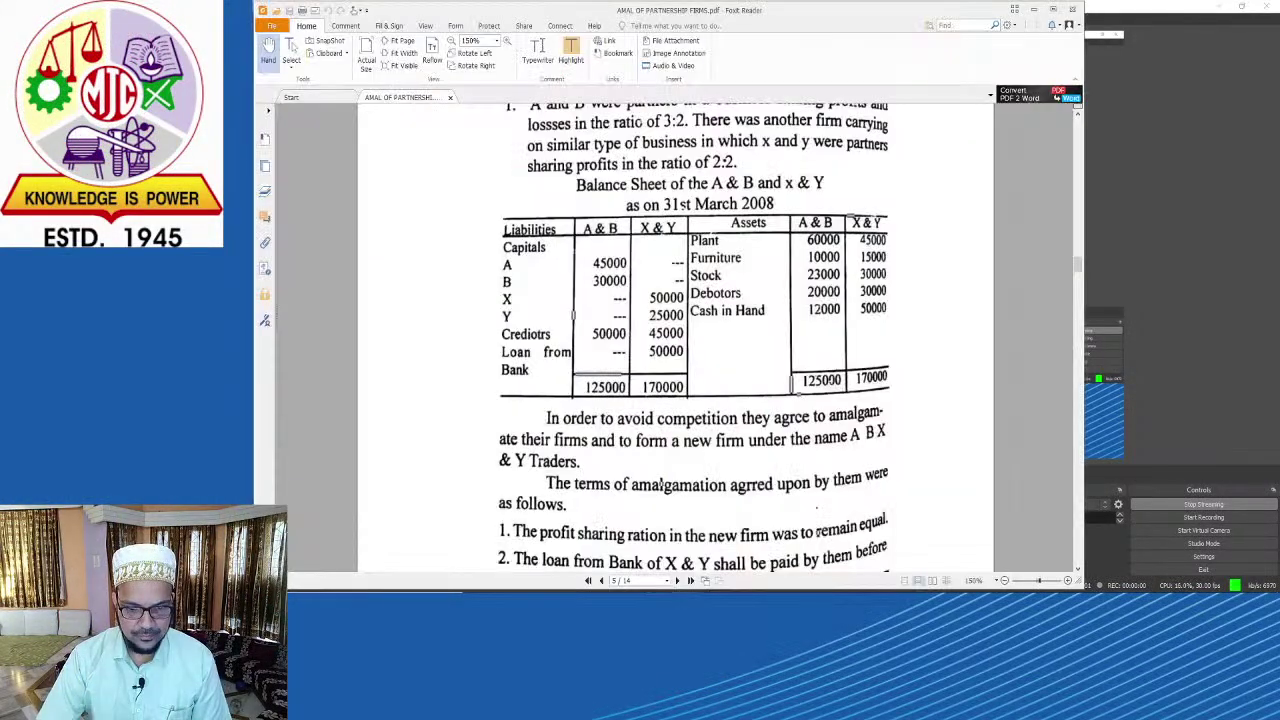
click(634, 588)
click(580, 555)
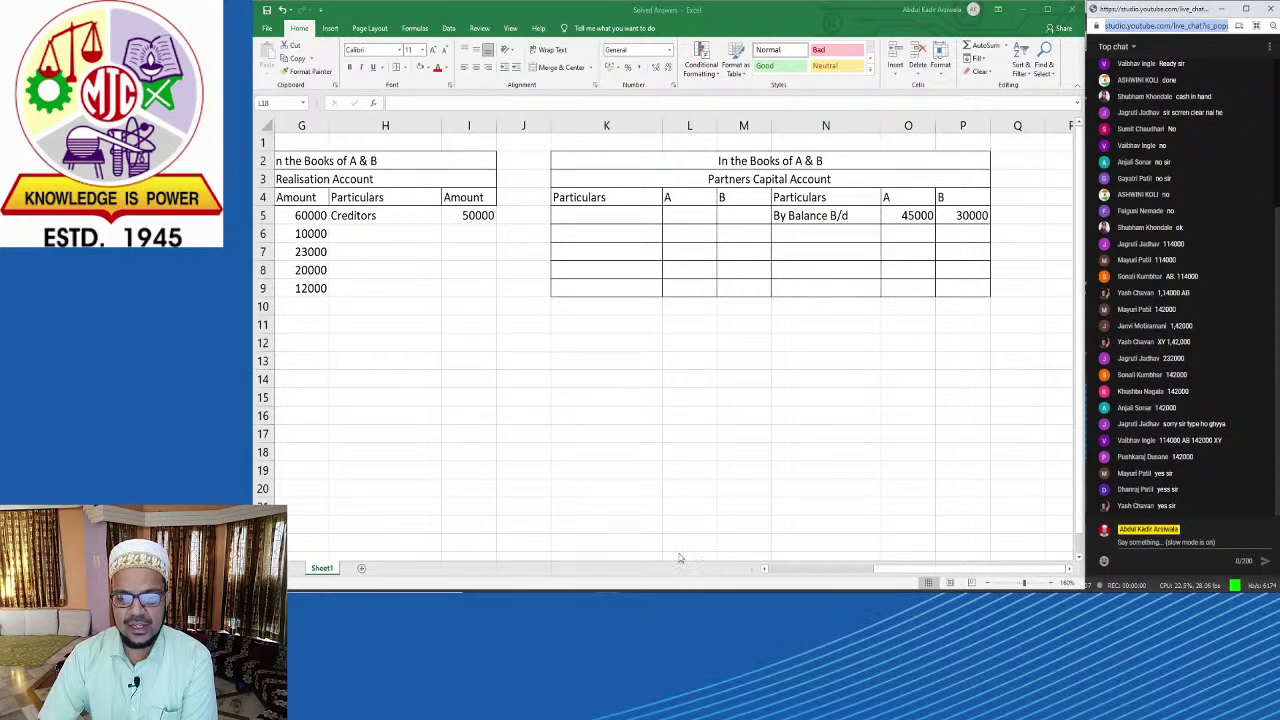
key(alt+Tab)
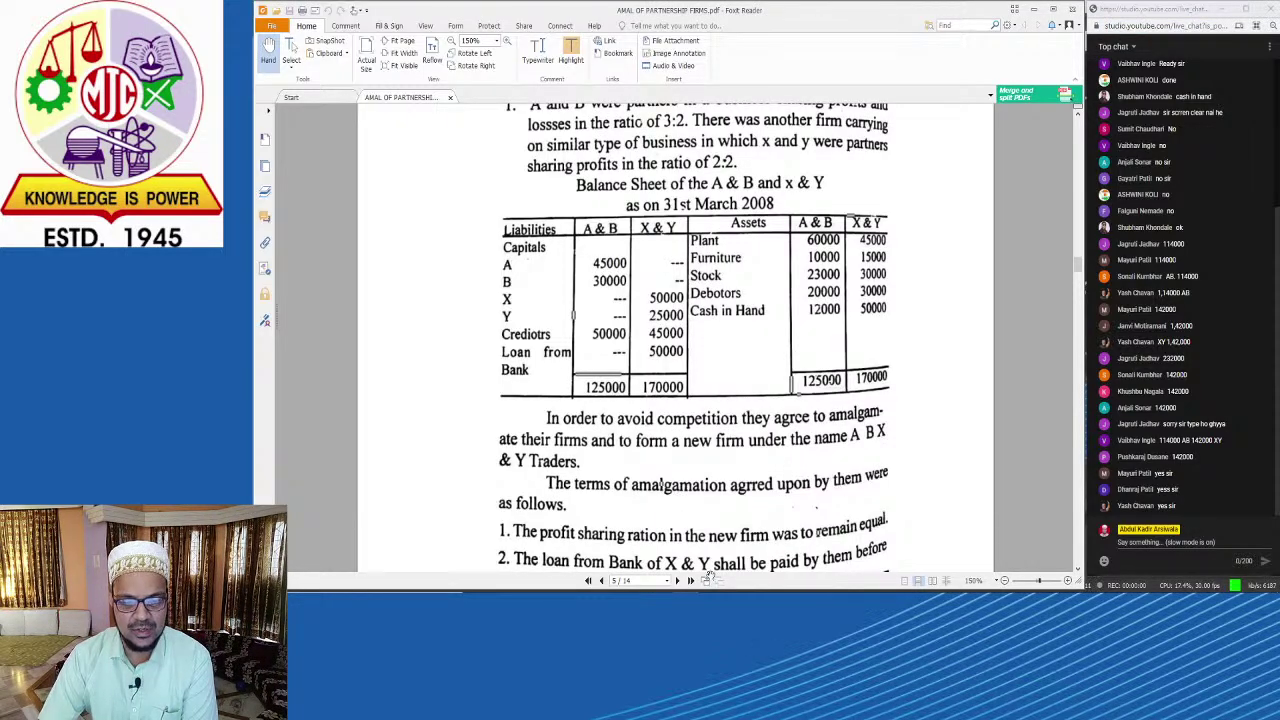
key(alt+Tab)
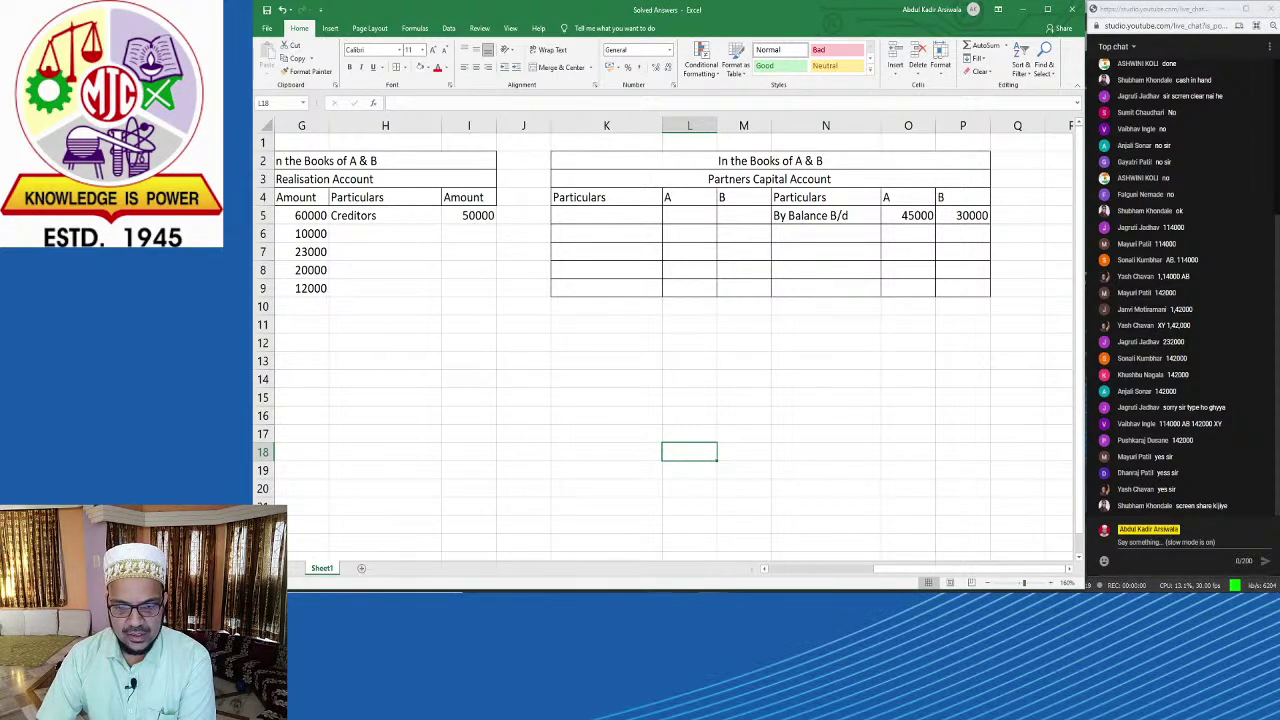
key(alt+Tab)
key(alt+Tab)
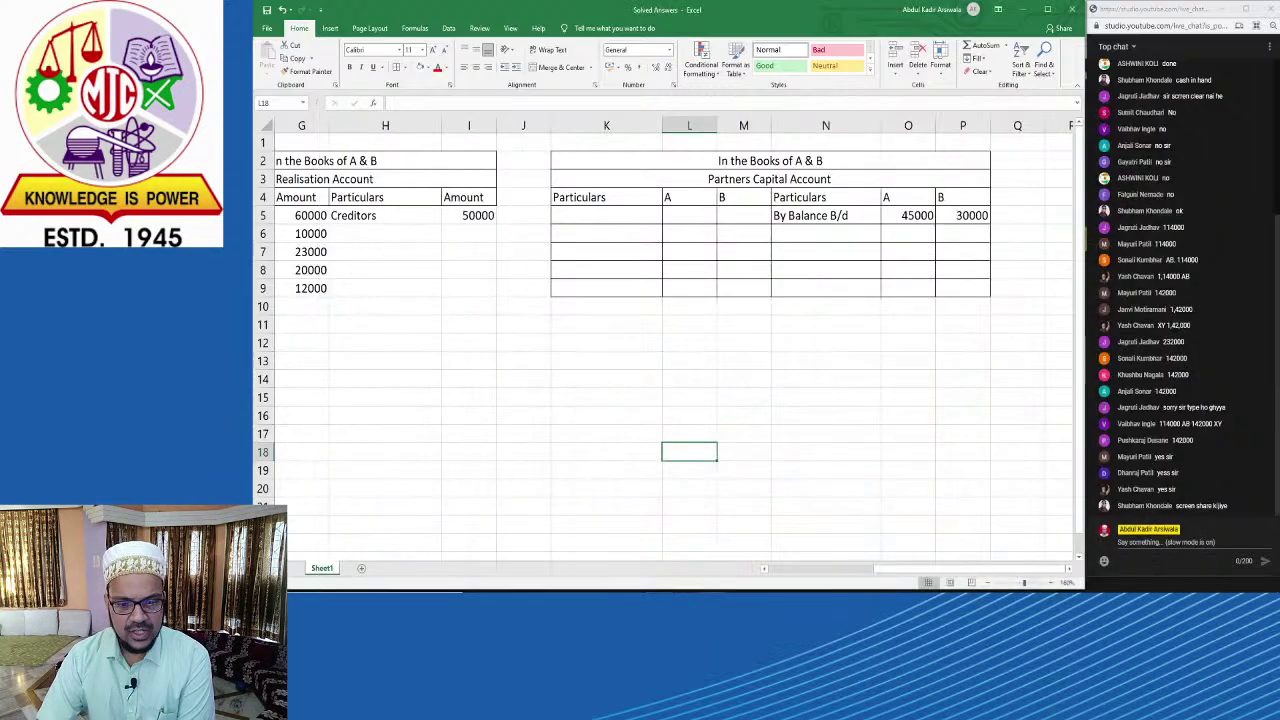
key(alt+Tab)
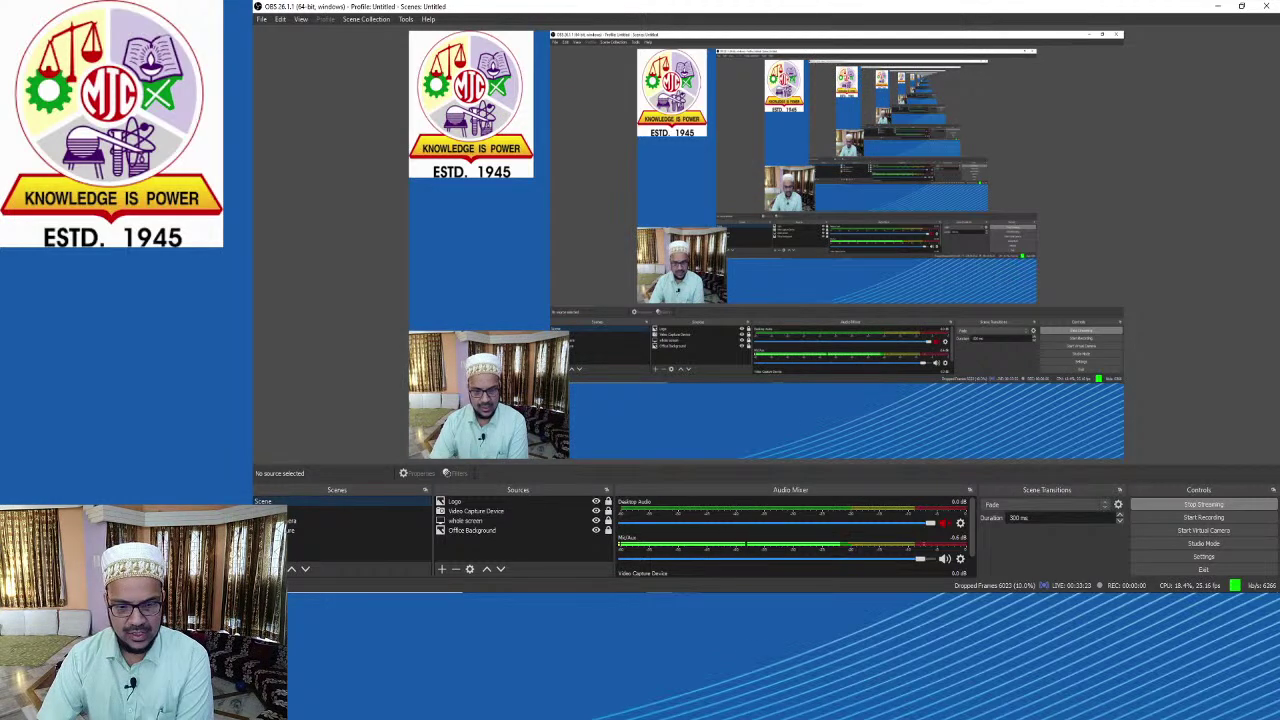
key(alt+Tab)
key(alt+Tab)
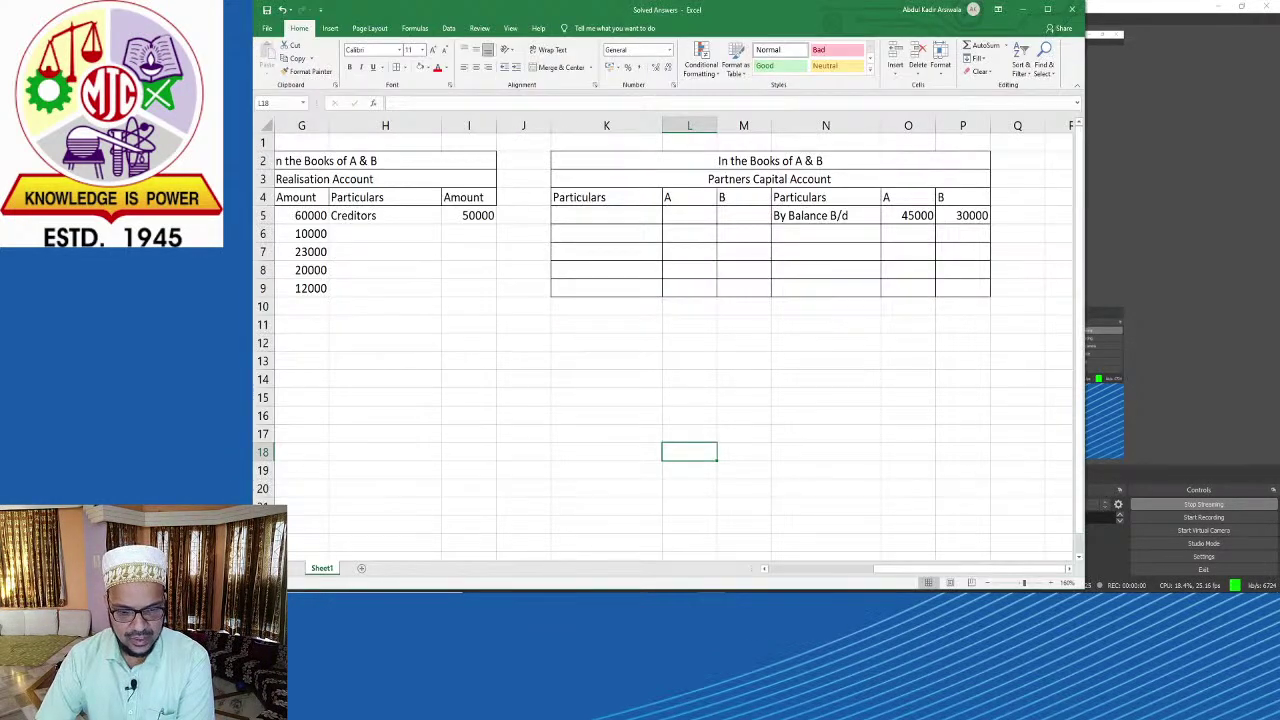
click(640, 540)
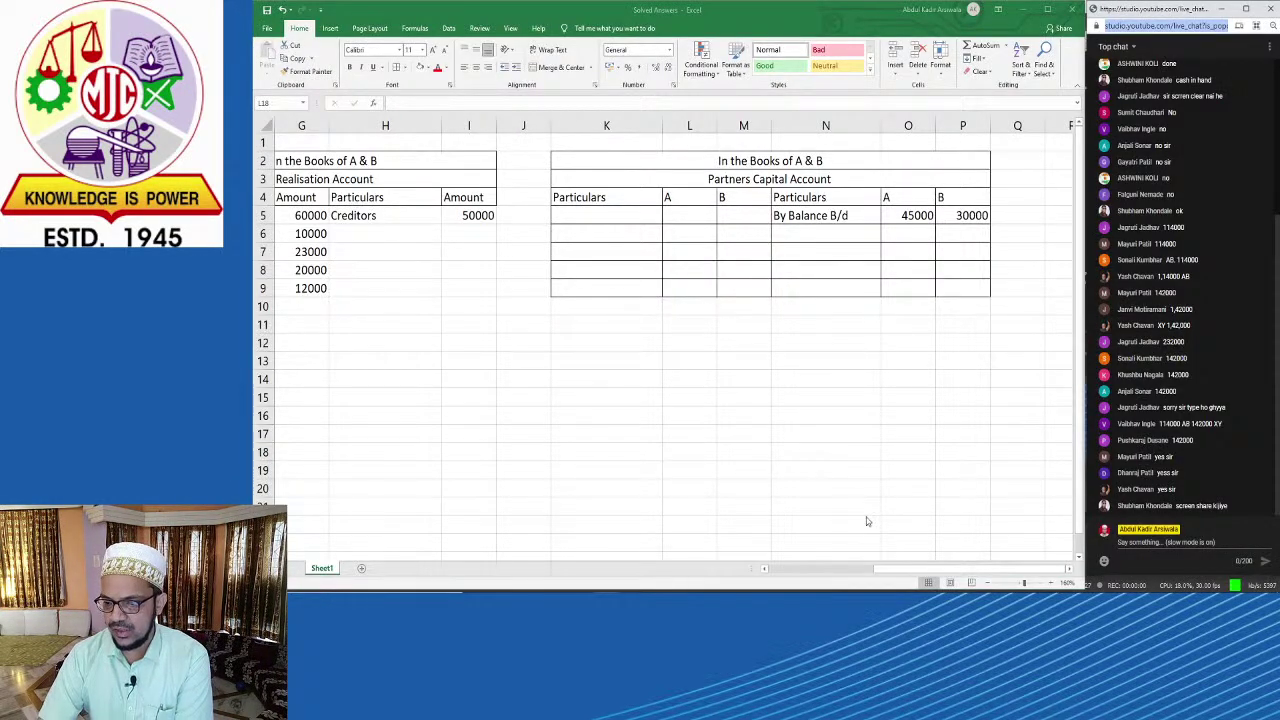
key(alt+Tab)
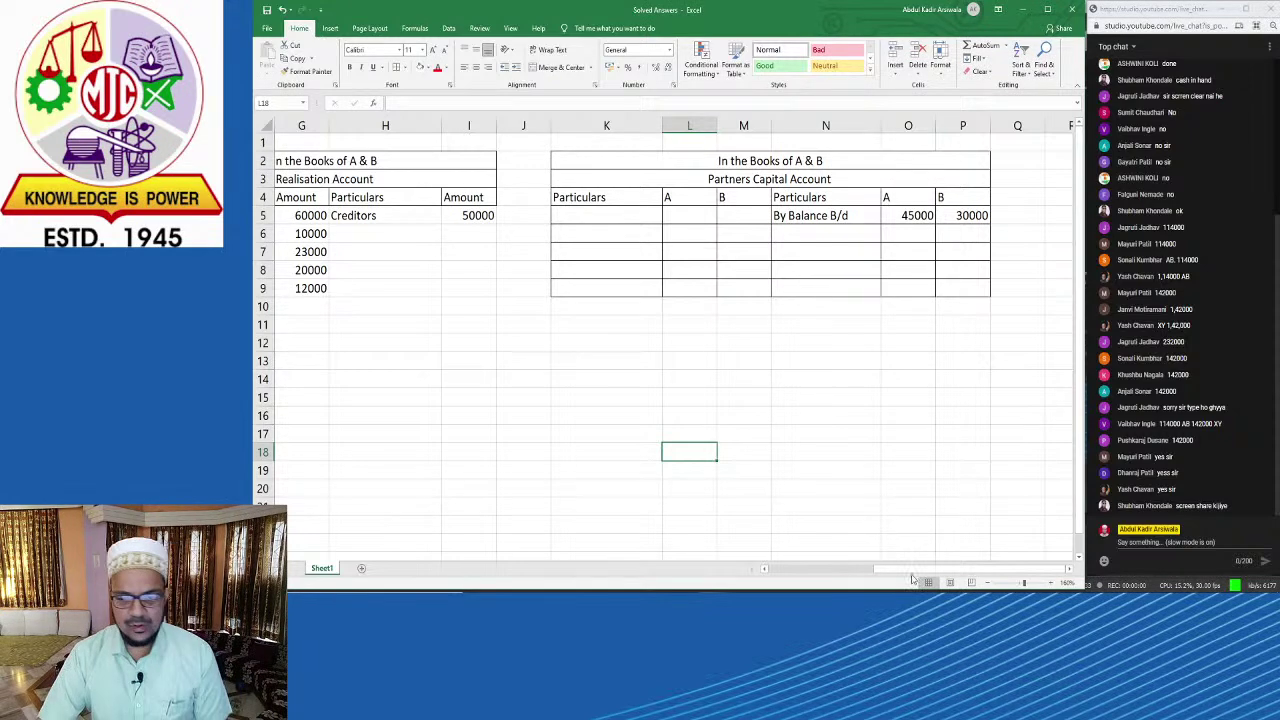
Step: Check the A & B purchase consideration in the Statement Showing Purchase Consideration against the PDF balance sheet and the Realisation Account
mouse_move(912, 578)
mouse_down()
mouse_move(800, 578)
mouse_move(880, 577)
mouse_move(918, 557)
mouse_up()
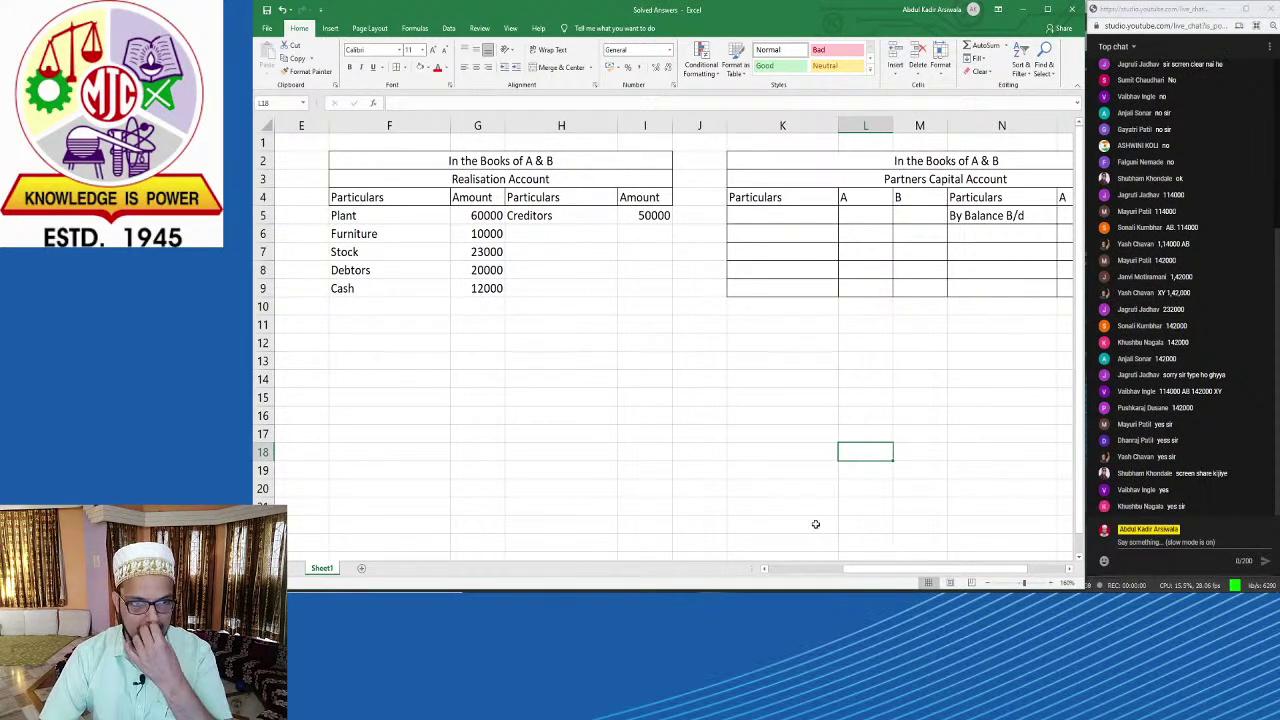
key(alt+Tab)
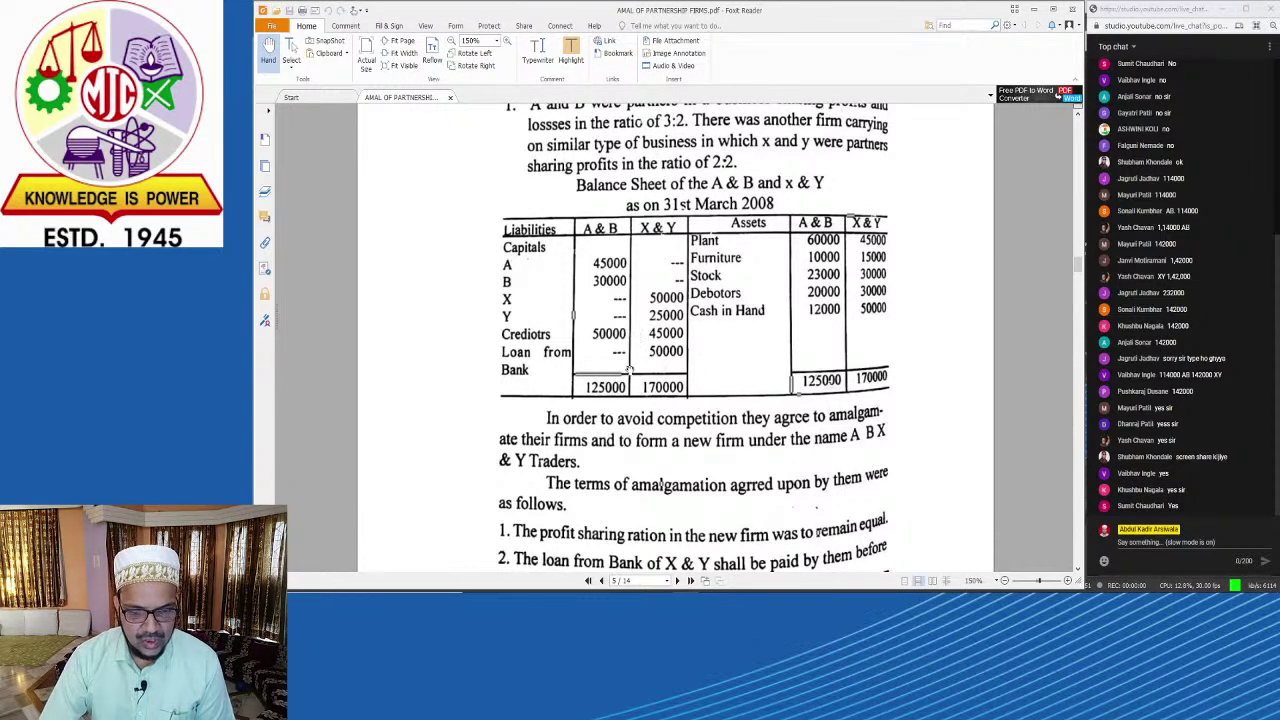
key(alt+Tab)
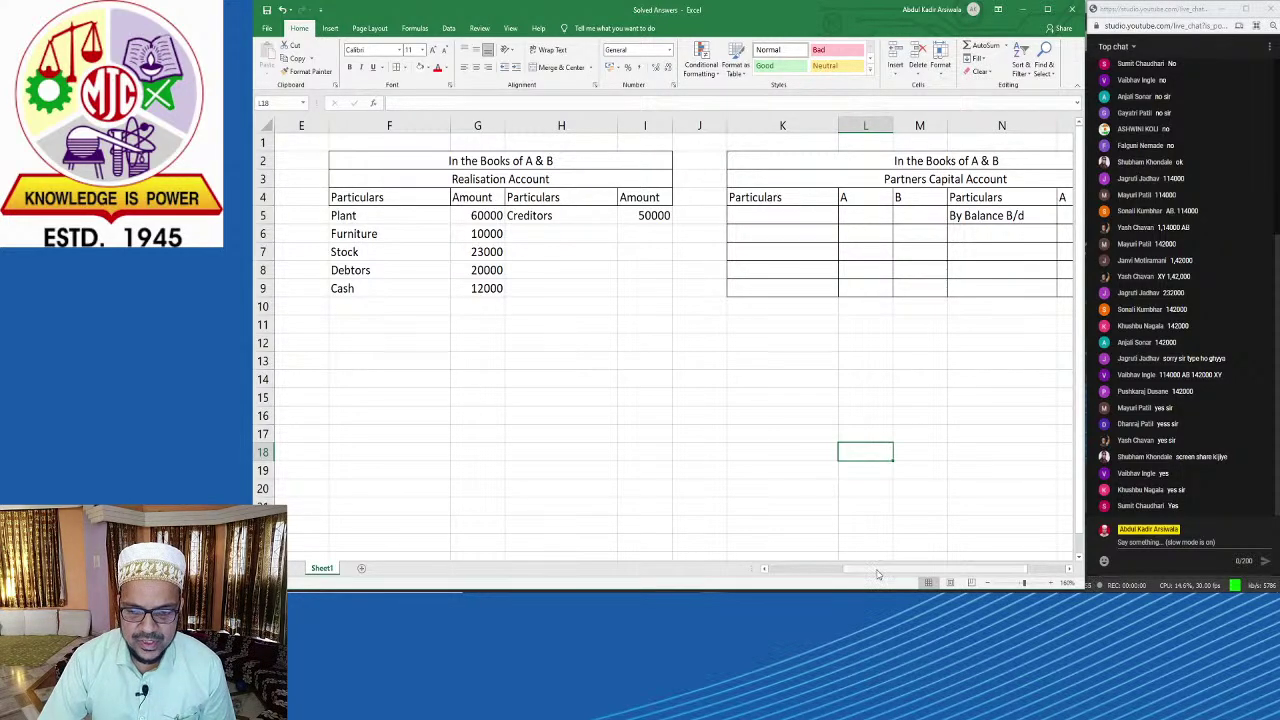
drag(868, 568, 791, 568)
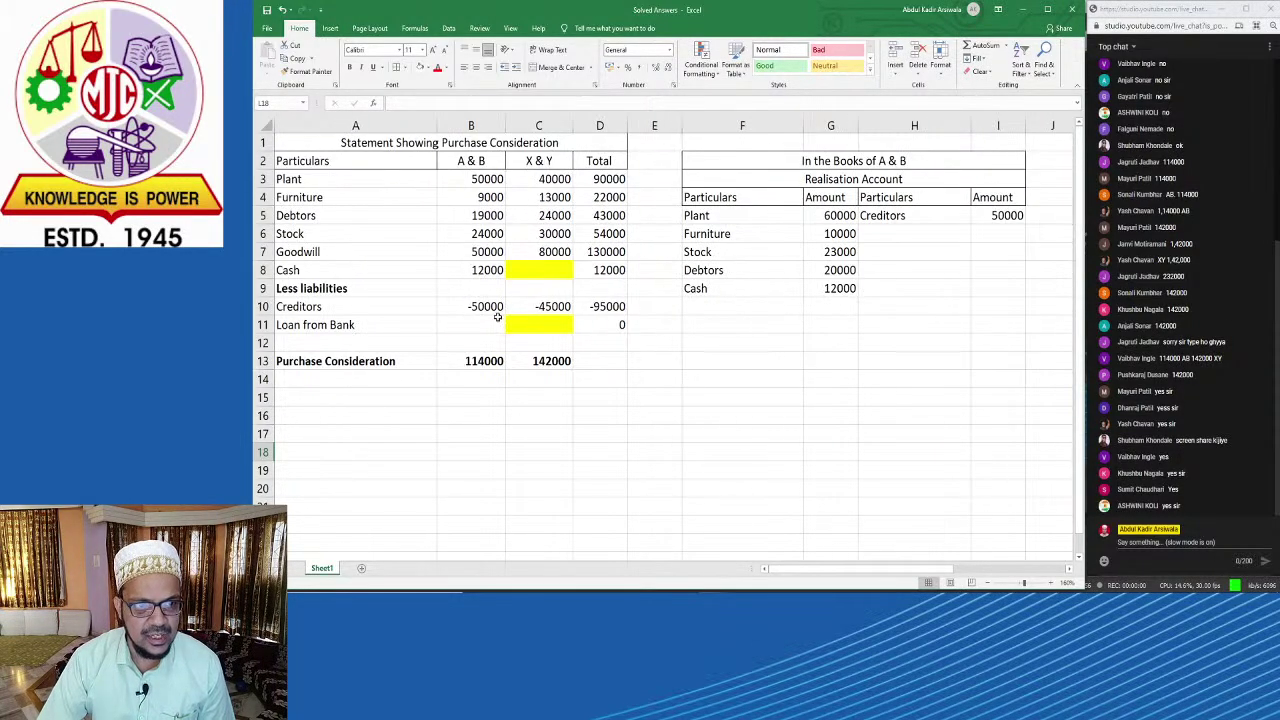
click(476, 361)
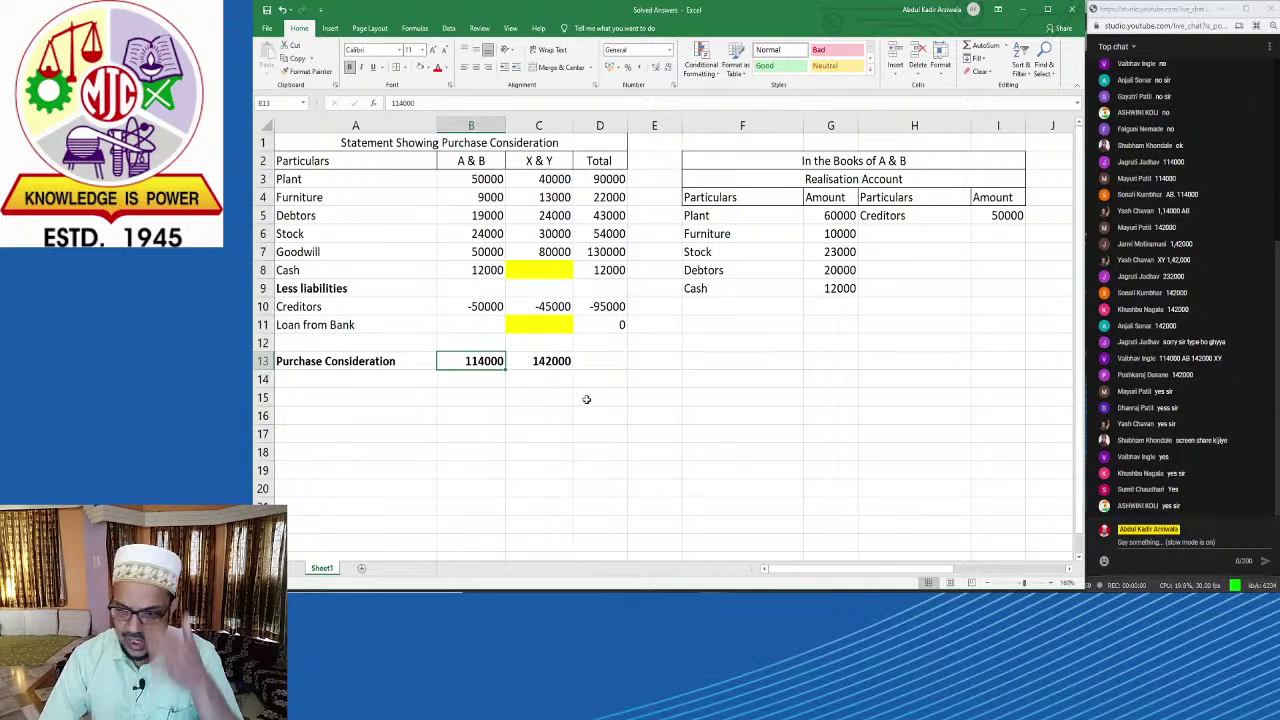
drag(782, 555, 811, 553)
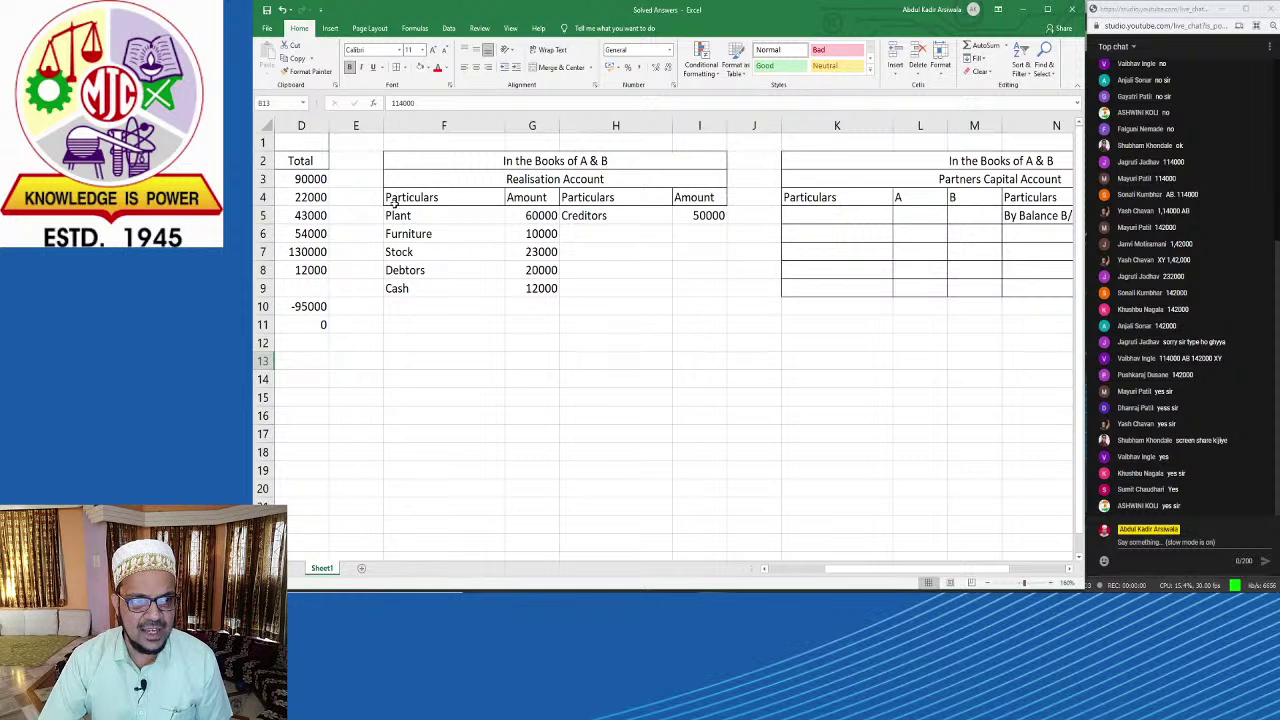
drag(395, 200, 694, 349)
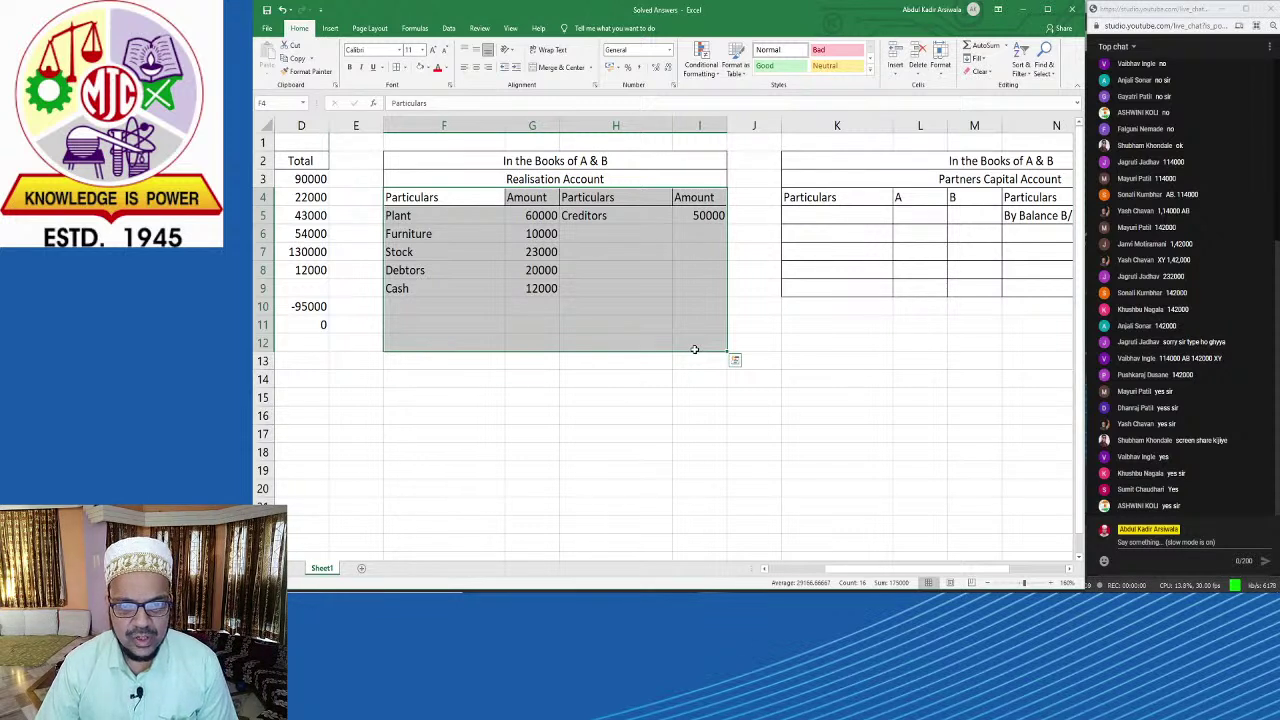
click(671, 399)
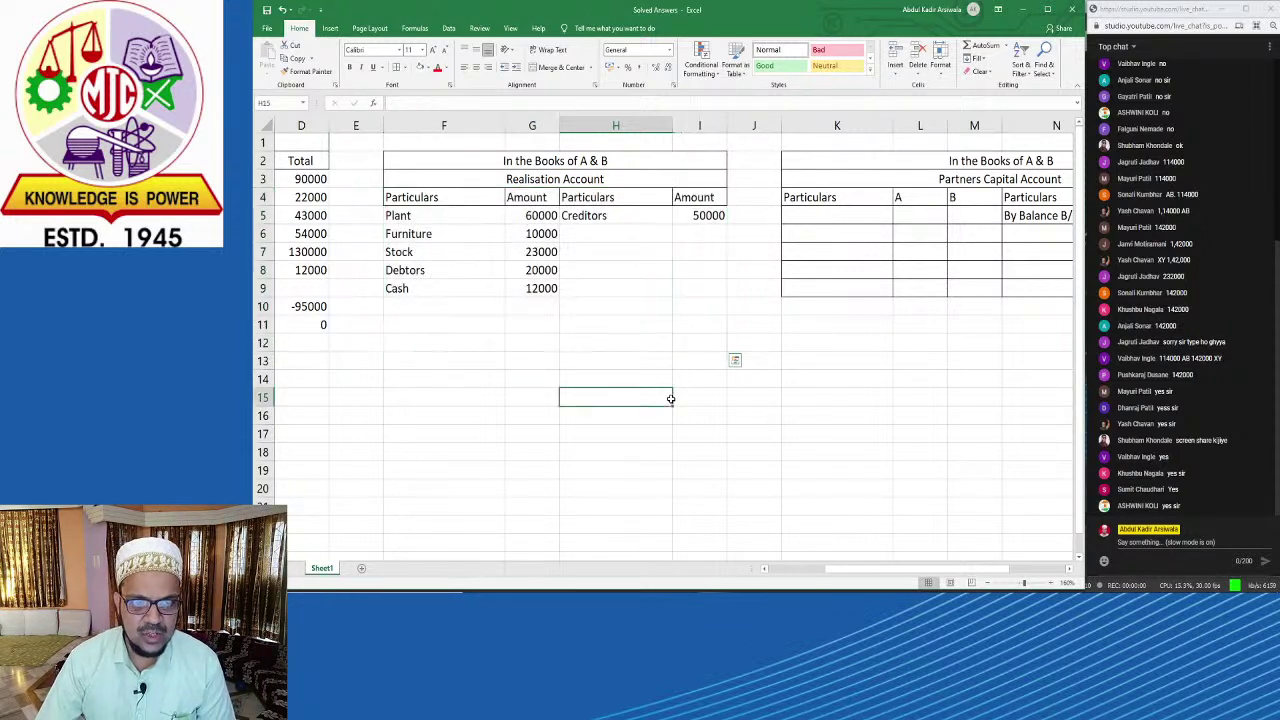
Step: Record the purchase consideration in row 6 of the Realisation Account: "By New Firm" in H6 and 114000 in I6
click(577, 234)
drag(455, 212, 711, 342)
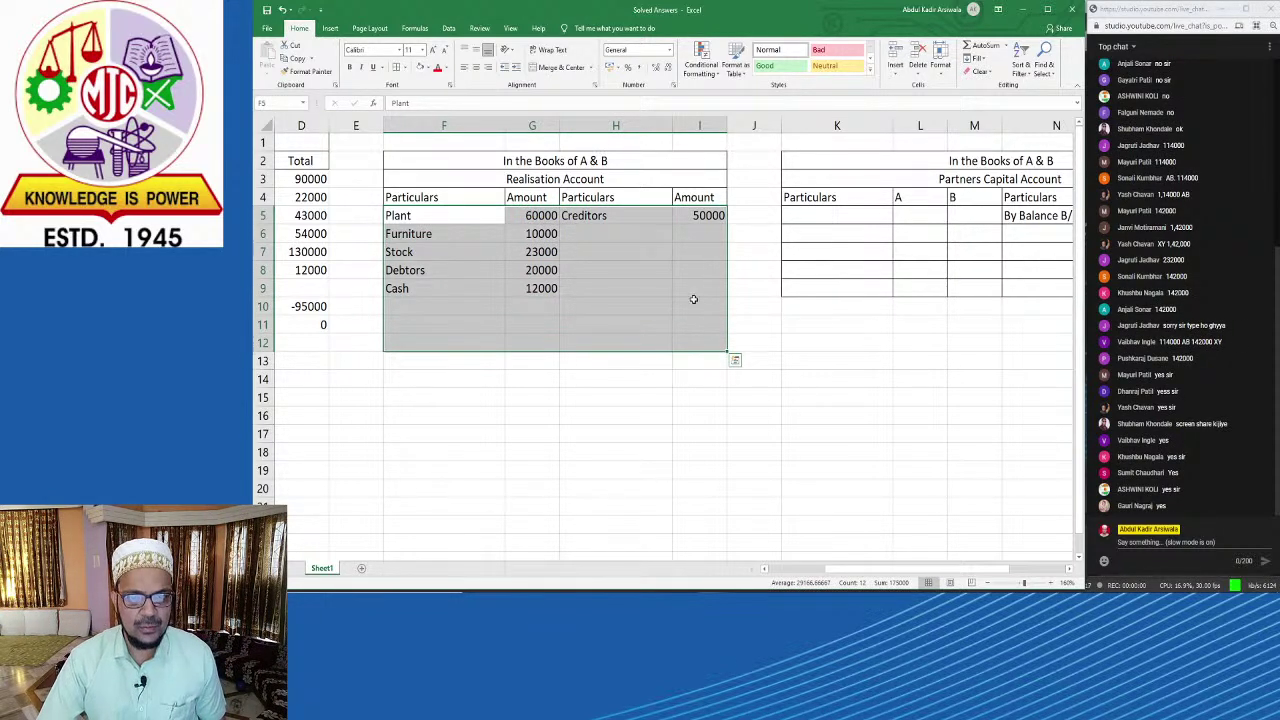
click(703, 223)
click(703, 233)
text(114000)
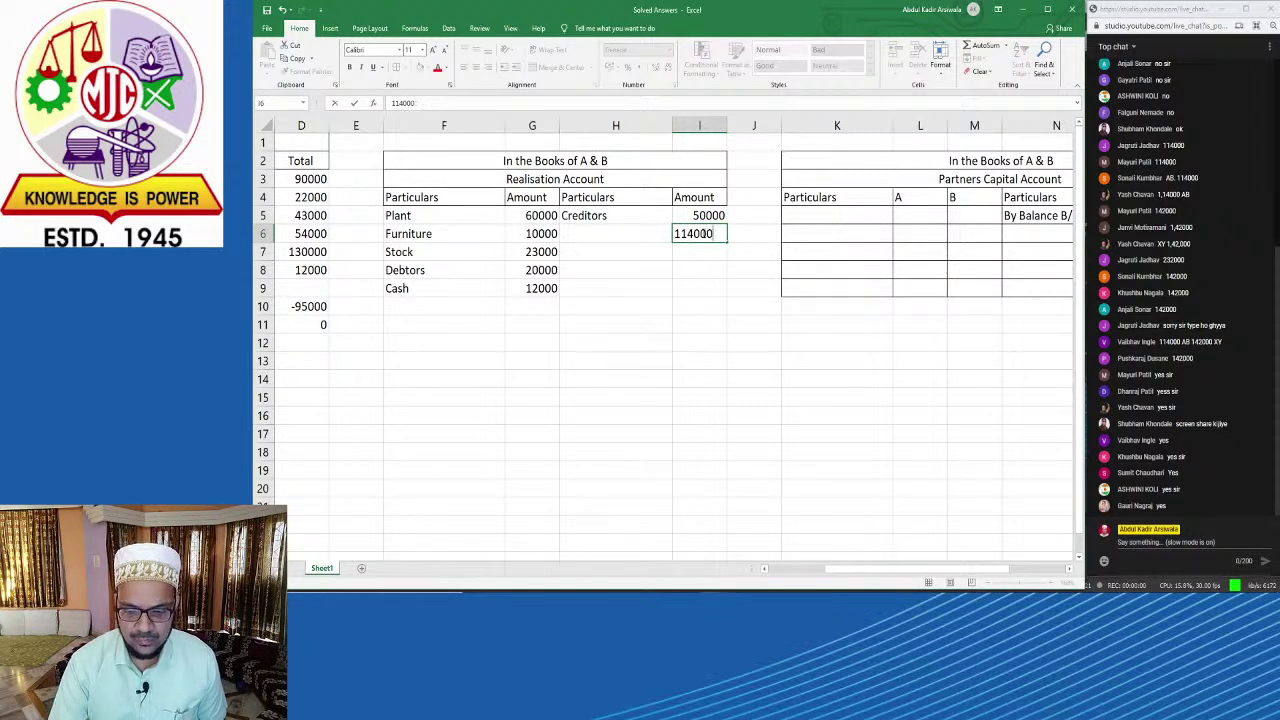
key(Return)
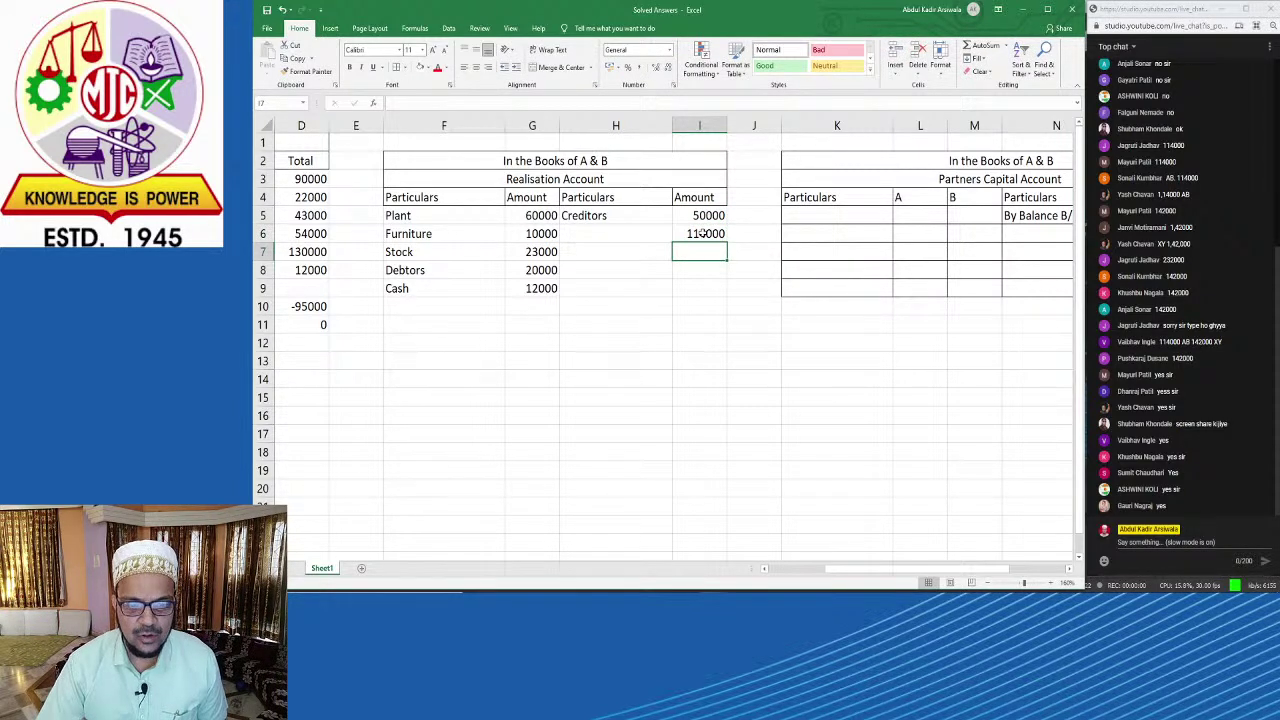
click(605, 230)
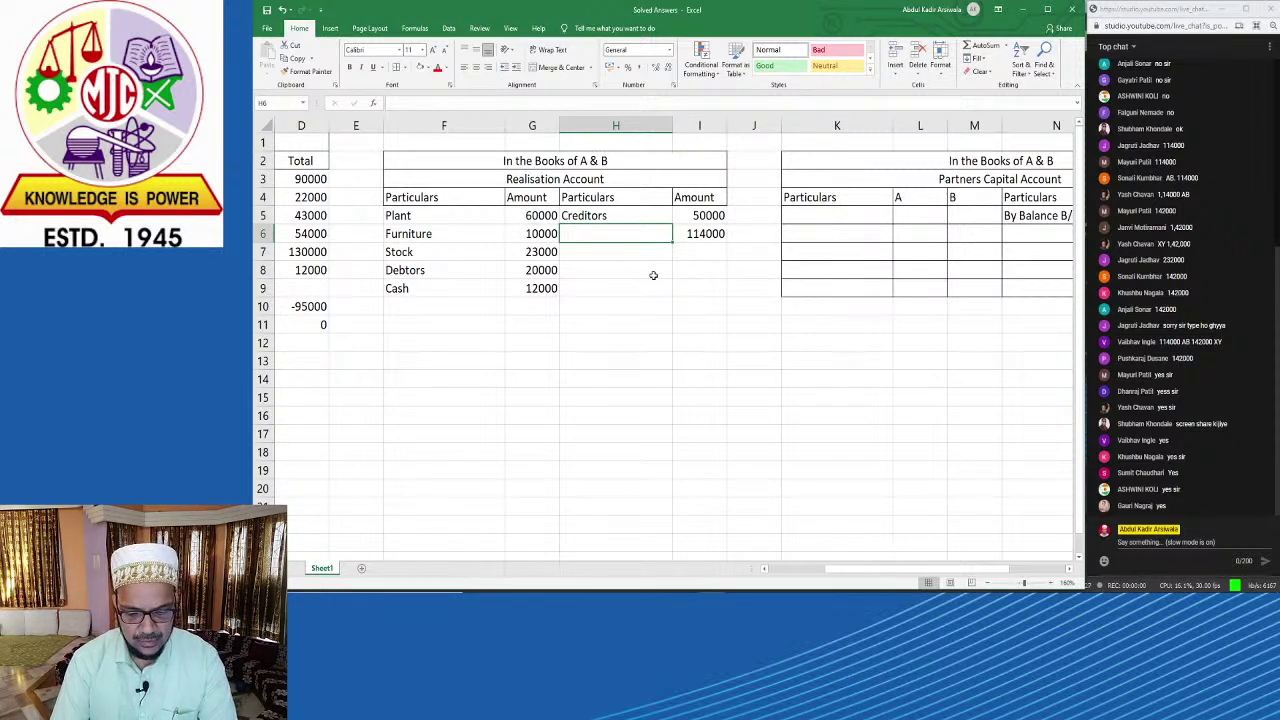
text(By New )
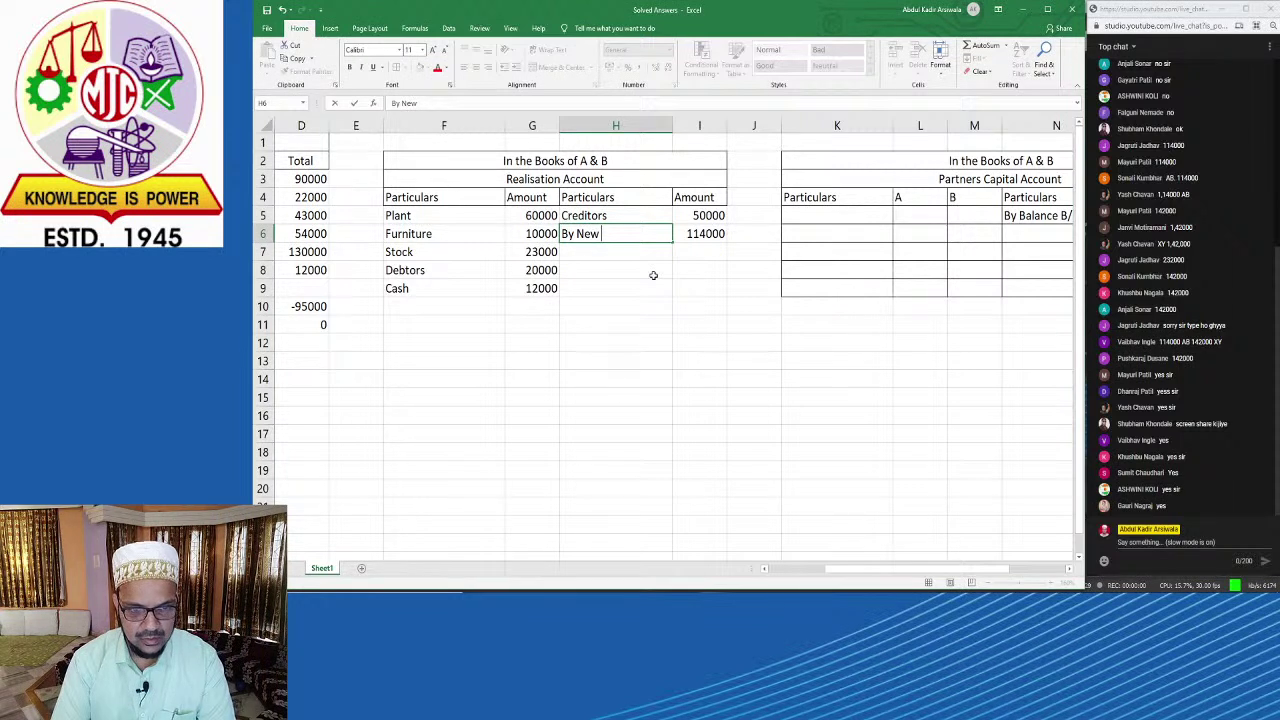
text(Firm)
key(Return)
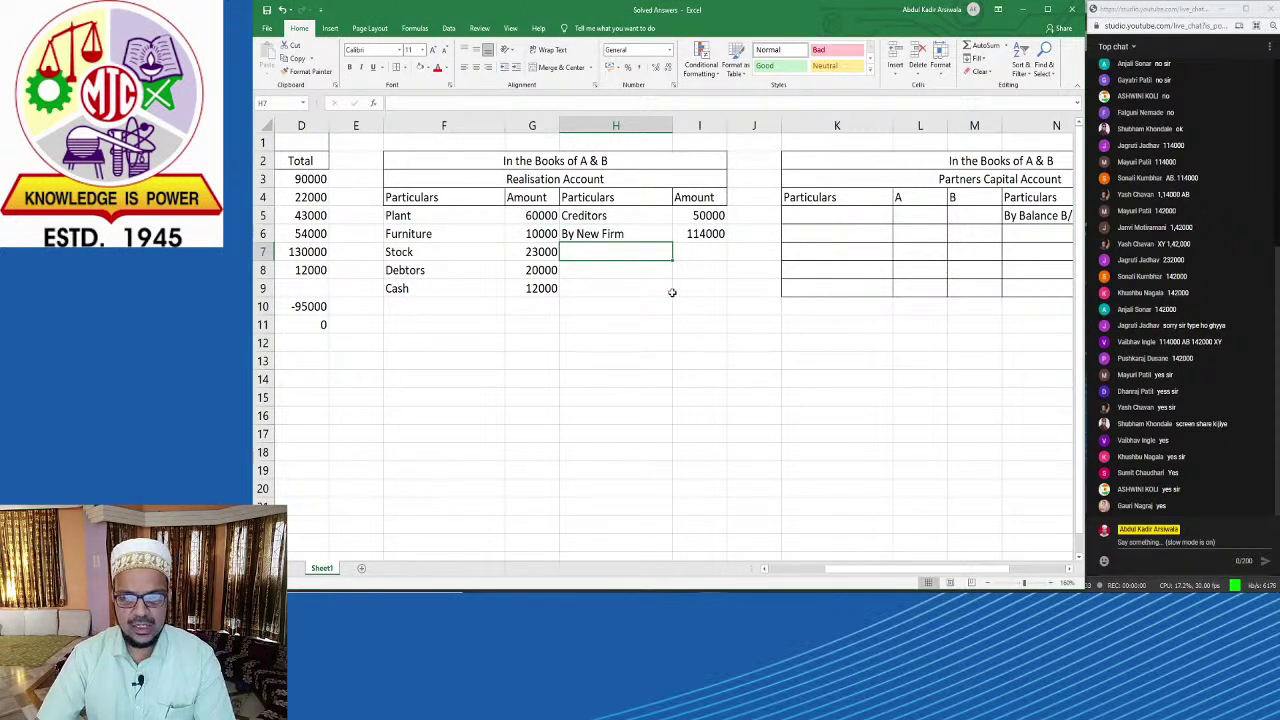
Step: Compare the new firm entry in the Realisation Account with the A & B purchase consideration in the statement
click(686, 234)
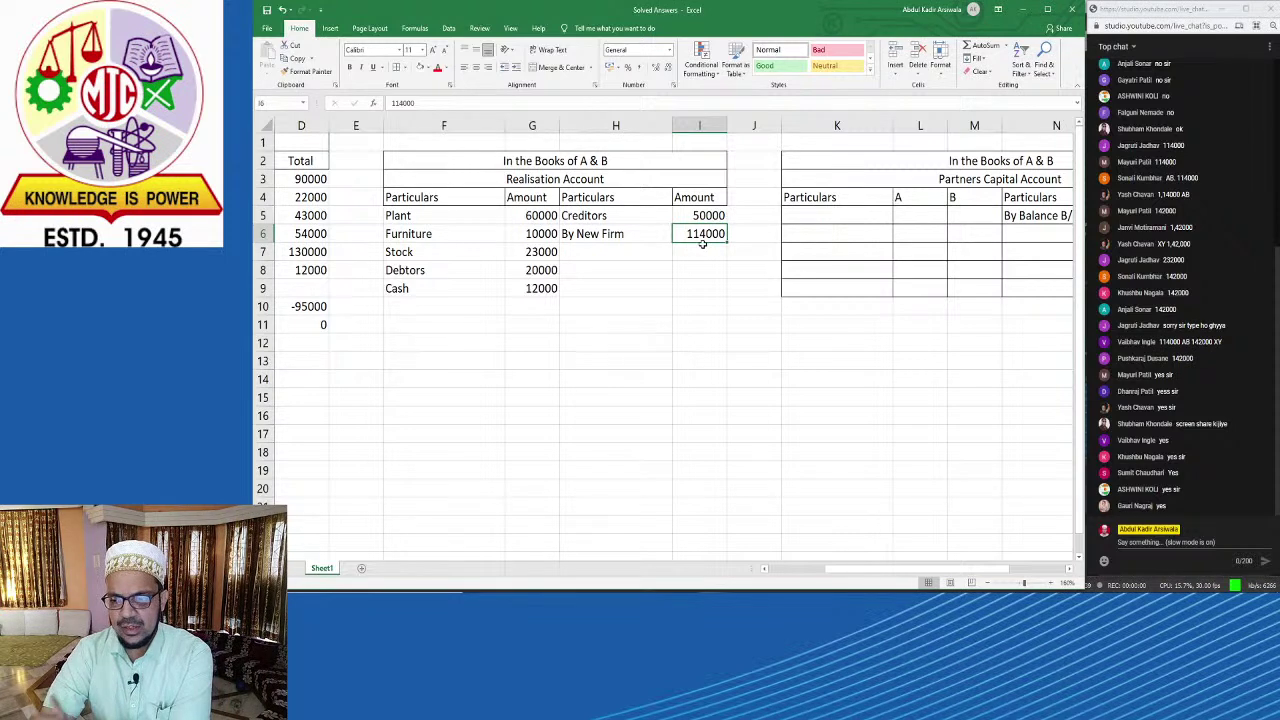
drag(844, 568, 772, 570)
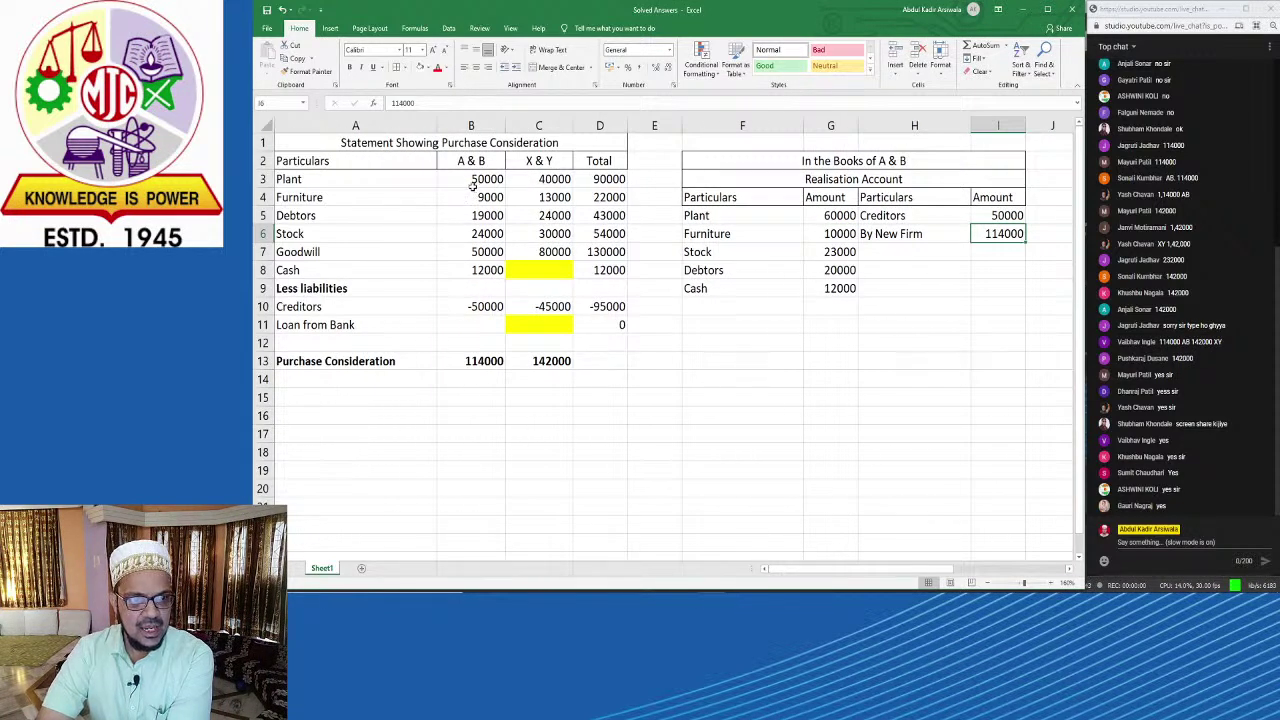
drag(474, 215, 480, 358)
click(482, 362)
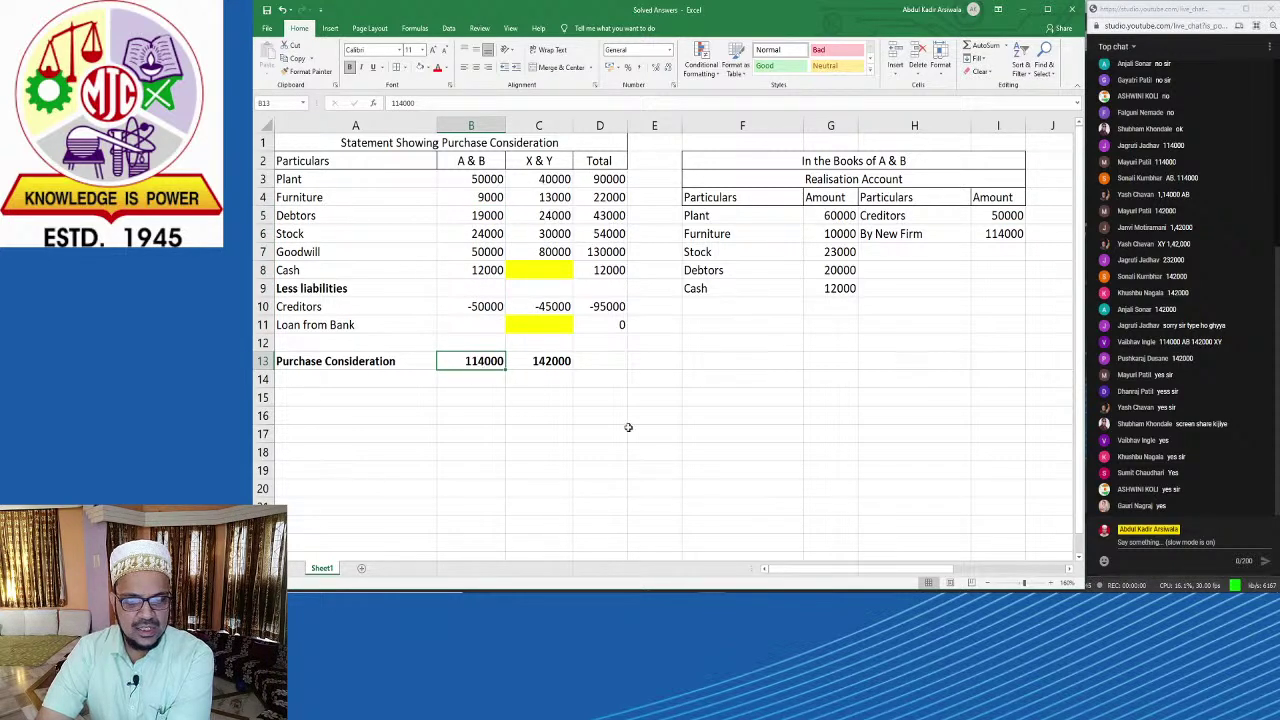
drag(880, 568, 935, 568)
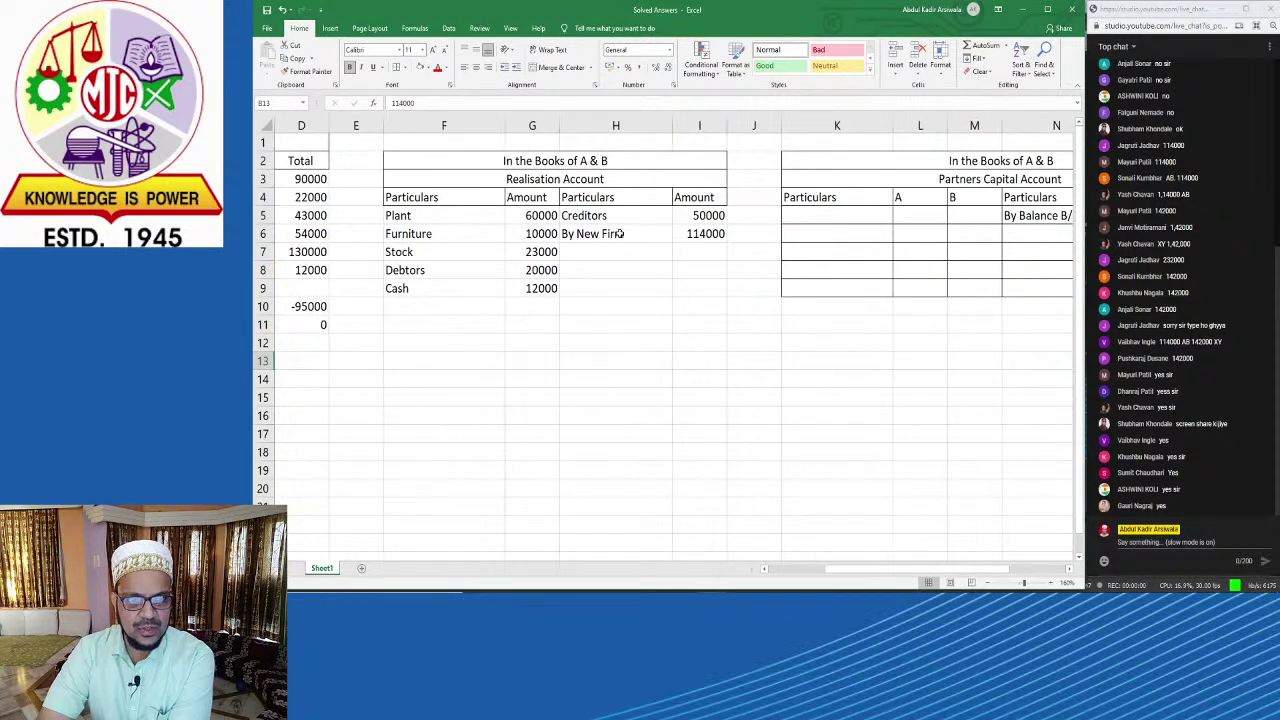
click(395, 197)
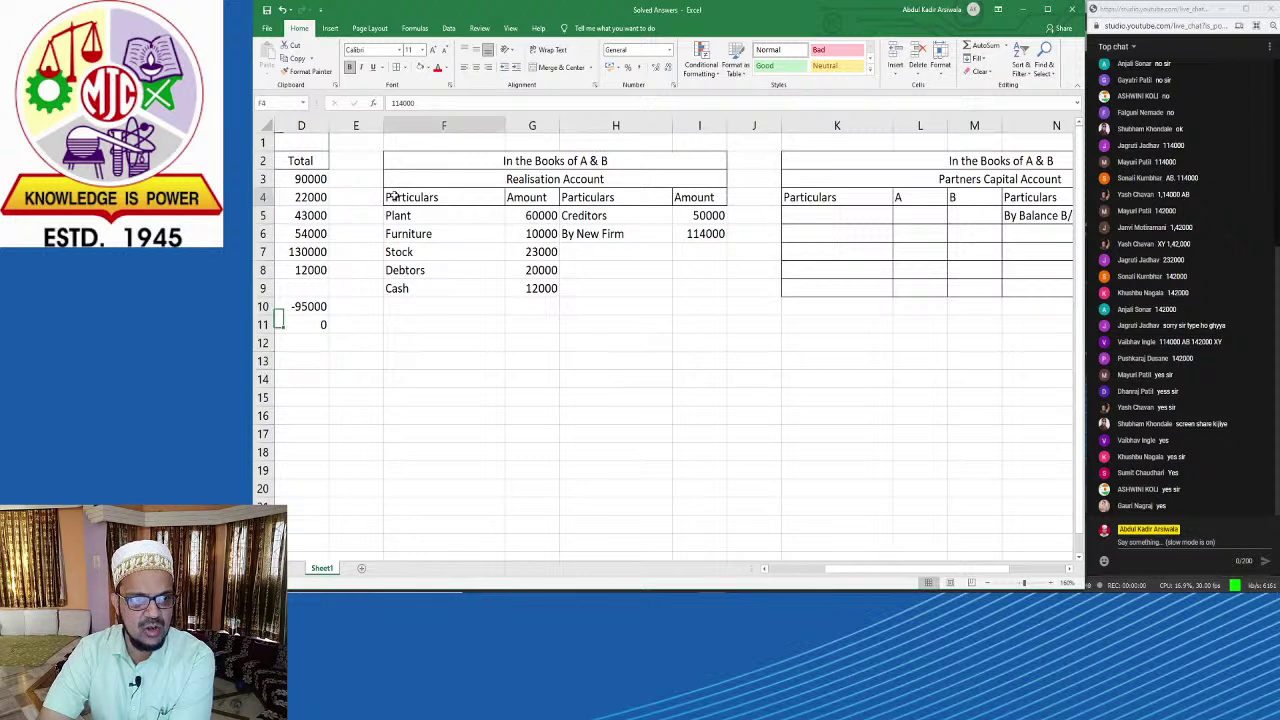
drag(395, 197, 714, 320)
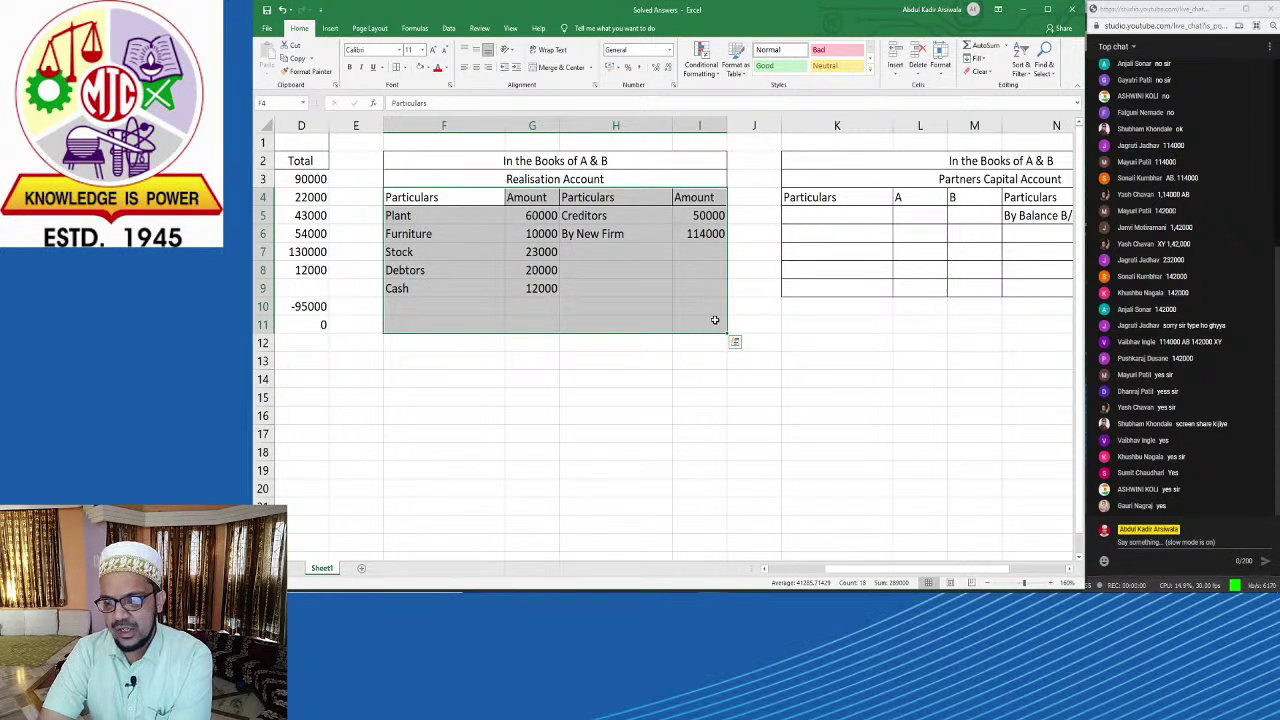
click(692, 233)
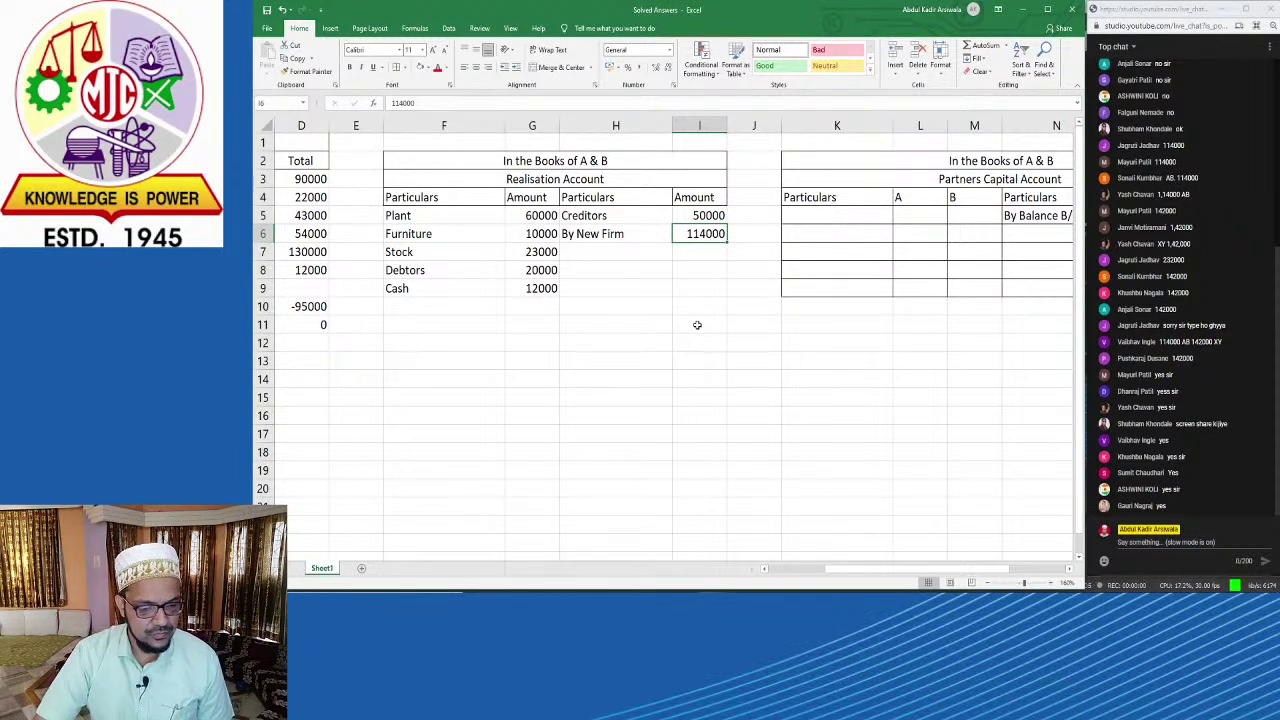
Step: Total the credit-side amounts I5:I10 of the Realisation Account with a SUM in I11
drag(694, 328, 706, 215)
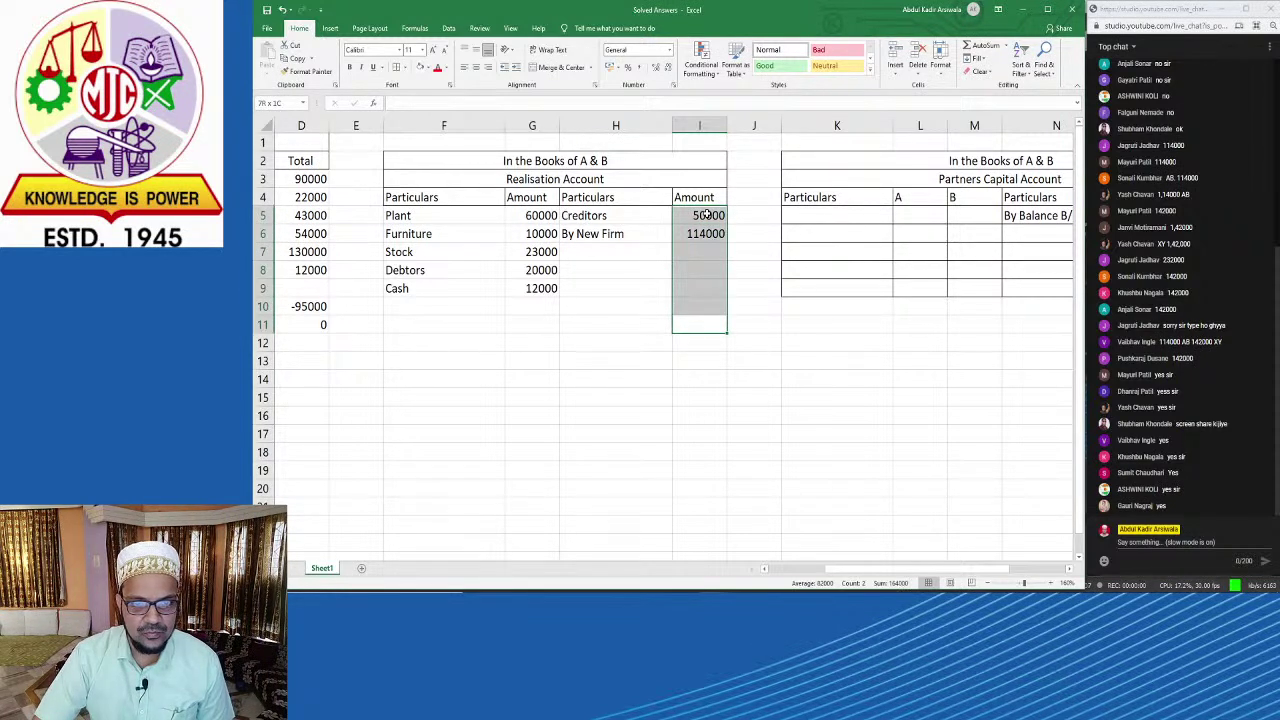
click(964, 45)
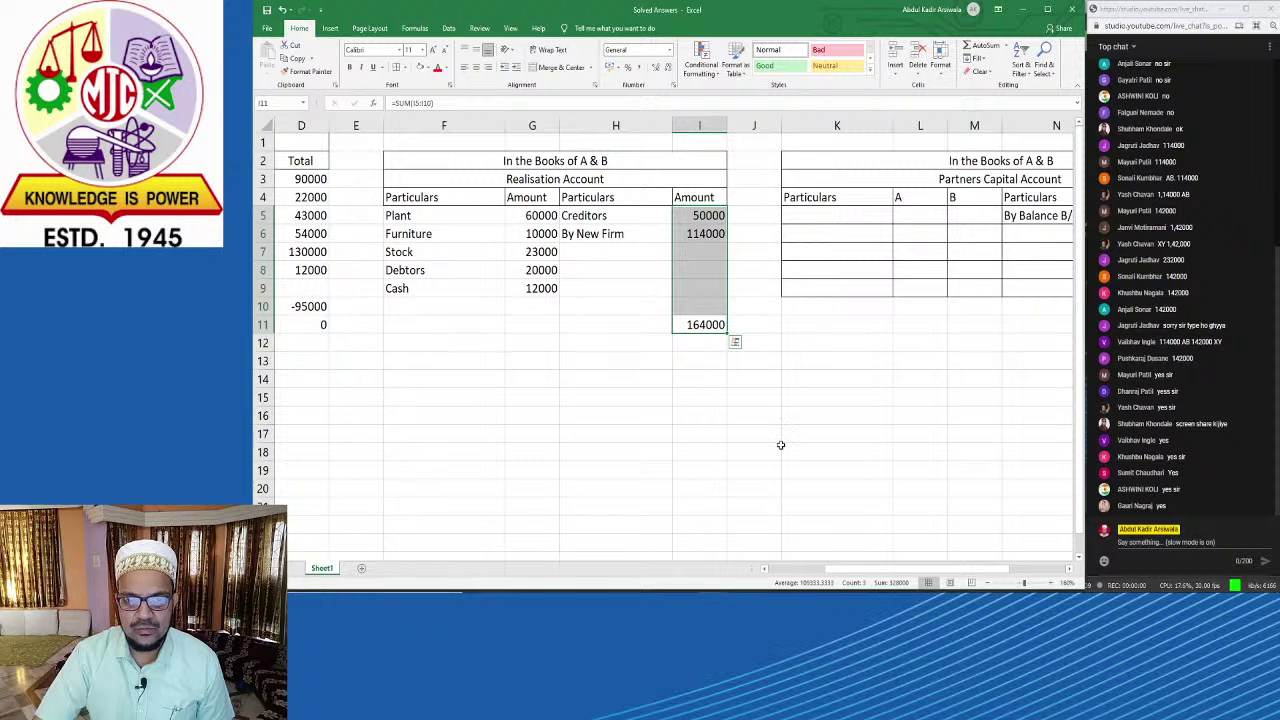
click(778, 448)
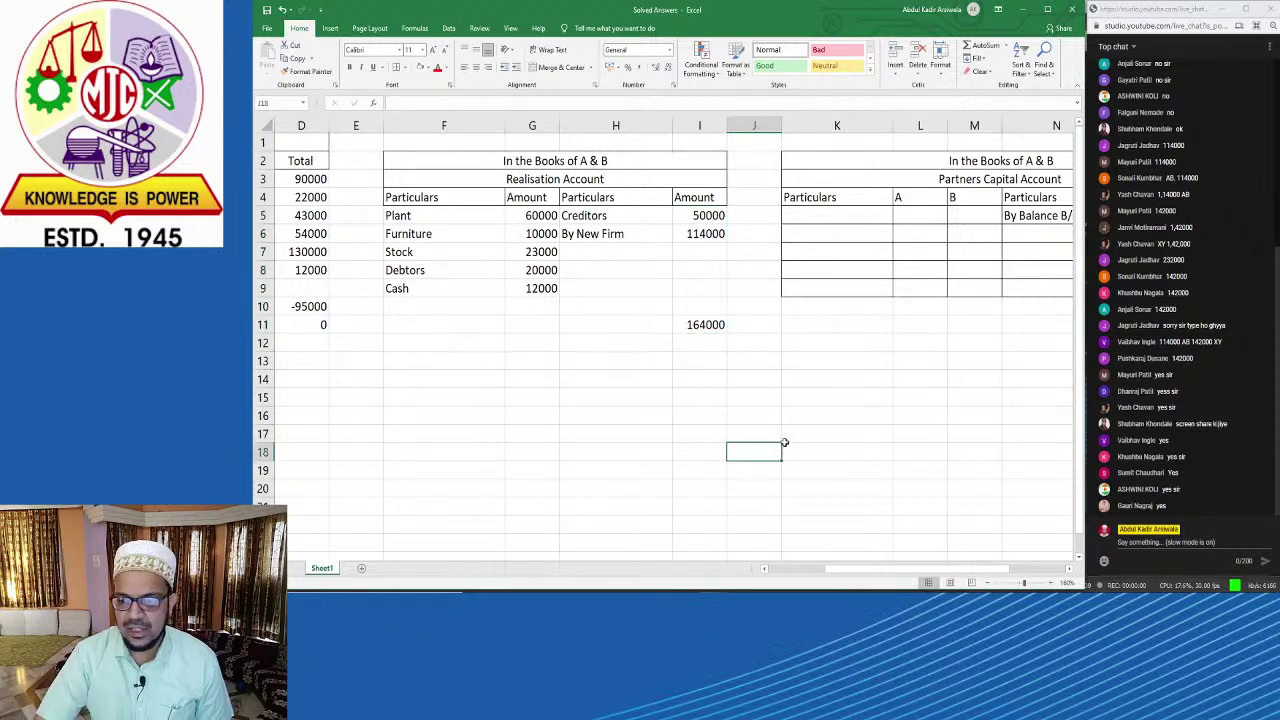
Step: Enter 164000 as the debit-side total in G11 of the Realisation Account
click(692, 326)
click(521, 325)
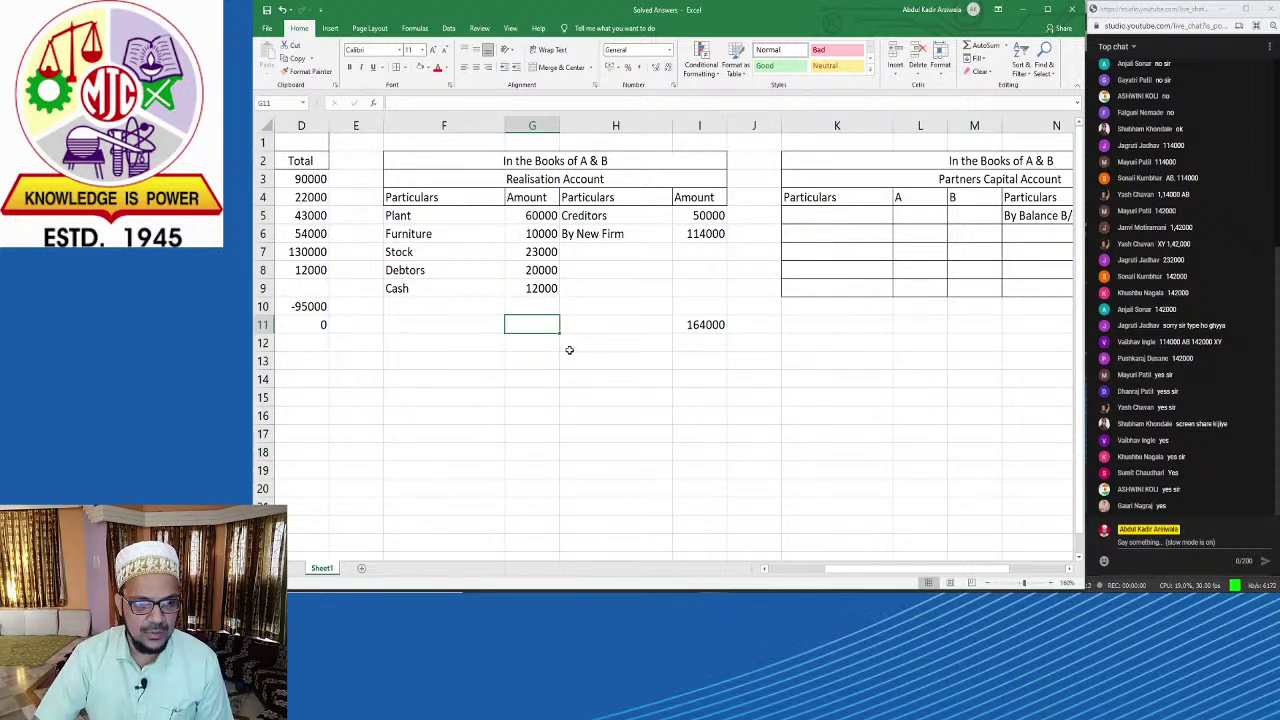
text(164000)
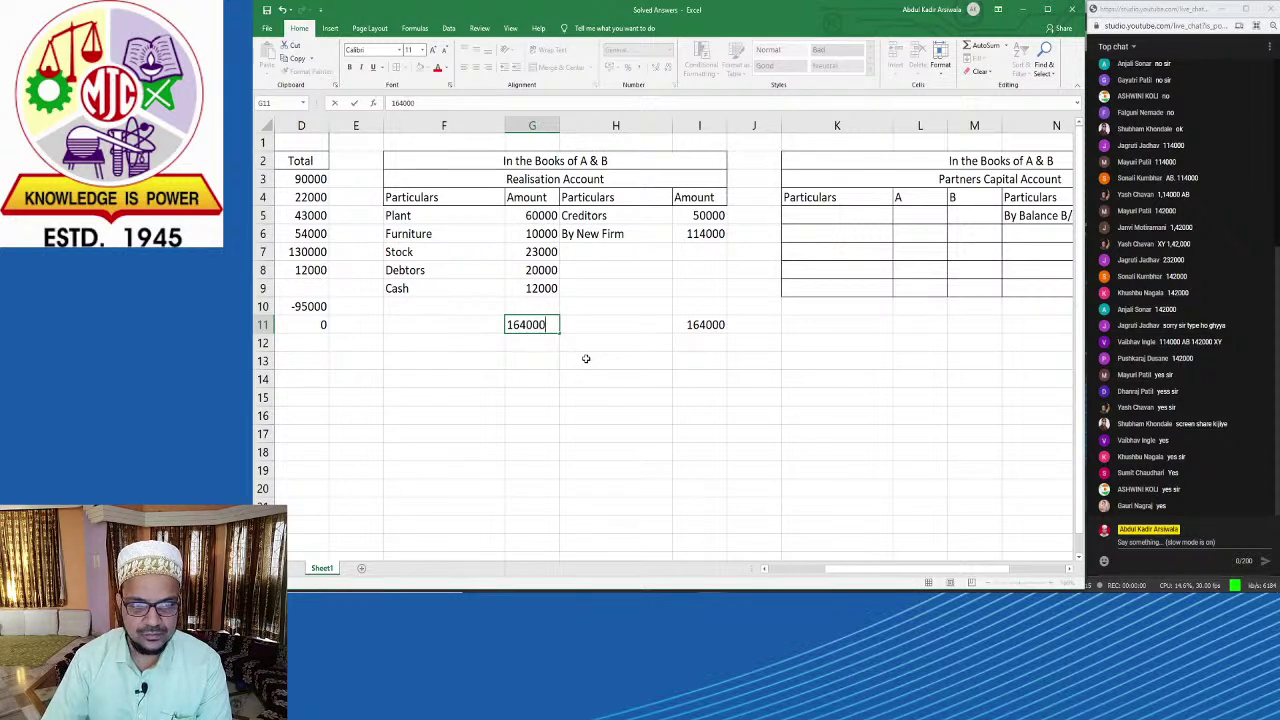
key(Left)
key(Right)
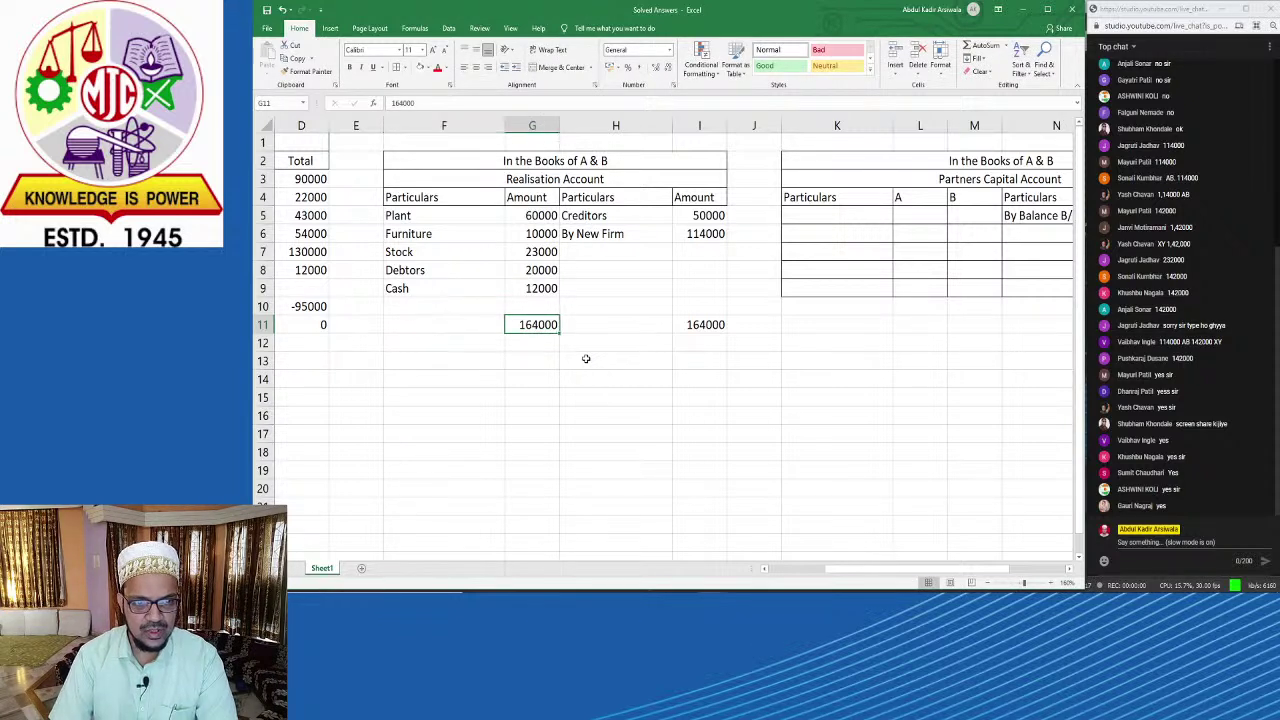
key(Up)
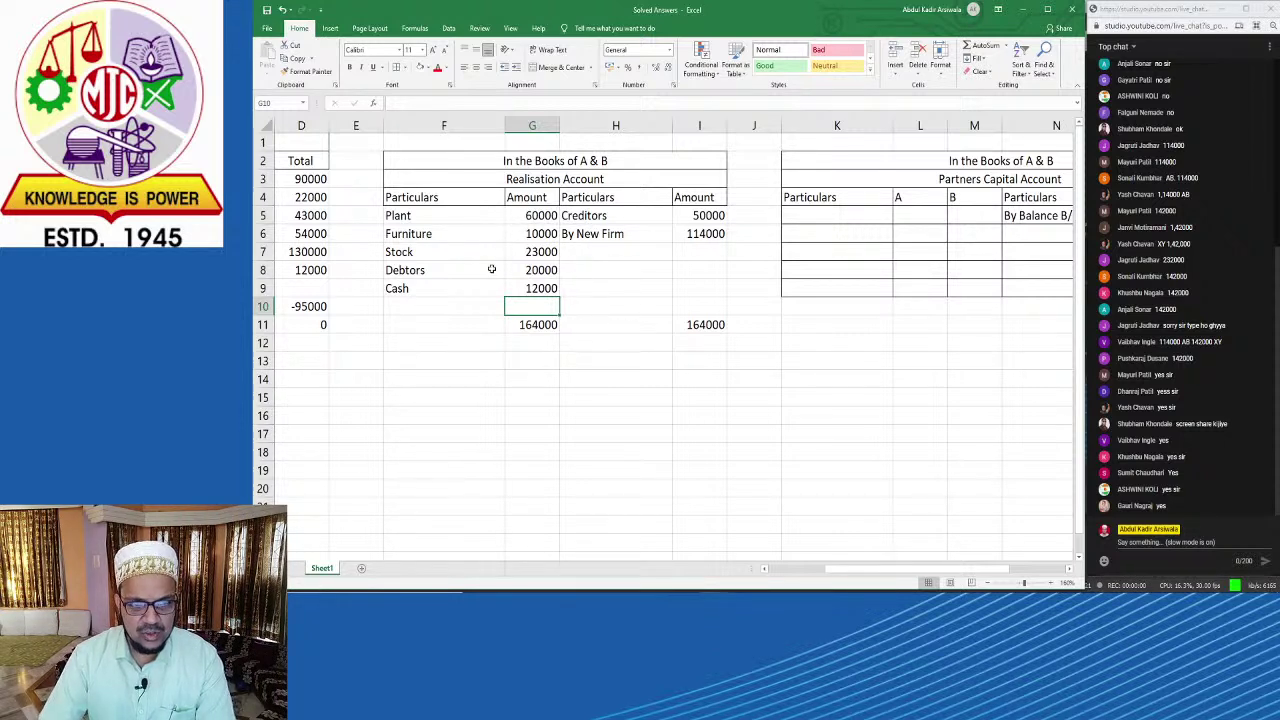
drag(412, 215, 550, 302)
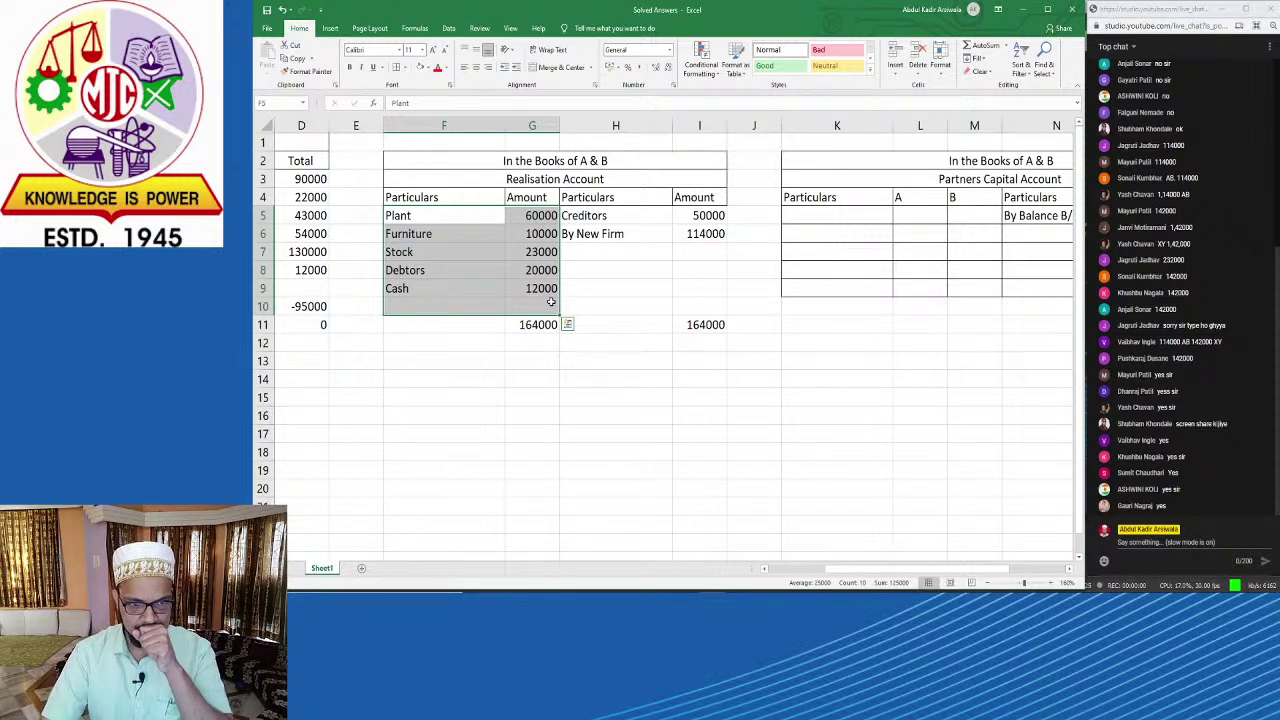
click(538, 307)
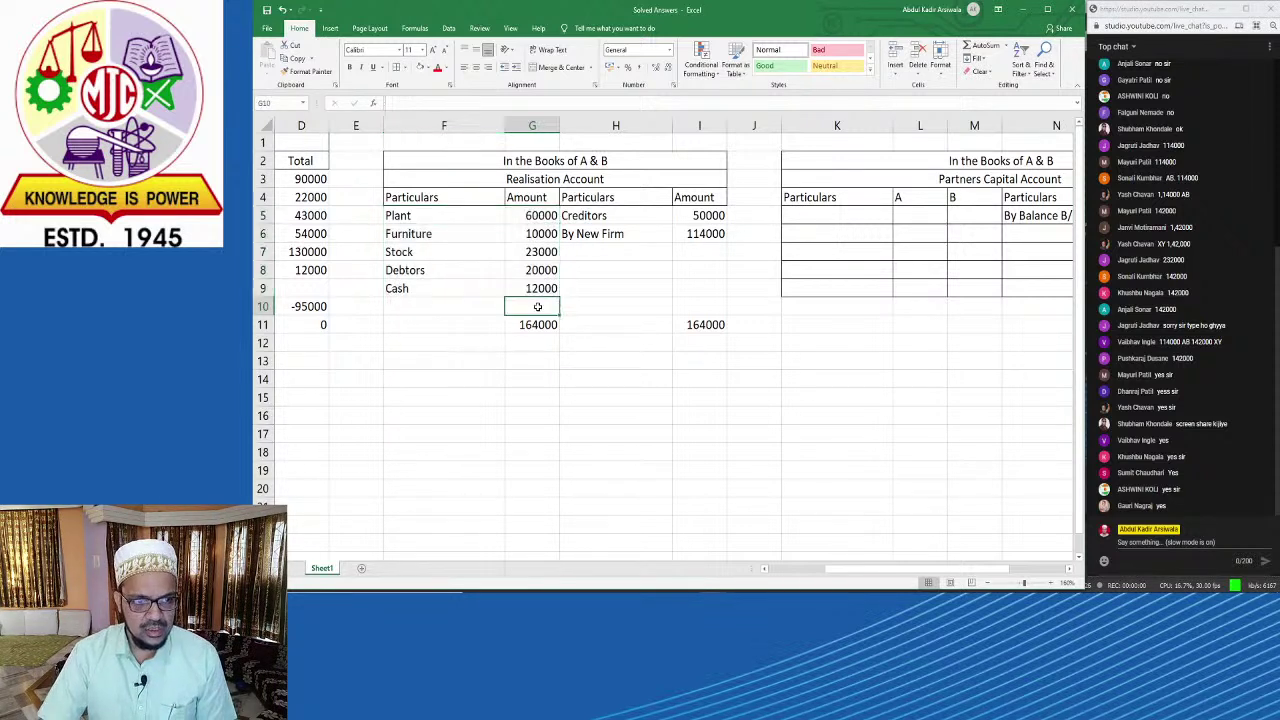
click(474, 304)
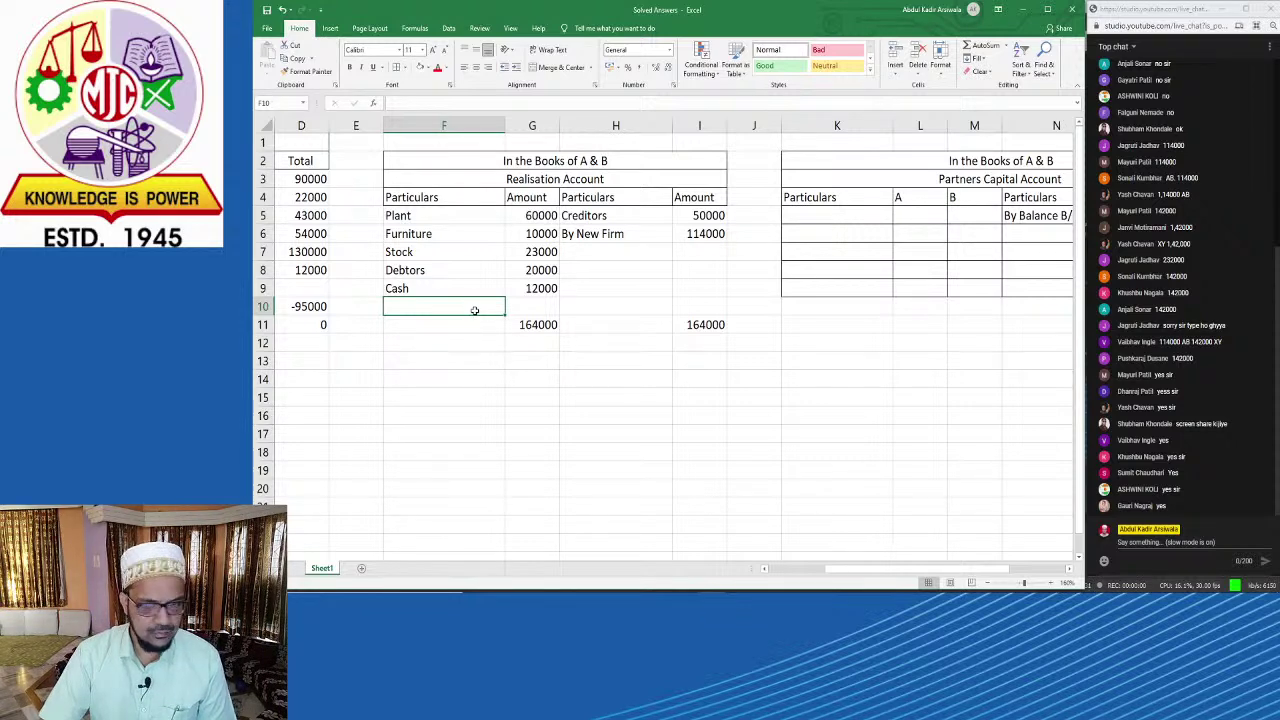
Step: Switch to the YouTube live chat window beside the workbook
click(675, 590)
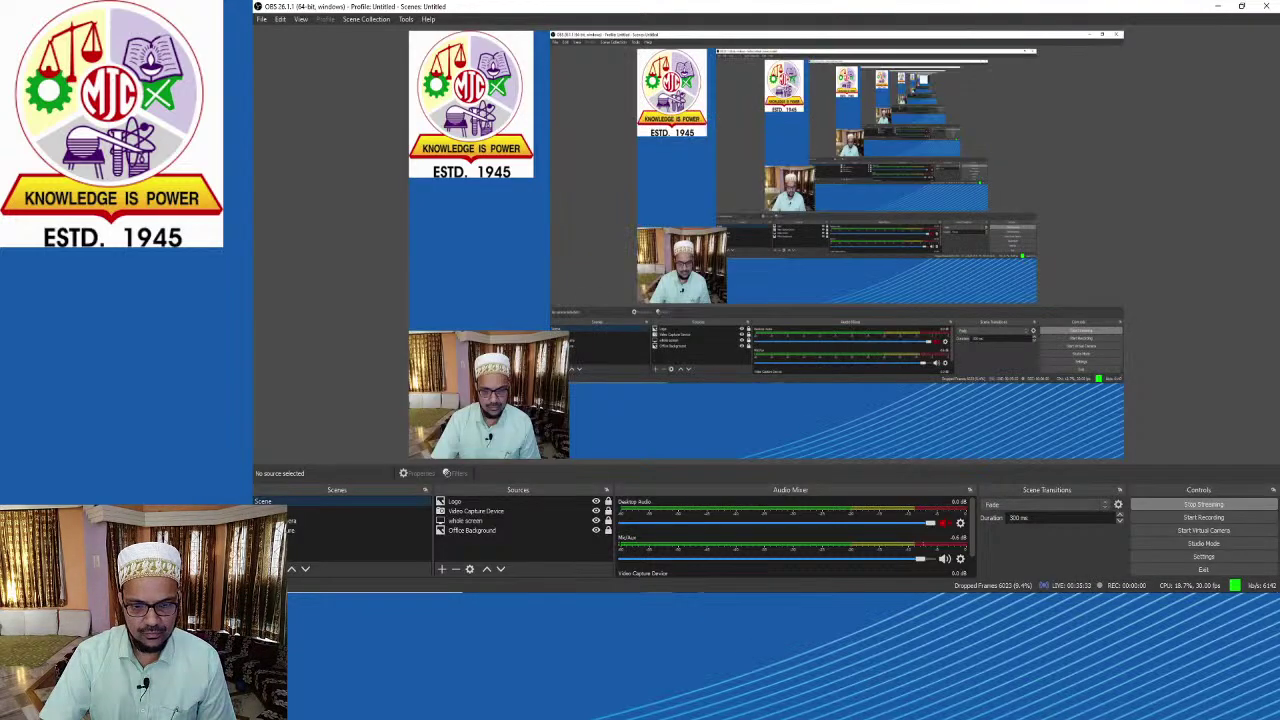
click(675, 590)
click(675, 590)
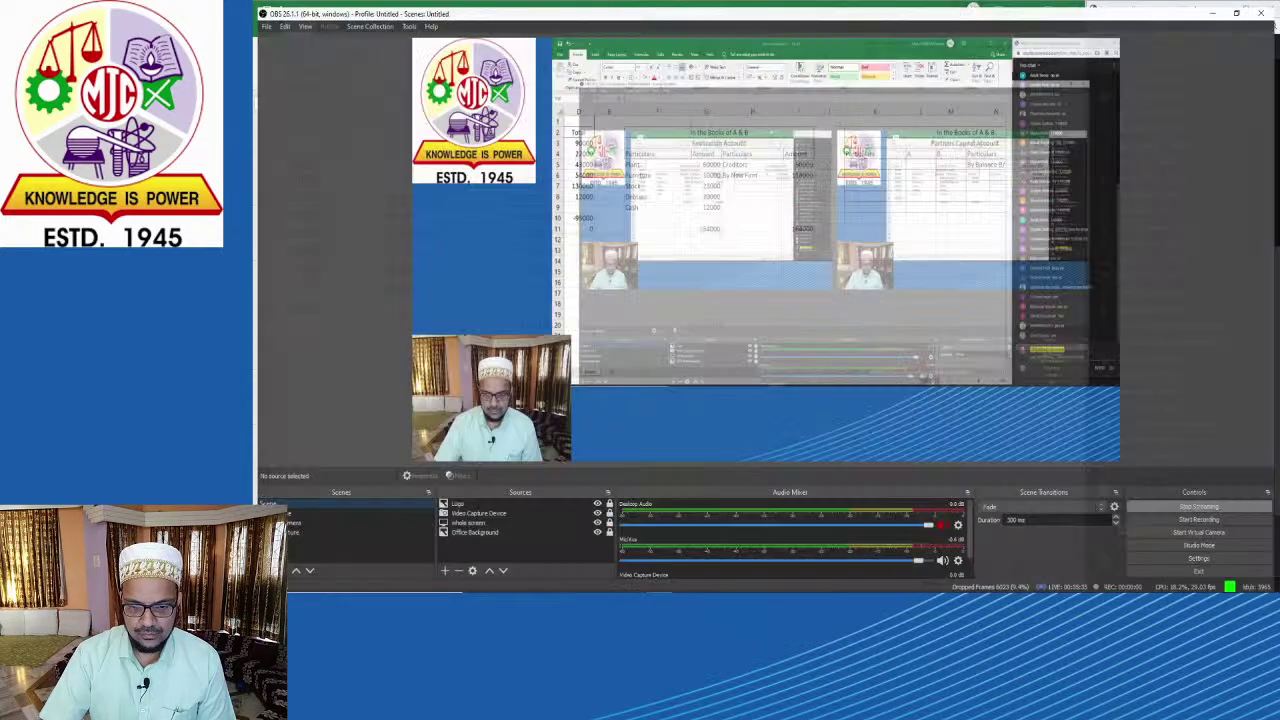
click(675, 590)
mouse_move(685, 590)
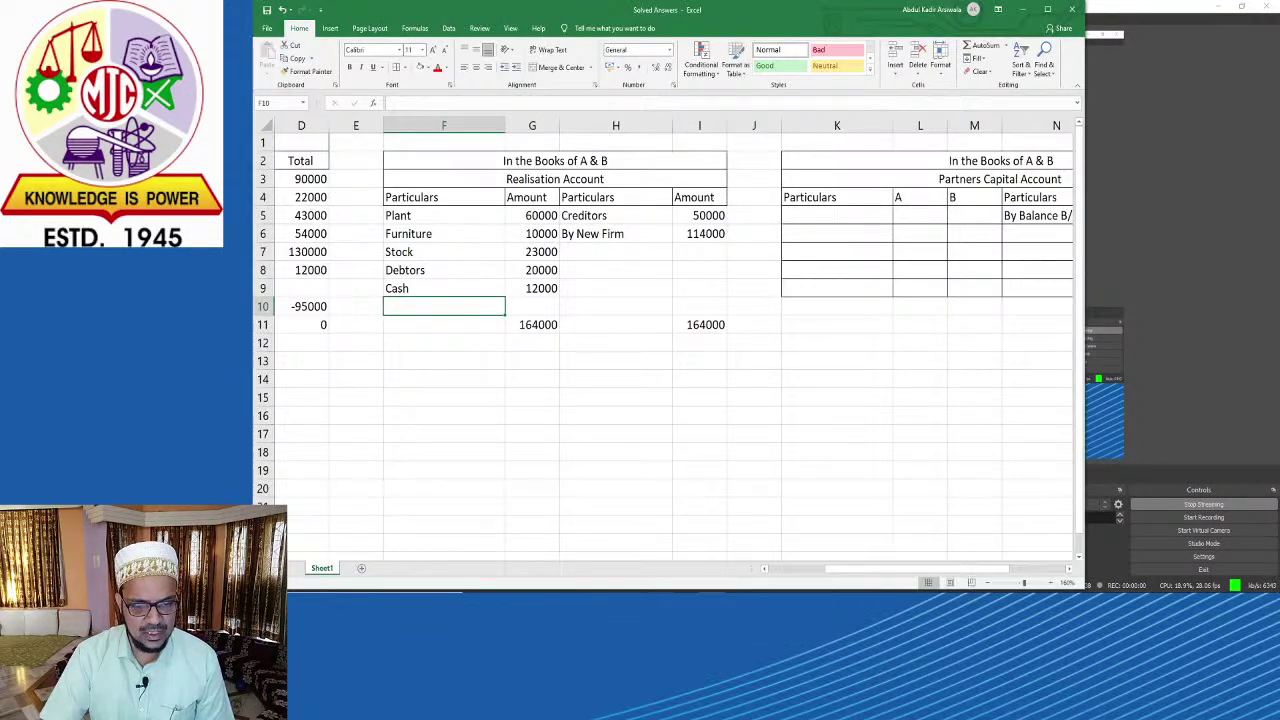
click(678, 587)
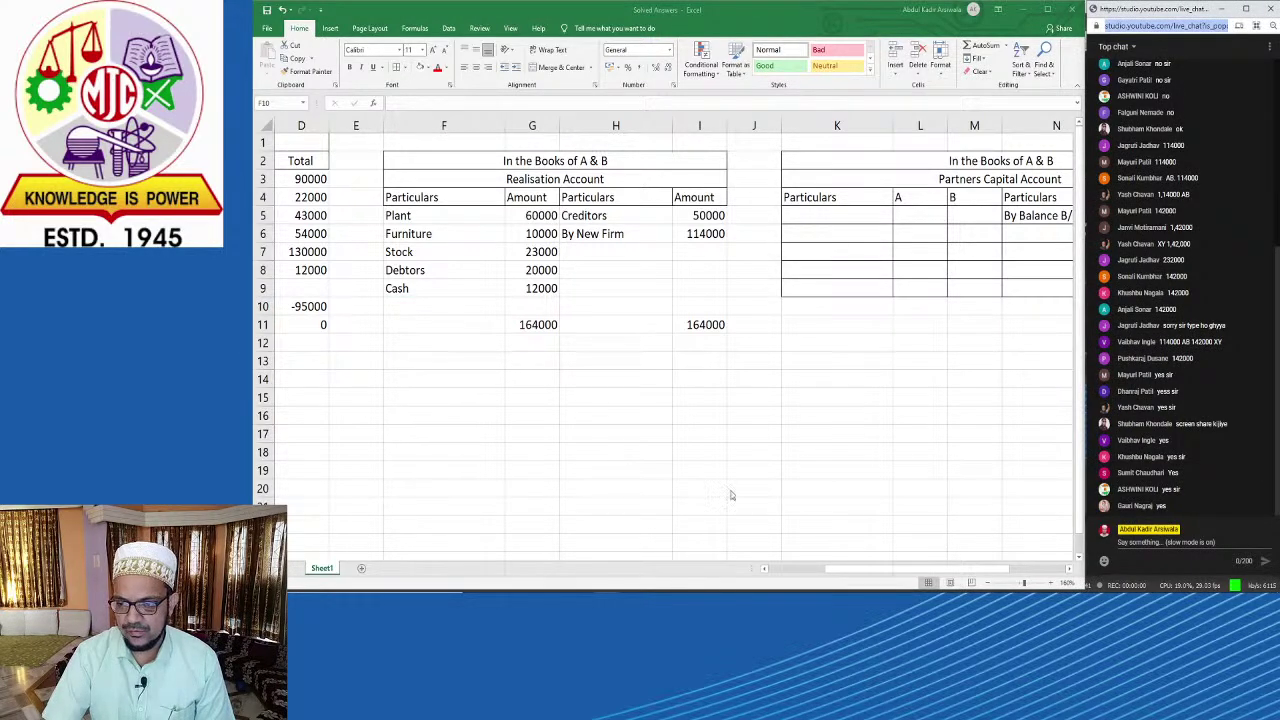
Step: Check the sum of the debit-side amounts G5:G9 in the Realisation Account
click(697, 328)
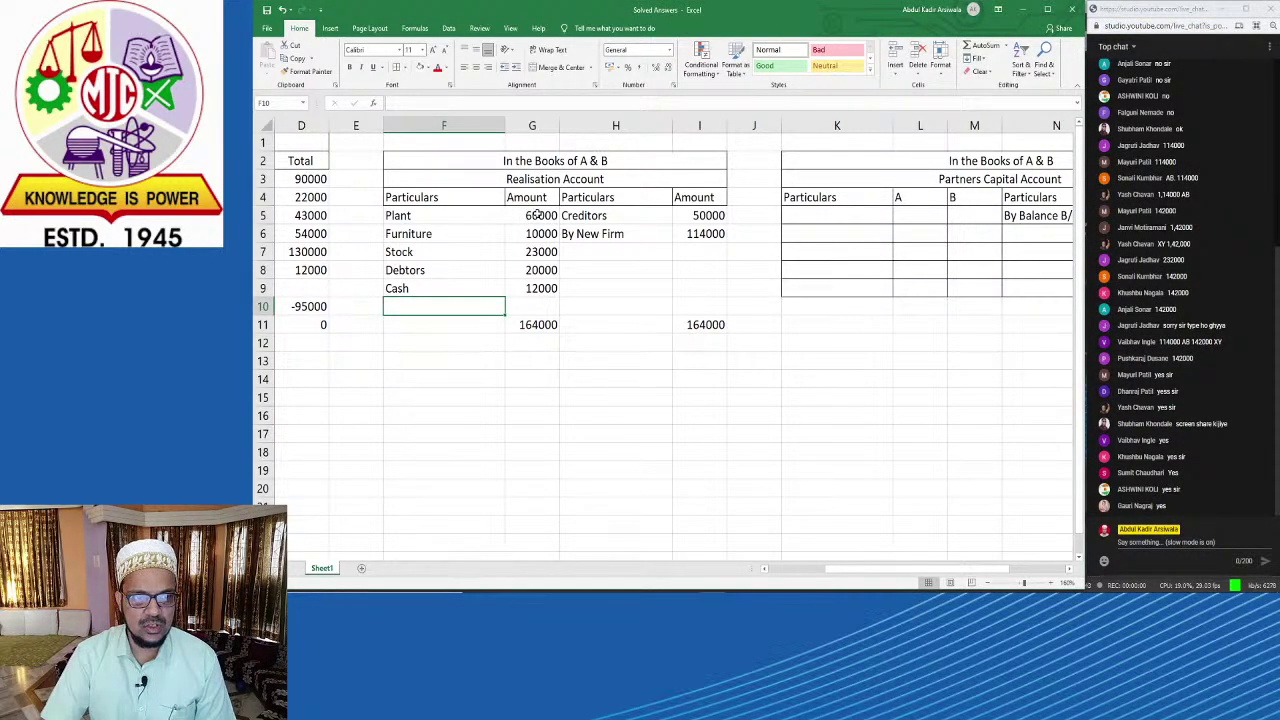
drag(539, 214, 551, 288)
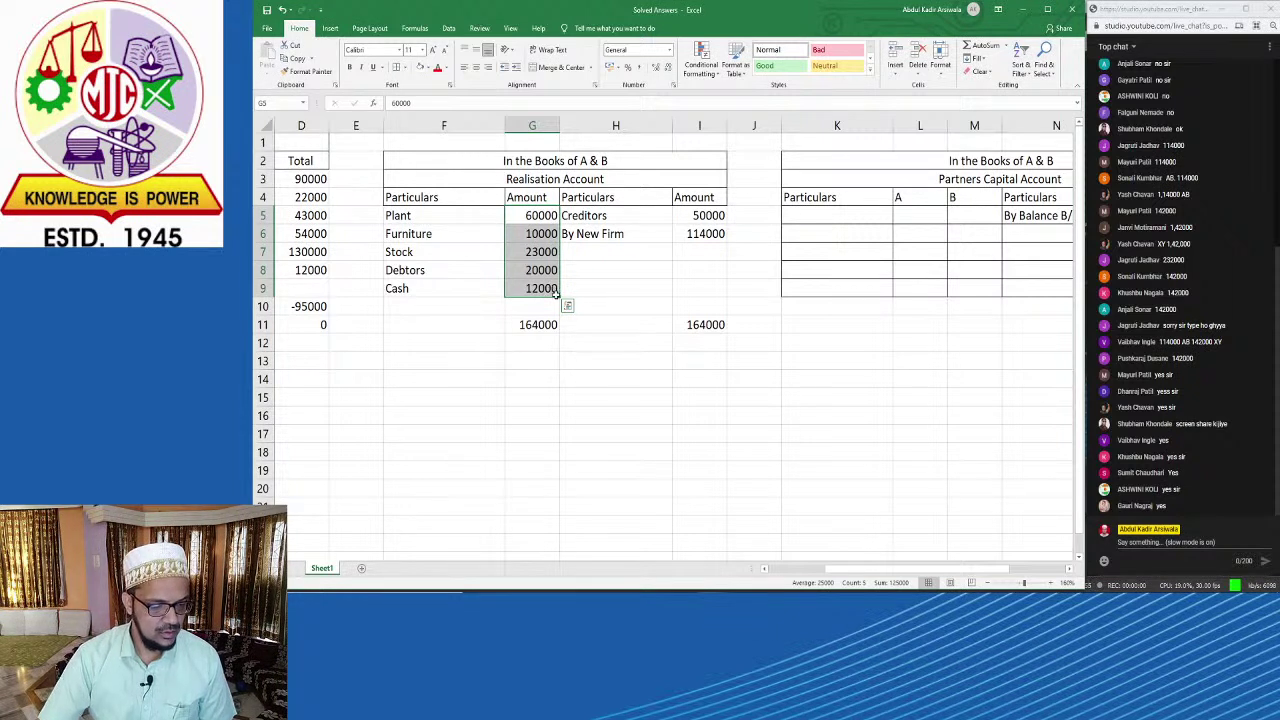
drag(535, 325, 551, 397)
click(551, 397)
click(531, 308)
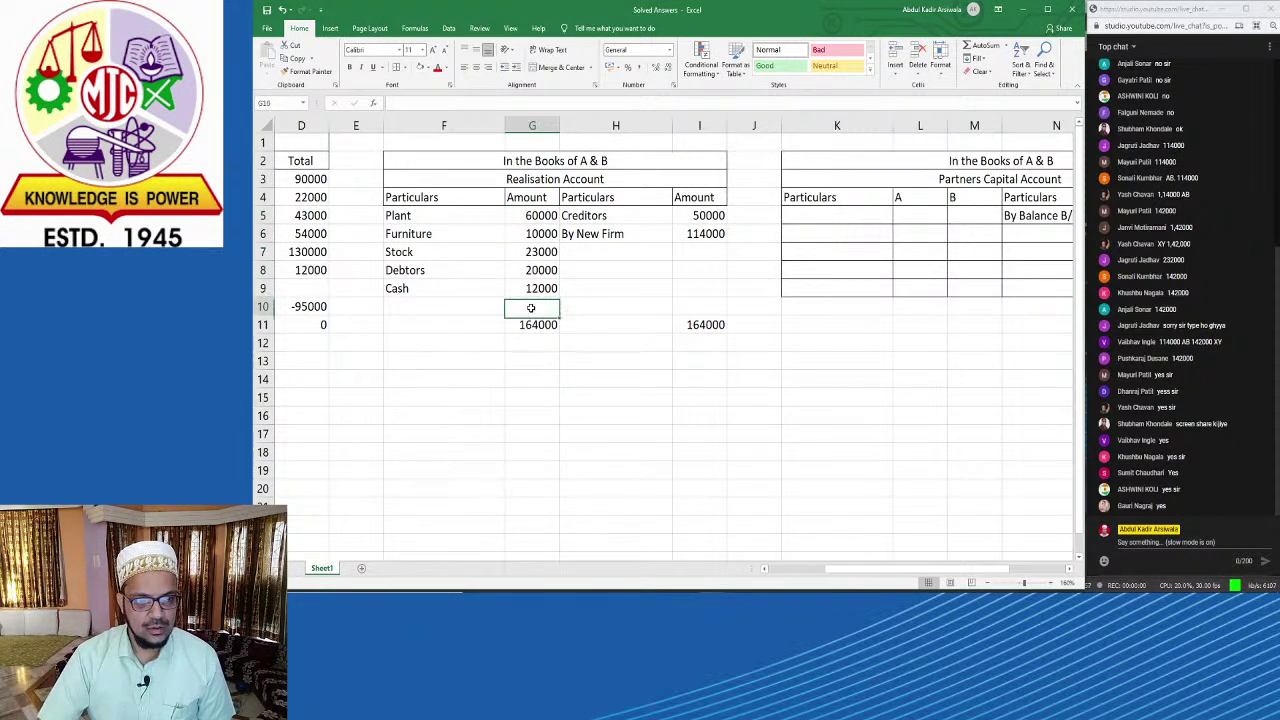
Step: Enter "To partners Capital A/c" in F10 as the balancing line on the debit side of the Realisation Account
click(460, 307)
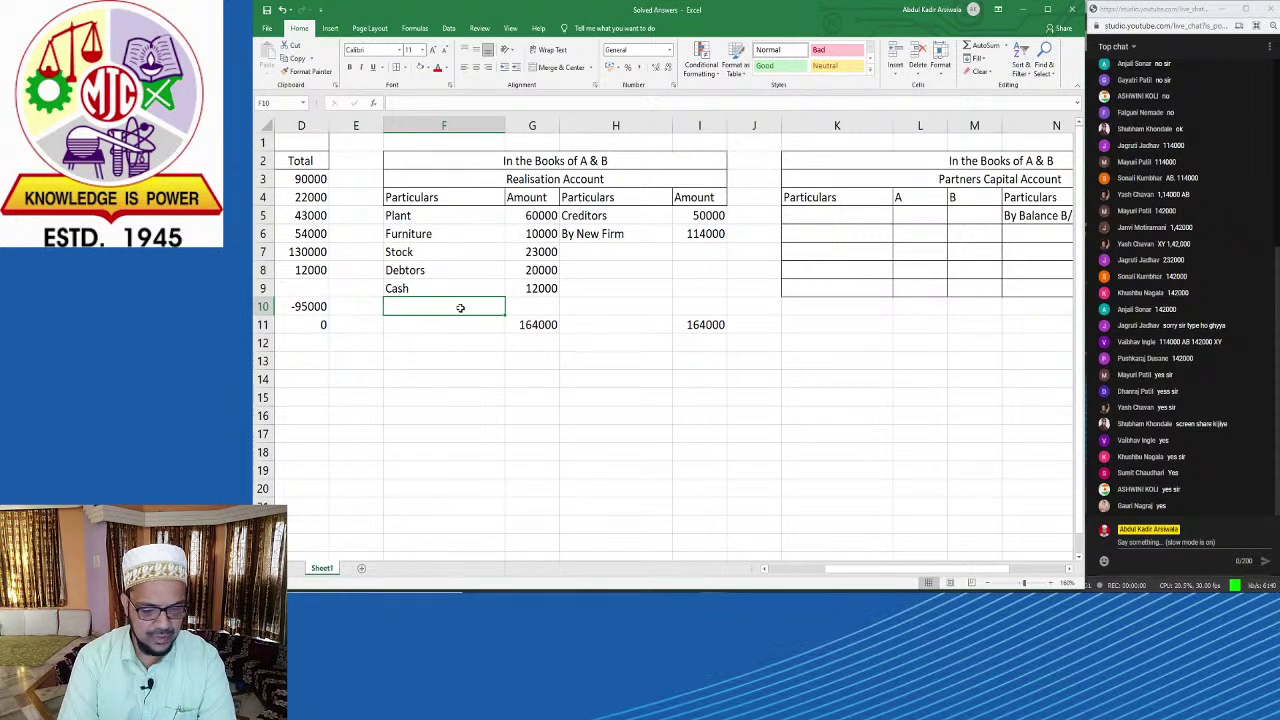
text(To par)
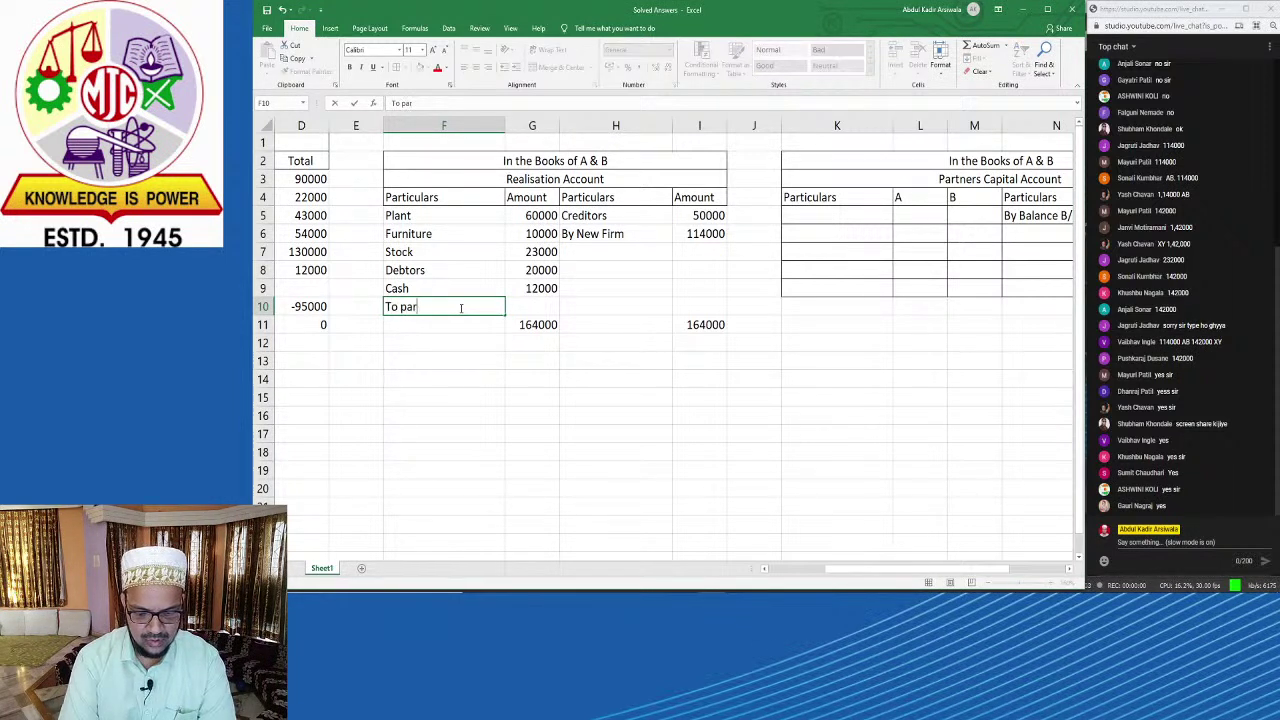
text(tners Capit)
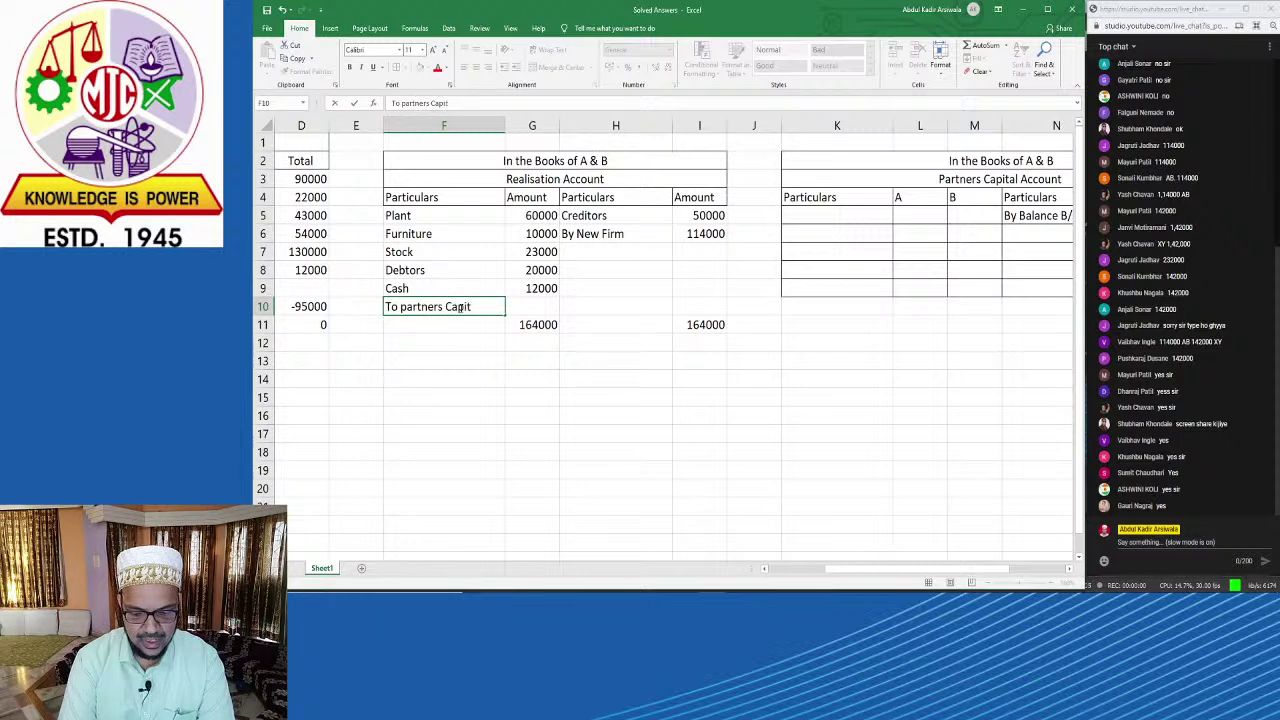
text(al A/c)
key(Tab)
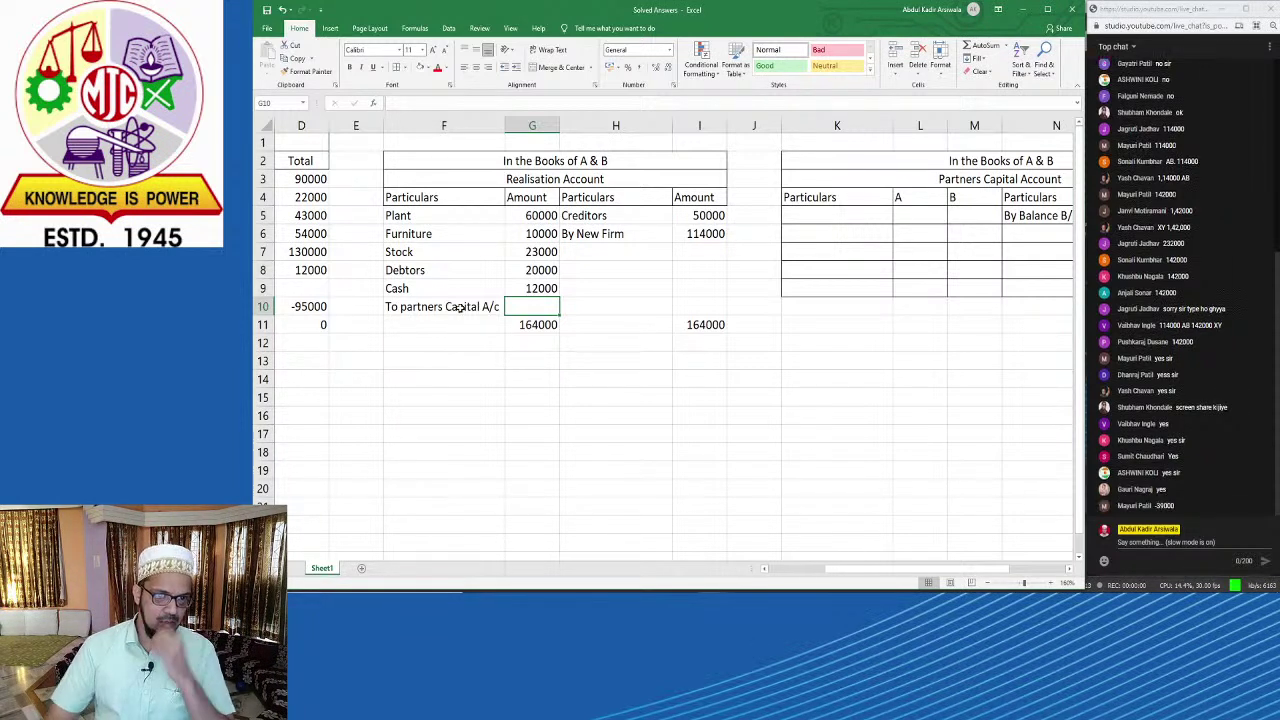
Step: Enter 39000 in G10 as the amount transferred to the partners' capital in the Realisation Account
drag(531, 215, 556, 288)
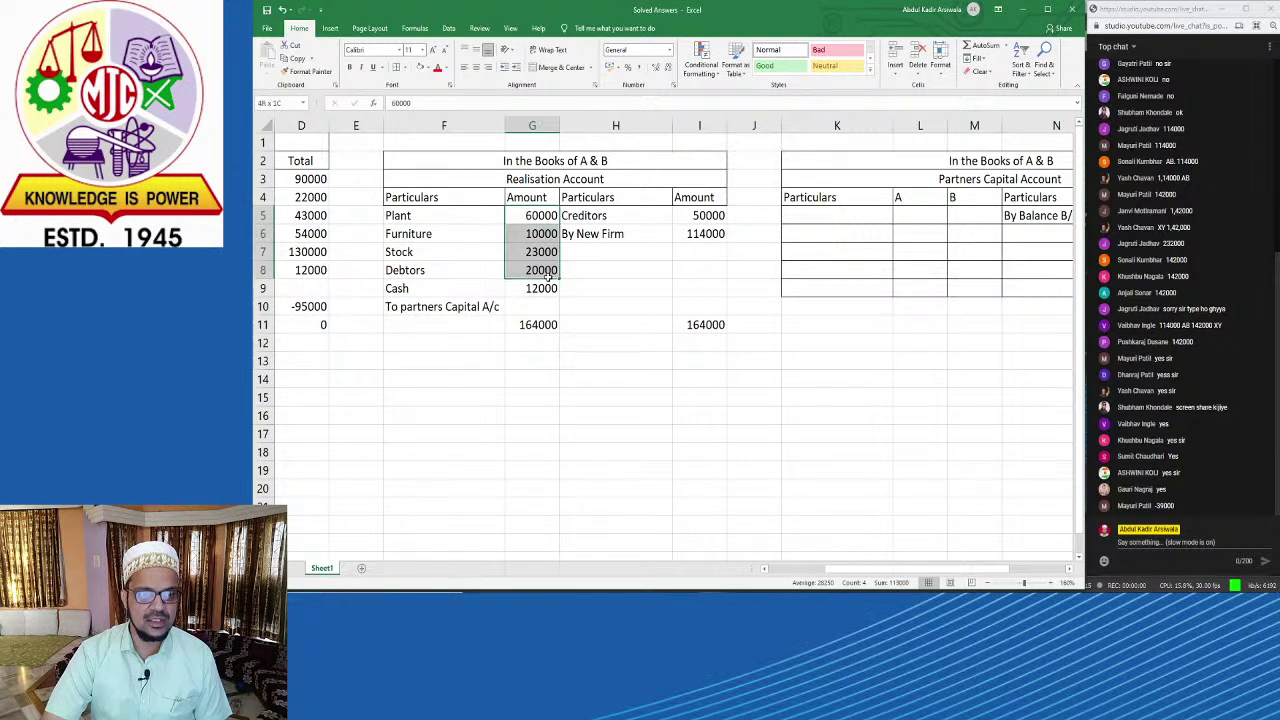
click(609, 402)
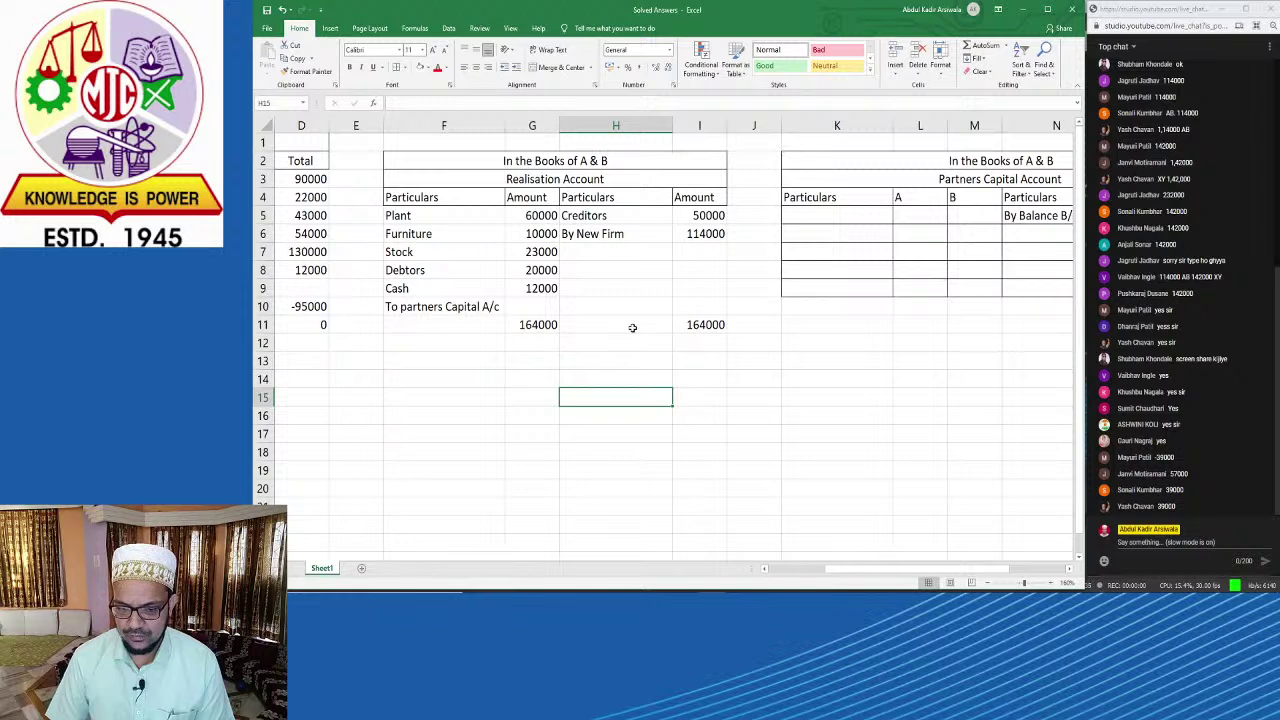
click(528, 314)
text(3)
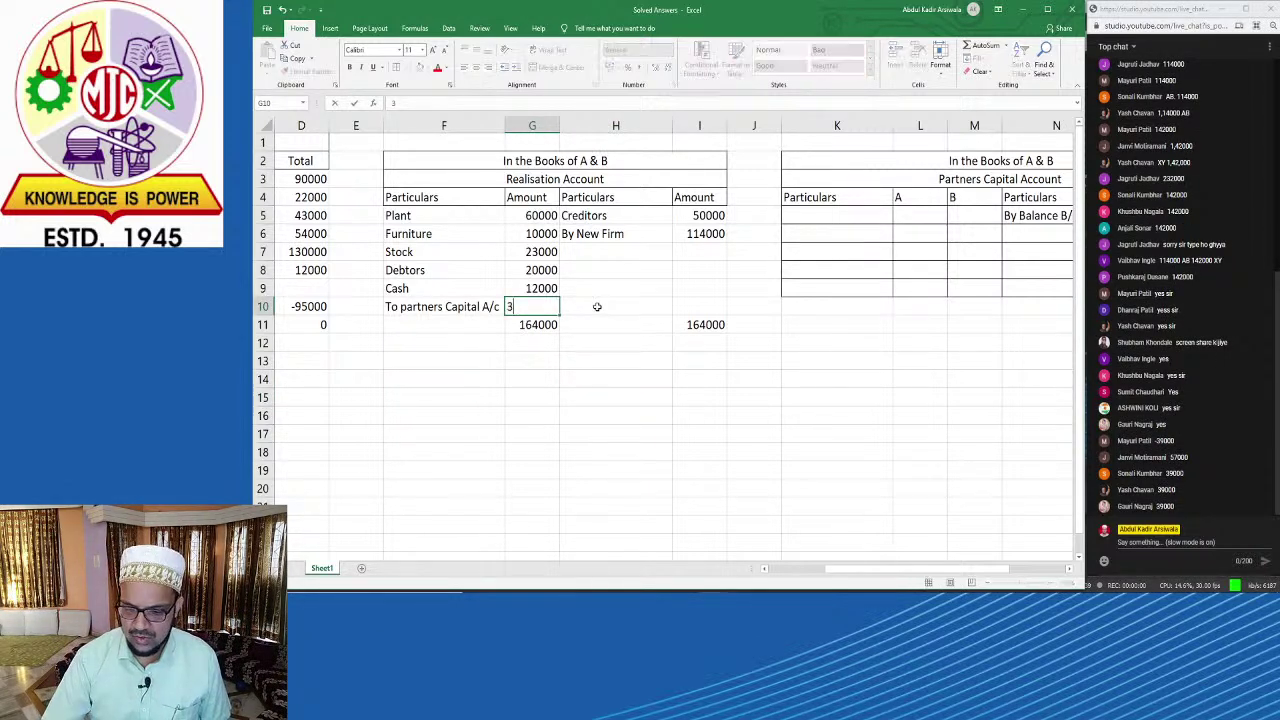
text(9000)
key(Return)
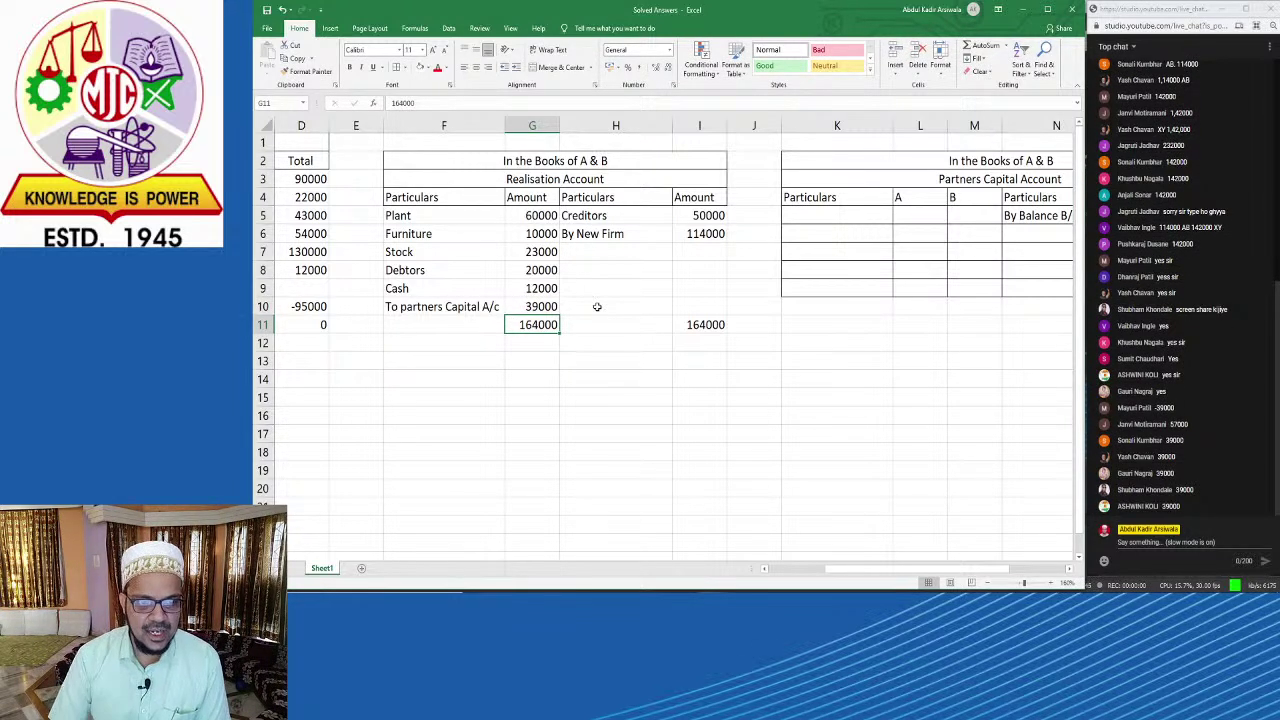
click(531, 306)
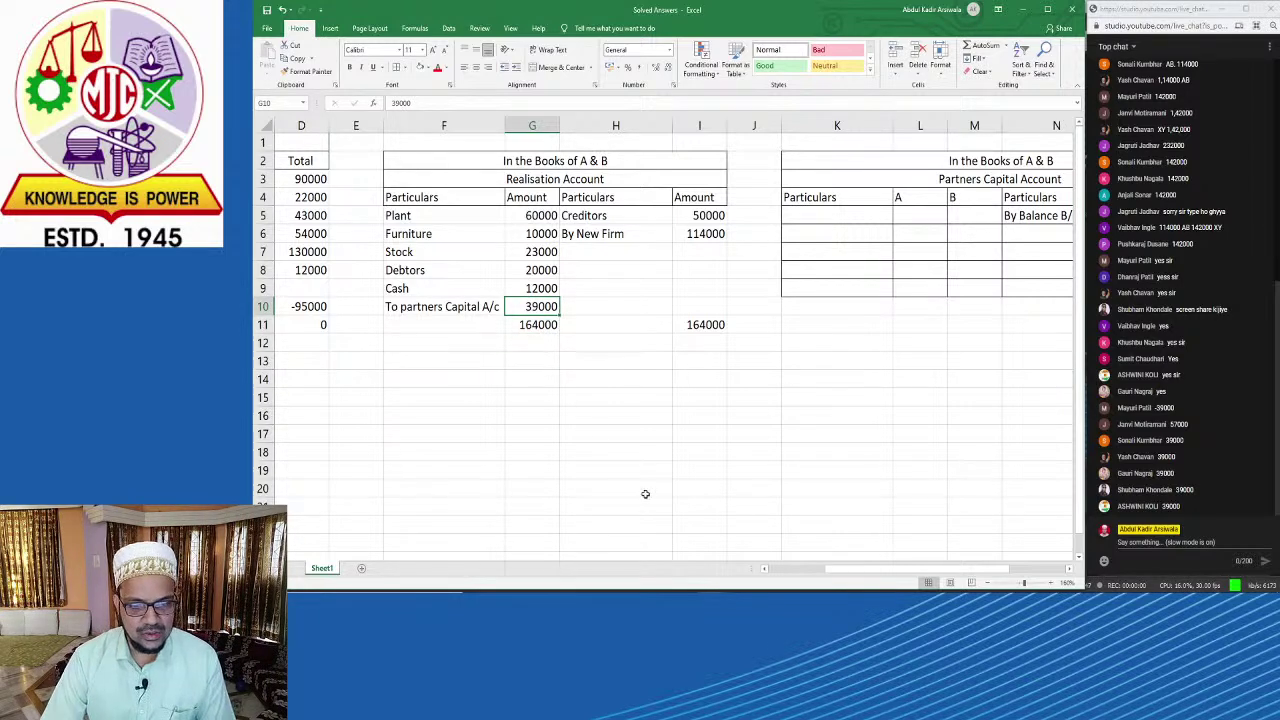
Step: Enter "By Realisation A/c" in N6, below the opening balance line of the Partners Capital Account
drag(883, 570, 948, 556)
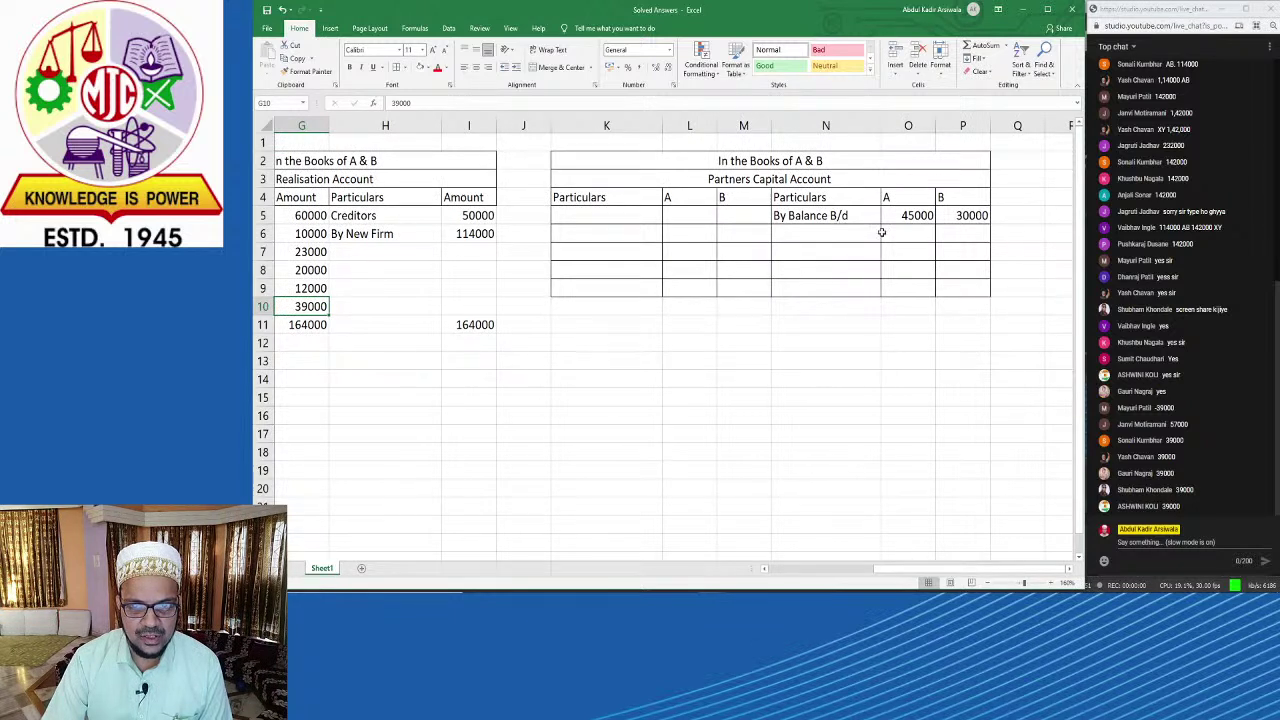
click(841, 237)
text(By)
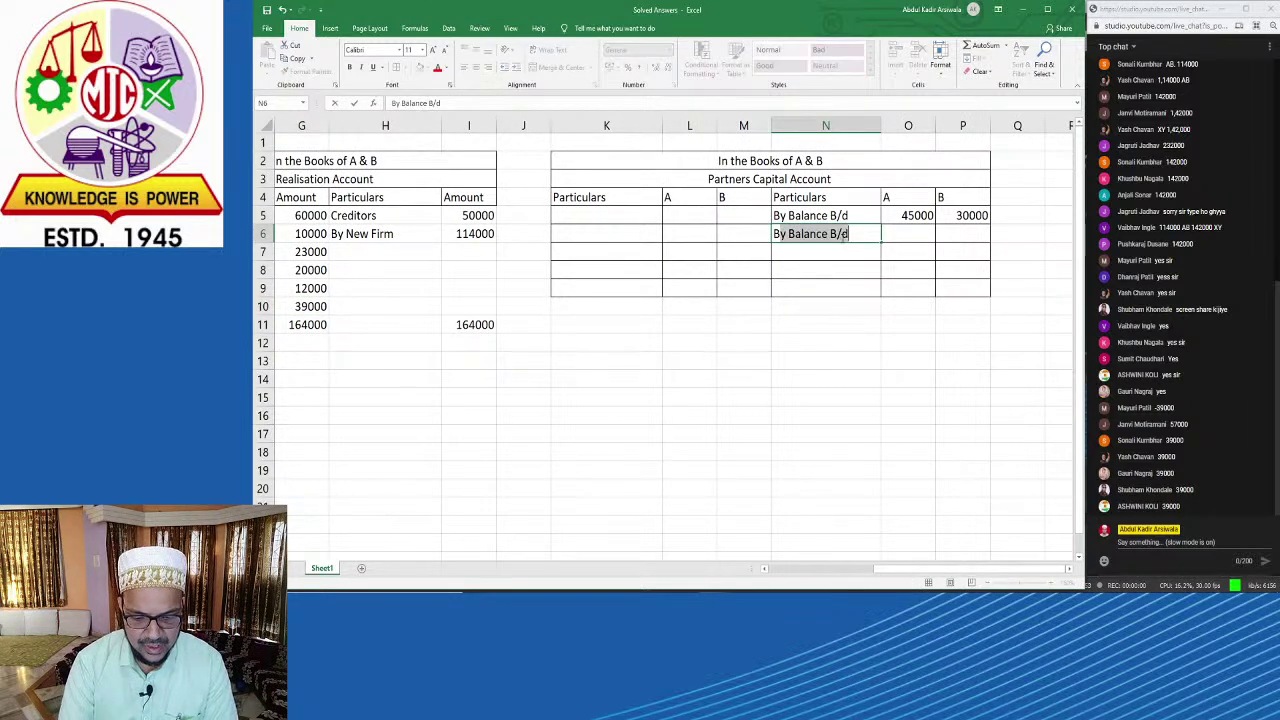
text( Realisation A/c)
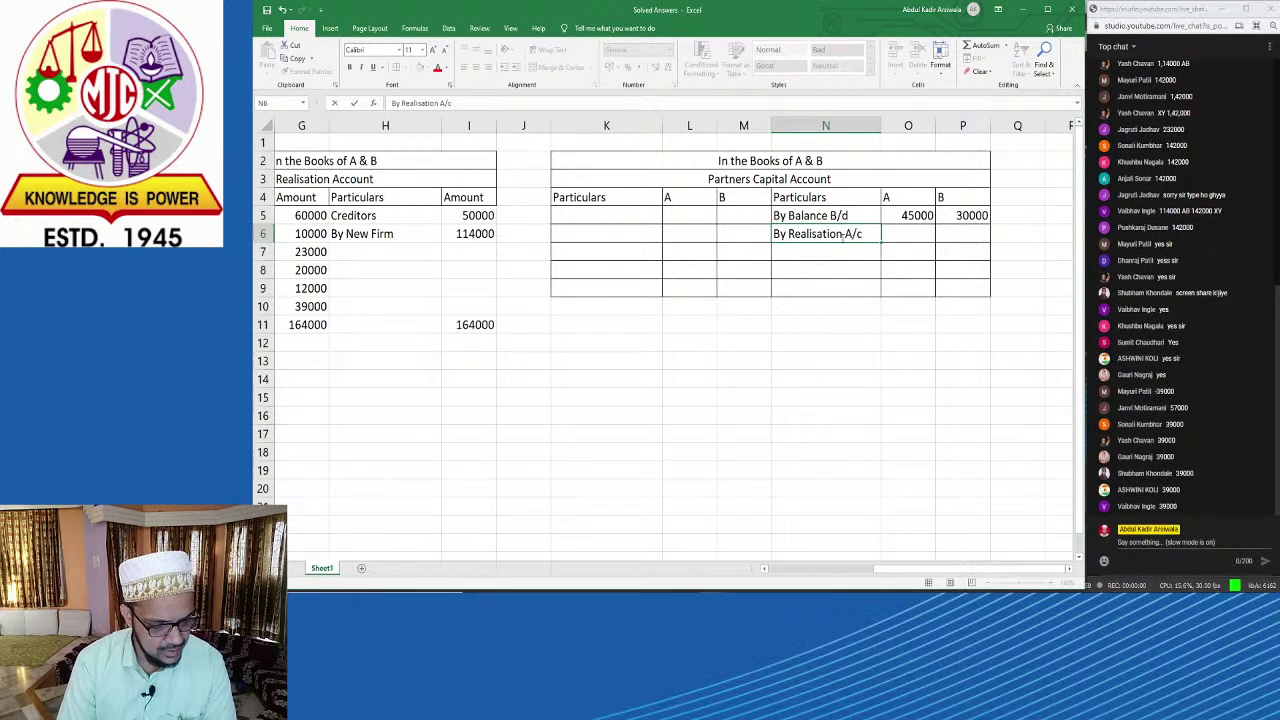
key(Tab)
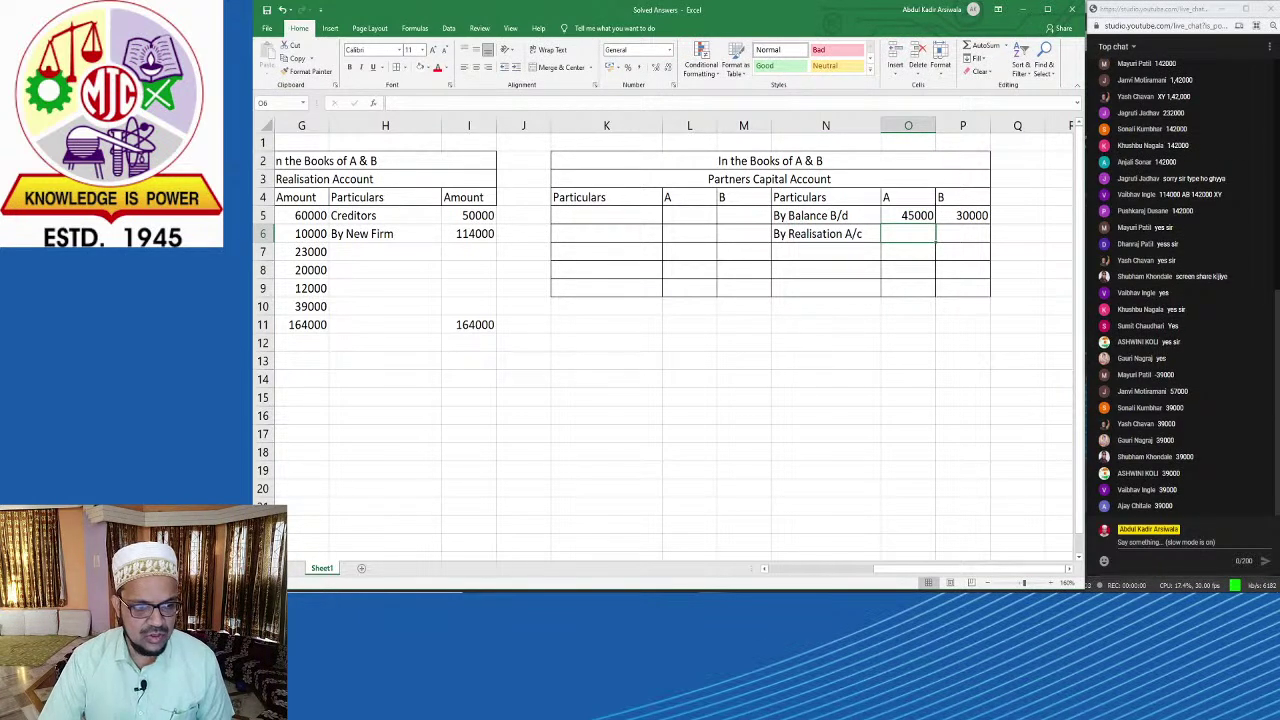
Step: Open the Calculator and look up the profit-sharing ratio of A and B in the PDF problem
key(super)
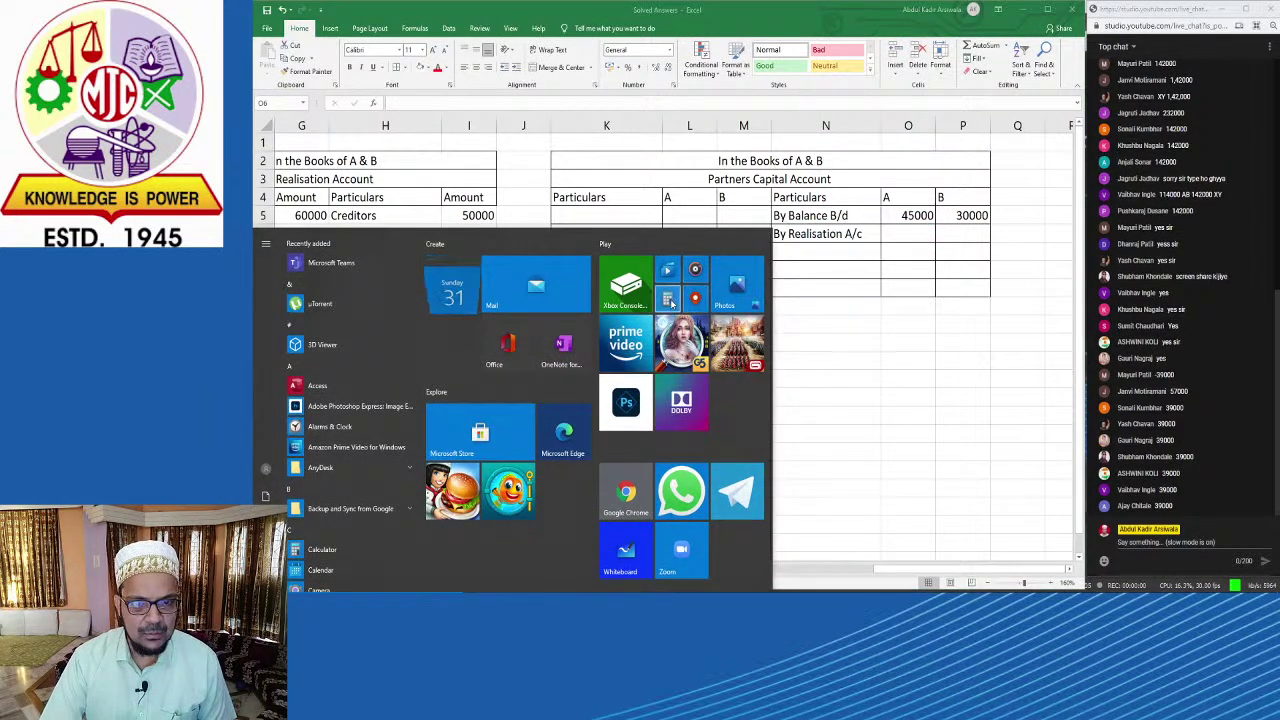
click(668, 300)
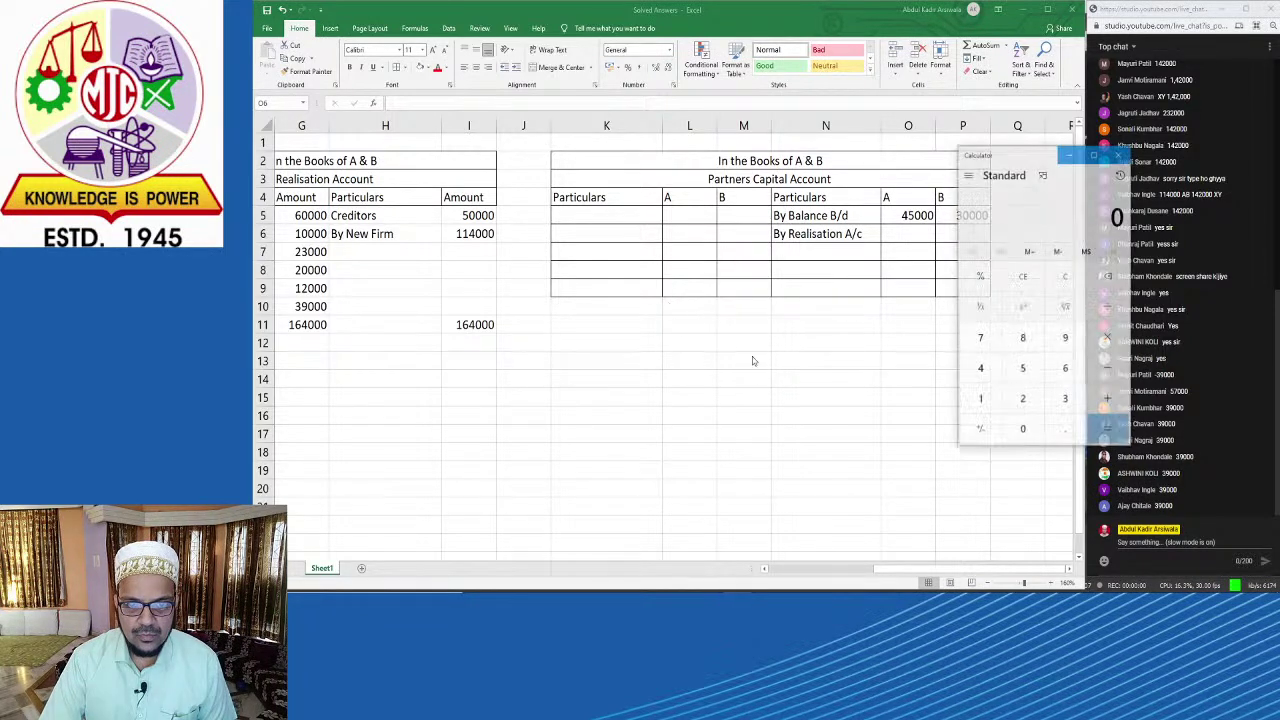
drag(1046, 162, 412, 194)
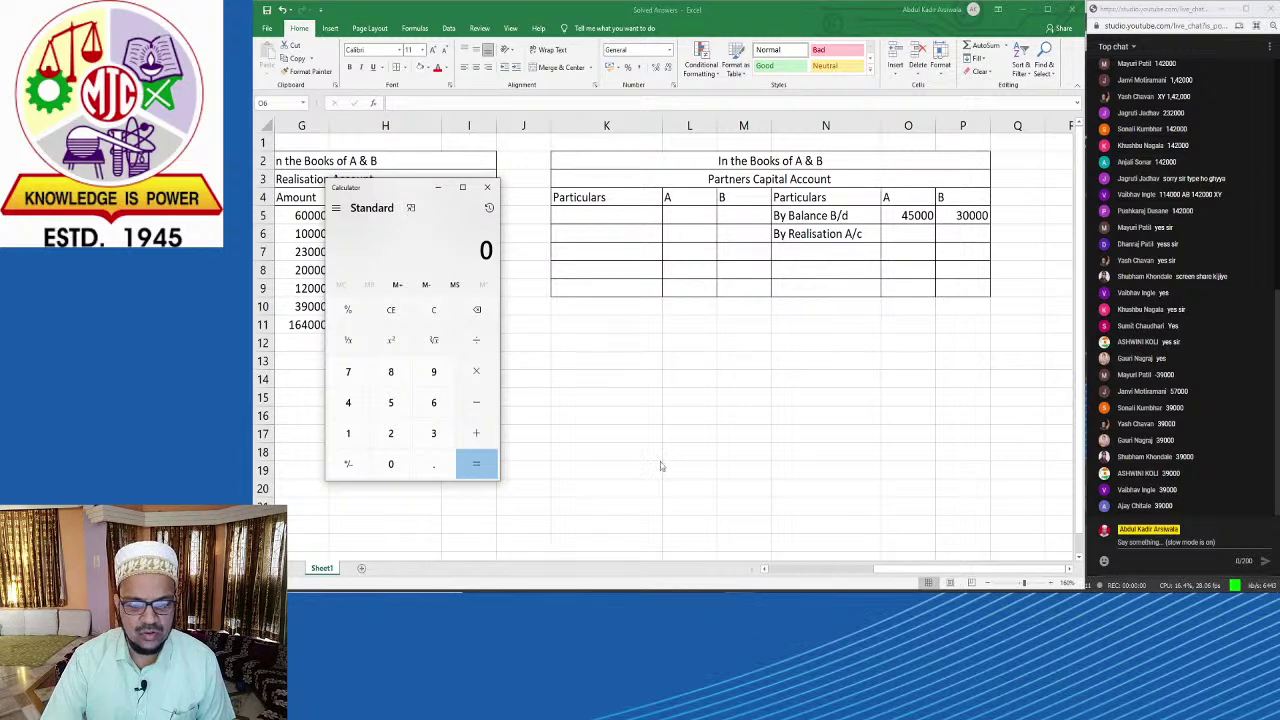
key(alt+Tab)
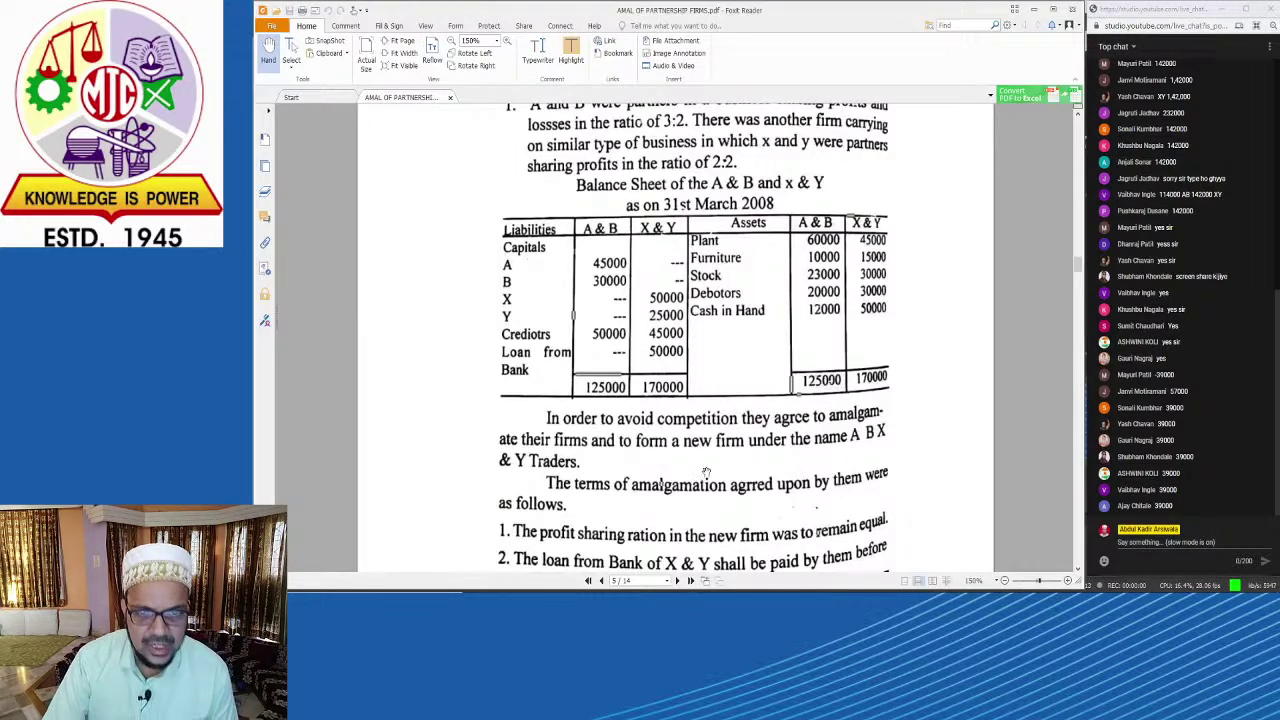
scroll(706, 368, up, 3)
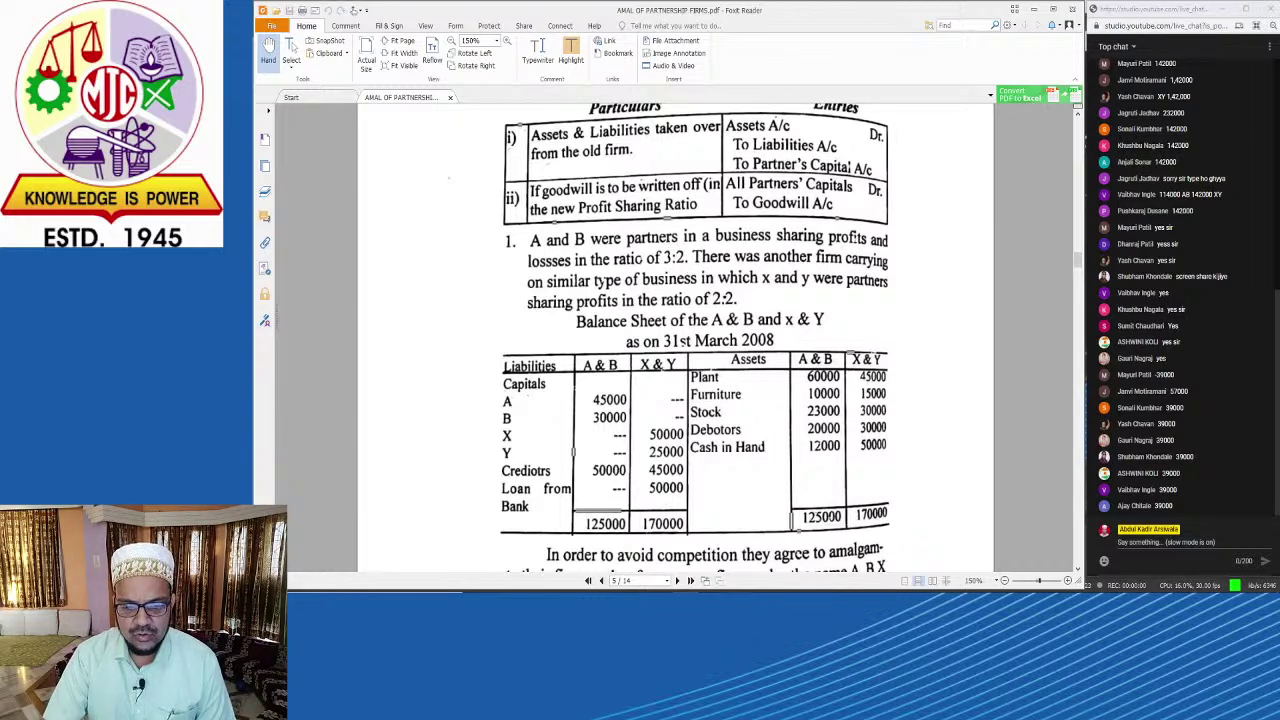
Step: Calculate A's share of the realisation profit in the Calculator as 39000 ÷ 5 × 3
key(XF86Calculator)
text(390000)
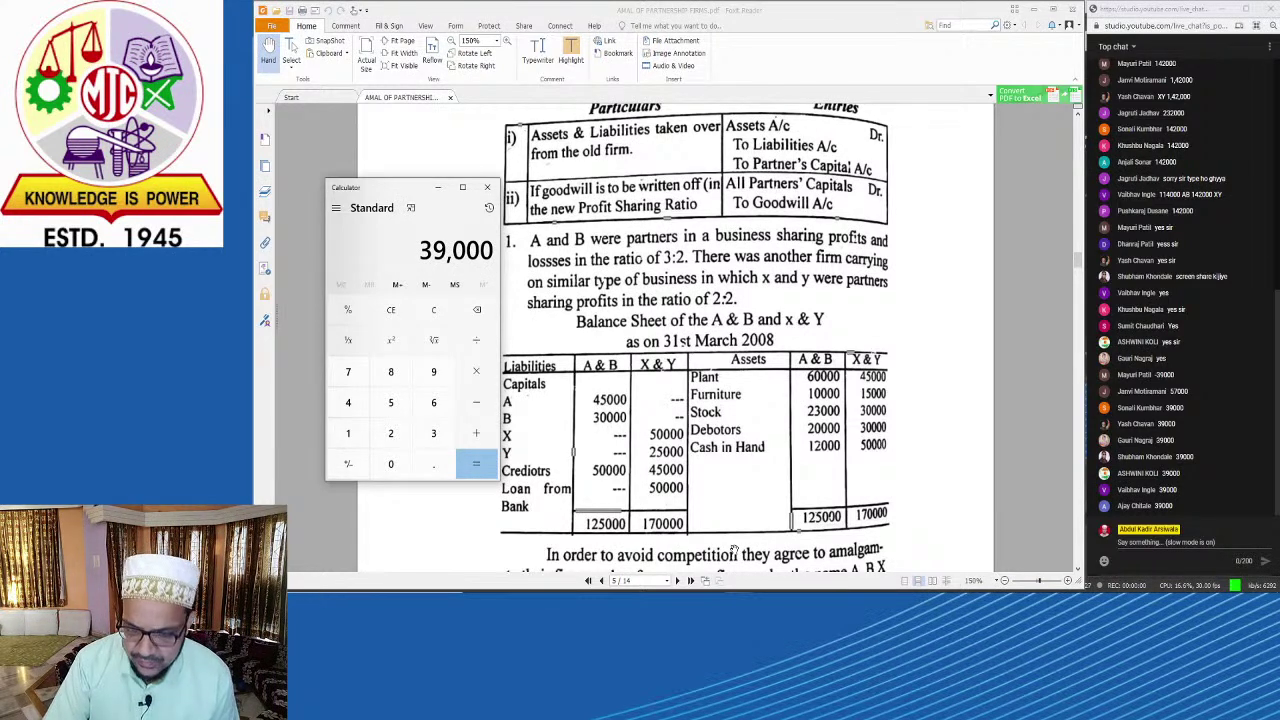
key(slash)
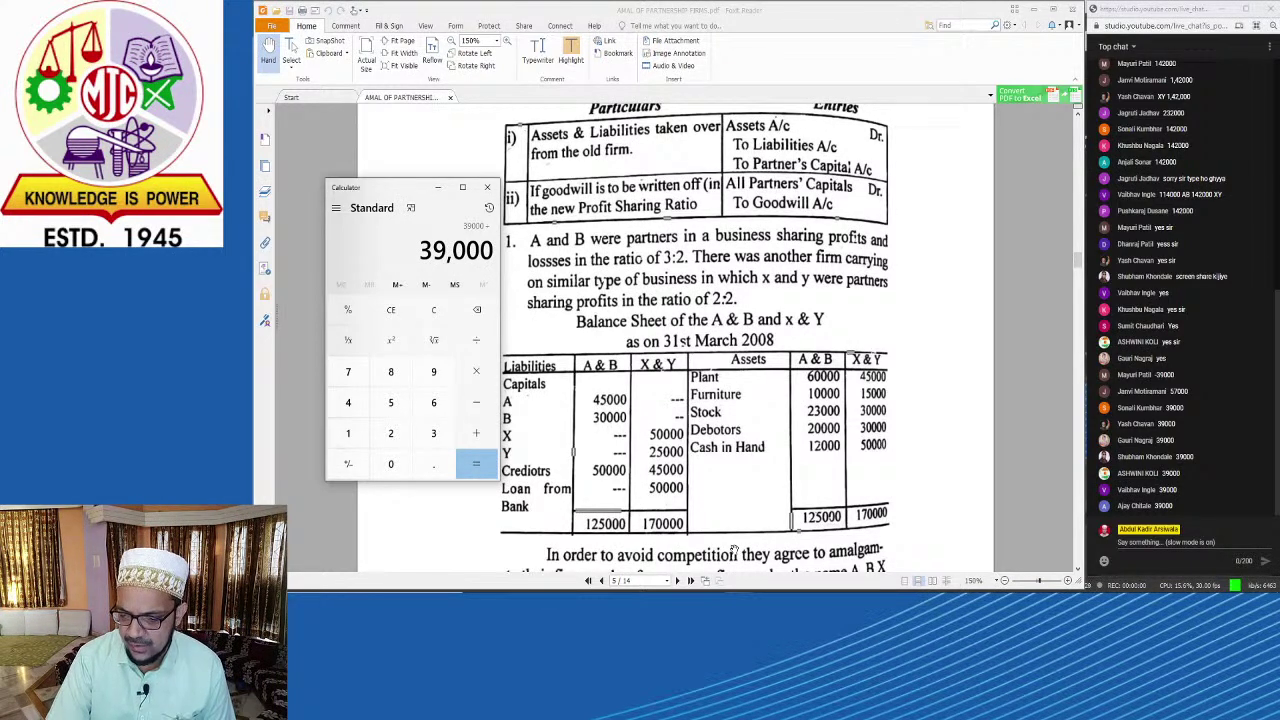
text(5)
key(asterisk)
text(3)
key(Return)
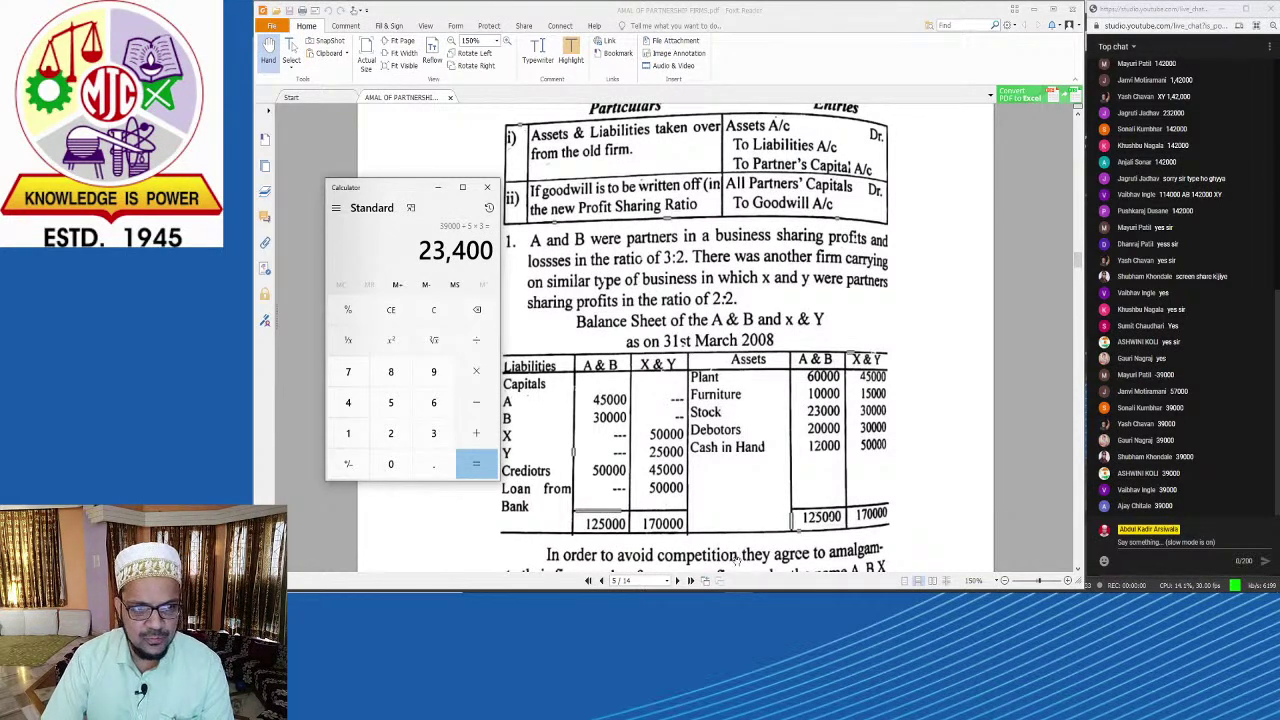
Step: Switch to the Excel workbook and enter 23400 in O6 as A's share in the By Realisation A/c row
key(alt+Tab)
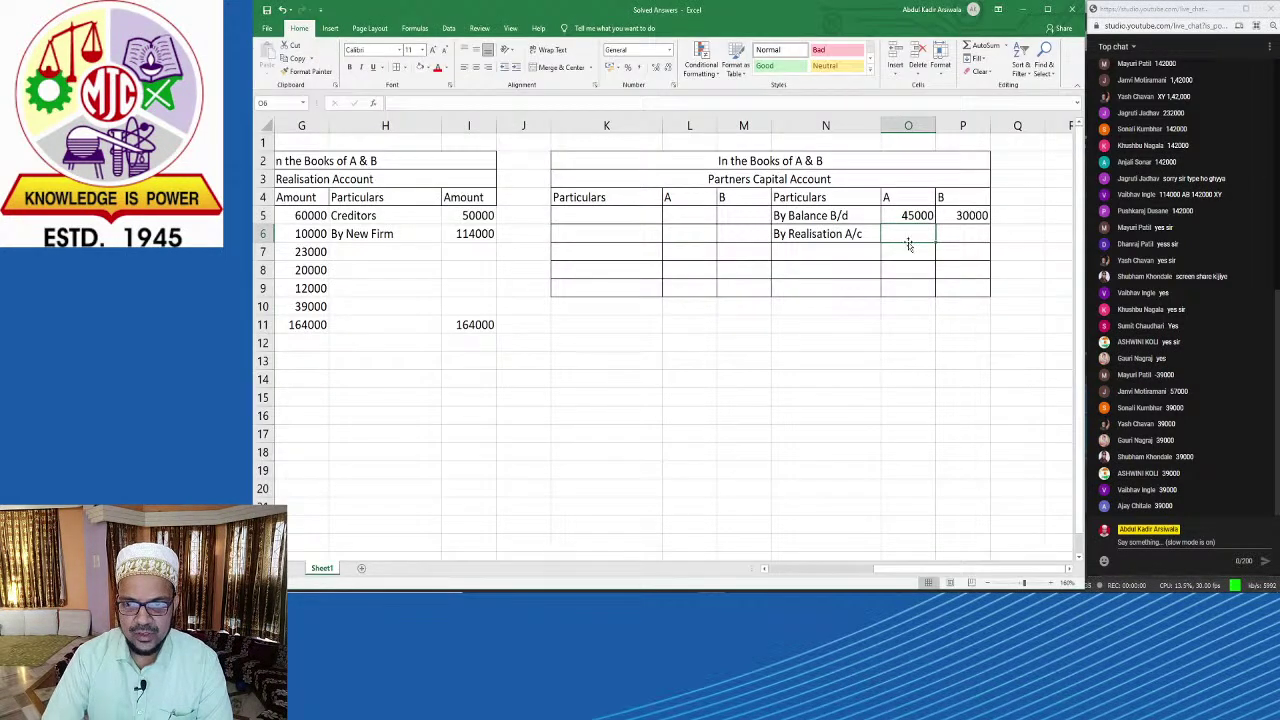
text(23400)
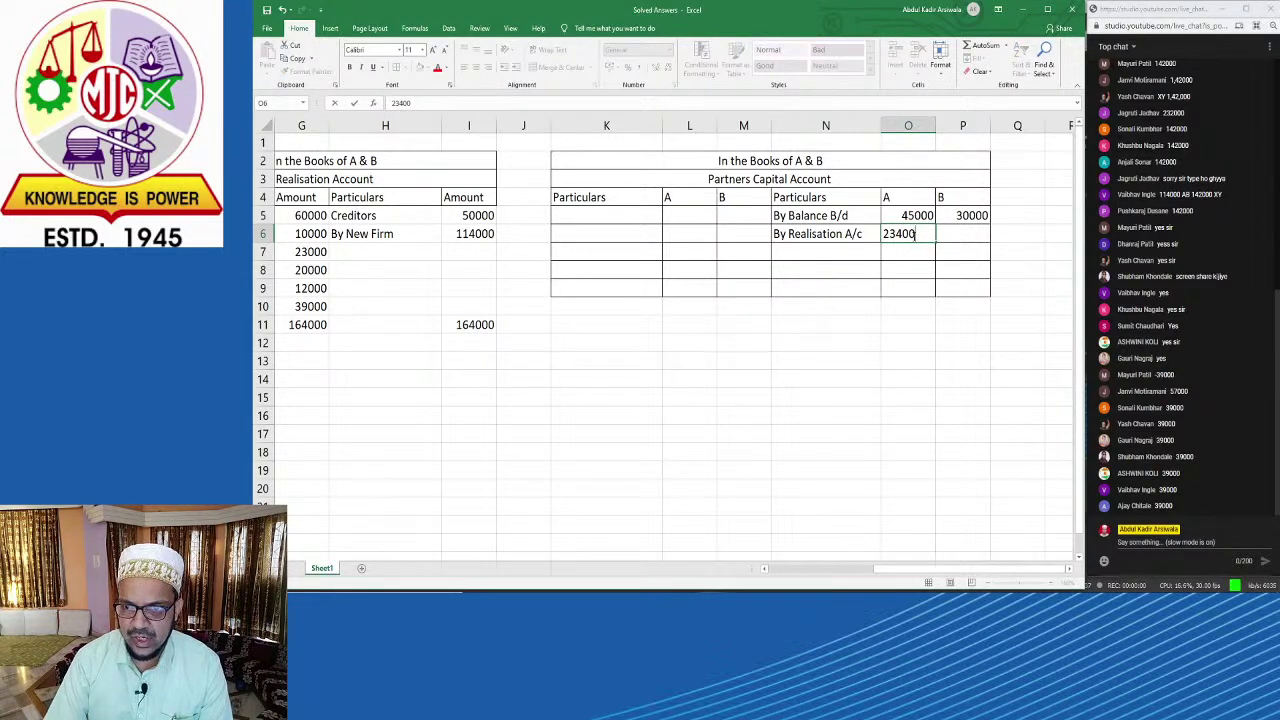
key(Return)
Step: Calculate B's share of the realisation profit in the Calculator as 39000 ÷ 5 × 2
key(alt+Tab)
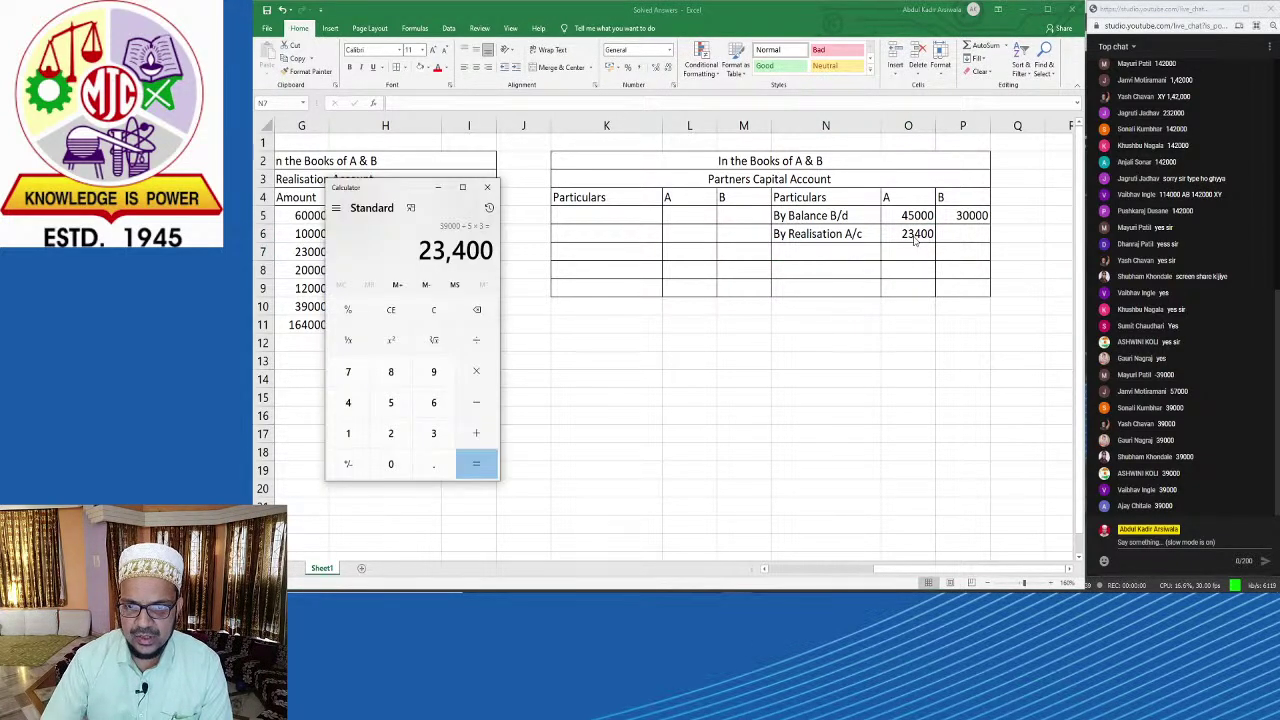
key(Escape)
text(39)
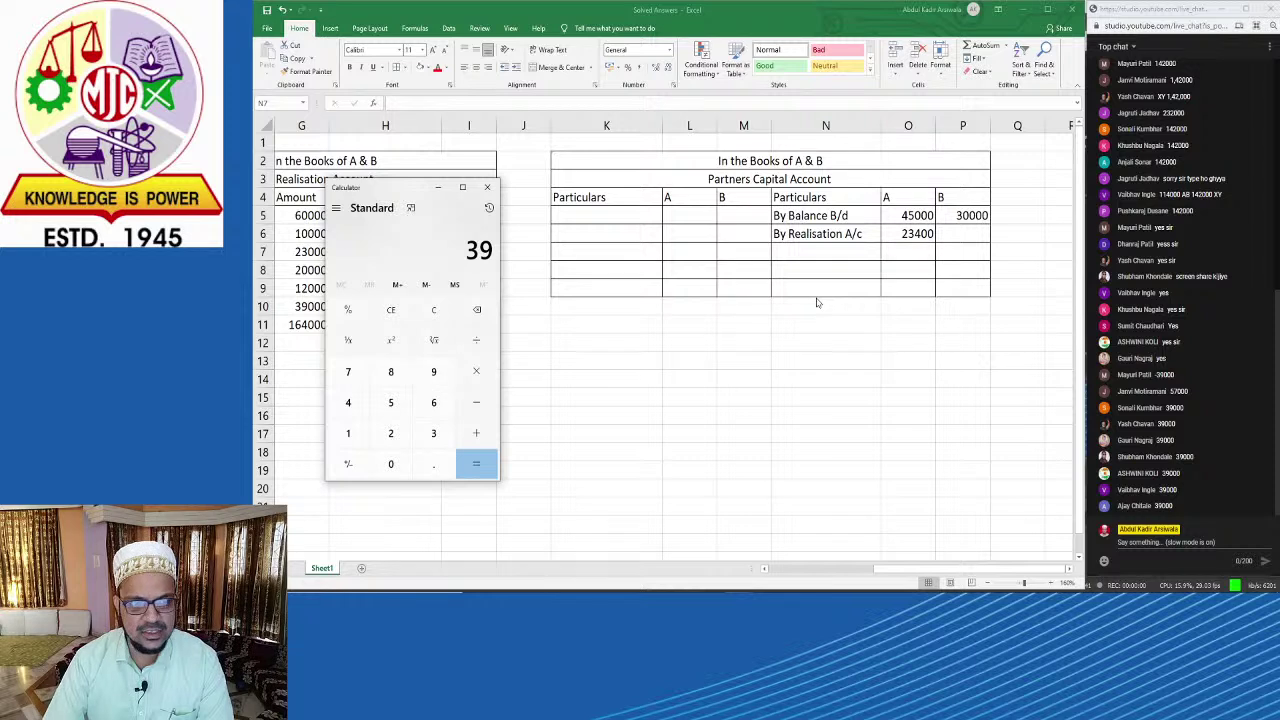
text(,000)
key(minus)
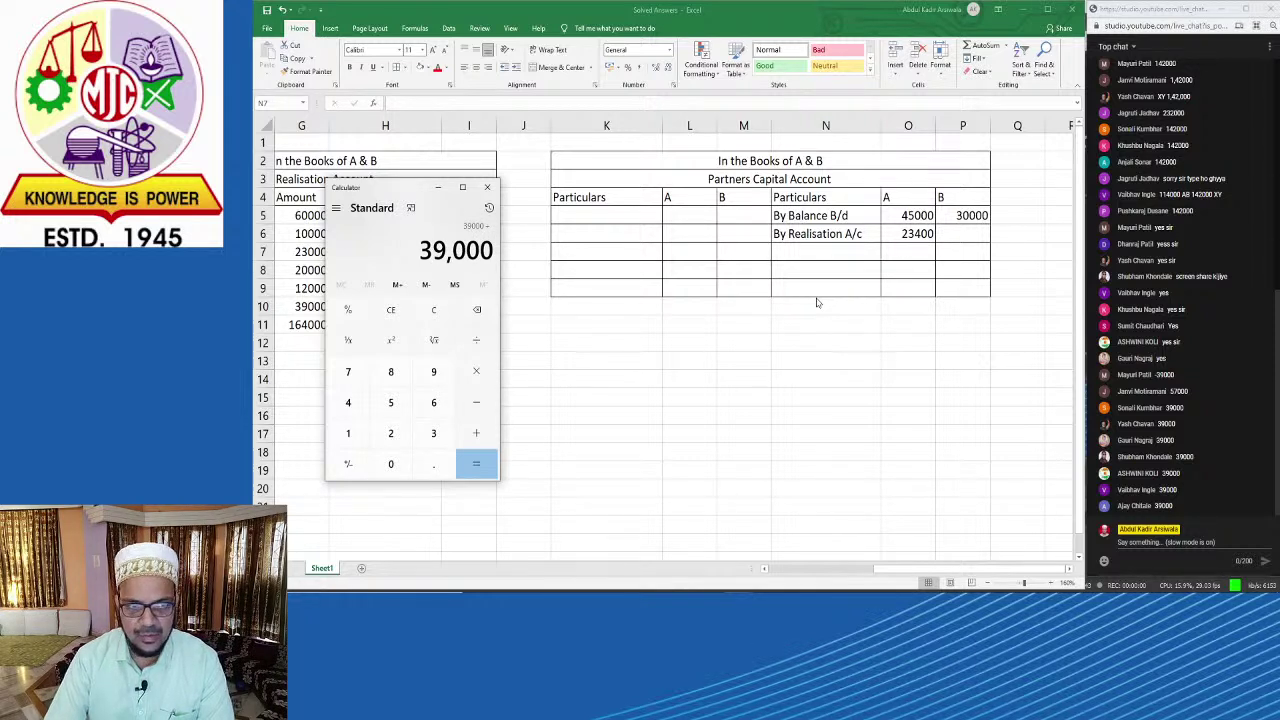
text(5)
key(asterisk)
text(2)
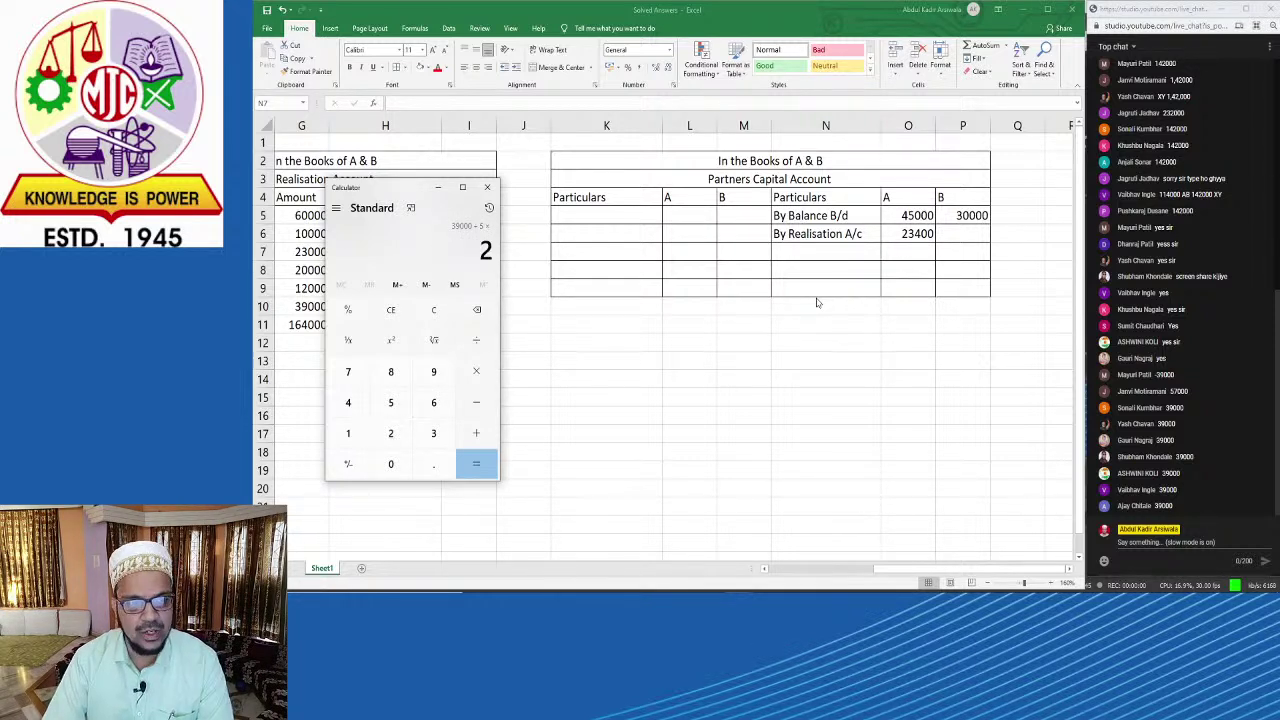
key(Return)
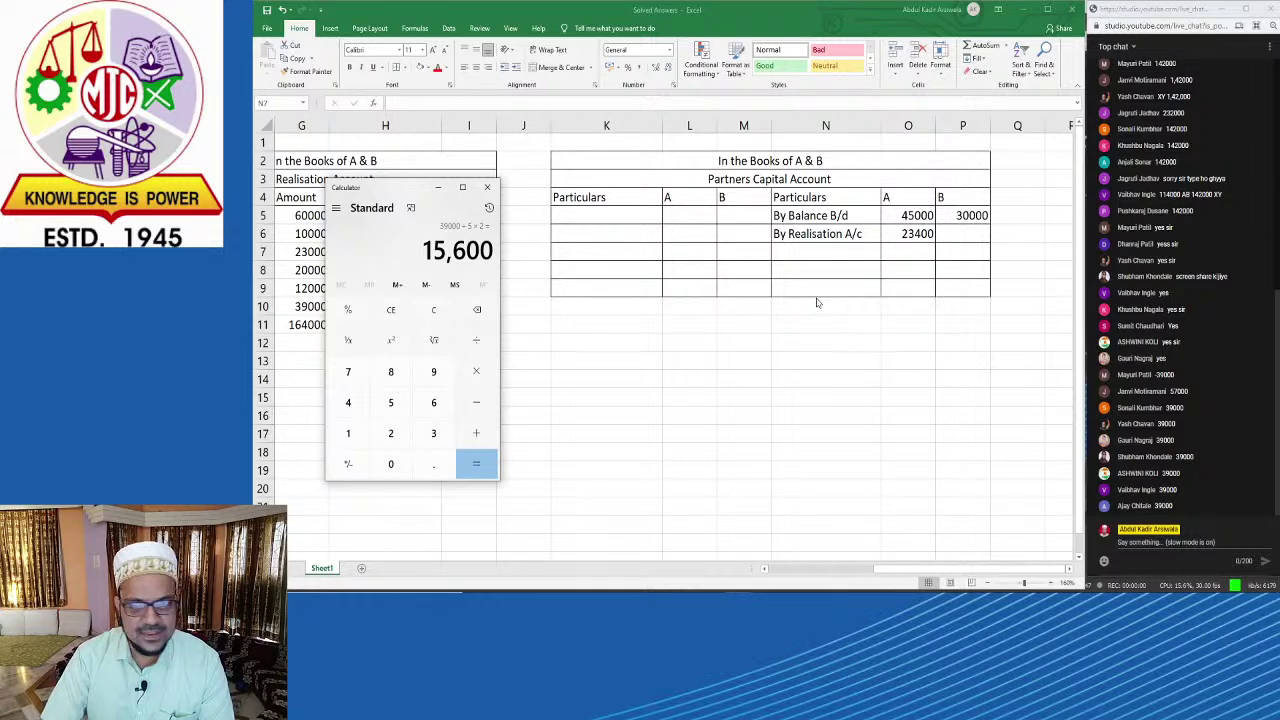
Step: Return to the Excel workbook and enter 15600 in P6 as B's share in the By Realisation A/c row
key(alt+Tab)
key(F2)
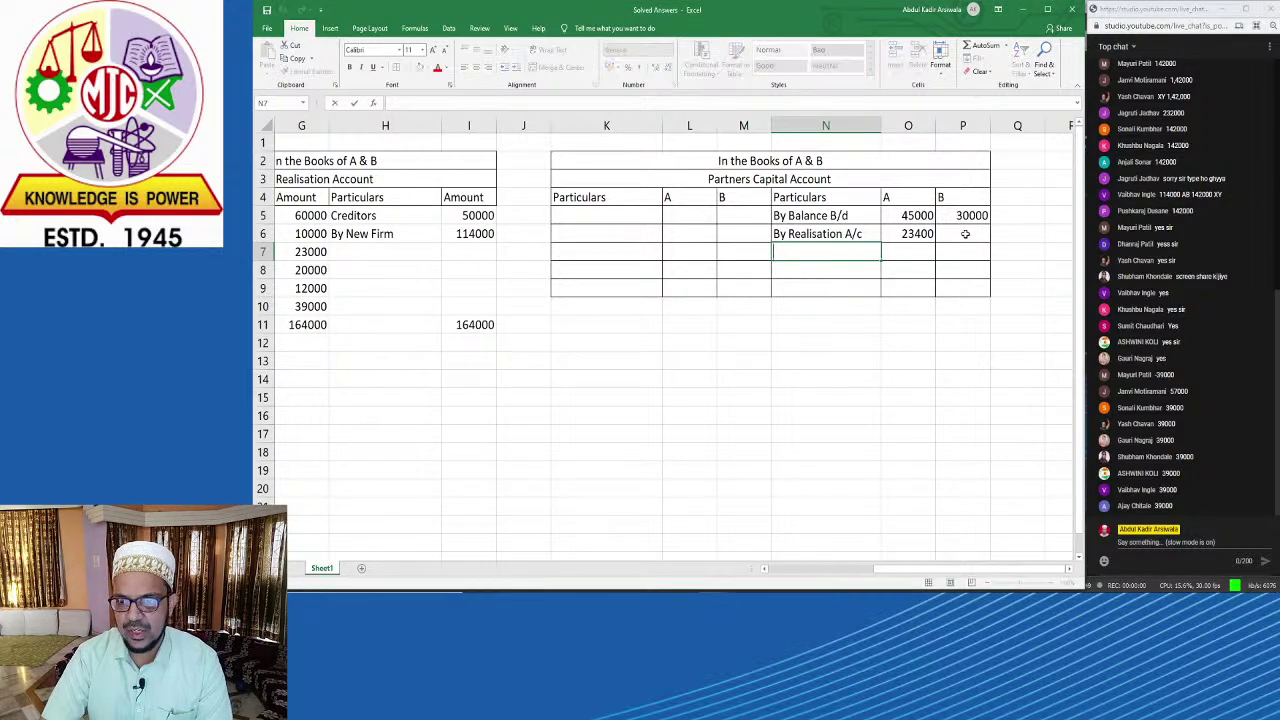
click(965, 233)
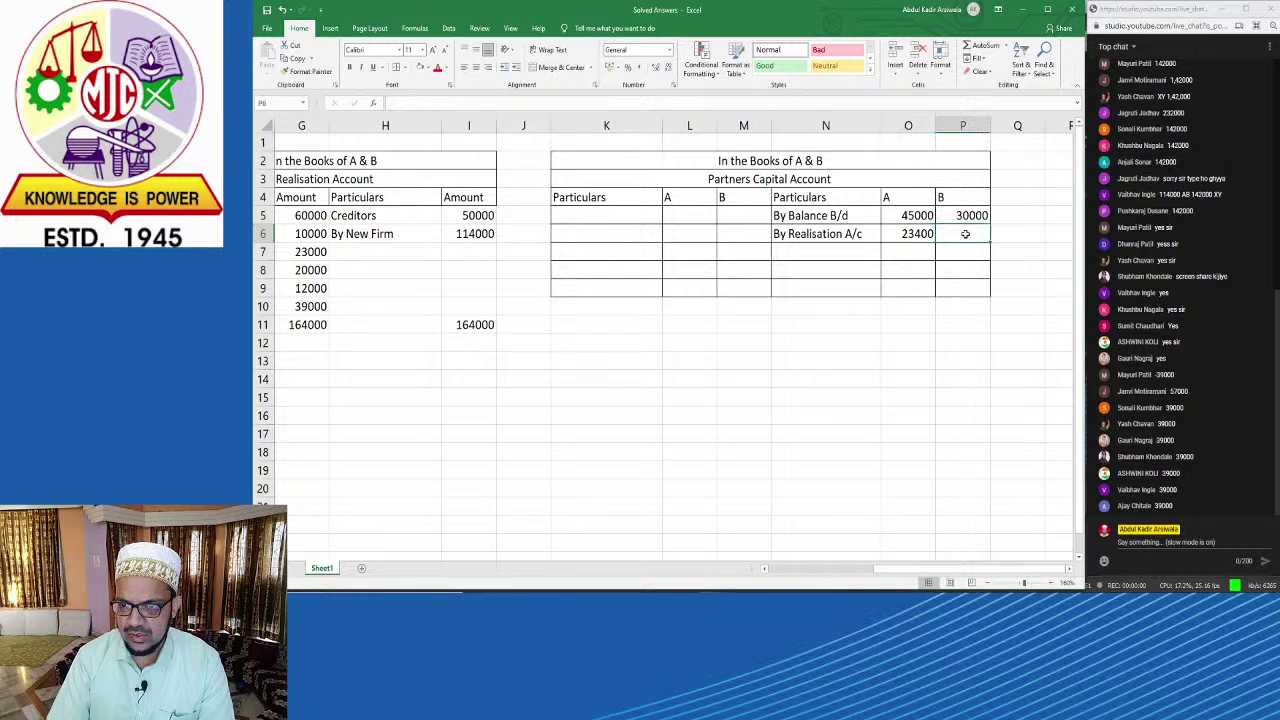
text(15600)
key(Return)
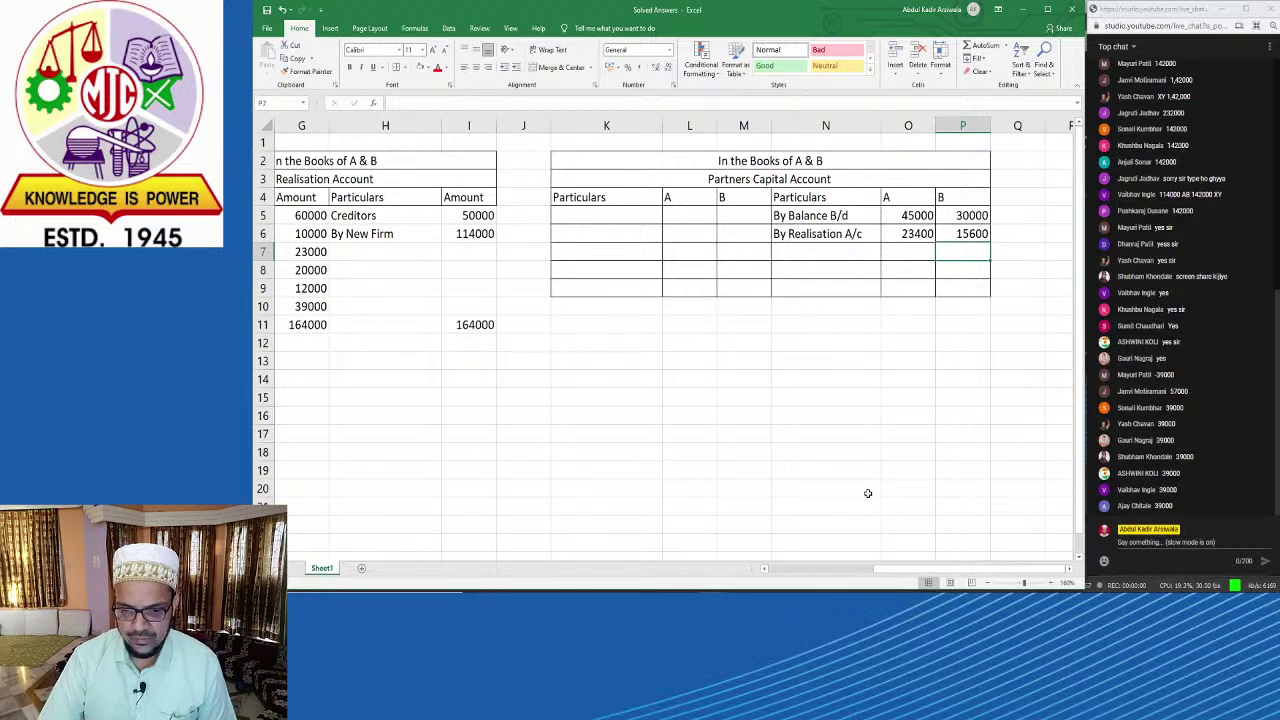
Step: Check the partners' profit shares in the Calculator by adding 23400 and 15600, and return to the Excel workbook
key(alt+Tab)
key(Escape)
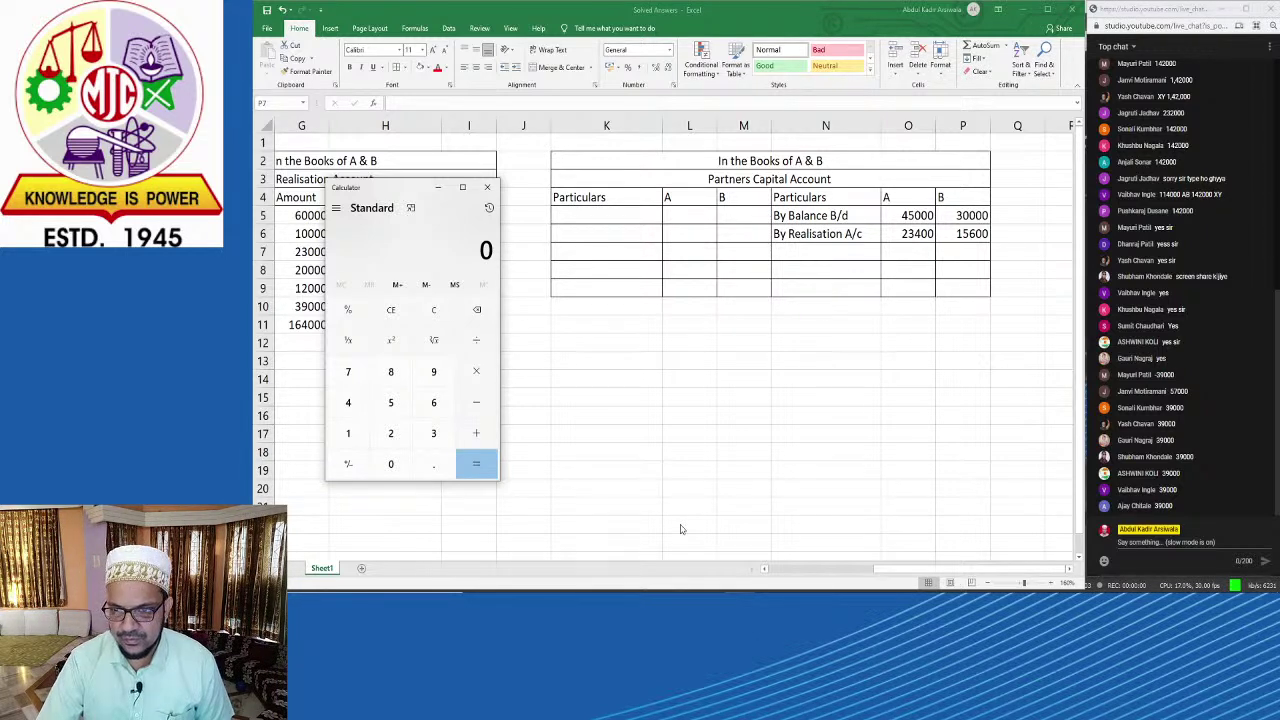
text(23400)
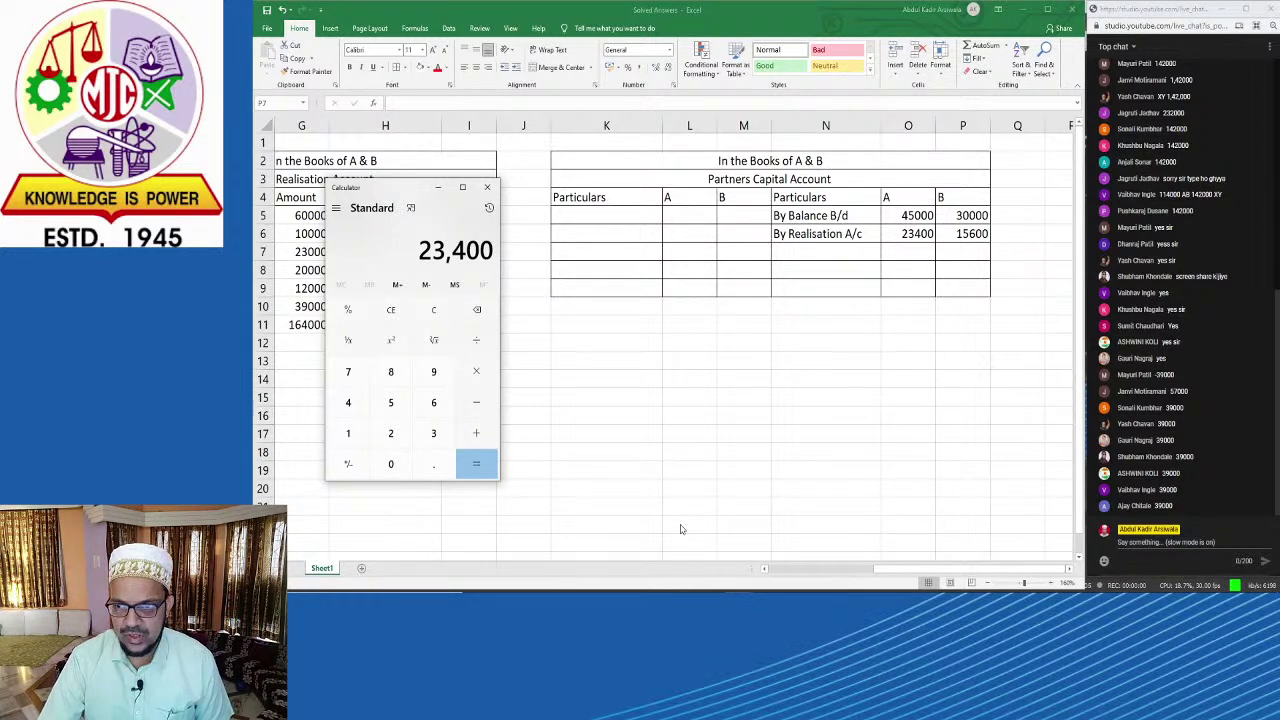
text(/15)
text(600)
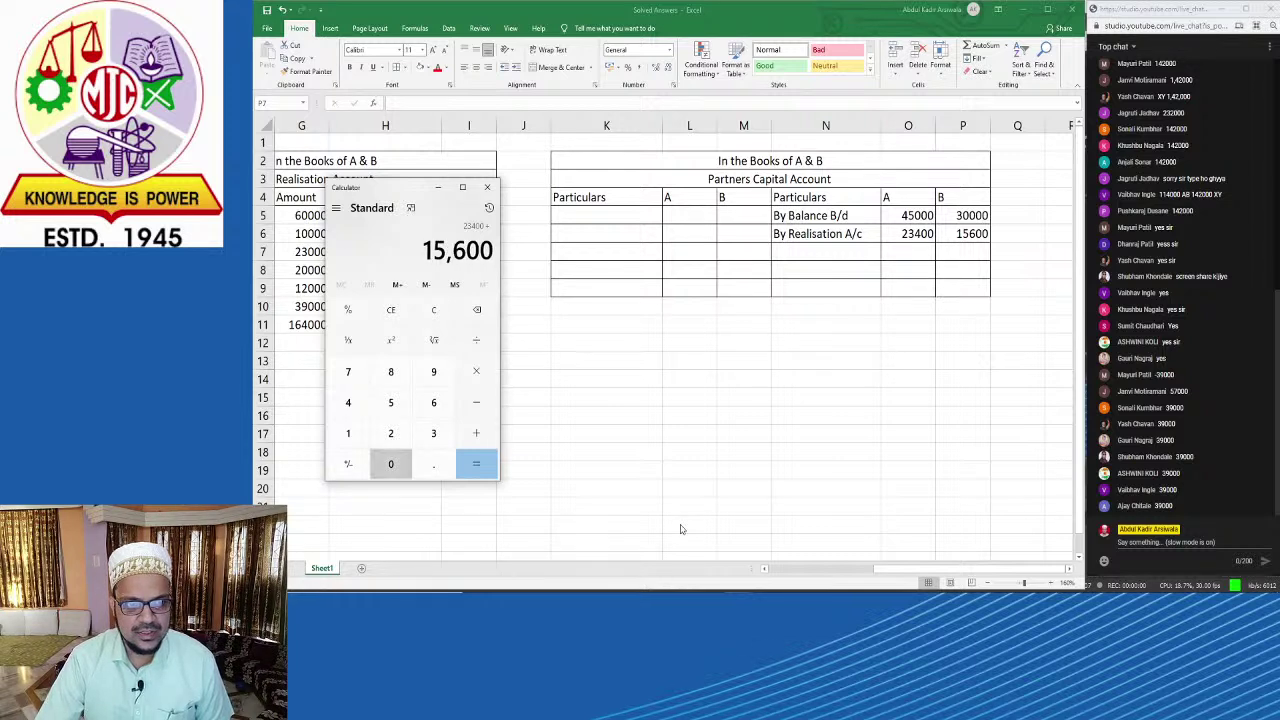
key(Return)
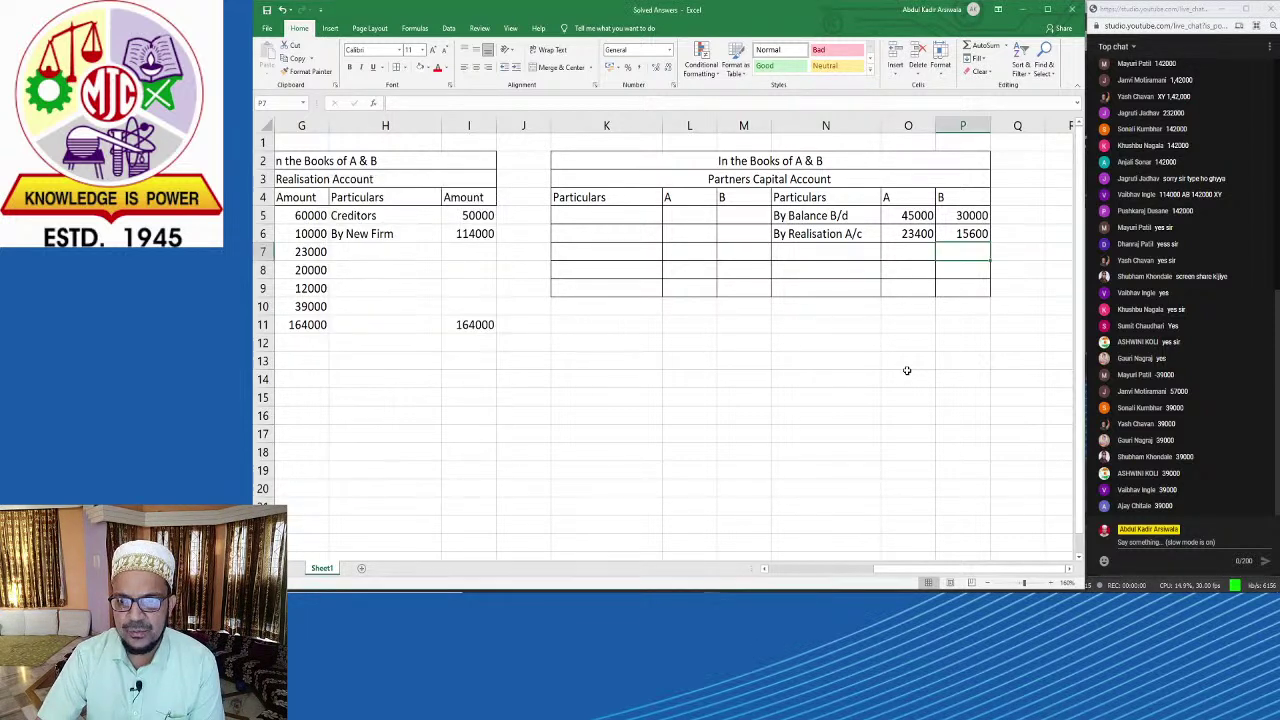
key(alt+Tab)
Step: Enter "To New Firm A/c" in K5 as the first debit particular of the Partners Capital Account
click(912, 285)
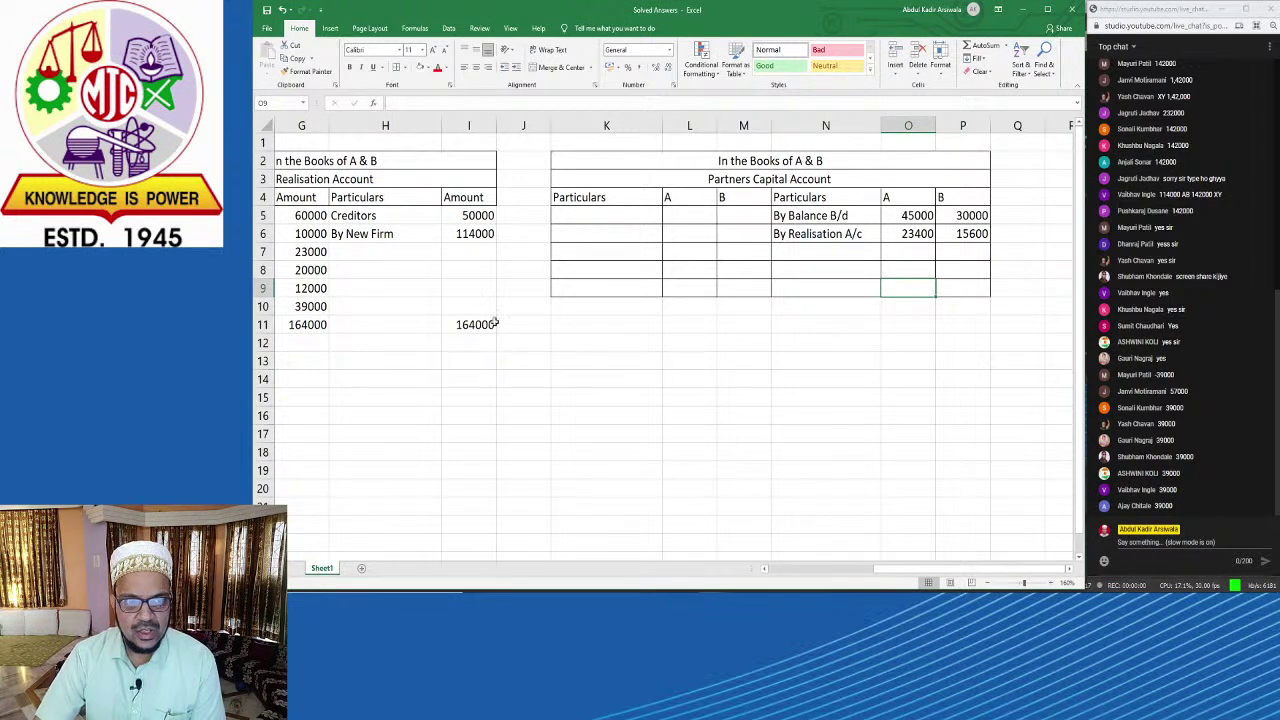
drag(369, 234, 460, 230)
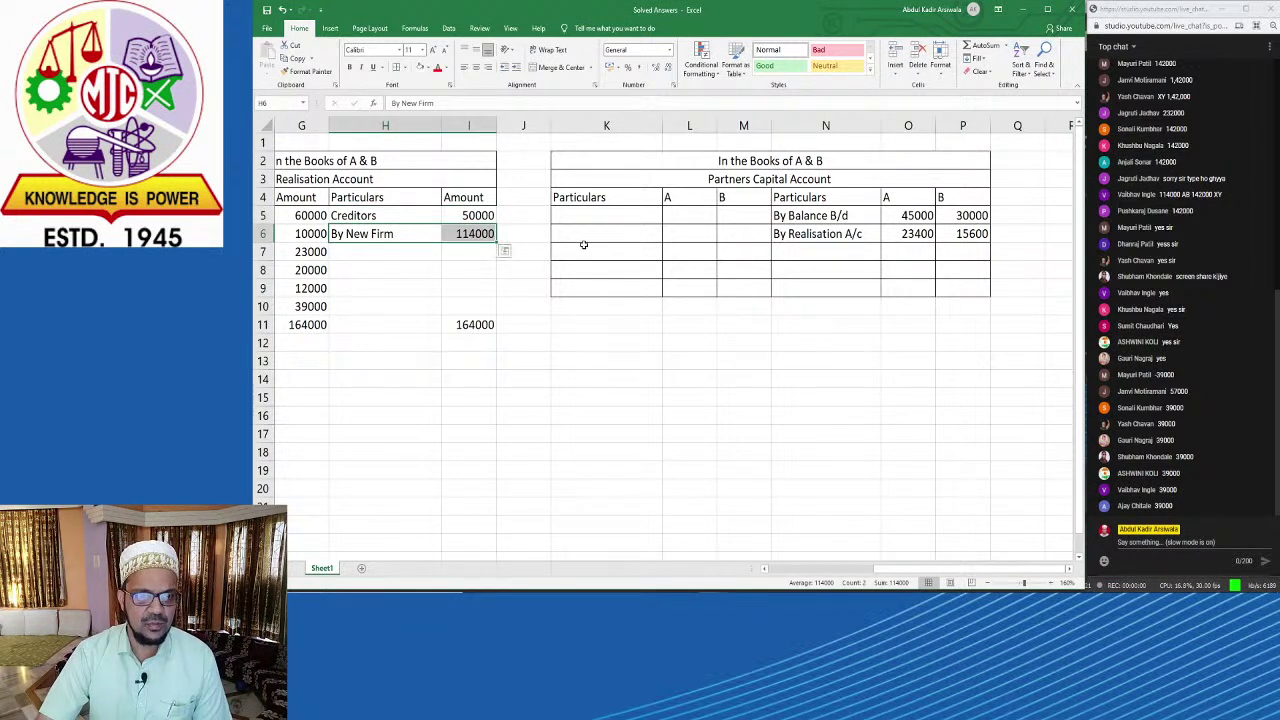
drag(590, 218, 734, 218)
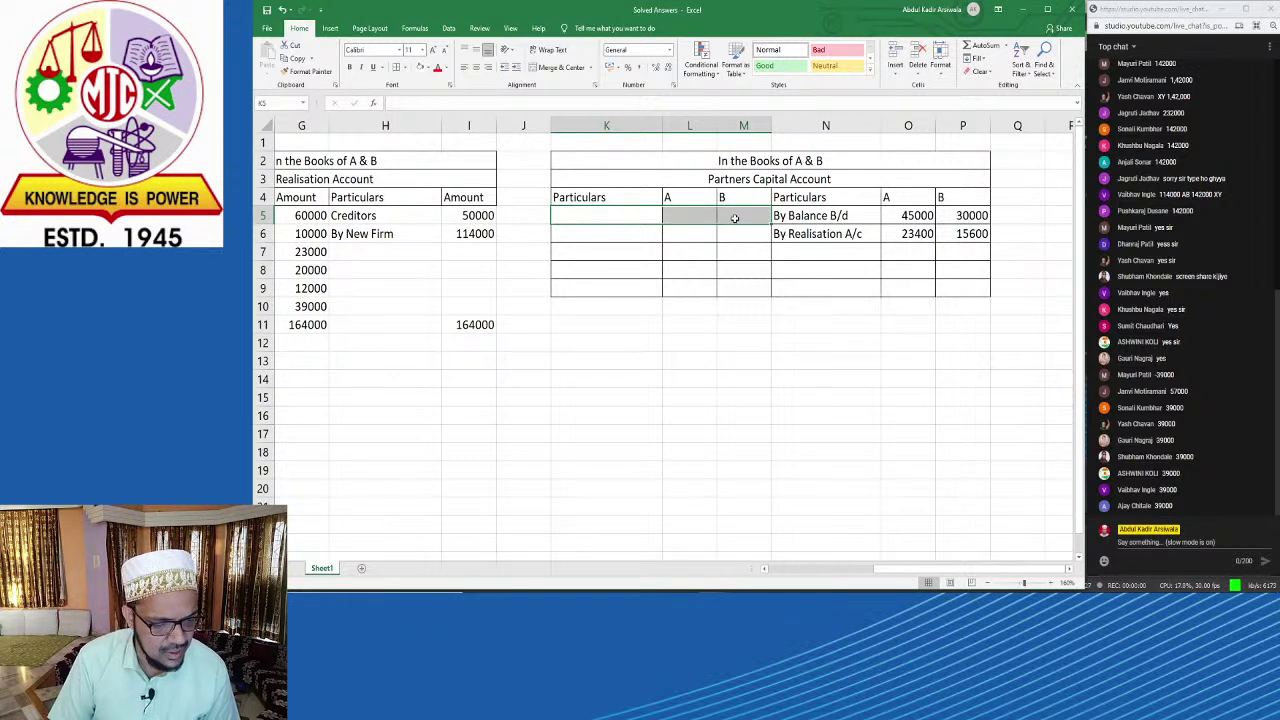
click(414, 238)
click(584, 219)
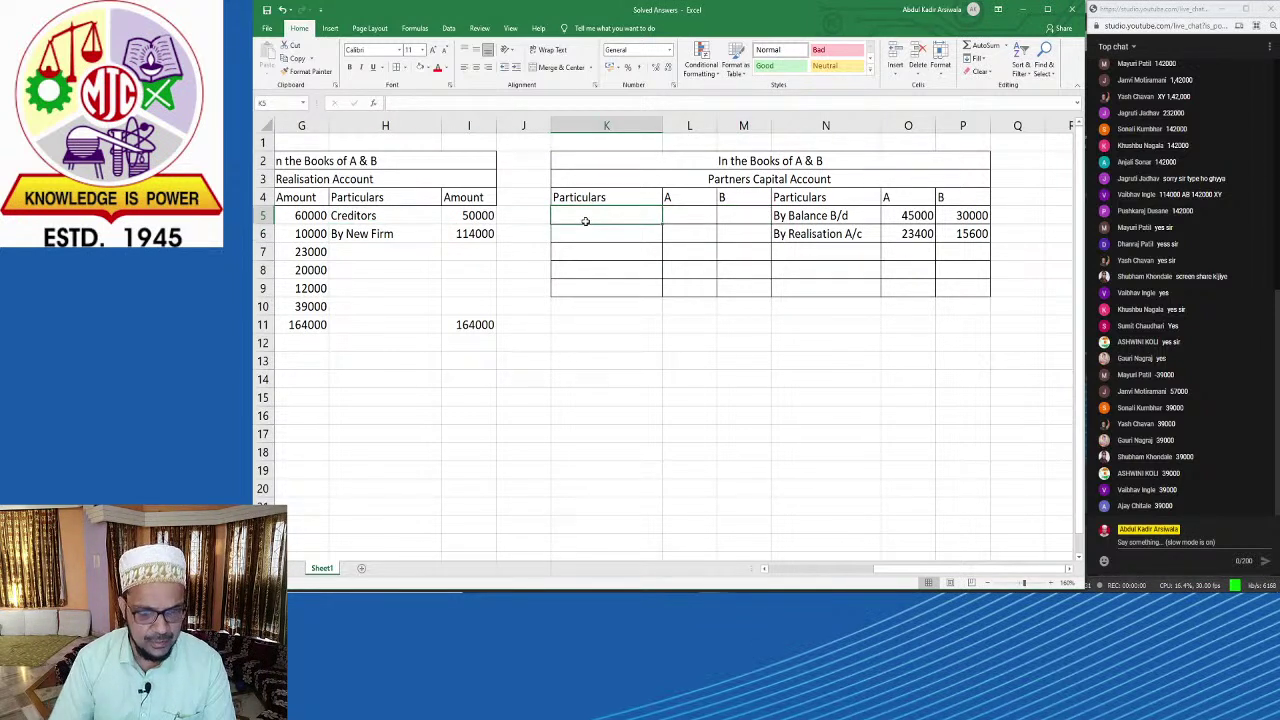
text(To New)
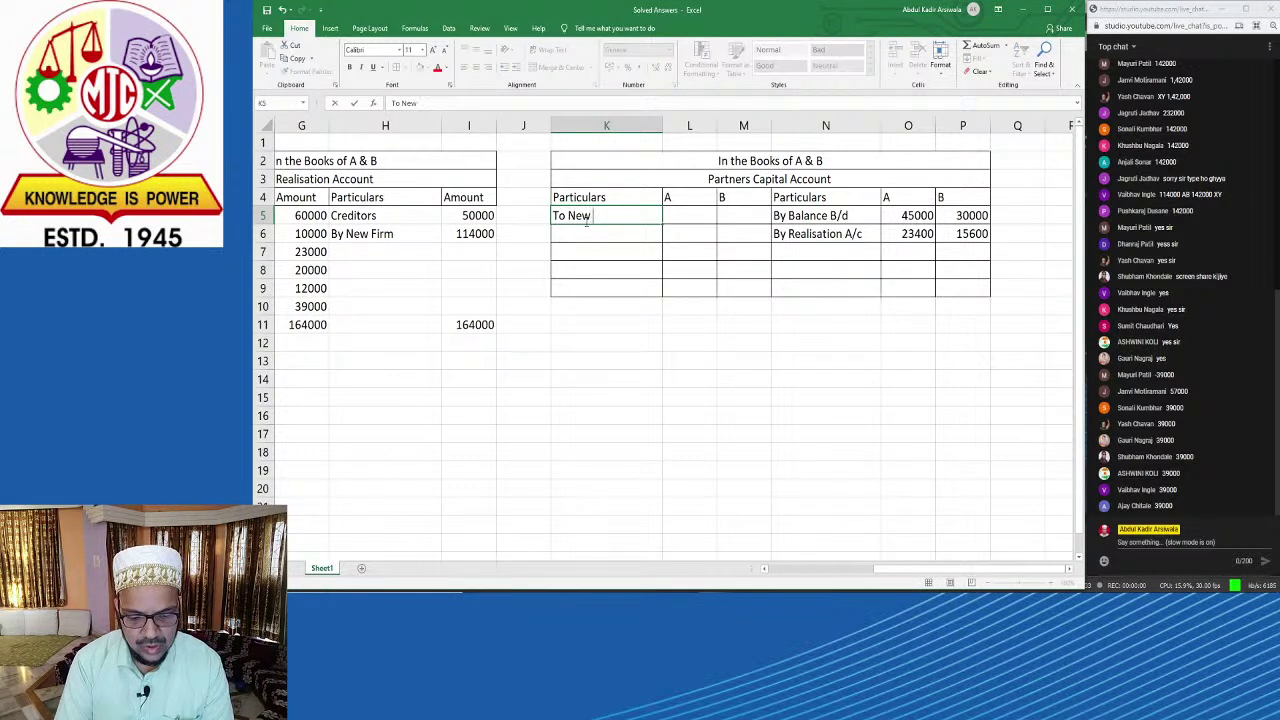
text( Firm A/c)
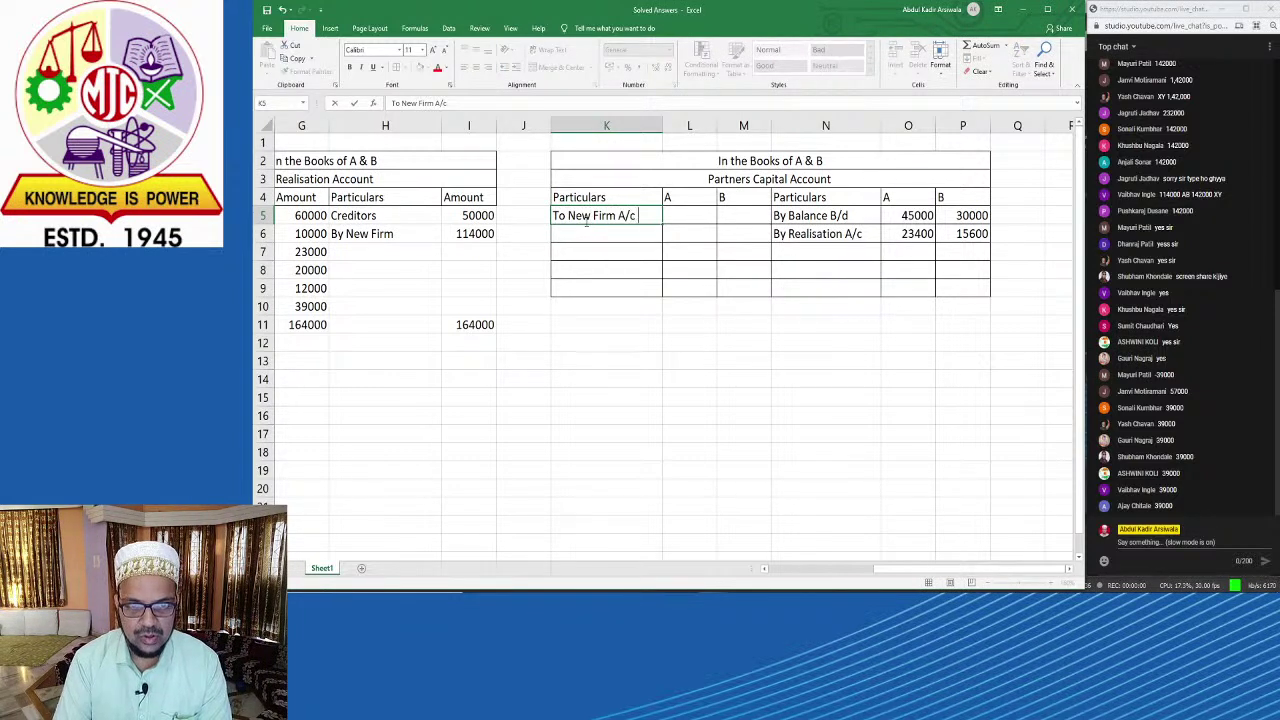
key(Tab)
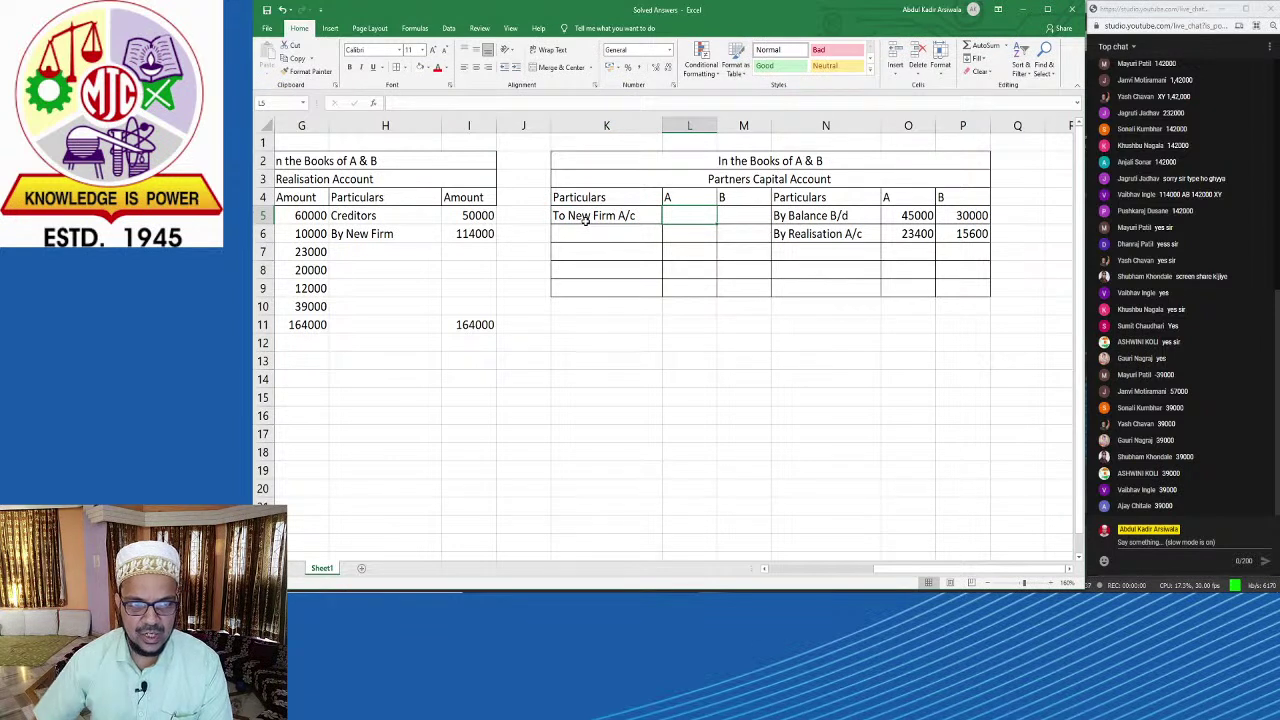
Step: Switch to the Calculator and calculate A's share of the New Firm amount as 114000 ÷ 5 × 3
click(471, 234)
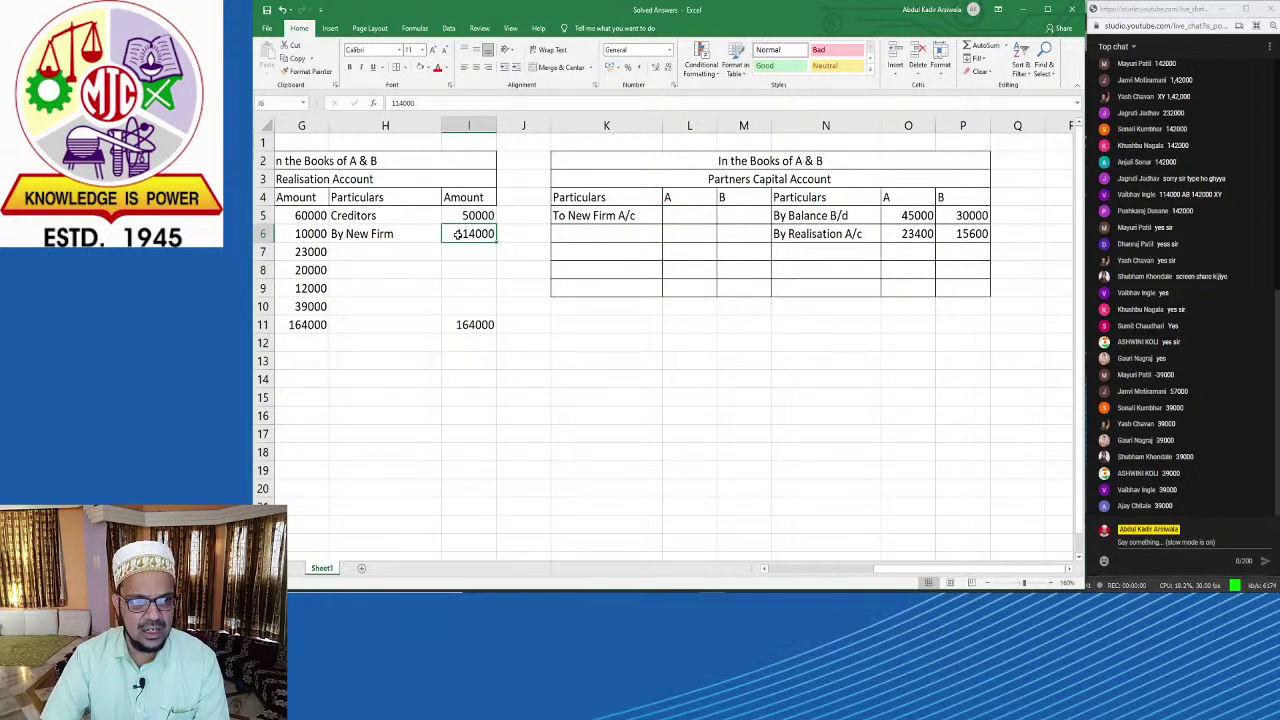
key(alt+Tab)
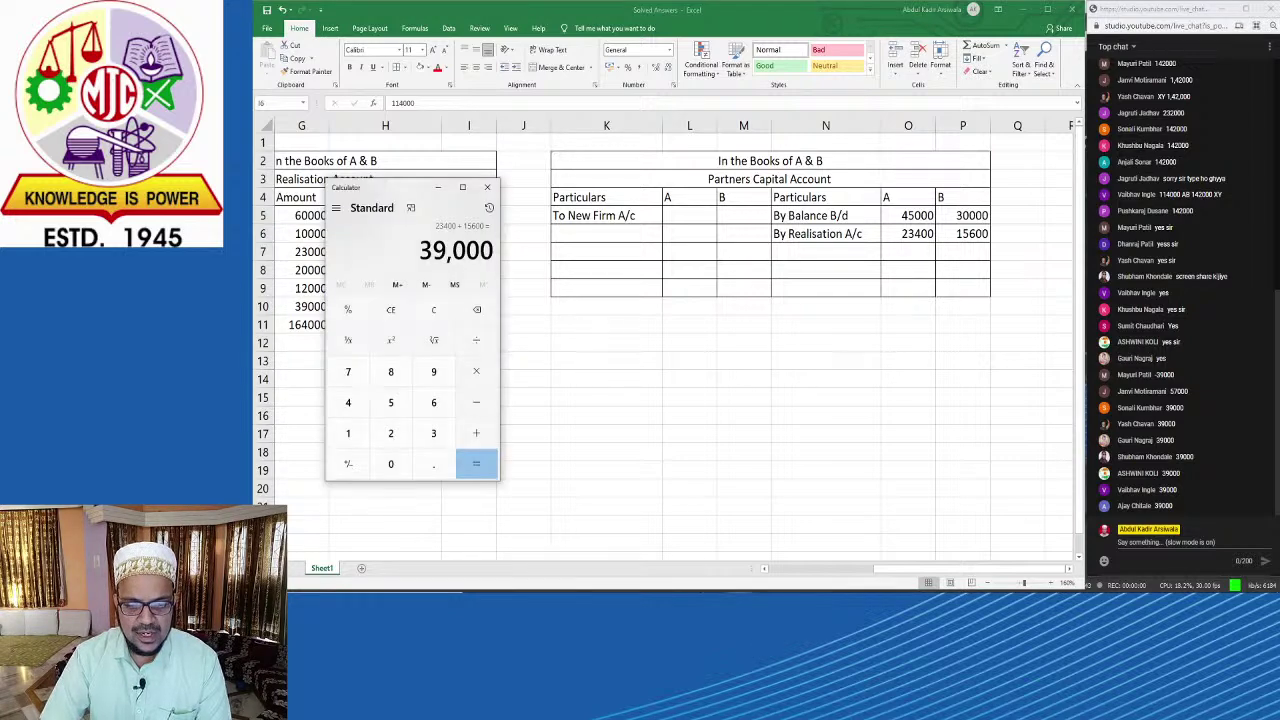
mouse_move(420, 190)
mouse_down()
mouse_move(476, 222)
mouse_move(780, 325)
mouse_move(886, 225)
mouse_move(857, 256)
mouse_move(426, 179)
mouse_up()
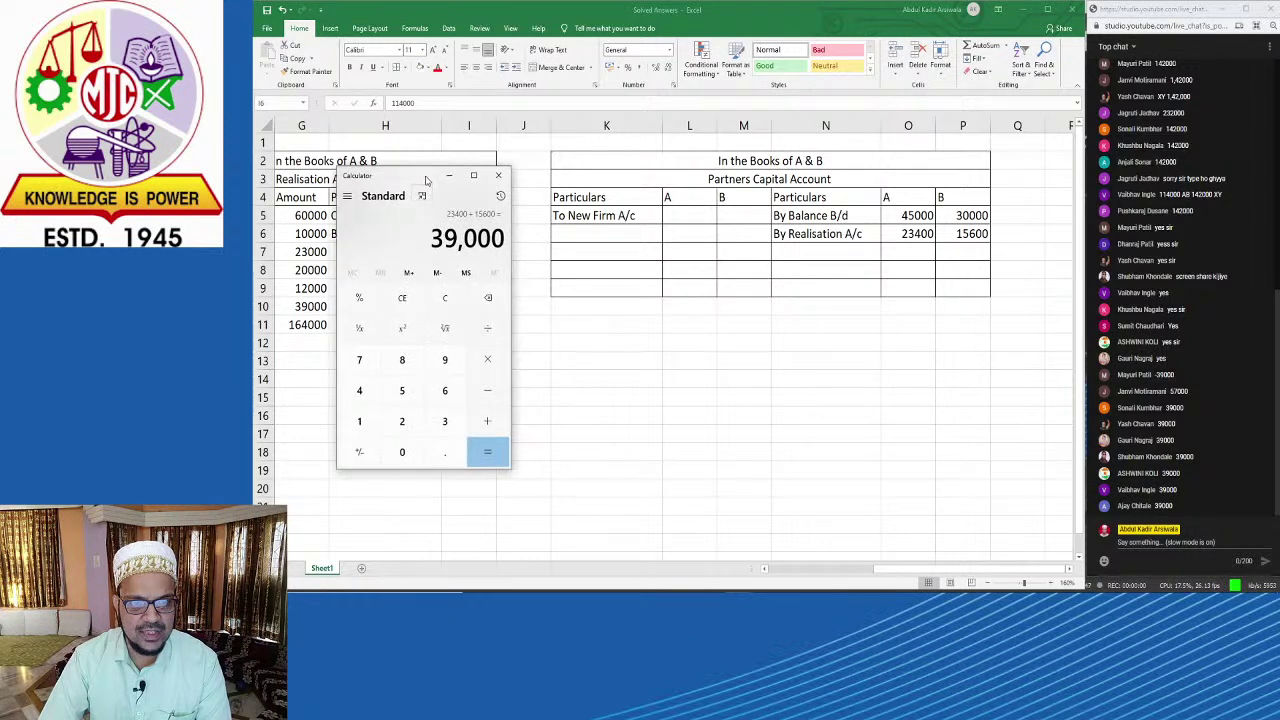
key(Escape)
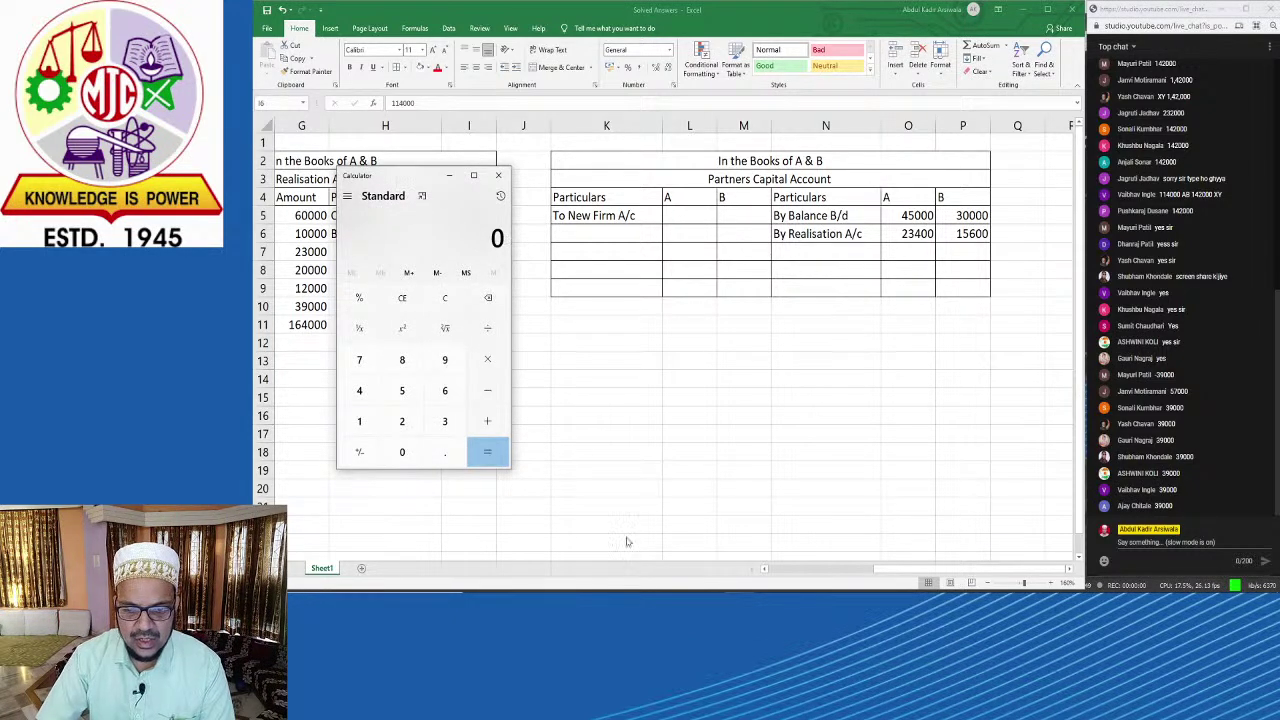
key(alt+Tab)
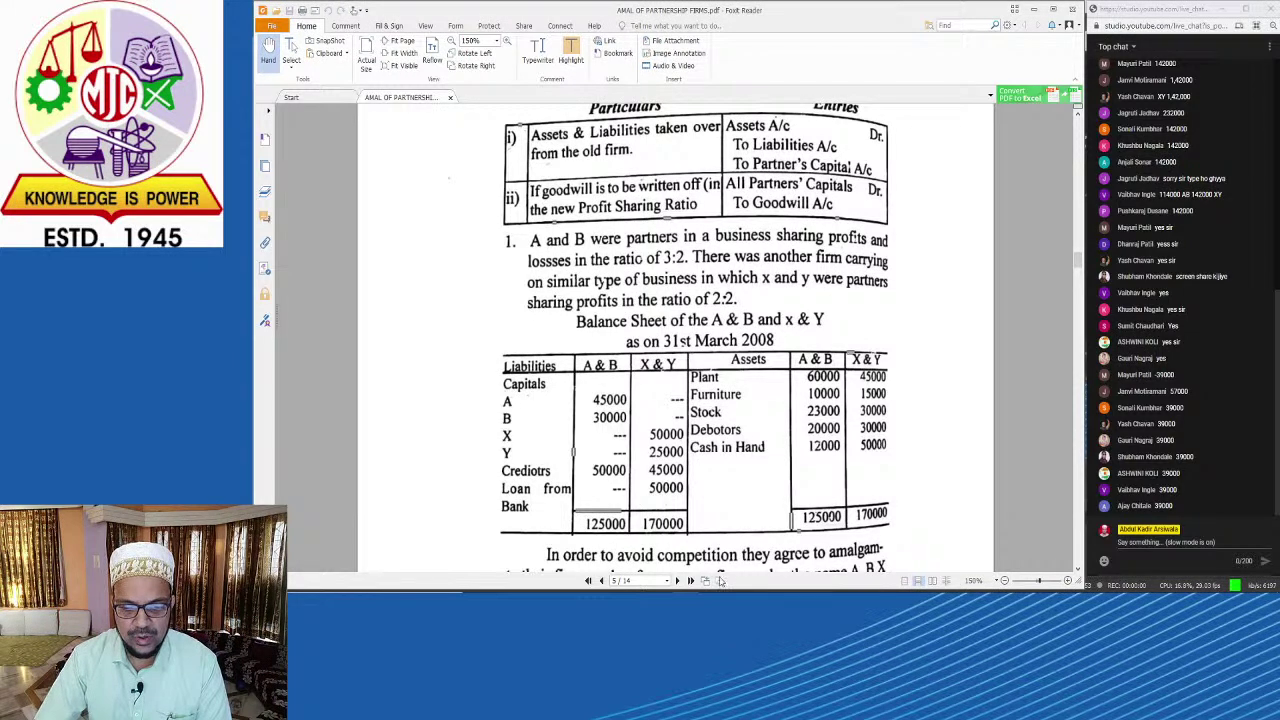
key(alt+Tab)
key(alt+Tab)
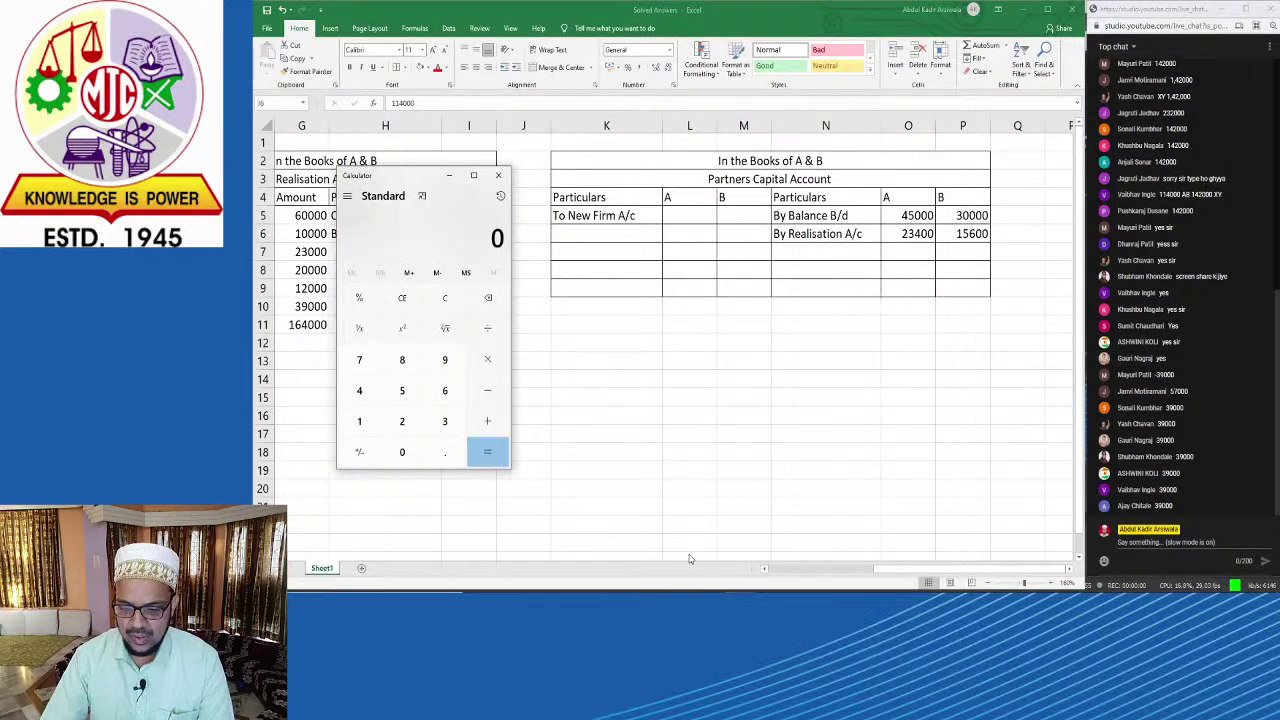
text(114000)
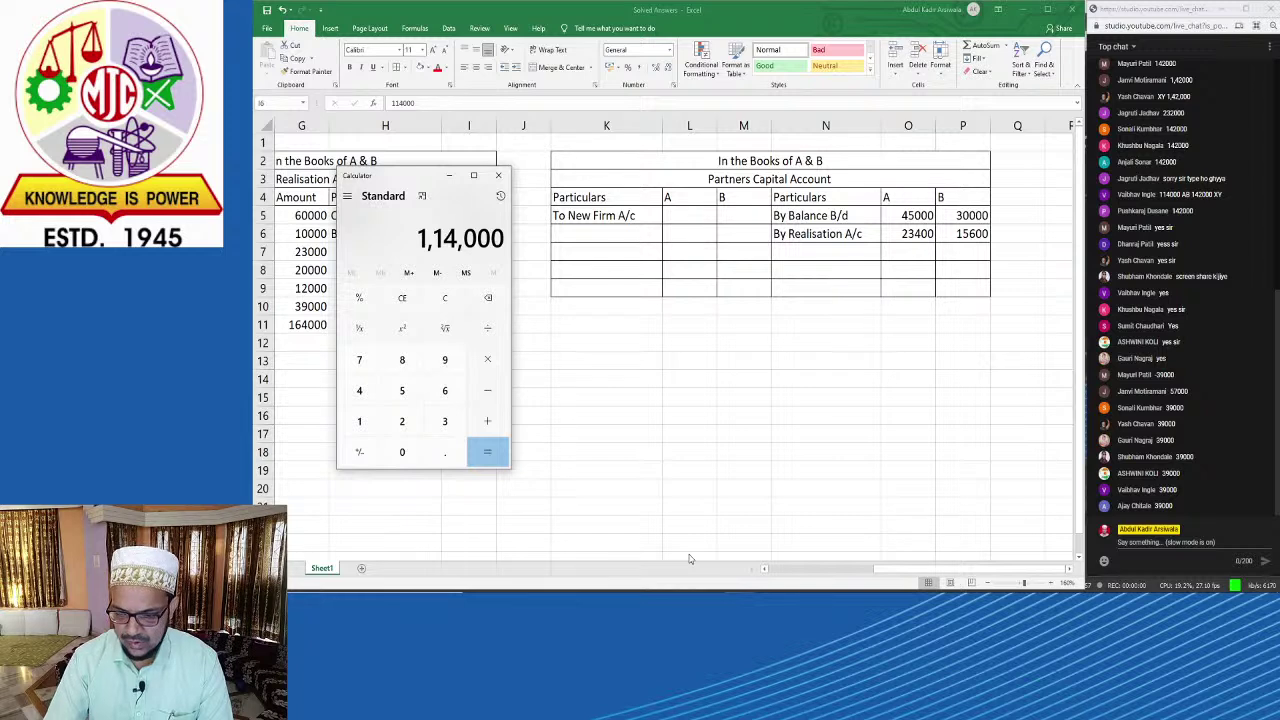
text(/5*)
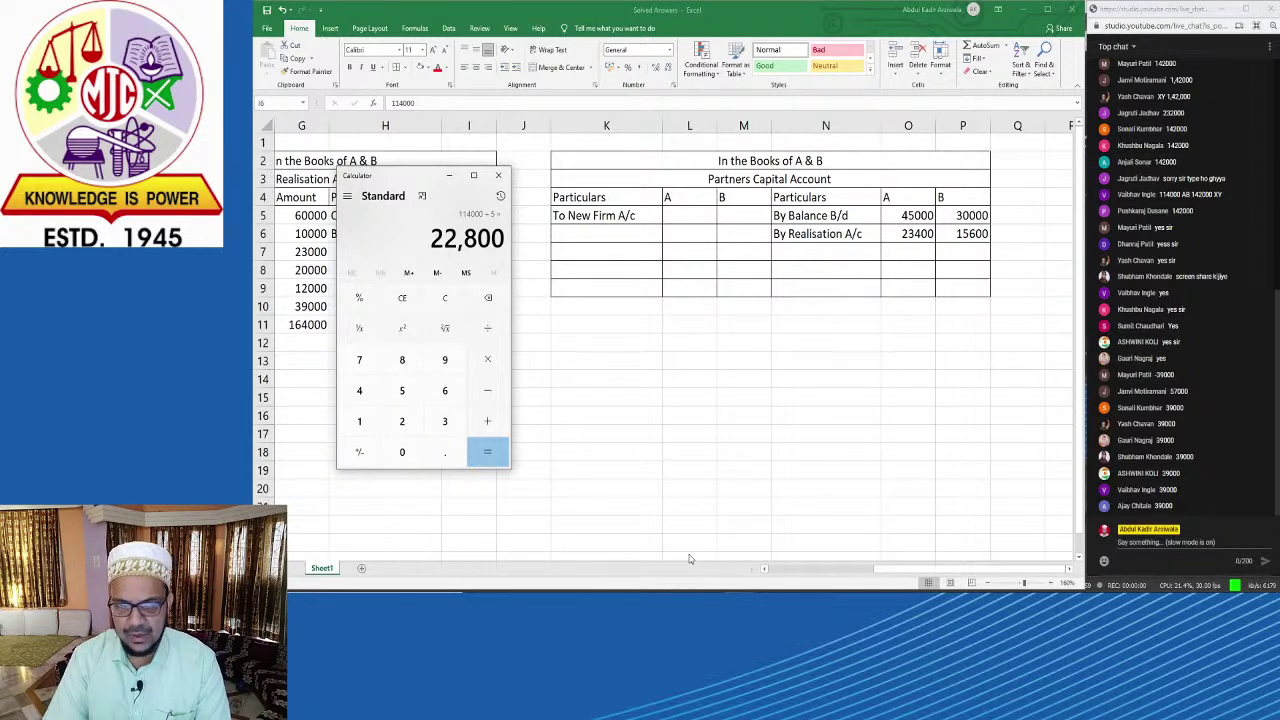
text(3)
key(Return)
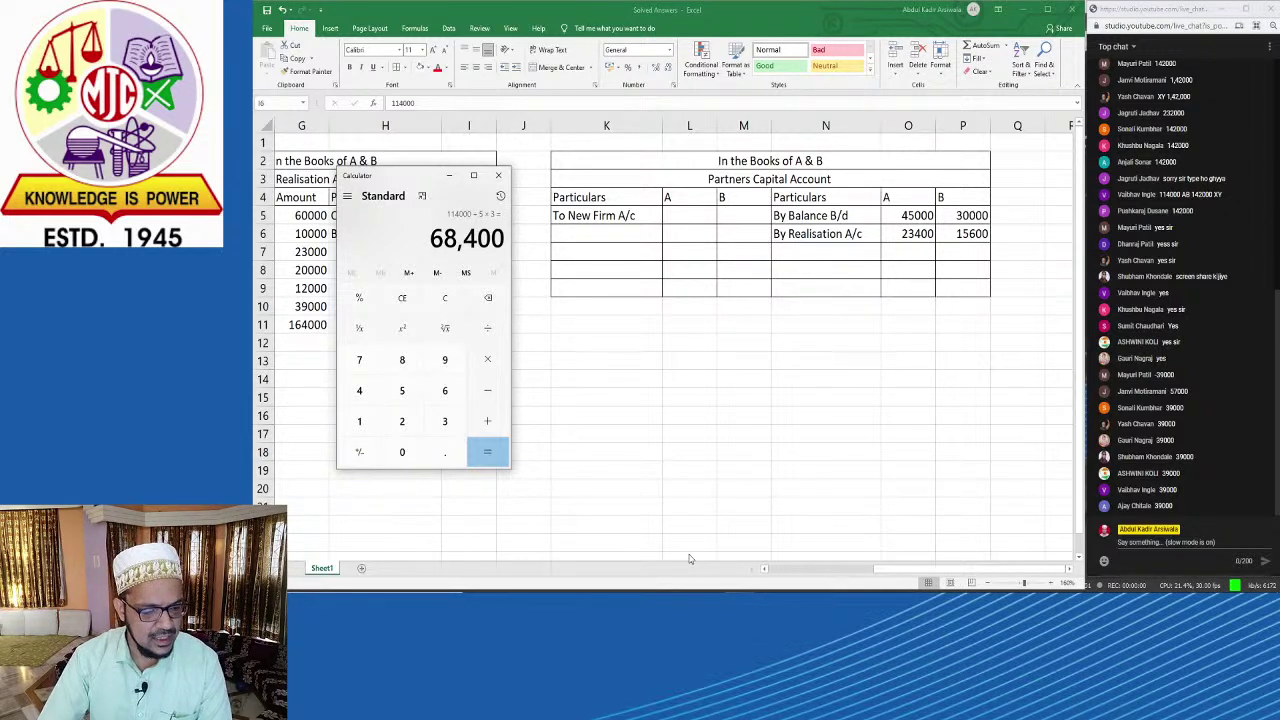
Step: Return to the Excel workbook and enter 68400 in L5 as A's amount in the To New Firm A/c row
key(alt+Tab)
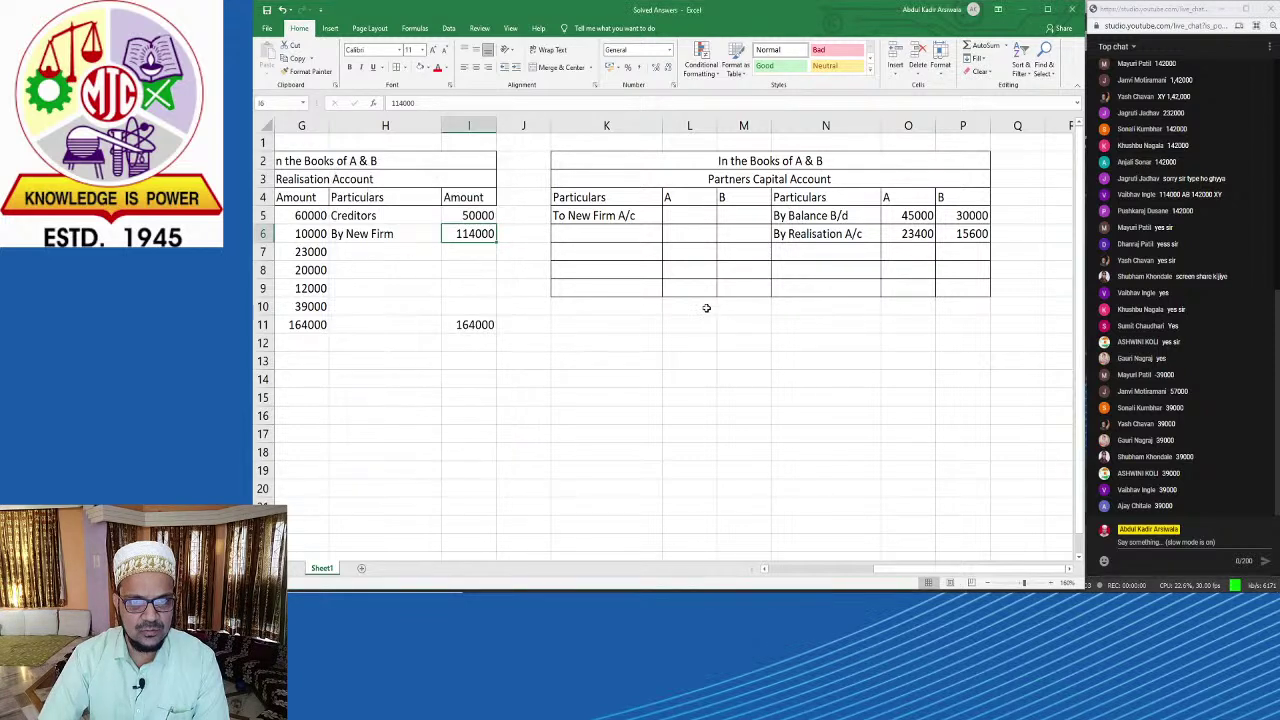
click(699, 222)
text(68)
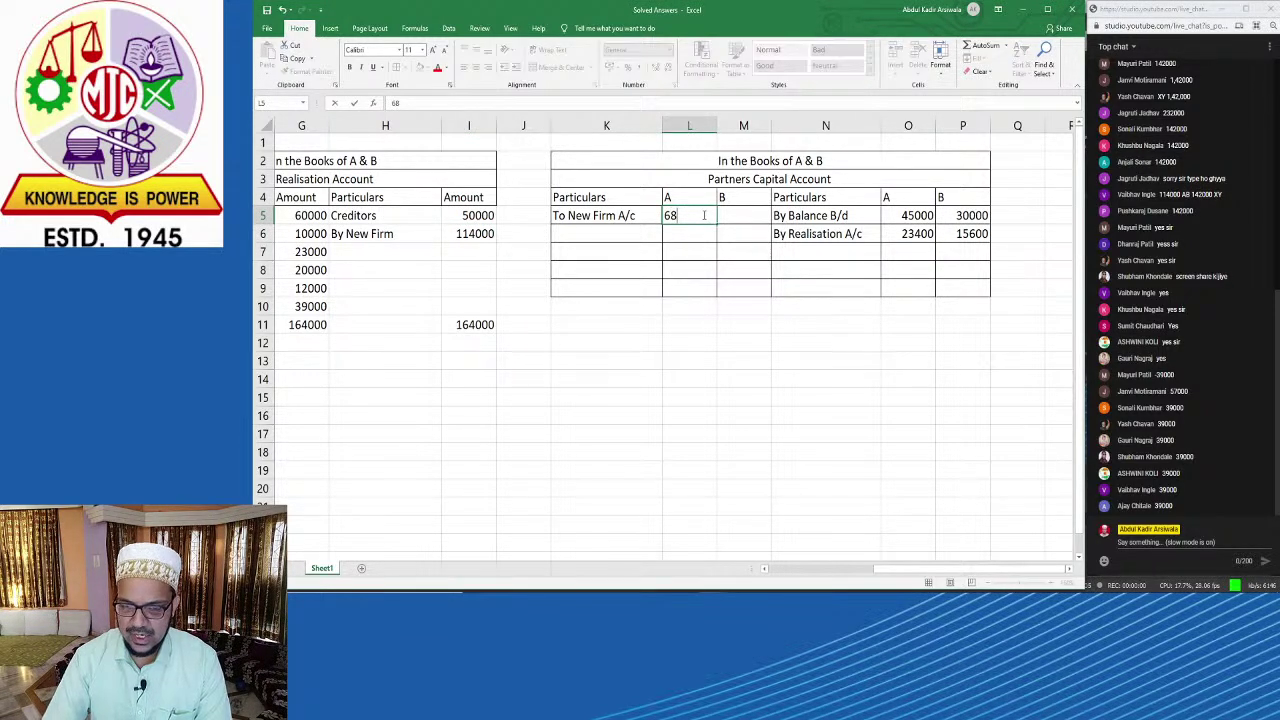
text(400)
key(Tab)
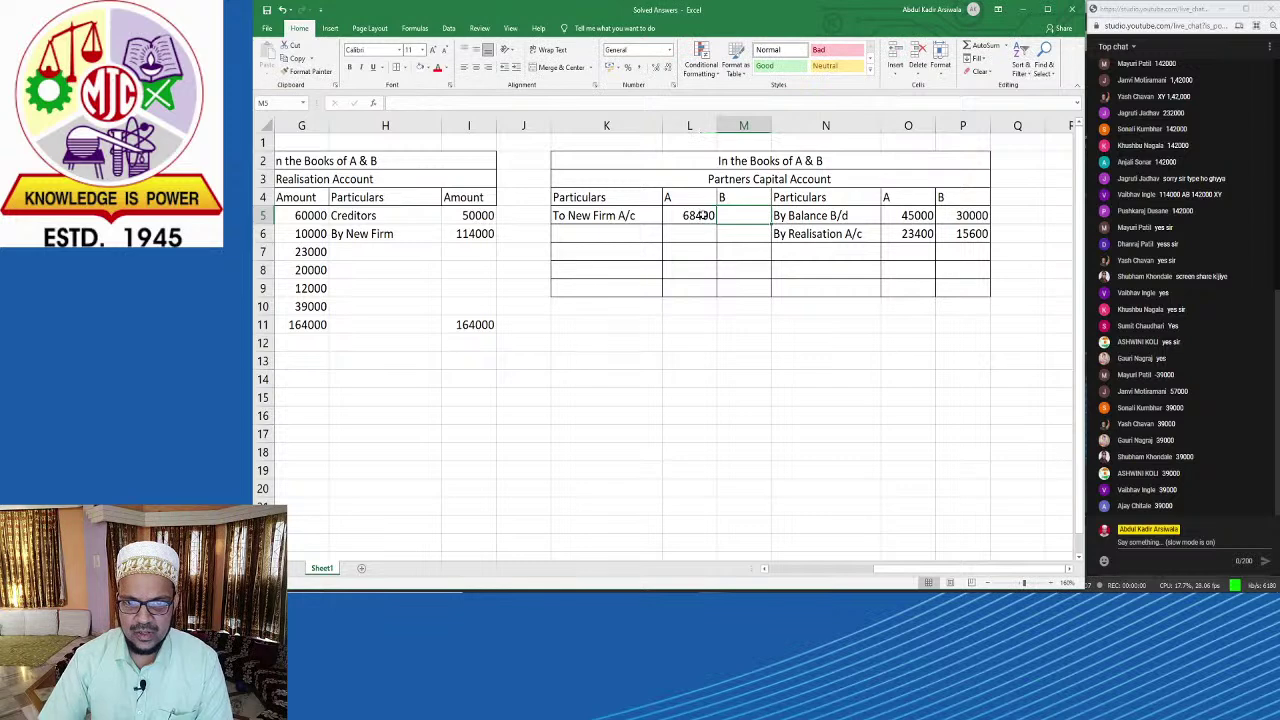
Step: Switch to the Calculator and calculate B's share of the New Firm amount as 114000 ÷ 5 × 2
key(alt+Tab)
key(Escape)
text(1)
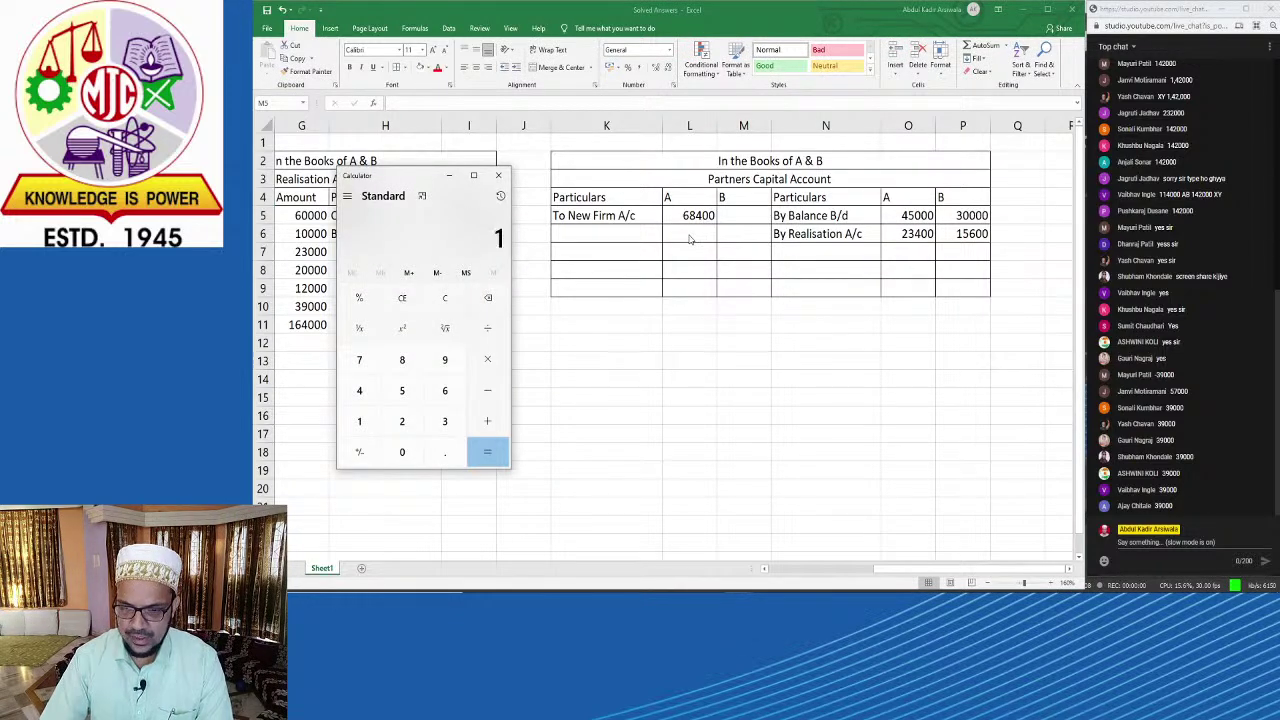
text(140000)
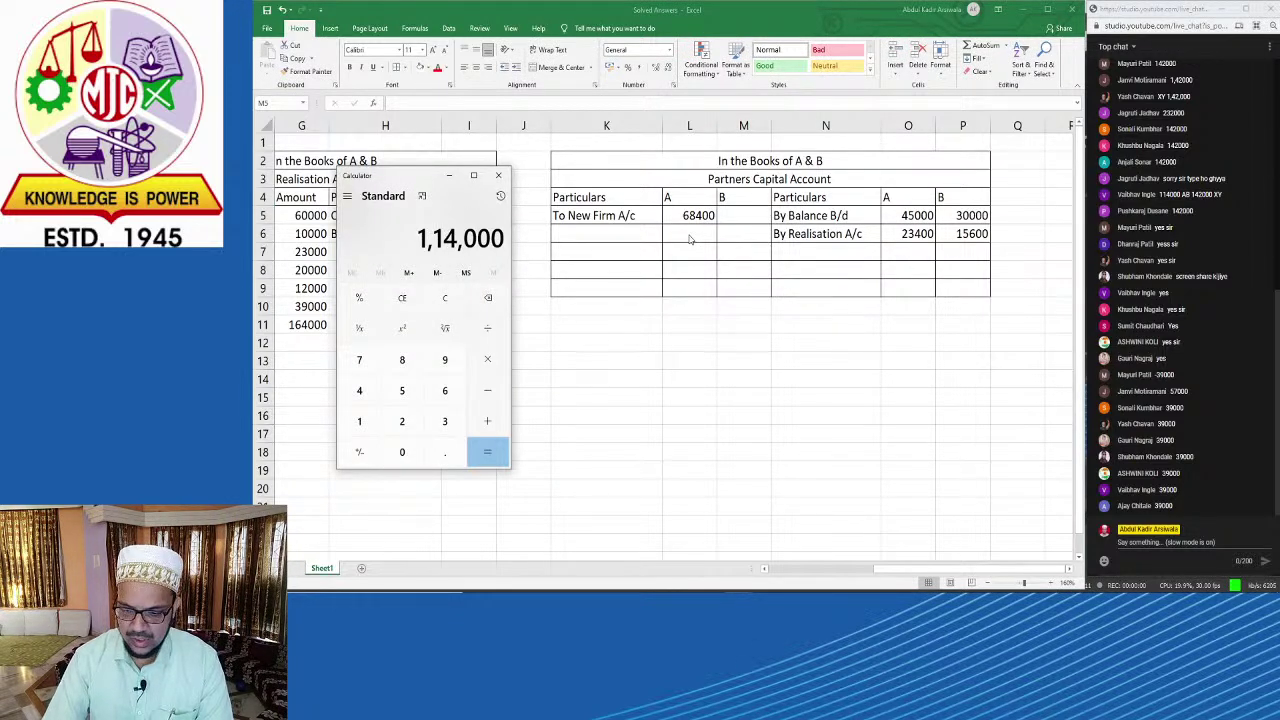
text(/5*2)
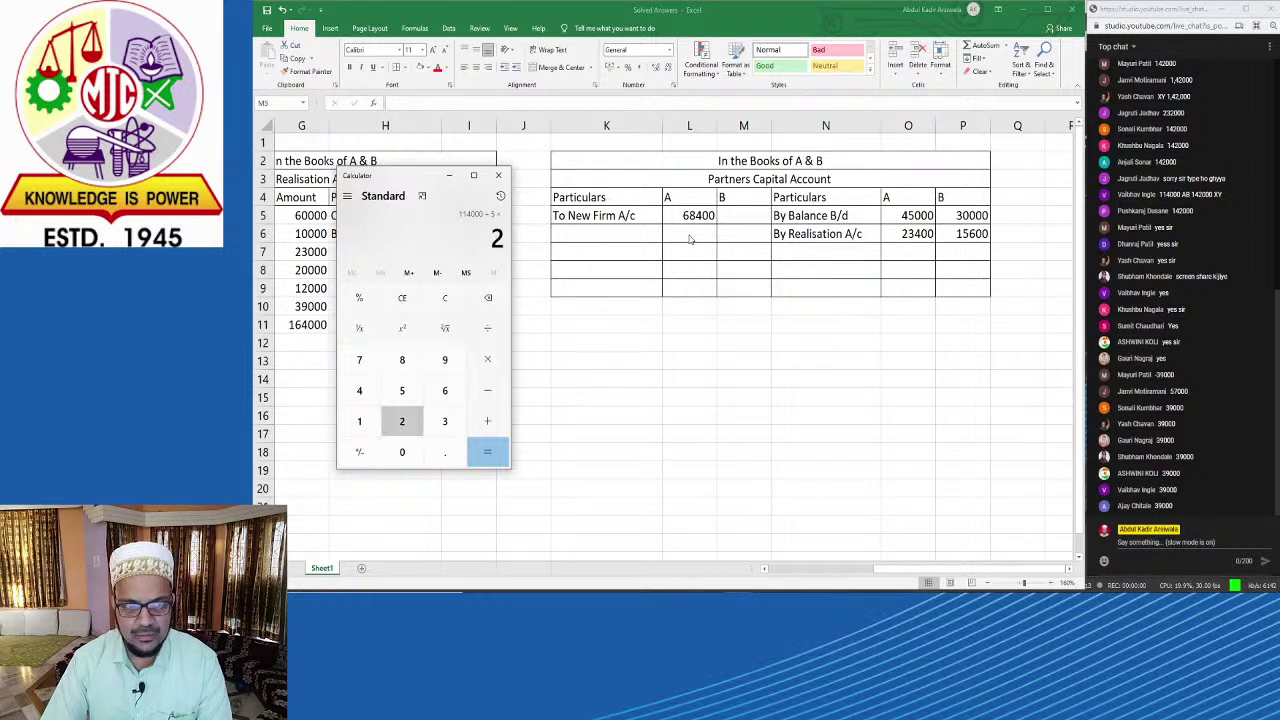
key(Return)
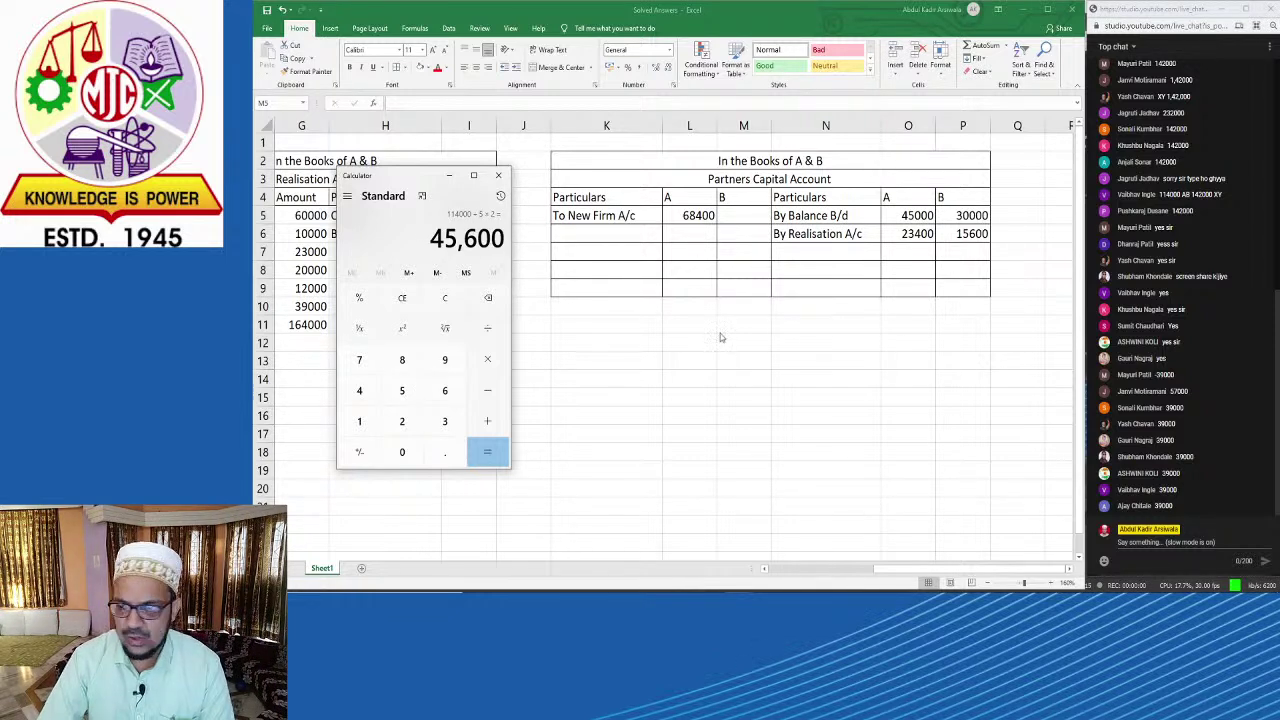
Step: Switch back to the Excel workbook and enter 45600 in M5 as B's amount in the To New Firm A/c row
click(741, 218)
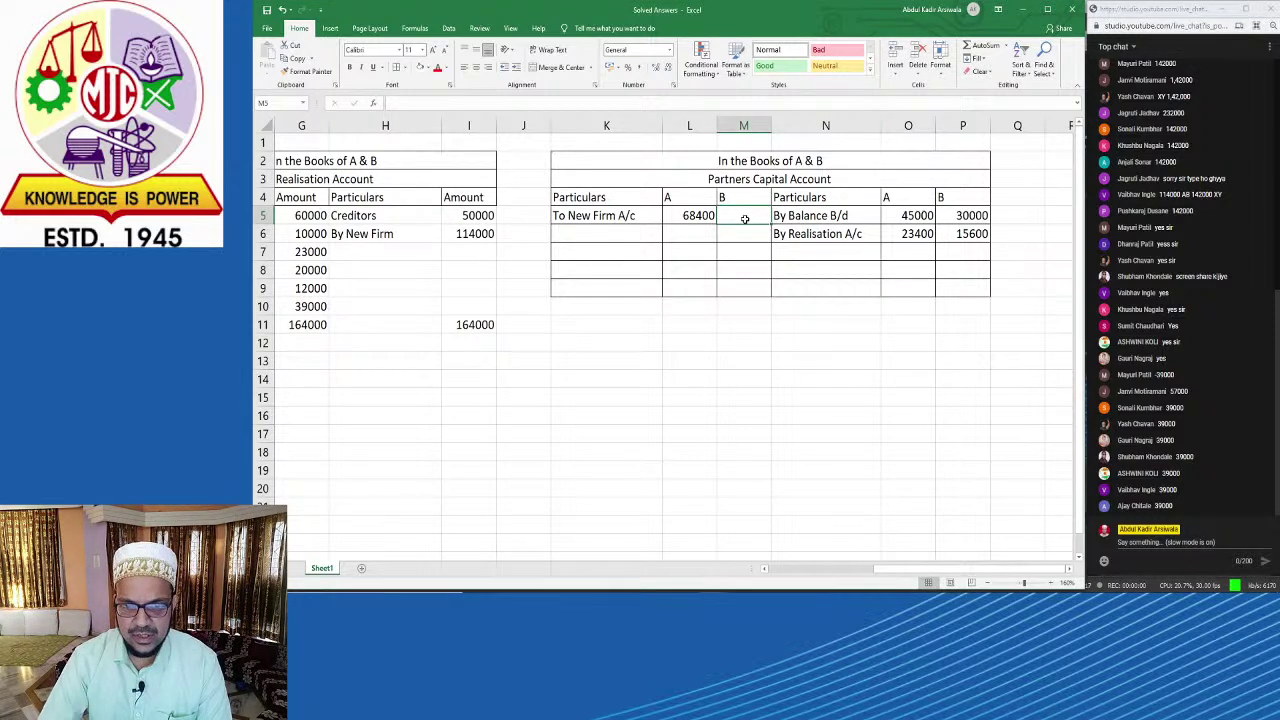
text(45600)
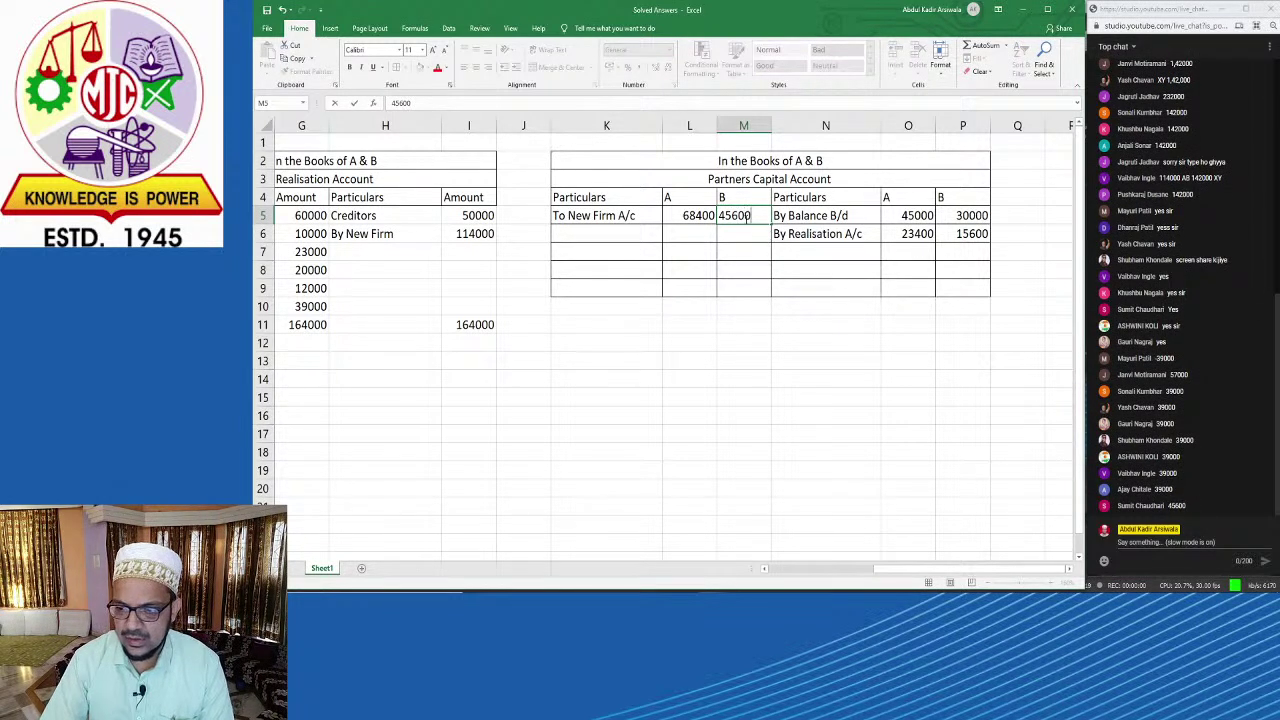
key(Return)
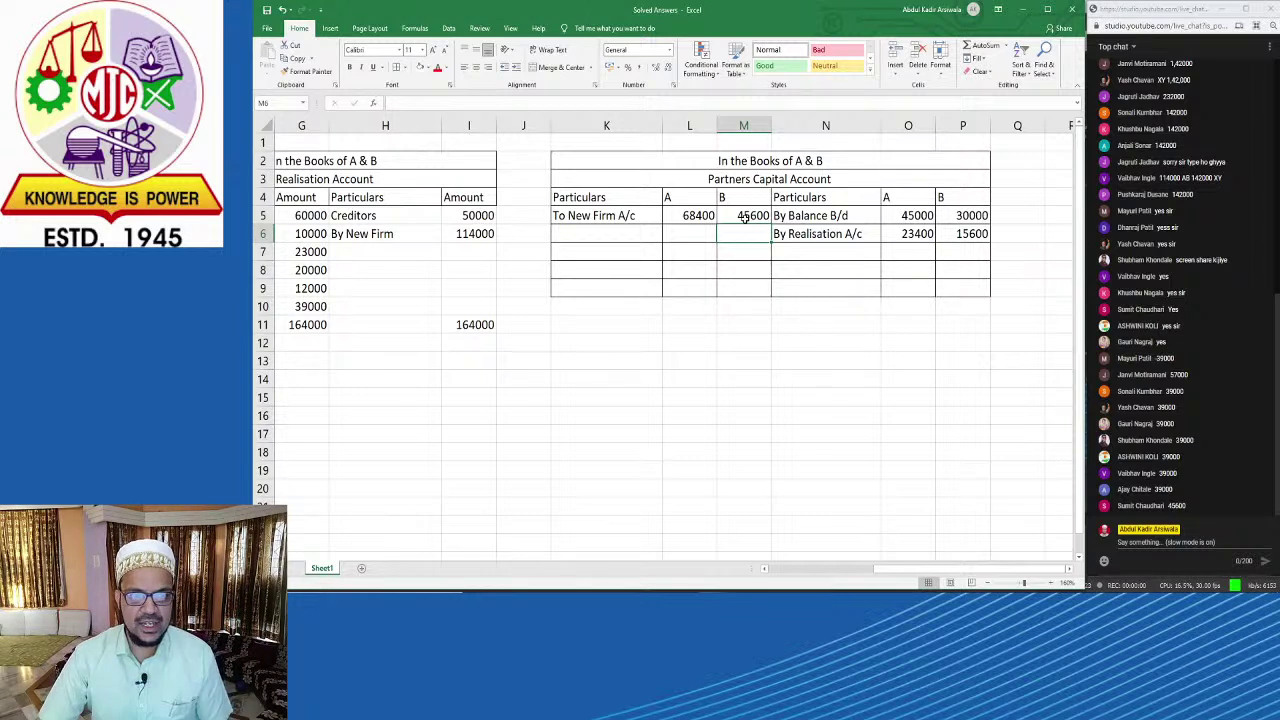
Step: Review the By New Firm amount against the partners' To New Firm shares, the By Realisation A/c row and the empty row 9
click(470, 236)
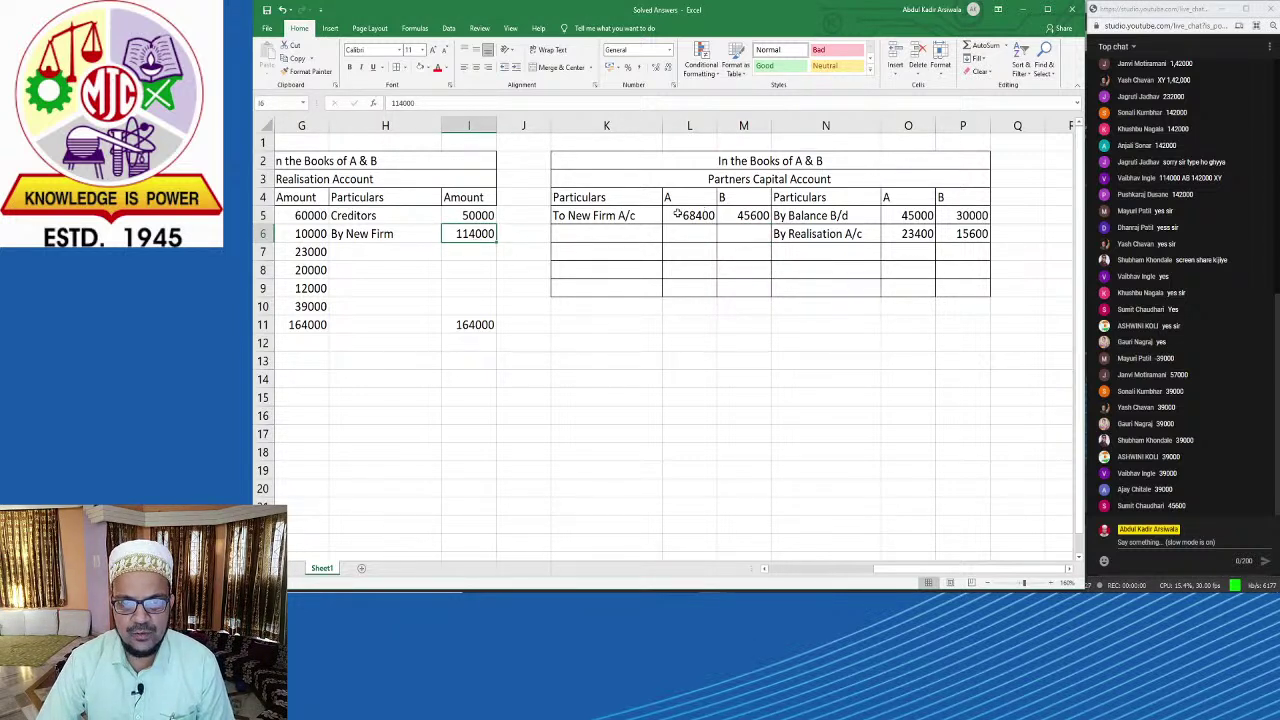
drag(677, 213, 757, 218)
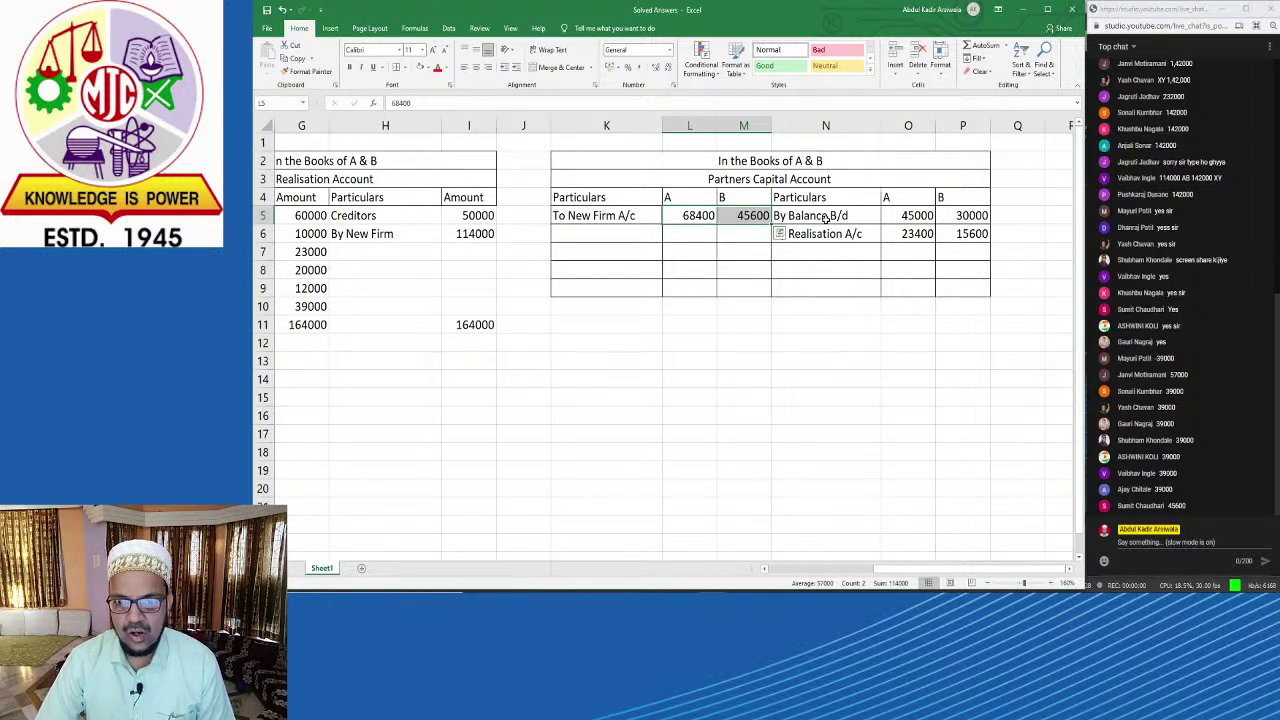
drag(826, 233, 969, 240)
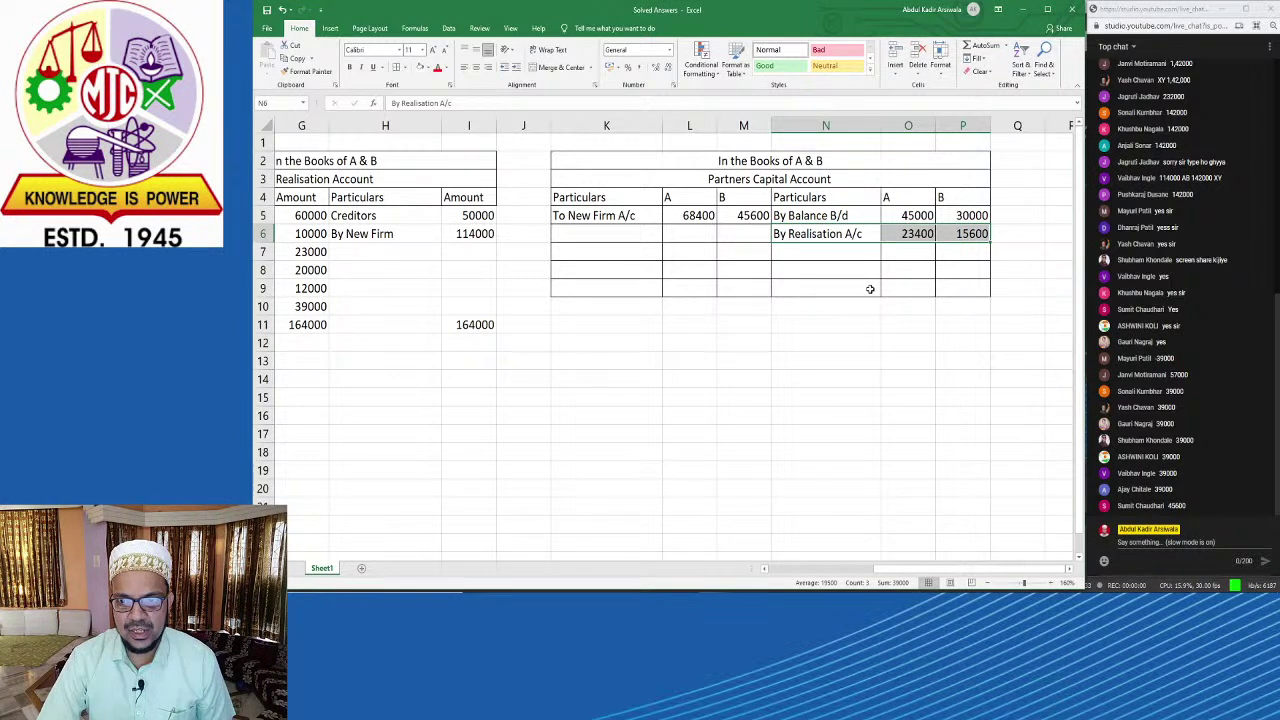
click(681, 284)
drag(681, 284, 955, 281)
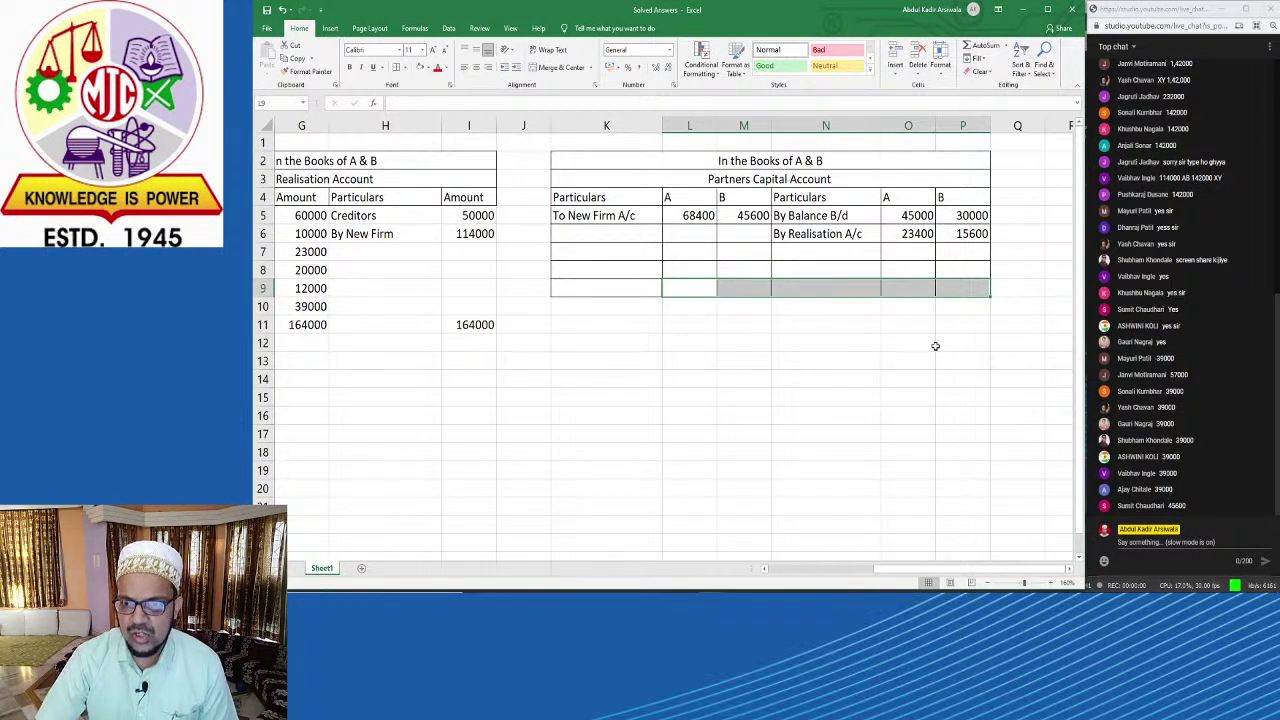
click(908, 378)
drag(911, 292, 909, 277)
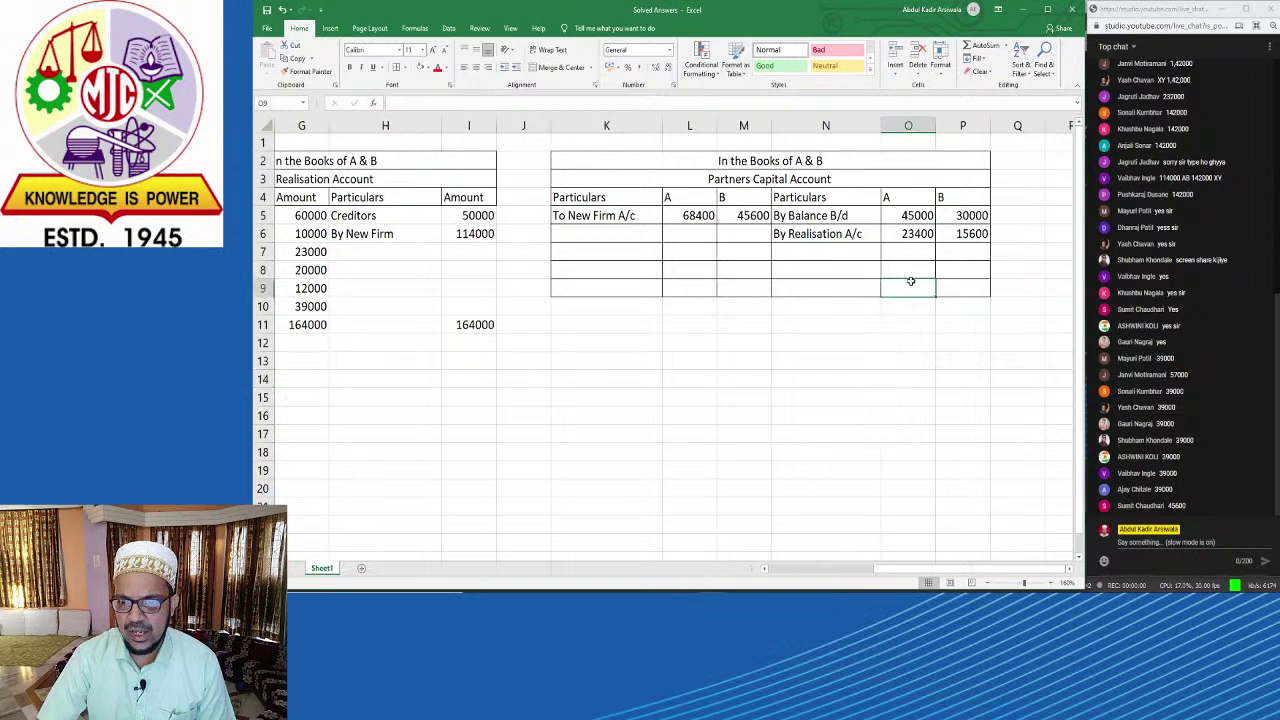
Step: Enter the row 9 totals of the Partners Capital Account on both sides, 68400 for A and 45600 for B
click(908, 378)
click(684, 289)
text(68400)
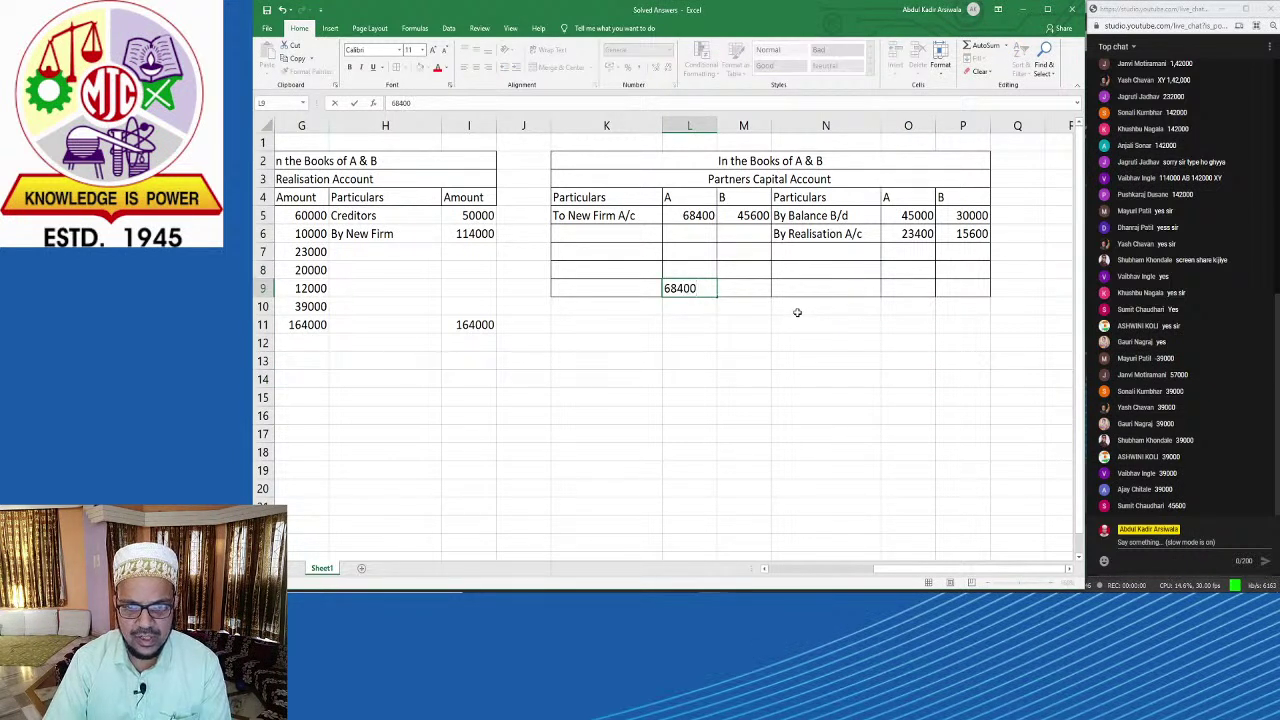
key(Tab)
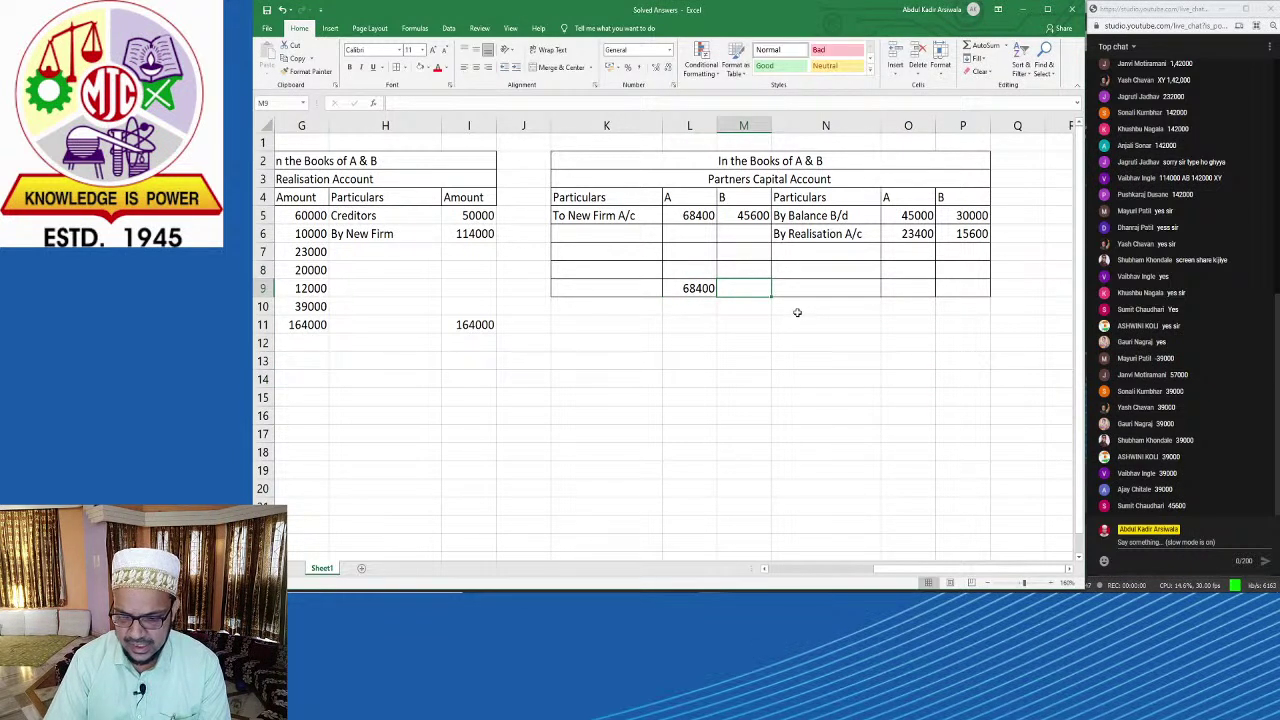
text(45600)
key(Tab)
key(Tab)
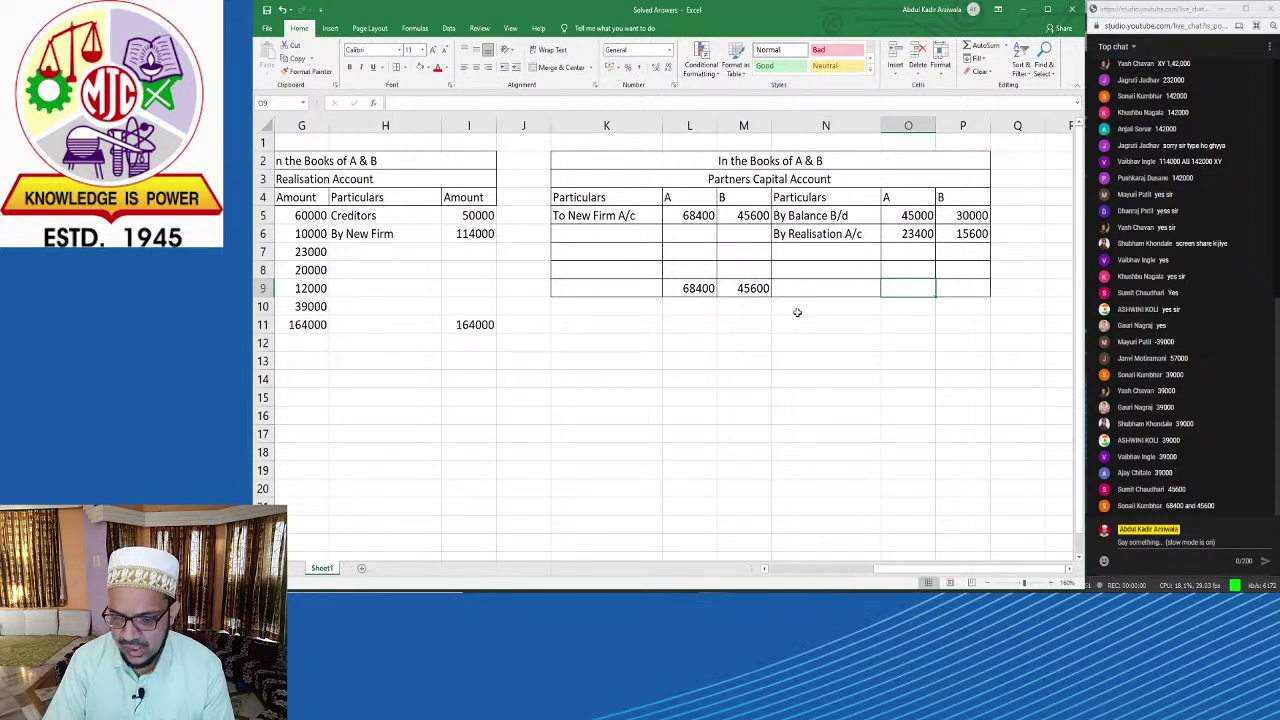
text(68400)
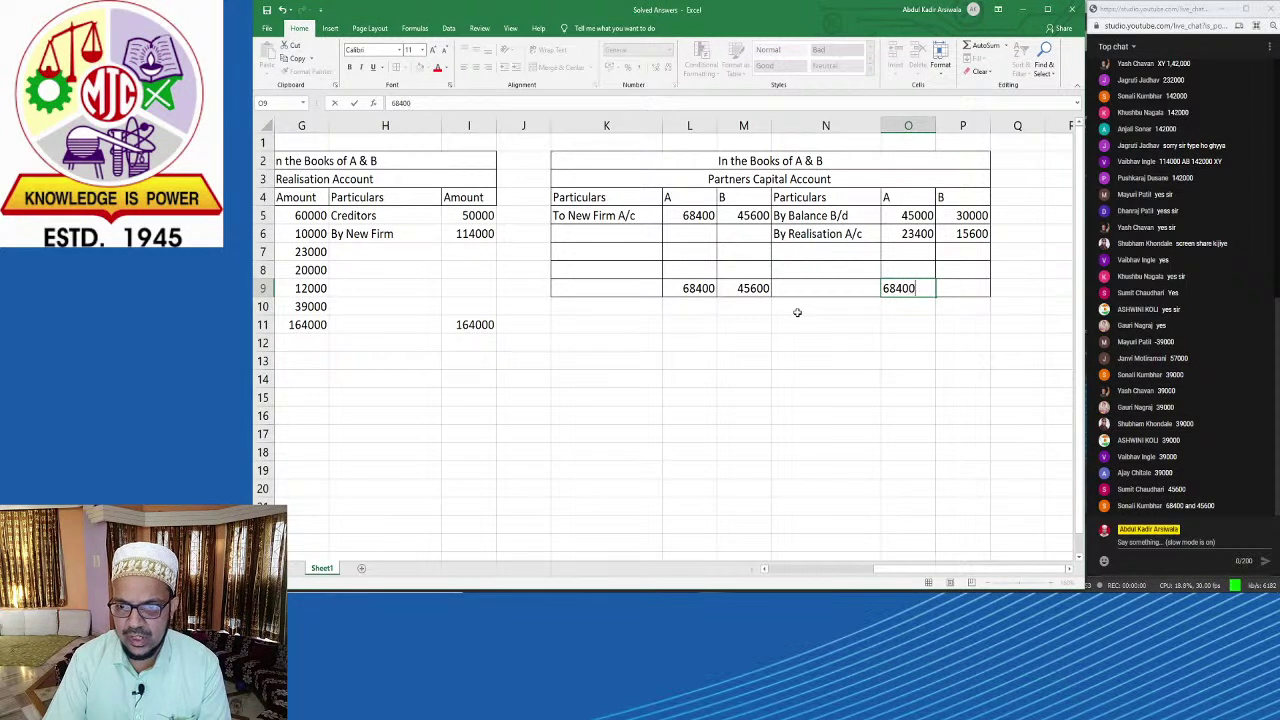
key(Tab)
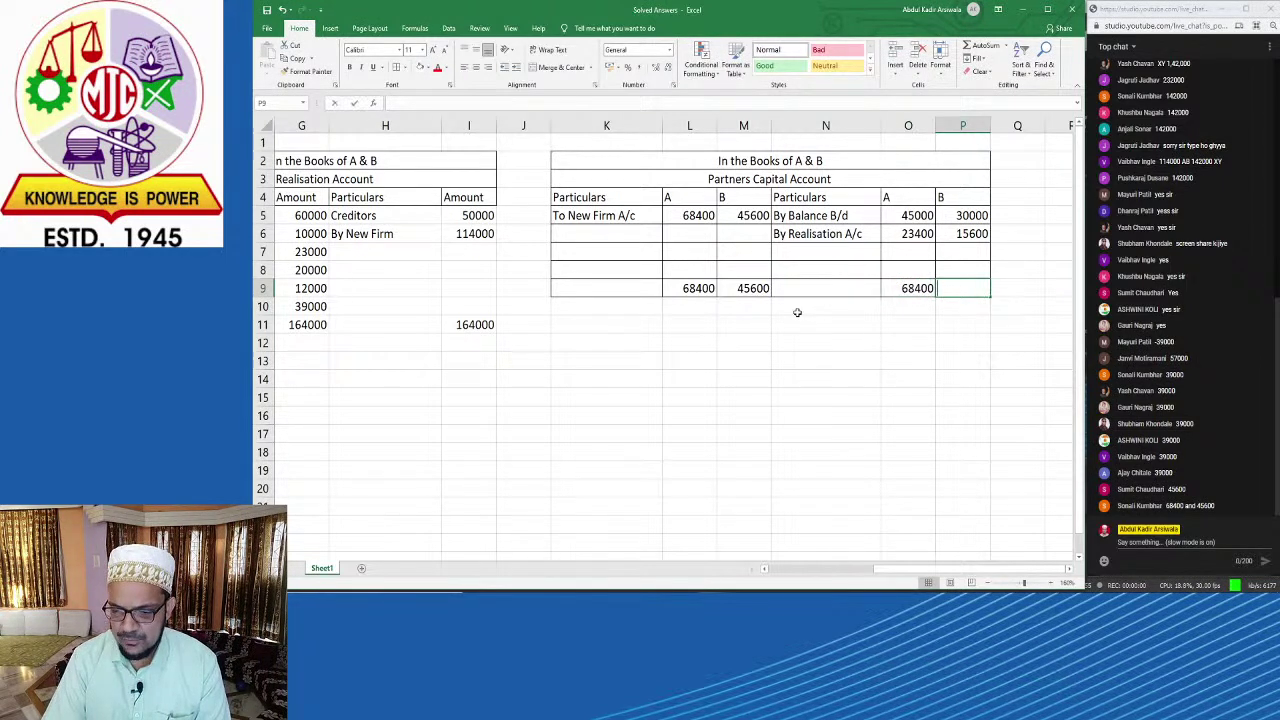
text(45600)
key(Return)
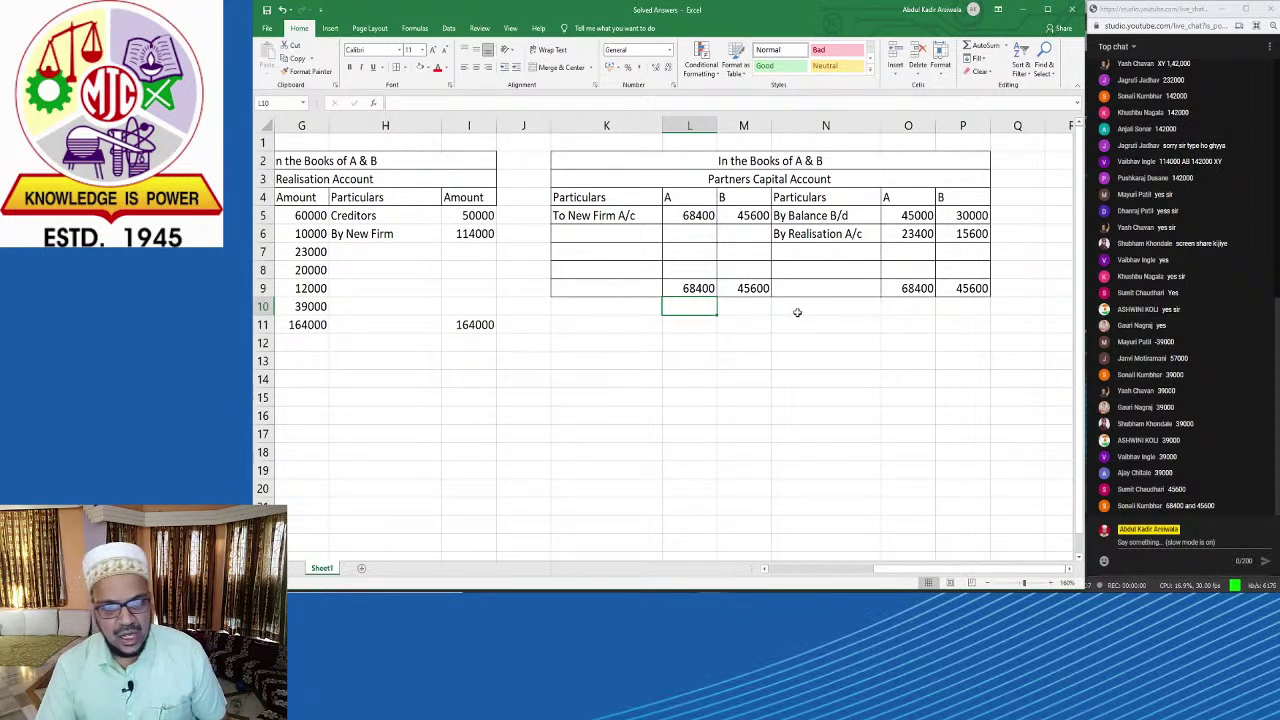
Step: Apply borders to all cells of the Realisation Account table, F2:I11
drag(916, 570, 814, 578)
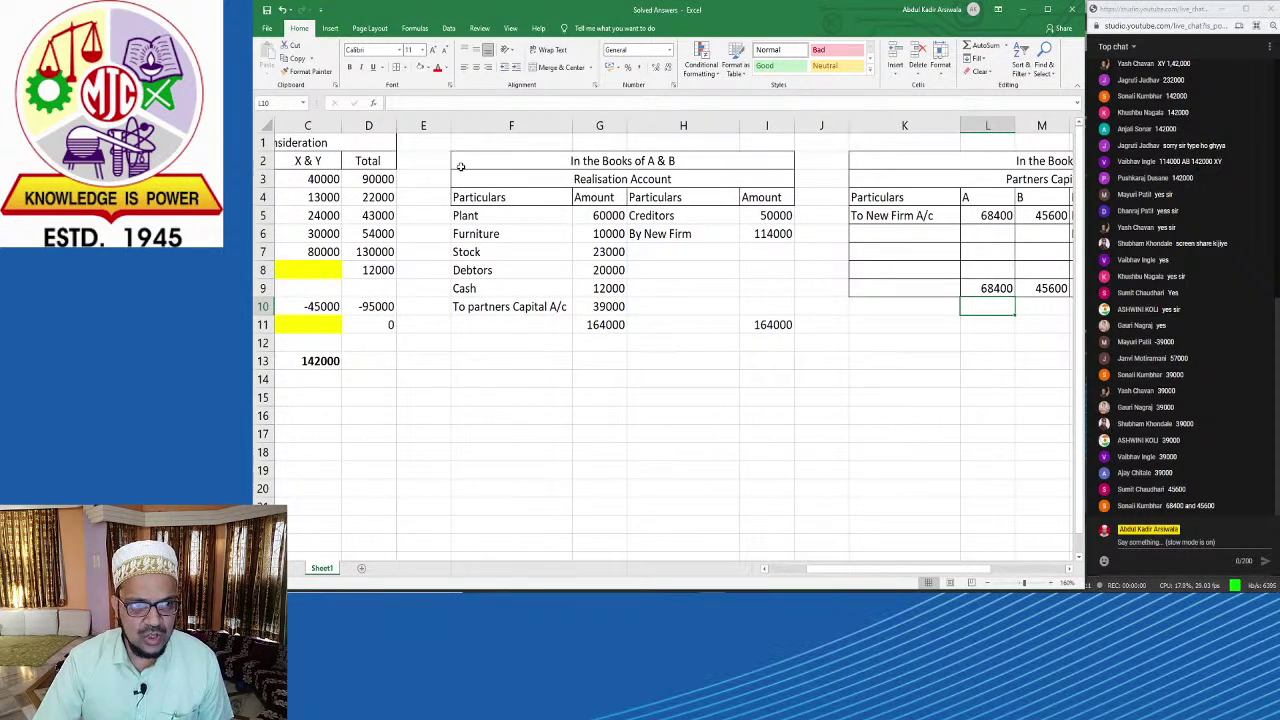
mouse_move(461, 166)
mouse_down()
mouse_move(790, 290)
mouse_move(700, 360)
mouse_move(790, 328)
mouse_up()
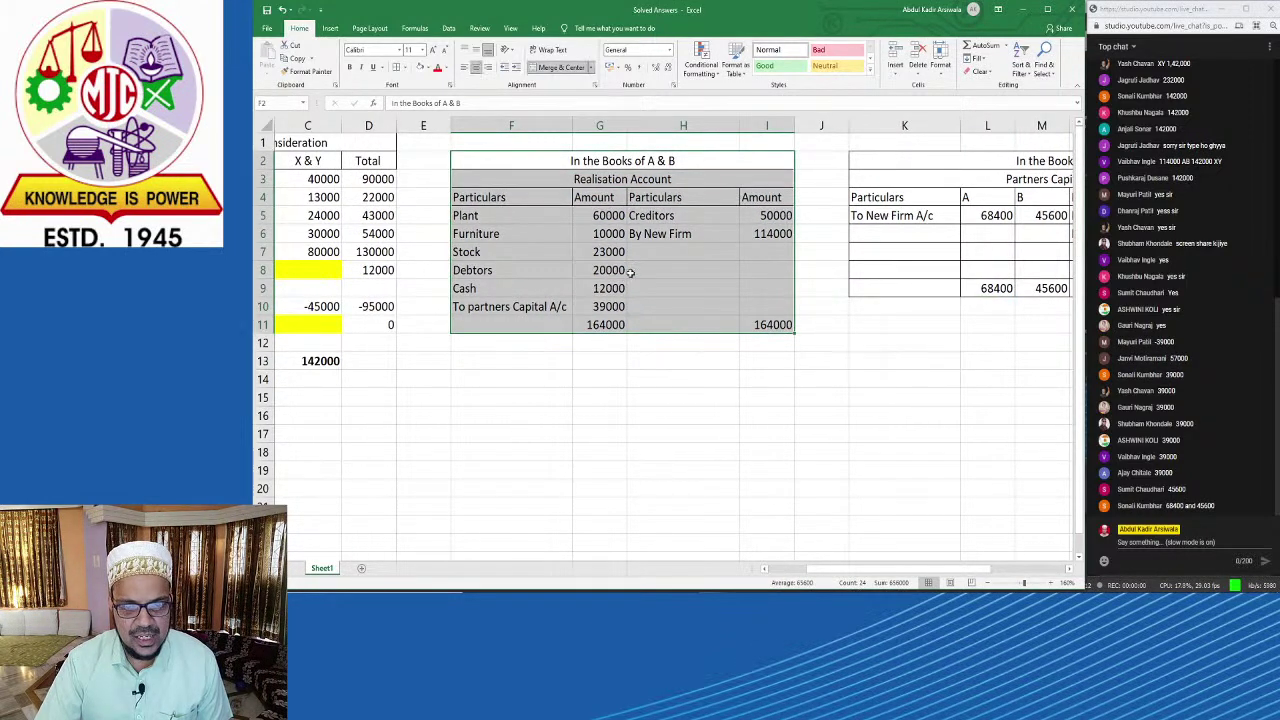
click(396, 67)
click(622, 436)
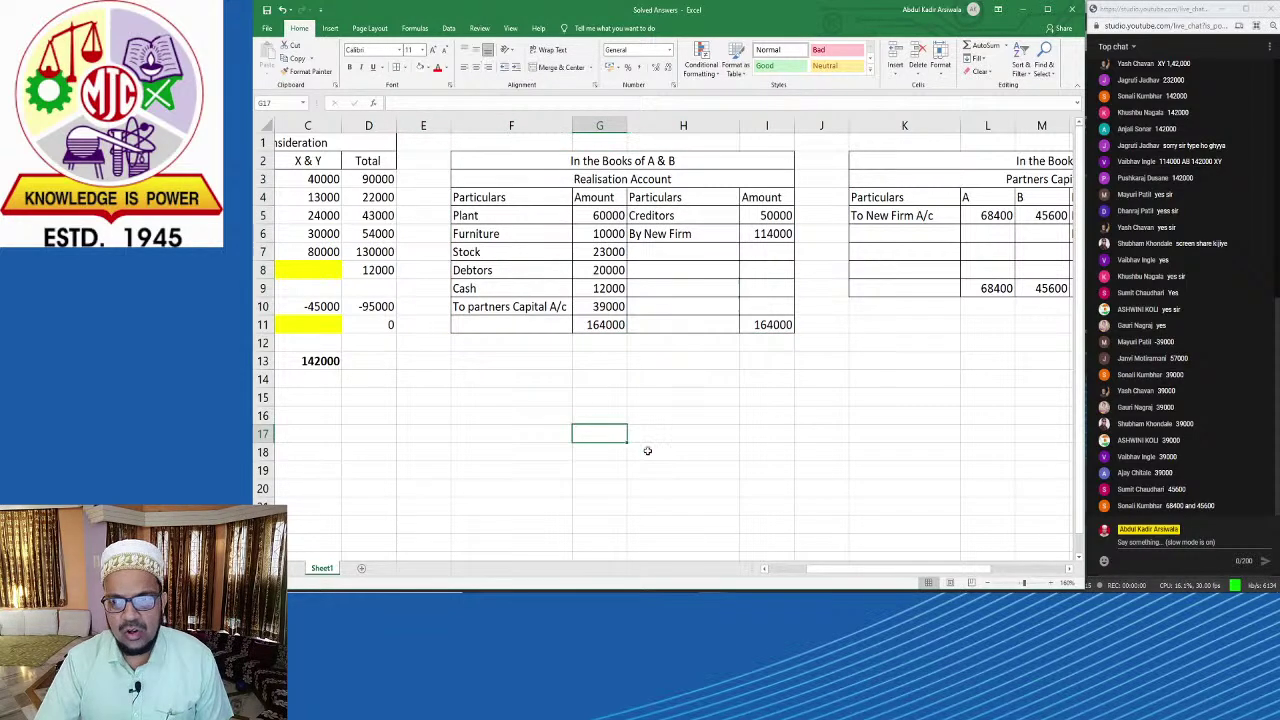
Step: Enter 83500 in L21 and 58500 in M21 below the Partners Capital Account and check the two amounts' sum
drag(832, 570, 860, 556)
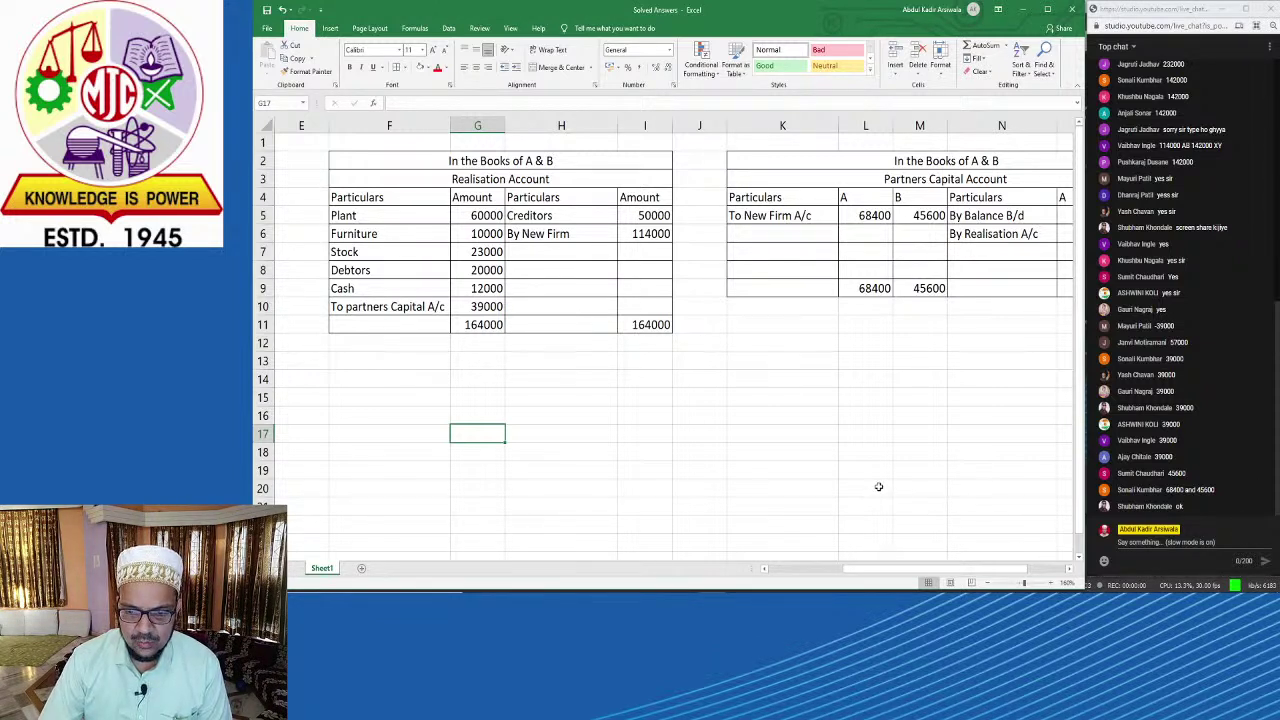
click(865, 455)
click(865, 474)
click(866, 489)
click(868, 508)
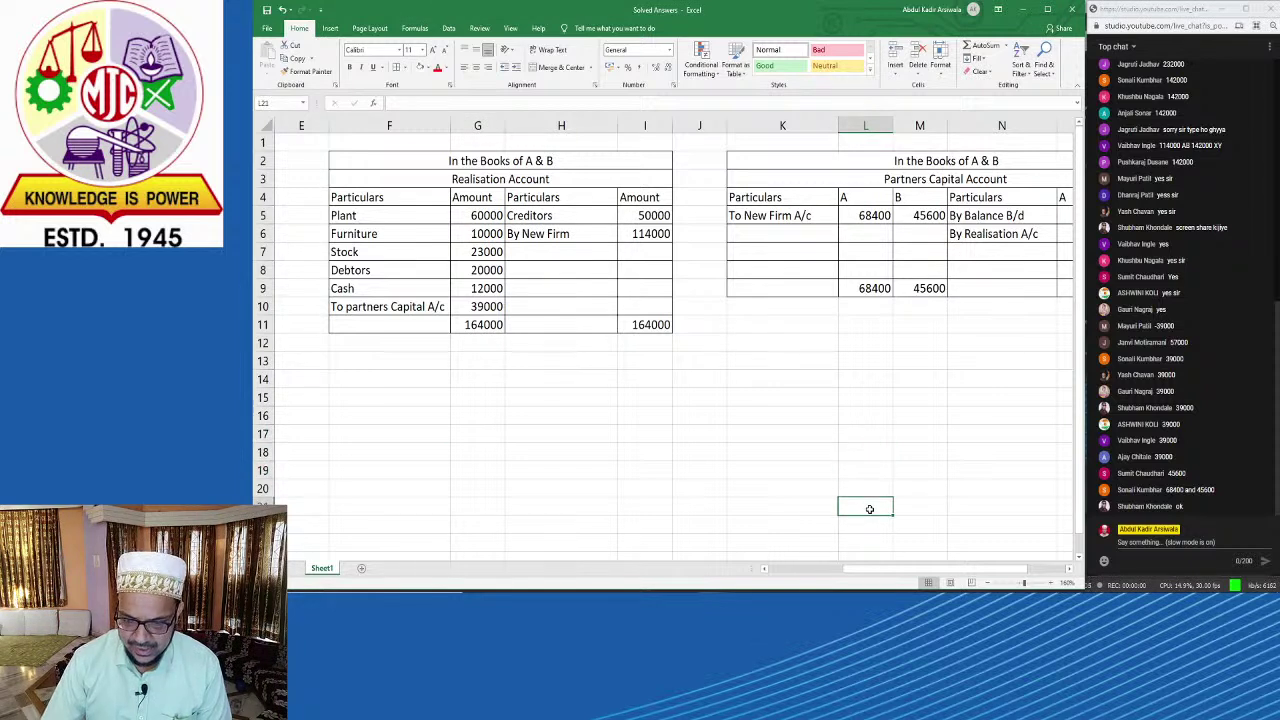
text(83500)
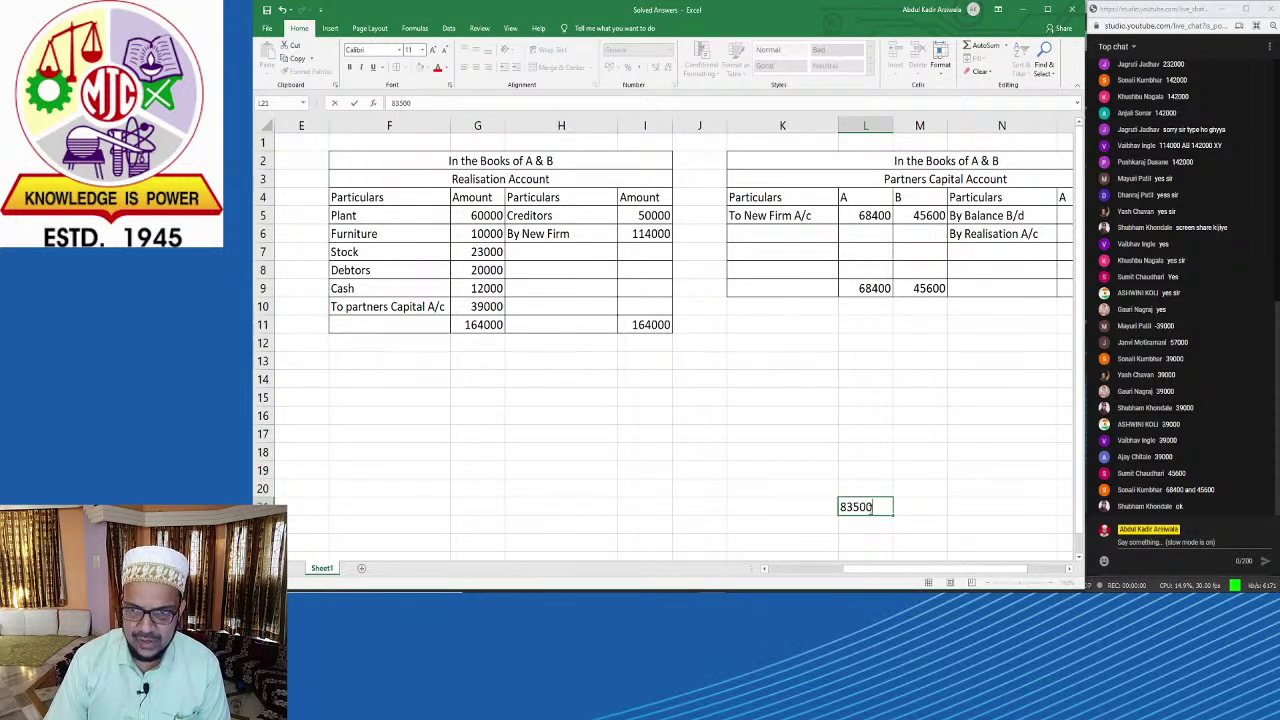
key(Tab)
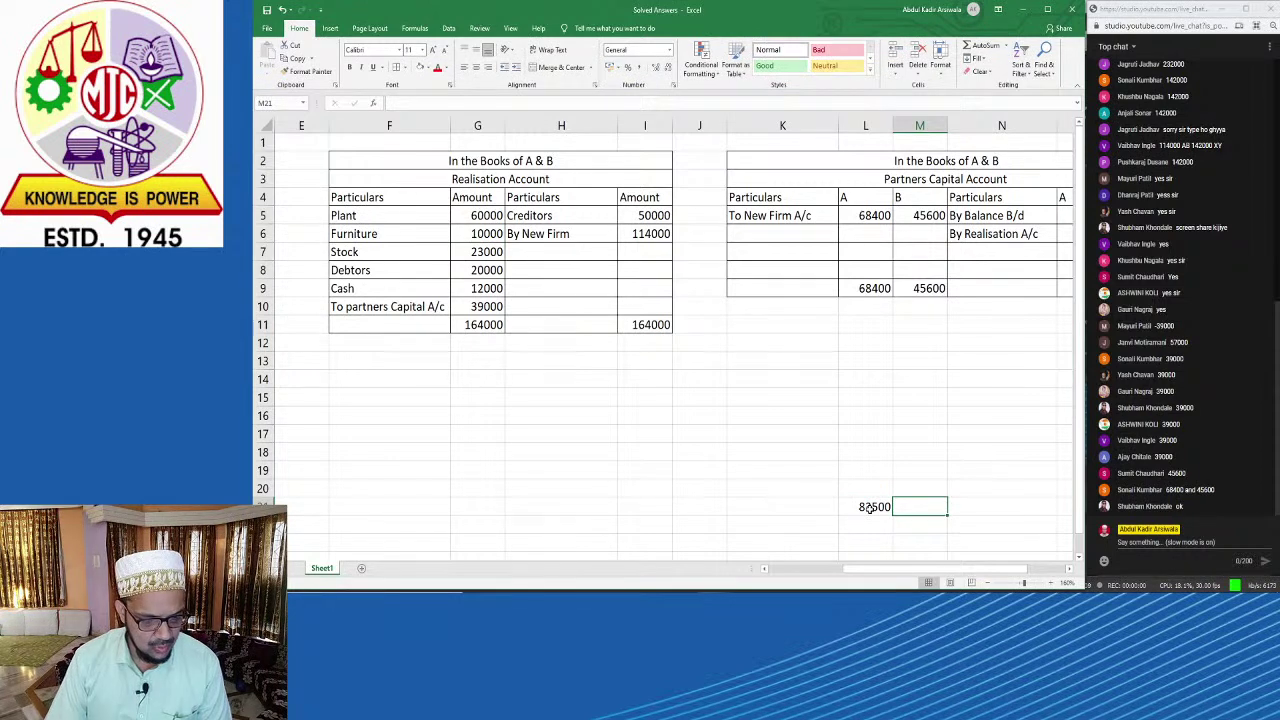
text(58500)
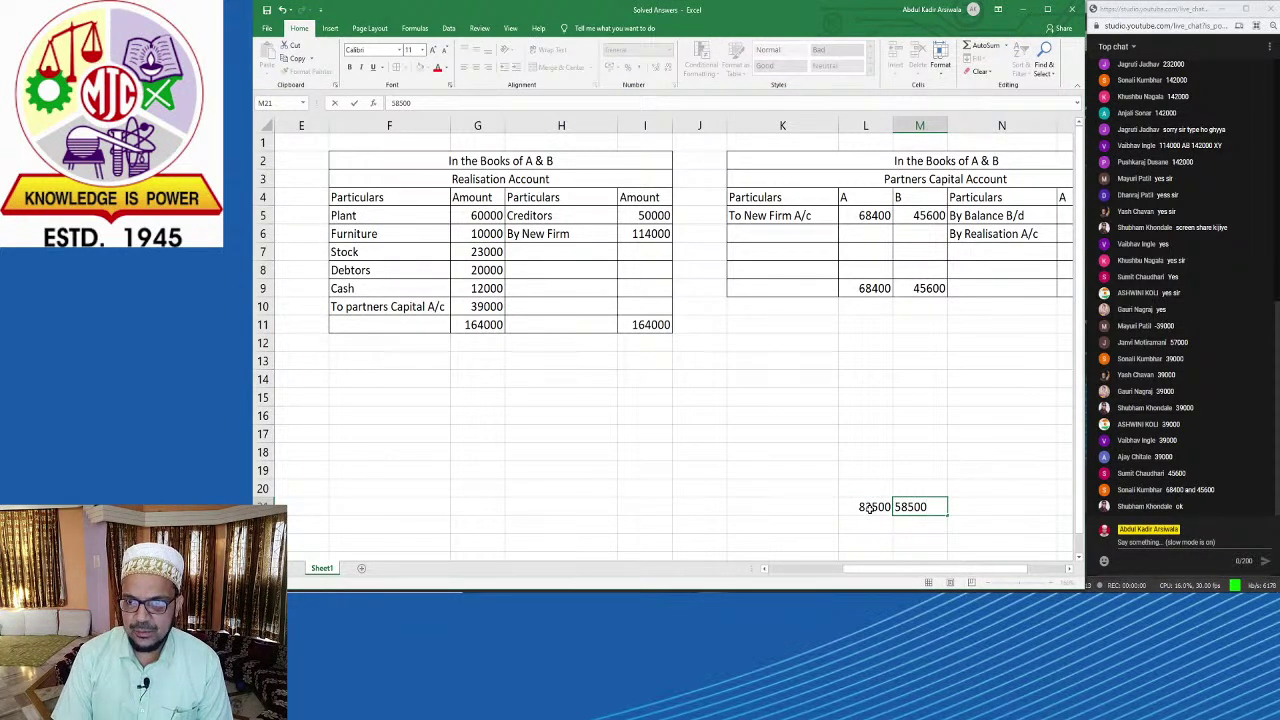
key(Return)
key(Up)
key(Left)
key(Right)
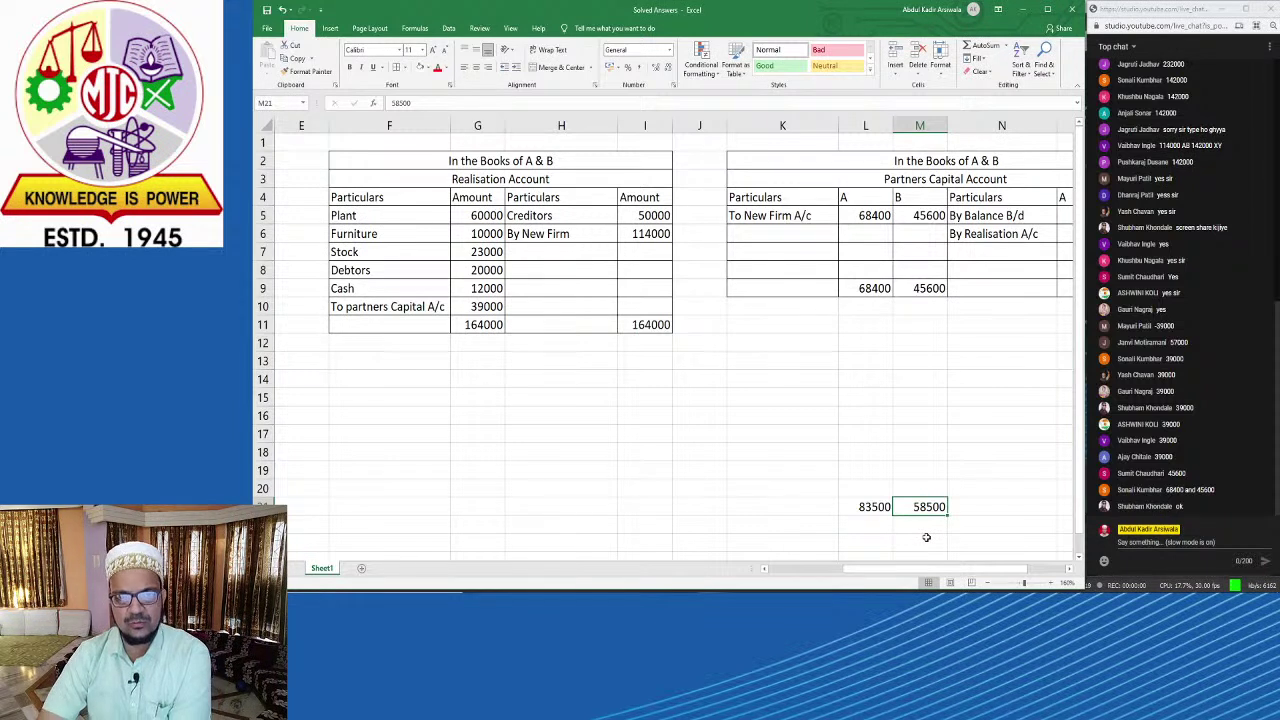
drag(839, 508, 962, 487)
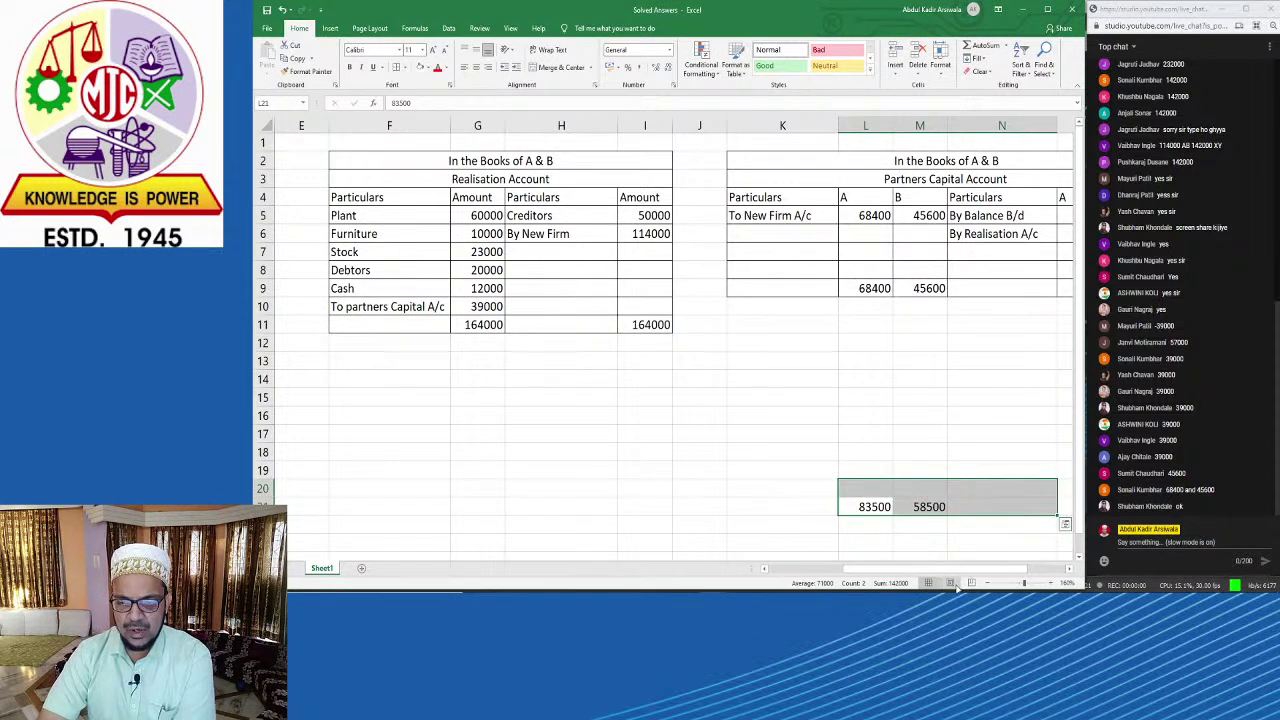
click(947, 533)
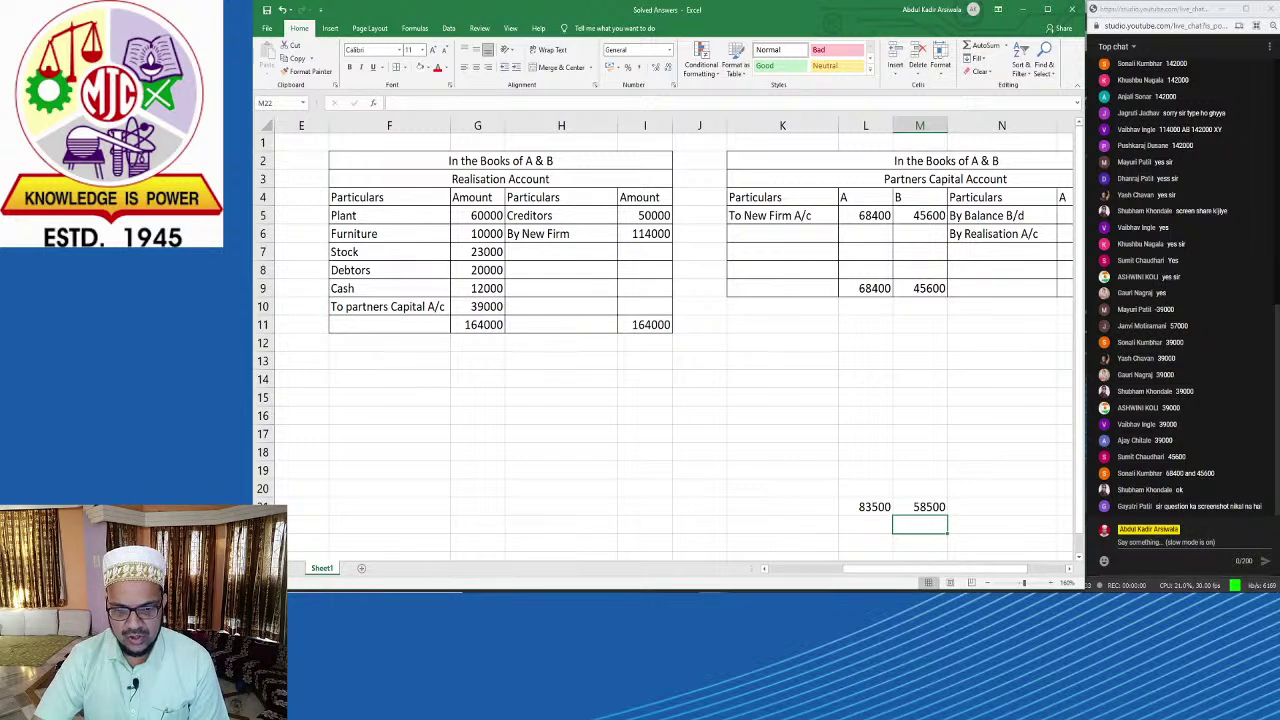
Step: Switch to the partnership firms PDF in Foxit Reader and review question 1 with the balance sheet of A & B and X & Y
key(alt+Tab)
scroll(716, 463, down, 1)
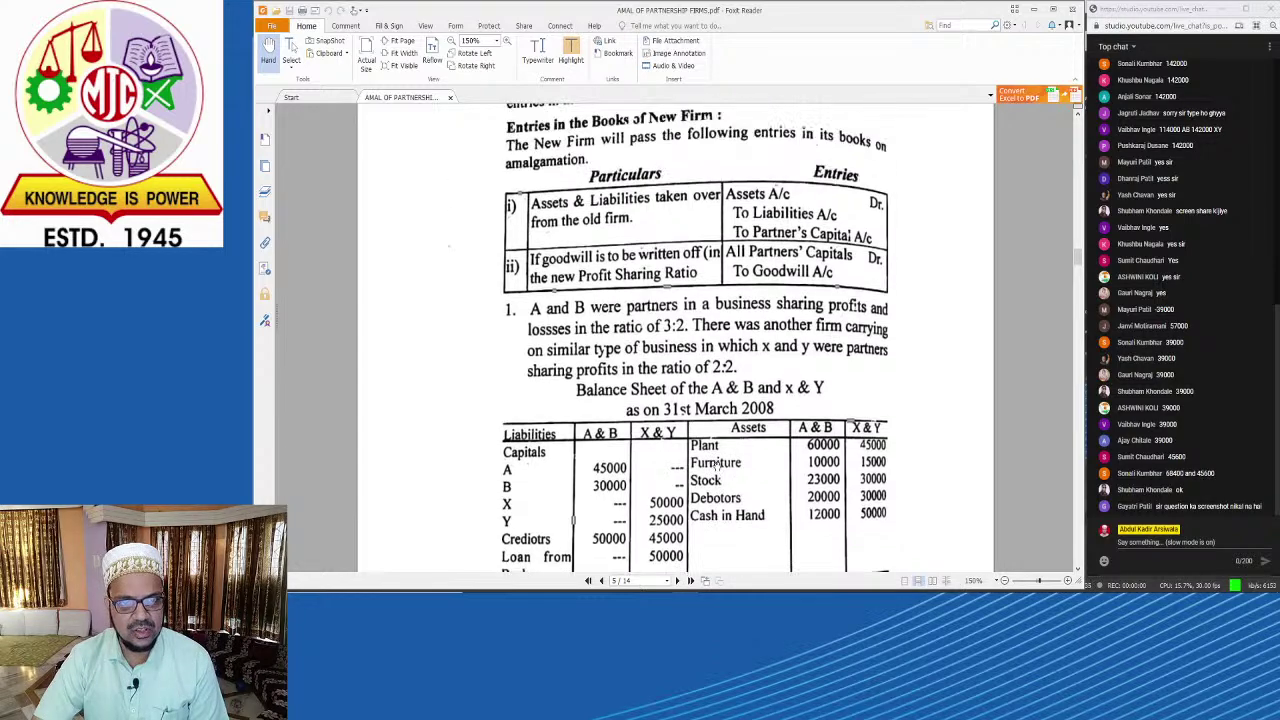
scroll(716, 465, up, 5)
scroll(716, 483, down, 3)
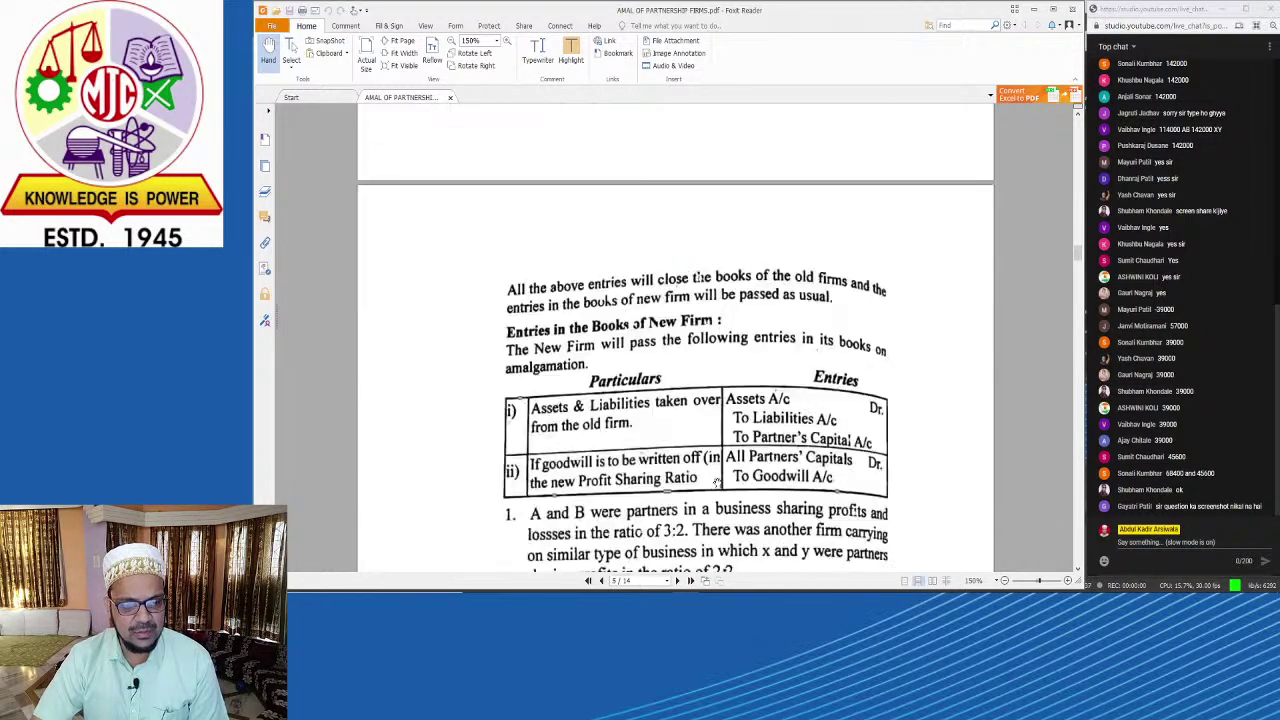
scroll(716, 483, down, 4)
scroll(717, 484, down, 1)
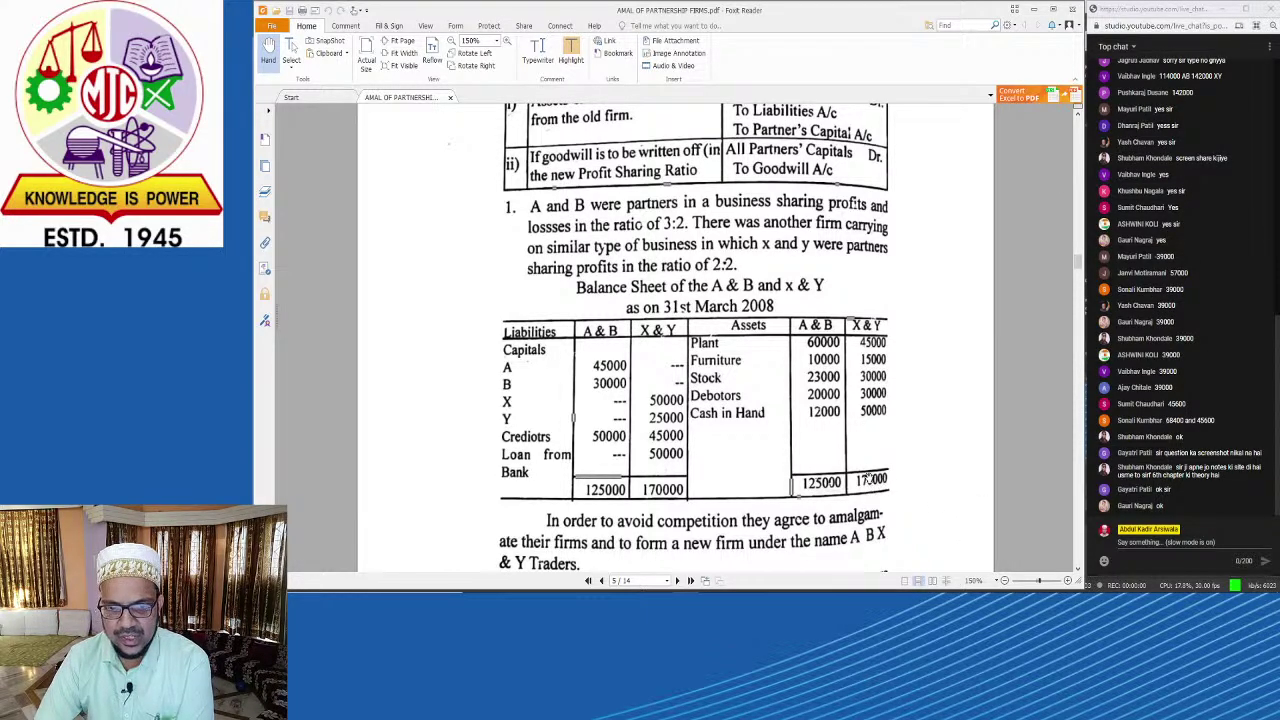
scroll(870, 480, down, 1)
Step: Switch to OBS and change the live stream to the scene showing the camera and chat
mouse_move(712, 590)
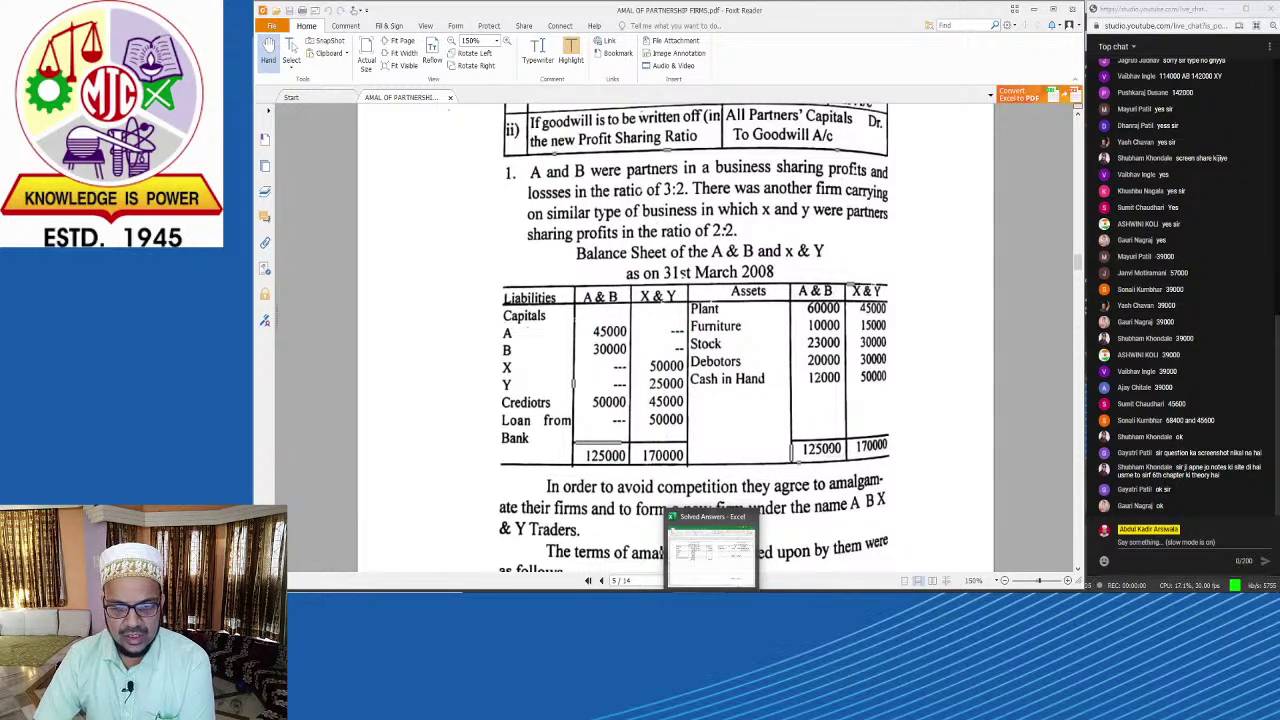
click(672, 588)
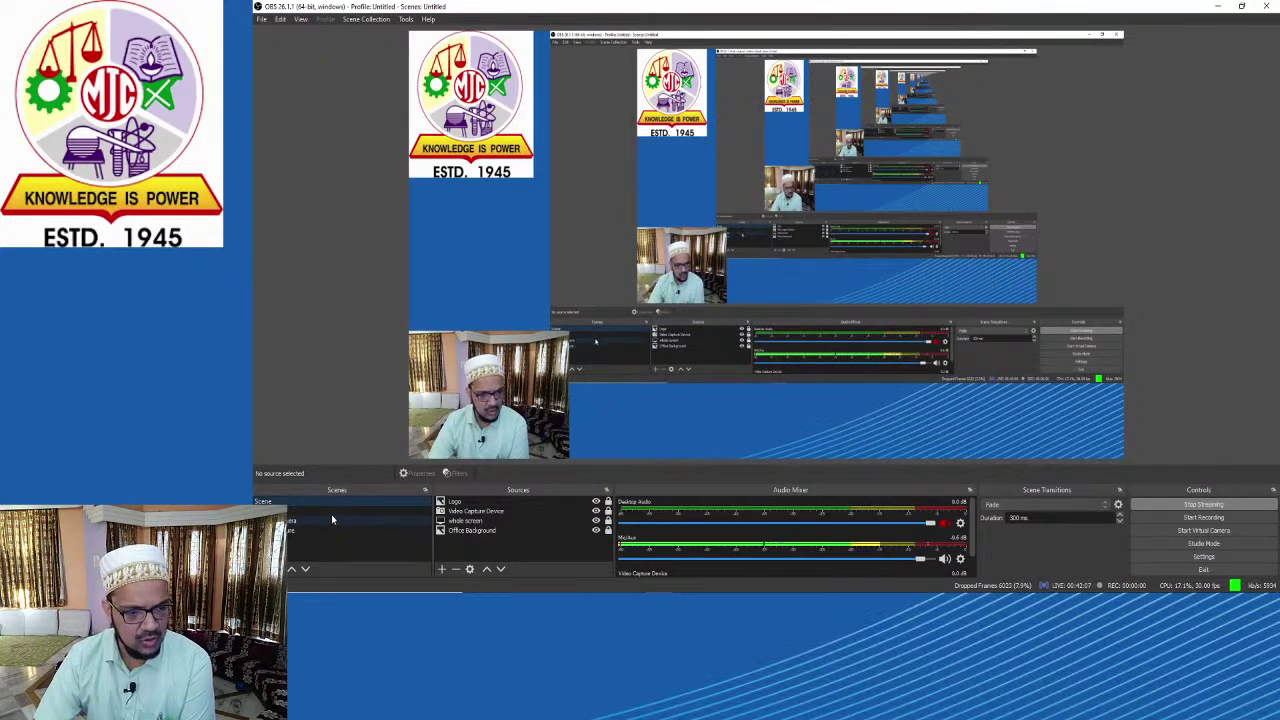
click(332, 519)
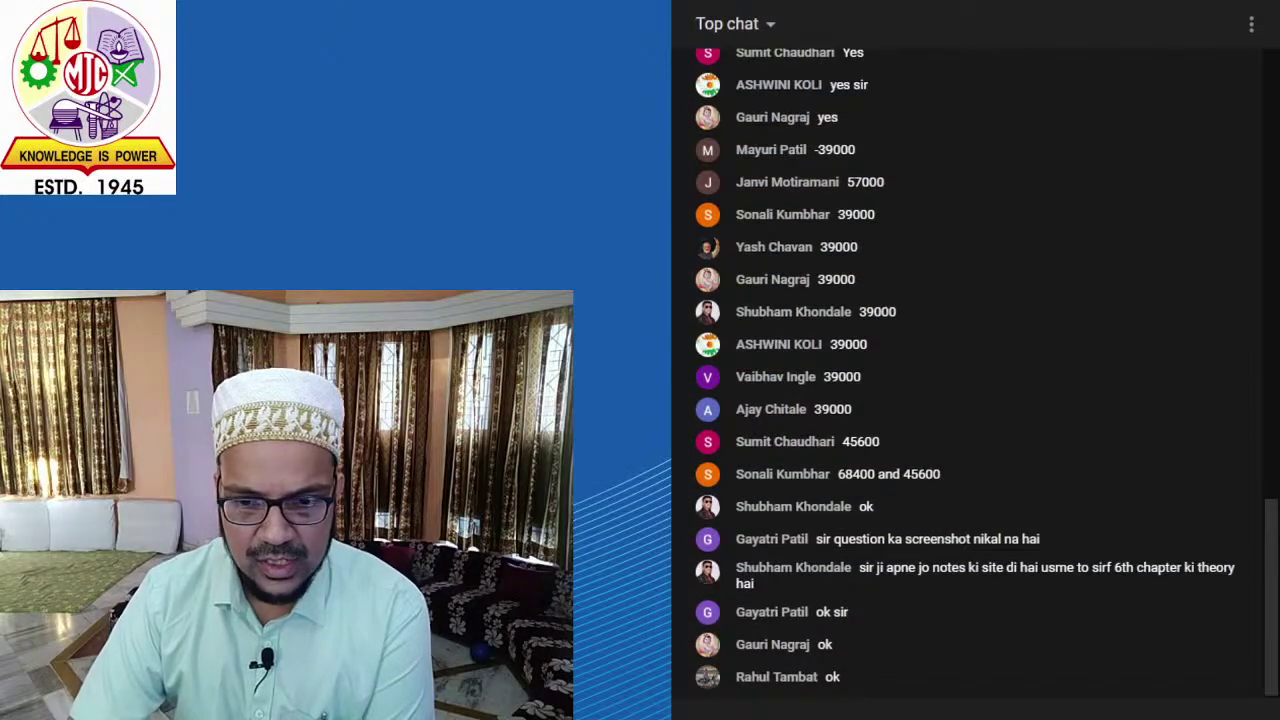